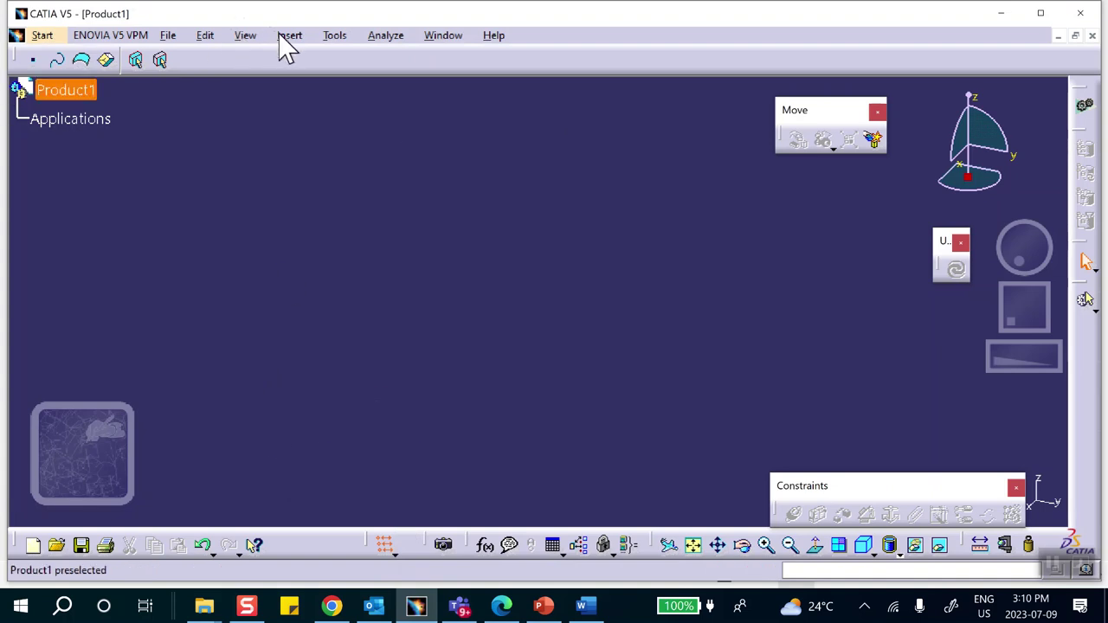
- Start saving the product through Save Management and create a new folder named ellipse-generator on the Desktop
left_click(168, 36)
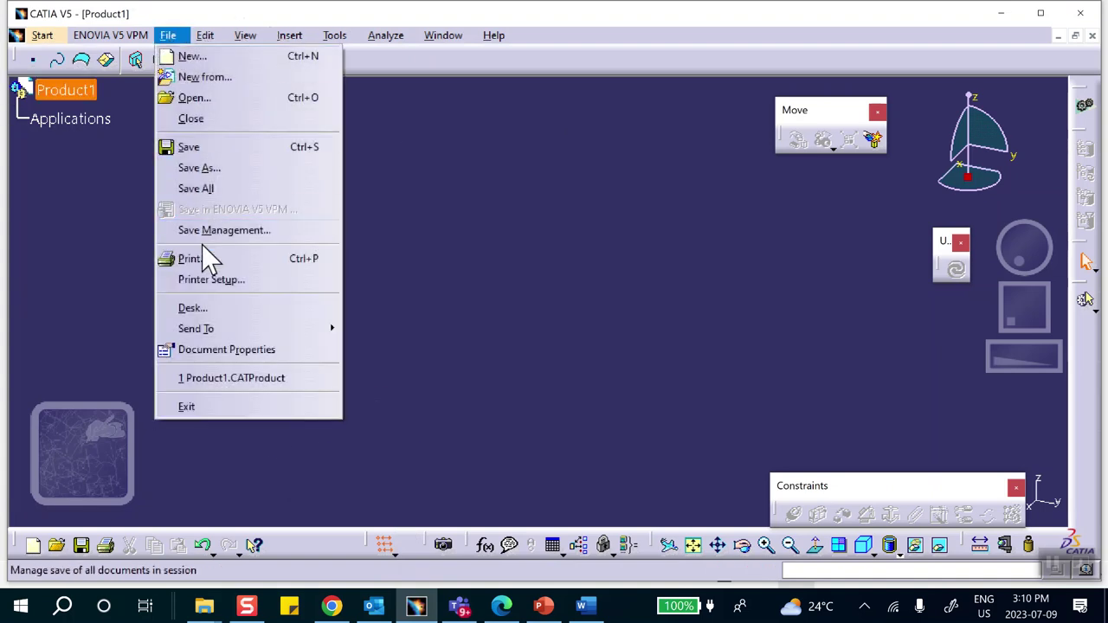
left_click(206, 232)
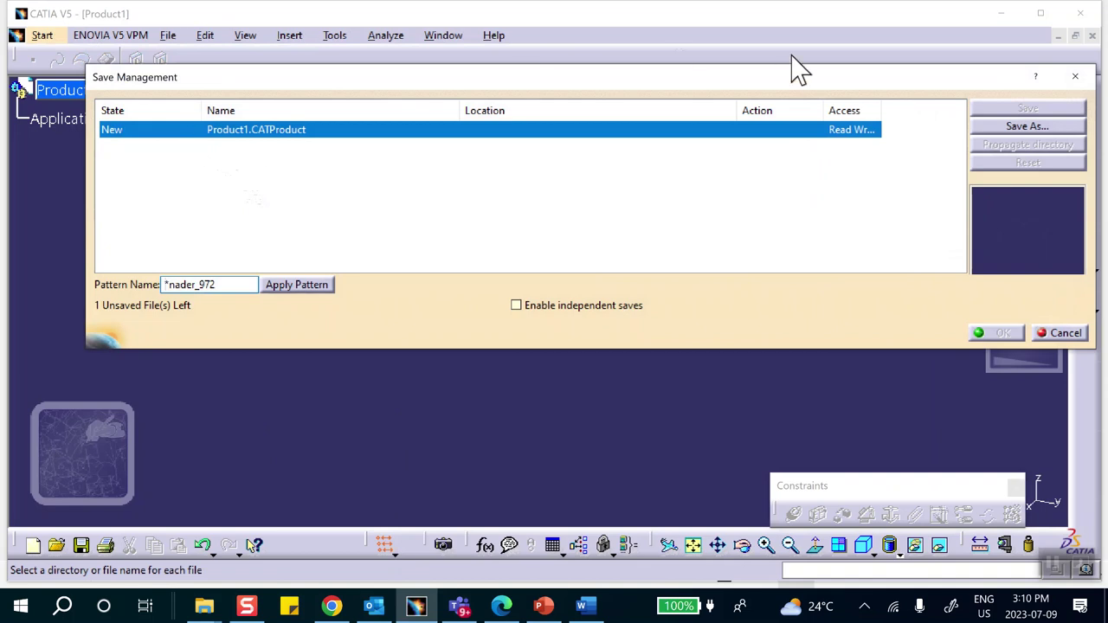
left_click(1023, 124)
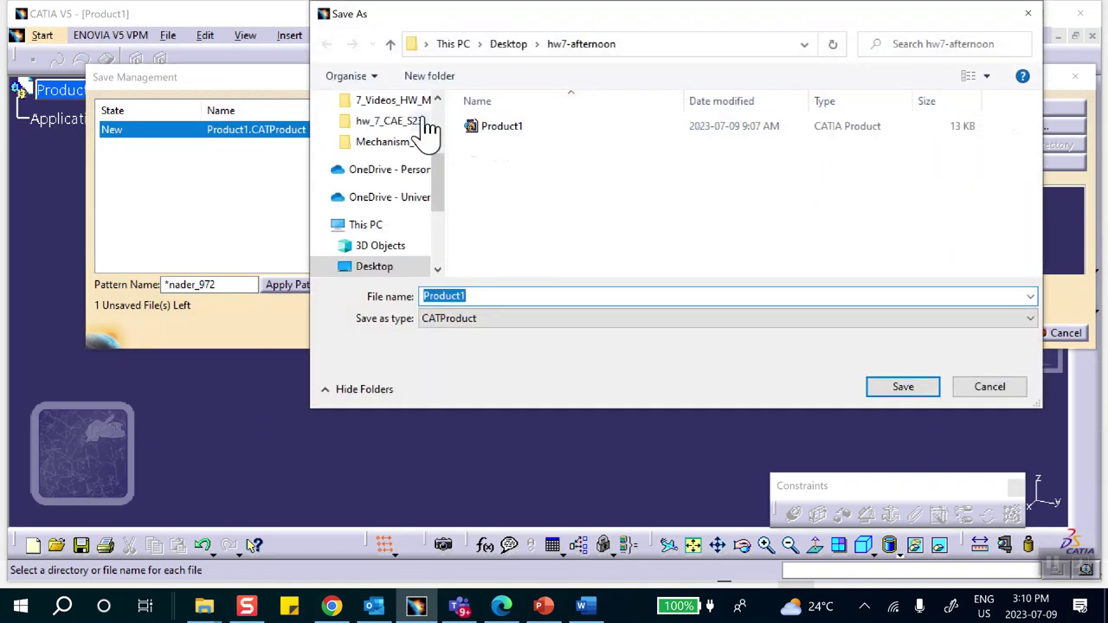
scroll(366, 228, "down", 1)
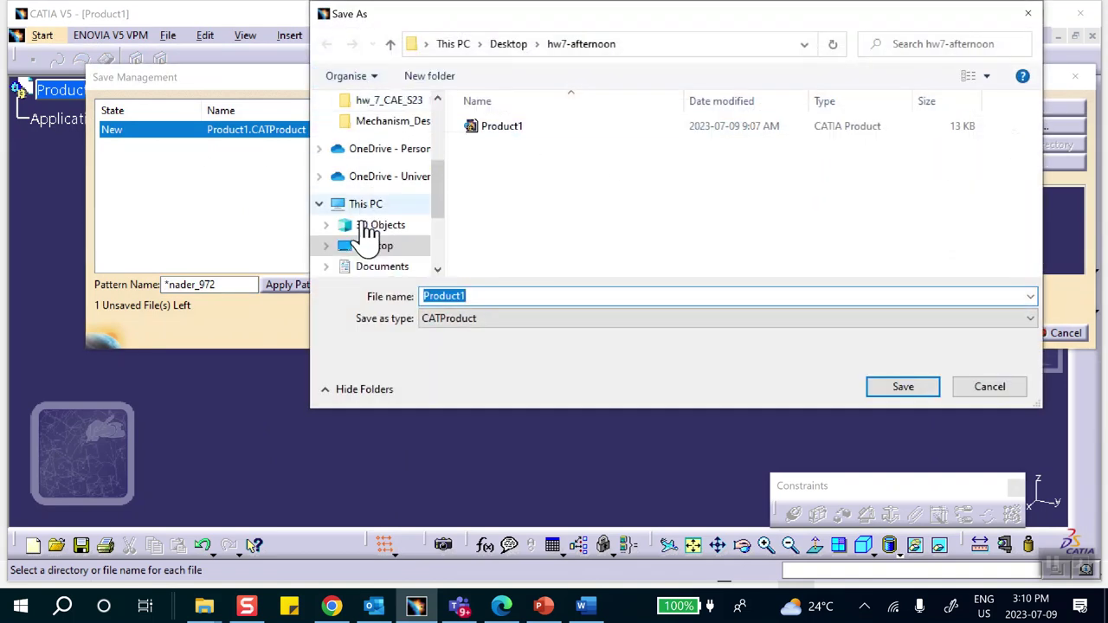
left_click(374, 247)
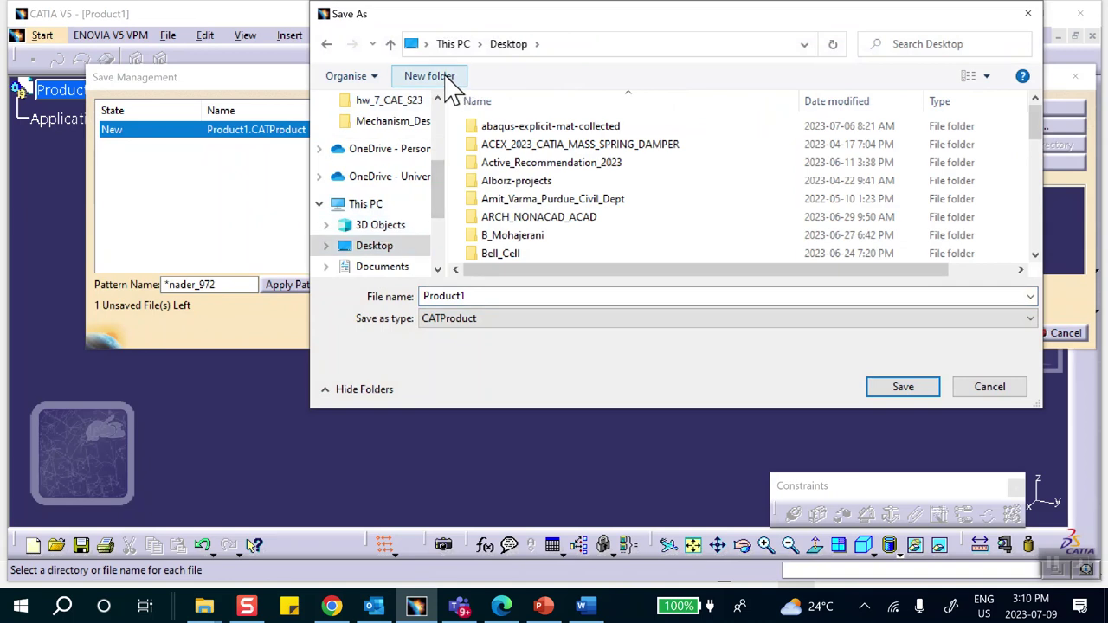
left_click(446, 78)
type("ellipse-generator")
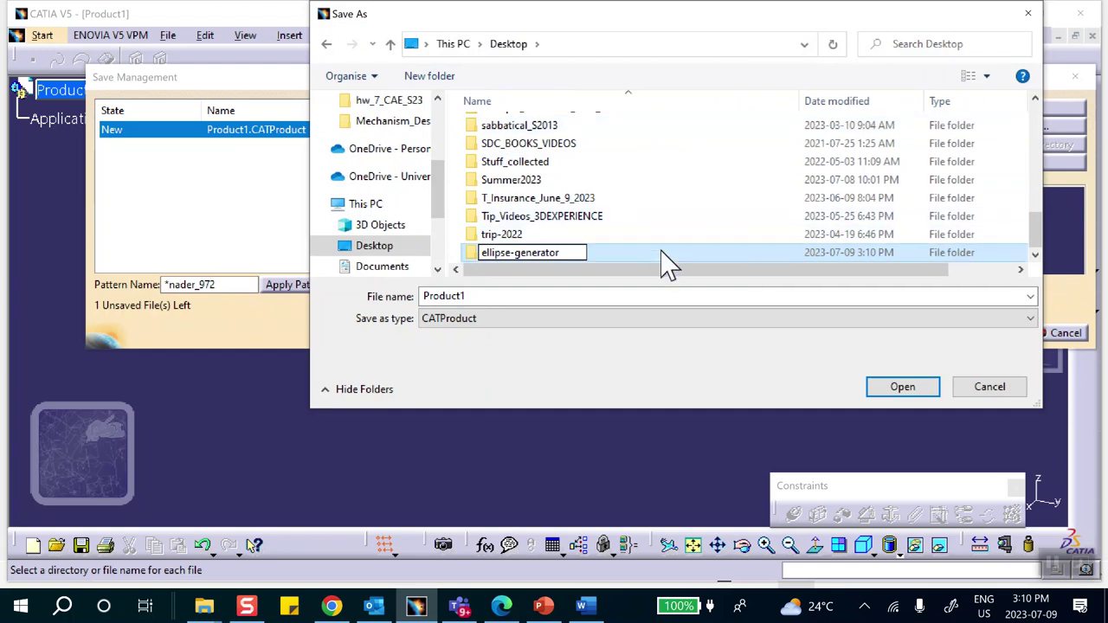
key("Return")
- Save the product as Product1 in the ellipse-generator folder
left_click(897, 387)
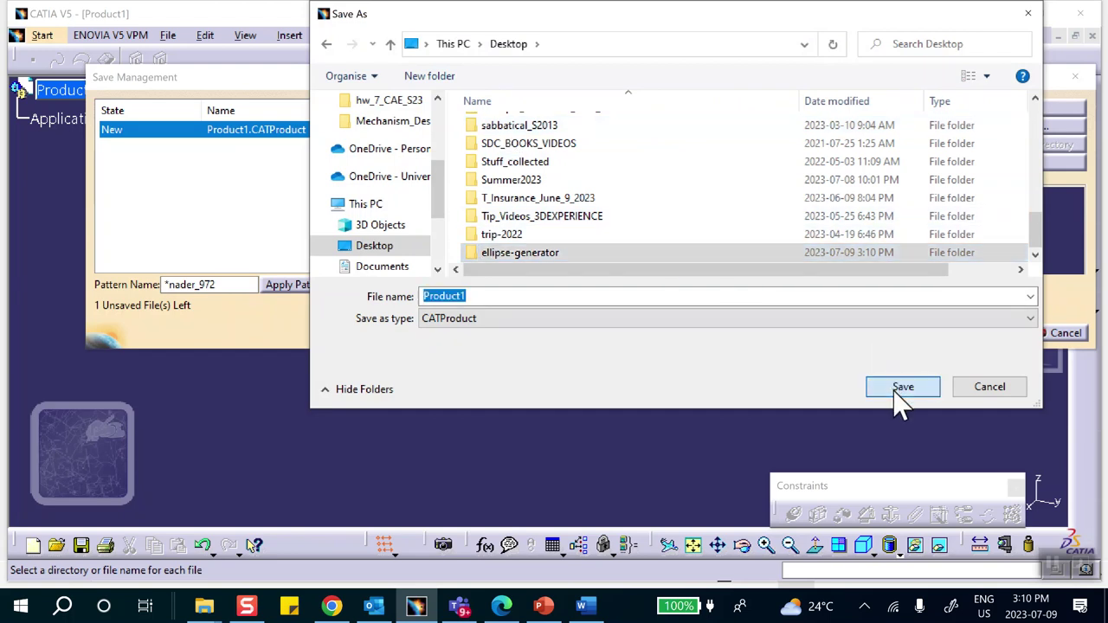
left_click(897, 386)
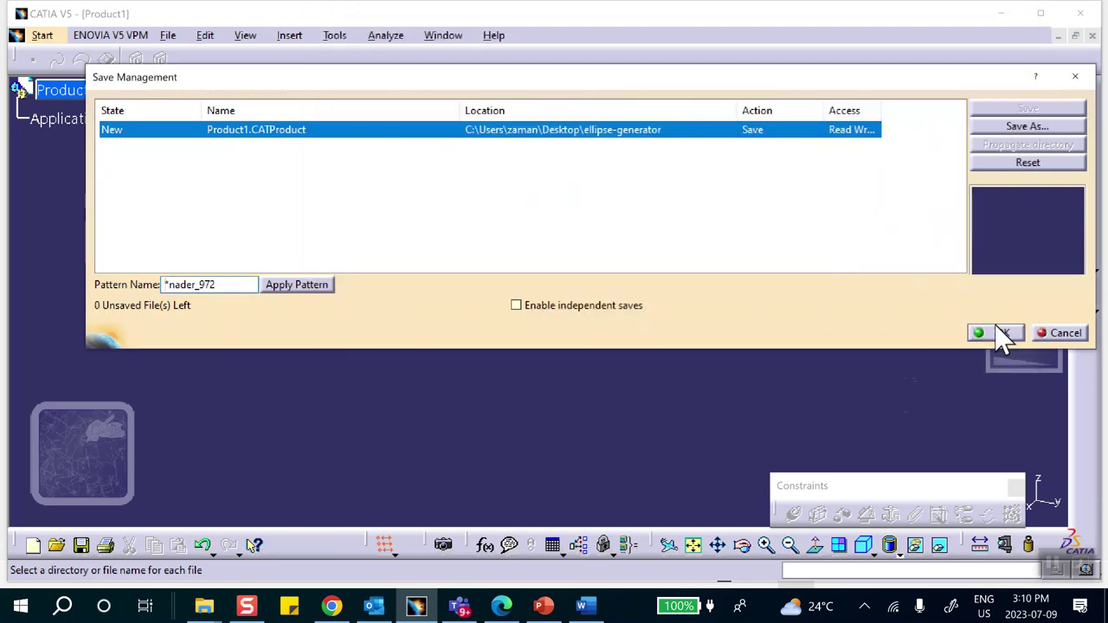
left_click(1002, 335)
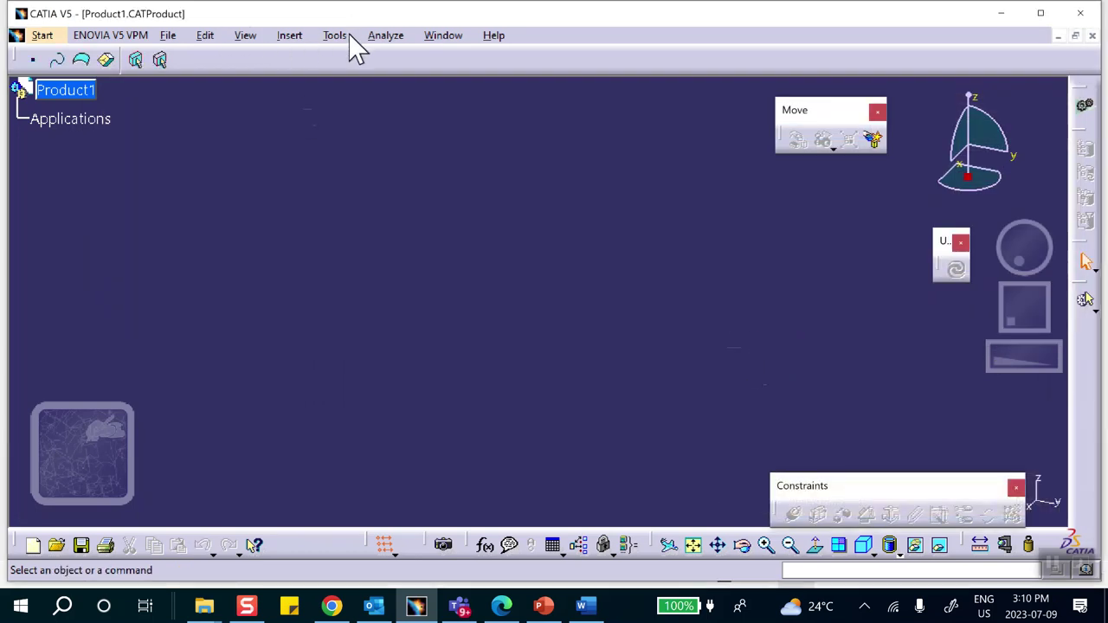
- Insert a new part into Product1
left_click(293, 36)
left_click(312, 319)
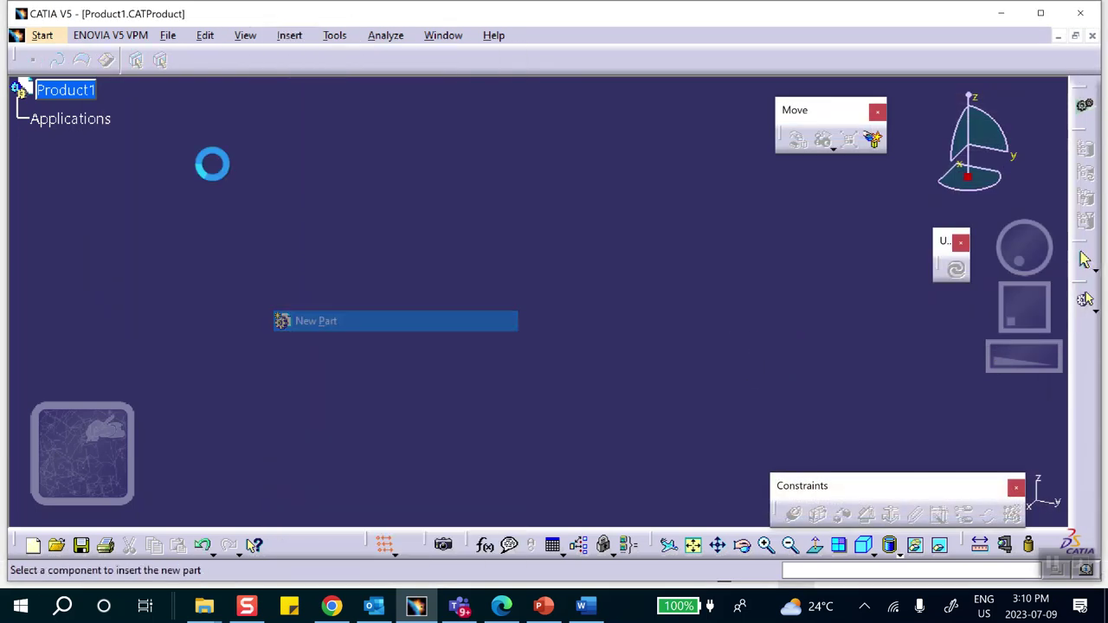
left_click(80, 97)
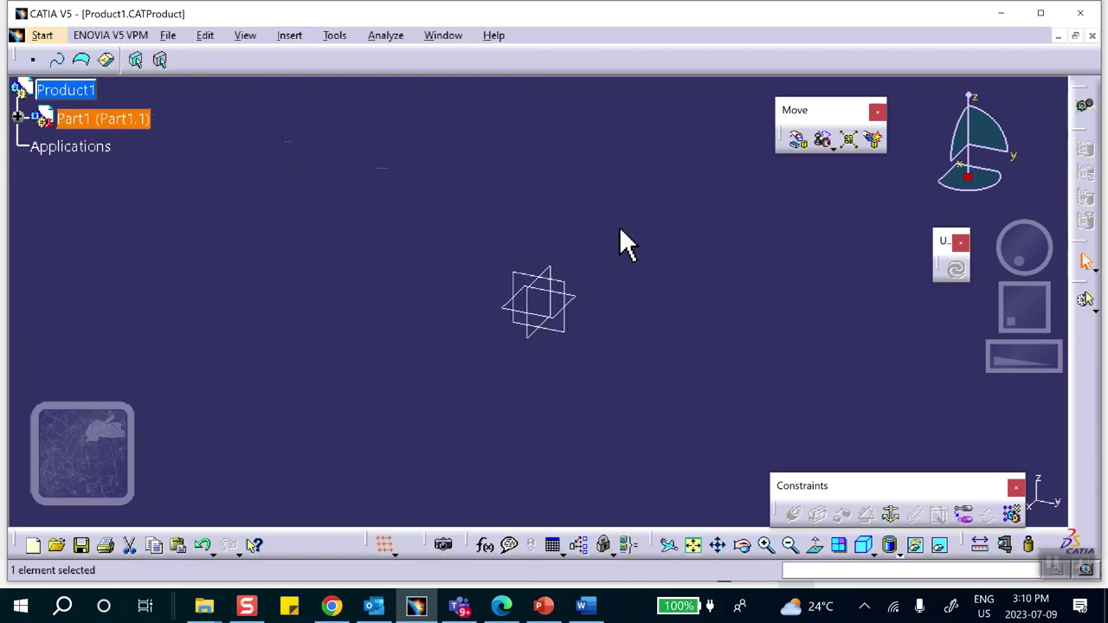
- Set both the instance name and the part number of the new part to base
right_click(107, 114)
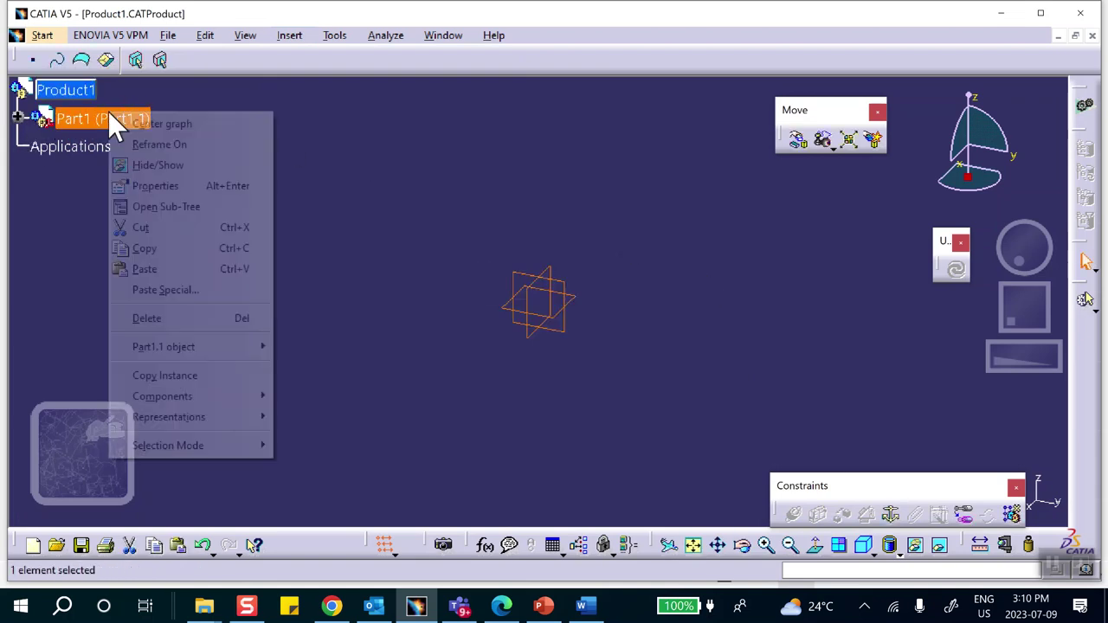
left_click(134, 184)
double_click(677, 170)
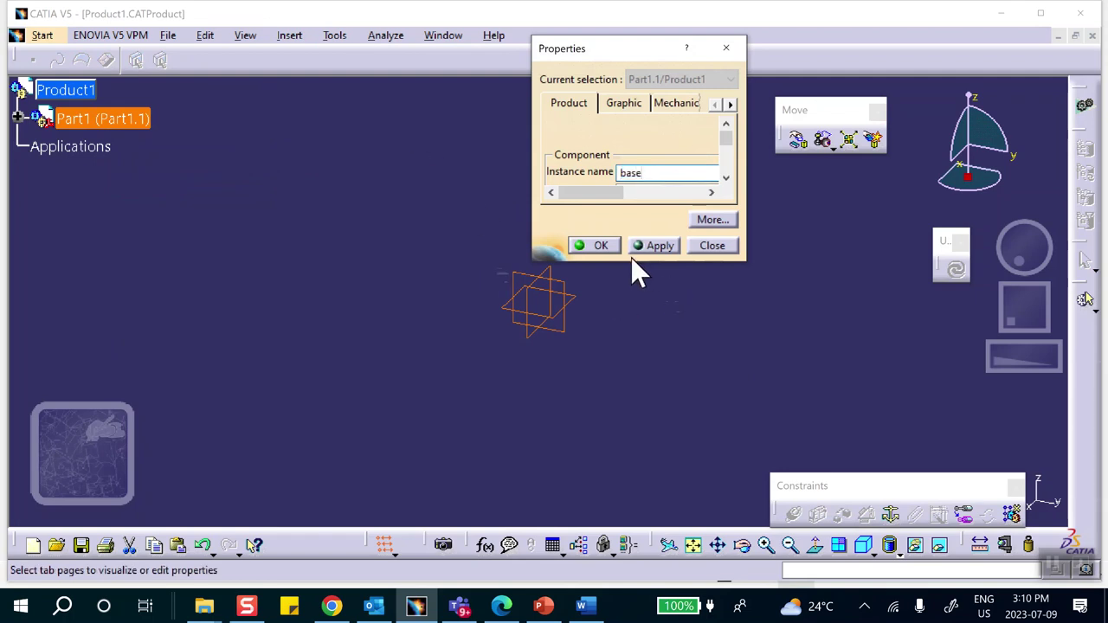
left_click_drag(630, 264, 625, 444)
double_click(650, 321)
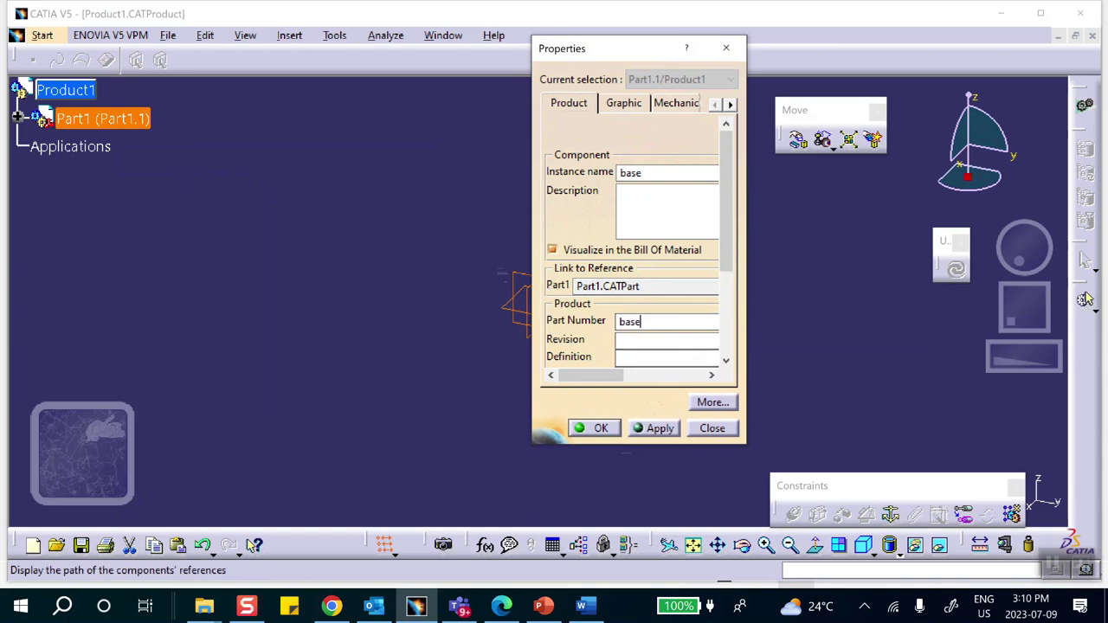
left_click(597, 428)
- Expand the base component in the tree and activate its part for editing in Part Design
left_click(17, 115)
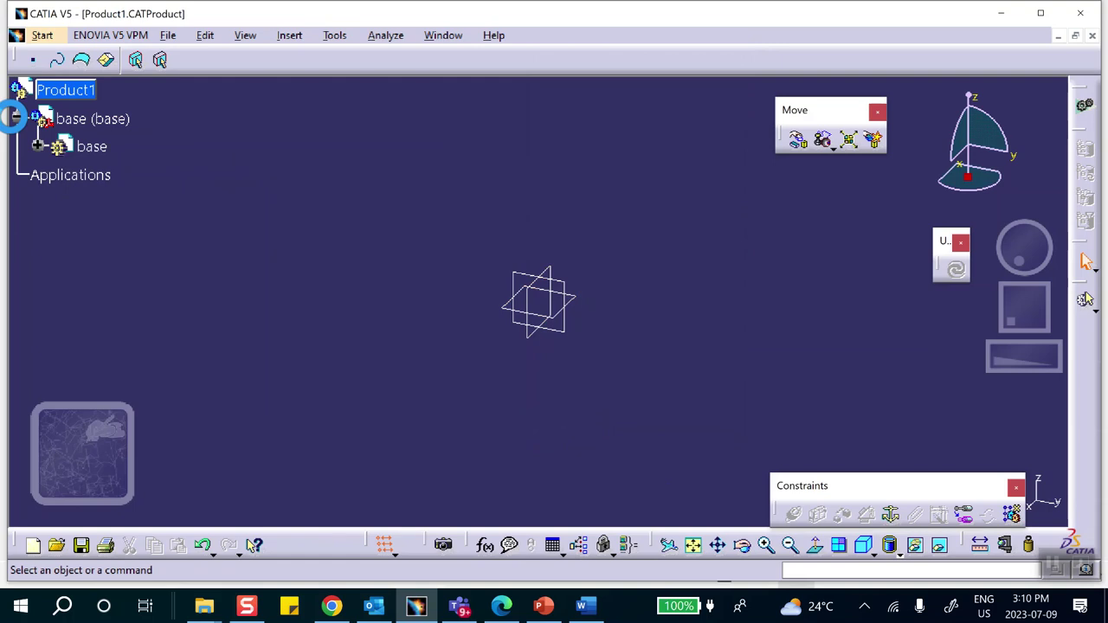
left_click(91, 144)
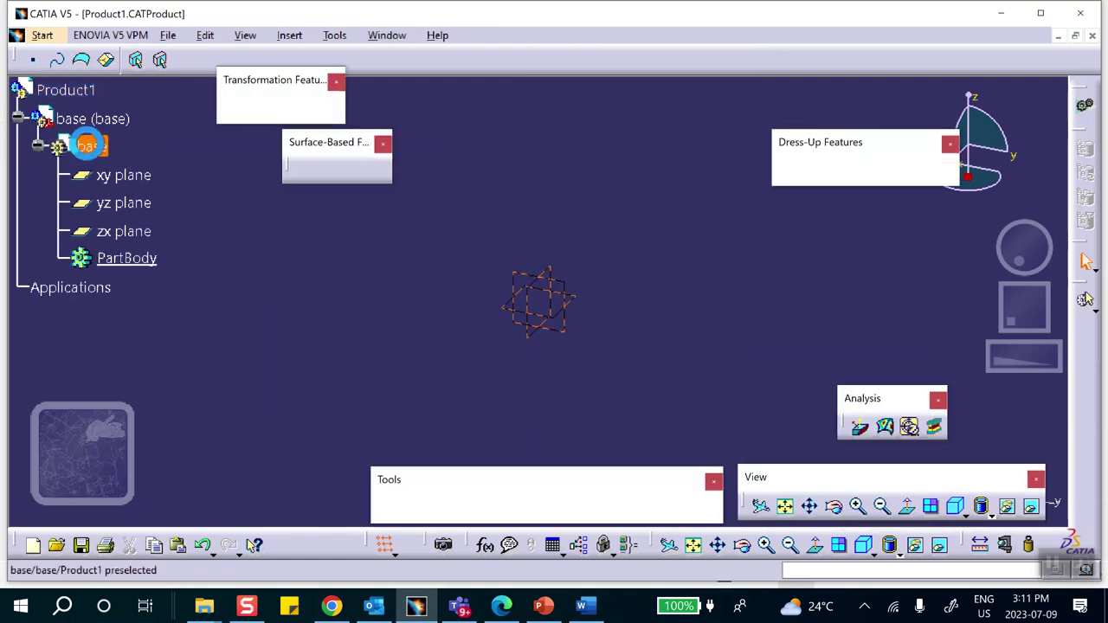
left_click(403, 303)
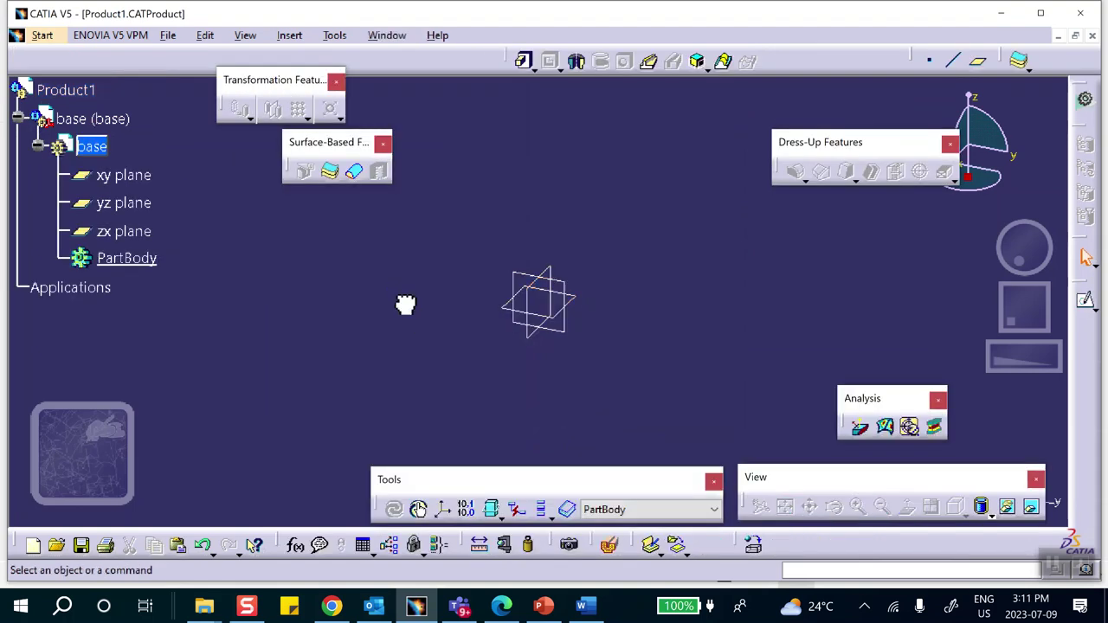
- Sketch a centered rectangle on the xy plane with its center at the origin
left_click(571, 299)
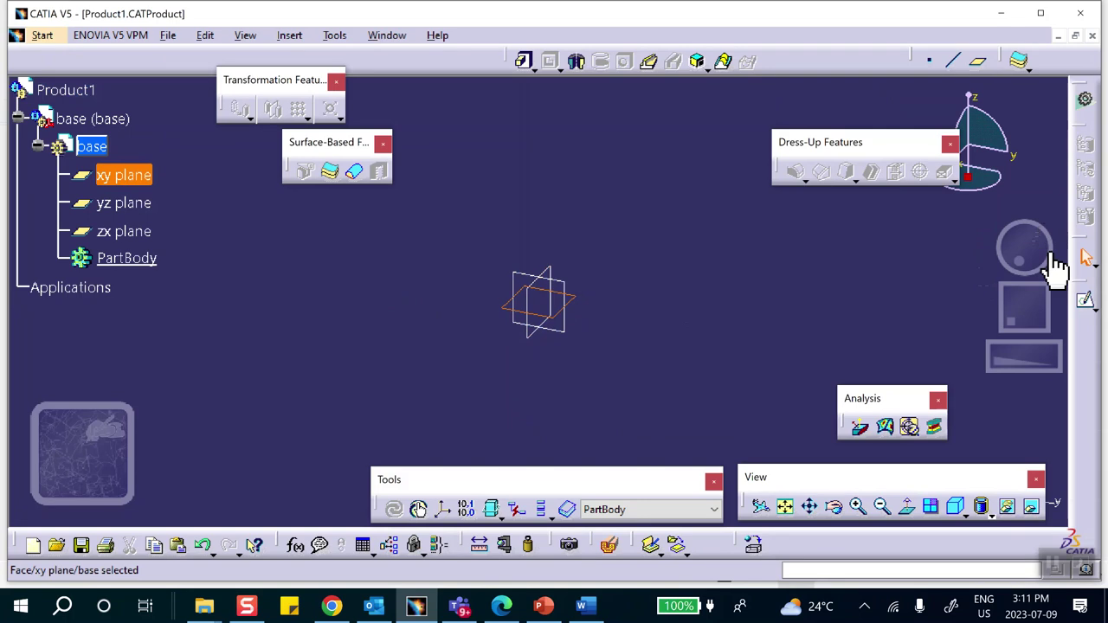
left_click(1084, 299)
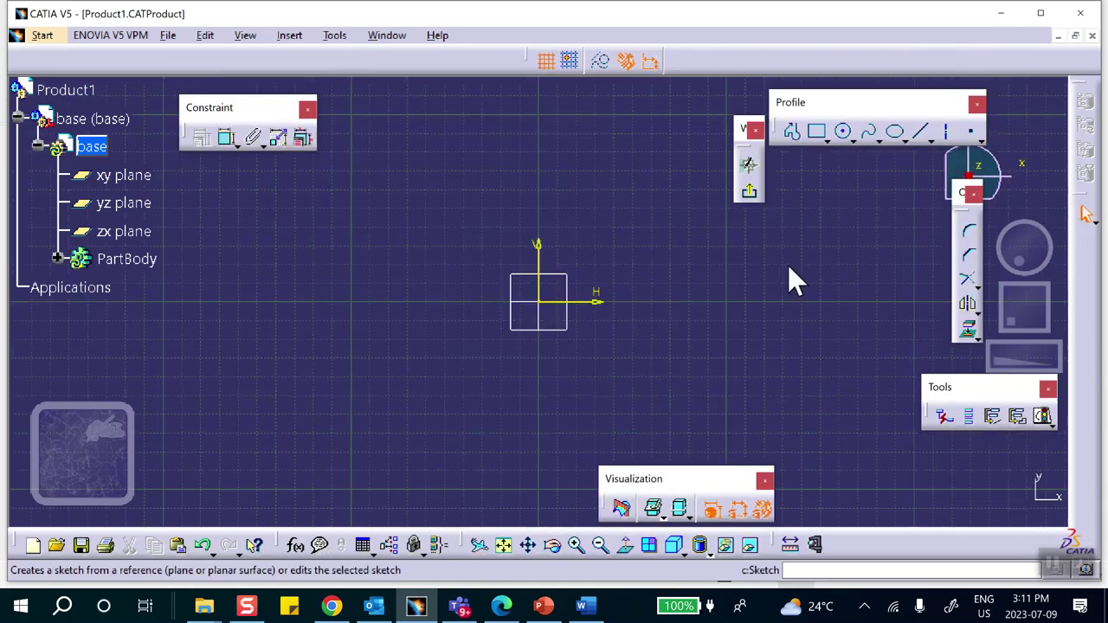
left_click(826, 138)
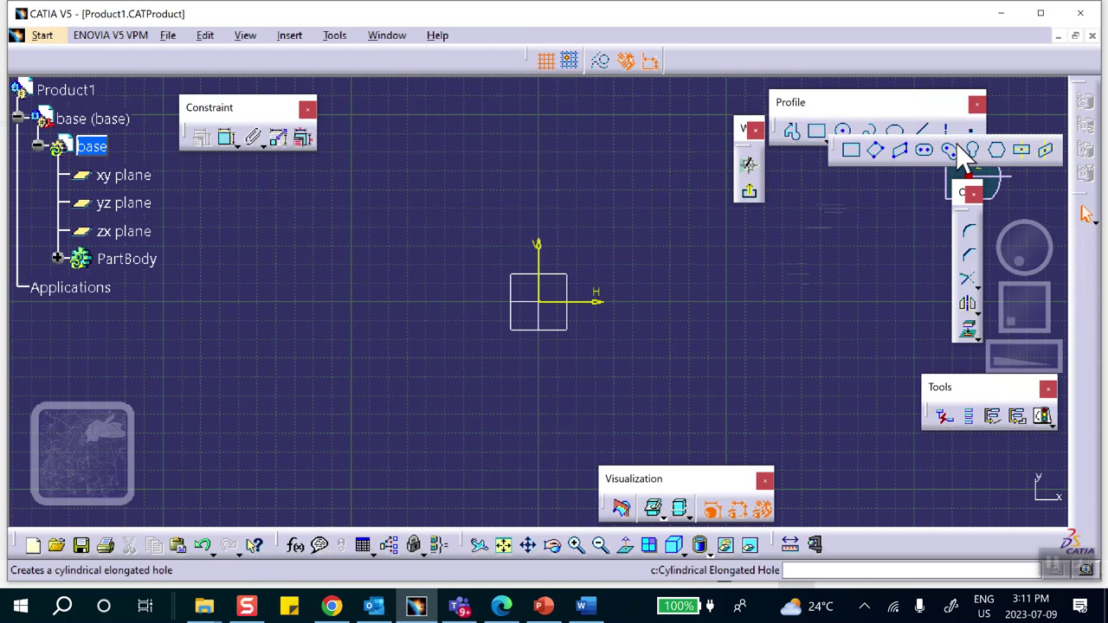
left_click(1021, 150)
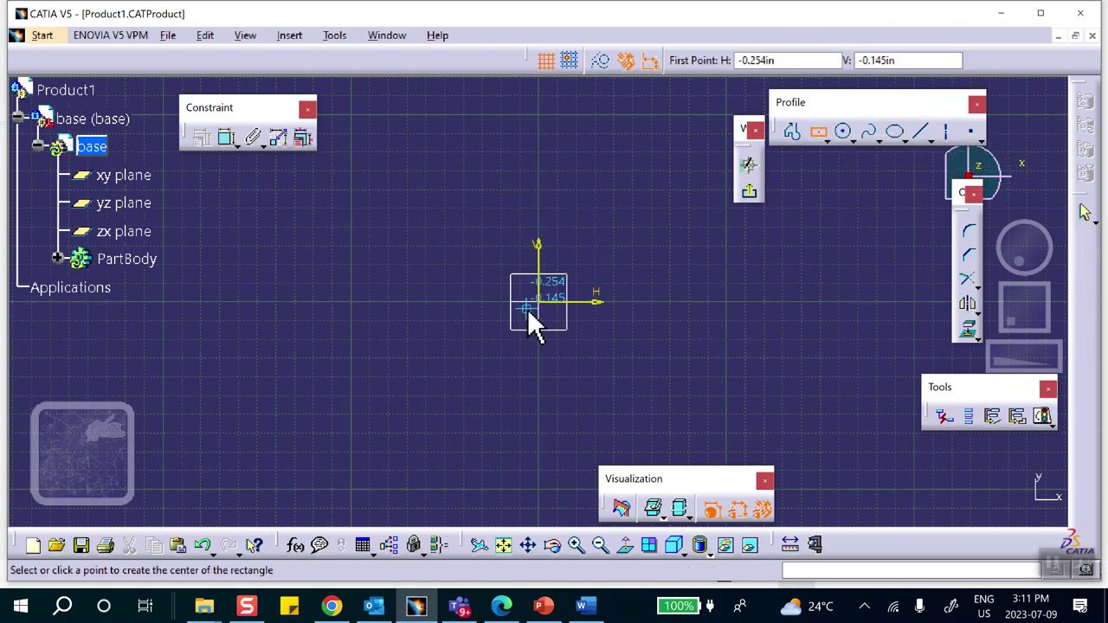
left_click(551, 302)
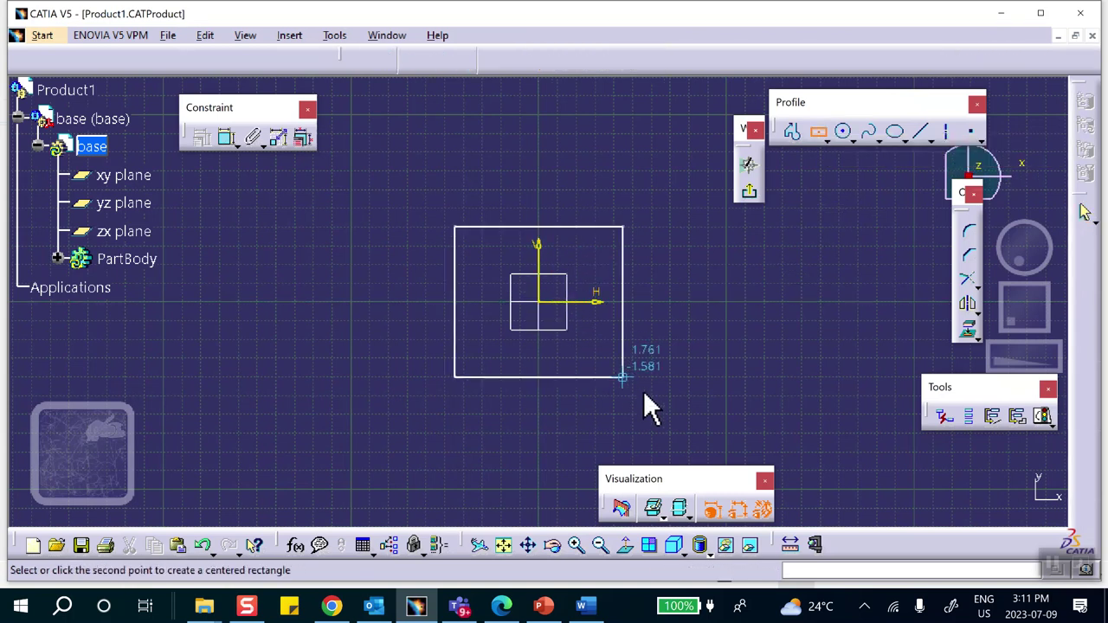
left_click(689, 435)
- Exit the sketch and pad the rectangle to a length of 0.787 in
left_click(749, 191)
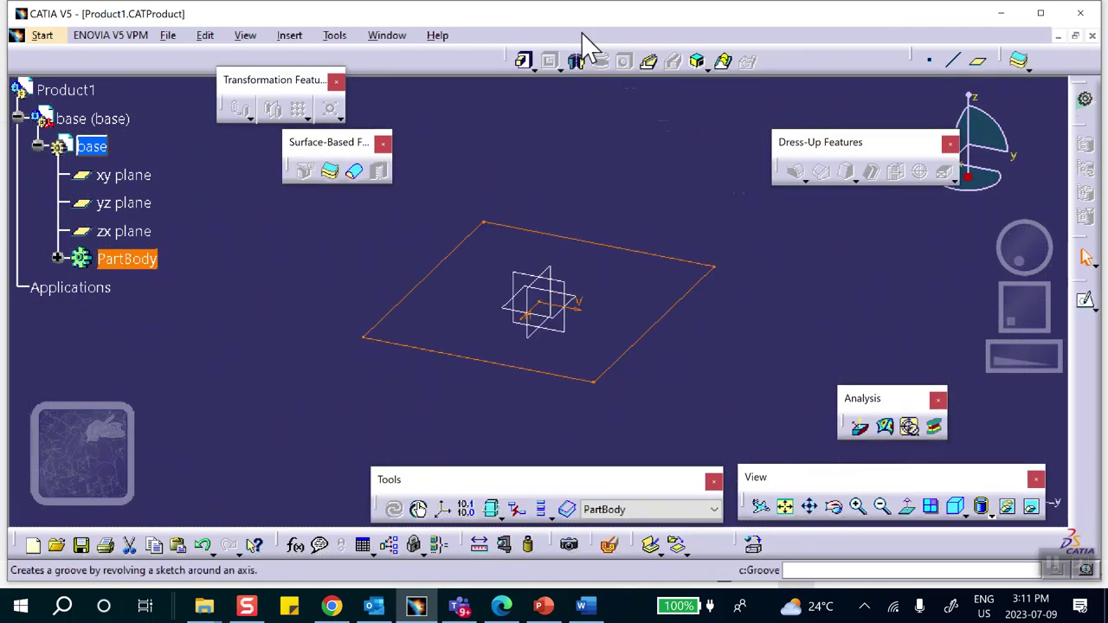
left_click(524, 59)
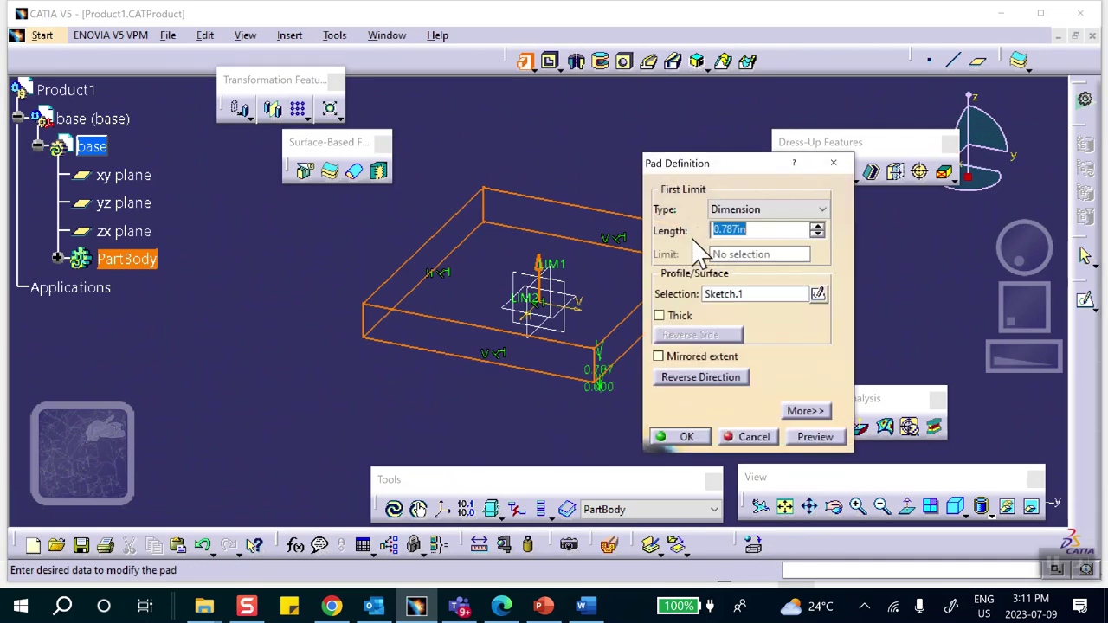
left_click(684, 437)
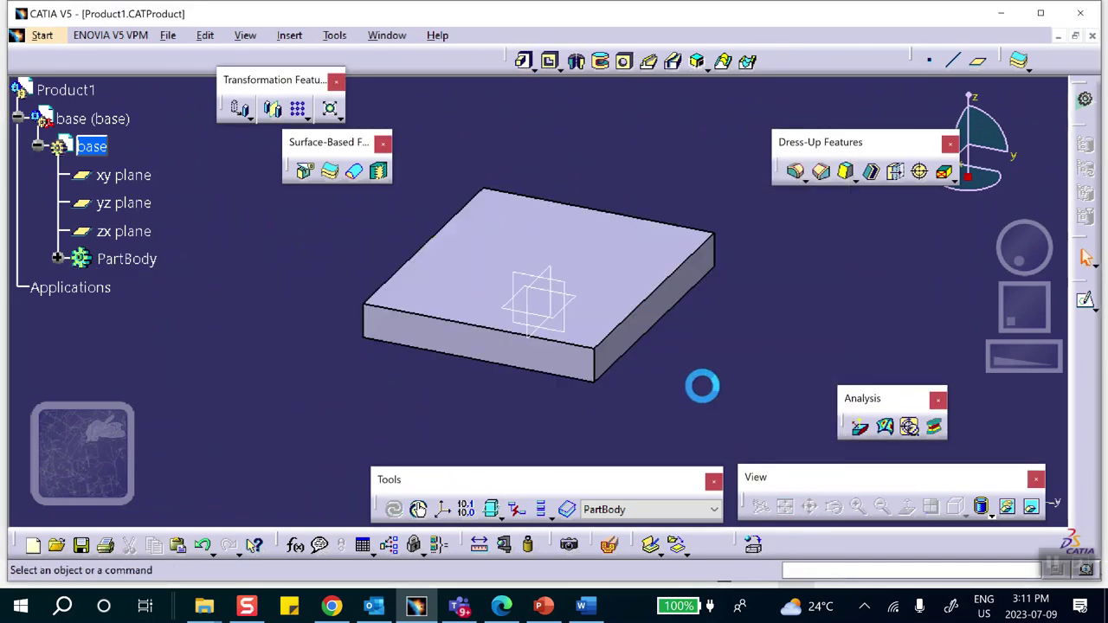
- Sketch a small centered rectangle on the block's side face, centered on the vertical axis and reaching slightly past the top edge
left_click(1078, 297)
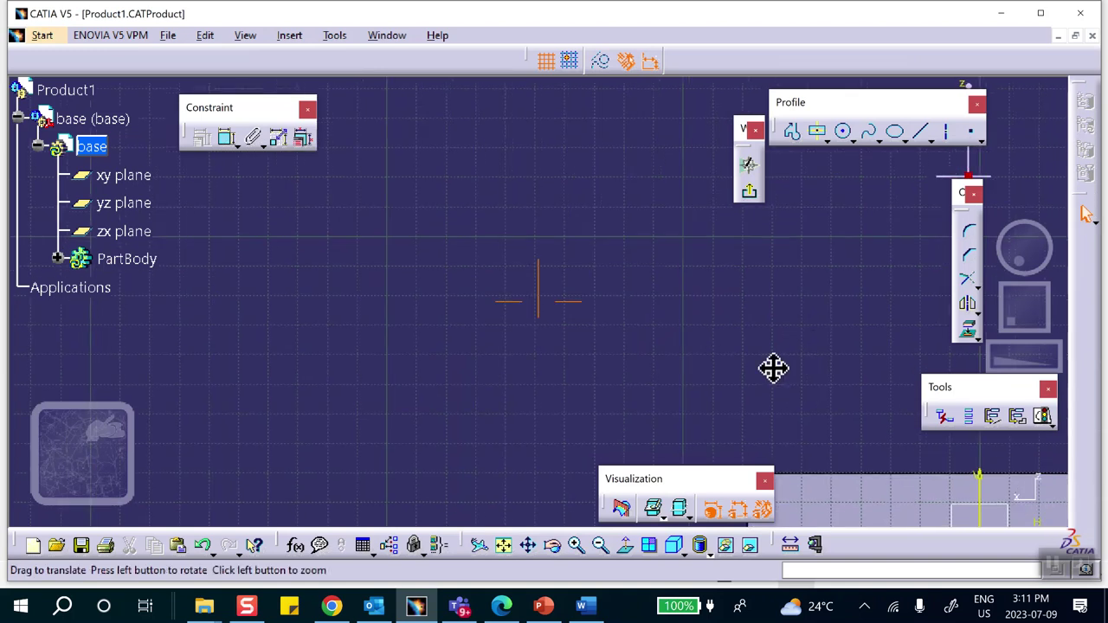
left_click(820, 133)
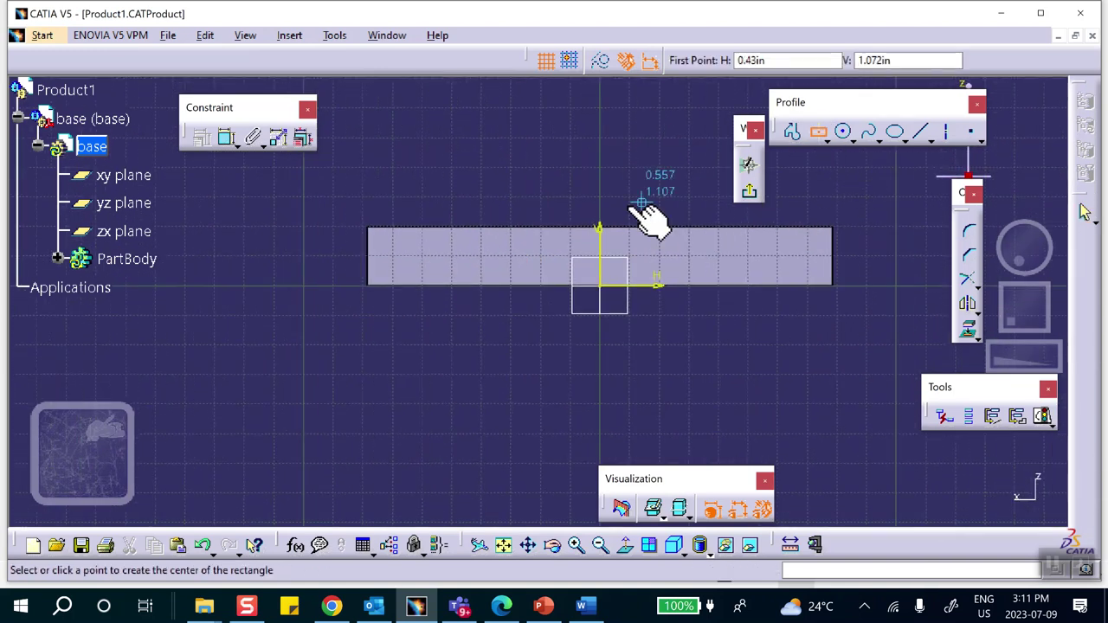
left_click(599, 247)
left_click(634, 270)
left_click(661, 146)
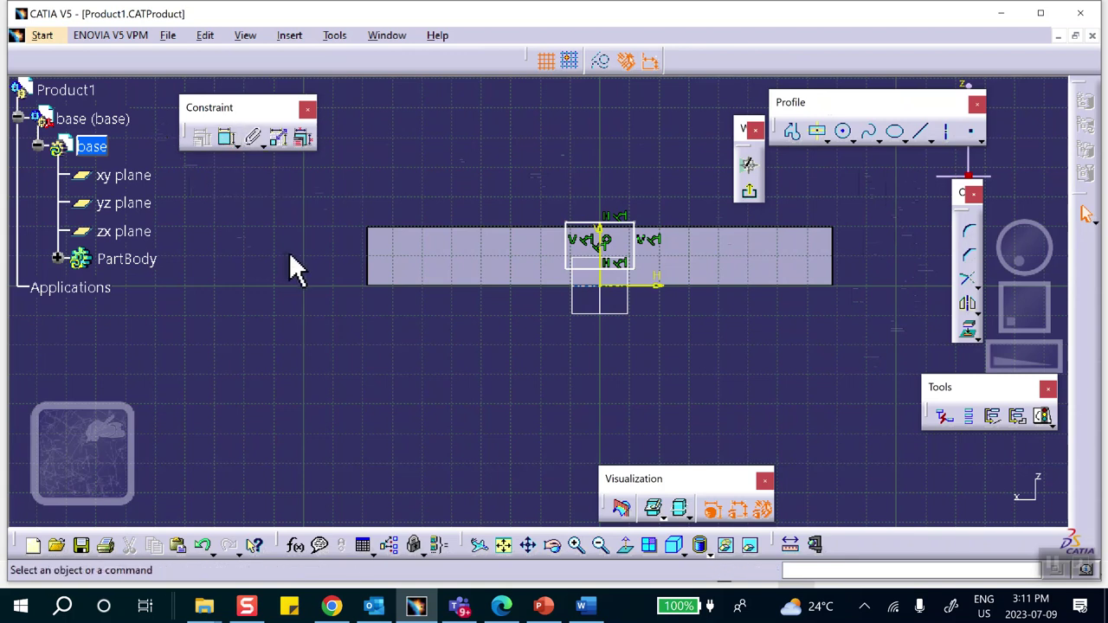
left_click(227, 136)
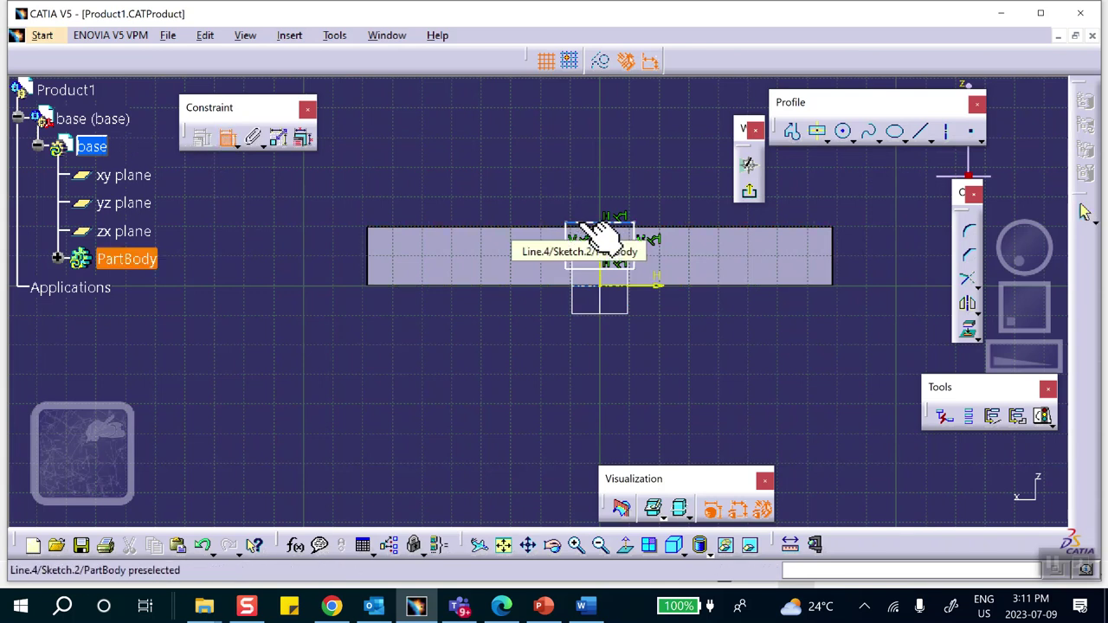
left_click(581, 245)
key("Escape")
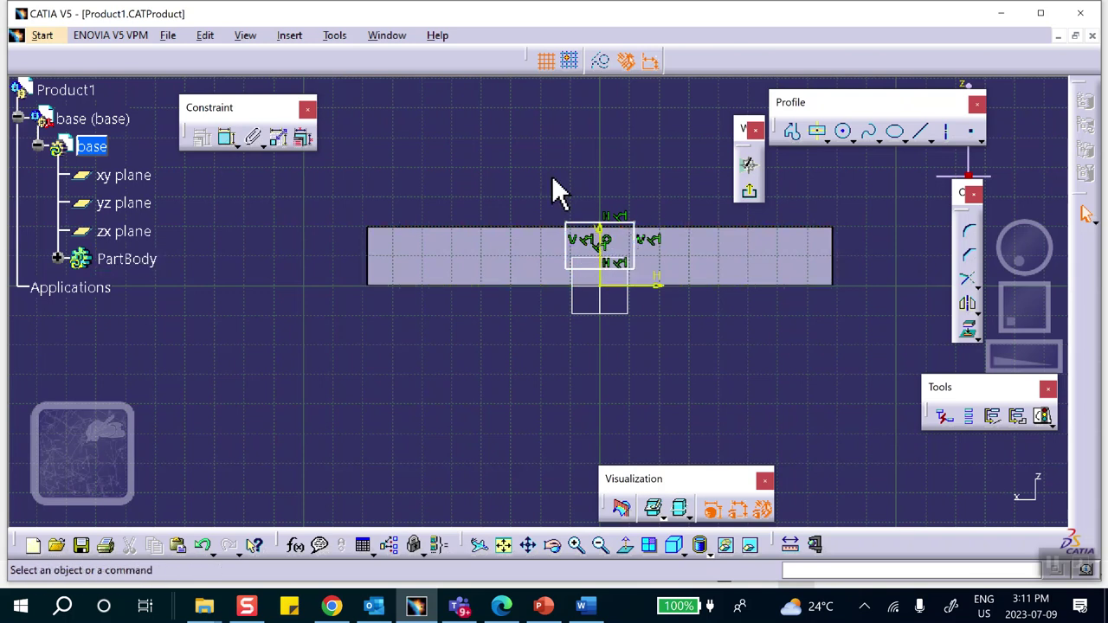
- Constrain the distance from the small rectangle's bottom line to the block's top edge to 0.5 in
left_click(228, 136)
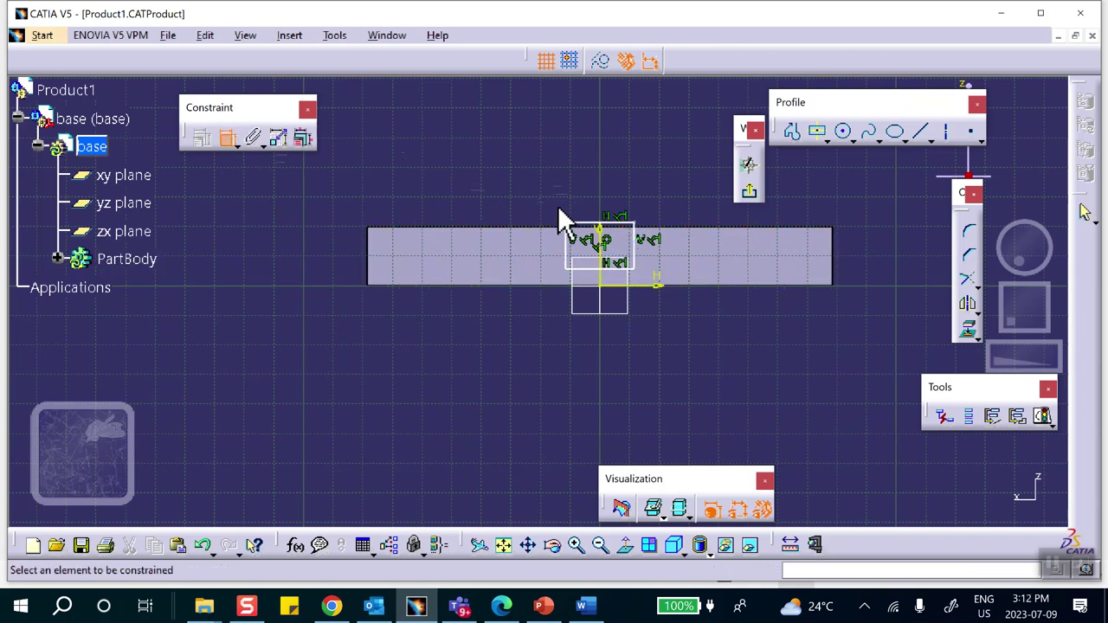
left_click(597, 270)
left_click(541, 217)
left_click(537, 165)
double_click(545, 166)
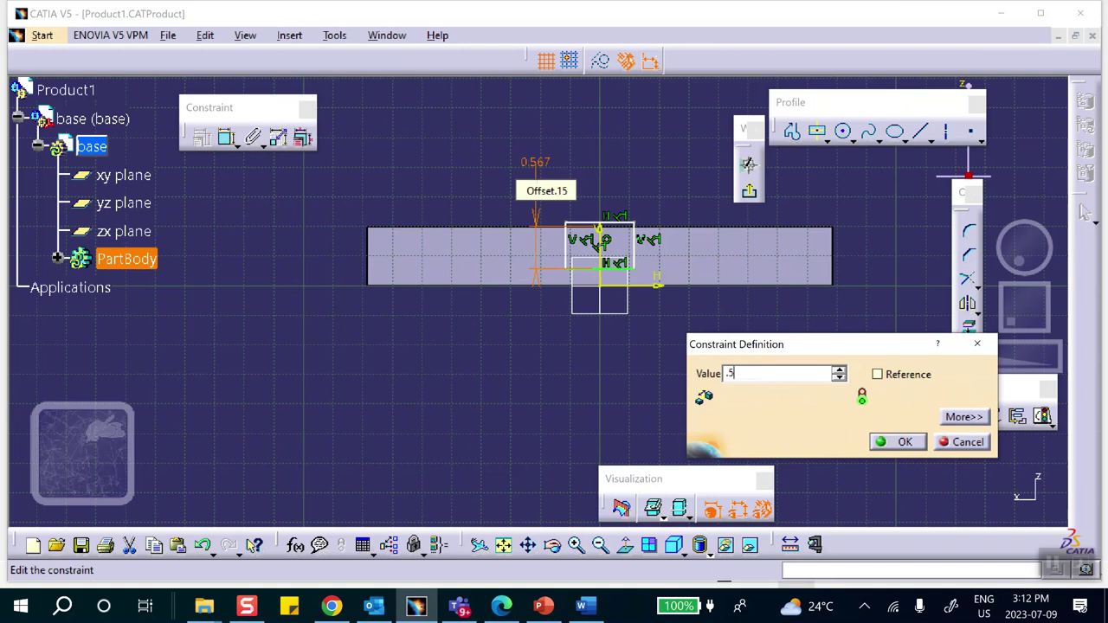
type(".5")
left_click(900, 443)
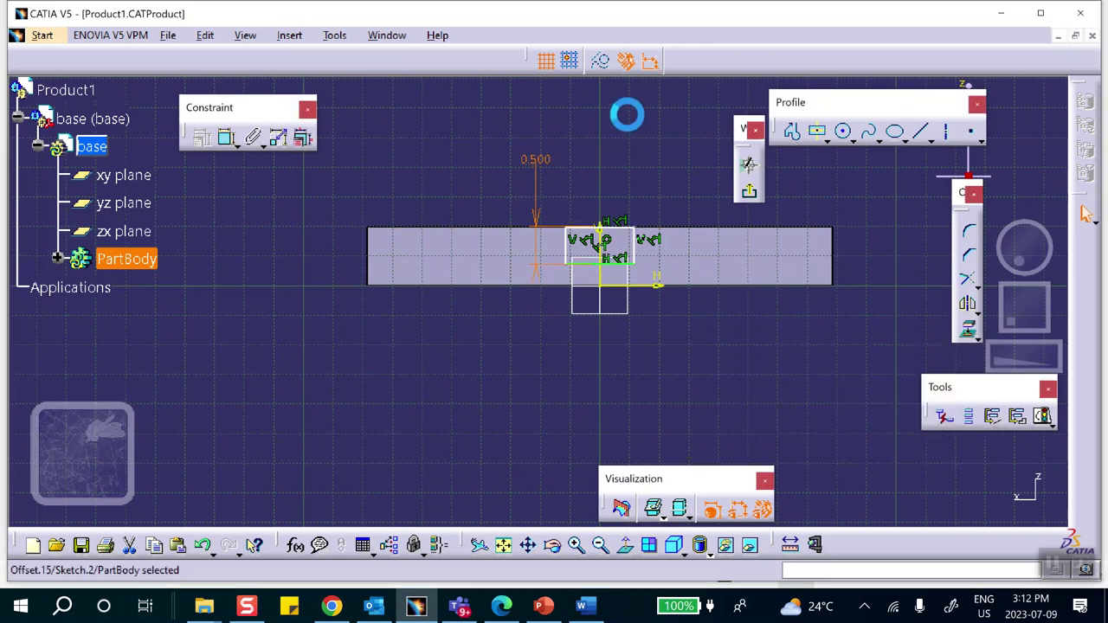
left_click(631, 129)
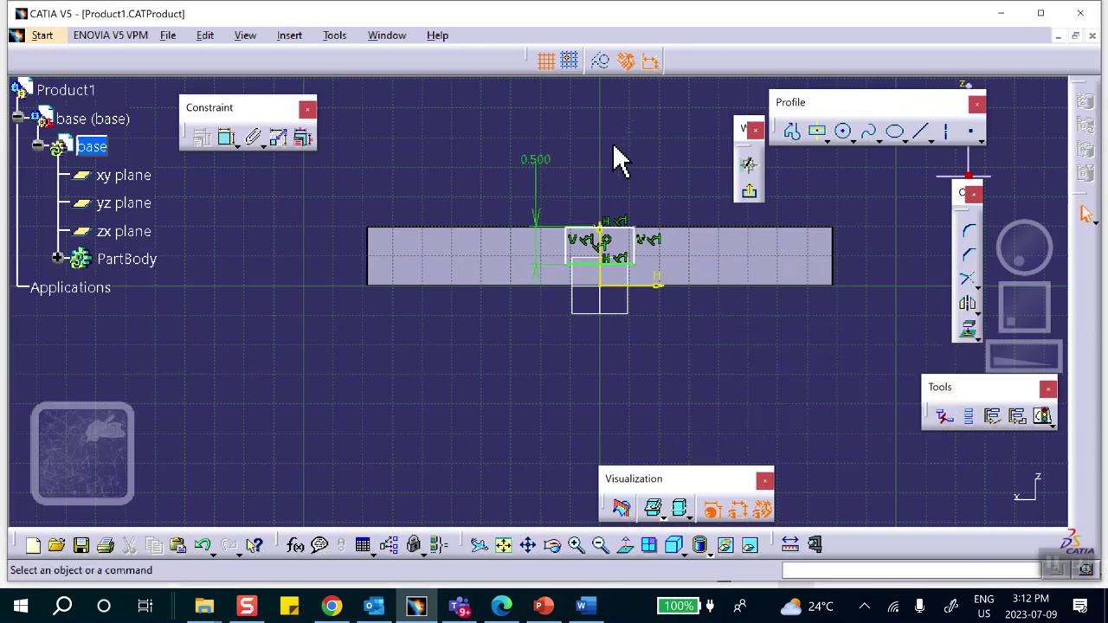
- Reopen the 0.5 in offset constraint between the small rectangle's bottom line and the block's top edge, and accept 0.500 in
double_click(538, 163)
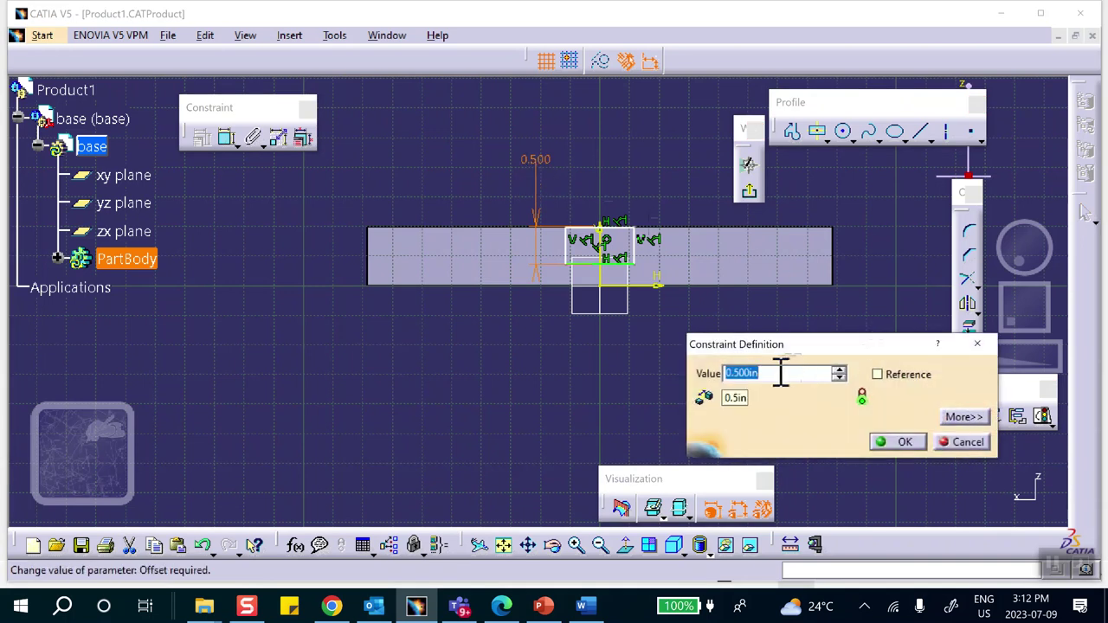
mouse_move(732, 329)
middle_mouse_down()
mouse_move(683, 295)
mouse_move(669, 178)
mouse_move(701, 173)
mouse_move(626, 242)
middle_mouse_up()
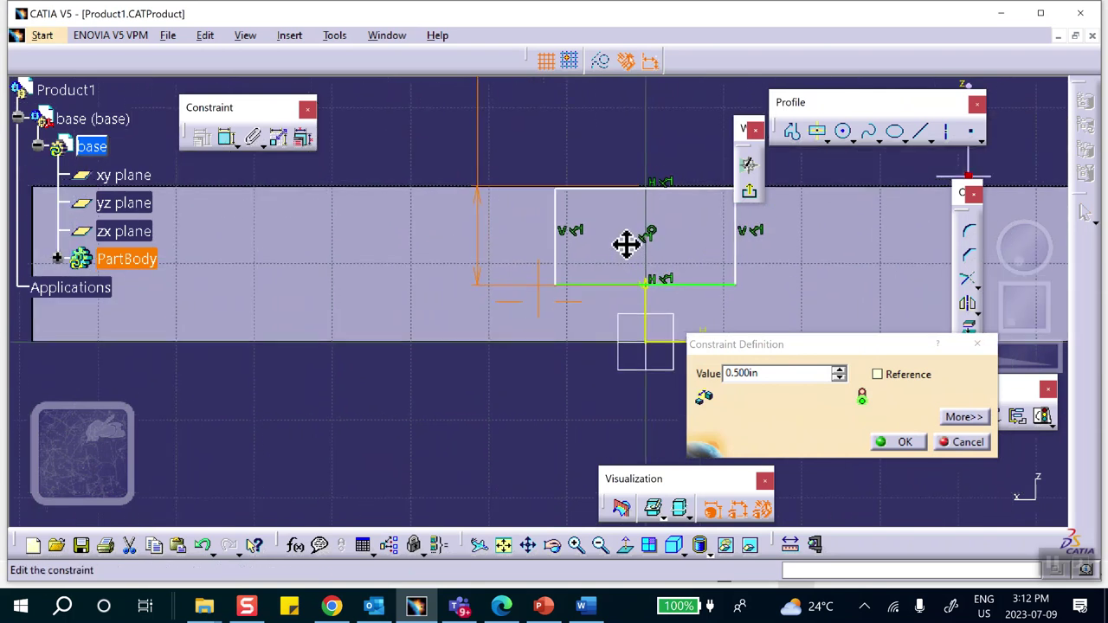
left_click(903, 446)
- Stretch the small rectangle well above the block's top edge and narrow its width symmetrically about the vertical axis
middle_click_drag(638, 153, 724, 259)
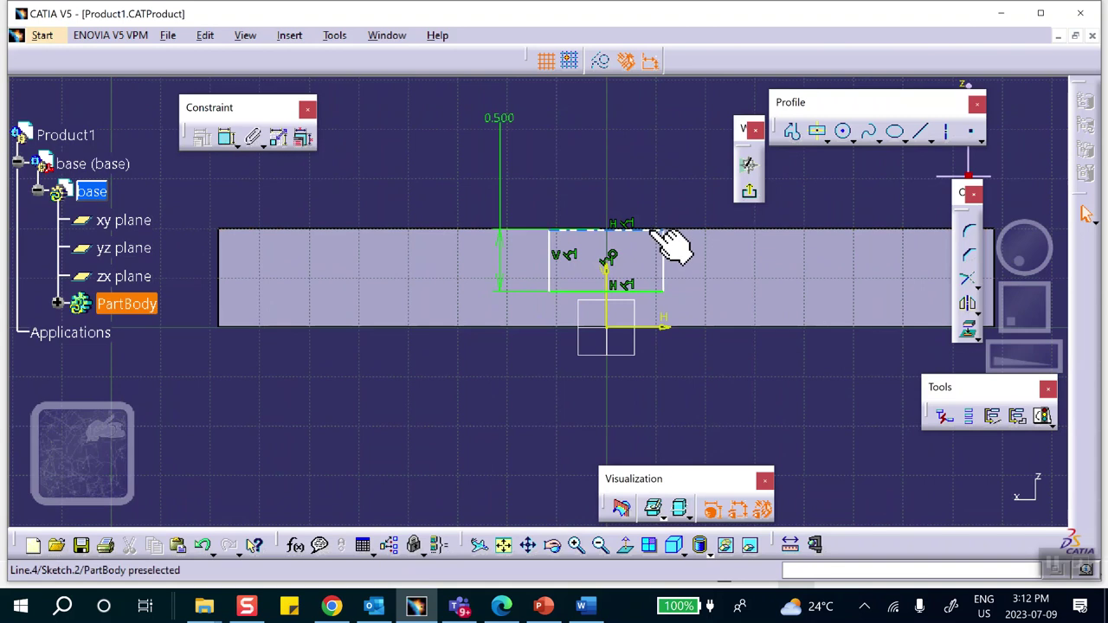
mouse_move(650, 208)
left_mouse_down()
mouse_move(655, 186)
mouse_move(675, 178)
left_mouse_up()
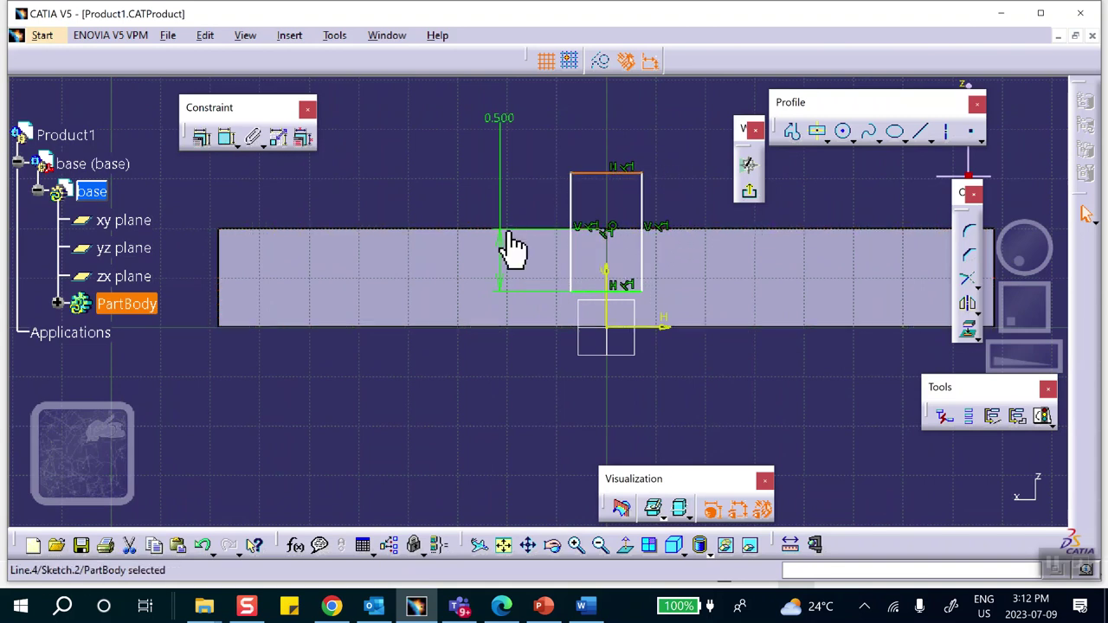
left_click(645, 193)
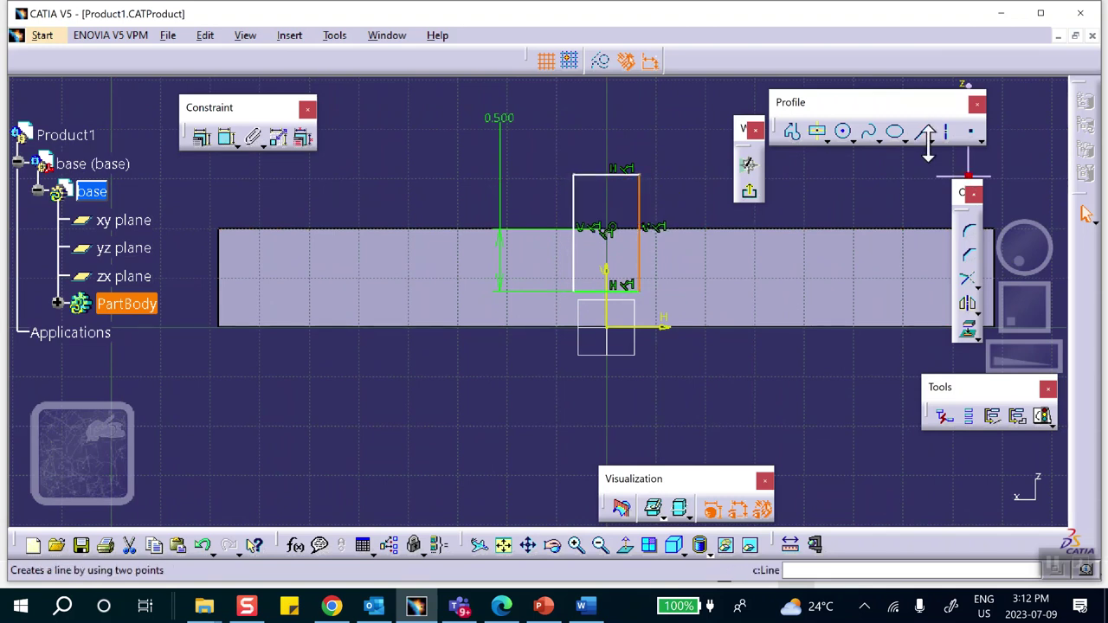
- Exit the sketch and cut it through the block as a pocket with the limit type Up to last
left_click(749, 190)
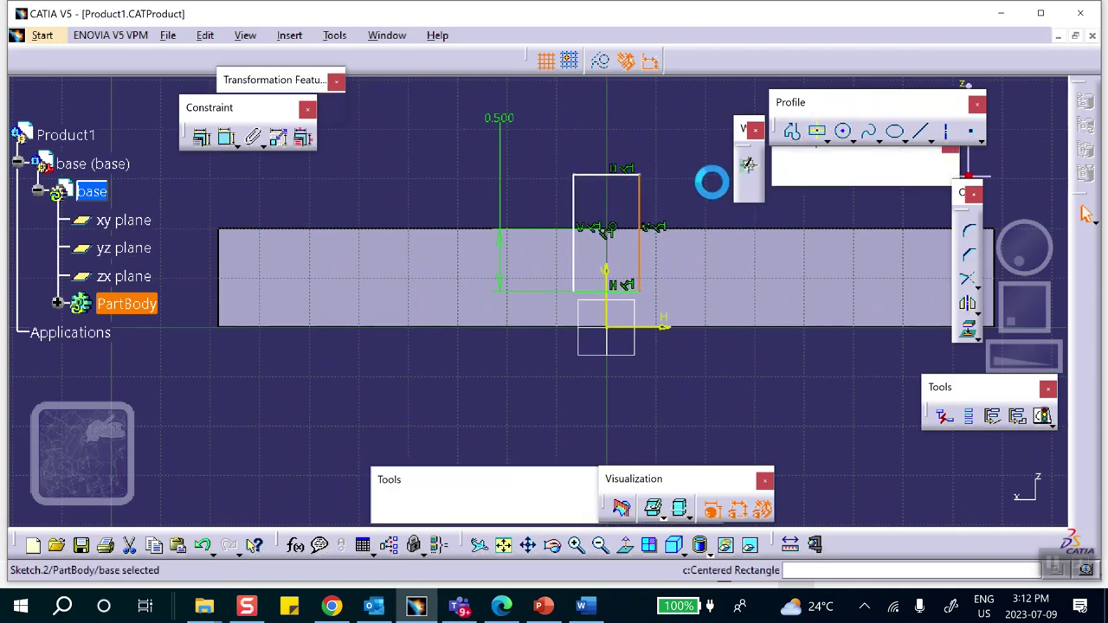
middle_click_drag(687, 213, 655, 337, "ctrl")
left_click(550, 62)
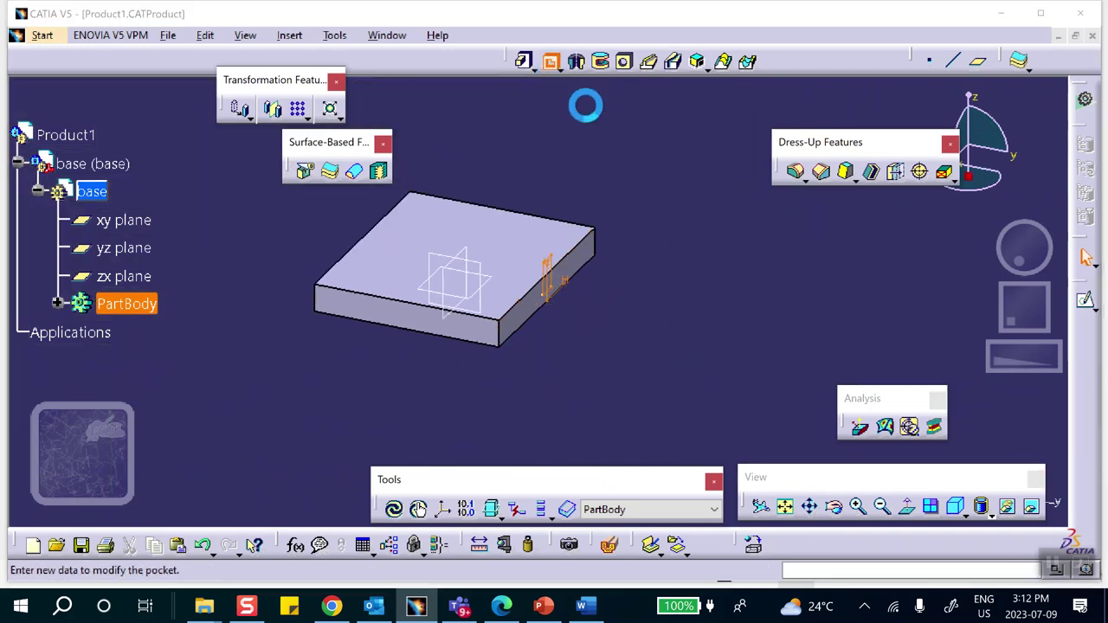
left_click(791, 210)
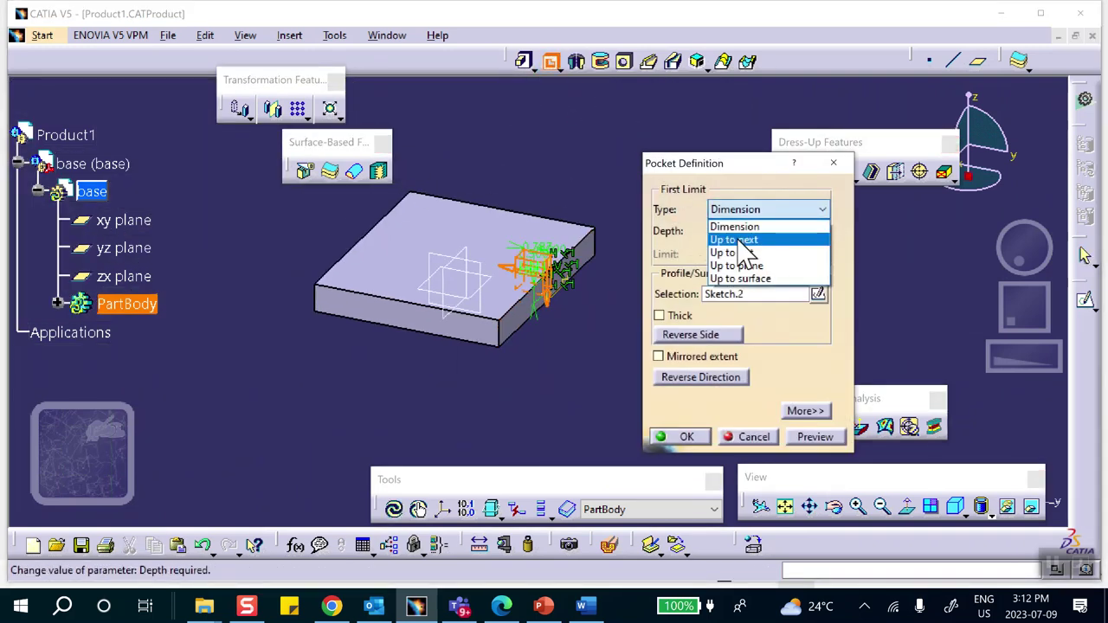
left_click(735, 253)
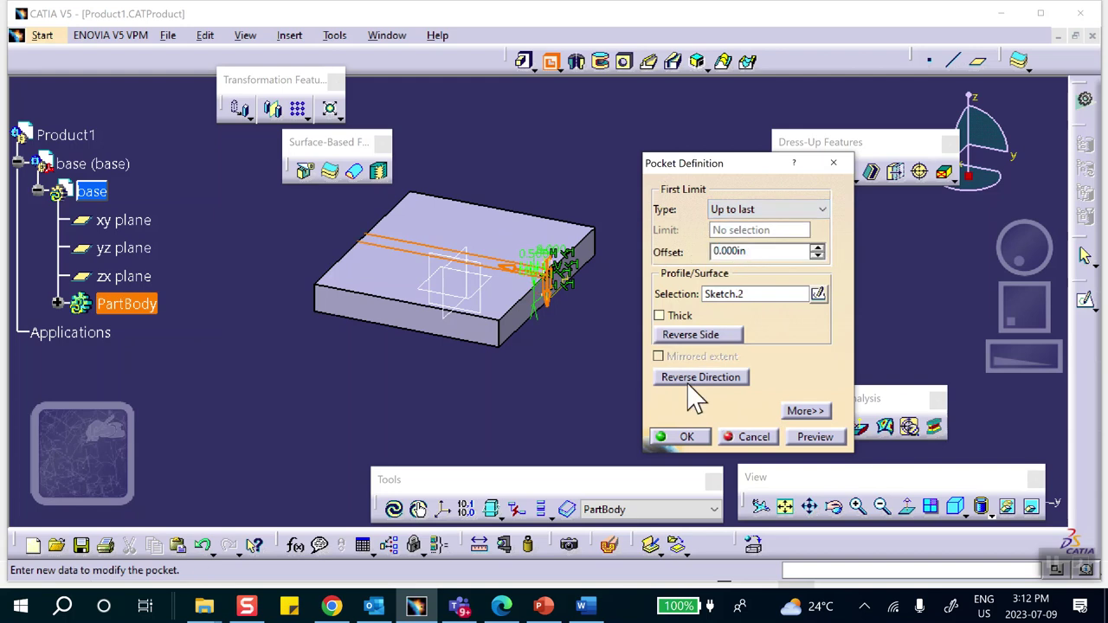
left_click(682, 439)
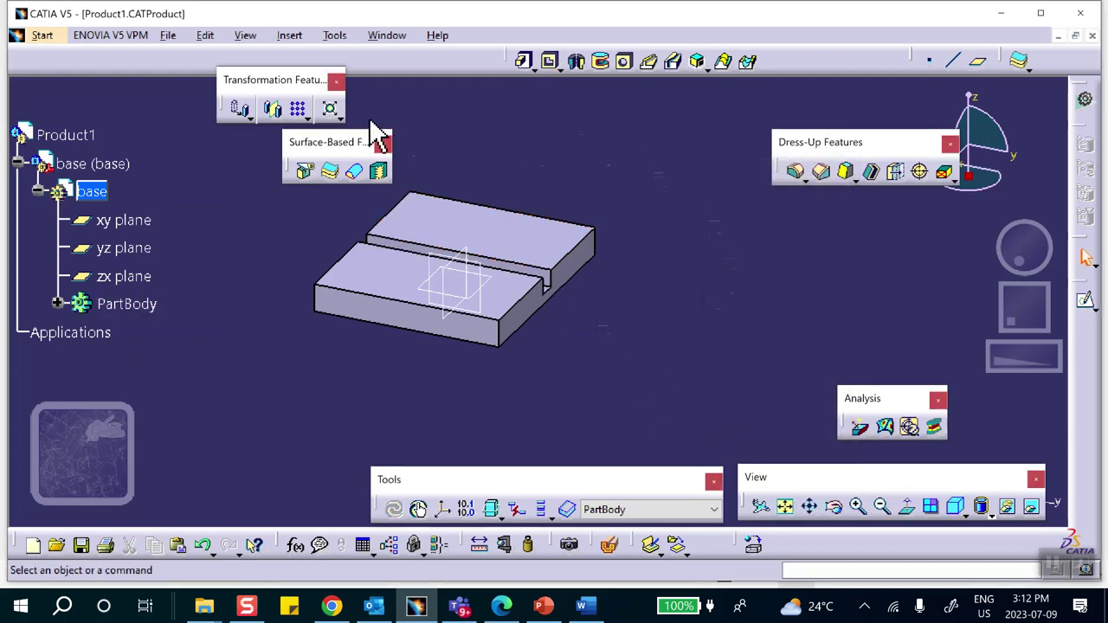
- Set up a circular pattern on the base part with the Z Axis as its reference element
left_click(306, 112)
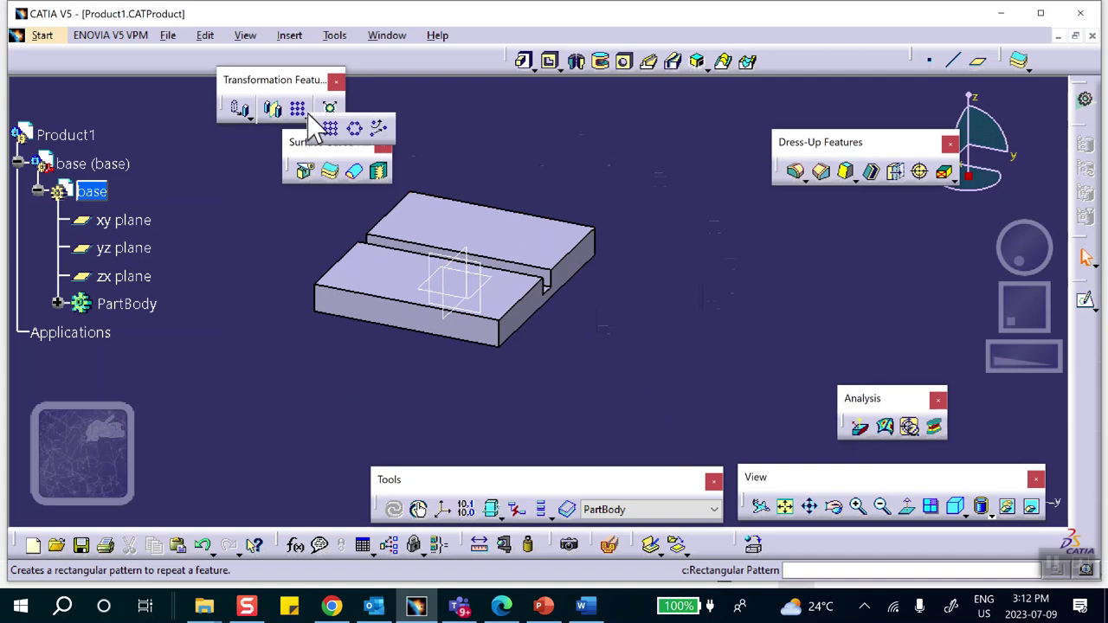
left_click(357, 131)
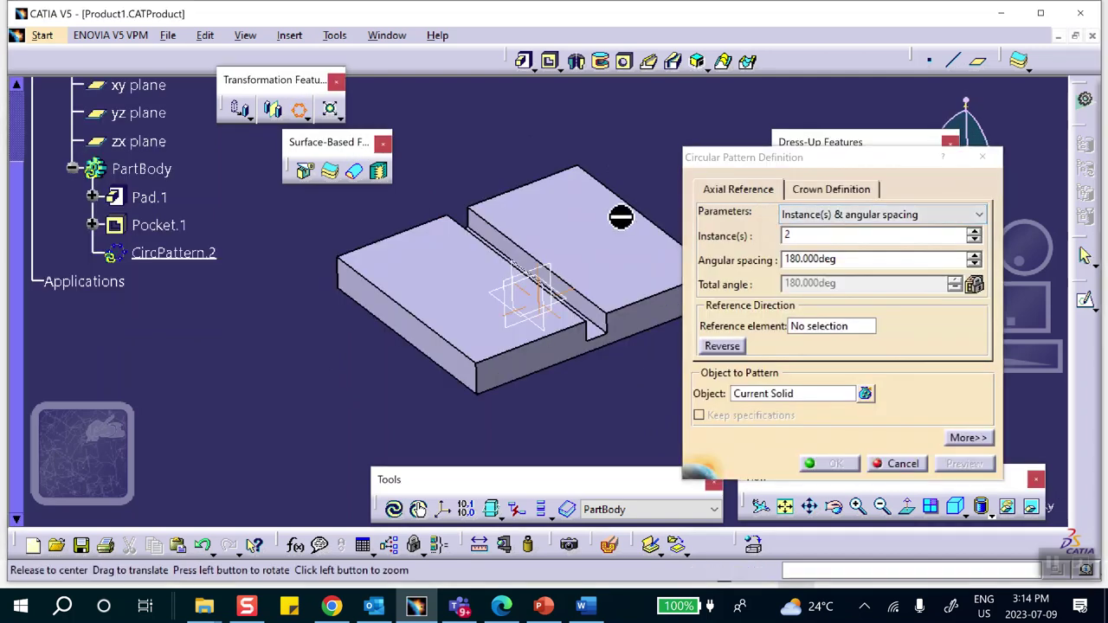
middle_click_drag(620, 217, 563, 242)
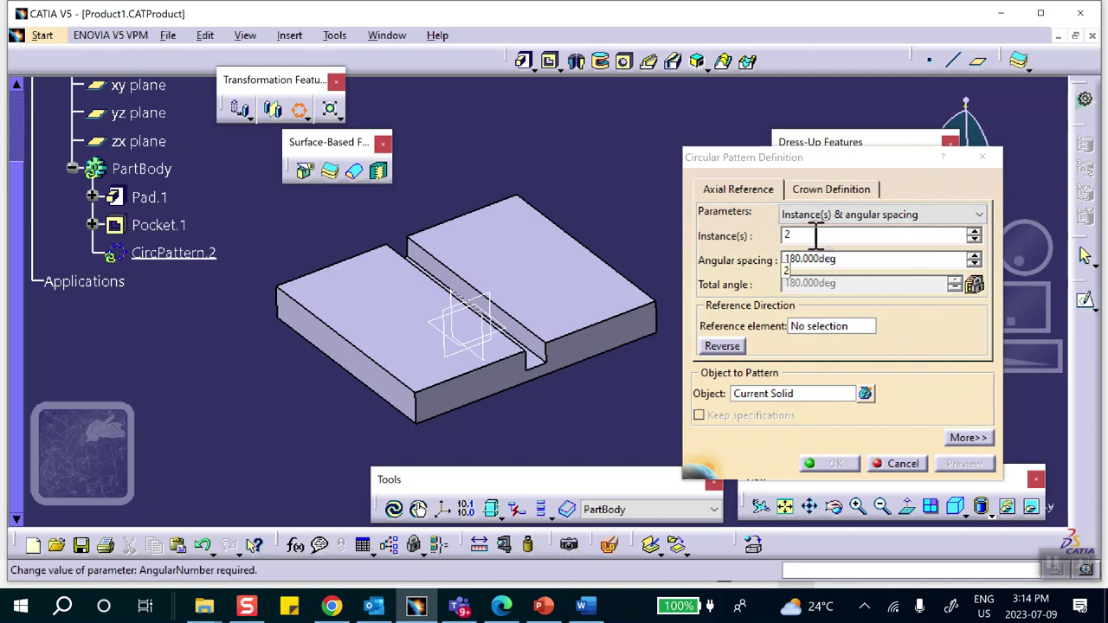
left_click(810, 340)
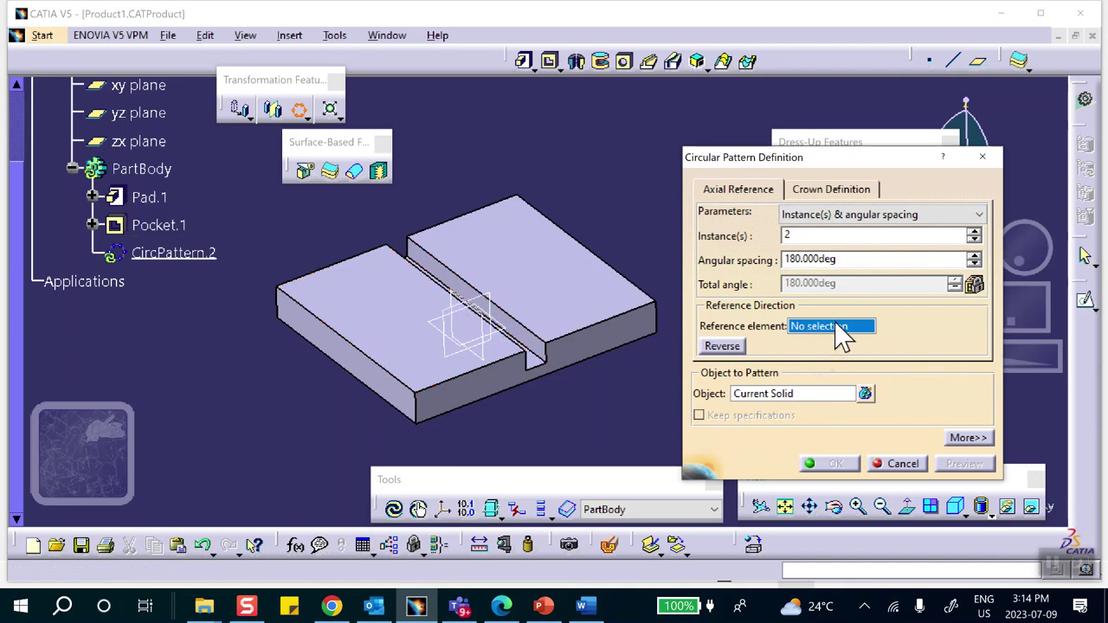
right_click(836, 327)
left_click(855, 391)
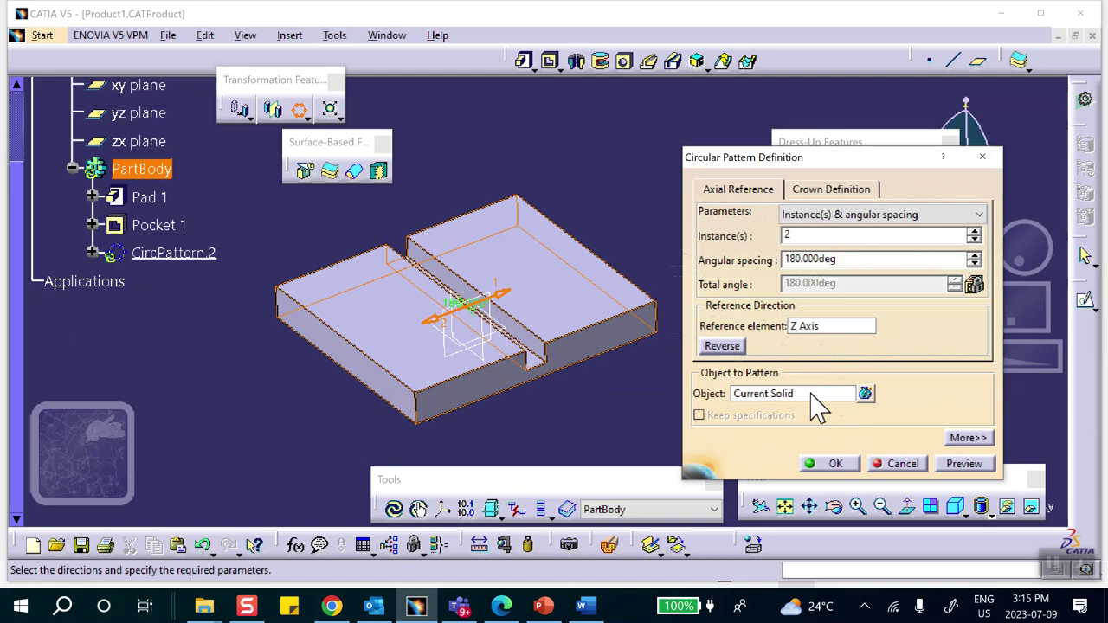
- Pattern Pocket.1 as two instances with 90 deg angular spacing to cut crossing slots in the block
left_click(779, 400)
left_click(177, 228)
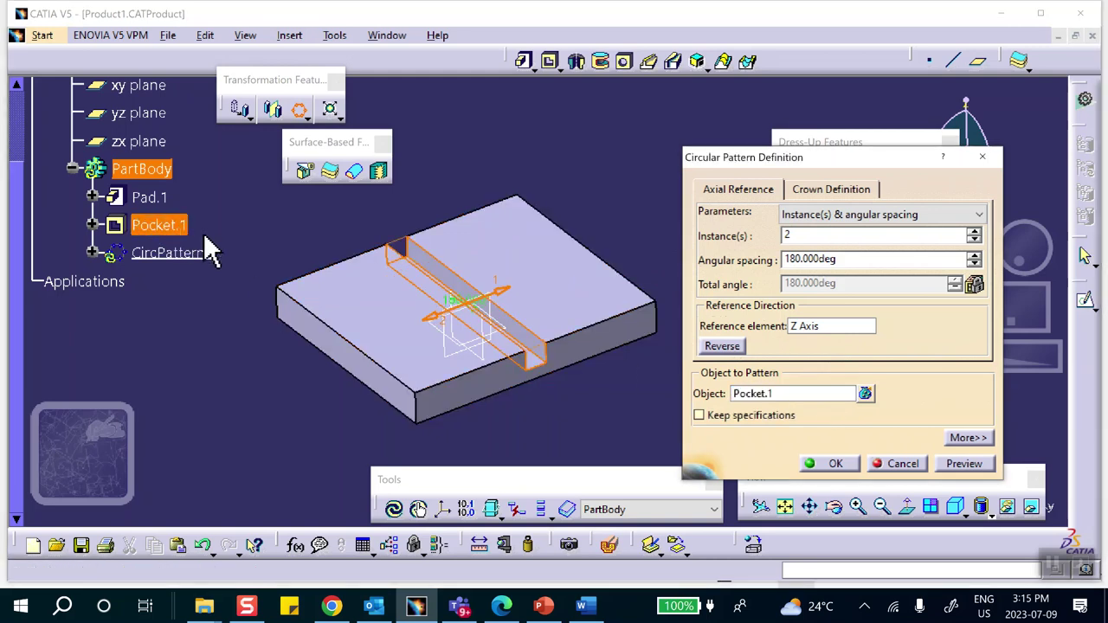
double_click(838, 259)
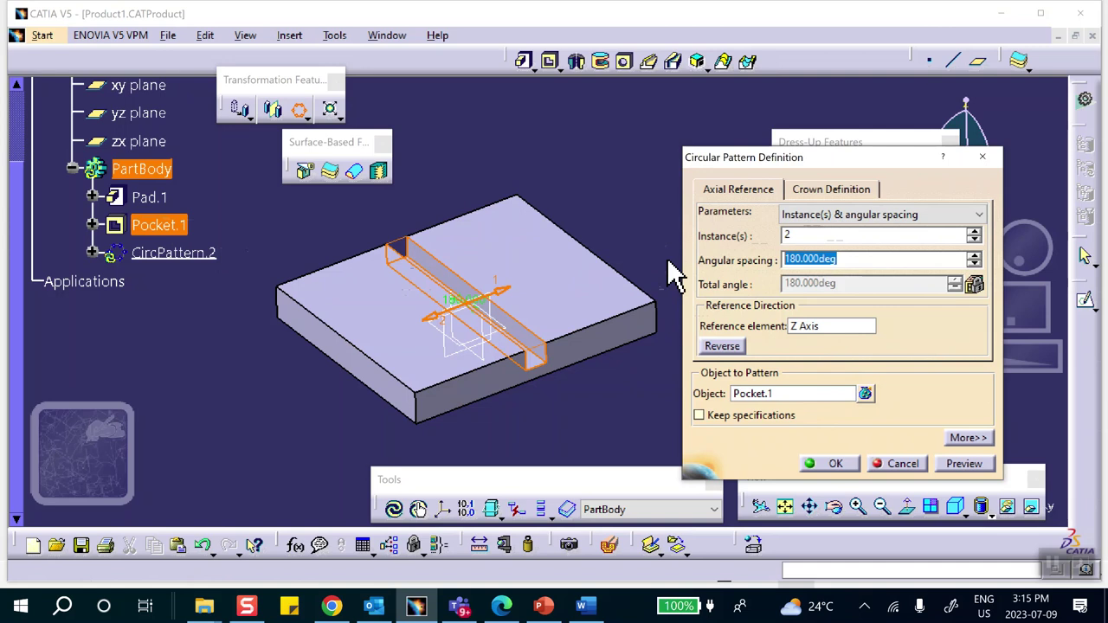
left_click(967, 465)
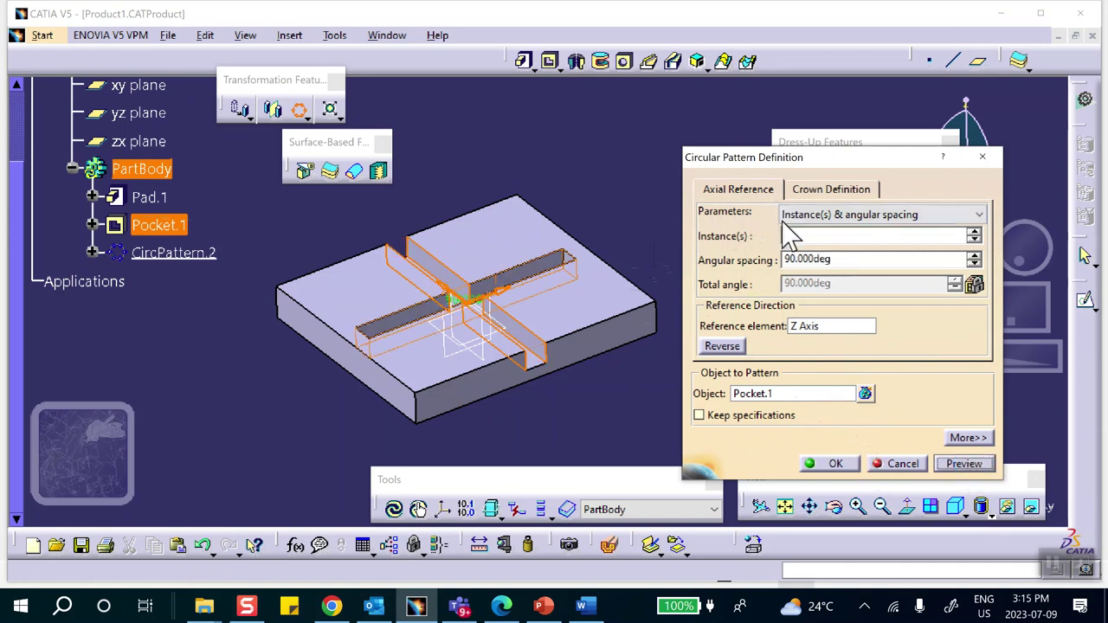
left_click(847, 465)
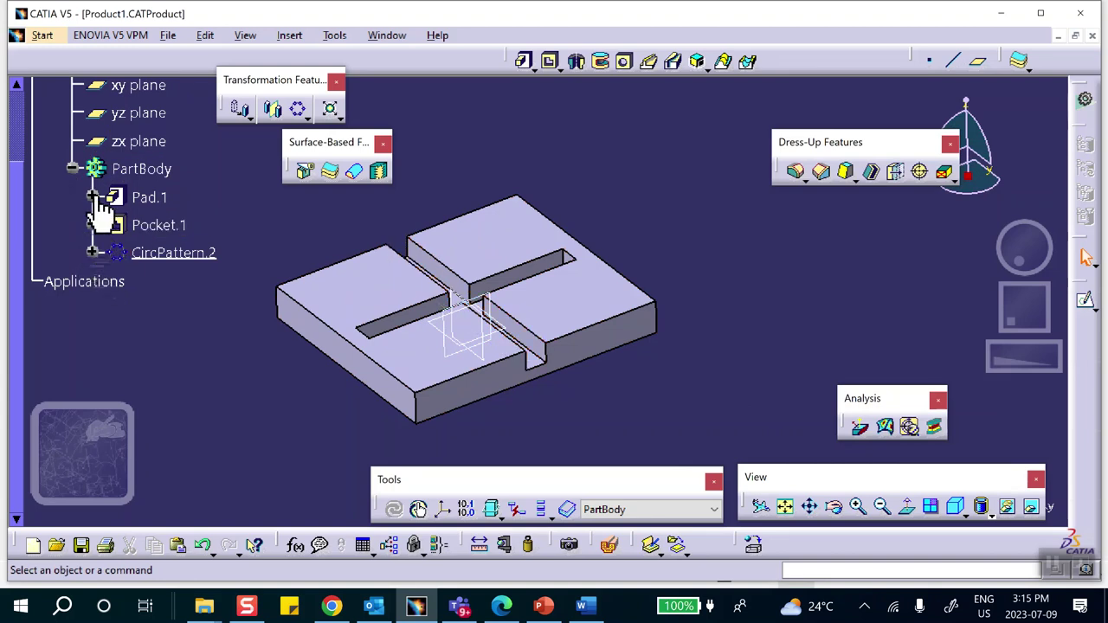
- Edit the pad's sketch to narrow its rectangle so both slots run through the block, and exit the sketch
left_click(92, 198)
left_click(164, 224)
double_click(164, 224)
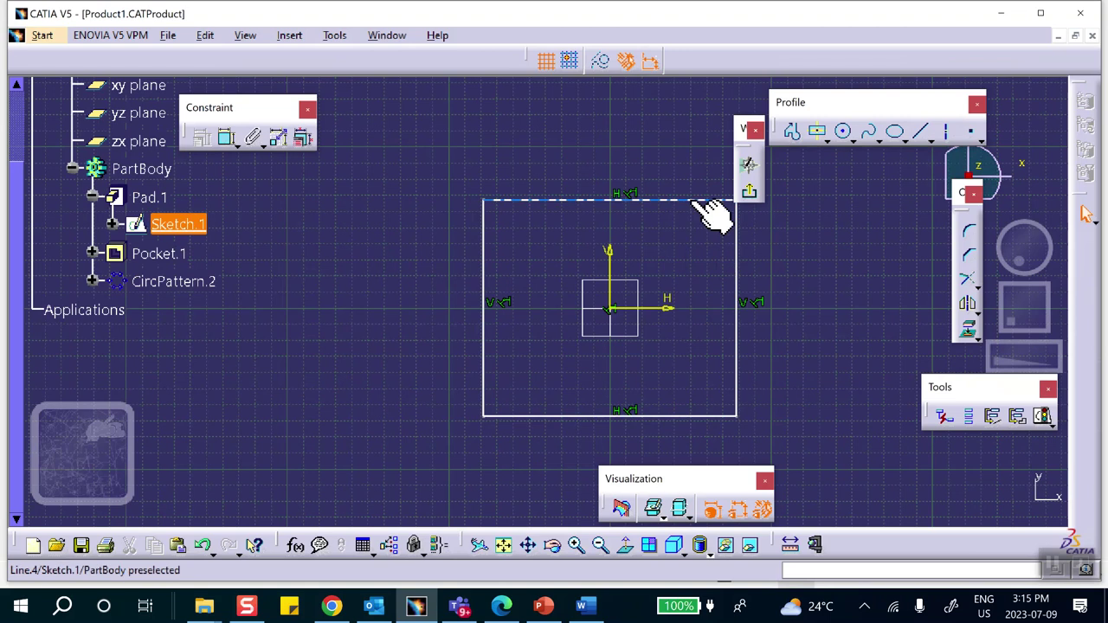
left_click_drag(740, 259, 713, 258)
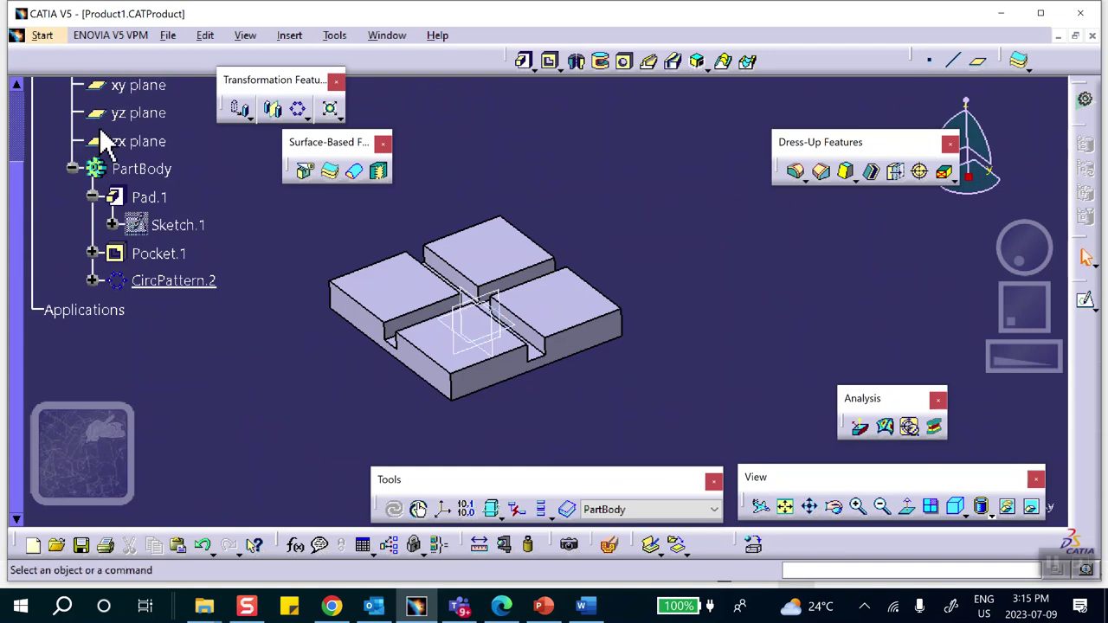
- Activate the top-level product and save the assembly together with its base part
scroll(123, 103, "up", 3)
double_click(66, 180)
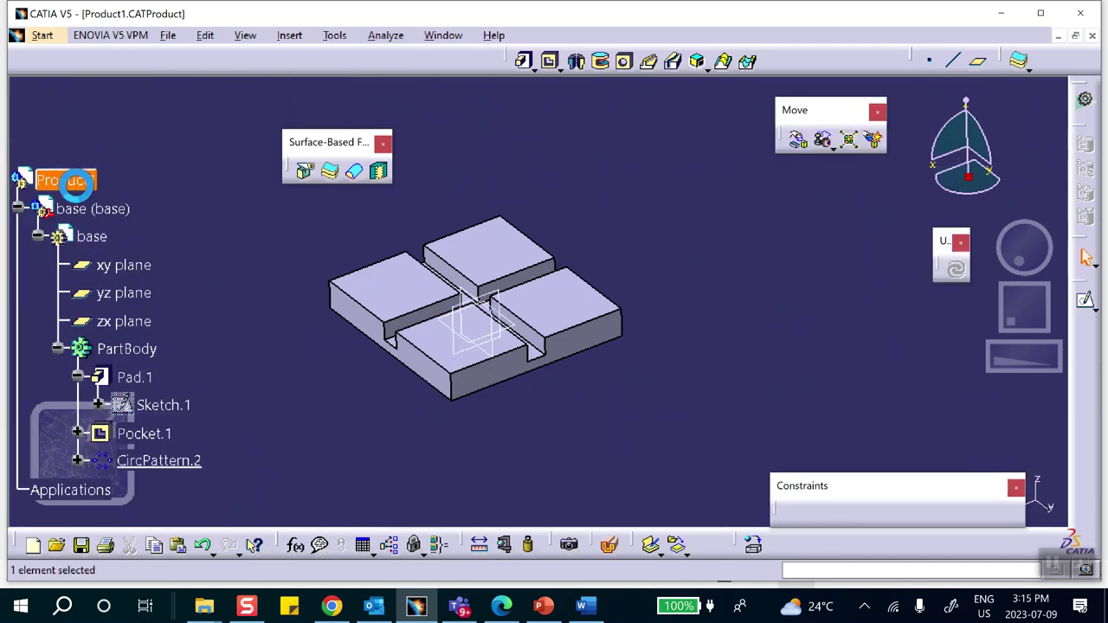
left_click(83, 546)
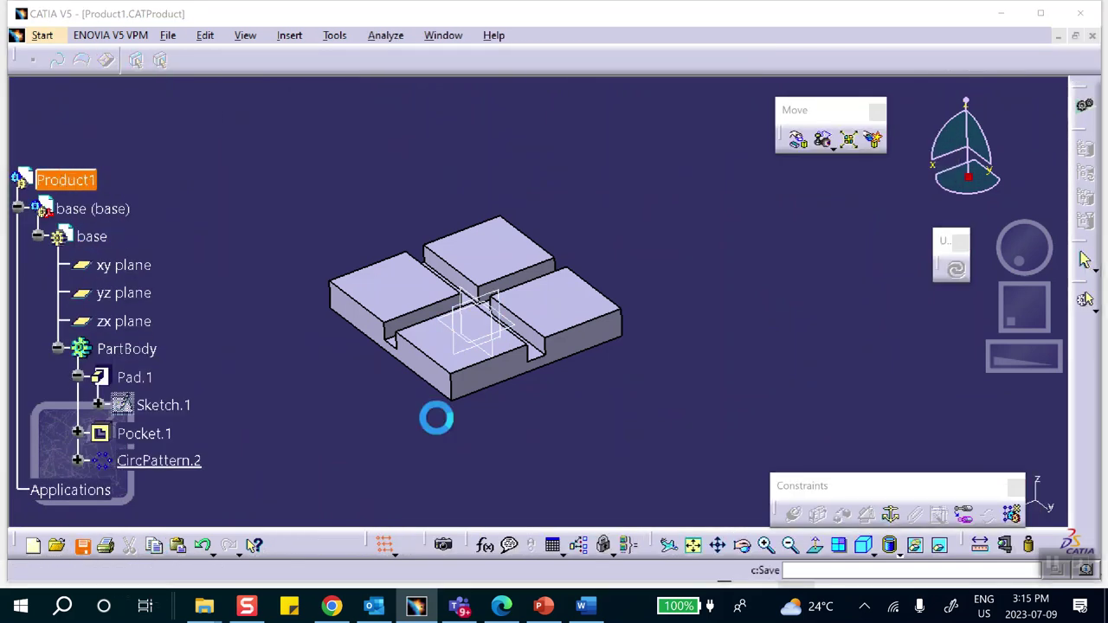
left_click(576, 345)
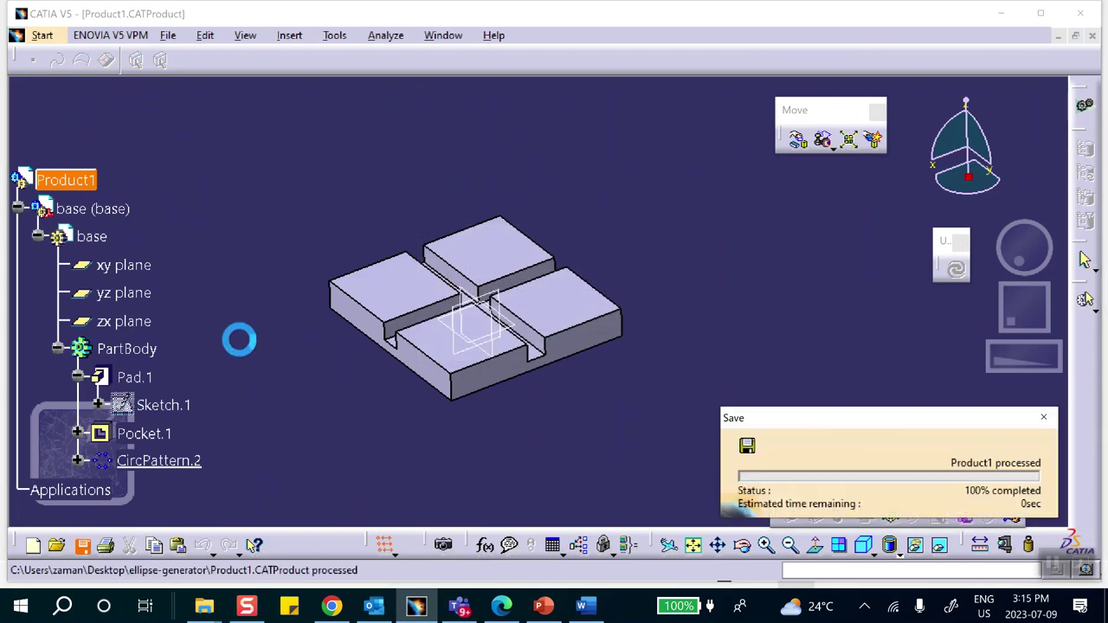
- Insert a new part into Product1, using the assembly's origin as the part's origin point
middle_click_drag(240, 340, 292, 281)
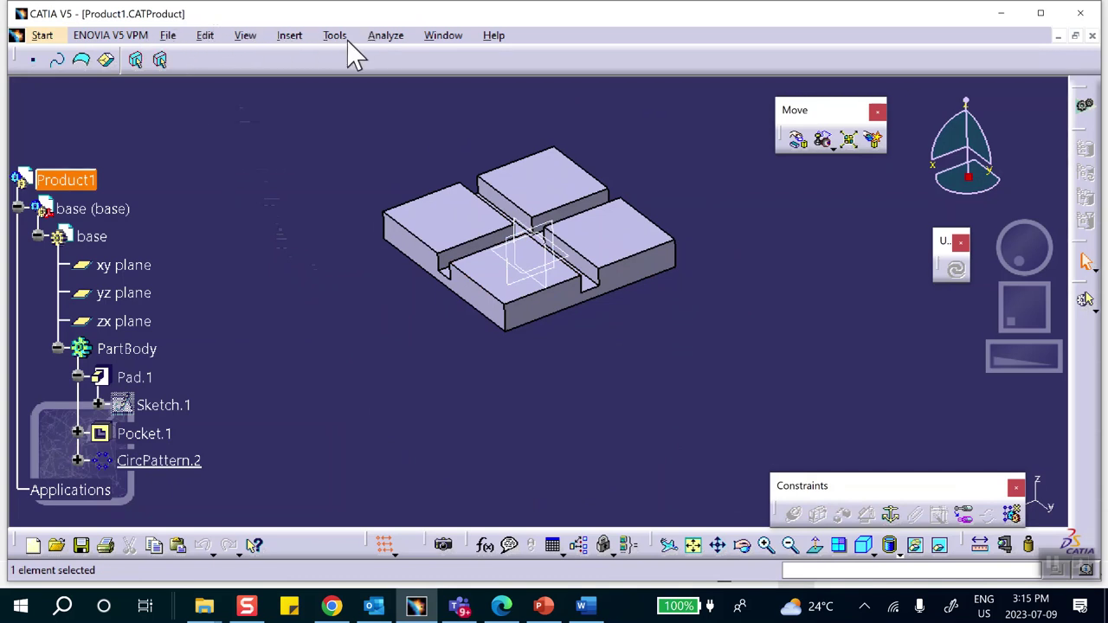
left_click(295, 36)
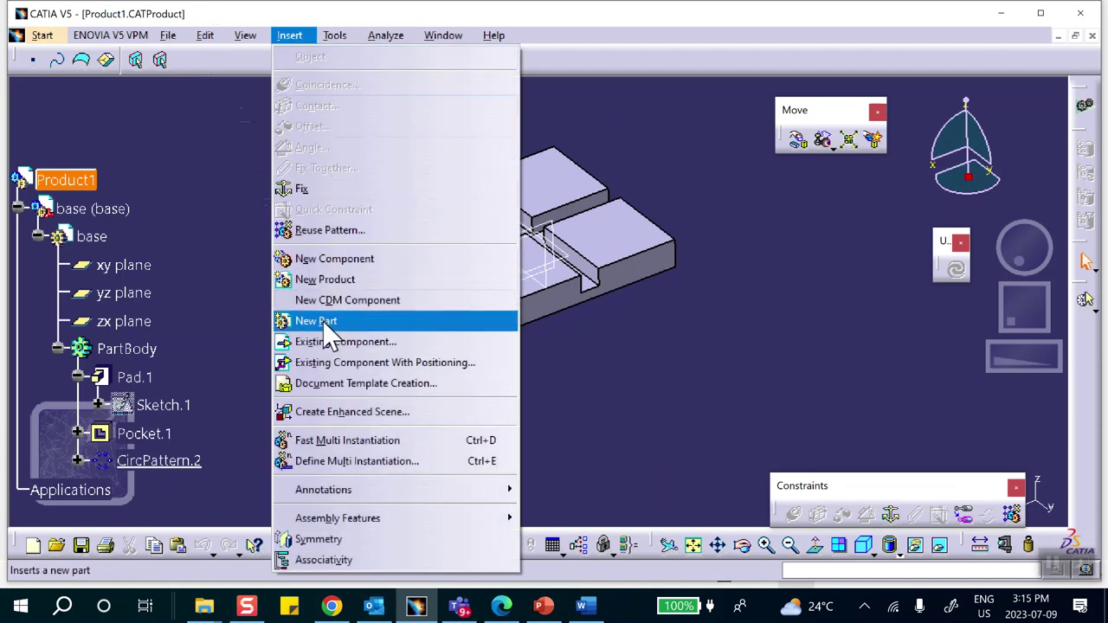
left_click(321, 251)
left_click(683, 364)
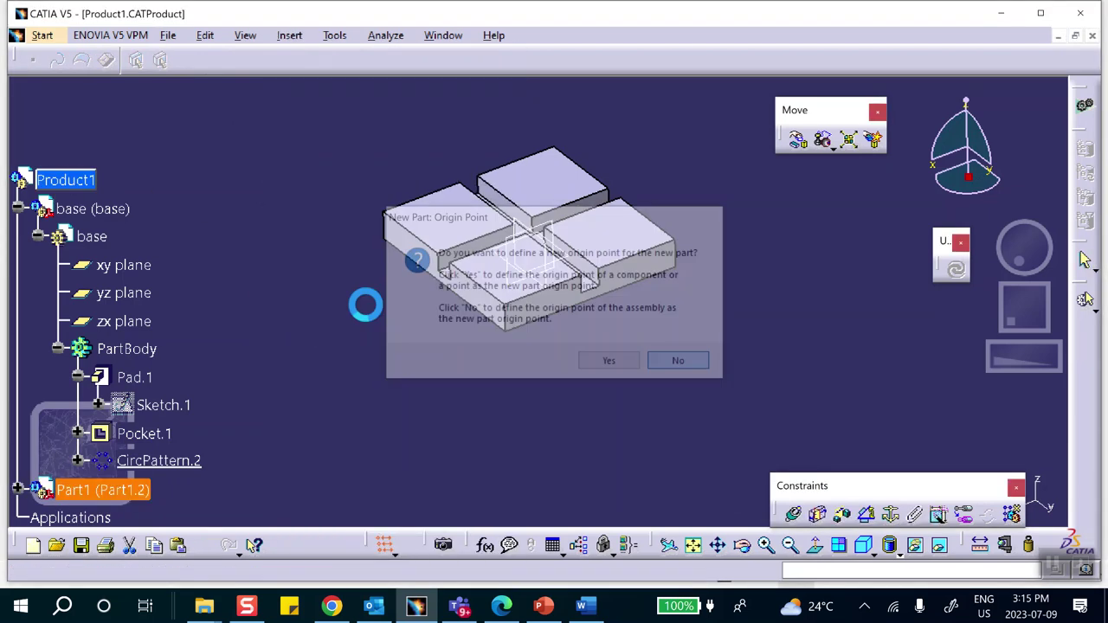
- Set both the instance name and the part number of the new part to block1
scroll(218, 240, "down", 3)
left_click(32, 216)
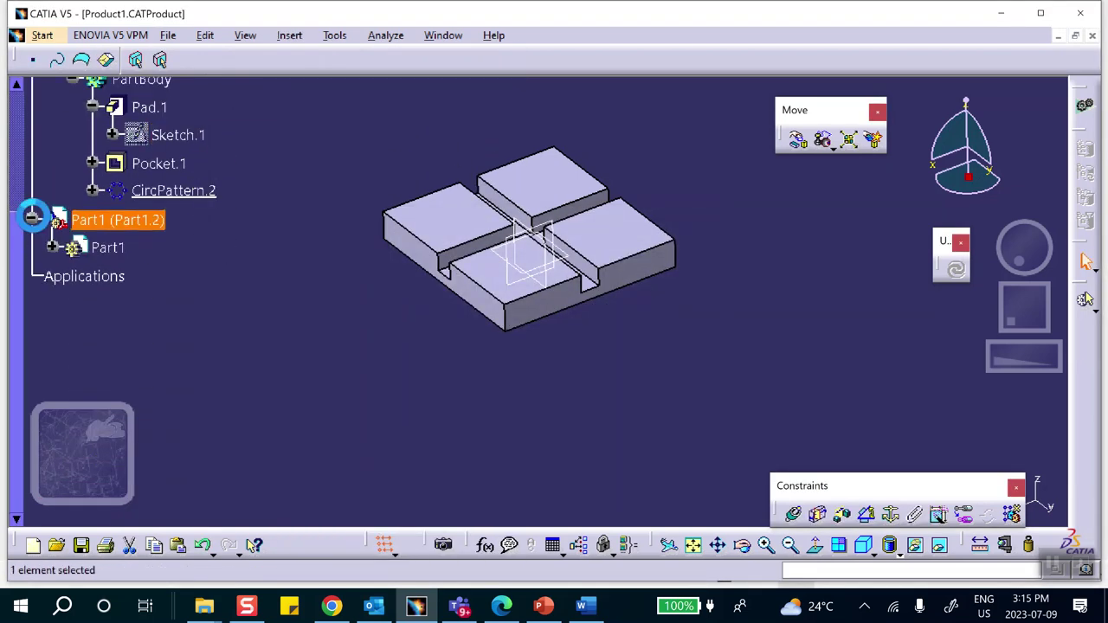
right_click(152, 216)
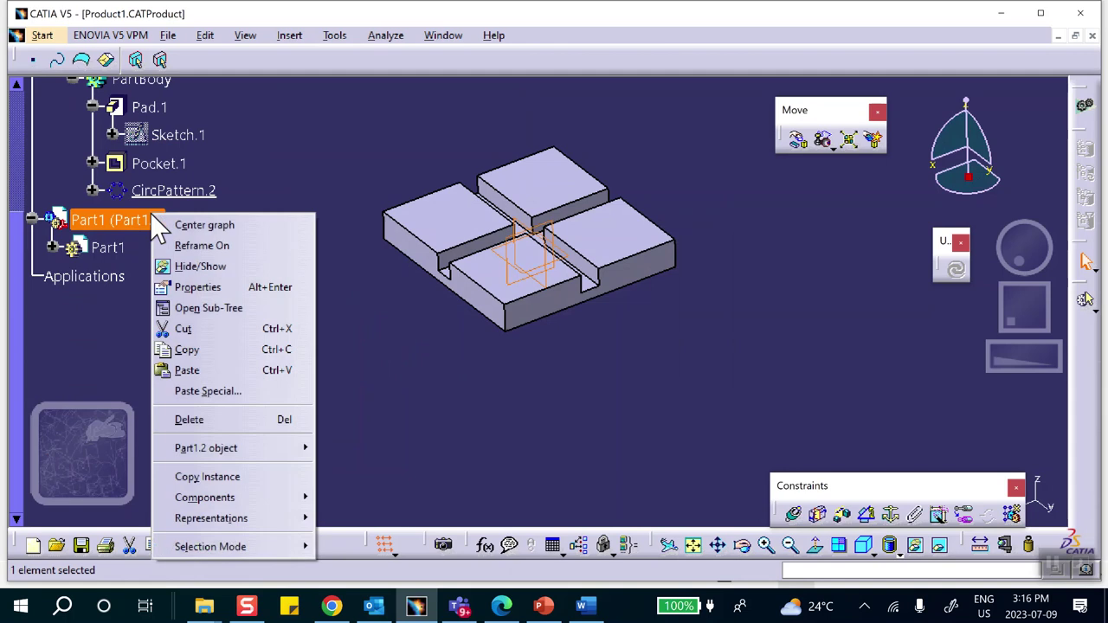
left_click(196, 288)
double_click(638, 172)
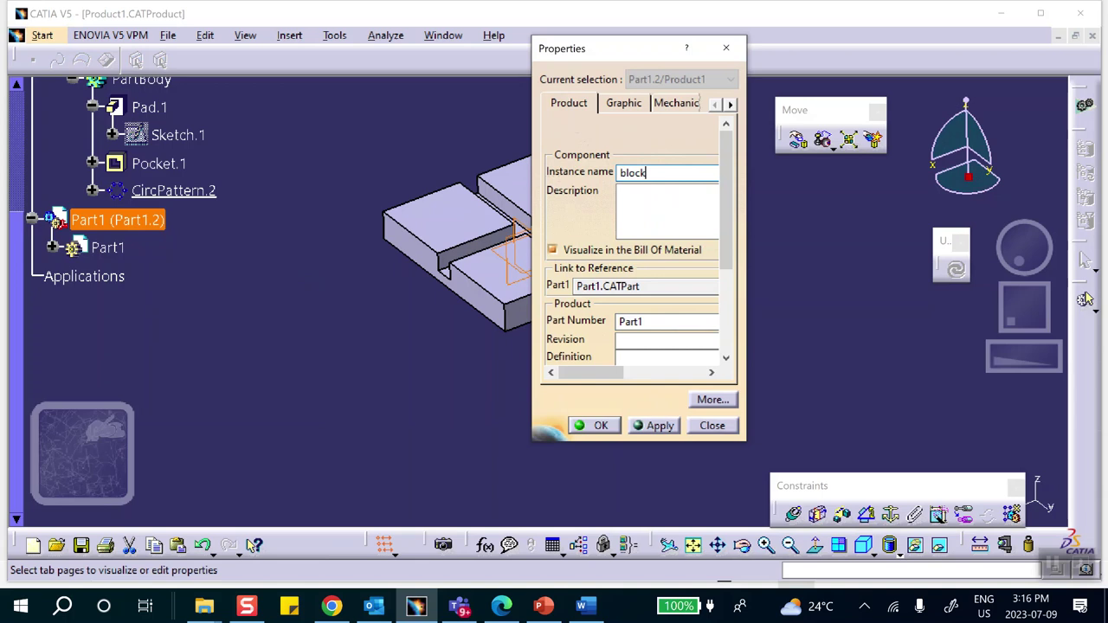
left_click_drag(675, 324, 526, 327)
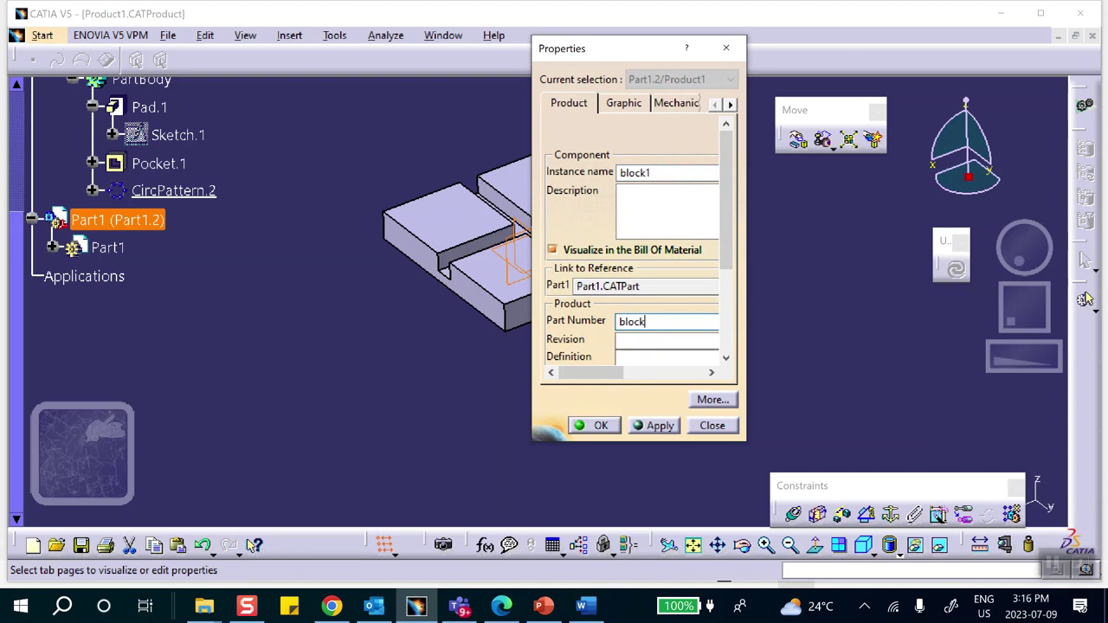
left_click(591, 426)
- Activate the block1 part for editing and open a sketch on the floor face of the base's crossing slots
left_click(116, 249)
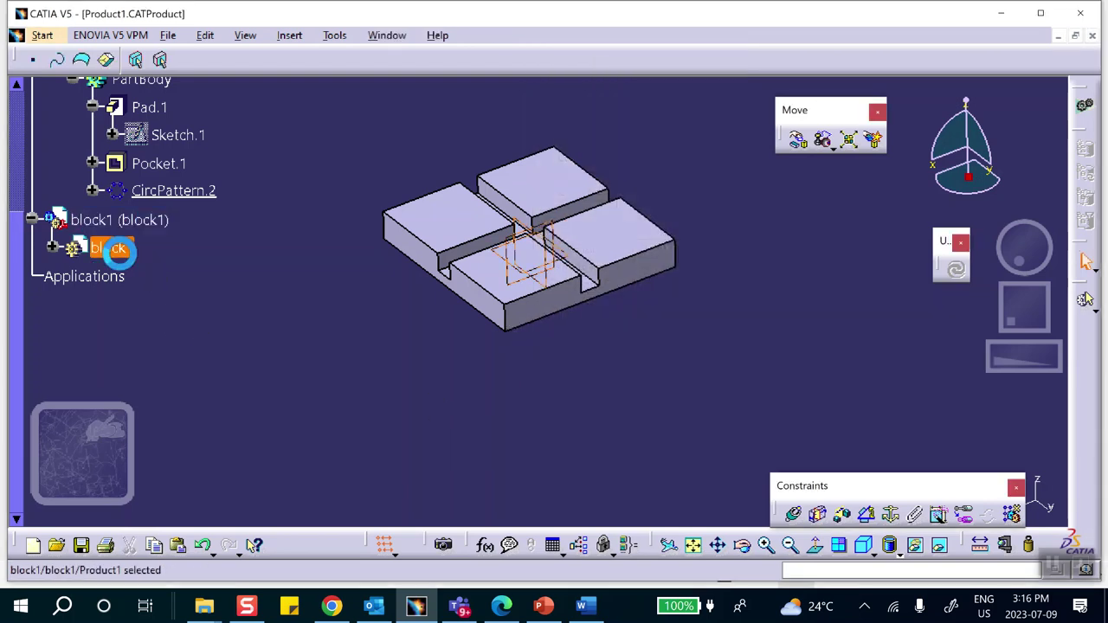
middle_click_drag(592, 381, 569, 349)
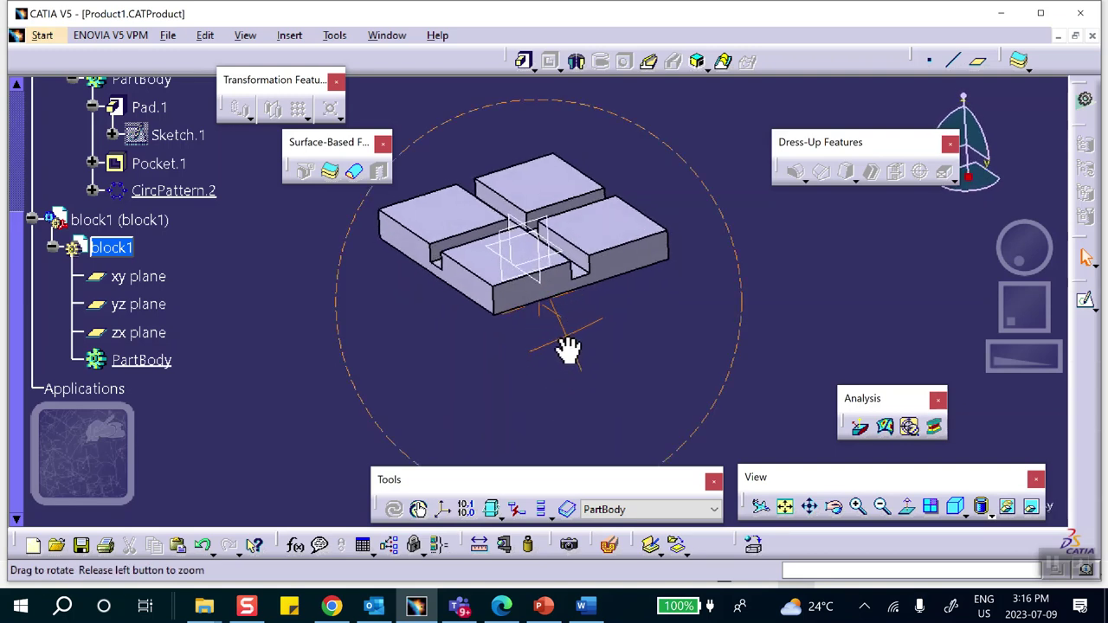
middle_click_drag(563, 388, 564, 267)
left_click(603, 251)
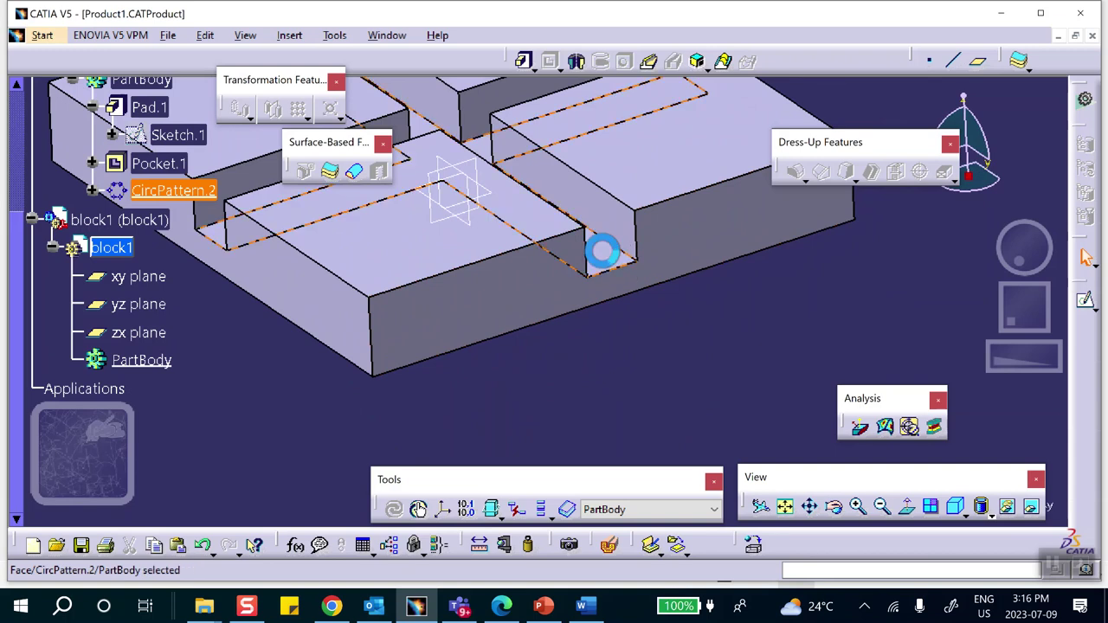
left_click(1077, 296)
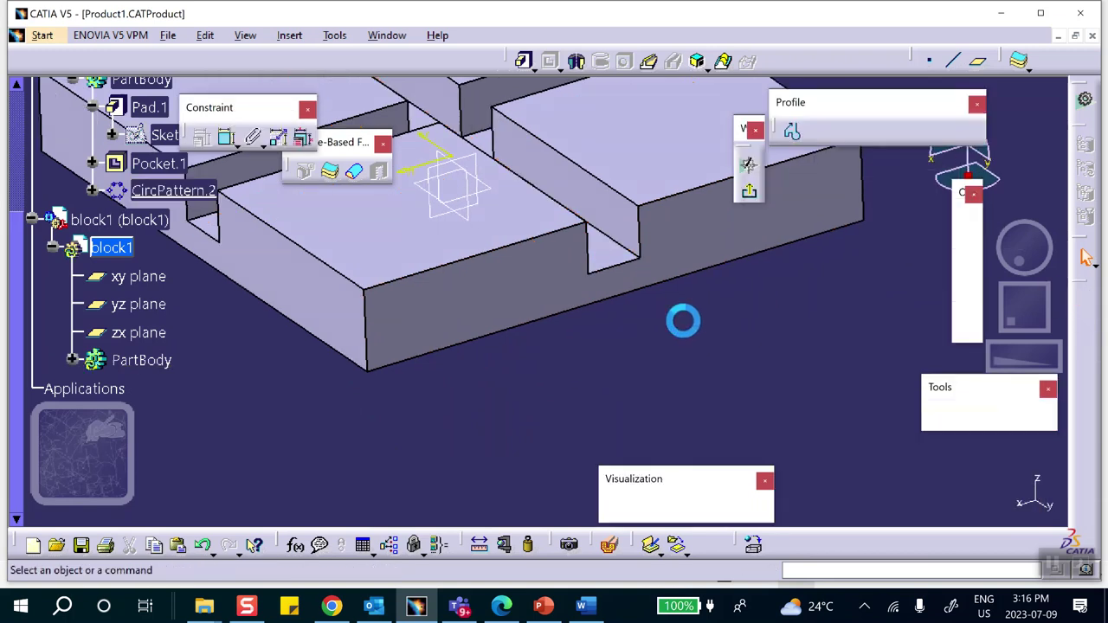
- Flip the sketch view to face the slots and draw a centered rectangle about 0.5 in square just outside one slot's end
mouse_move(584, 270)
middle_mouse_down()
mouse_move(542, 346)
mouse_move(549, 396)
mouse_move(548, 373)
mouse_move(527, 445)
middle_mouse_up()
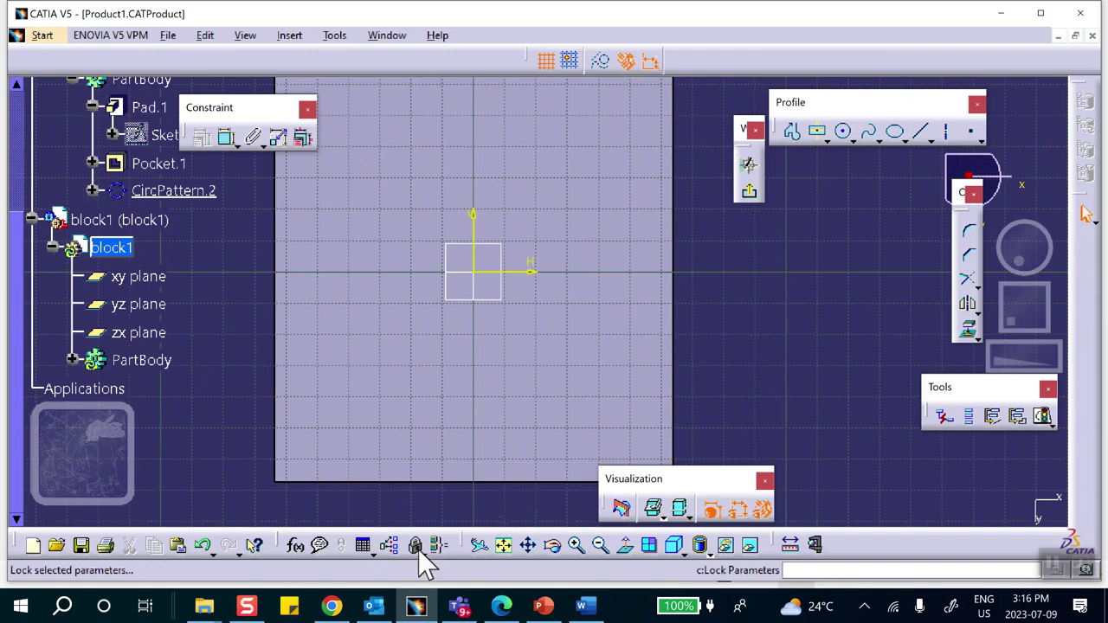
left_click(626, 549)
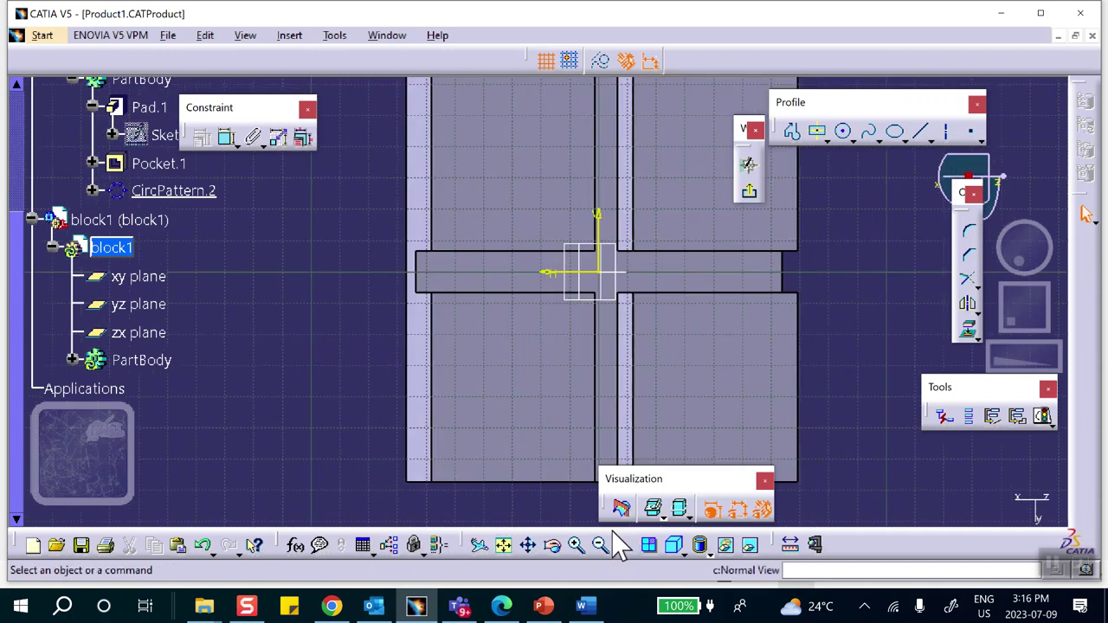
mouse_move(853, 285)
middle_mouse_down()
mouse_move(781, 254)
mouse_move(740, 251)
middle_mouse_up()
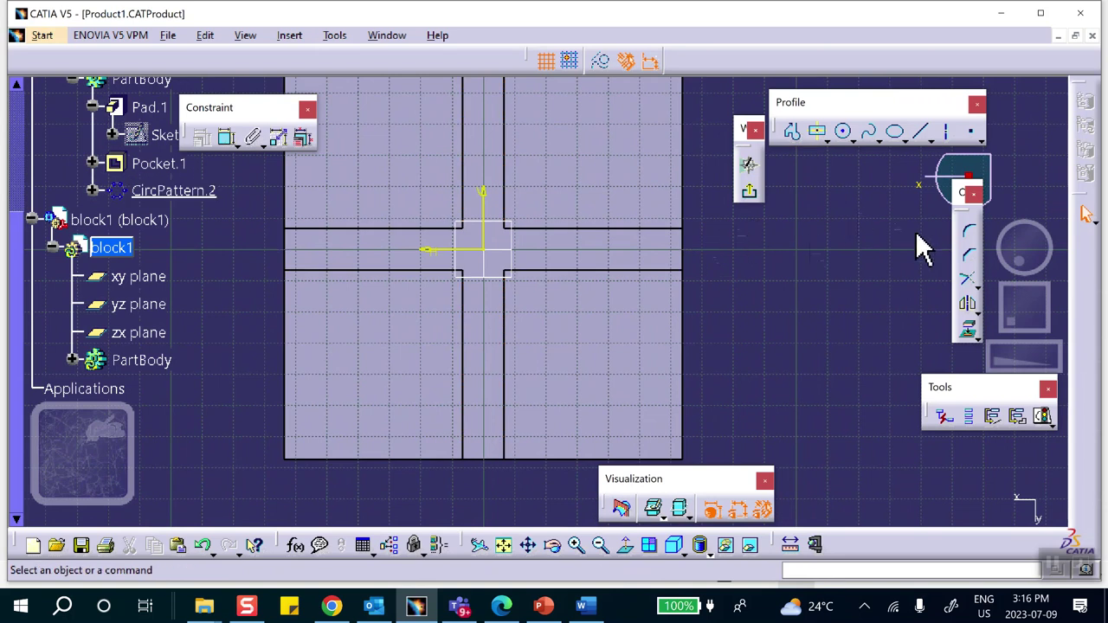
left_click(819, 133)
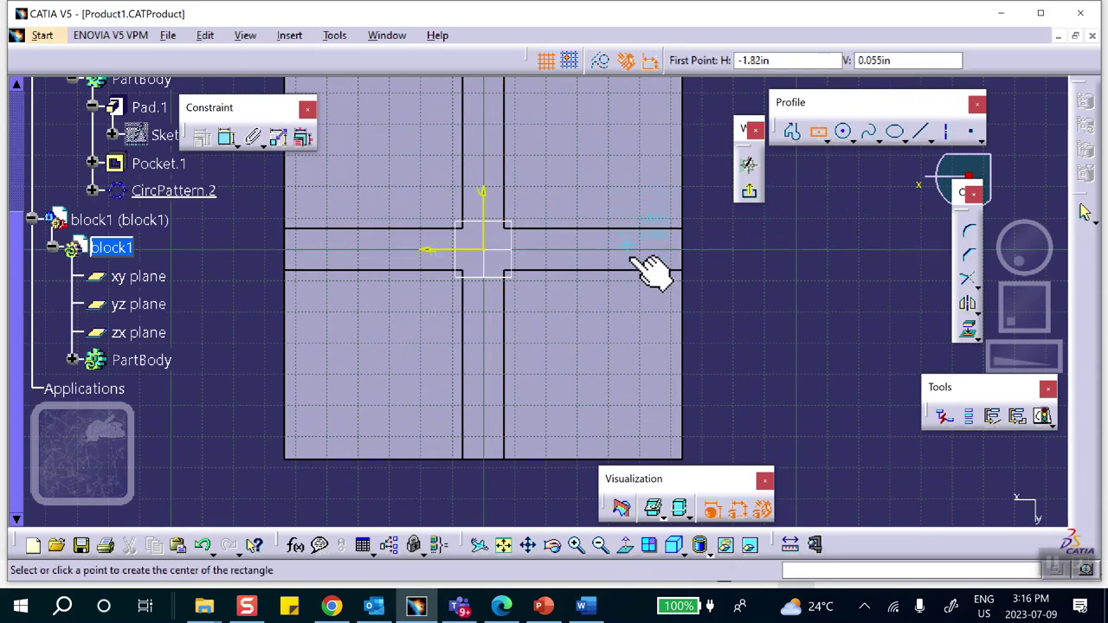
left_click(734, 242)
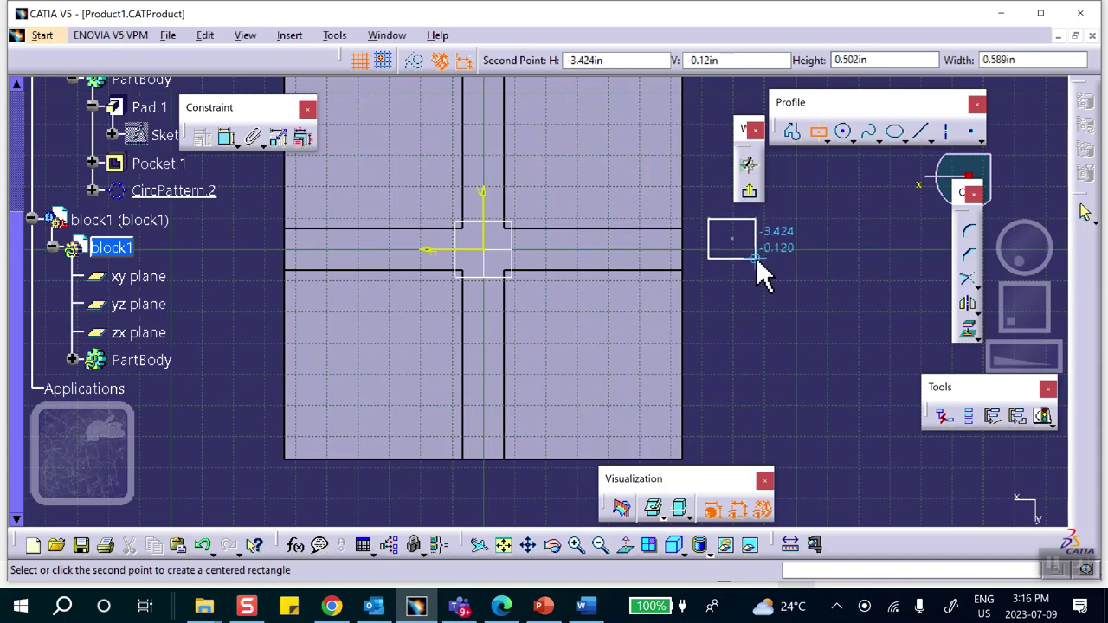
left_click(749, 258)
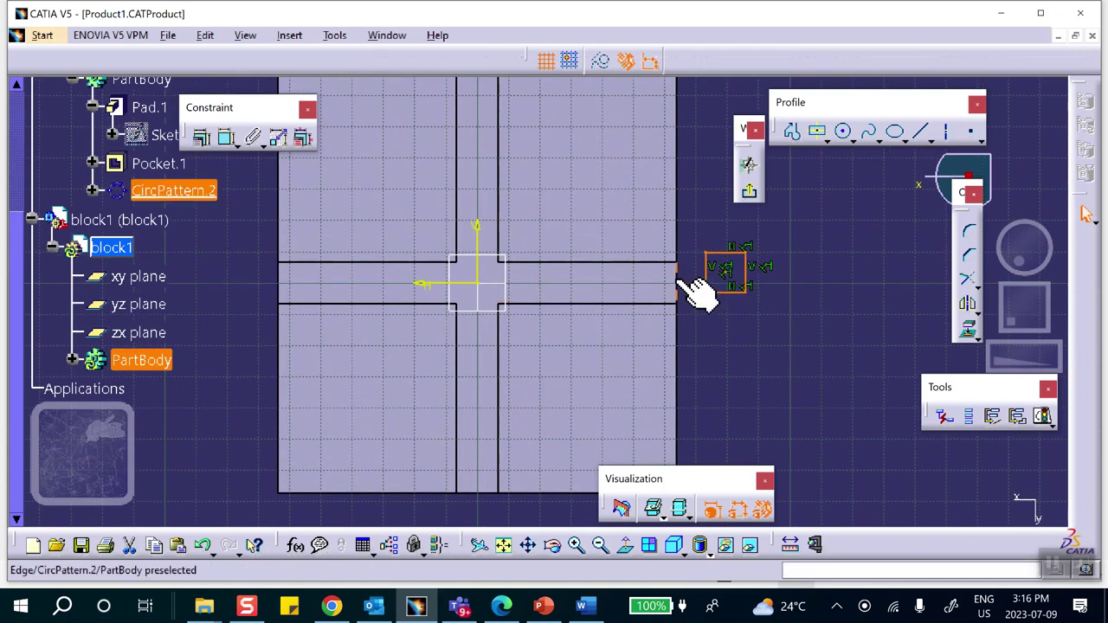
- Draw a small circle inside the square, centered on the square's center point
left_click(846, 132)
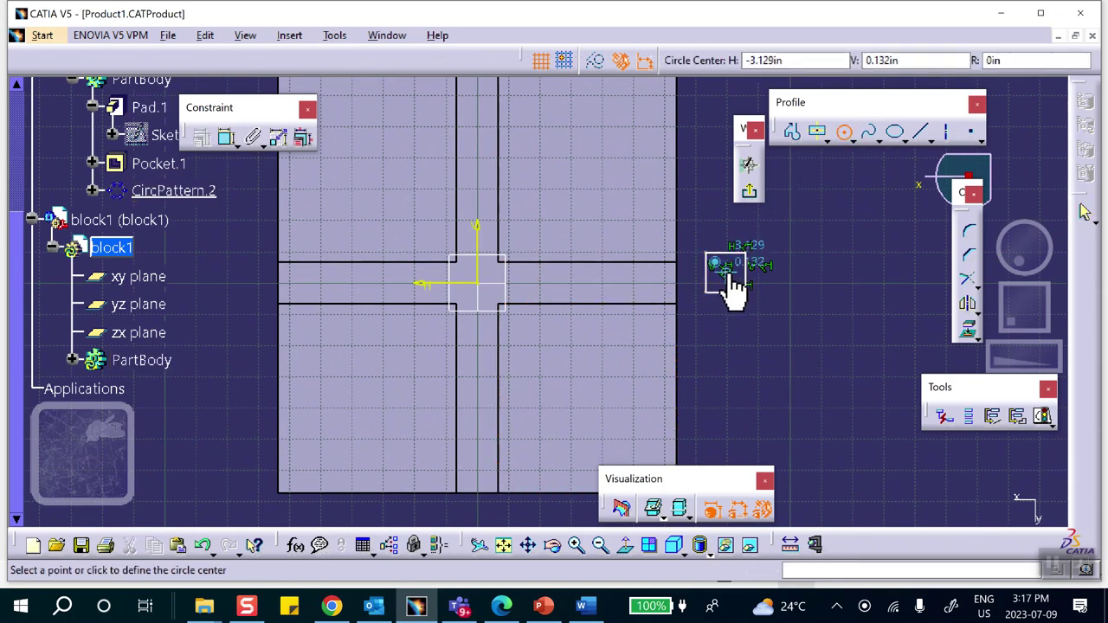
left_click(725, 271)
left_click(735, 277)
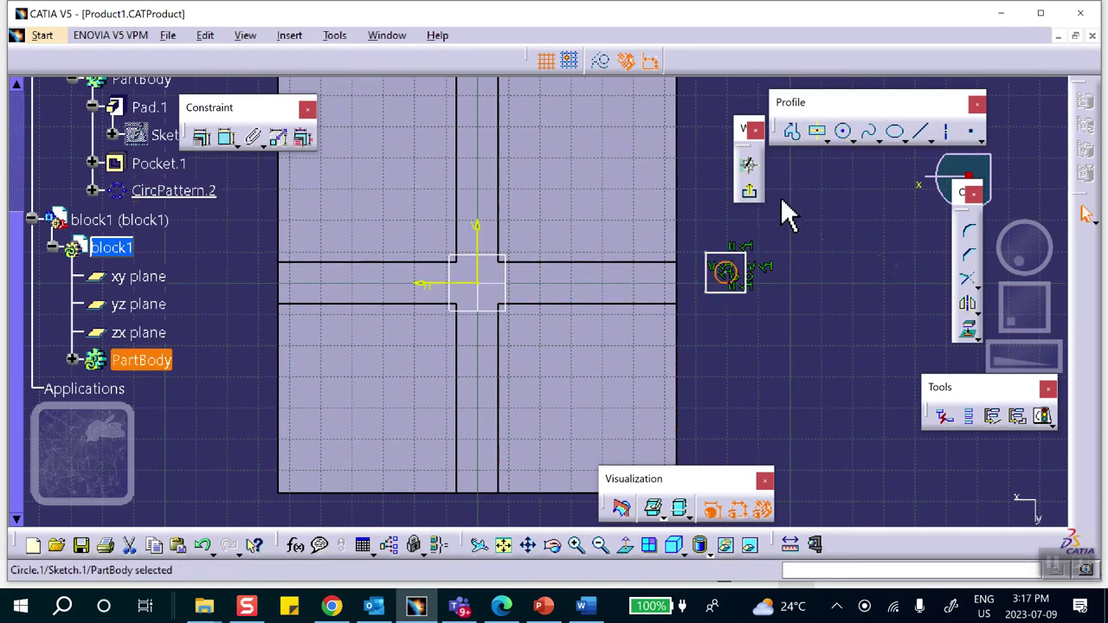
- Exit the sketch and pad the square profile with its circular hole to a length of 0.787 in
left_click(752, 198)
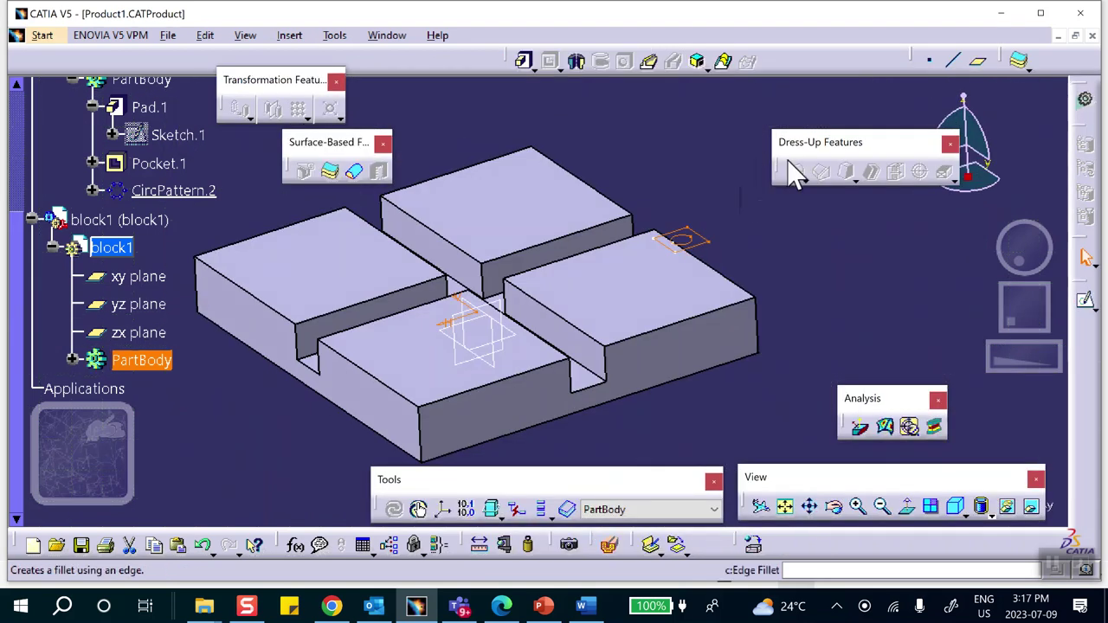
left_click(523, 61)
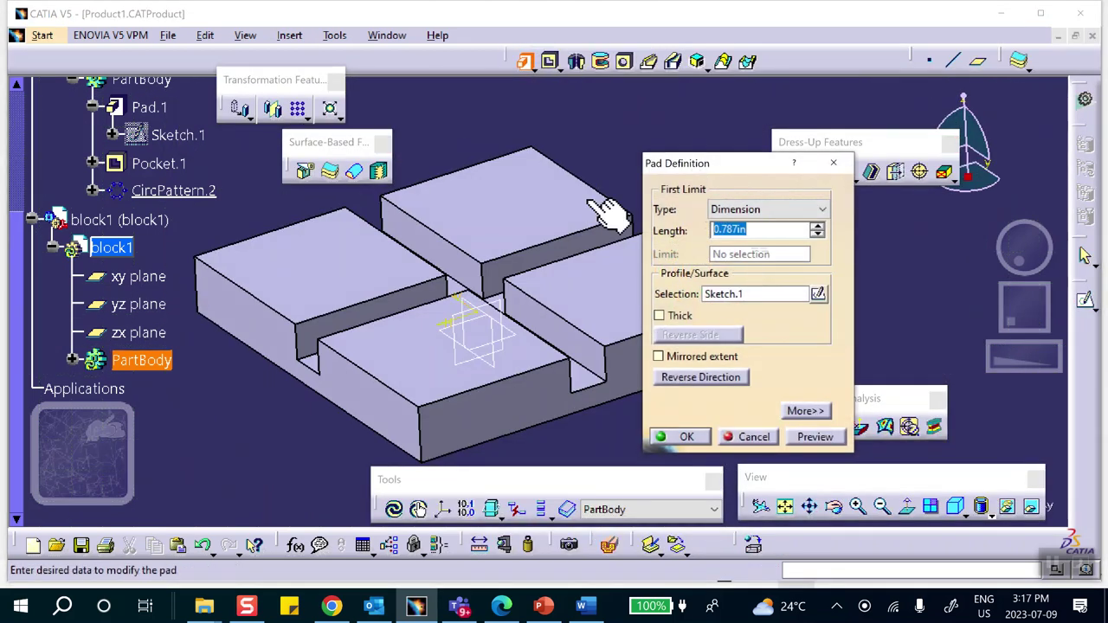
left_click(686, 437)
middle_click_drag(759, 395, 683, 350)
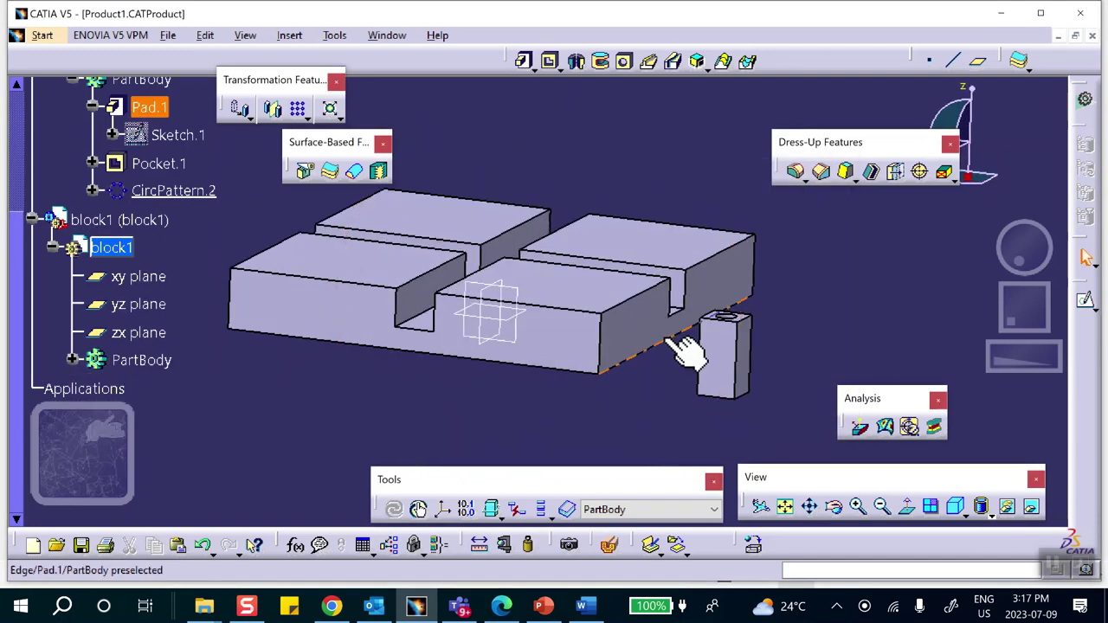
middle_click_drag(558, 346, 627, 398)
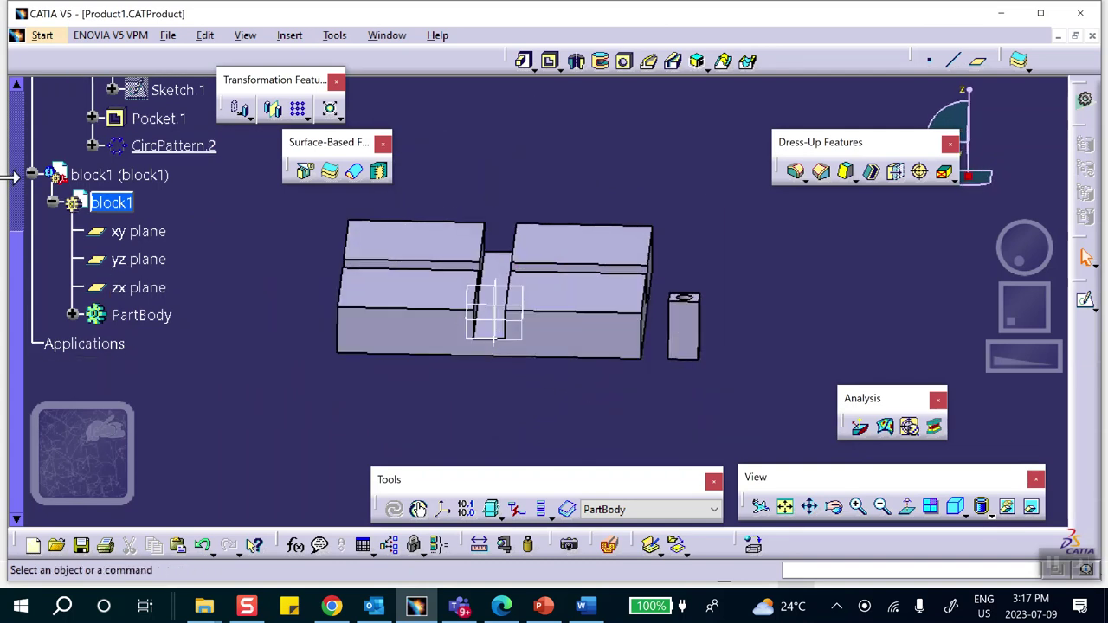
- Activate the top-level product and save the assembly together with the block1 part
scroll(12, 176, "up", 5)
left_click(95, 223)
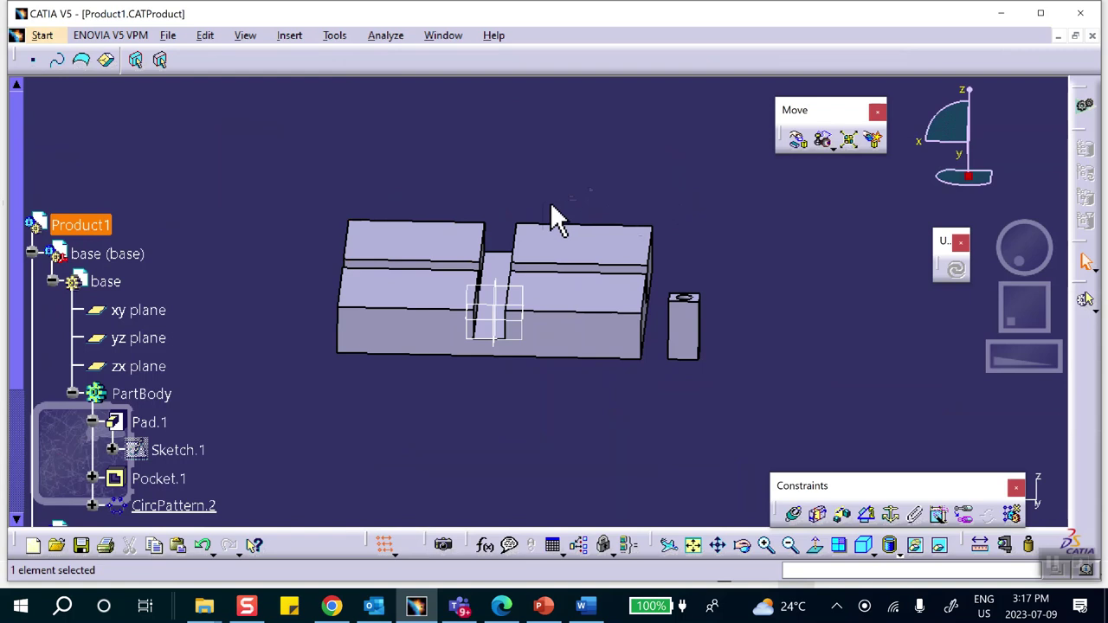
scroll(235, 460, "down", 1)
left_click(112, 517)
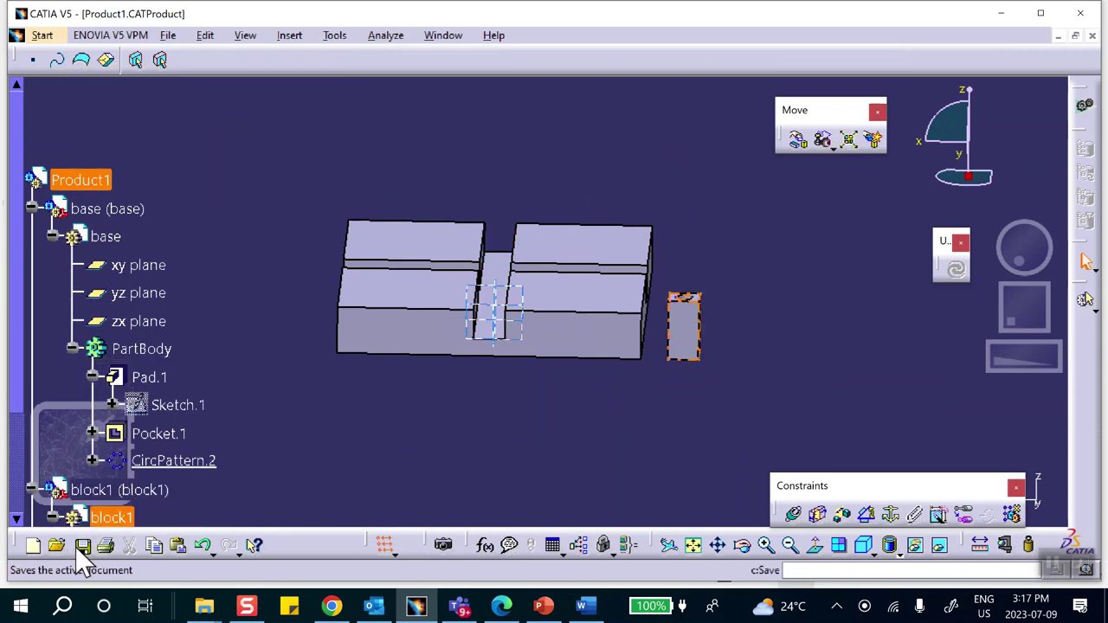
left_click(82, 545)
left_click(580, 346)
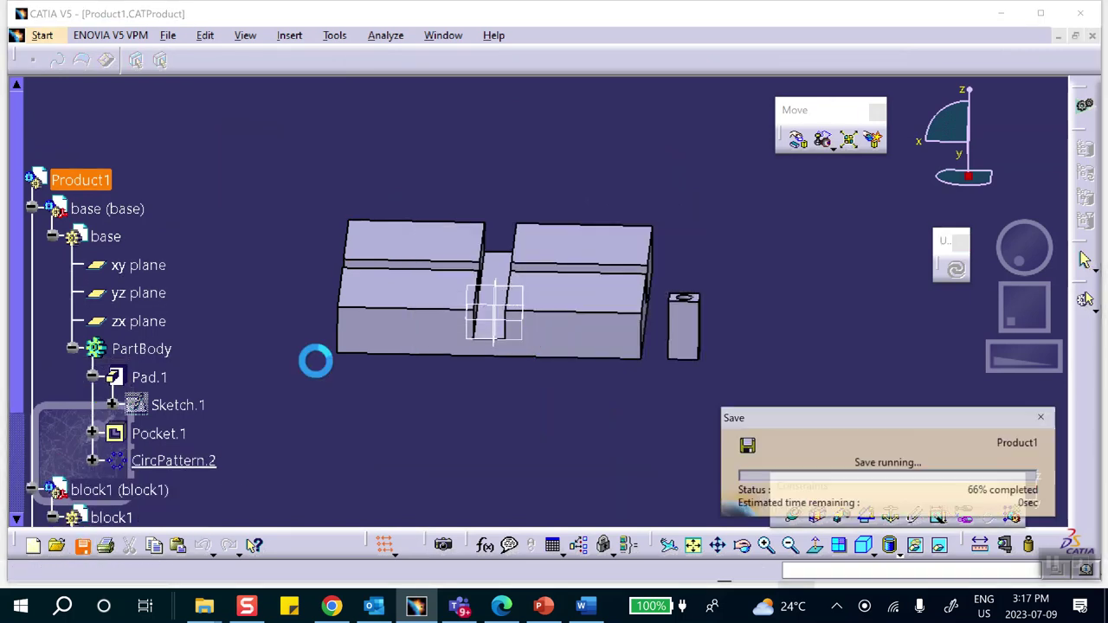
- Copy the block1 component and paste it into Product1 as a second instance
scroll(227, 286, "down", 7)
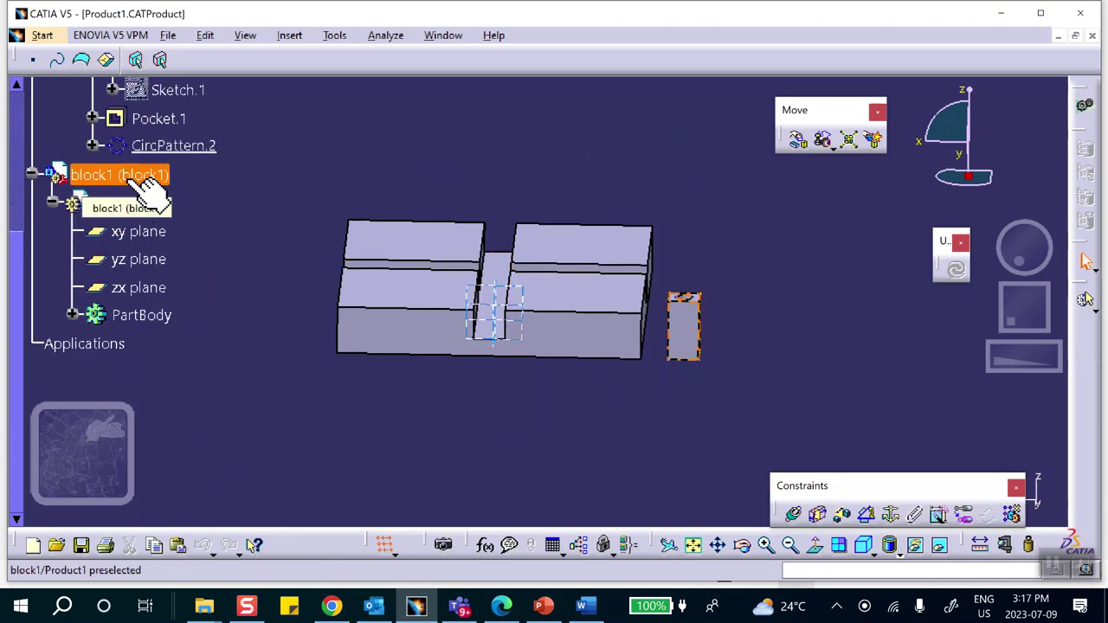
right_click(128, 178)
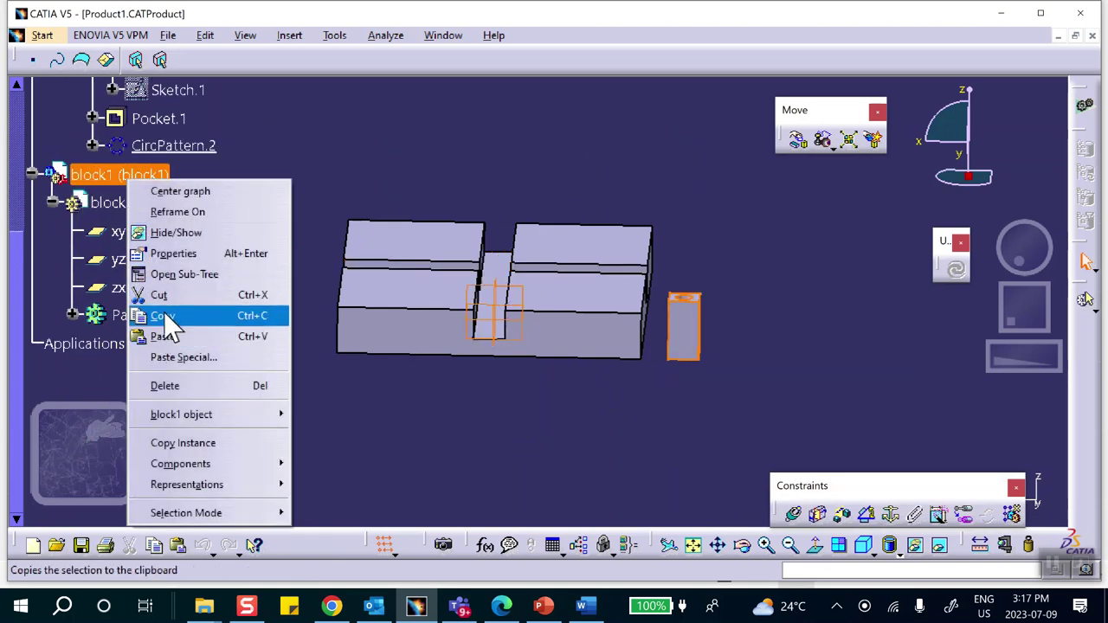
left_click(170, 325)
scroll(227, 314, "up", 5)
left_click(79, 180)
right_click(85, 180)
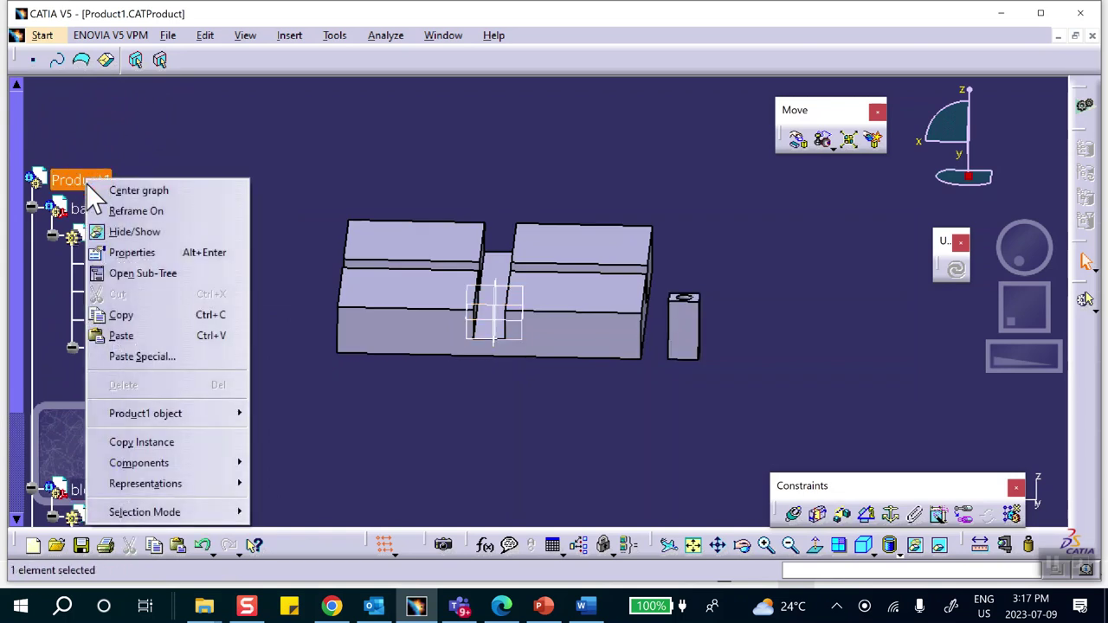
left_click(121, 337)
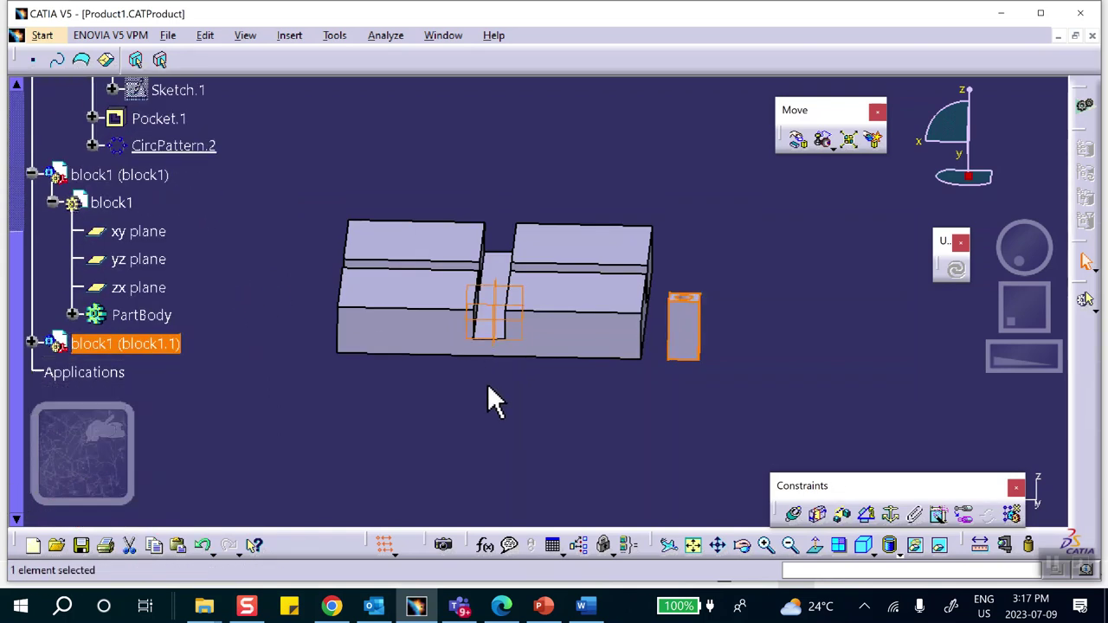
- Move one of the overlapping block1 instances along the X axis until the two blocks are clearly apart
left_click(796, 140)
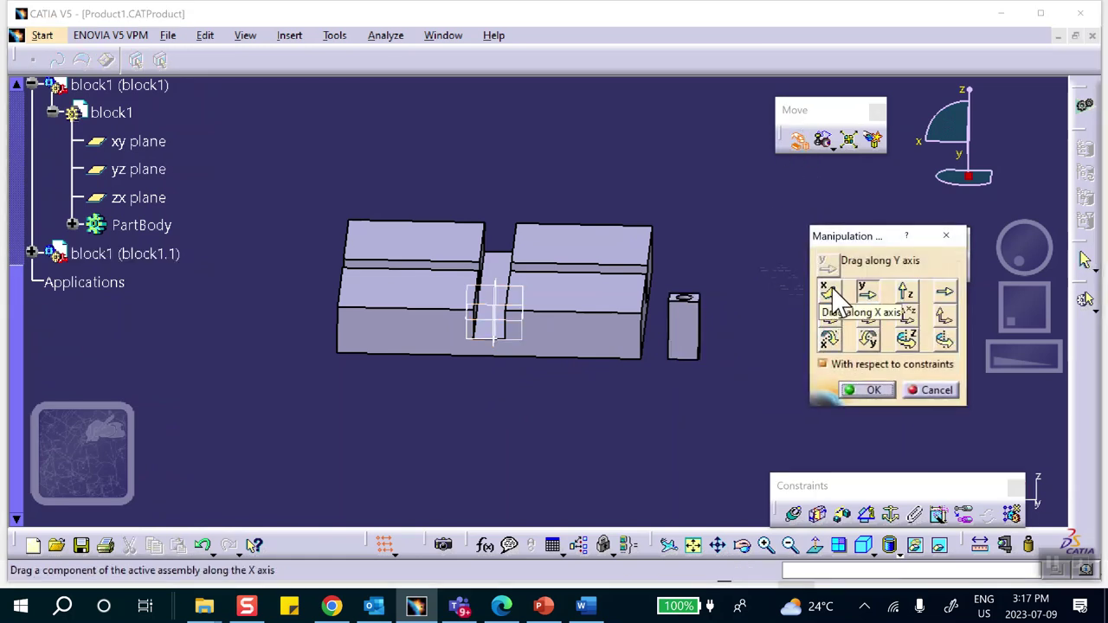
left_click_drag(702, 328, 643, 451)
left_click(874, 390)
- Insert another new part into Product1, placing its origin at the assembly's origin
middle_click_drag(865, 385, 736, 394)
scroll(160, 180, "up", 2)
scroll(164, 184, "up", 4)
left_click(69, 224)
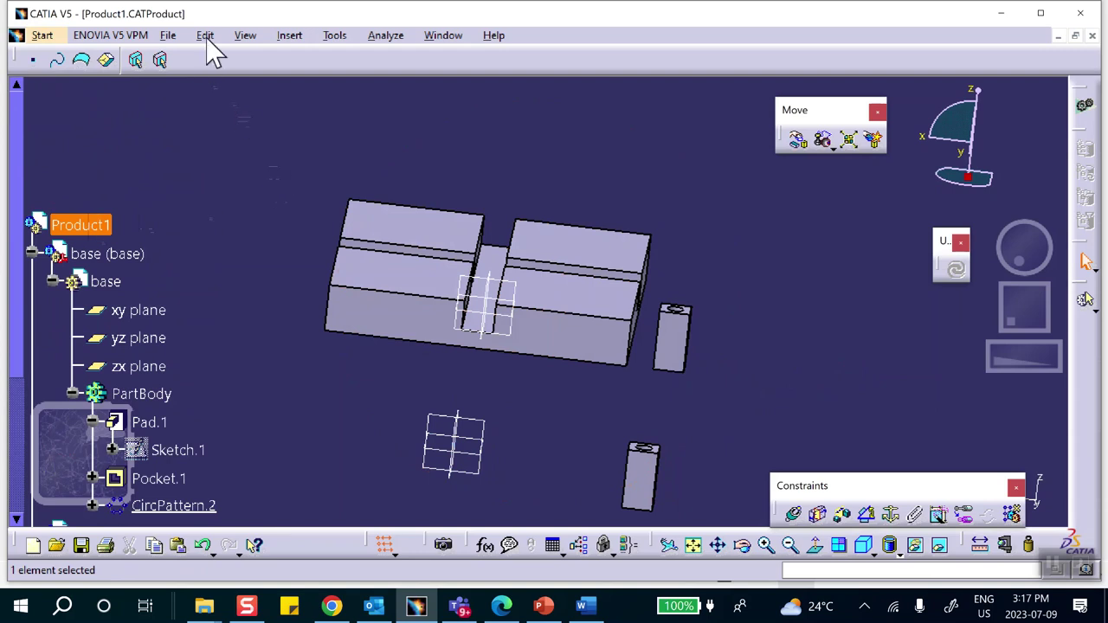
middle_click_drag(489, 156, 554, 232)
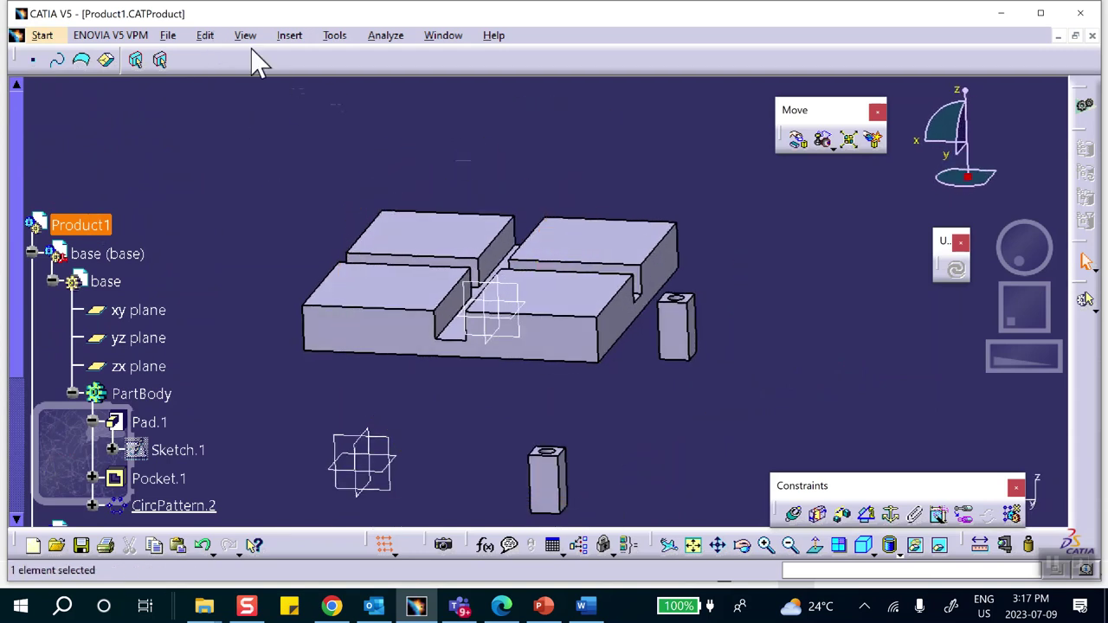
left_click(277, 36)
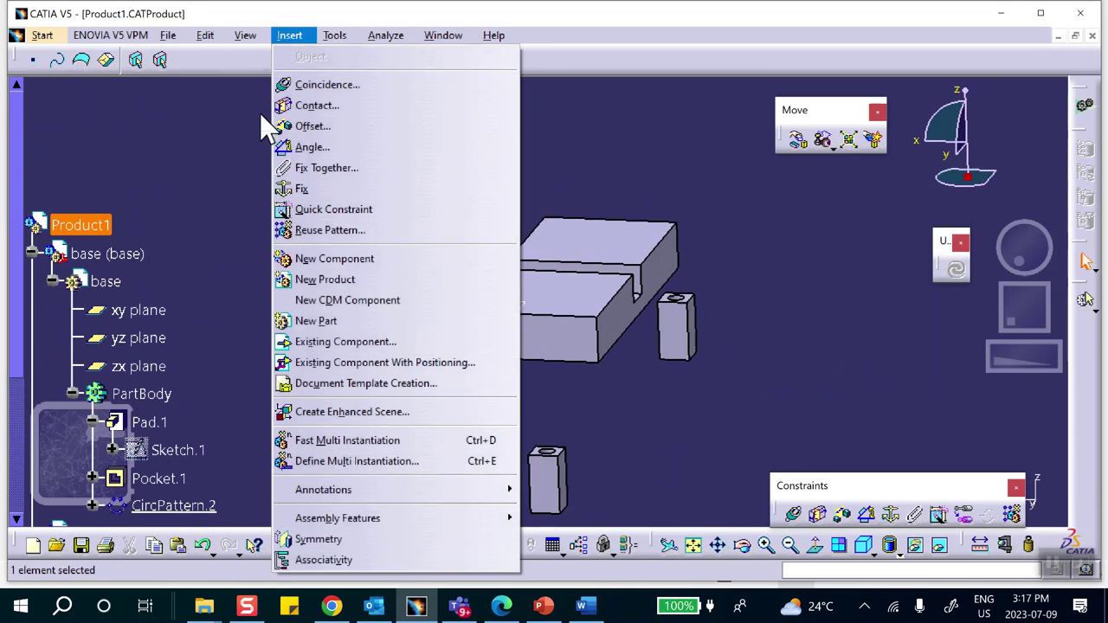
left_click(315, 320)
left_click(690, 362)
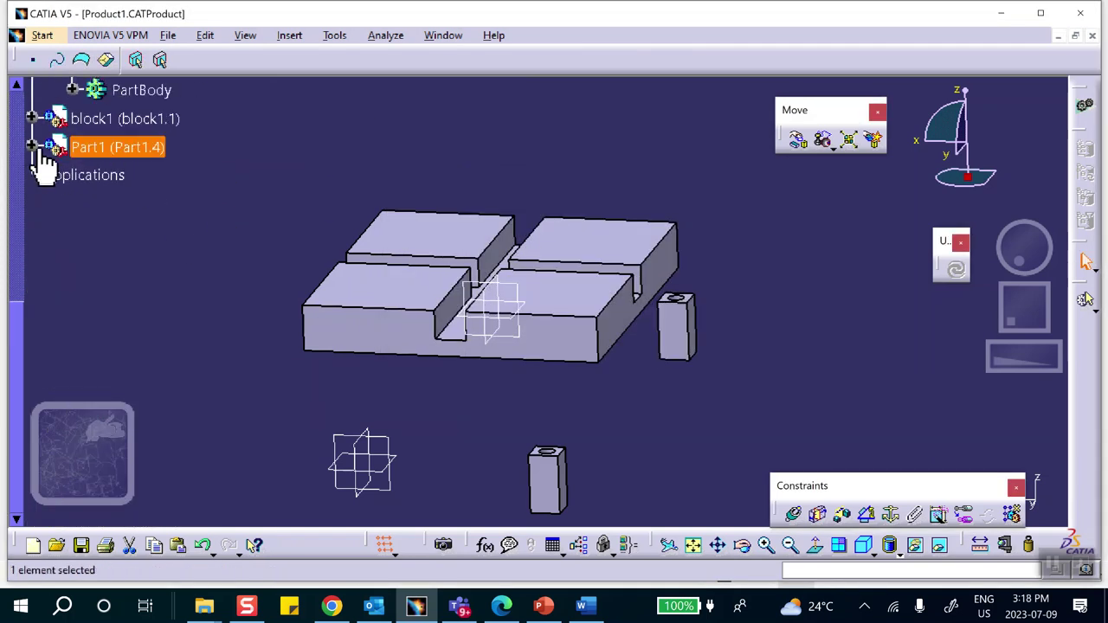
- Set both the instance name and the part number of the new part to rod
left_click(31, 147)
right_click(93, 149)
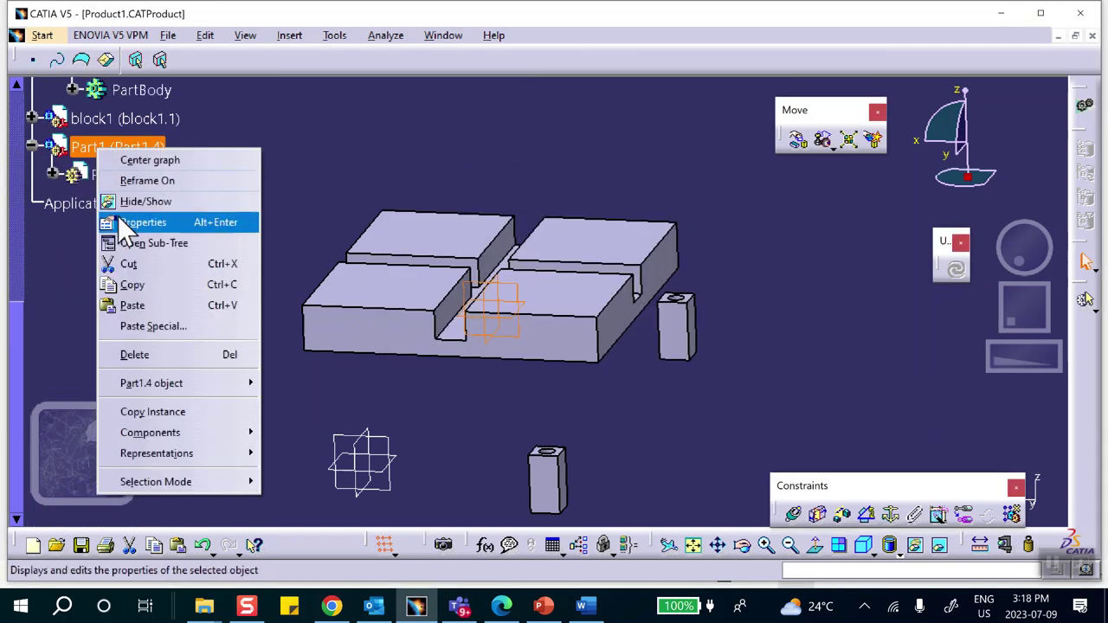
left_click(139, 221)
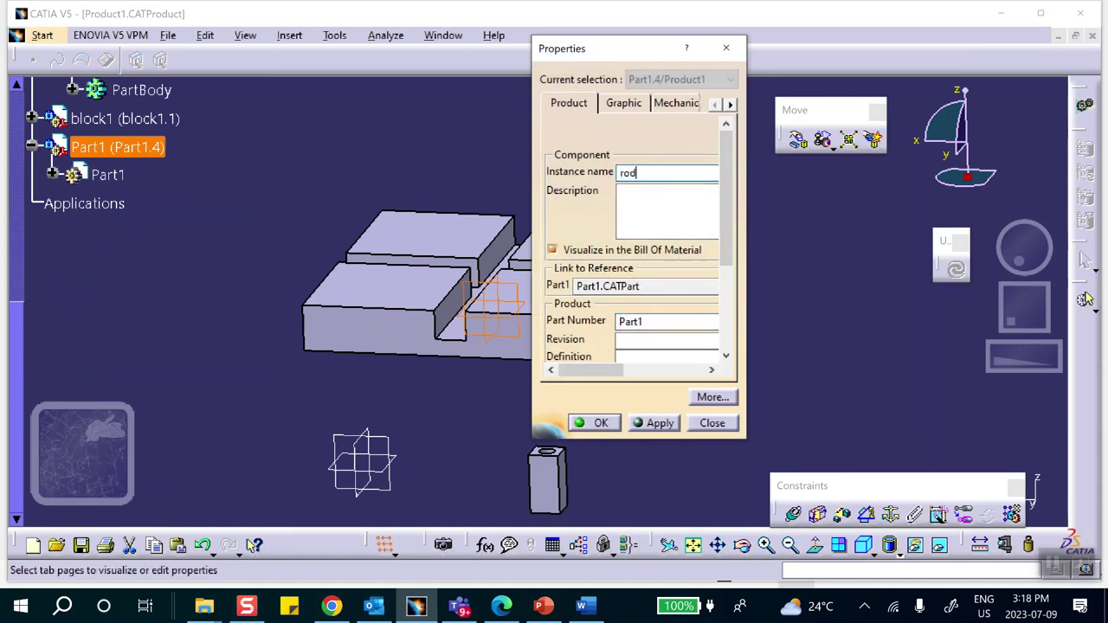
double_click(640, 321)
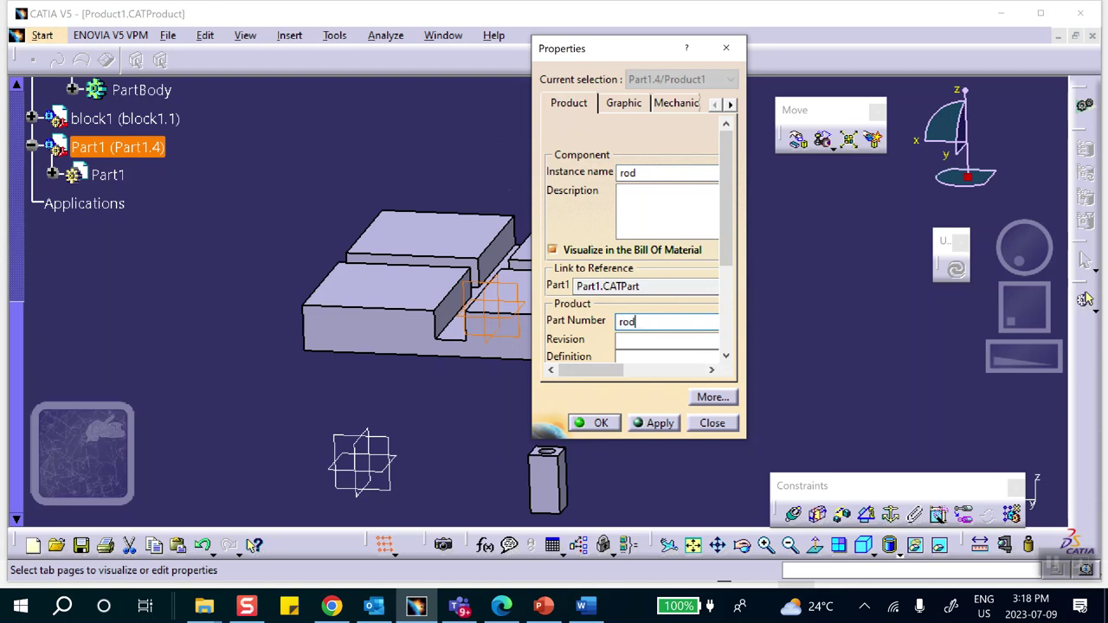
left_click(597, 423)
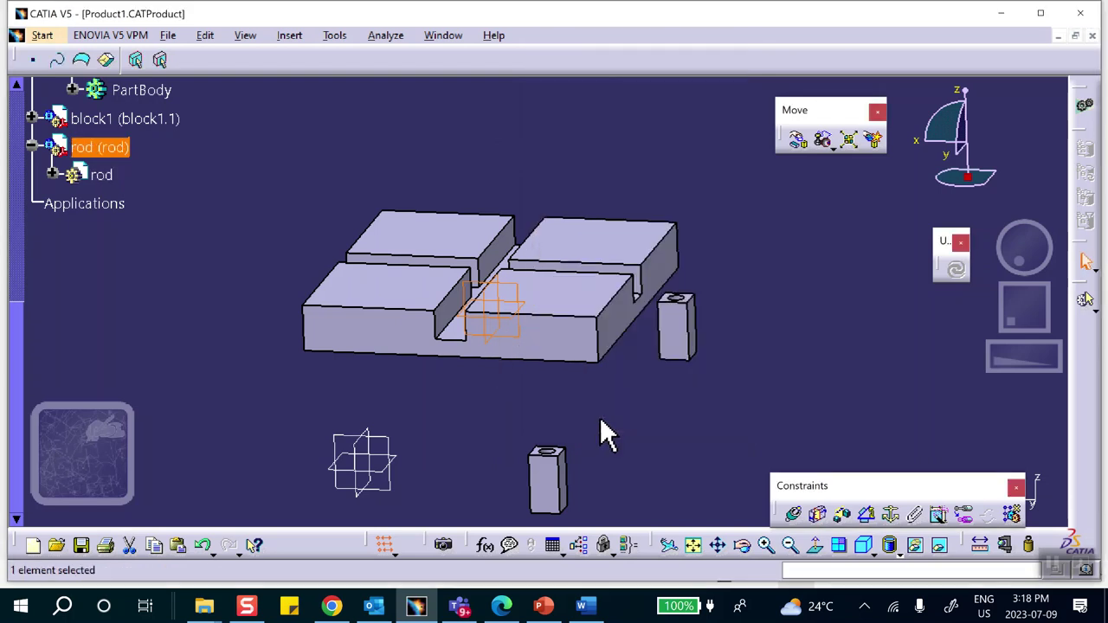
- Activate the rod part for editing and open a sketch on the top face of the block beside the slot's end
middle_click_drag(575, 240, 671, 357)
middle_click_drag(736, 265, 560, 75)
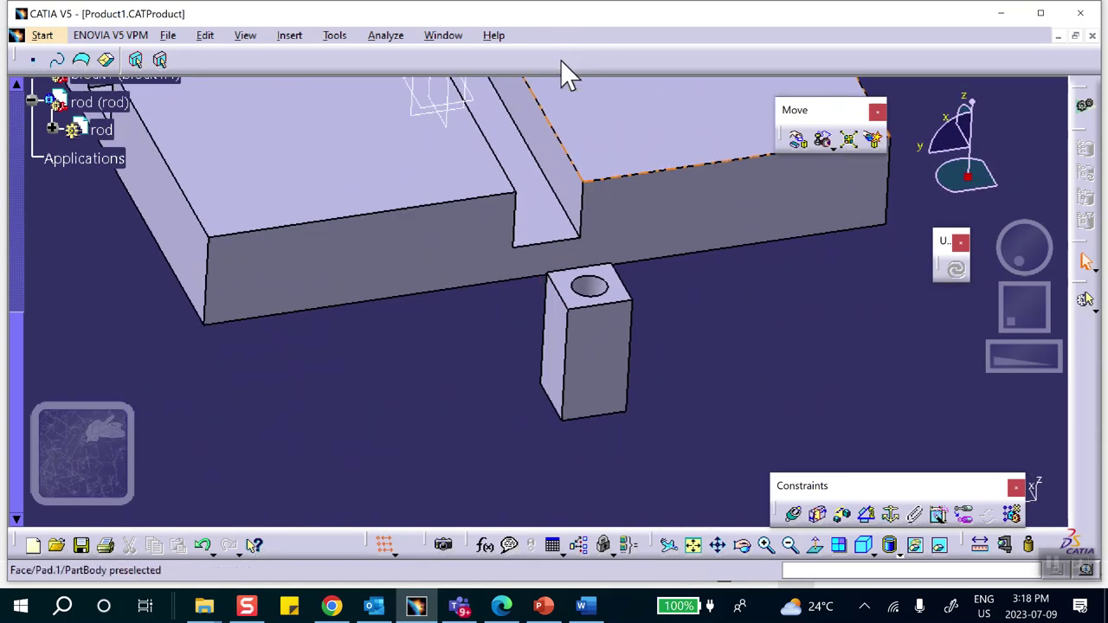
double_click(117, 132)
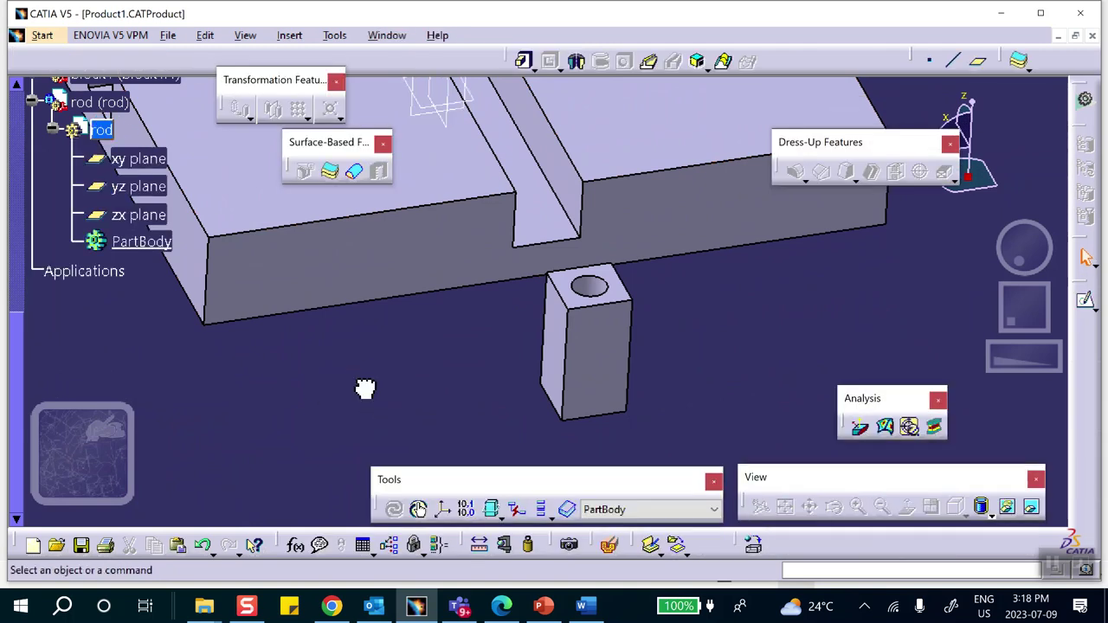
left_click(567, 285)
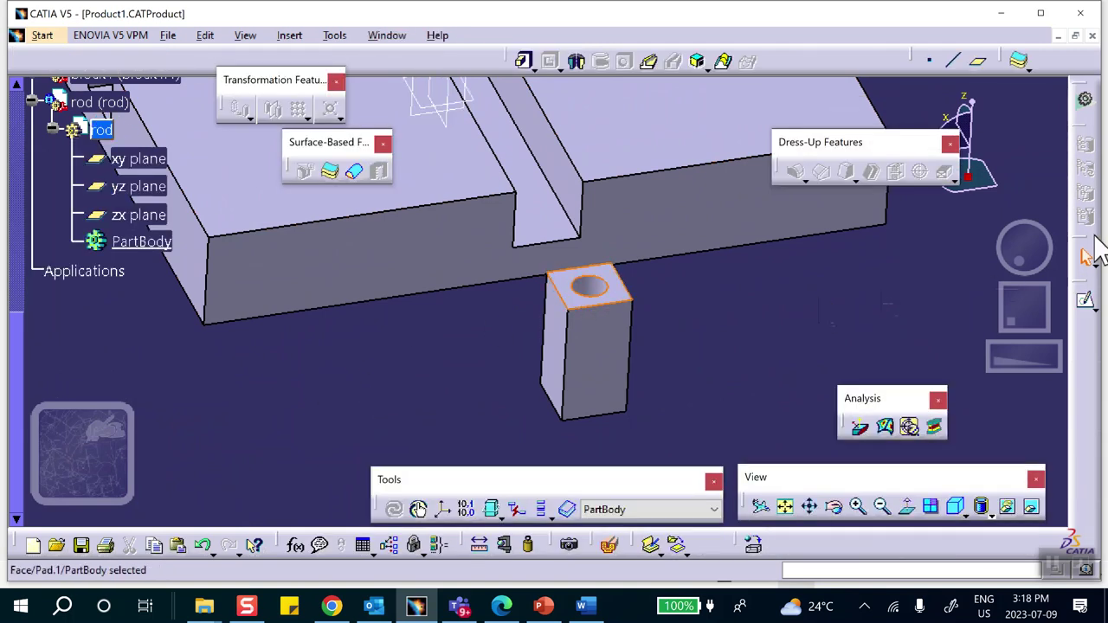
left_click(1085, 299)
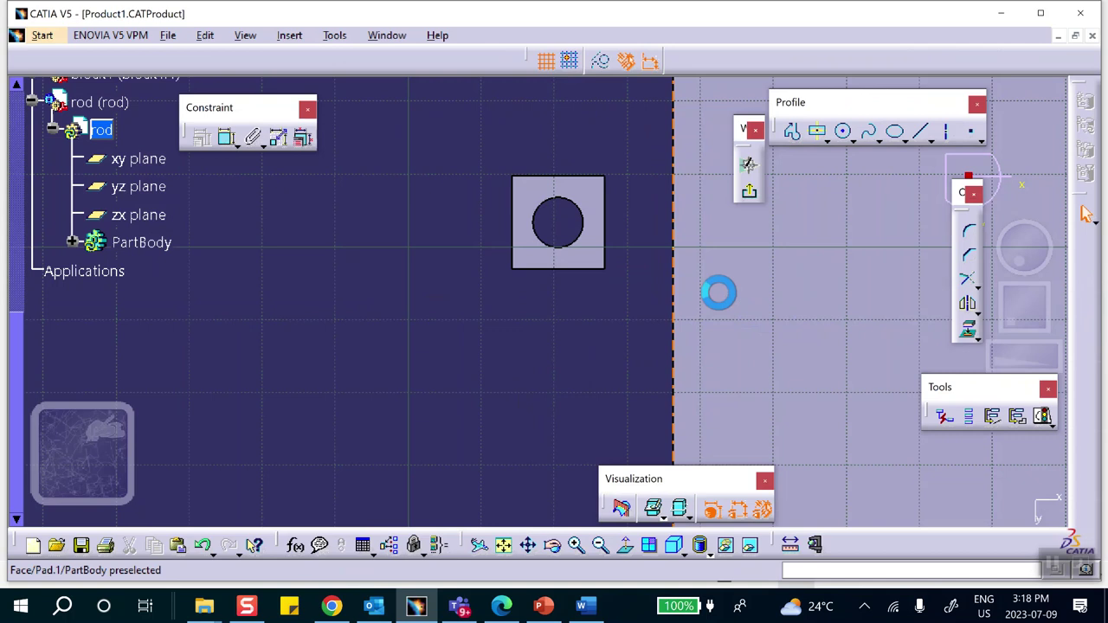
- Project the circular edge of the block's hole into the rod sketch
left_click(967, 333)
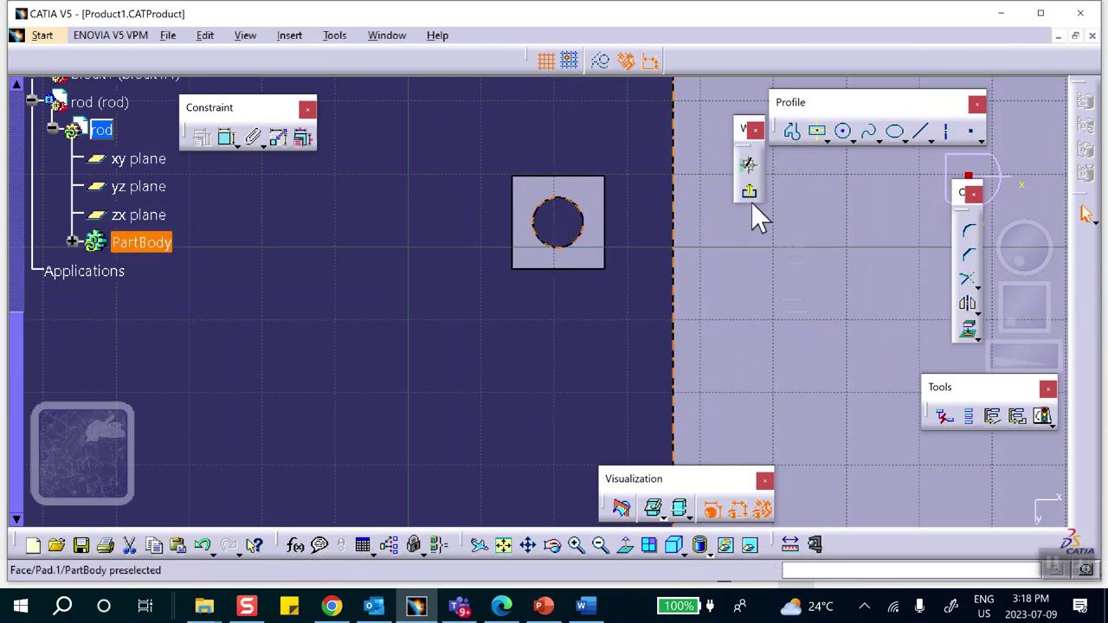
left_click(744, 254)
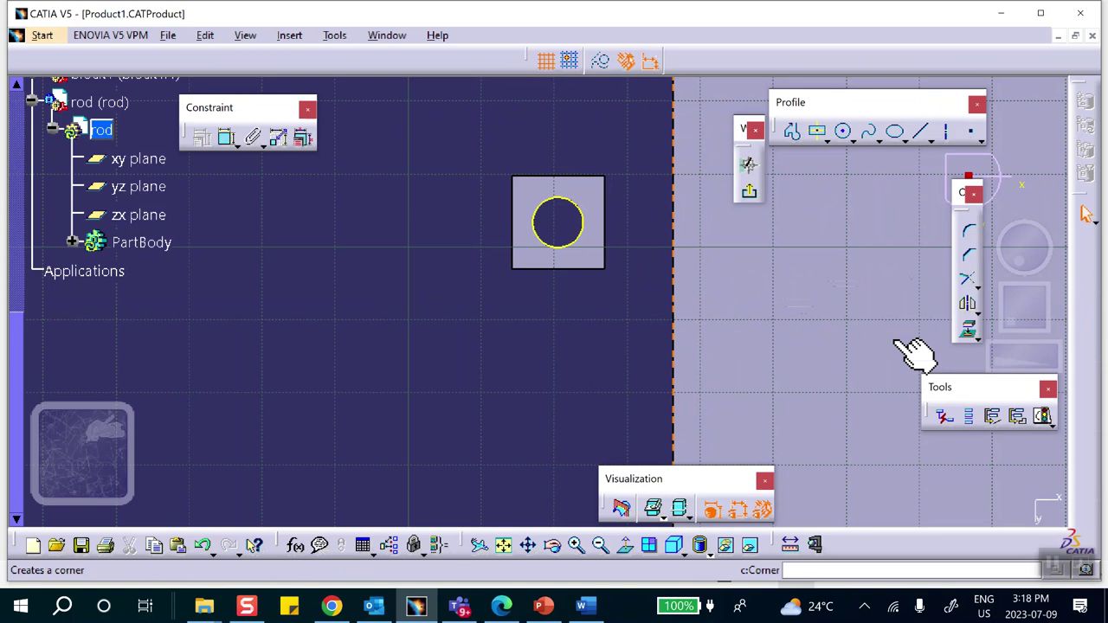
mouse_move(520, 356)
middle_mouse_down()
mouse_move(519, 344)
mouse_move(534, 573)
mouse_move(529, 518)
middle_mouse_up()
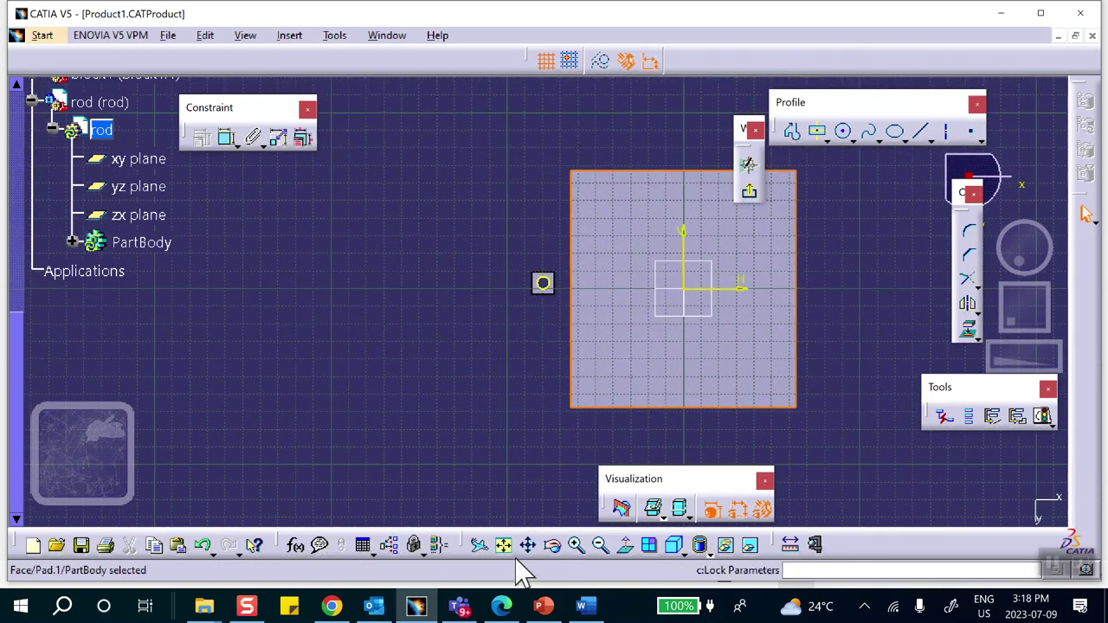
- Sketch a rectangle enclosing the projected hole circle, starting near the block's corner and extending away from the base
middle_click_drag(527, 356, 597, 499)
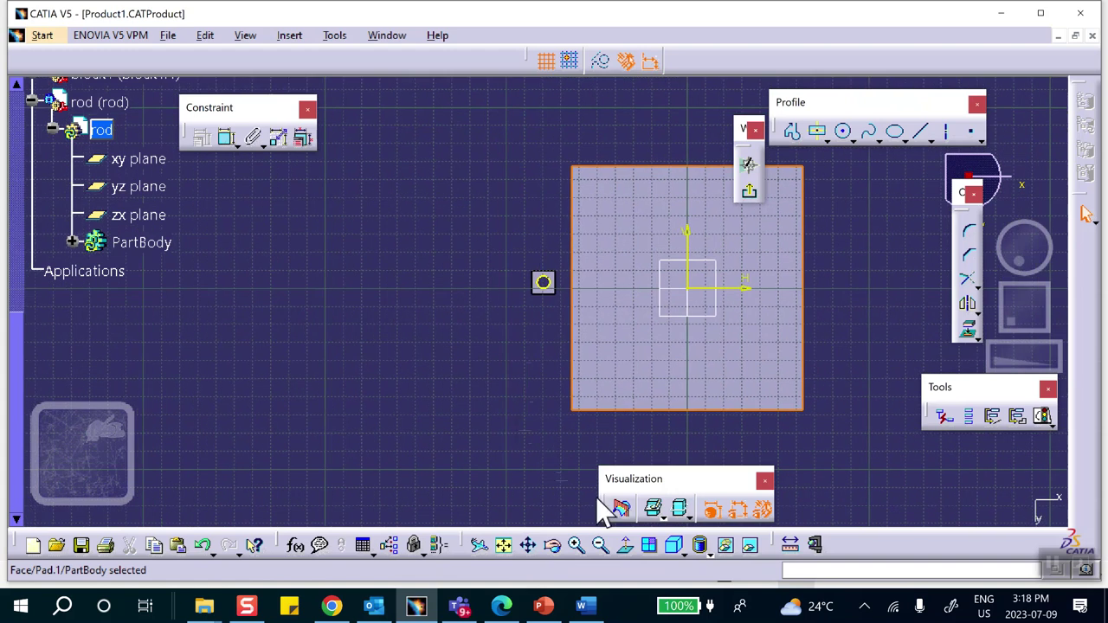
left_click(625, 545)
middle_click_drag(506, 353, 514, 351)
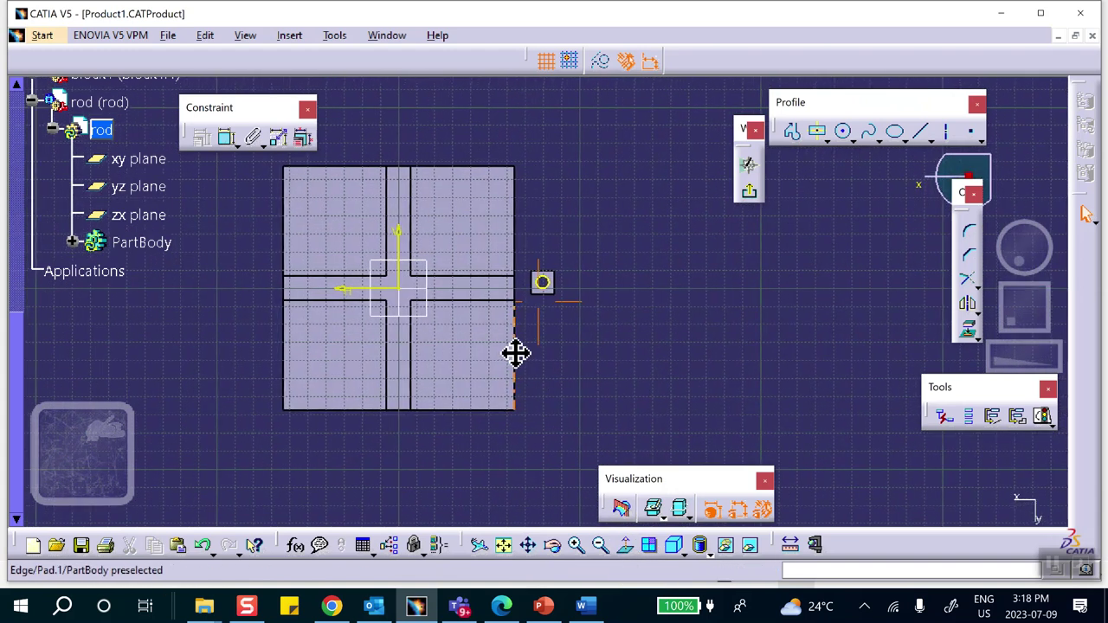
left_click(820, 133)
left_click(827, 140)
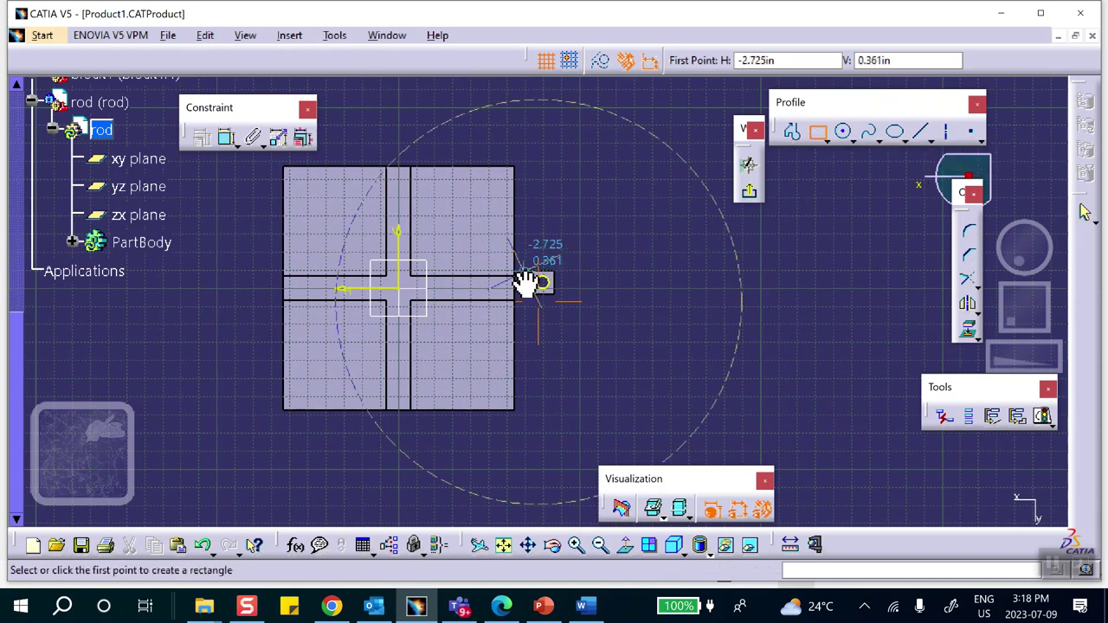
scroll(526, 282, "up", 5)
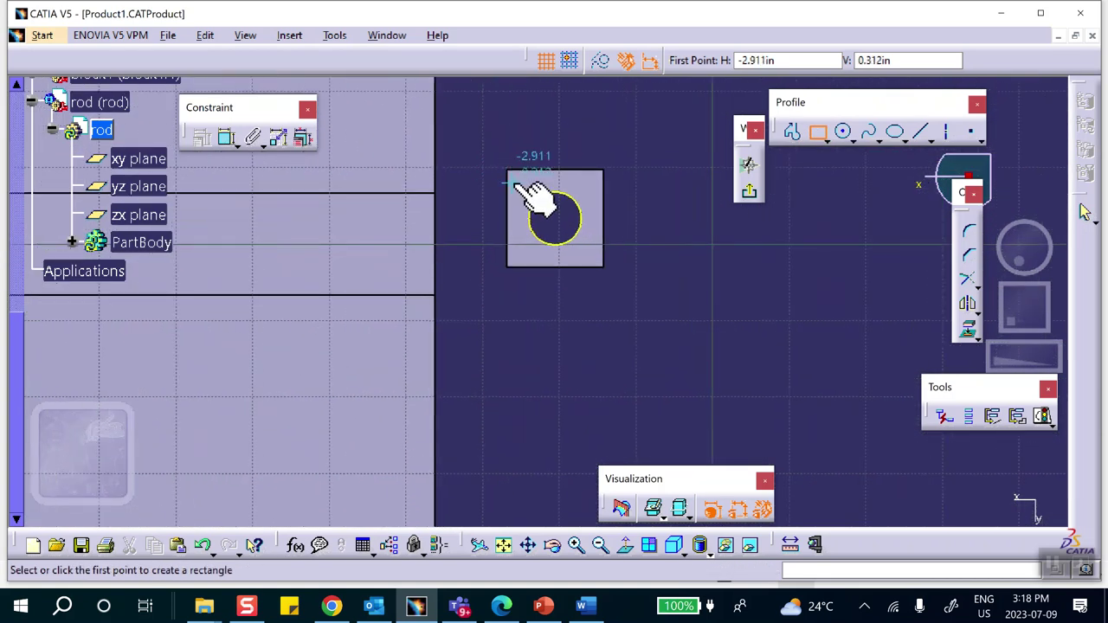
left_click(514, 183)
middle_click_drag(781, 257, 779, 425, "ctrl")
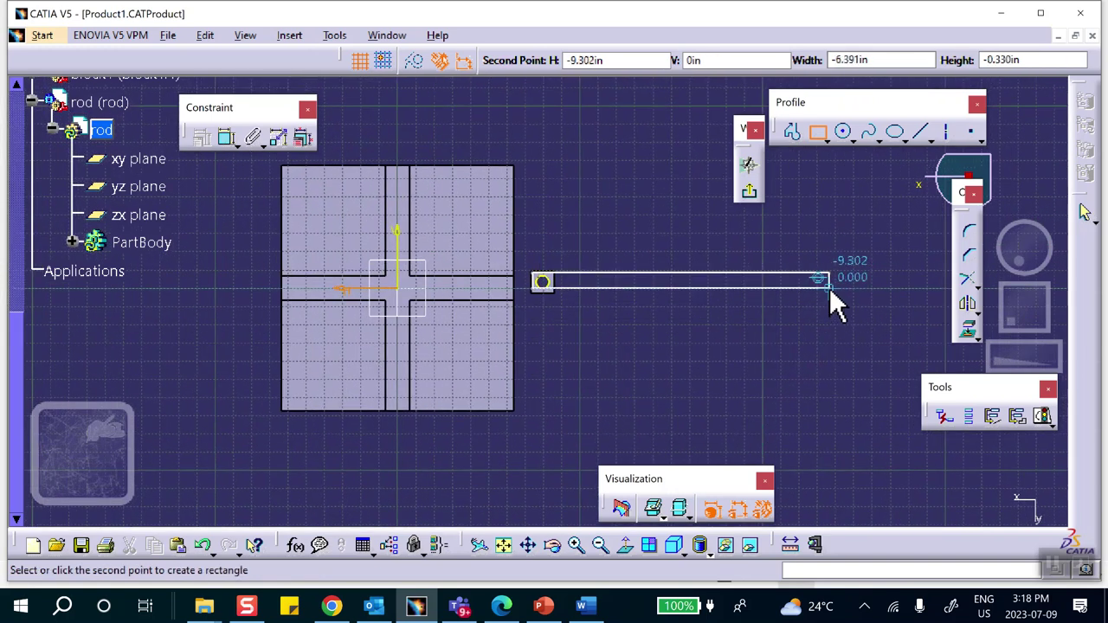
middle_click_drag(759, 296, 737, 153, "ctrl")
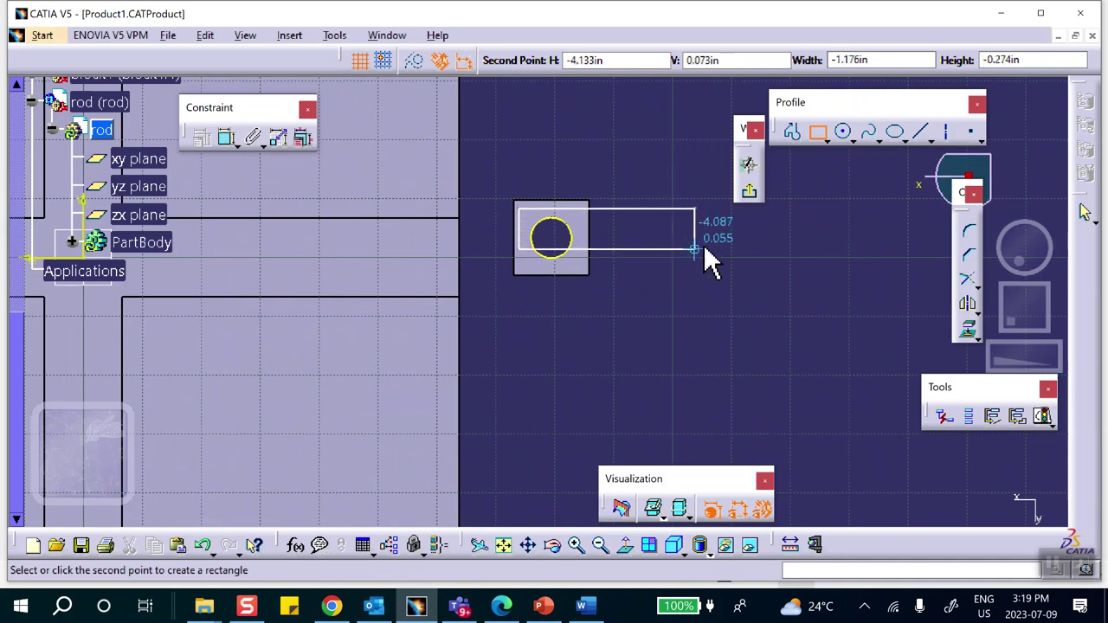
left_click(765, 269)
mouse_move(767, 289)
middle_mouse_down()
mouse_move(767, 309)
mouse_move(711, 309)
mouse_move(710, 411)
middle_mouse_up()
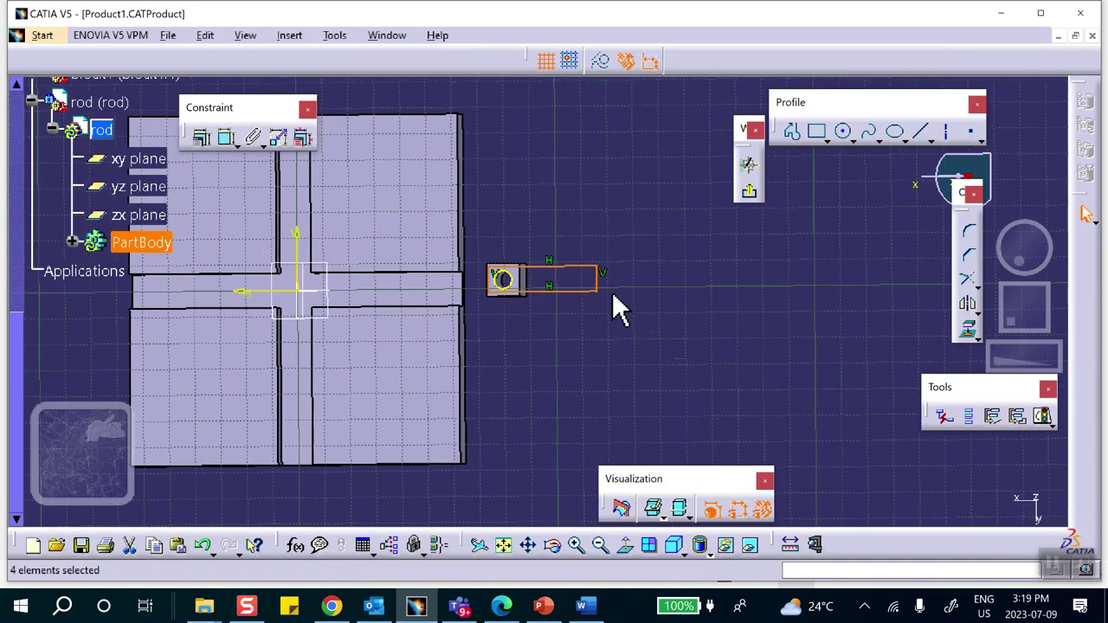
- Stretch the rectangle's free end farther from the base to form a long, narrow rod outline
left_click(621, 512)
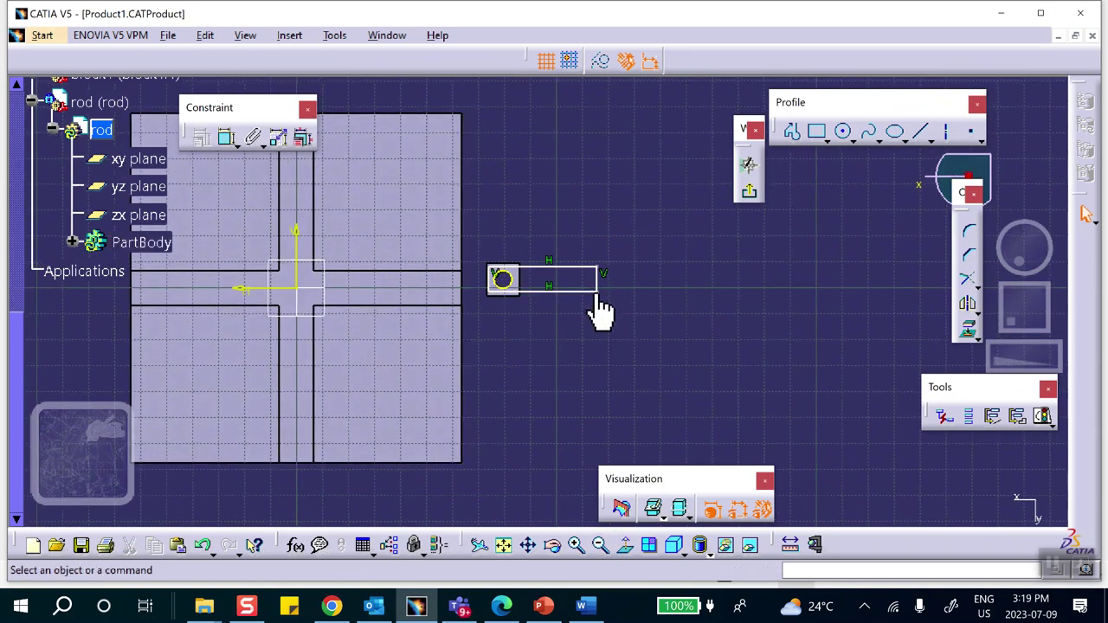
left_click_drag(603, 292, 900, 296)
left_click(678, 388)
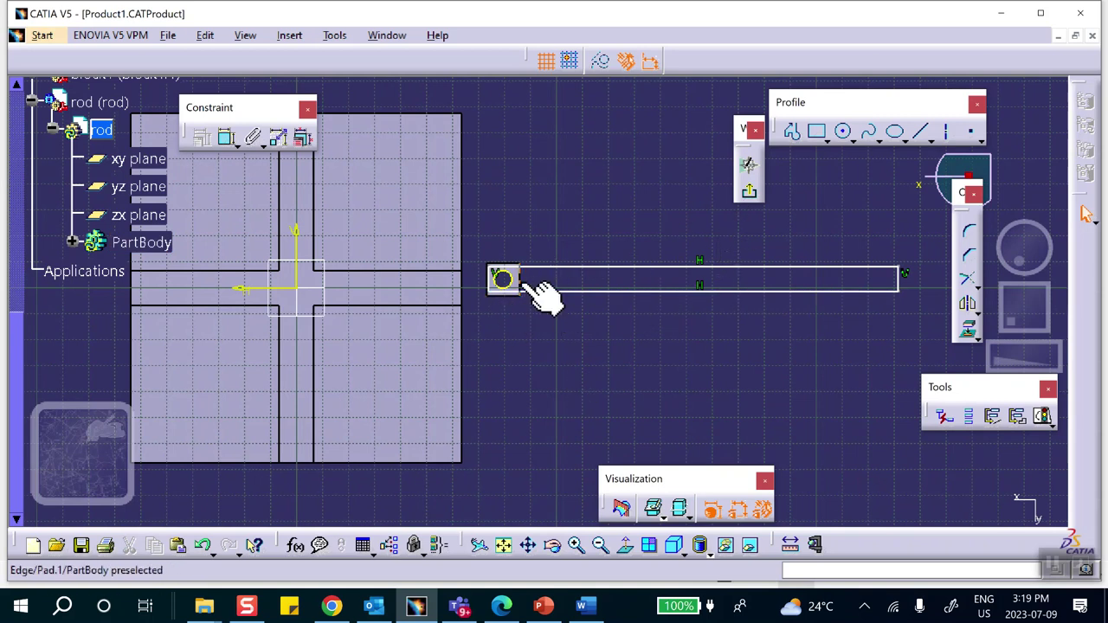
- Measure the radius of the projected hole circle
mouse_move(538, 242)
middle_mouse_down()
mouse_move(499, 129)
mouse_move(460, 173)
middle_mouse_up()
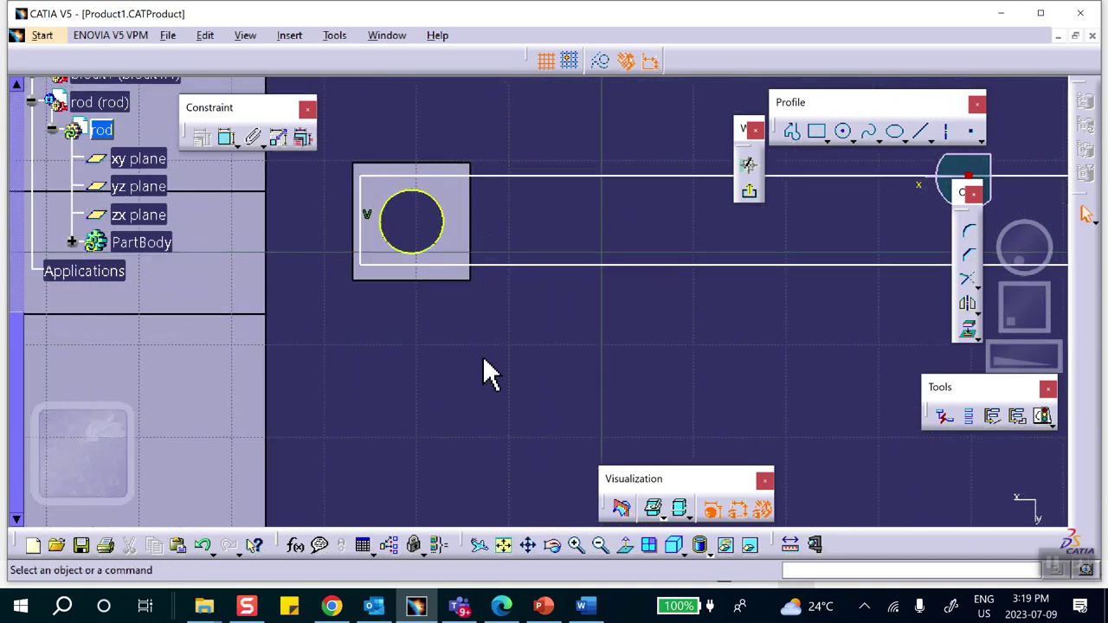
left_click(816, 544)
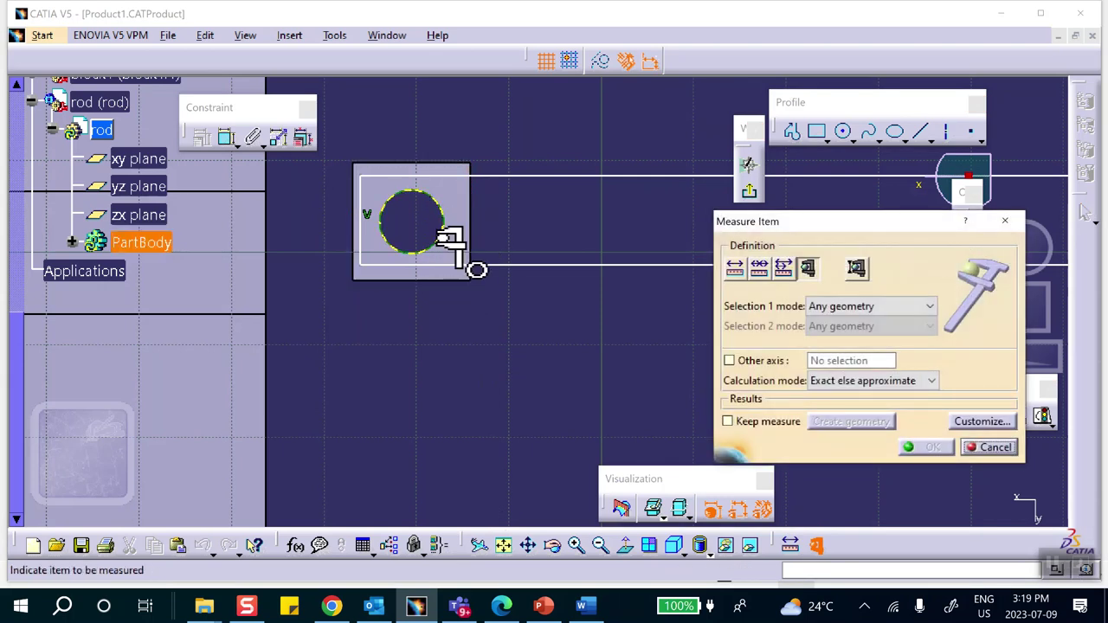
left_click(441, 231)
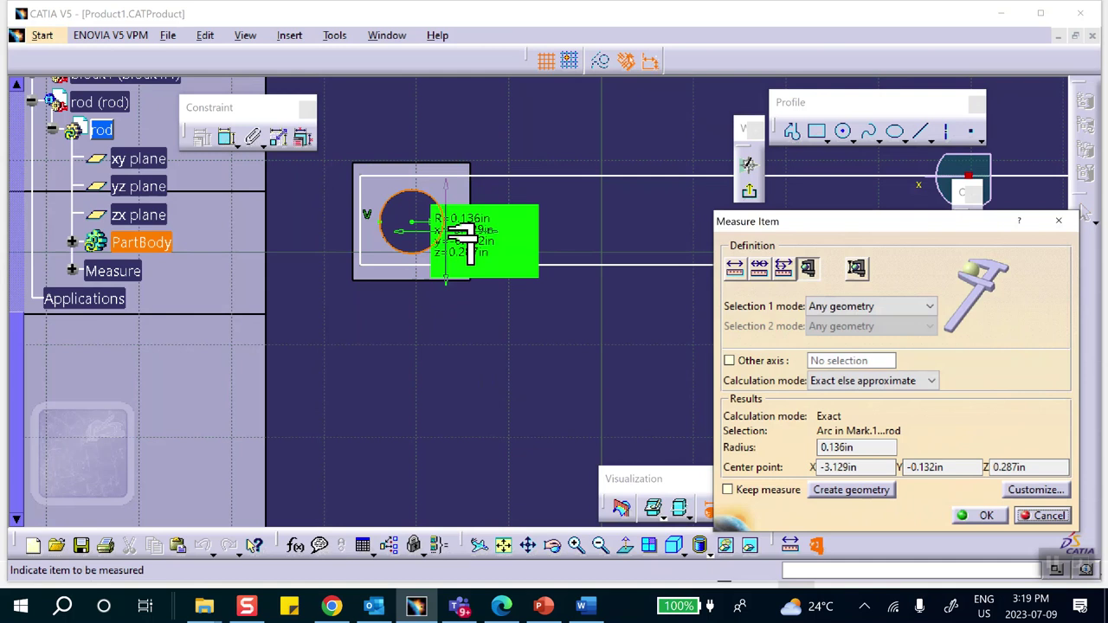
left_click(982, 516)
- Sketch a circle of about 0.134 in radius inside the rod outline, horizontally in line with the projected hole
mouse_move(569, 341)
middle_mouse_down()
mouse_move(574, 396)
mouse_move(602, 441)
mouse_move(539, 421)
middle_mouse_up()
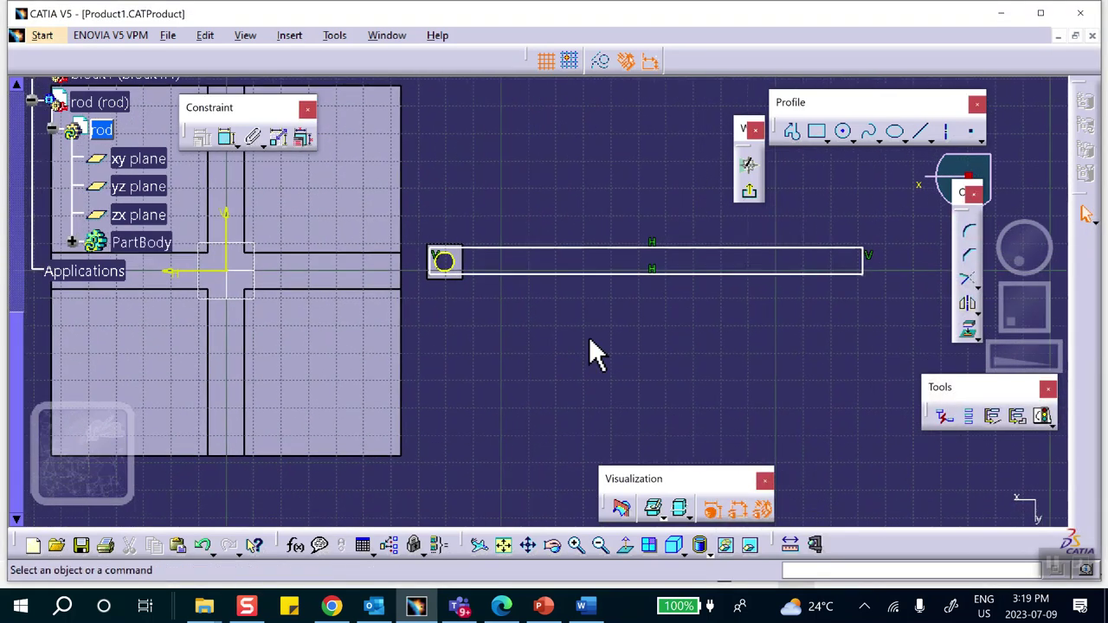
left_click(842, 134)
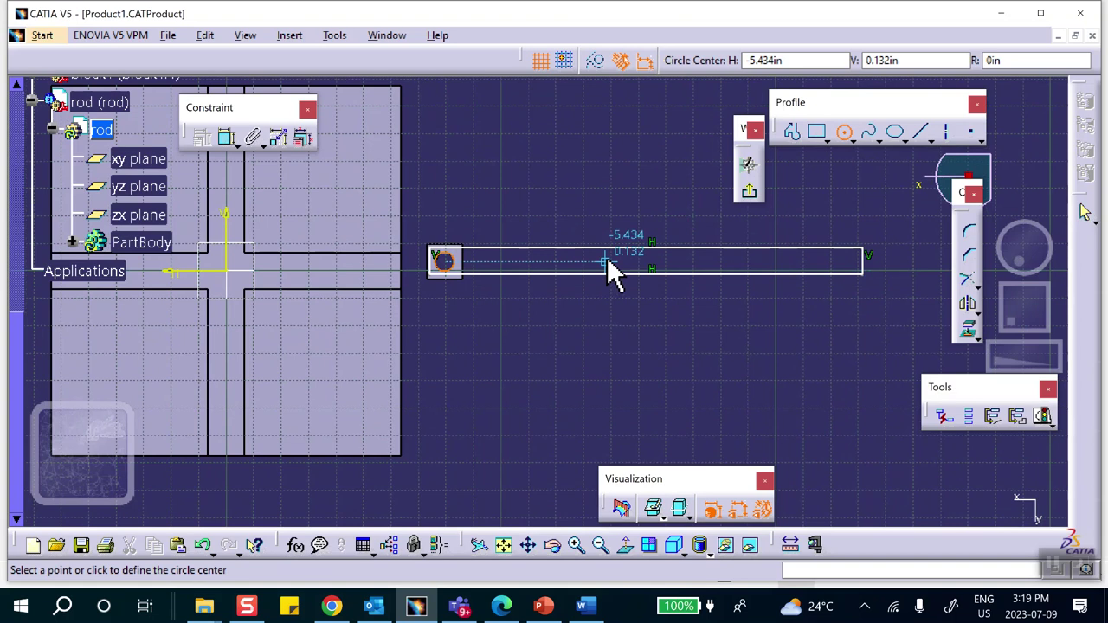
left_click(580, 263)
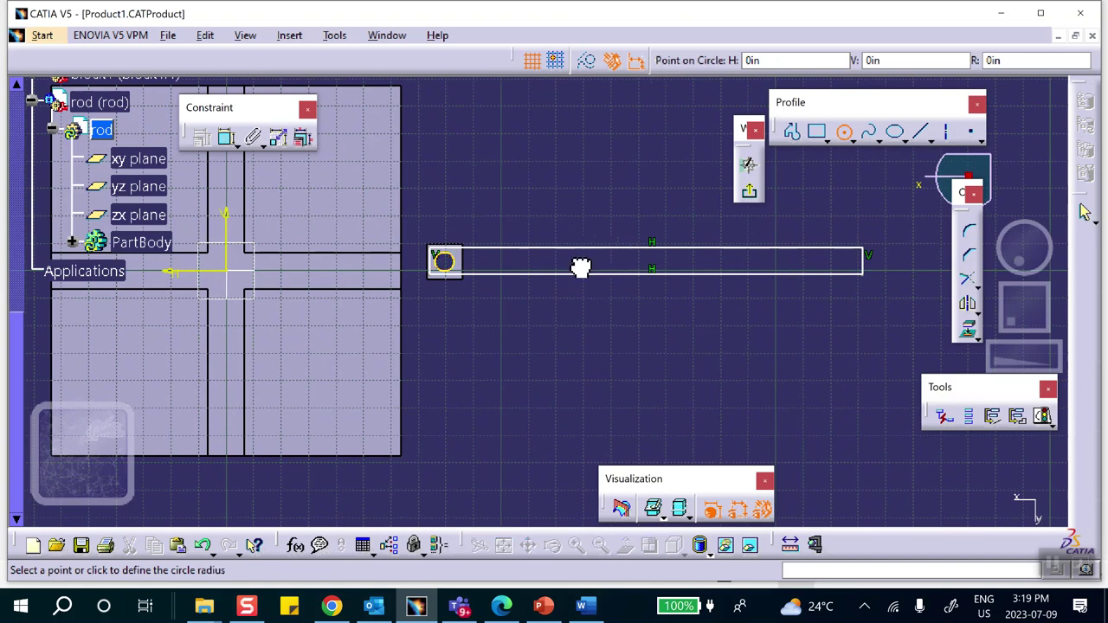
left_click(584, 270)
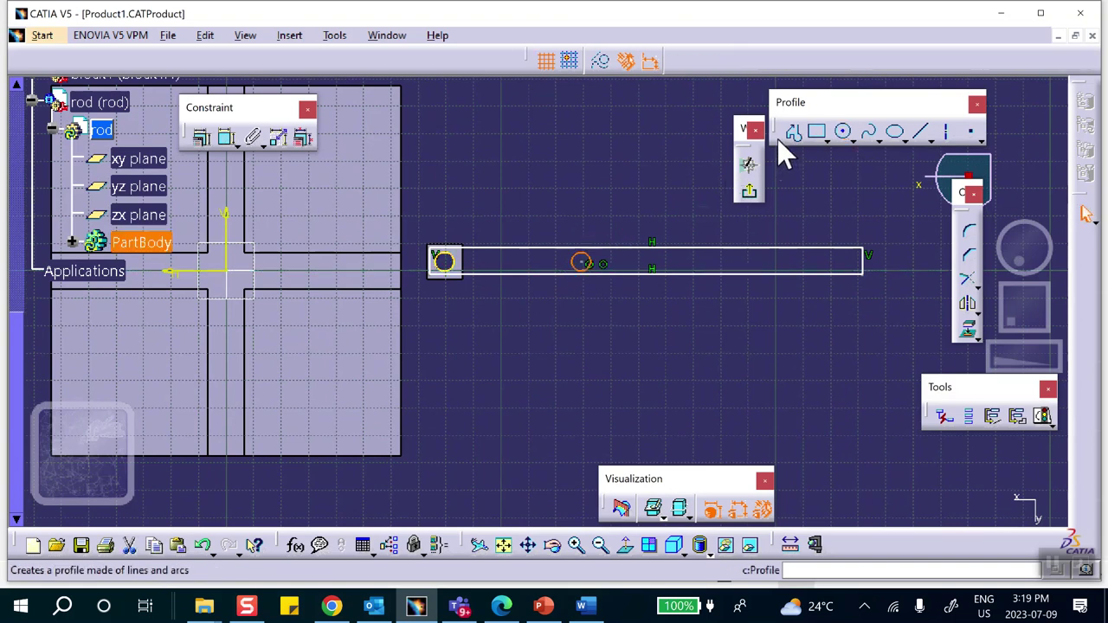
- Constrain the radius of the new circle to 0.136 in
left_click(226, 138)
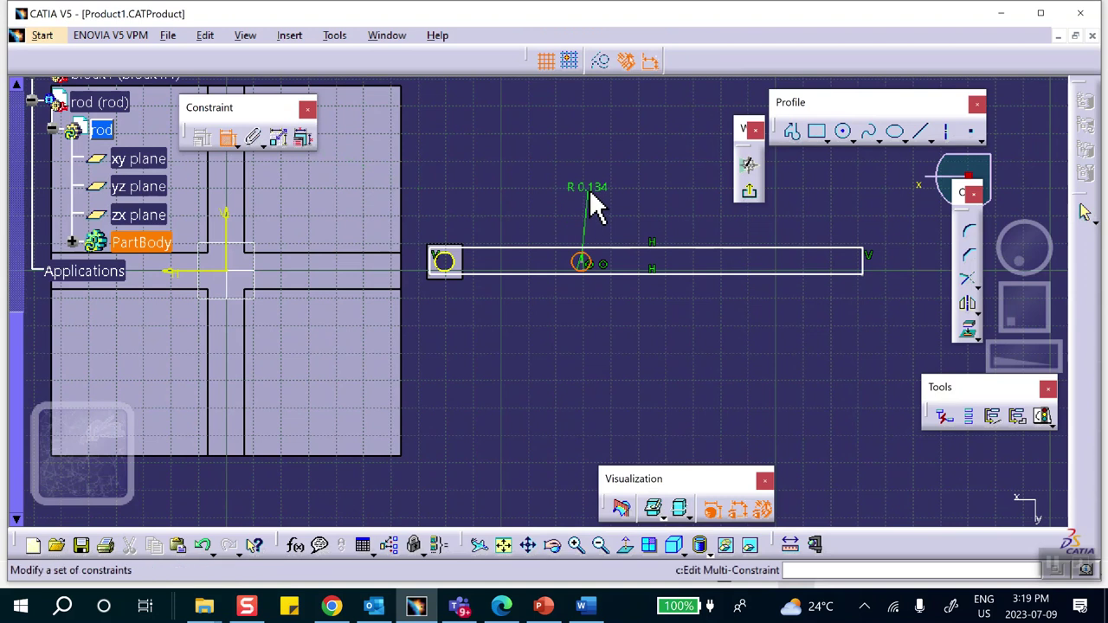
left_click(592, 187)
double_click(592, 186)
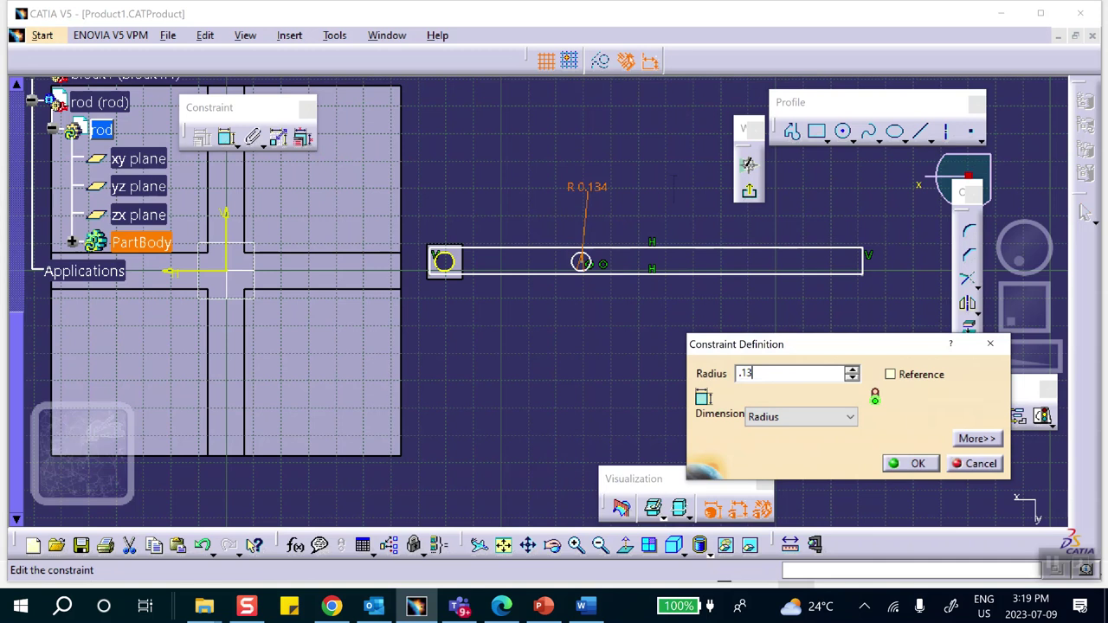
type(".136")
left_click(913, 464)
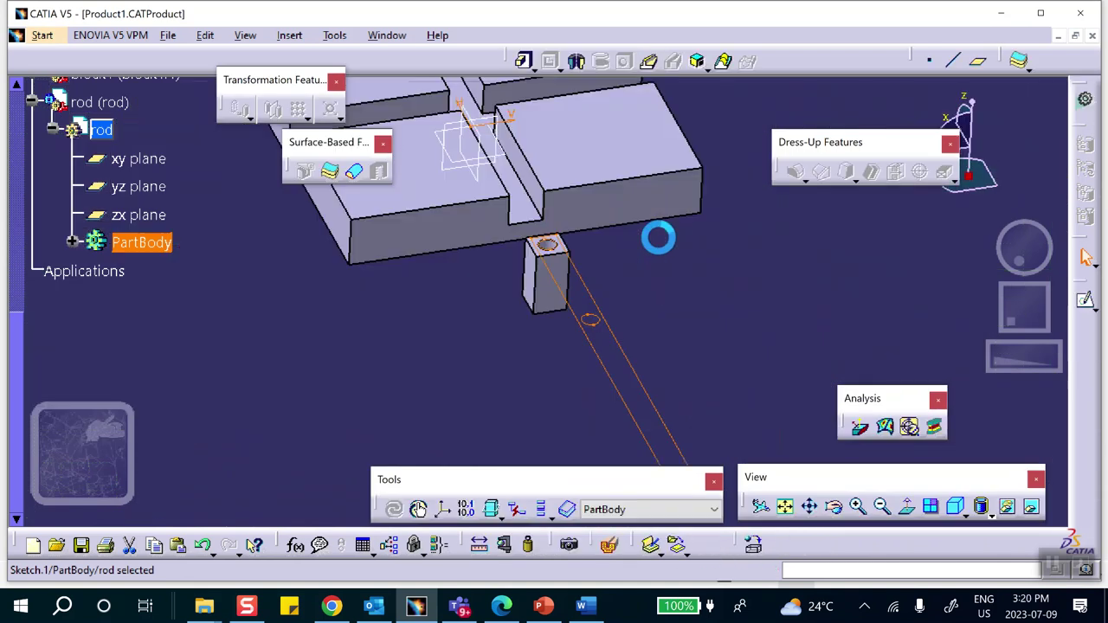
- Start a Multi-Pad from the rod sketch and set the length of the rod outline's domain to 0.1 in
middle_click_drag(658, 235, 560, 191)
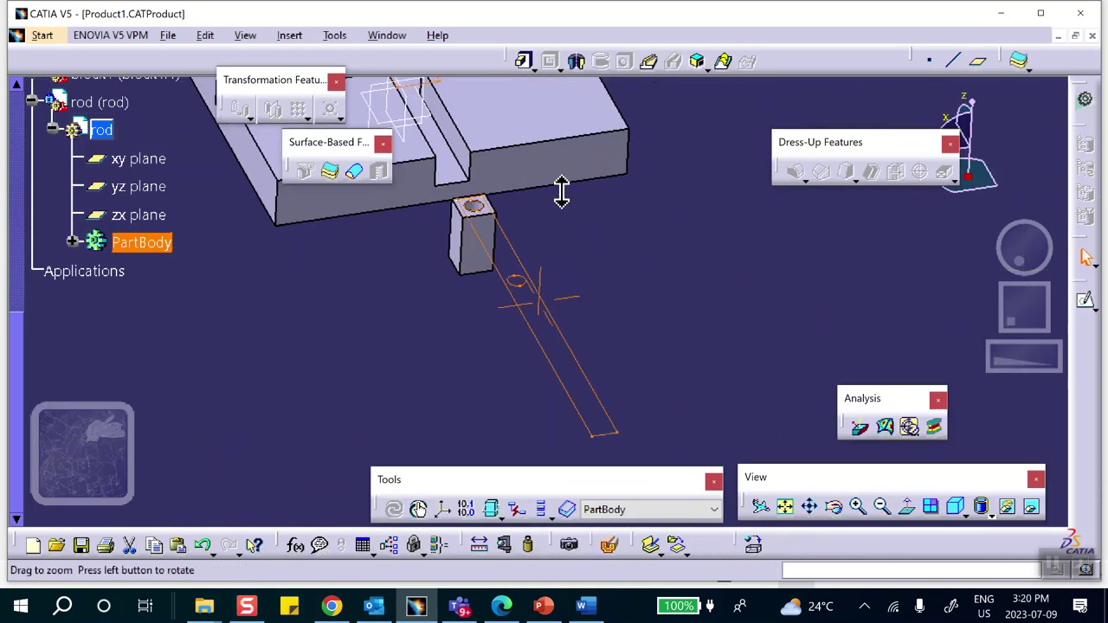
left_click(538, 71)
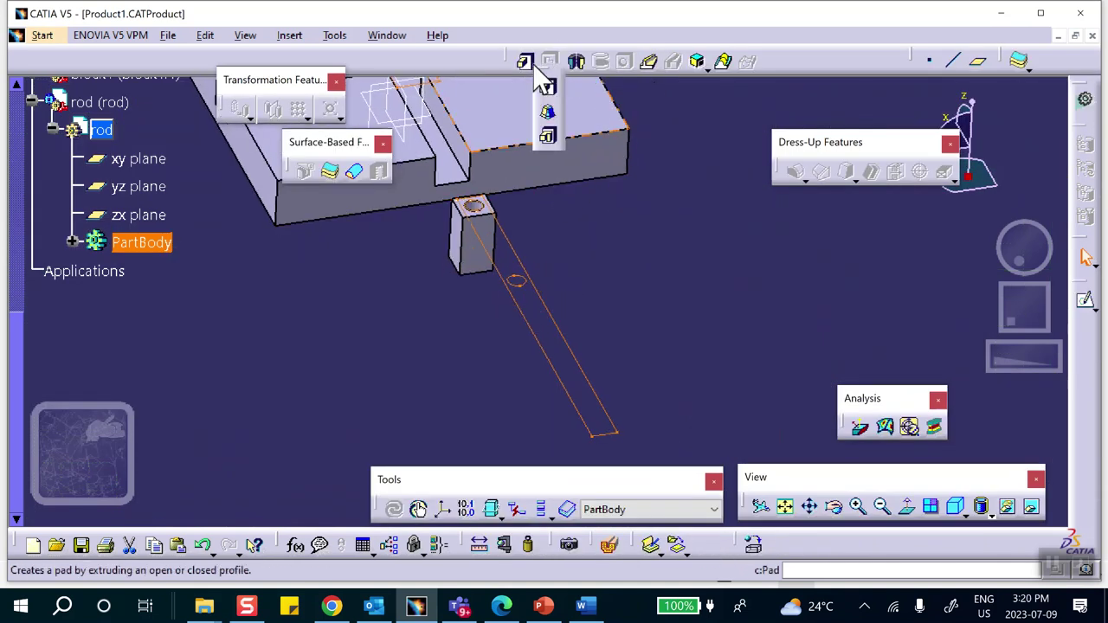
left_click(543, 136)
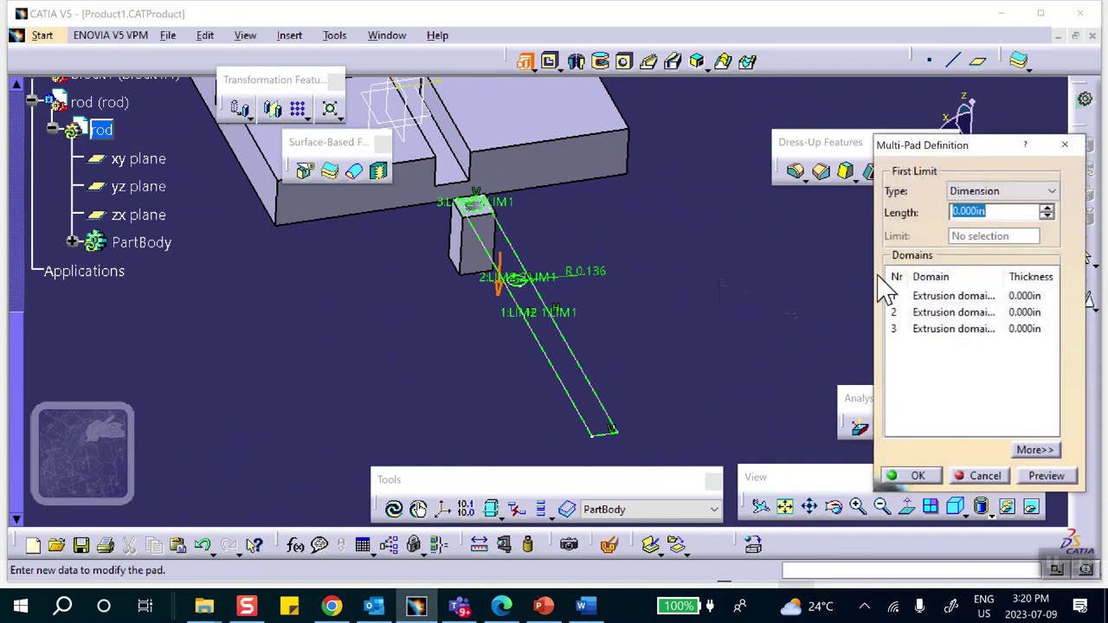
left_click(934, 299)
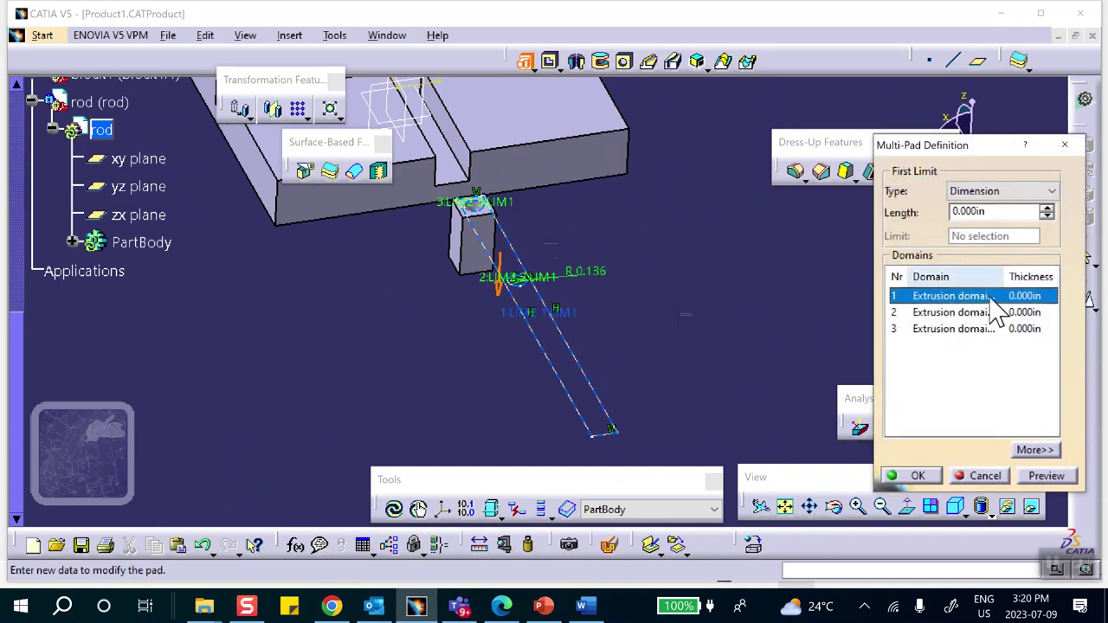
double_click(1004, 213)
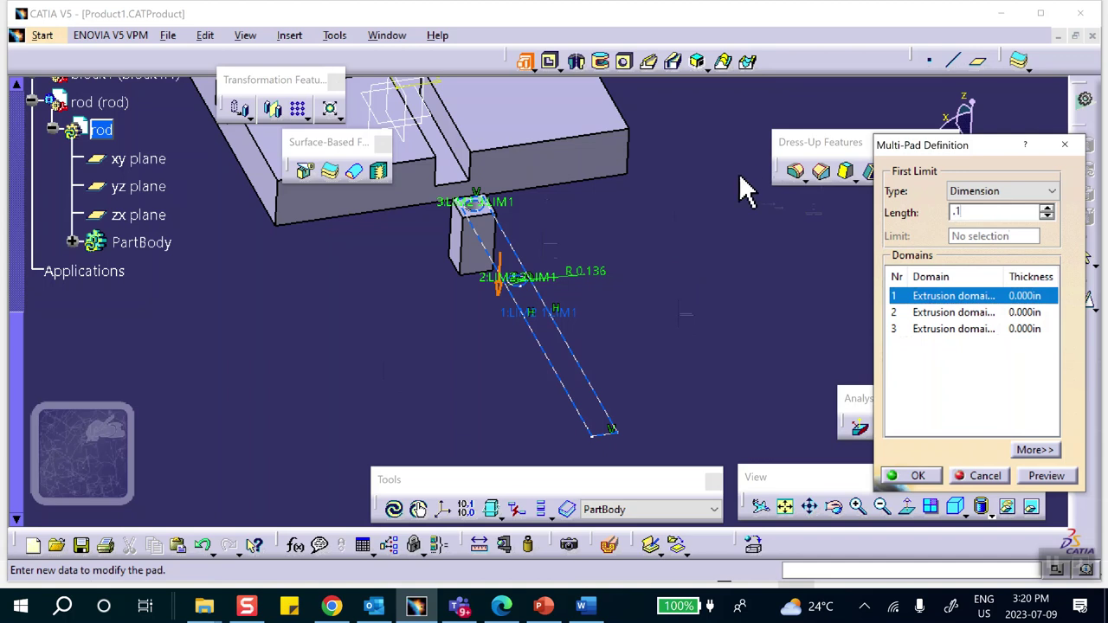
- Set the lengths of both circle domains to 0.3 in and create the multi-pad
left_click(947, 313)
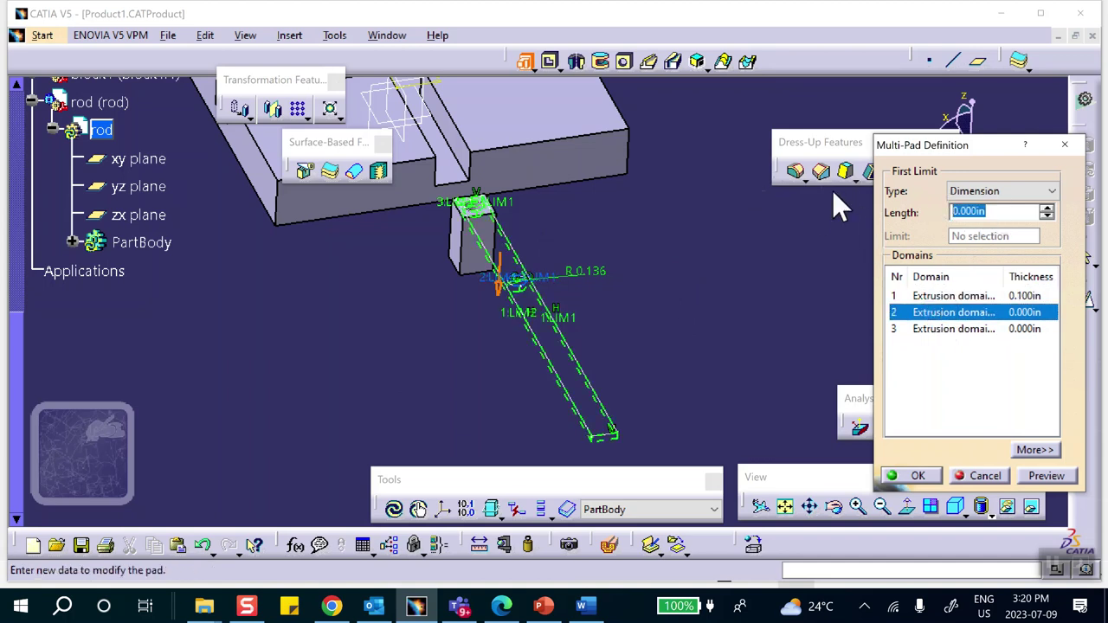
type(".3")
left_click(982, 333)
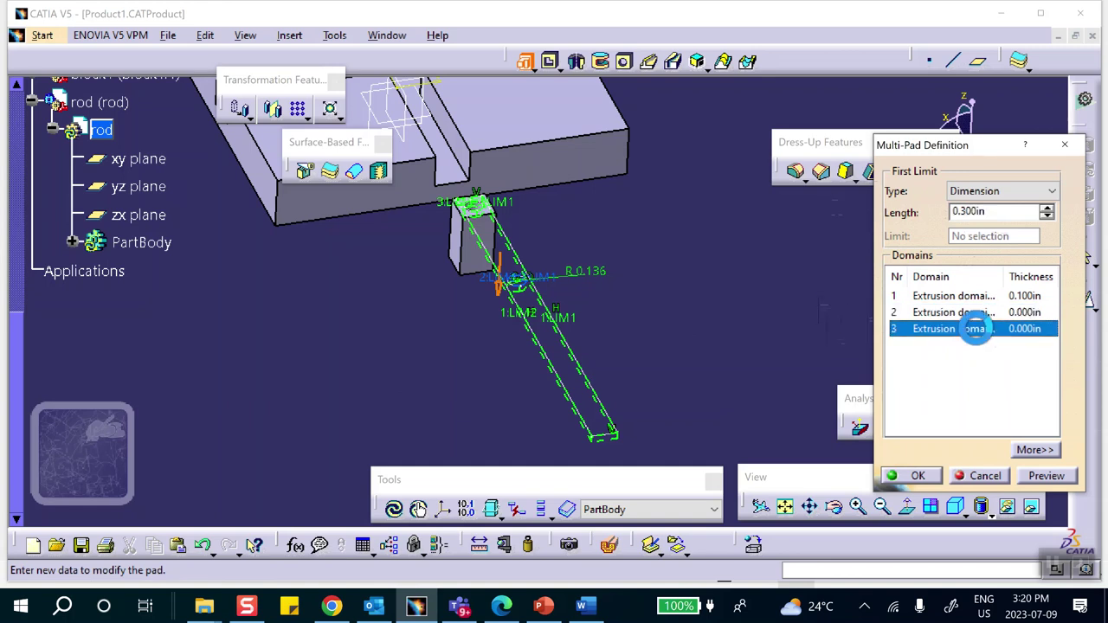
double_click(986, 212)
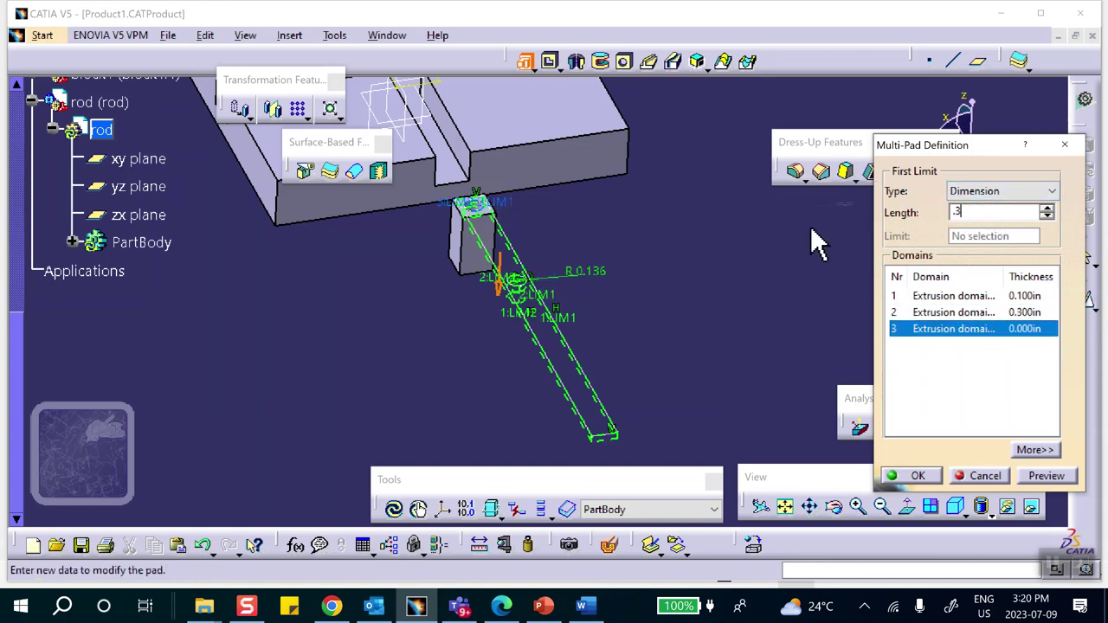
left_click(916, 475)
middle_click_drag(734, 358, 526, 269)
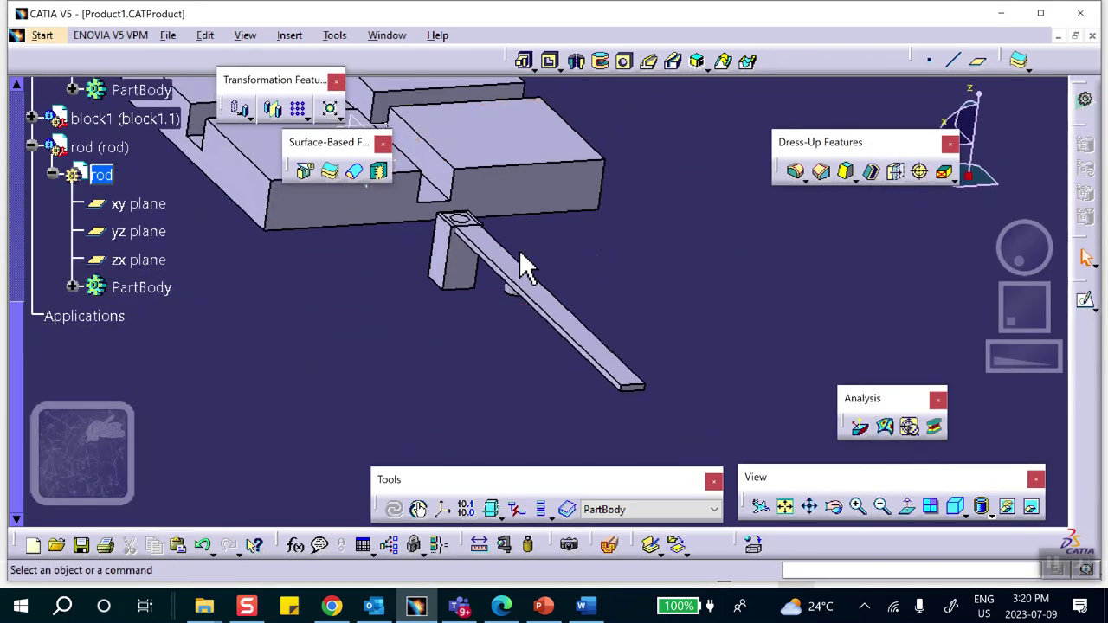
- Create a Between point at ratio 0.5 between the two upper corner vertices of the rod's free end
middle_click_drag(319, 245, 329, 386)
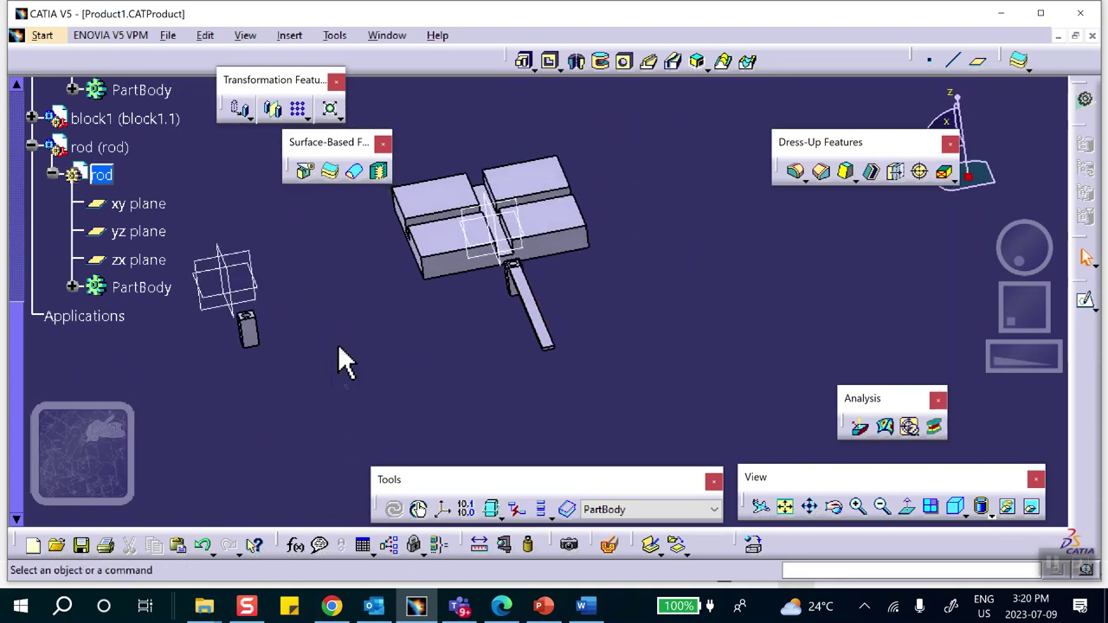
middle_click_drag(493, 325, 616, 437, "ctrl")
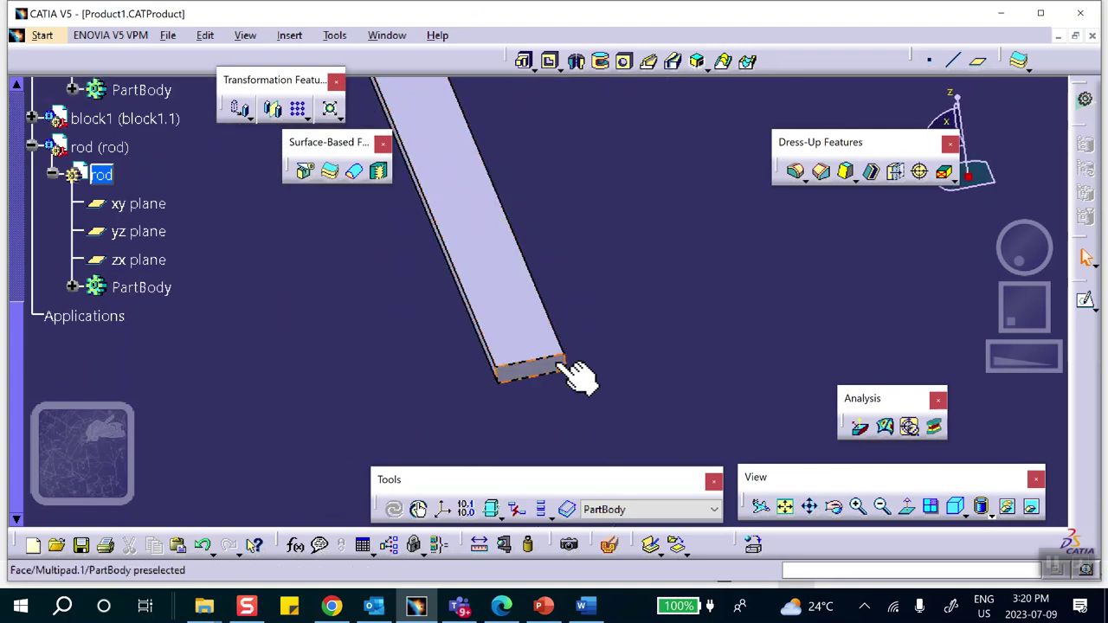
left_click(929, 59)
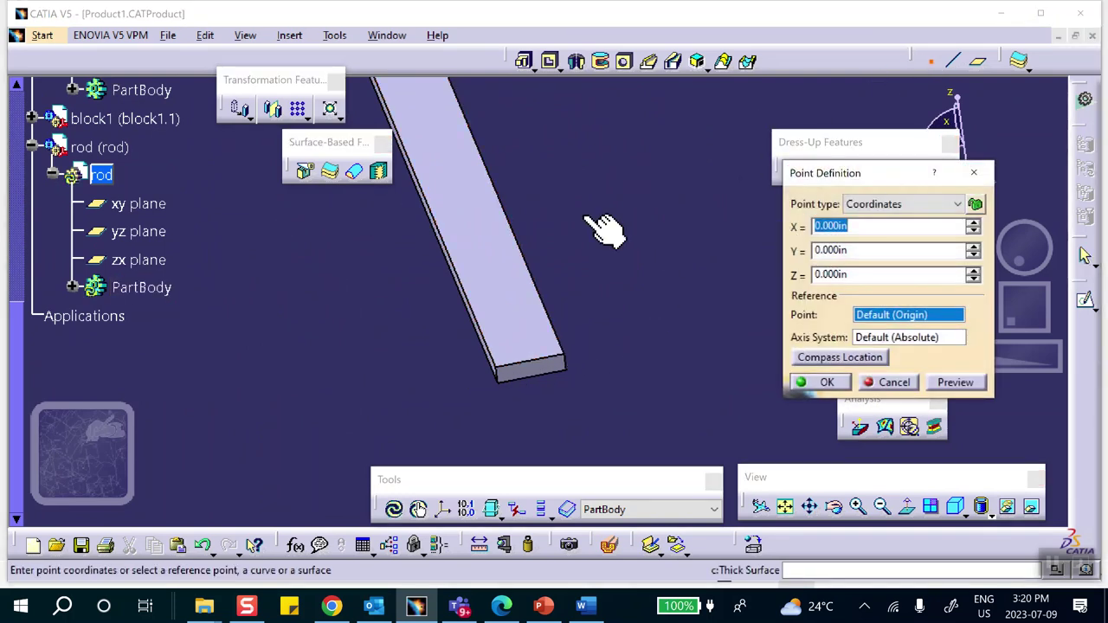
left_click(894, 203)
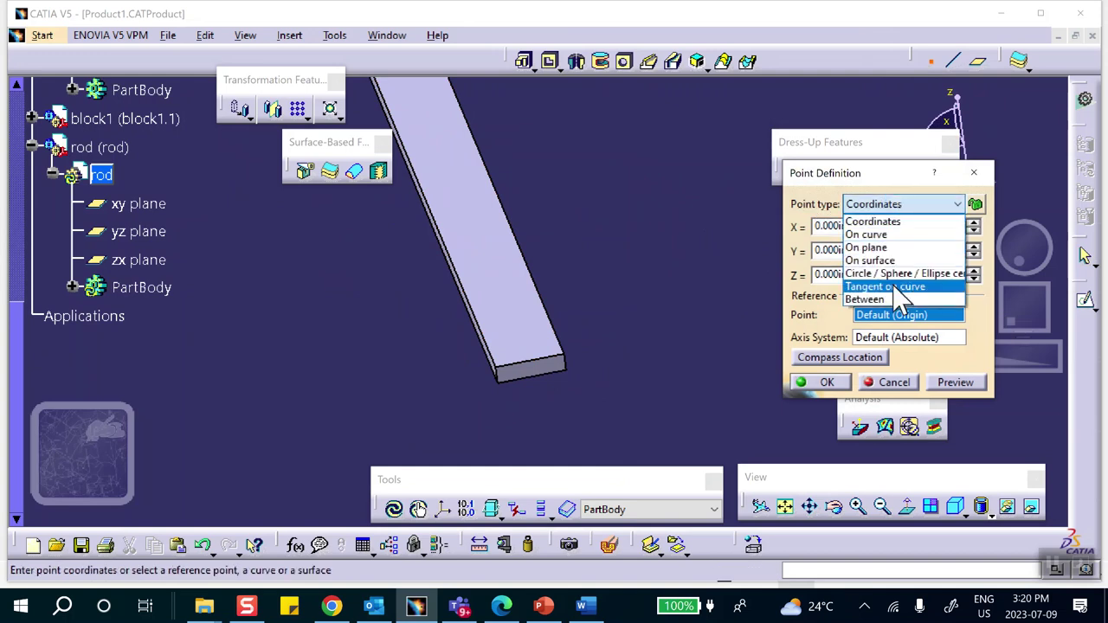
left_click(884, 298)
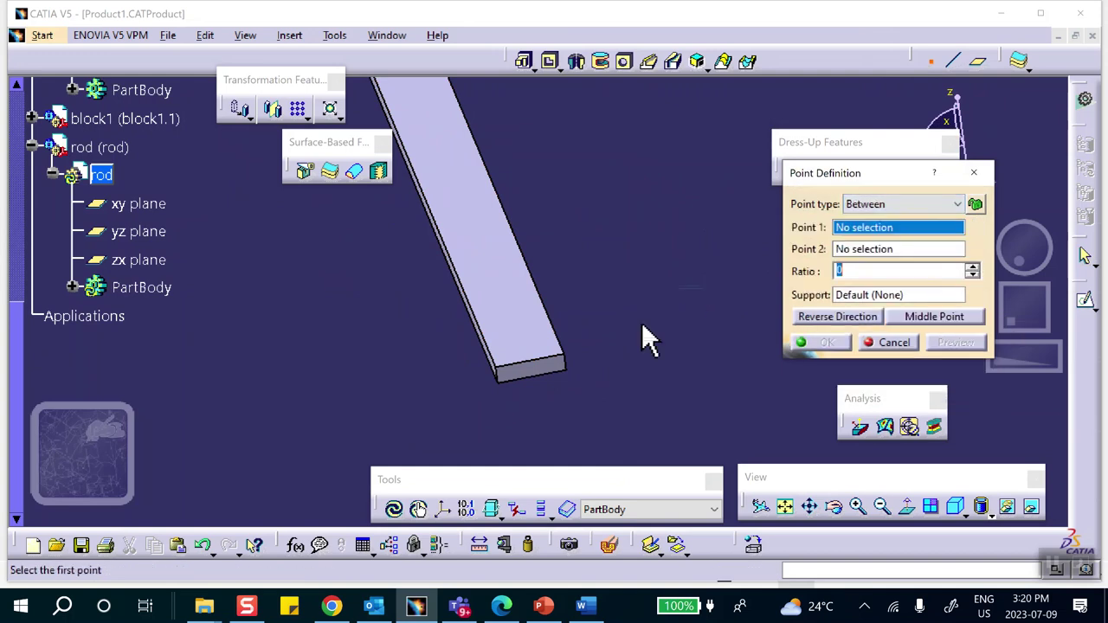
left_click(564, 355)
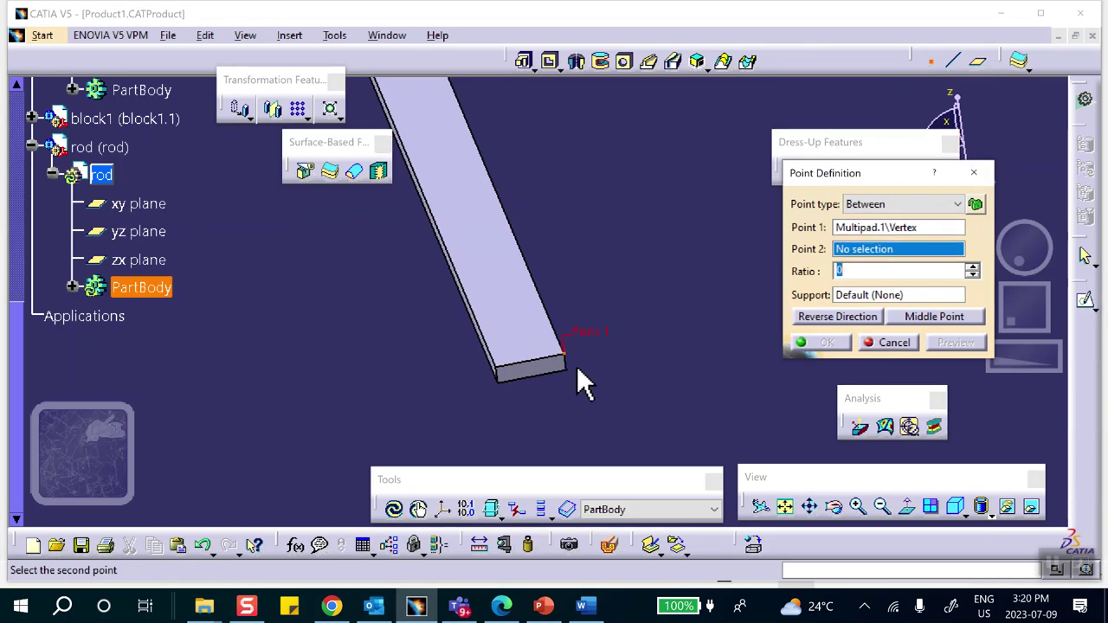
left_click(496, 364)
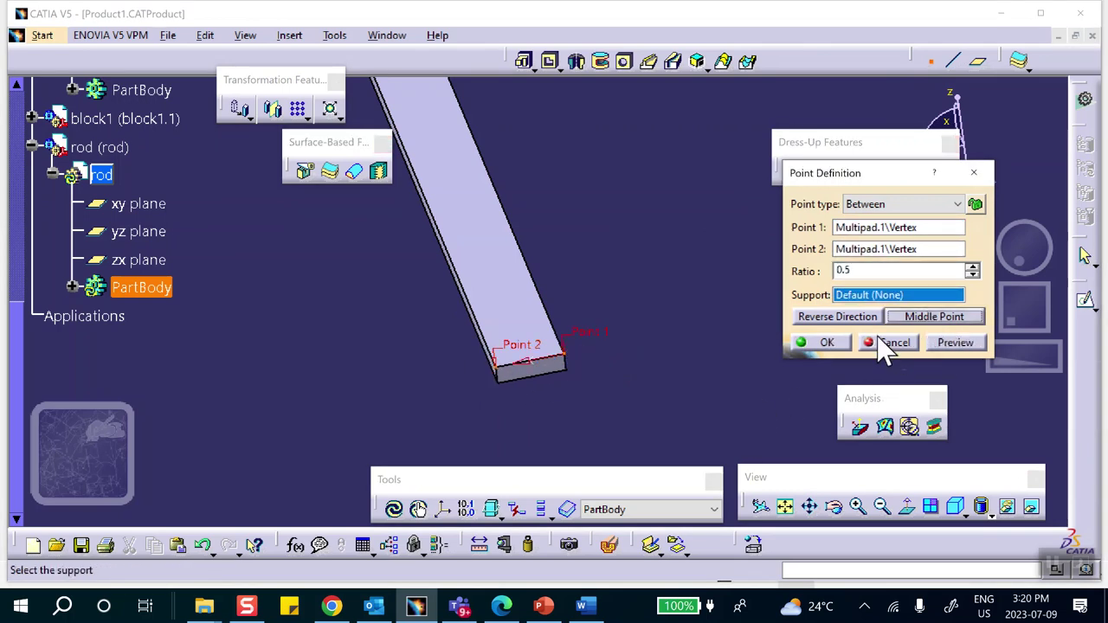
left_click(824, 344)
- Activate the Product1 assembly and save it, accepting the save of the related documents
middle_click_drag(650, 276, 597, 381)
scroll(112, 173, "up", 10)
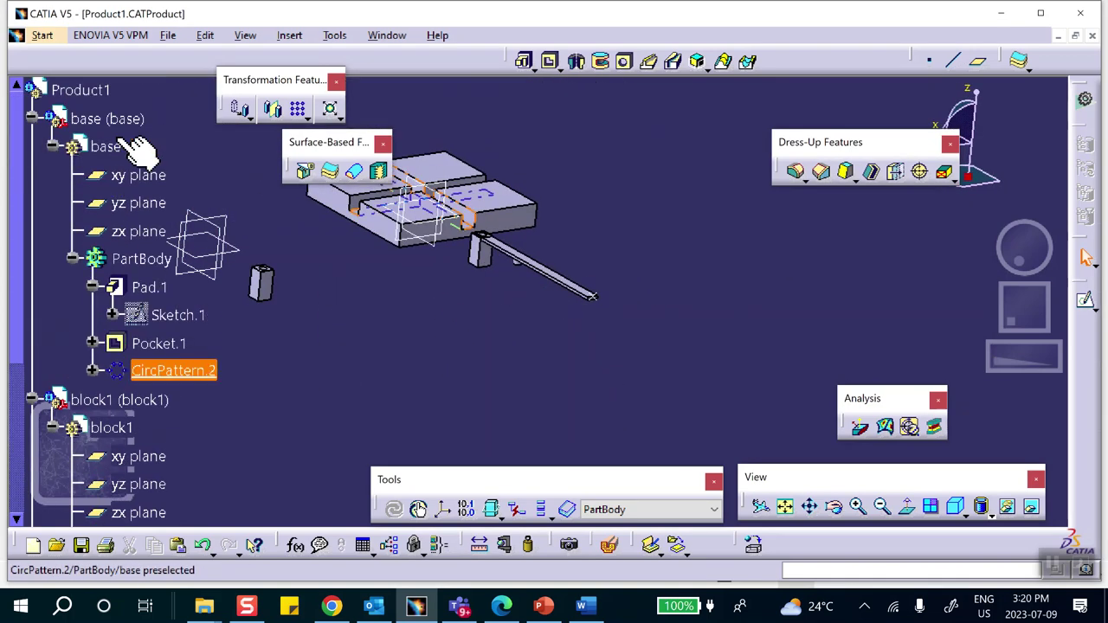
double_click(86, 270)
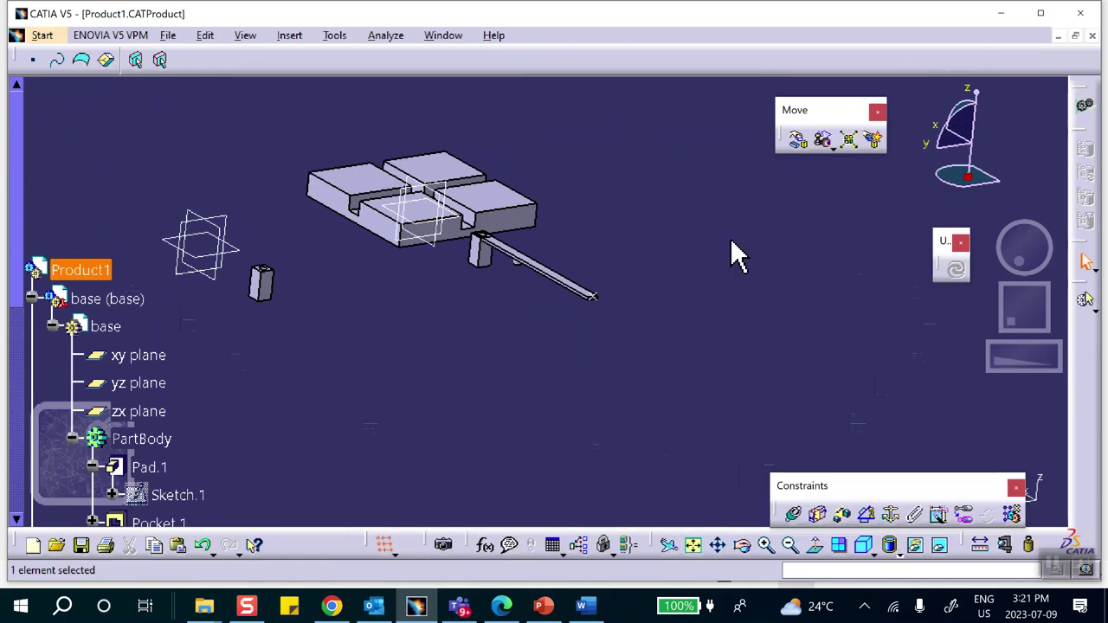
left_click(82, 544)
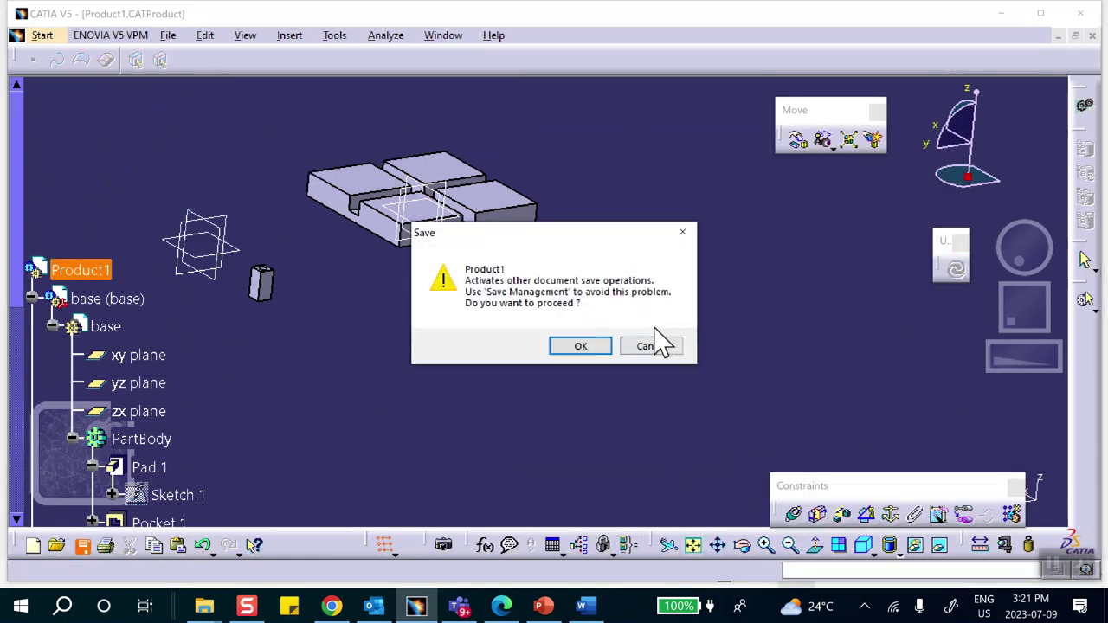
left_click(577, 347)
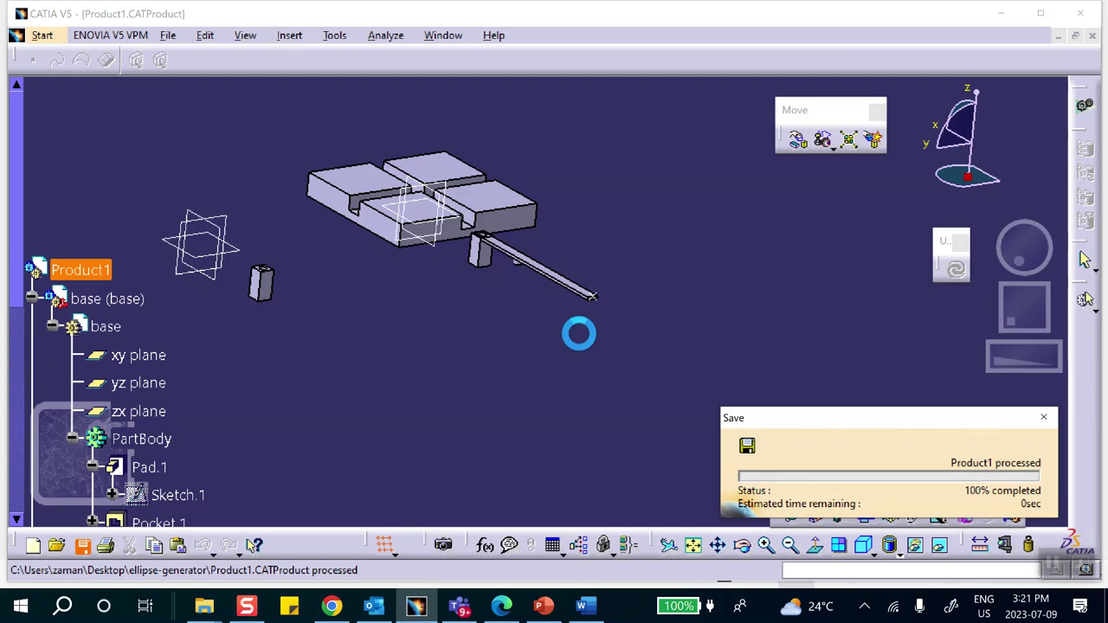
- Fix the slotted base in place with a Fix constraint
middle_click_drag(527, 316, 528, 251)
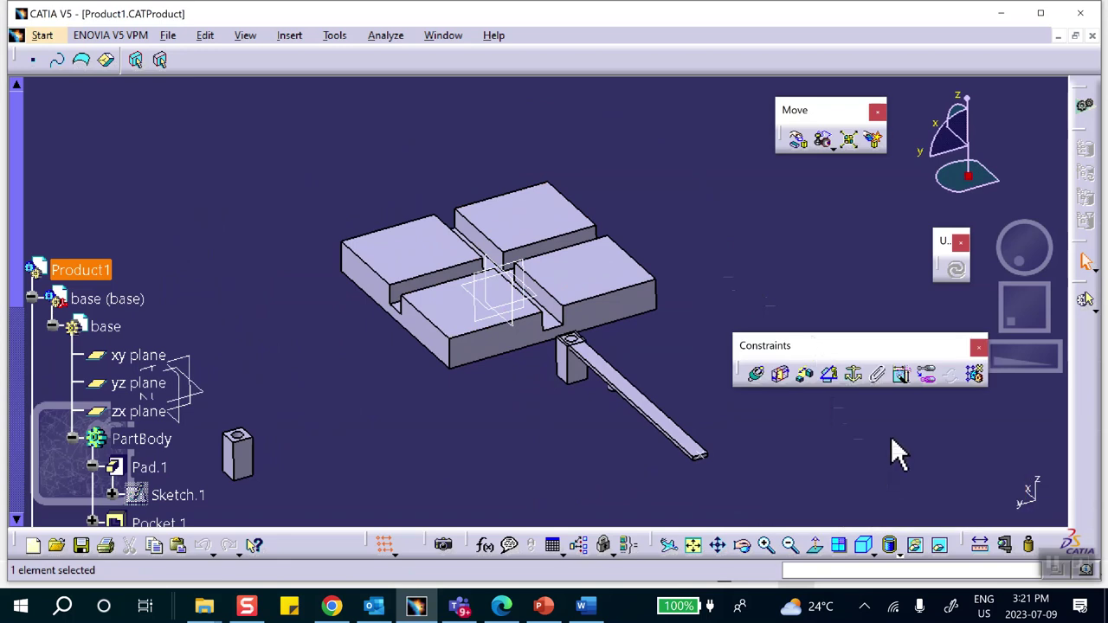
left_click(853, 374)
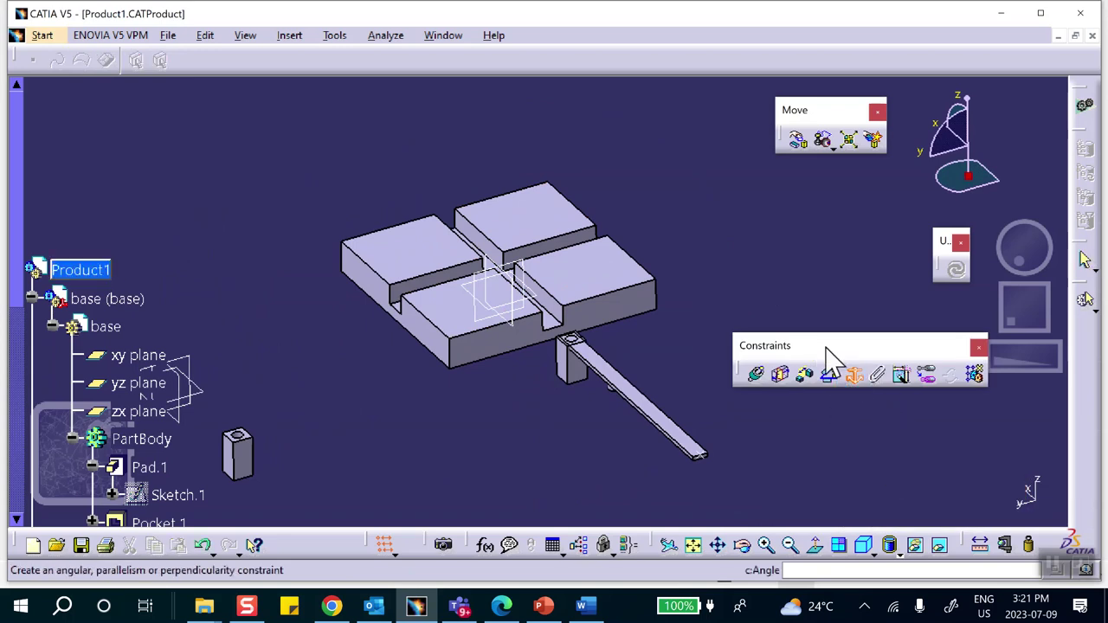
left_click(588, 277)
left_click(855, 422)
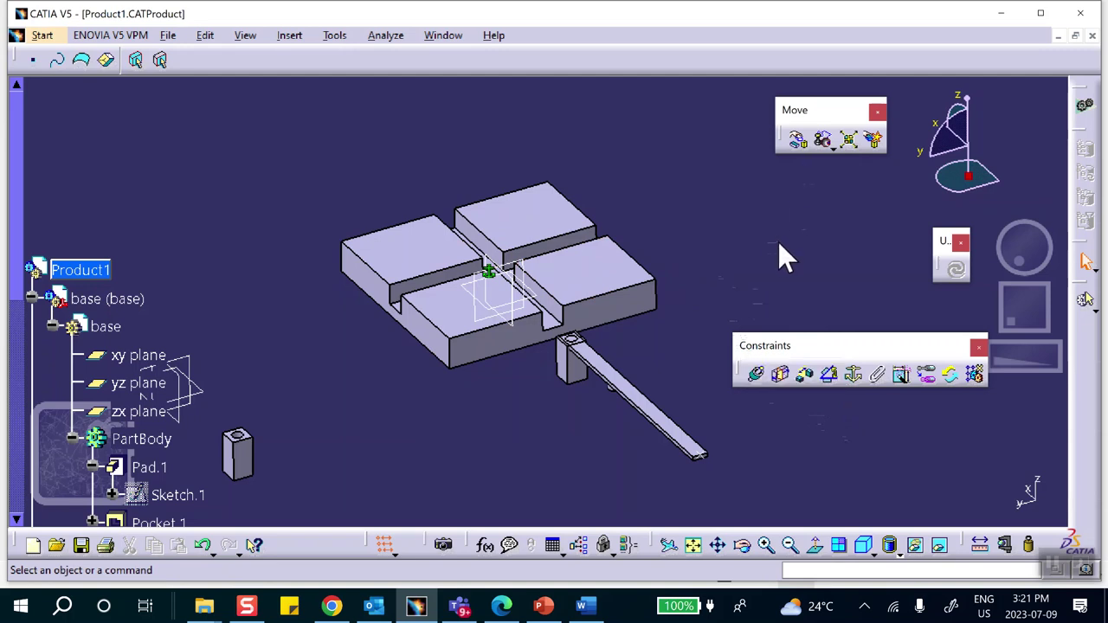
- Make the free block's bottom face coincident with the floor of the base slot and update the assembly
middle_click_drag(395, 317, 462, 225)
middle_click_drag(199, 454, 398, 235)
middle_click_drag(354, 384, 489, 380)
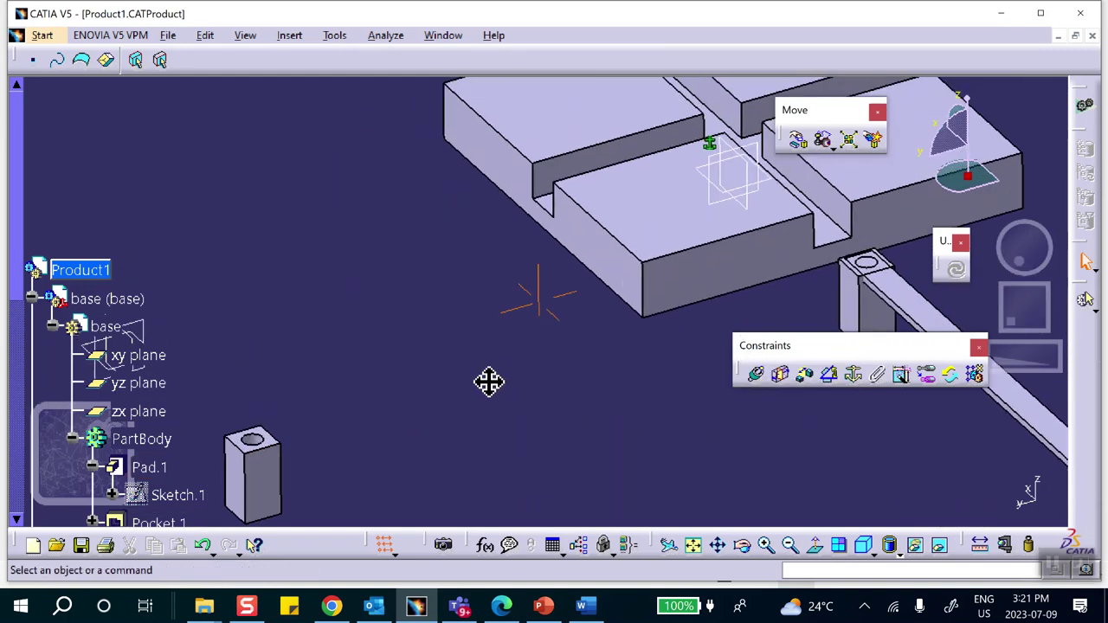
middle_click_drag(527, 255, 667, 280)
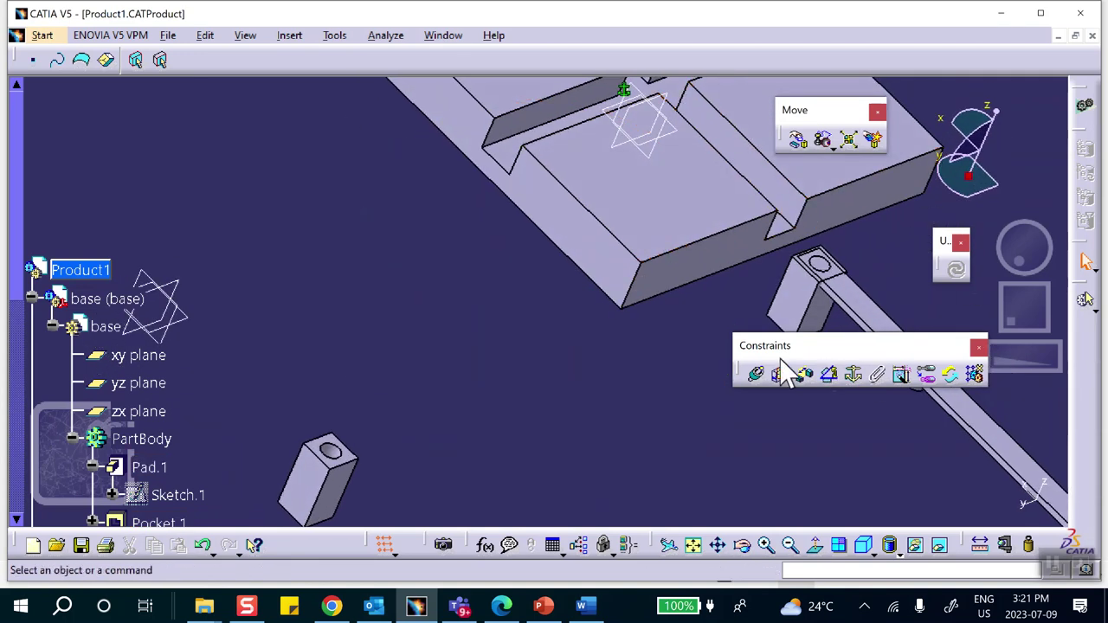
left_click(755, 374)
middle_click_drag(480, 407, 416, 356)
left_click(536, 152)
middle_click_drag(342, 314, 430, 203)
middle_click_drag(566, 328, 625, 351)
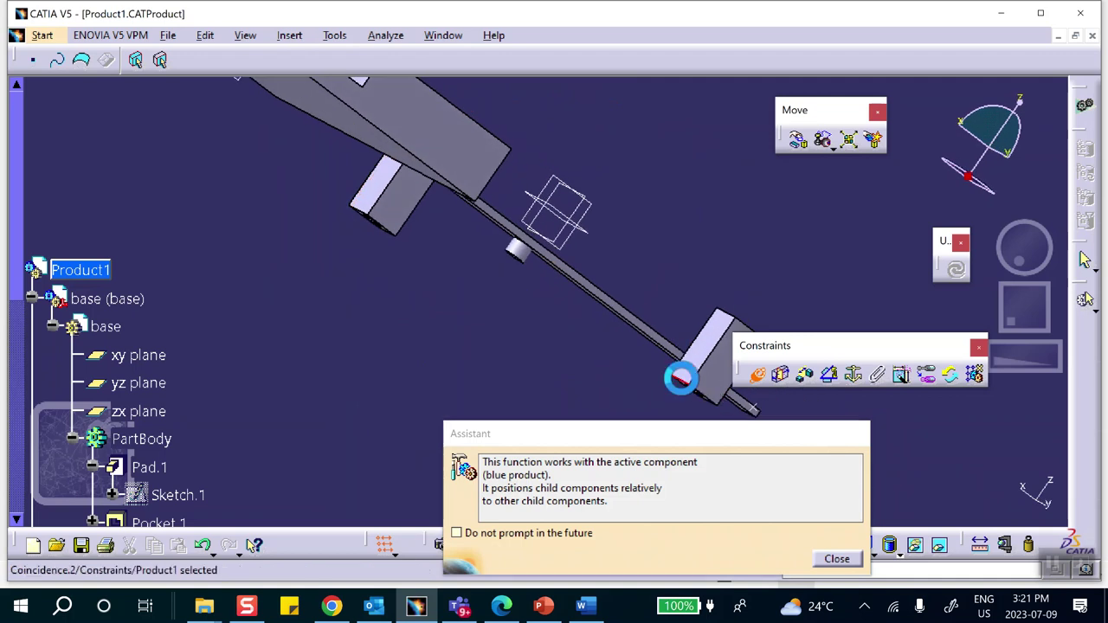
left_click(688, 379)
left_click(956, 270)
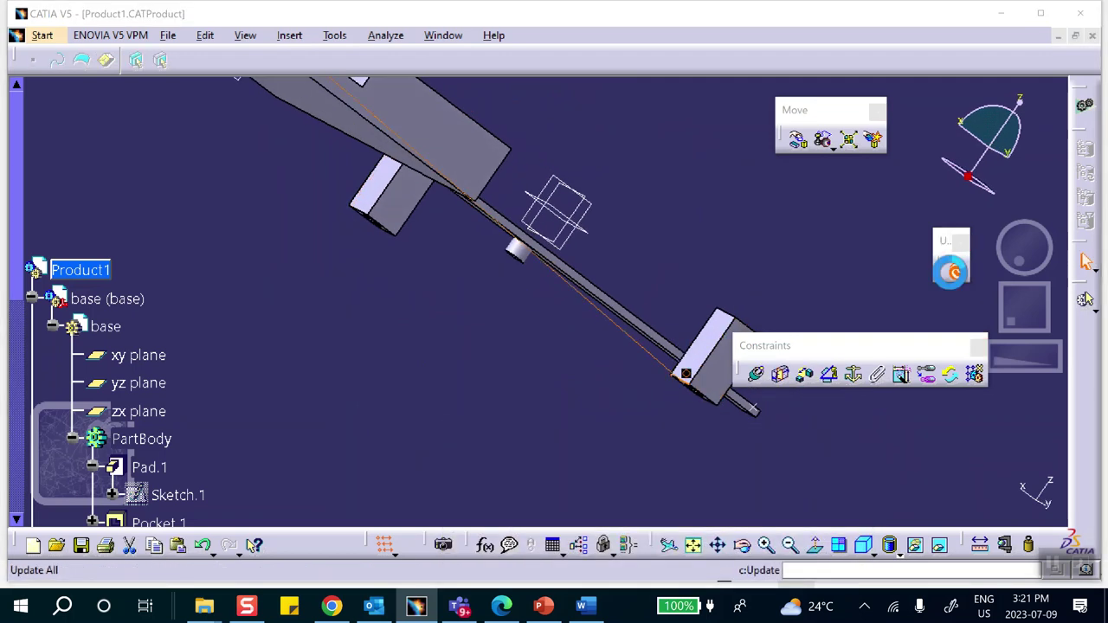
- Make the same block's side face coincident with the side wall of its base slot
middle_click_drag(820, 251, 569, 254)
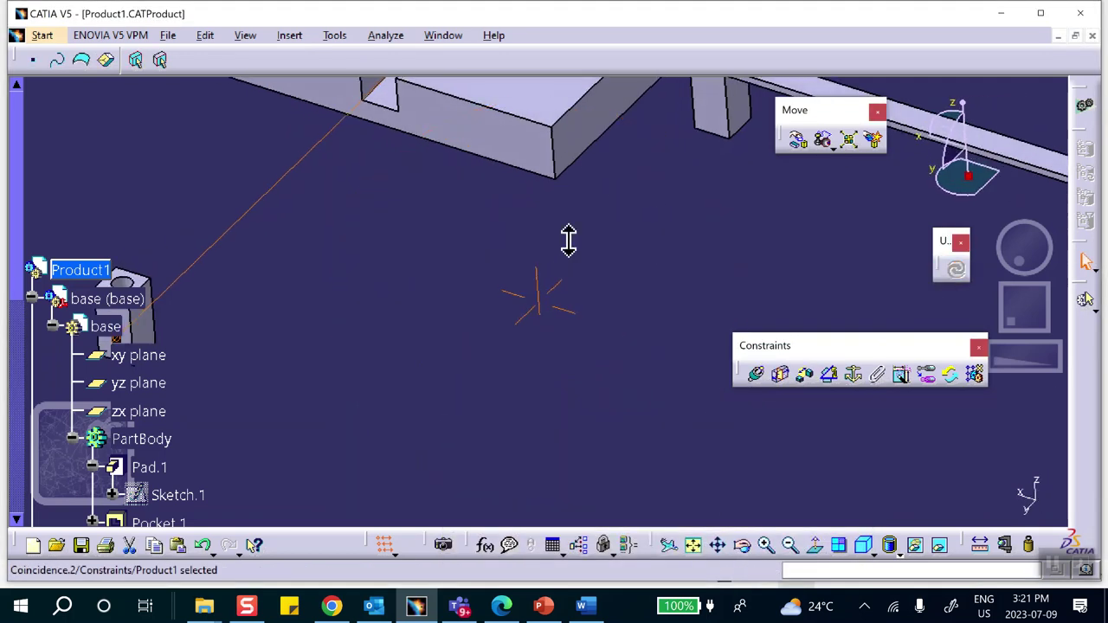
left_click(754, 373)
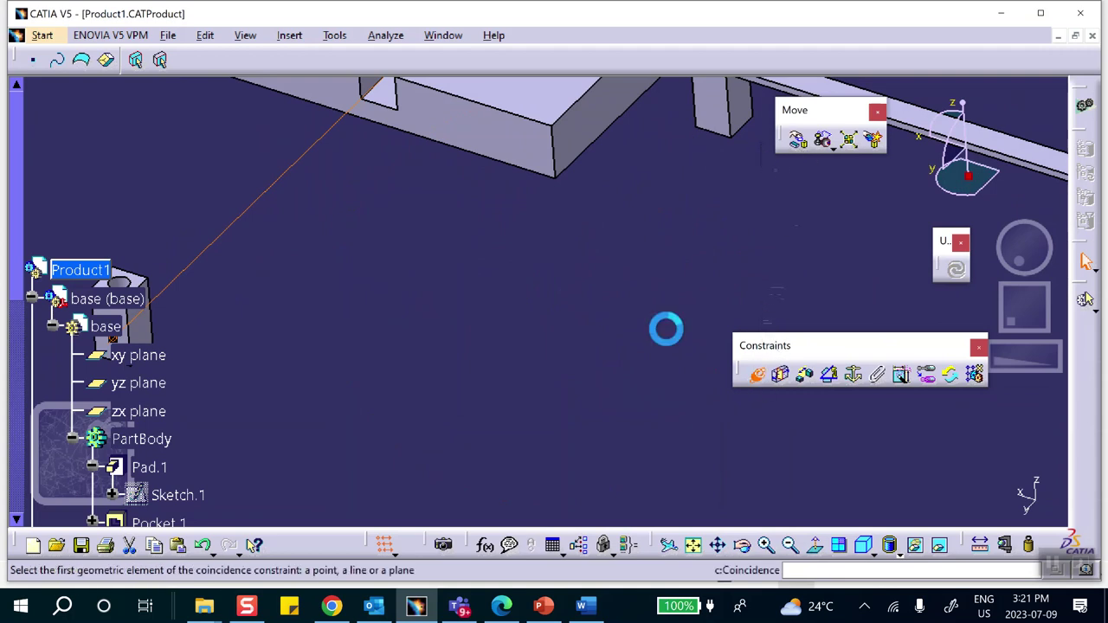
middle_click_drag(435, 247, 507, 371)
left_click(529, 314)
left_click(498, 192)
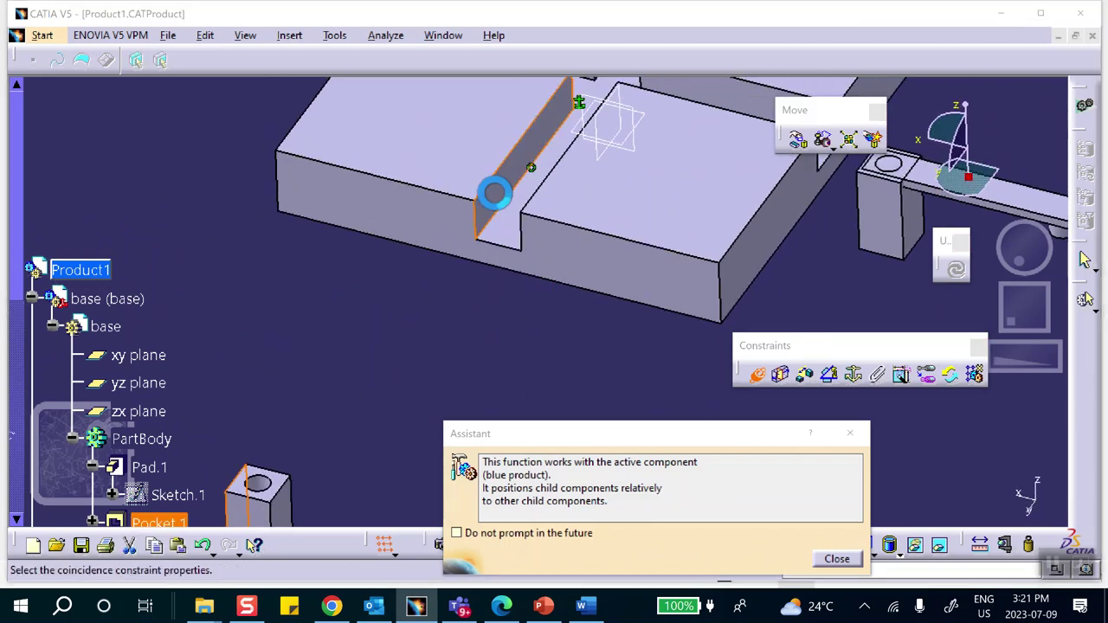
left_click(931, 450)
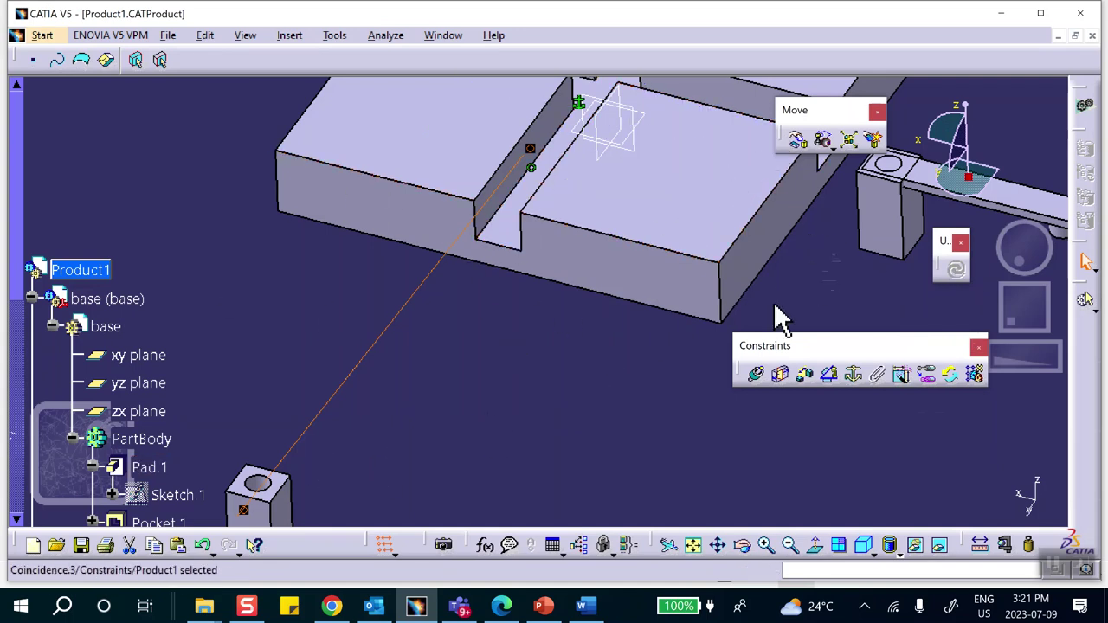
- Move the first block along the Y axis into its base slot, with respect to constraints
left_click(798, 141)
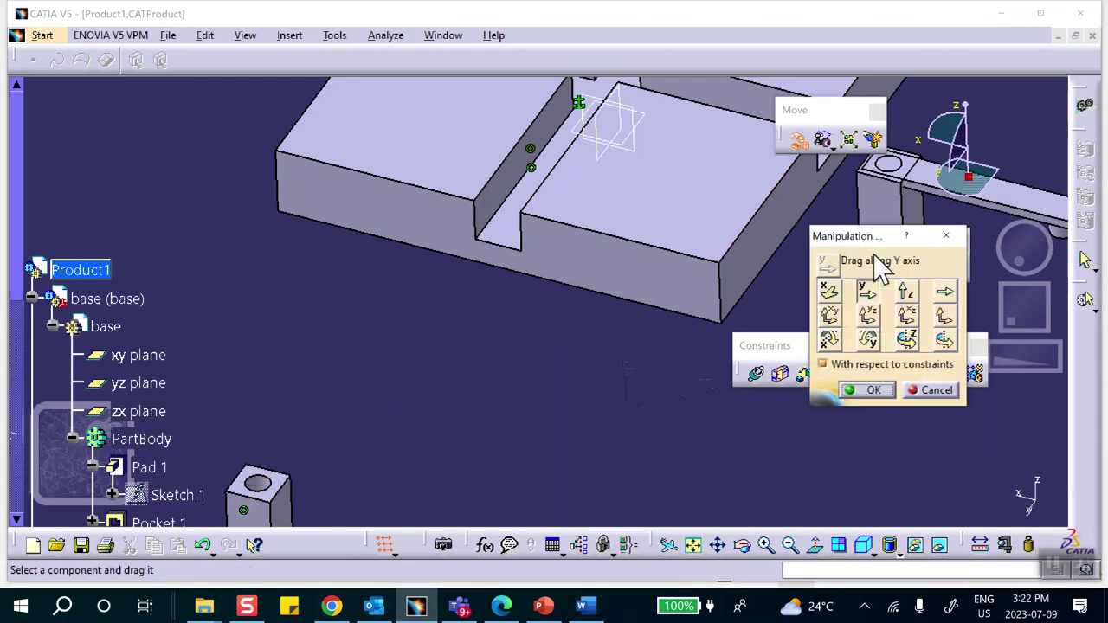
left_click_drag(256, 518, 504, 147)
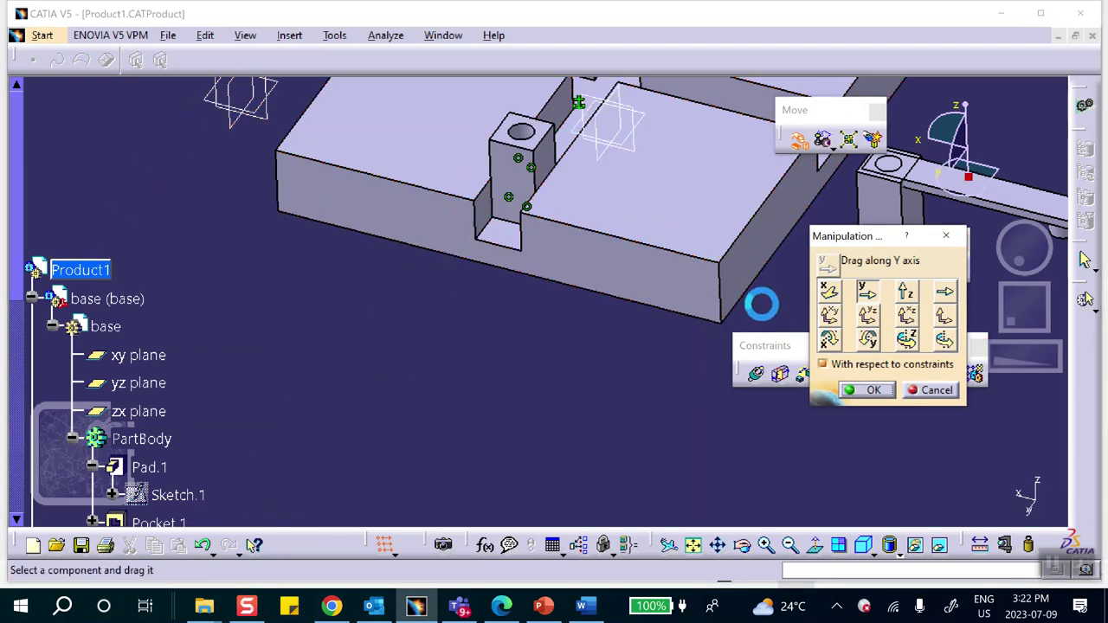
left_click(861, 389)
- Make the bottom face of the second block, beside the rod, coincident with the floor of the perpendicular base slot
middle_click_drag(555, 414, 395, 430)
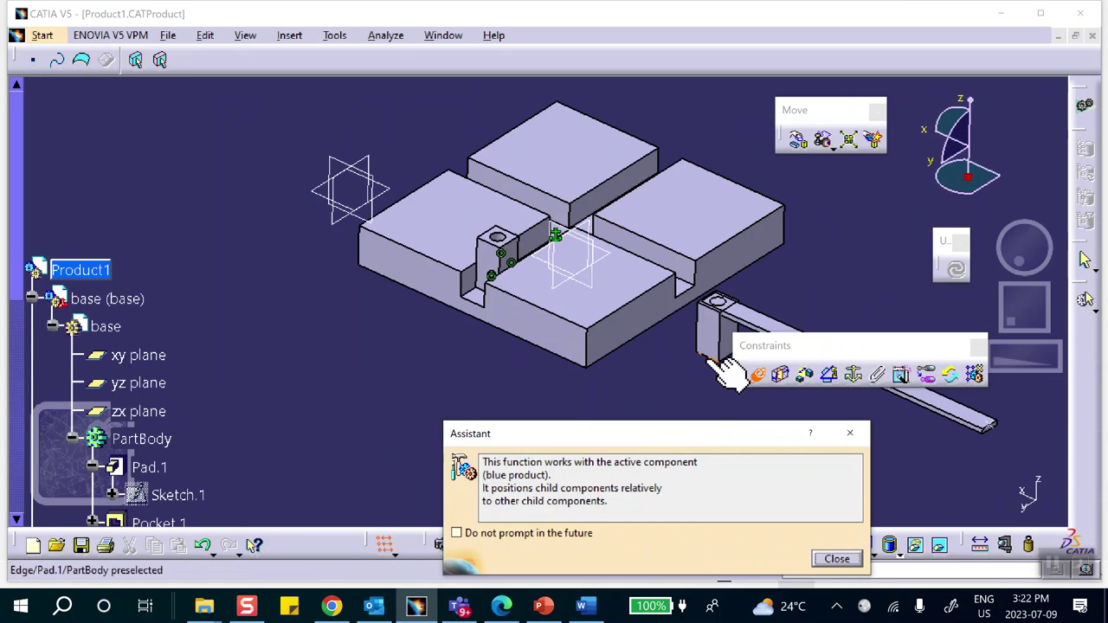
middle_click_drag(707, 349, 626, 314)
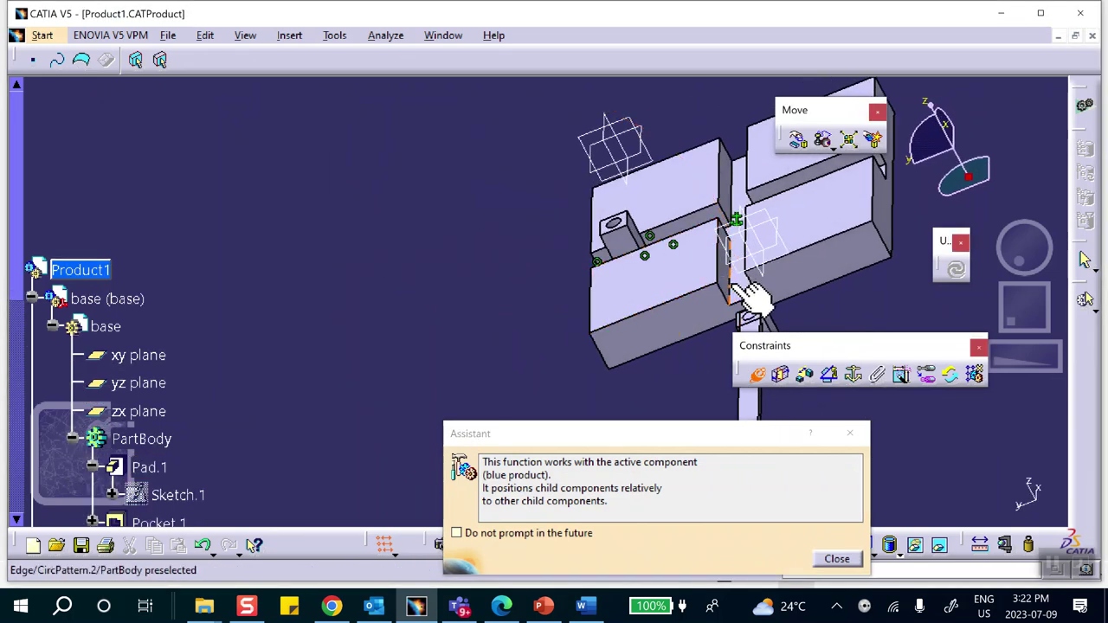
left_click(734, 286)
middle_click_drag(537, 329, 744, 273)
left_click(955, 269)
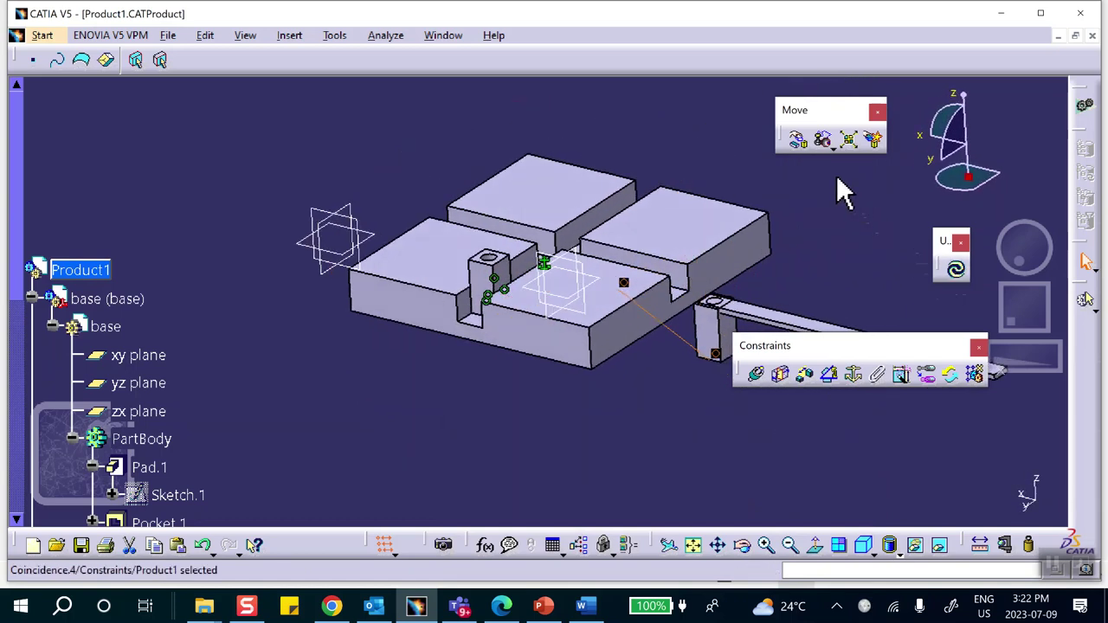
left_click(796, 138)
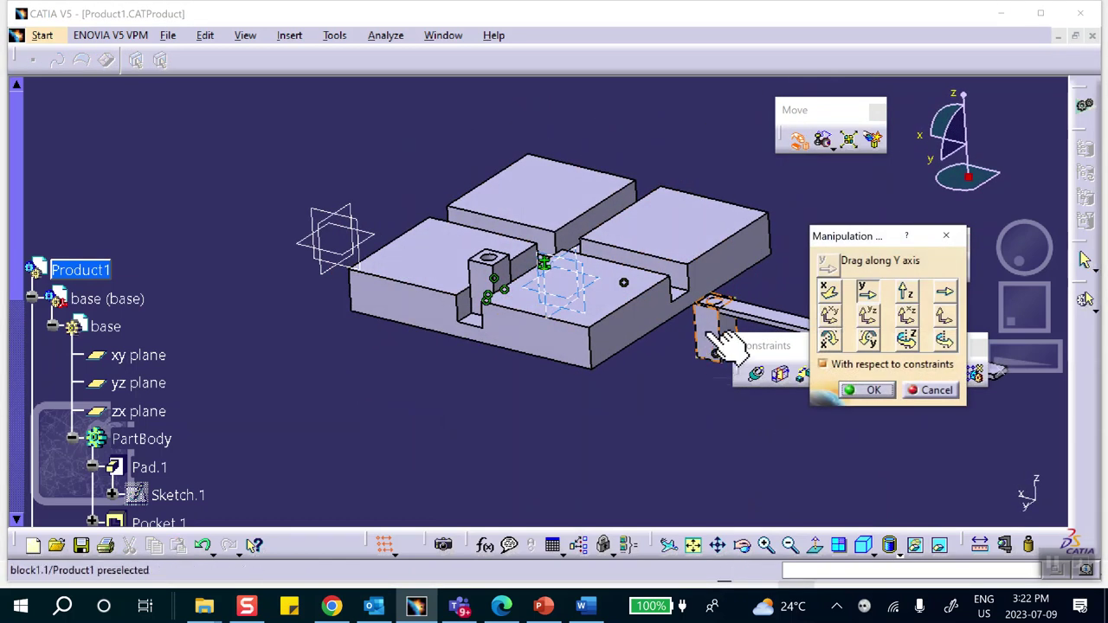
middle_click_drag(727, 346, 572, 338)
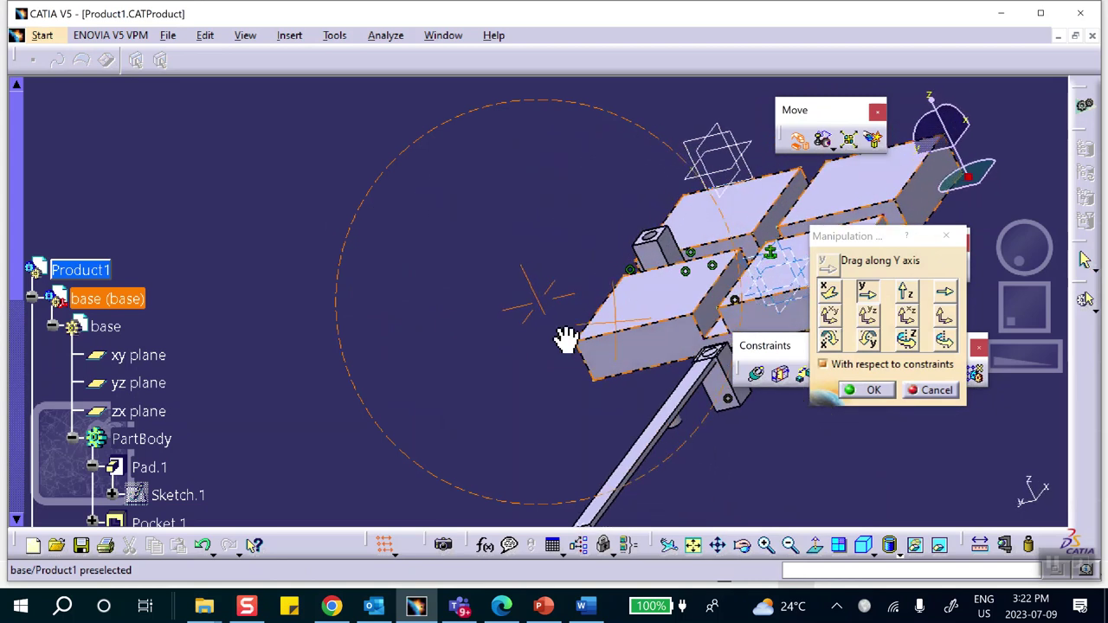
middle_click_drag(448, 264, 754, 296)
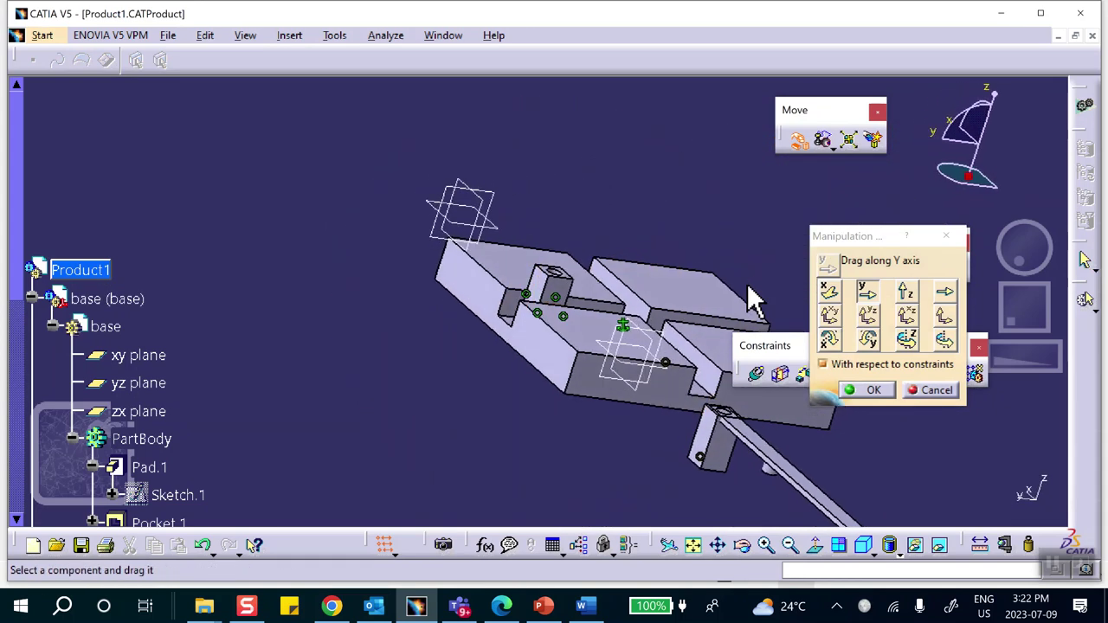
left_click(932, 389)
- Make the second block's side face coincident with its slot's side wall in Opposite orientation, and update the assembly
left_click(755, 372)
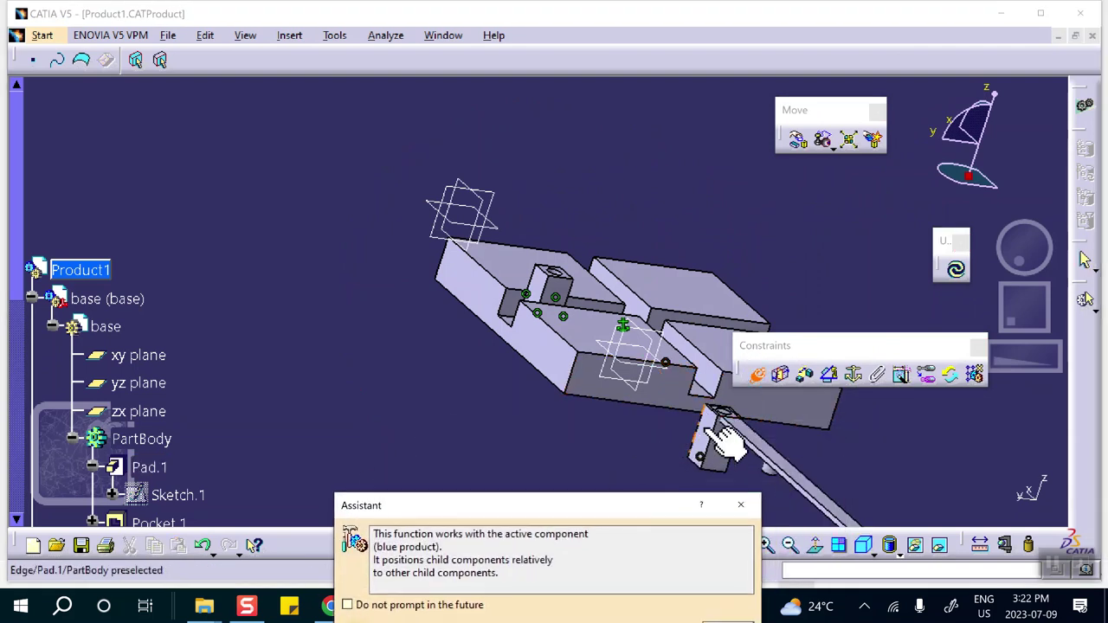
middle_click_drag(742, 354, 359, 135)
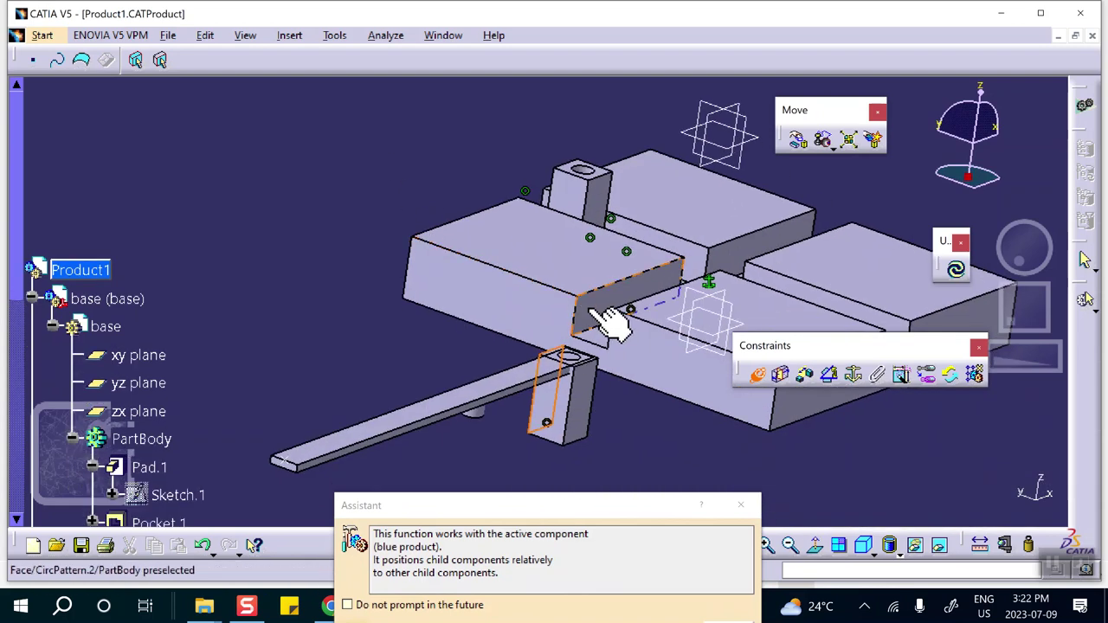
left_click(614, 324)
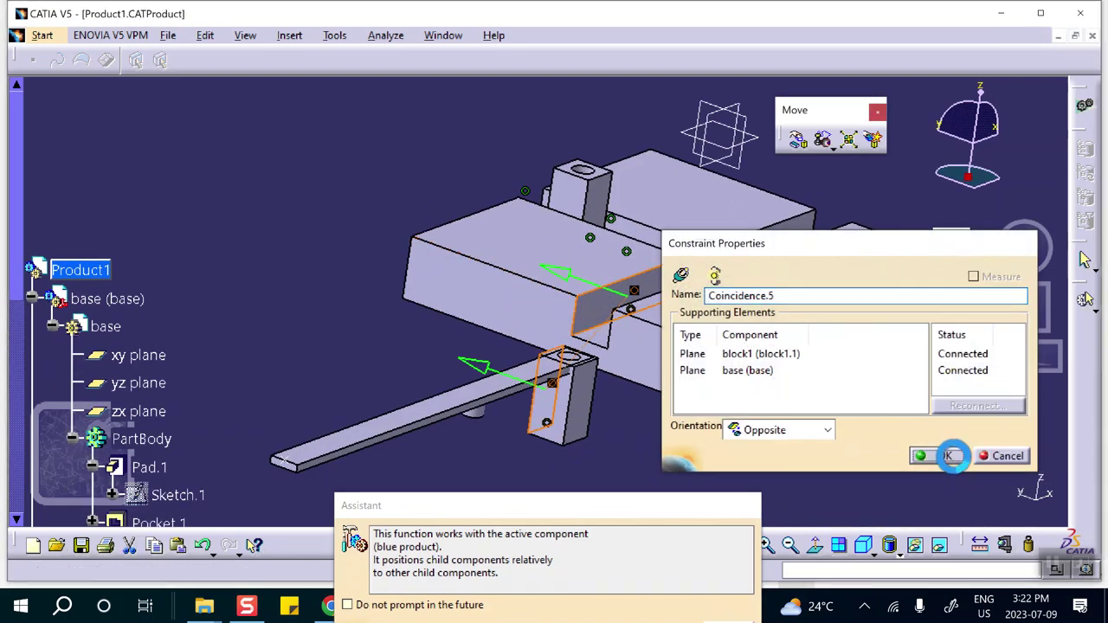
left_click(953, 459)
left_click(958, 270)
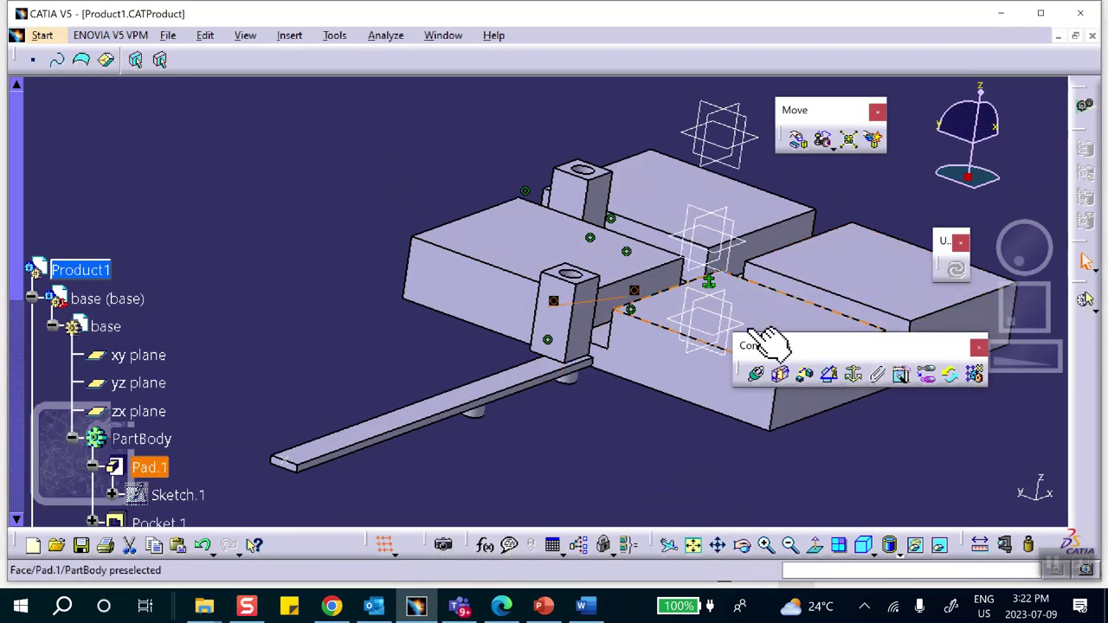
- Move the second block along the X axis farther into its base slot, with respect to constraints
left_click(795, 142)
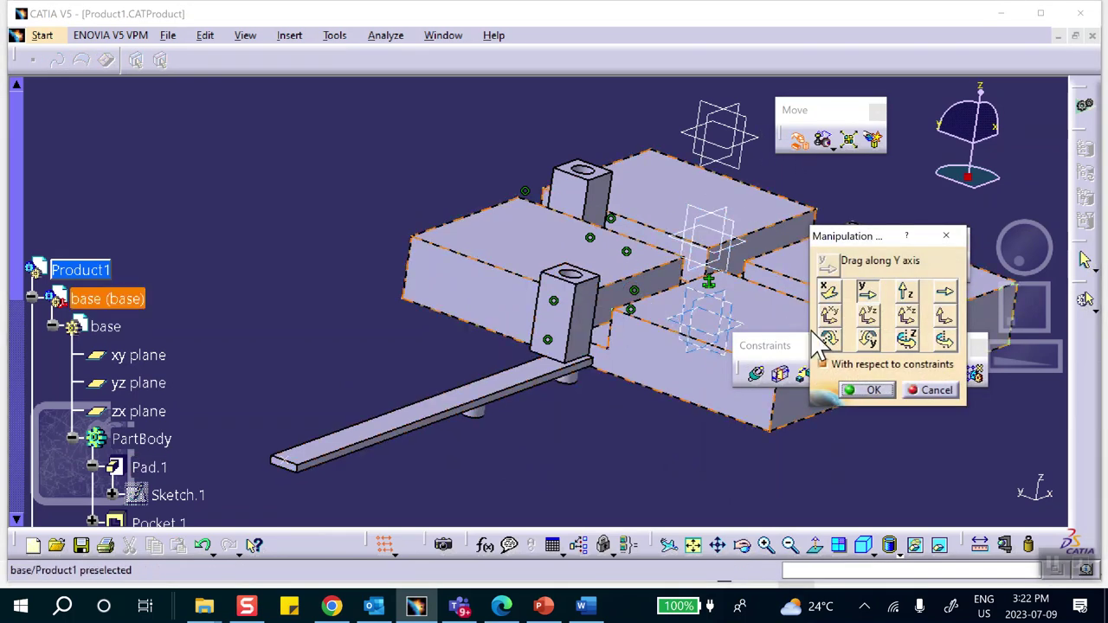
left_click(828, 291)
left_click_drag(616, 332, 671, 294)
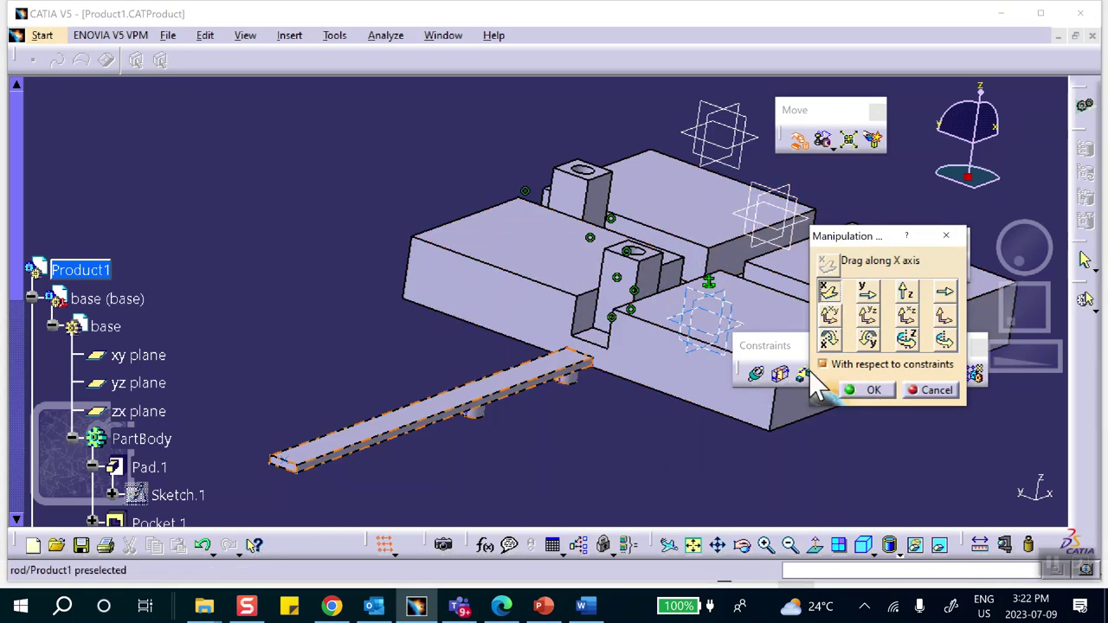
left_click(873, 391)
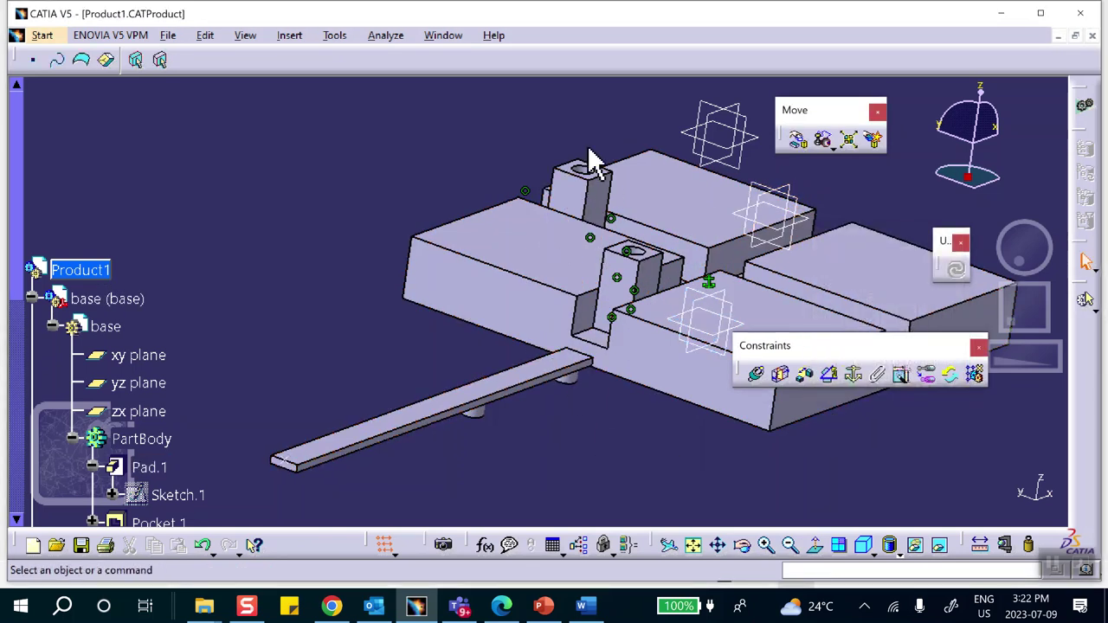
- Make the axis of the rod's end pin coincident with the hole axis of the first block
left_click(756, 374)
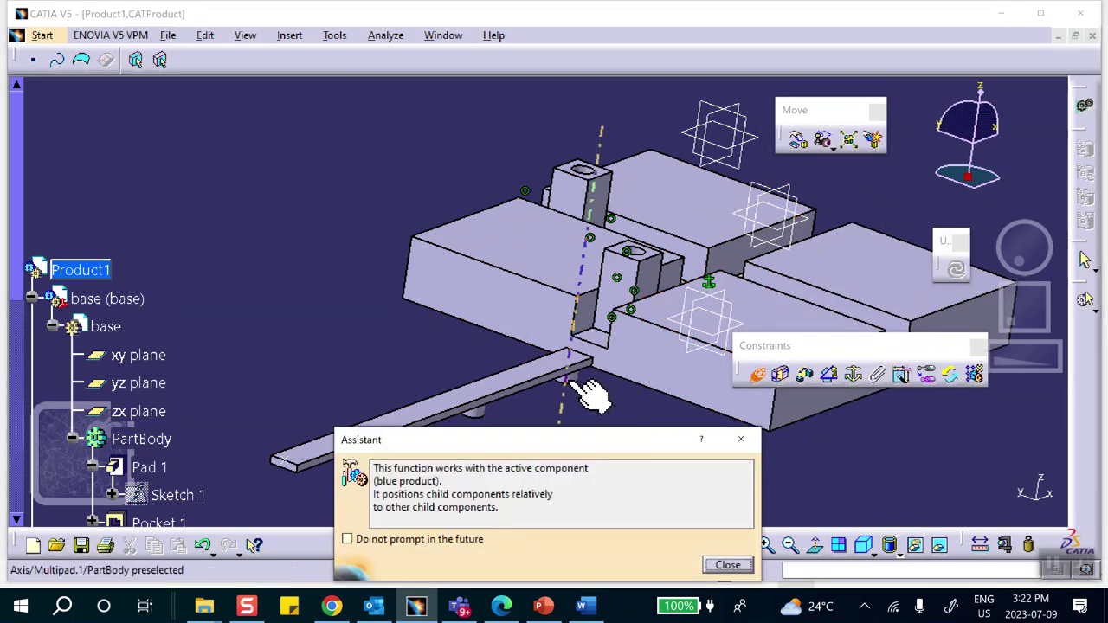
left_click(588, 394)
middle_click_drag(594, 180, 649, 203)
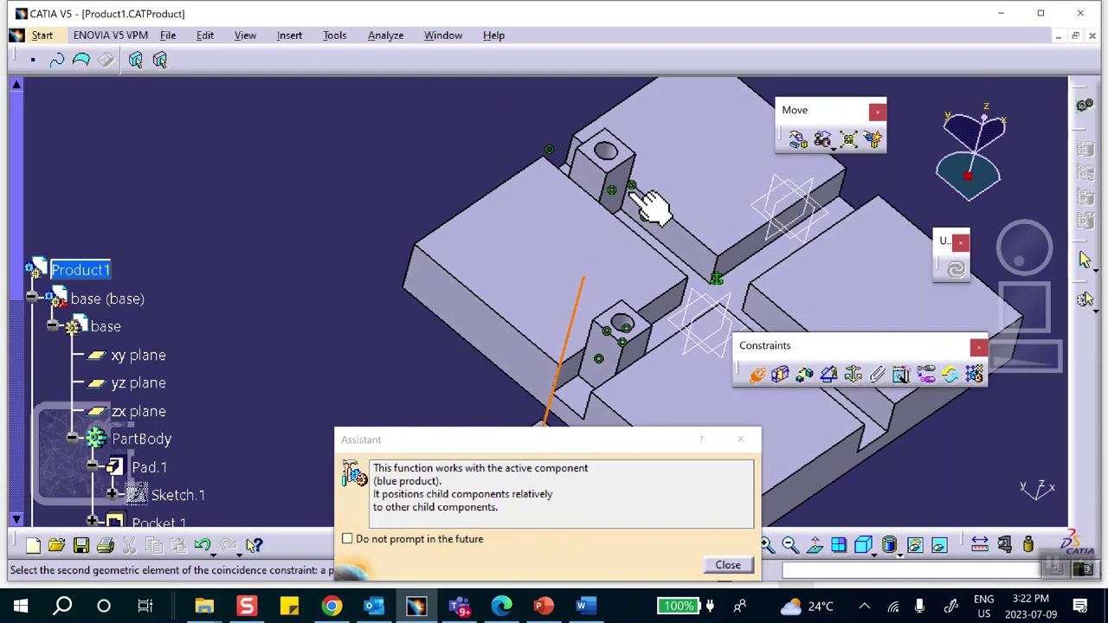
left_click(608, 154)
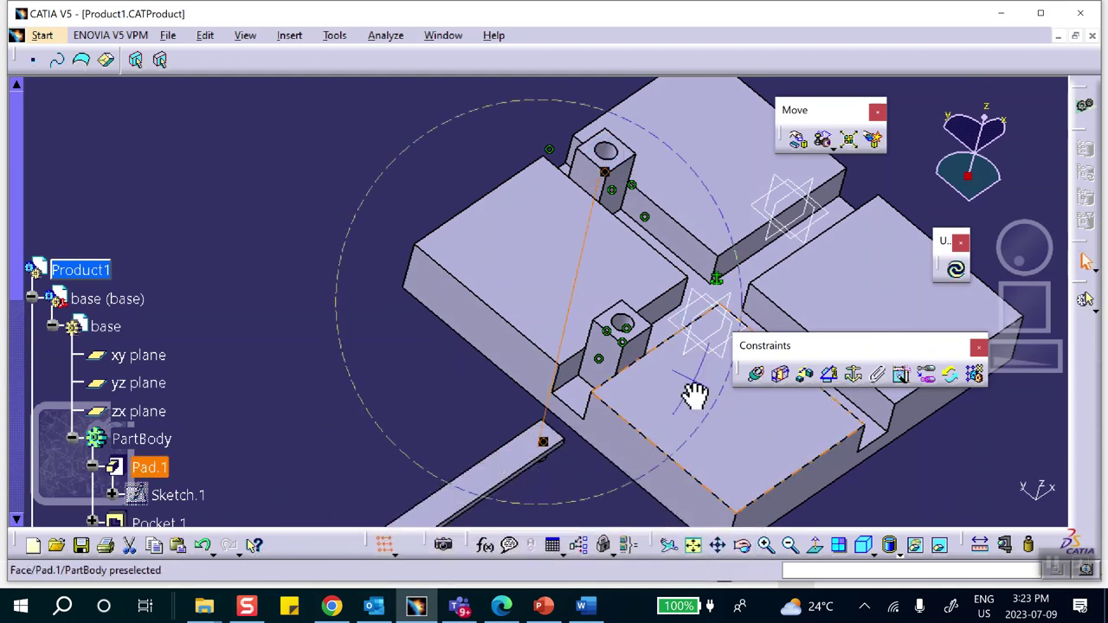
- Make the first block's top face coincident with the rod's underside in Opposite orientation, and update the assembly
middle_click_drag(695, 397, 710, 353)
left_click(755, 374)
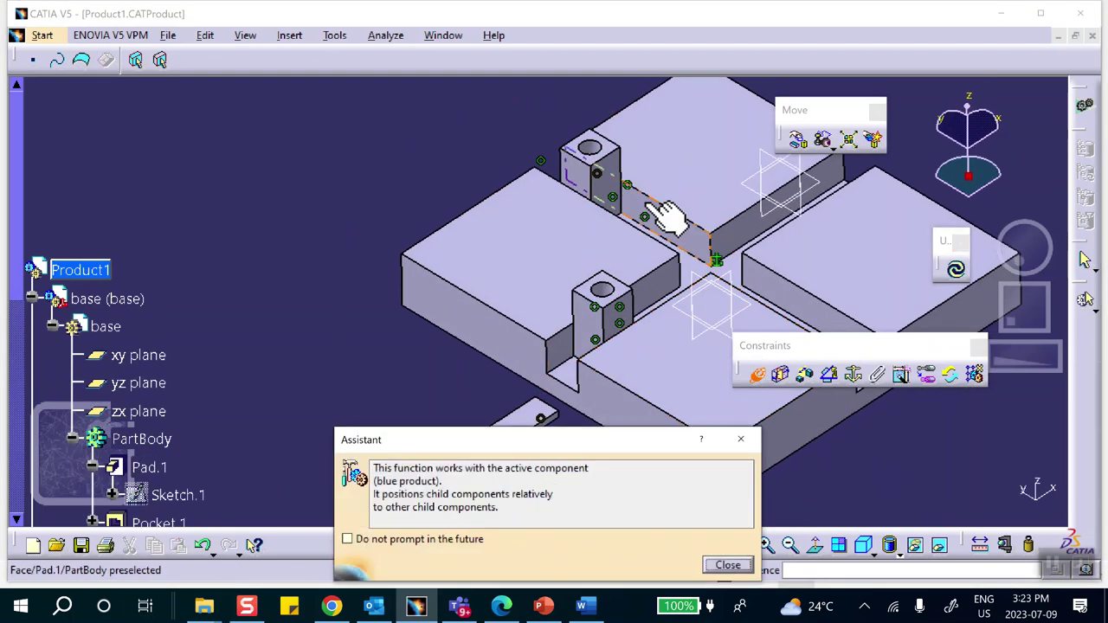
left_click(606, 152)
middle_click_drag(623, 306, 507, 271)
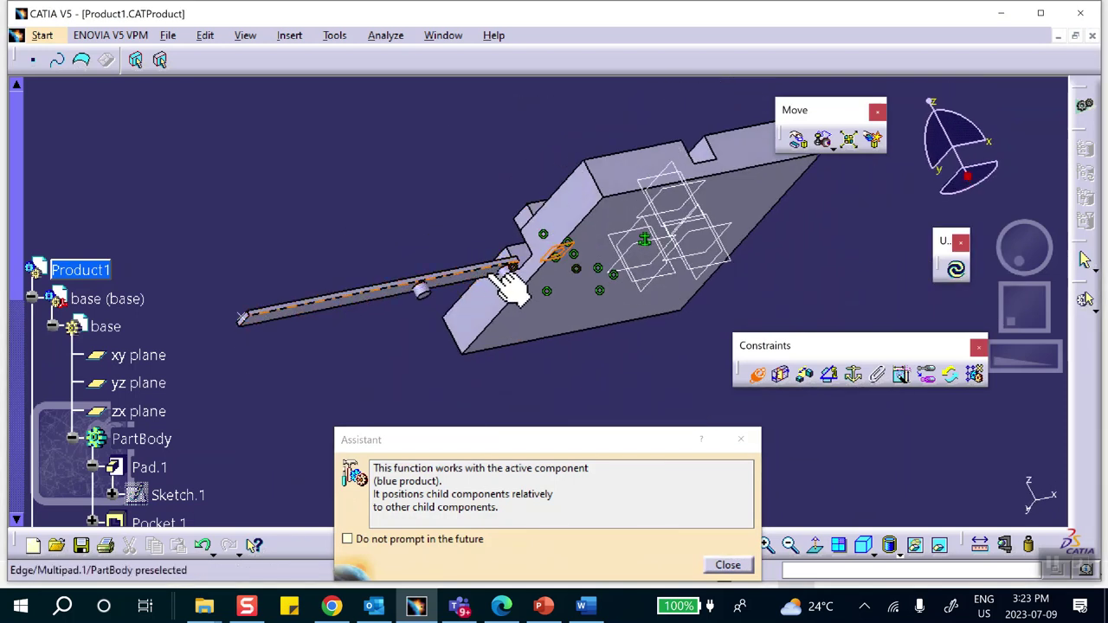
middle_click_drag(485, 277, 494, 217)
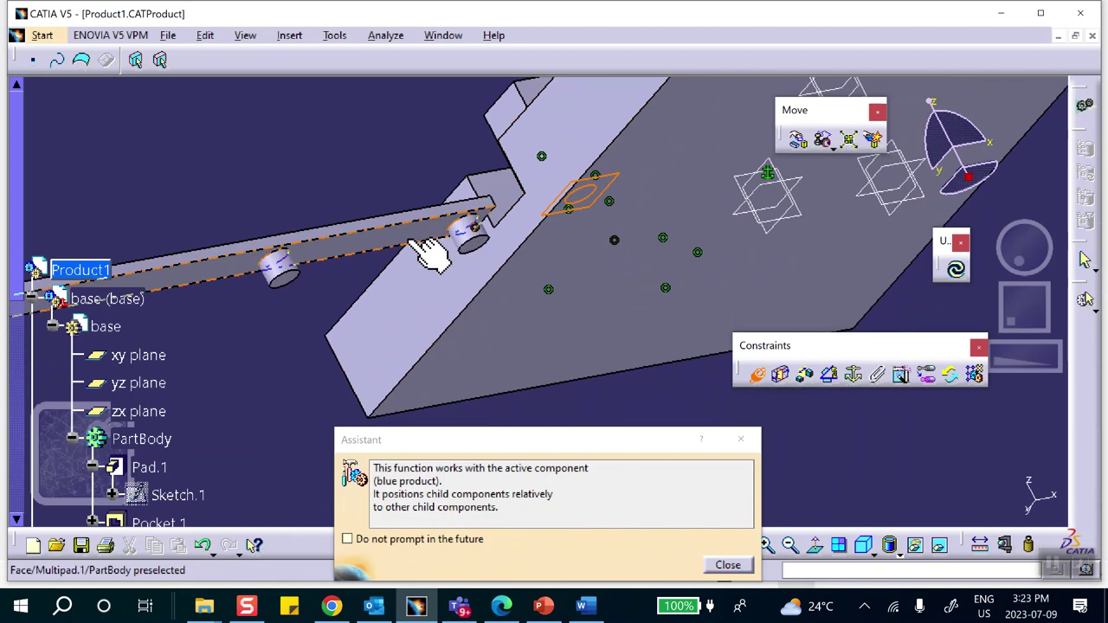
left_click(427, 251)
left_click(934, 455)
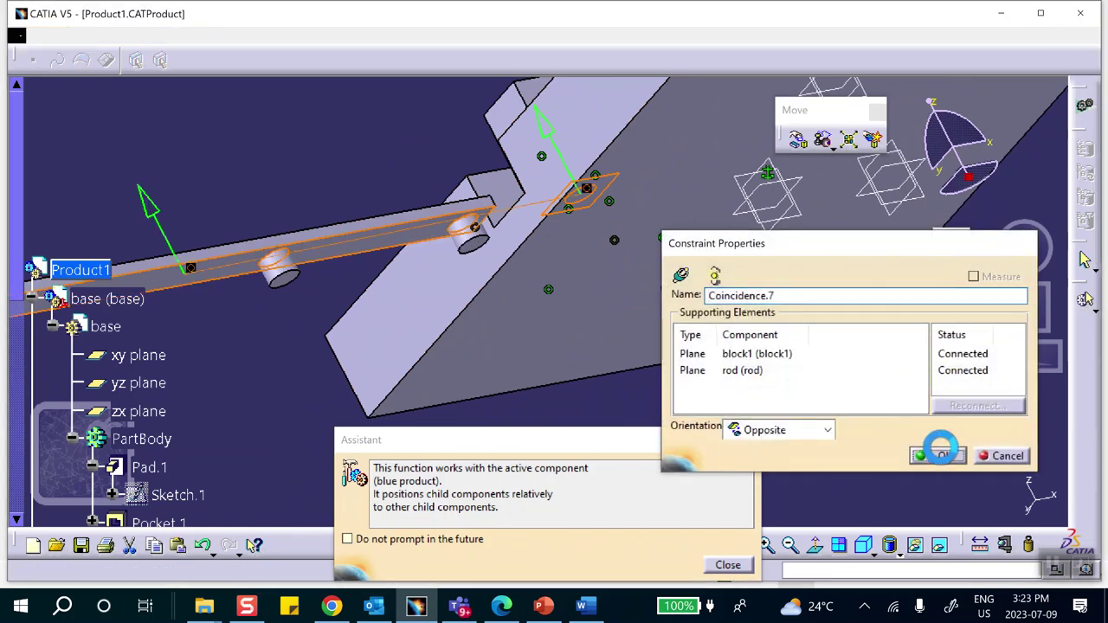
left_click(956, 272)
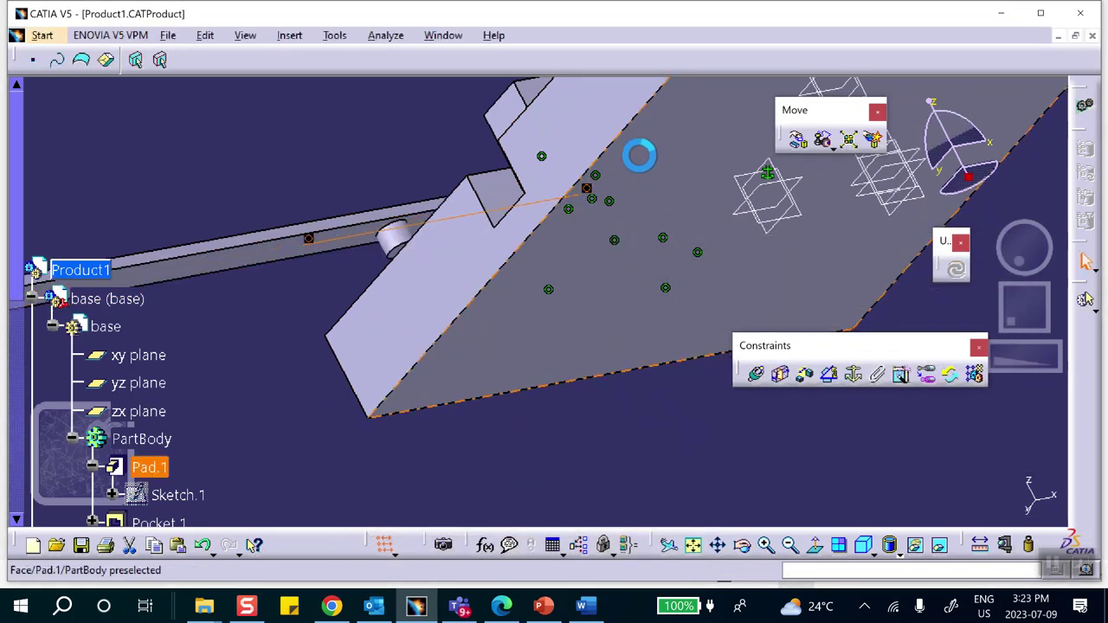
- Make the second block's hole axis coincident with the rod's middle pin axis, and update the assembly
middle_click_drag(633, 152, 535, 318)
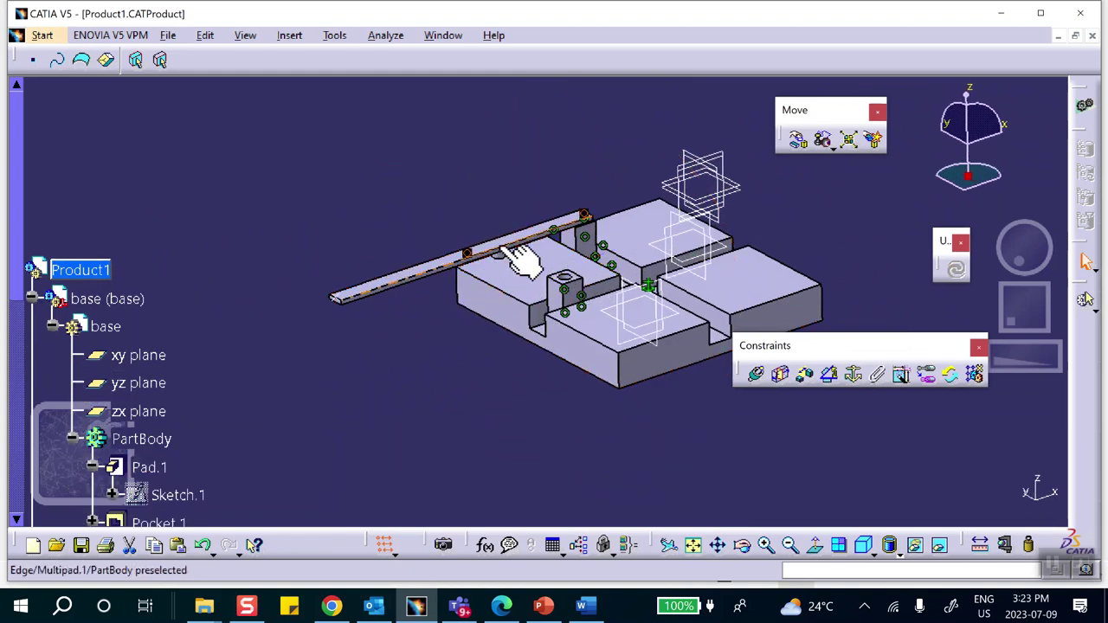
middle_click(581, 272)
scroll(571, 203, "up", 3)
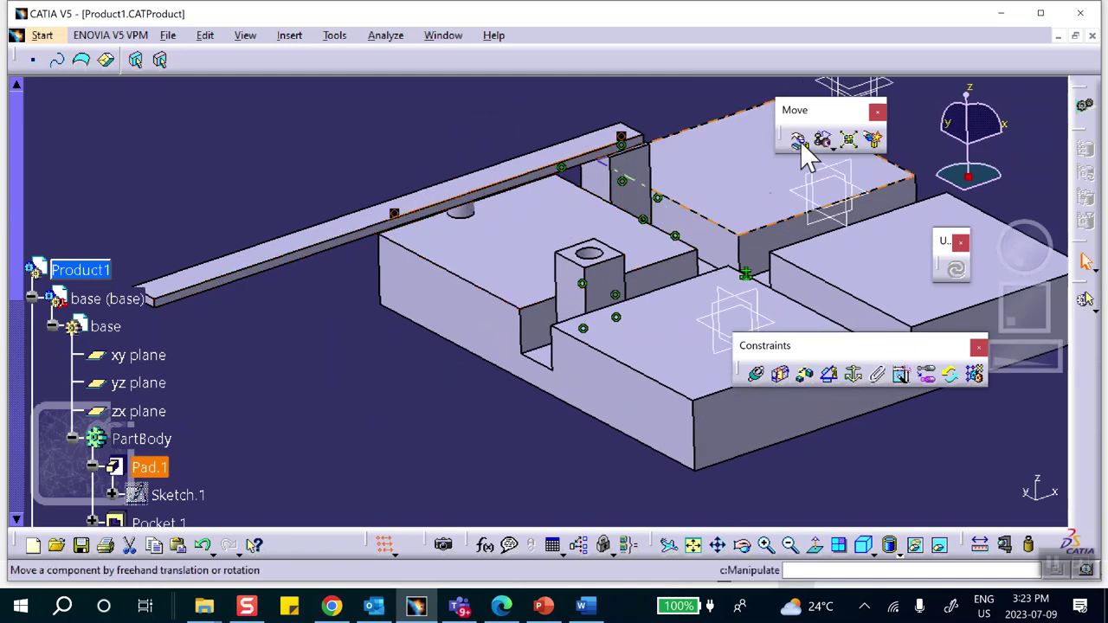
left_click(755, 374)
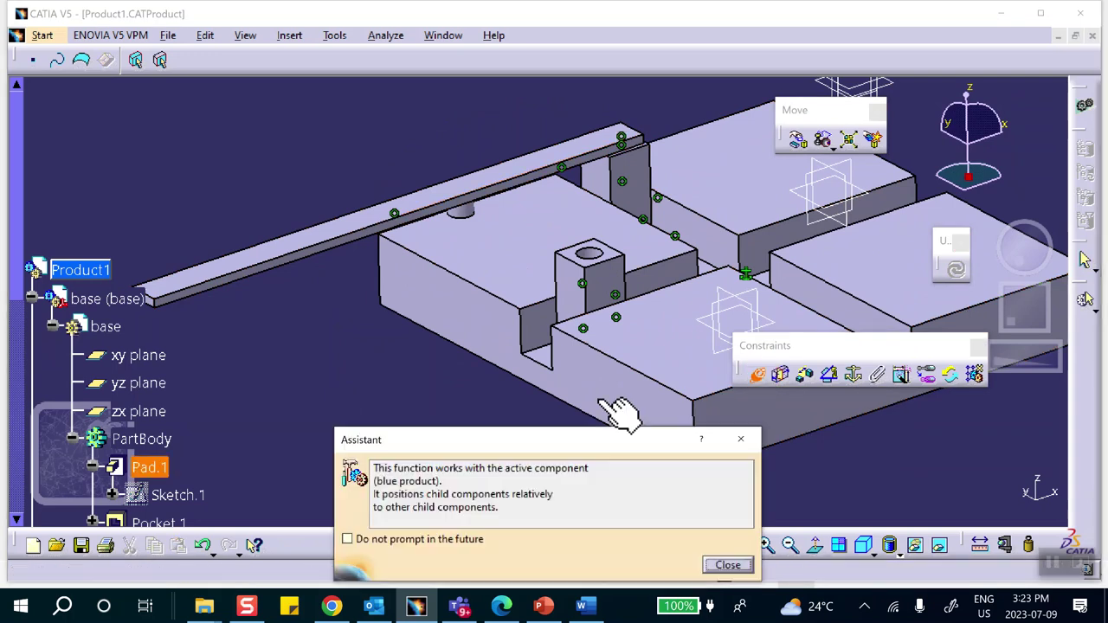
middle_click_drag(631, 358, 606, 297)
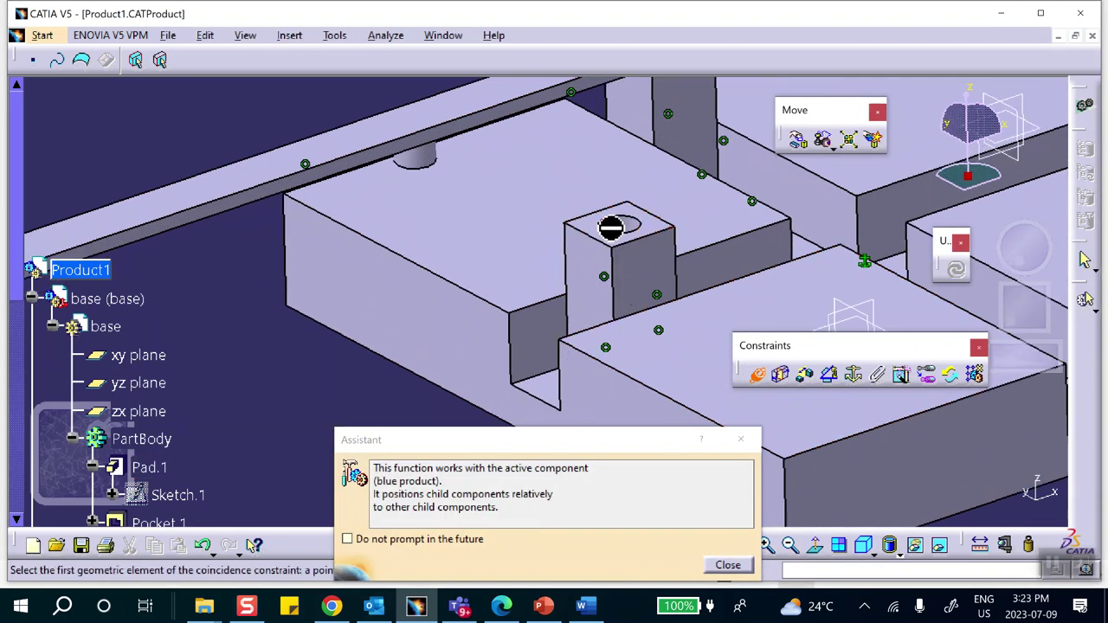
left_click(631, 238)
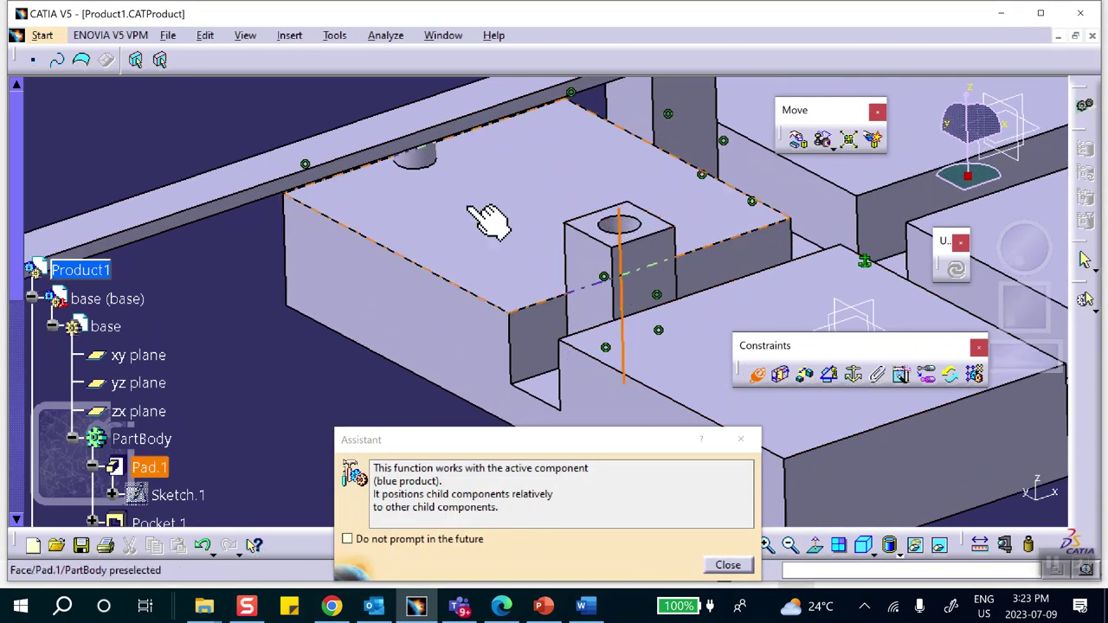
left_click(412, 157)
left_click(962, 270)
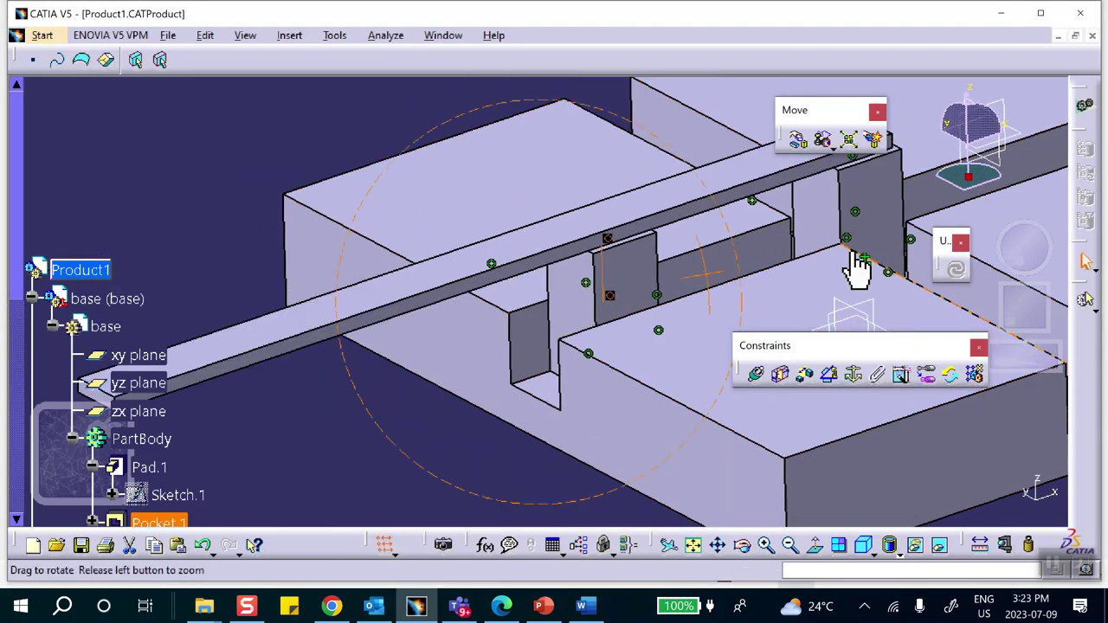
- Save the constrained product assembly
middle_click_drag(853, 248, 804, 383, "ctrl")
middle_click_drag(653, 404, 497, 378)
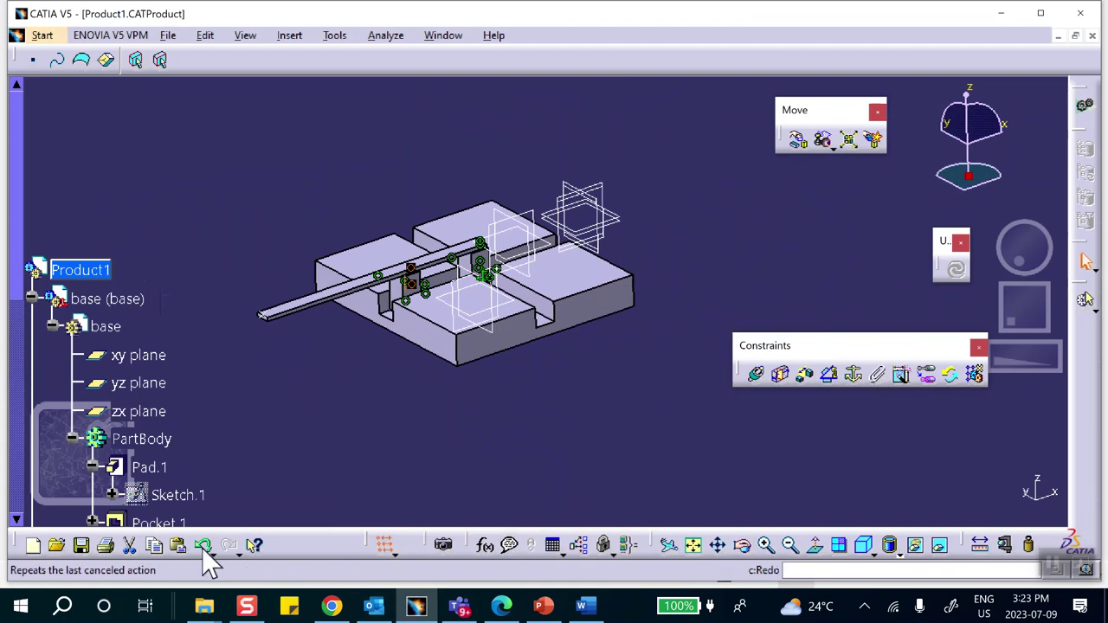
left_click(82, 545)
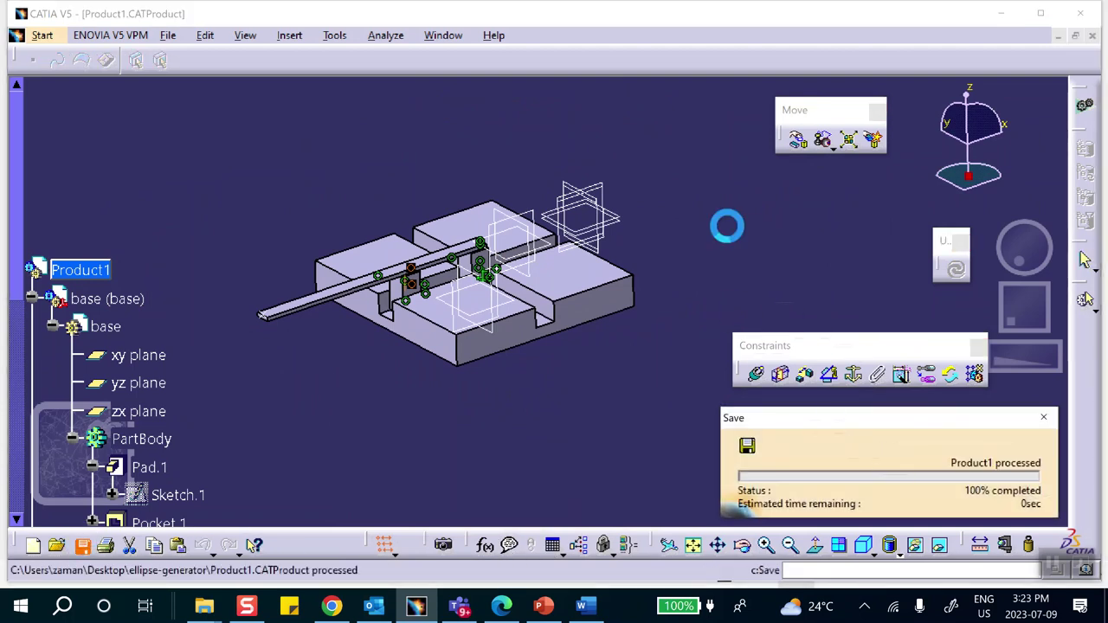
- Try to rotate the rod around a vertical edge of the first block, with respect to constraints
left_click(800, 141)
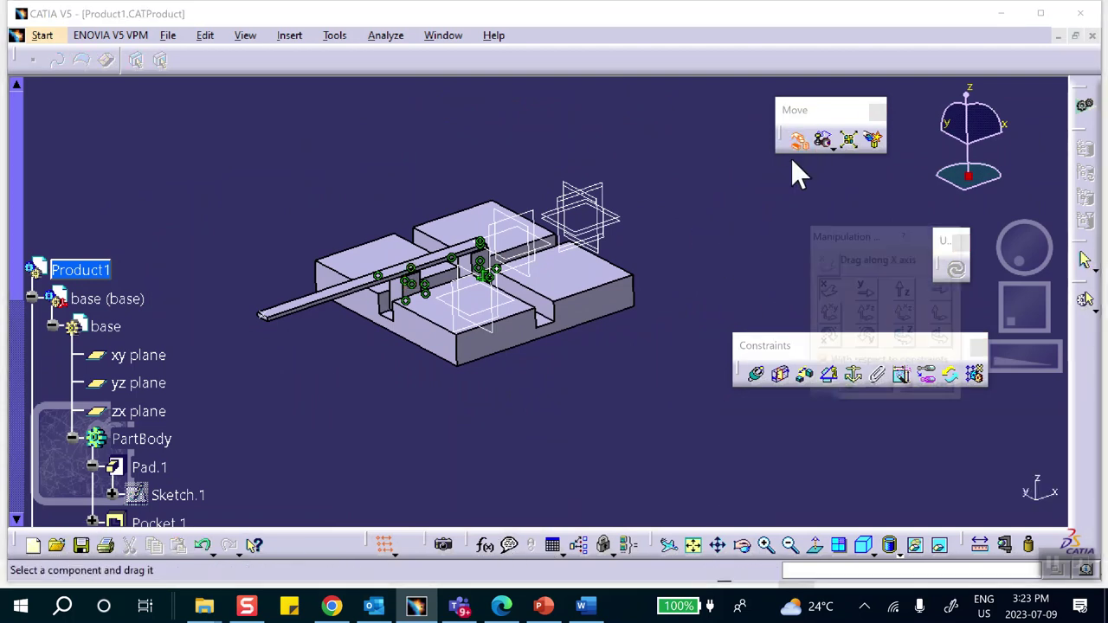
left_click(943, 342)
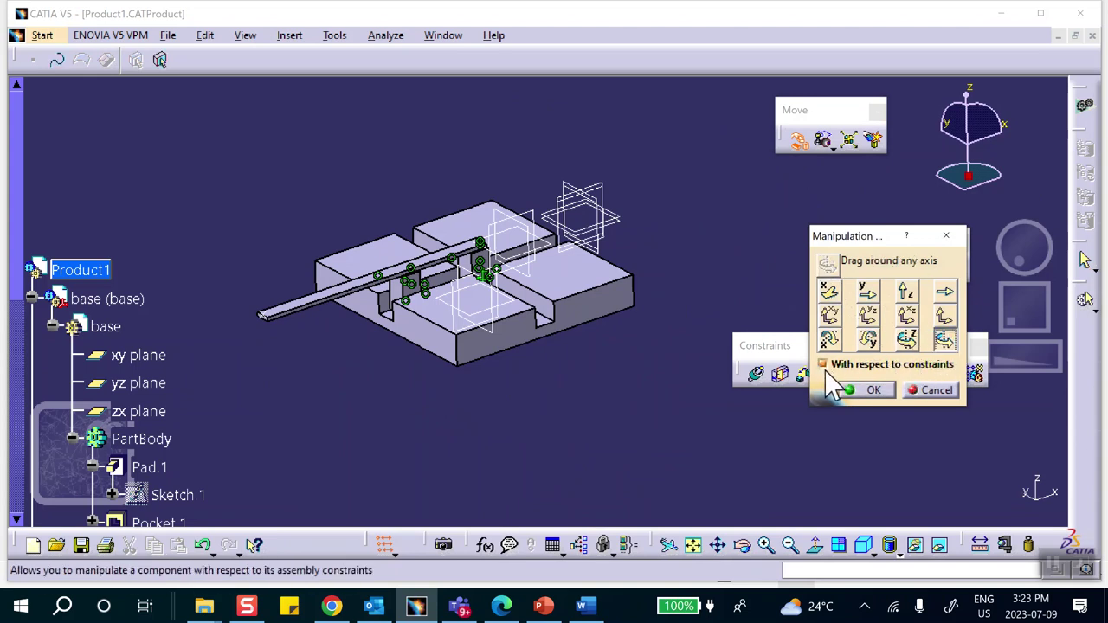
middle_click_drag(650, 292, 411, 195)
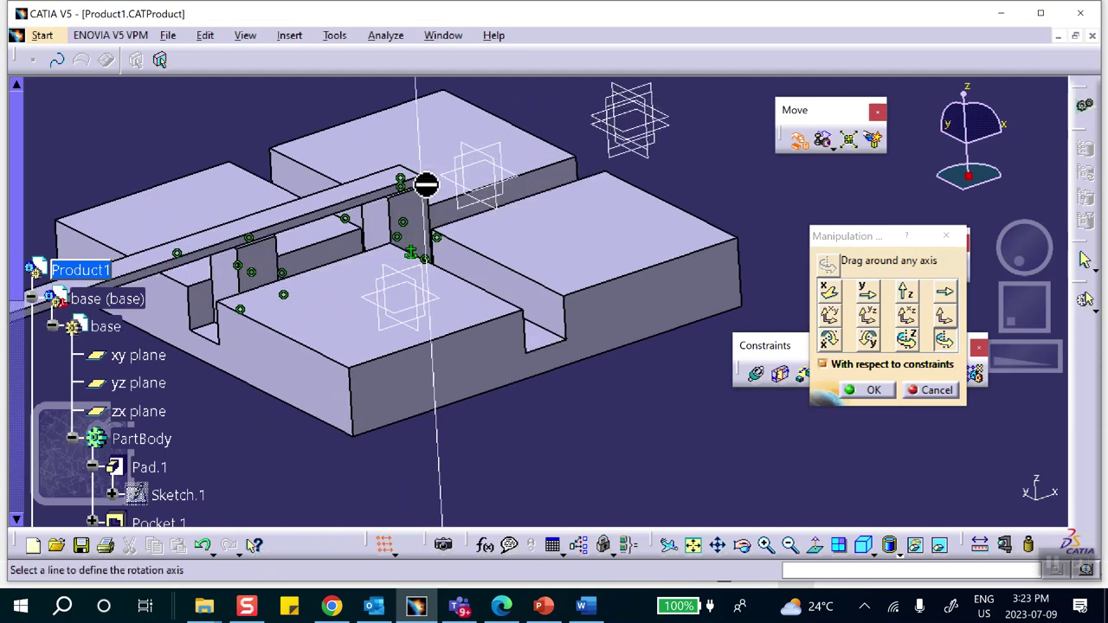
left_click(430, 235)
left_click_drag(289, 238, 372, 285)
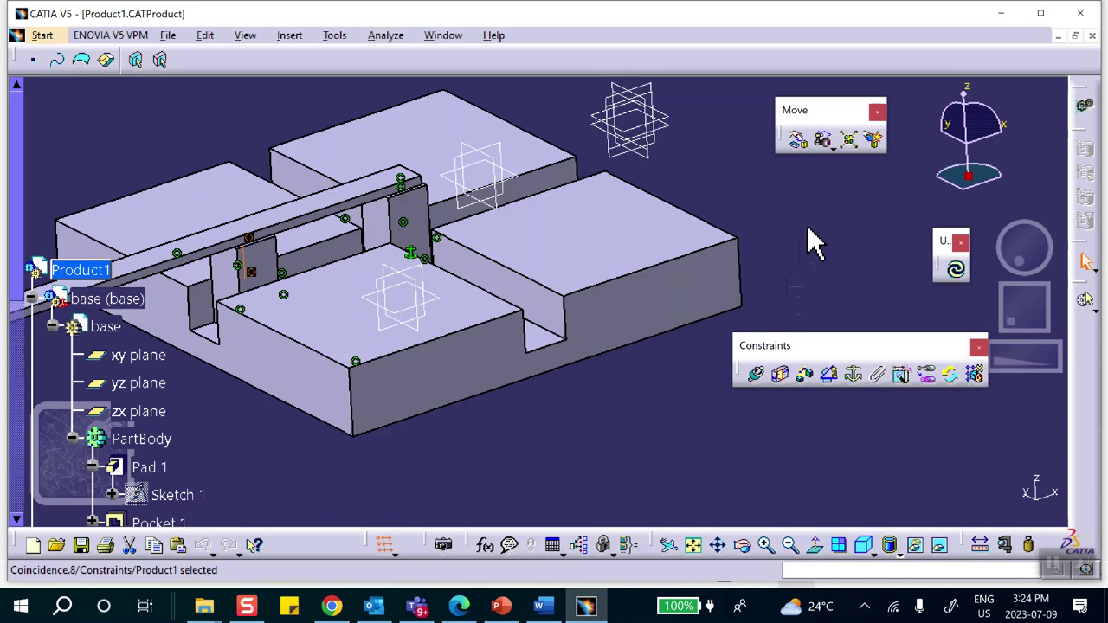
- Switch the assembly to the DMU Kinematics workbench
left_click(42, 35)
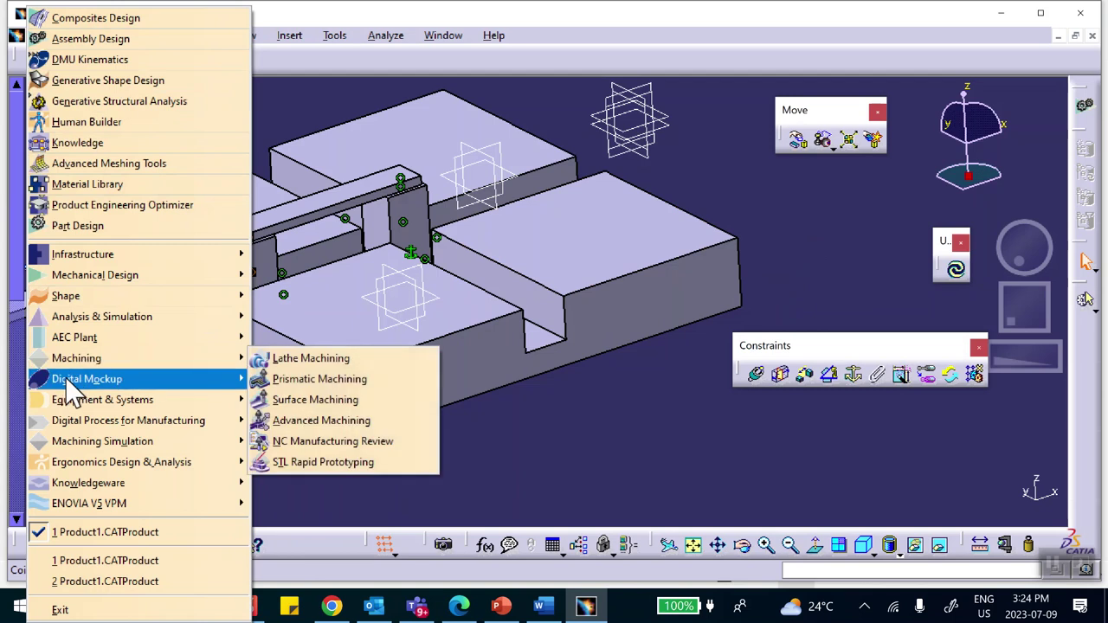
mouse_move(186, 379)
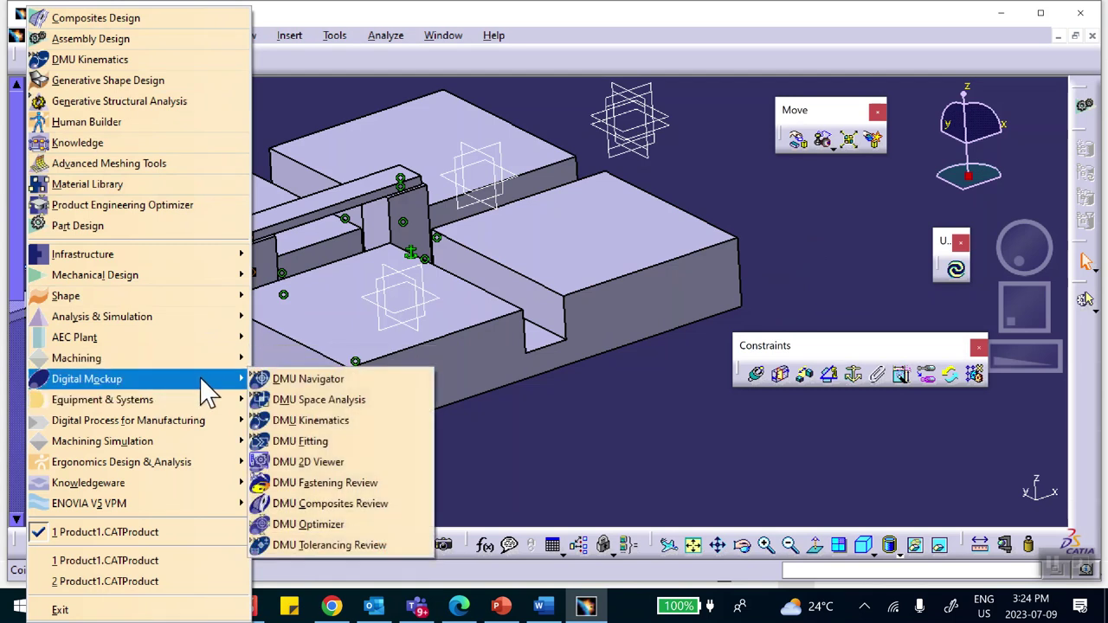
left_click(316, 424)
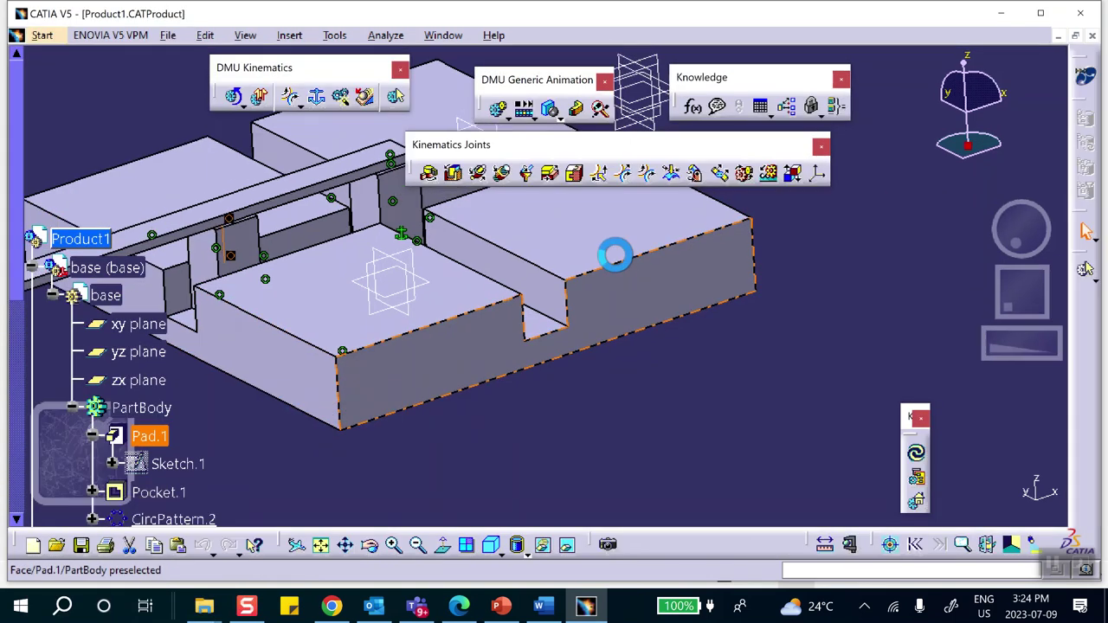
- Create a new mechanism with the default name and auto-create its joints from the assembly constraints
left_click(343, 97)
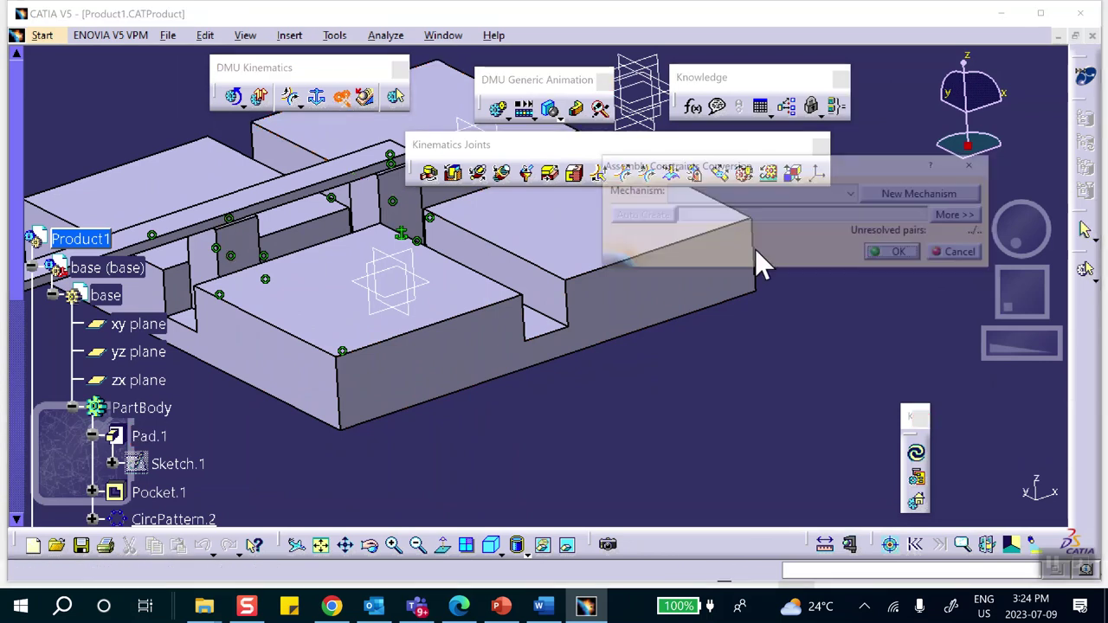
left_click(917, 186)
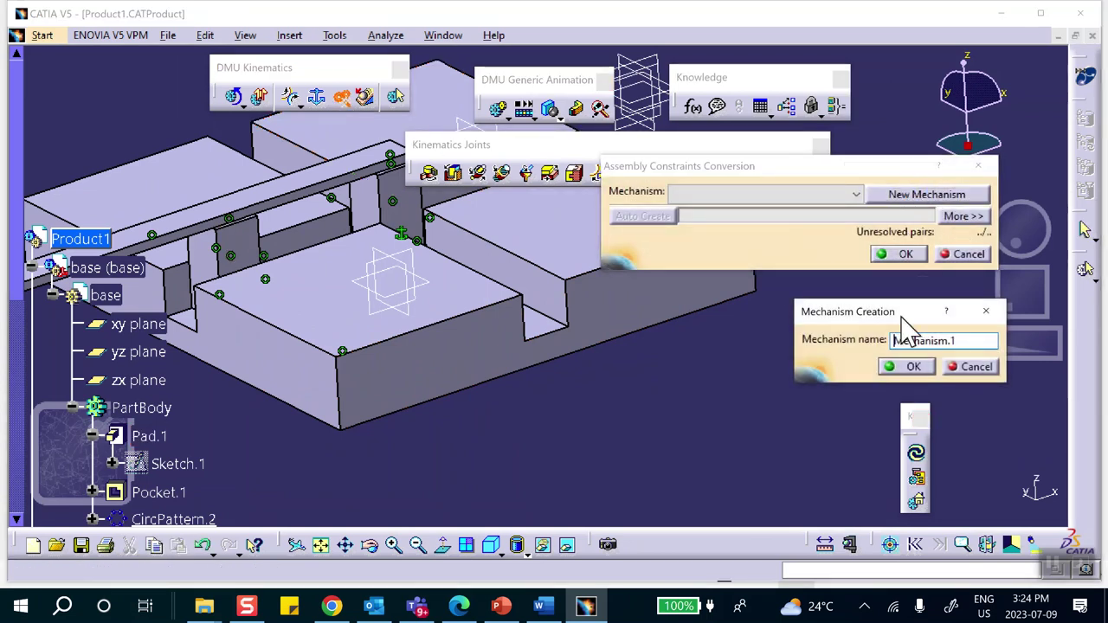
left_click(920, 366)
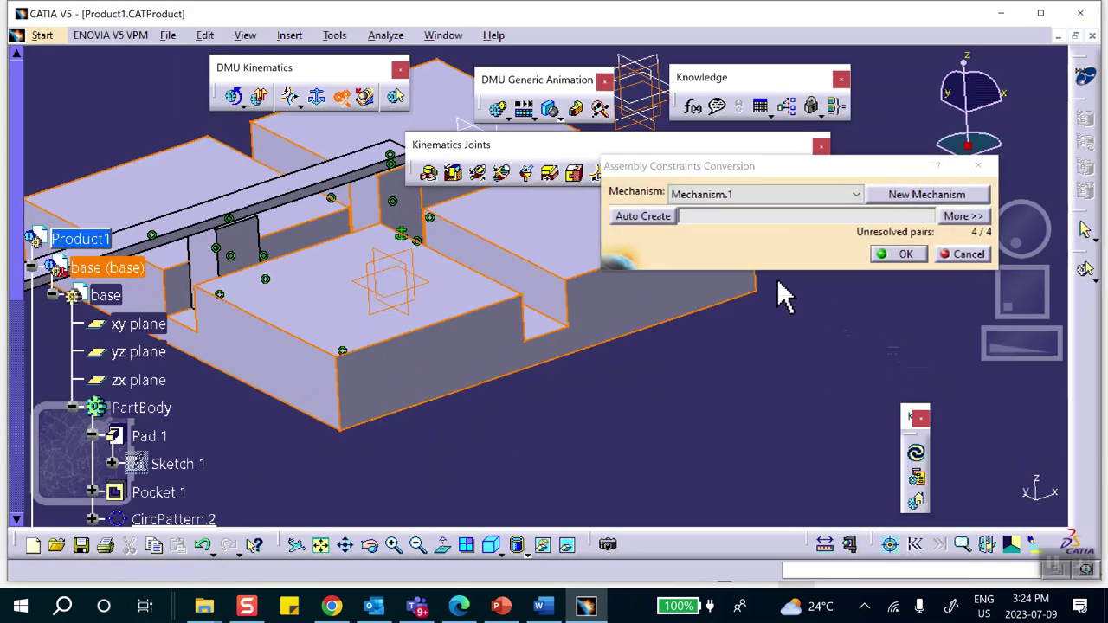
left_click(642, 218)
left_click(902, 255)
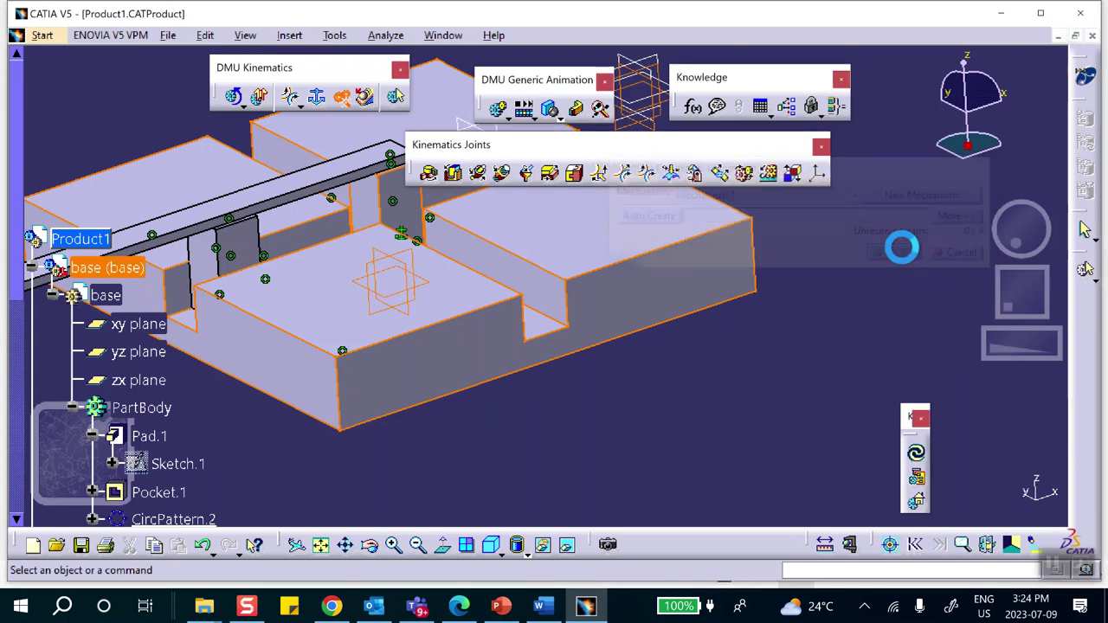
- Expand Mechanism.1 in the specification tree down to its list of joints
middle_click_drag(688, 271, 775, 368)
scroll(44, 229, "down", 5)
scroll(207, 220, "down", 7)
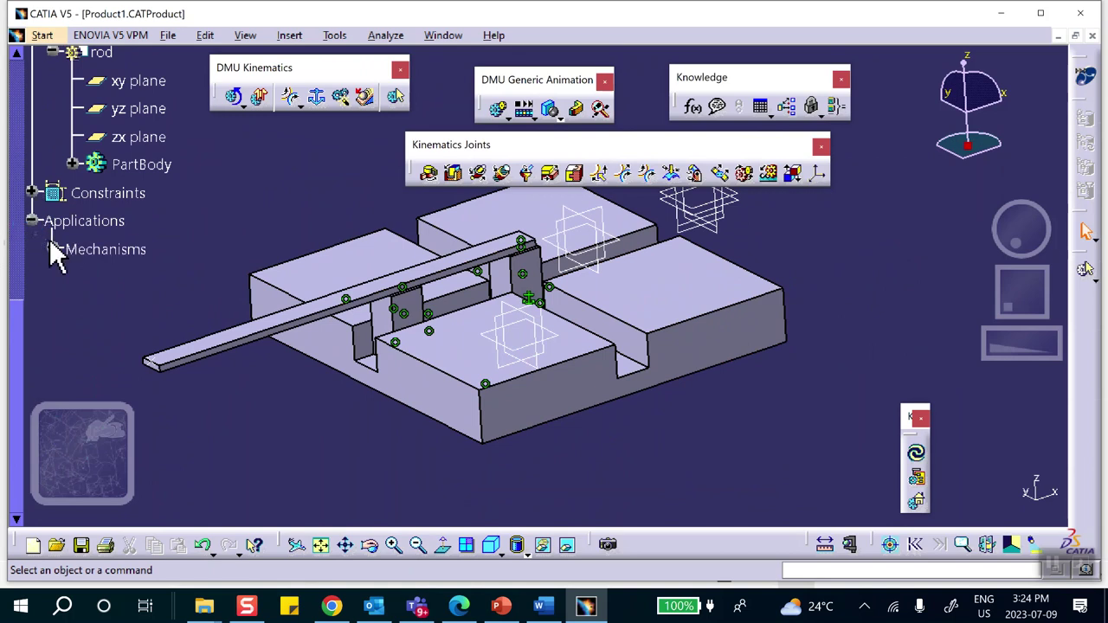
left_click(73, 277)
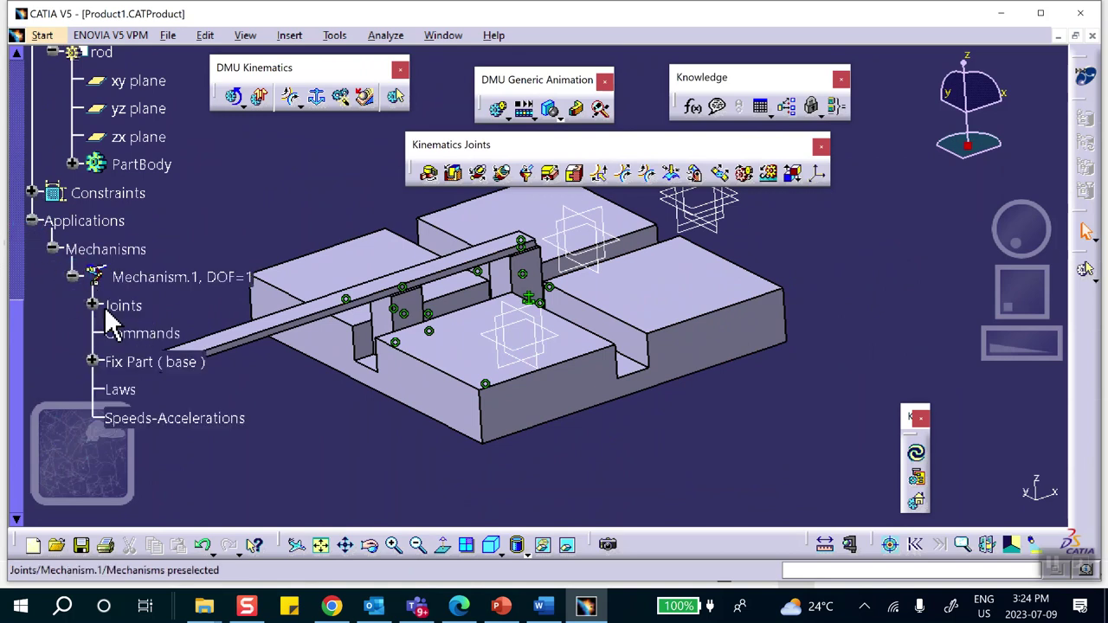
left_click(93, 304)
middle_click_drag(291, 384, 437, 358)
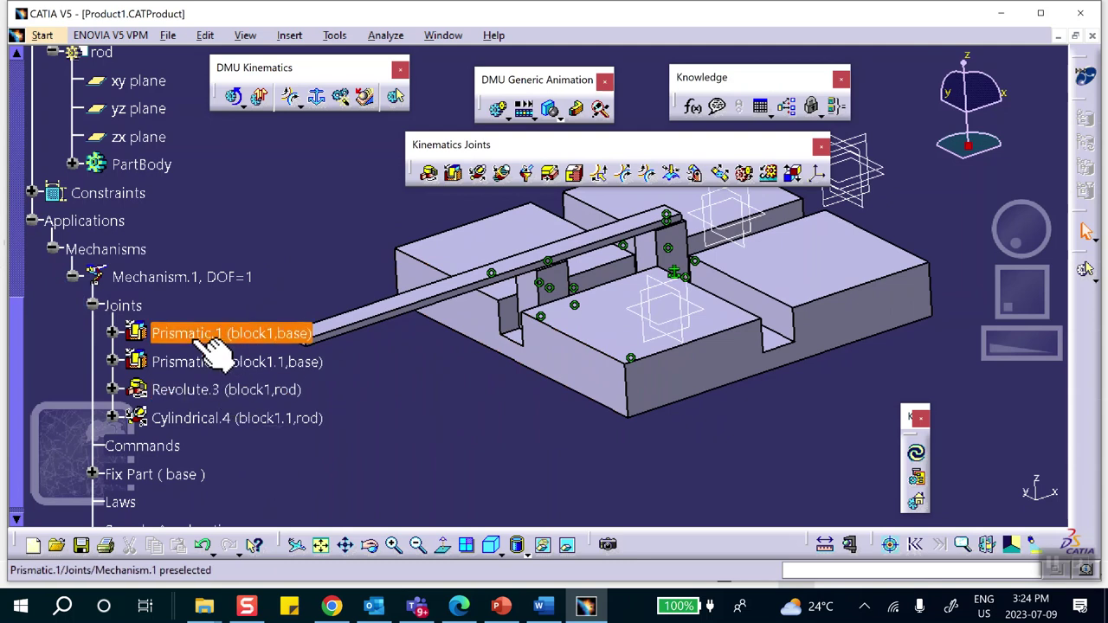
- Make the revolute joint between block1 and the rod angle driven with a lower limit of 0 deg
double_click(190, 389)
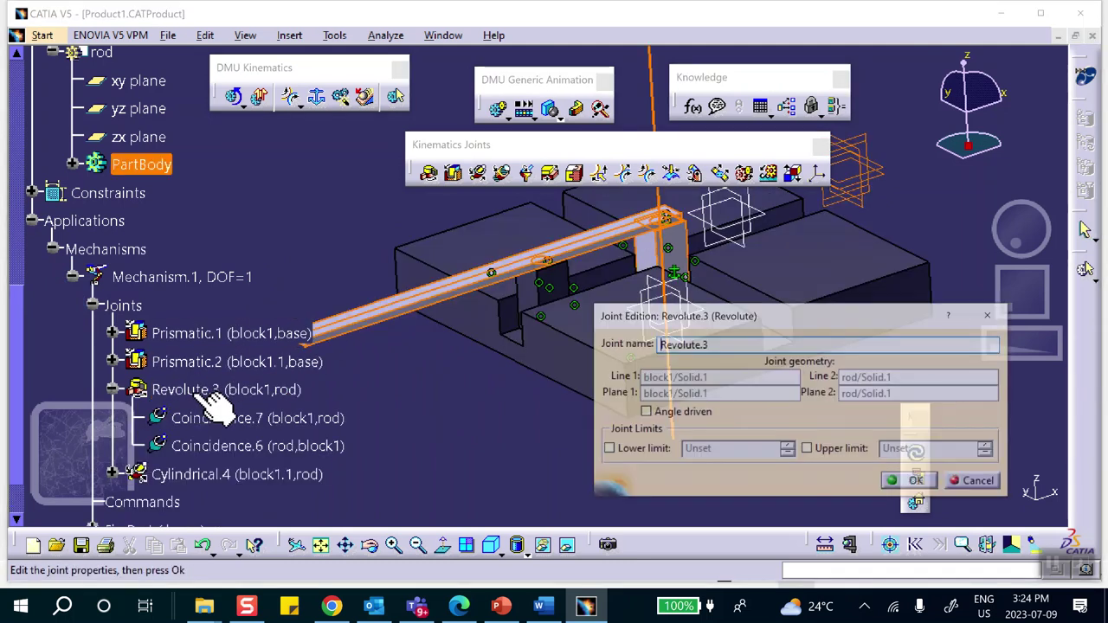
left_click(646, 413)
left_click(718, 449)
double_click(736, 449)
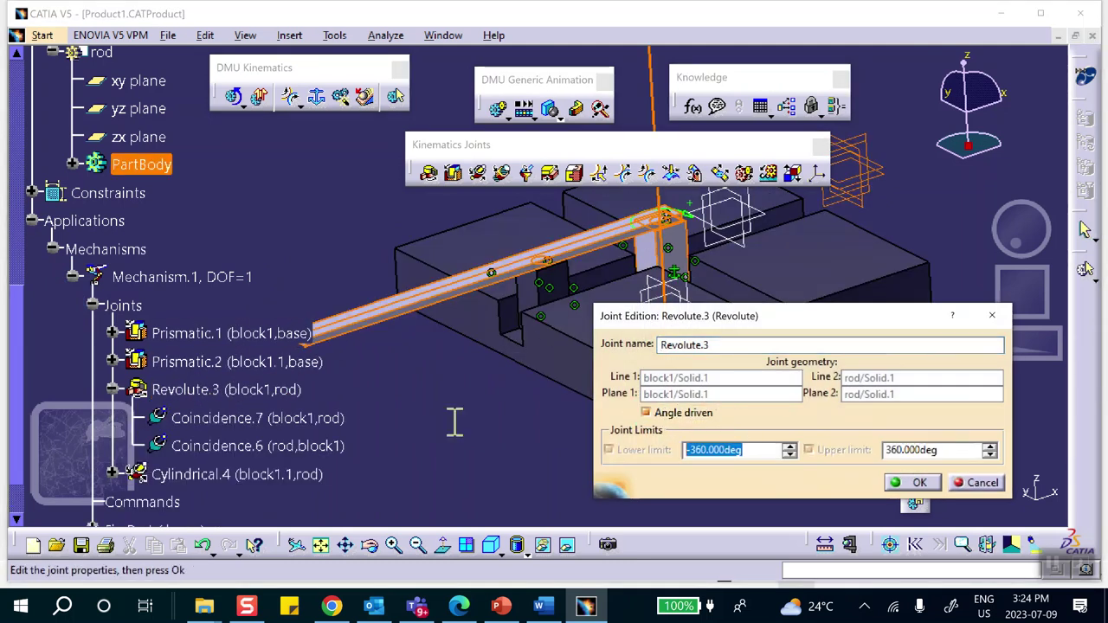
type("0")
left_click(919, 482)
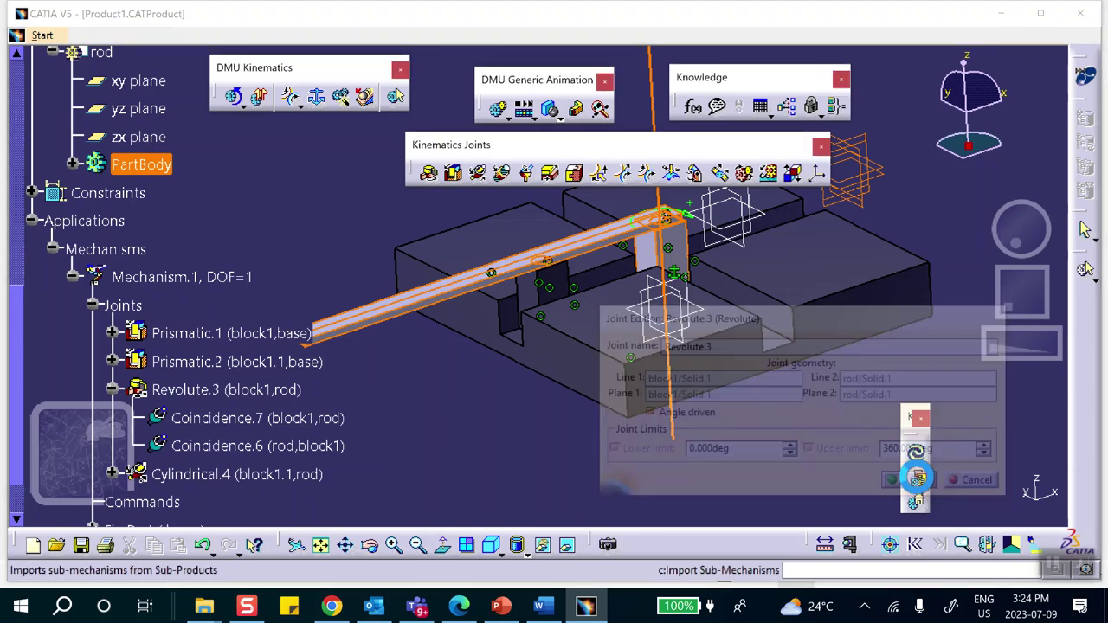
left_click(617, 340)
middle_click_drag(371, 210, 348, 230)
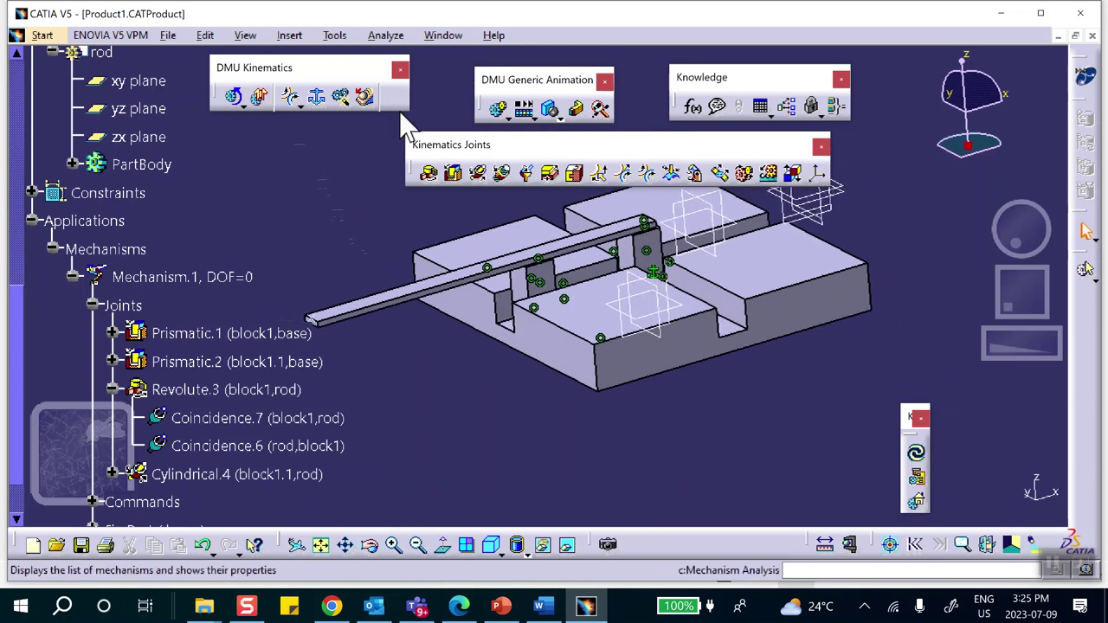
left_click(500, 110)
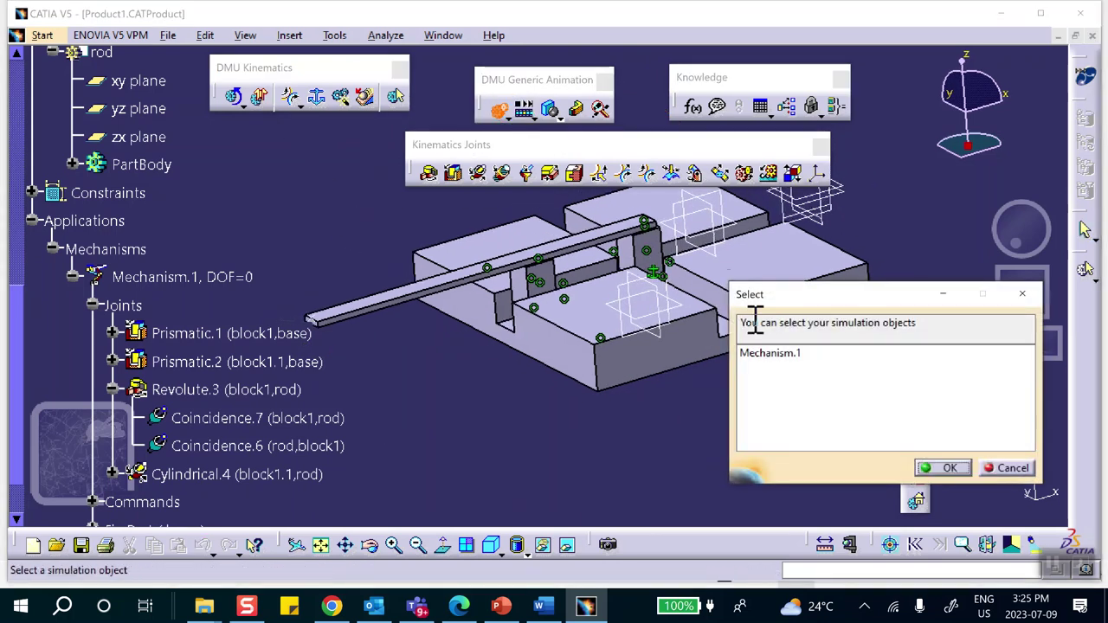
left_click(943, 471)
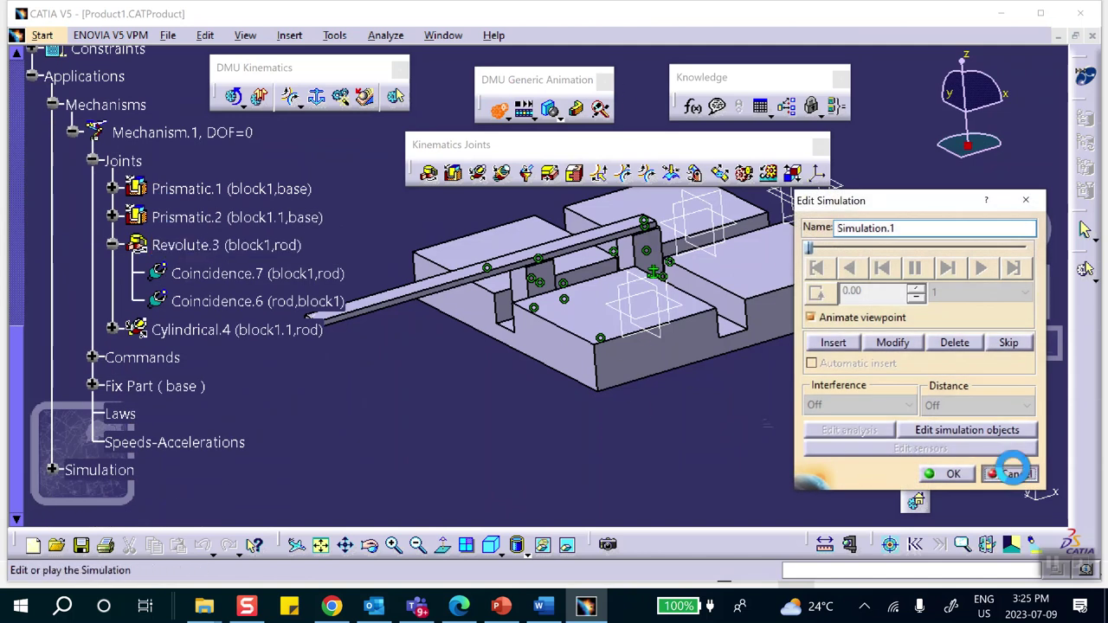
left_click(1012, 472)
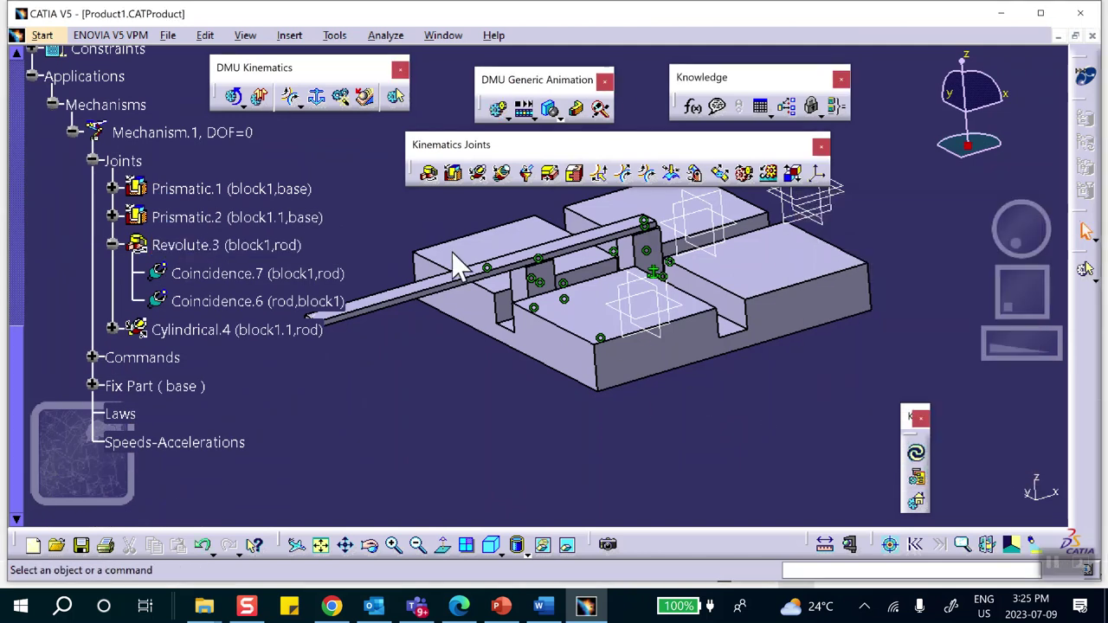
- Test the mechanism's motion by sweeping Command.1 from 0 towards 360 in a simulation with commands
left_click(236, 97)
left_click_drag(823, 119, 897, 120)
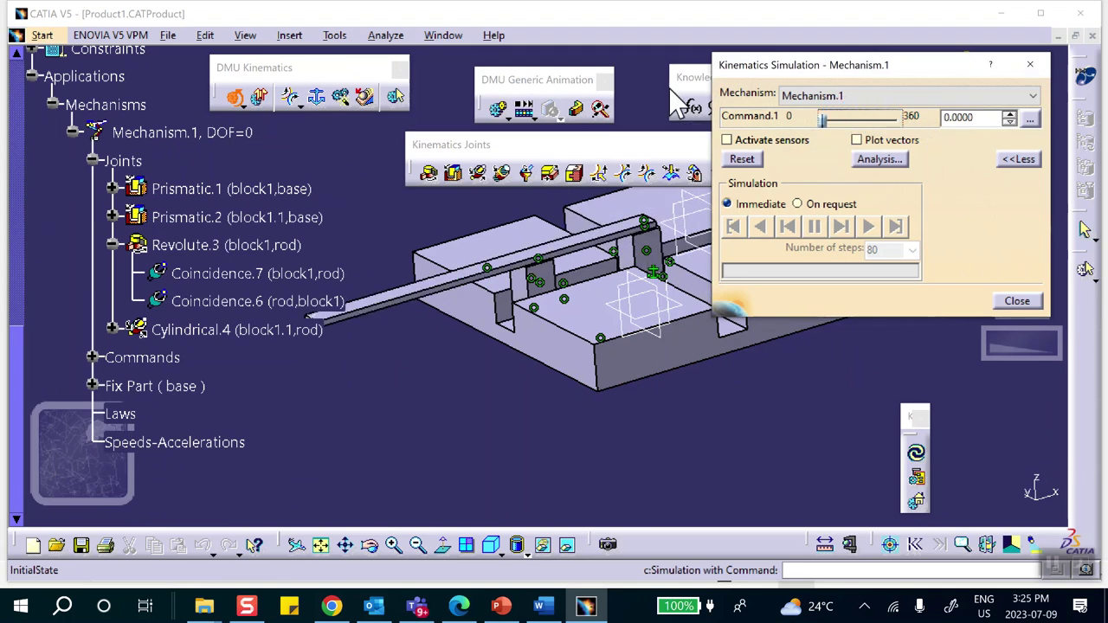
left_click(1016, 301)
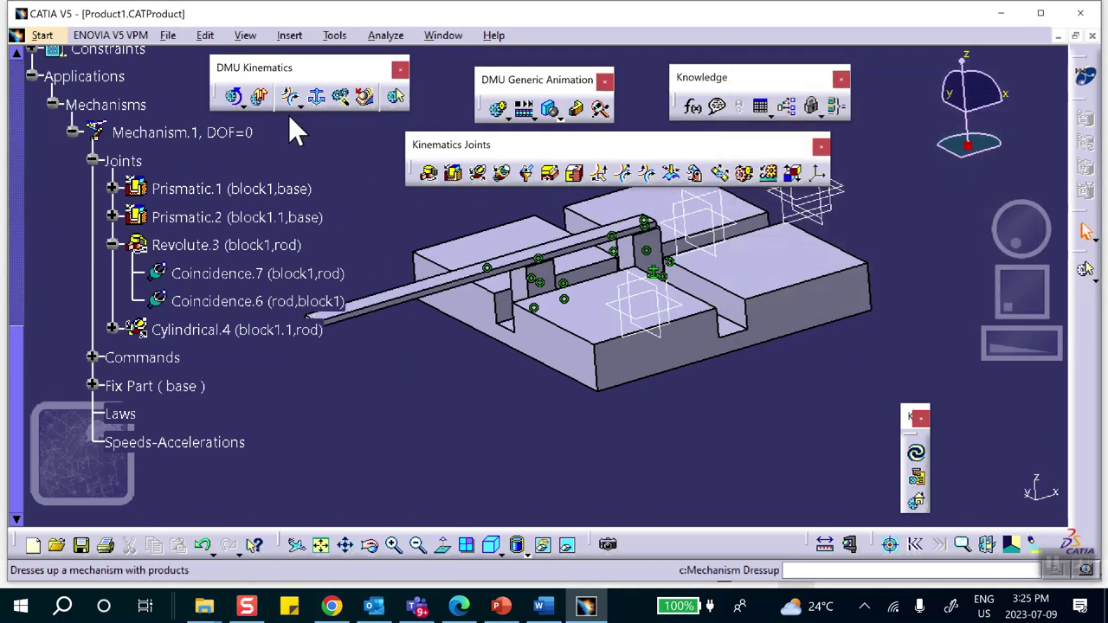
- Create a simulation of Mechanism.1 and insert a shot with Command.1 at 360 degrees
left_click(500, 110)
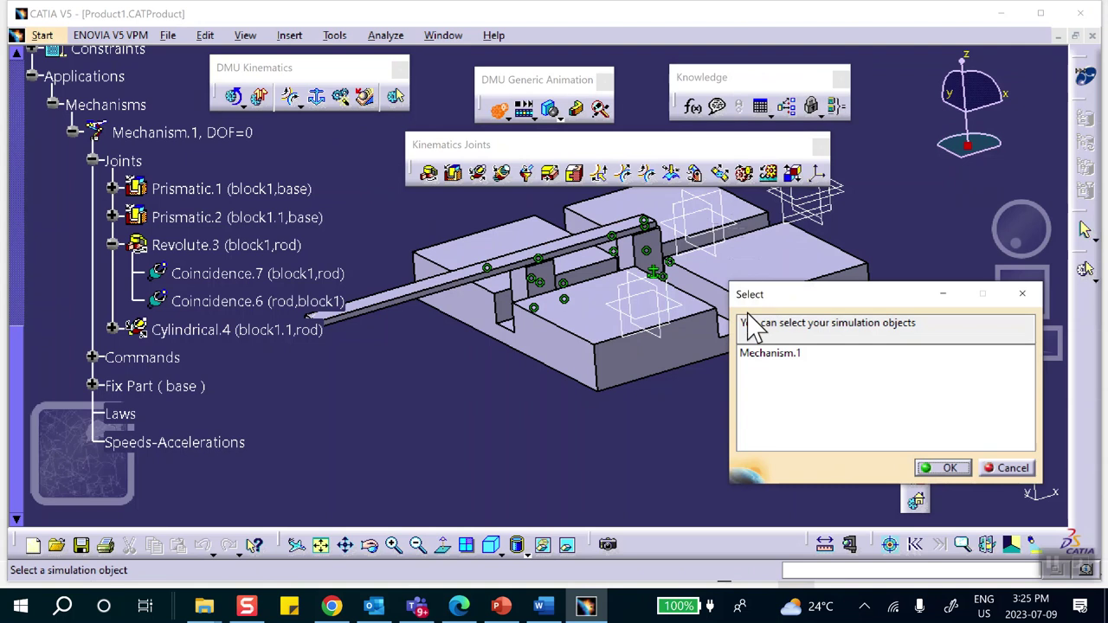
left_click(766, 353)
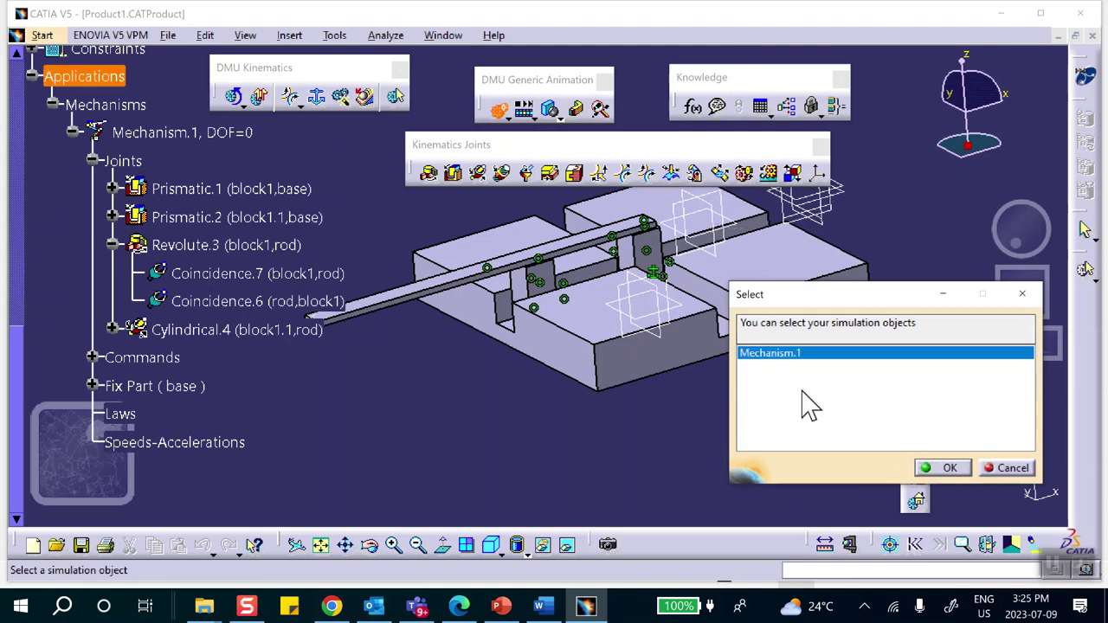
left_click(941, 468)
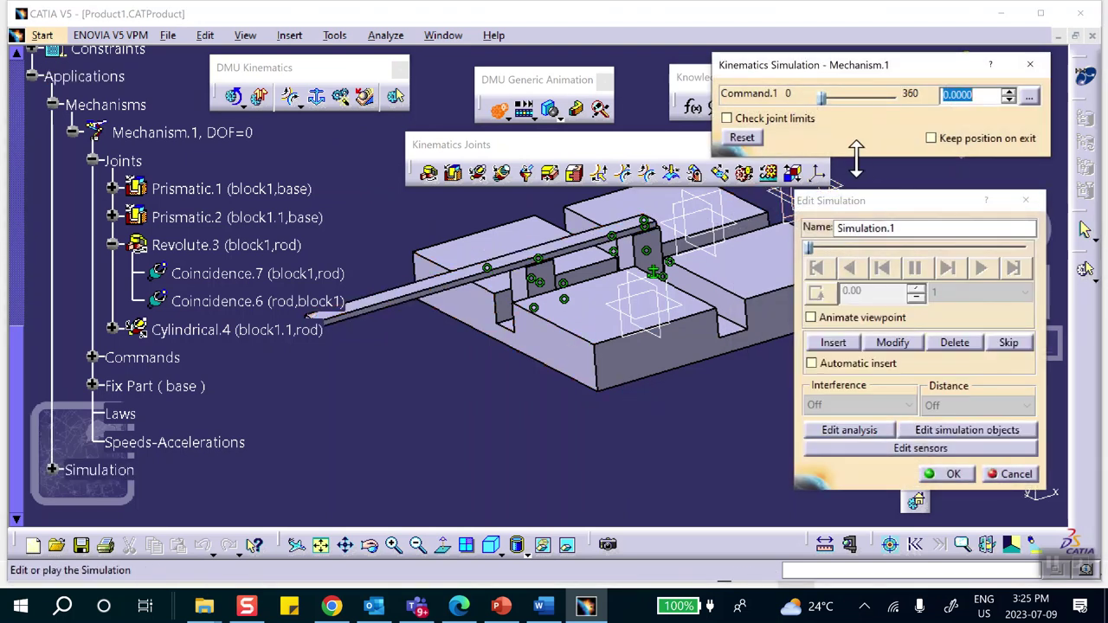
left_click_drag(823, 98, 900, 96)
left_click(831, 343)
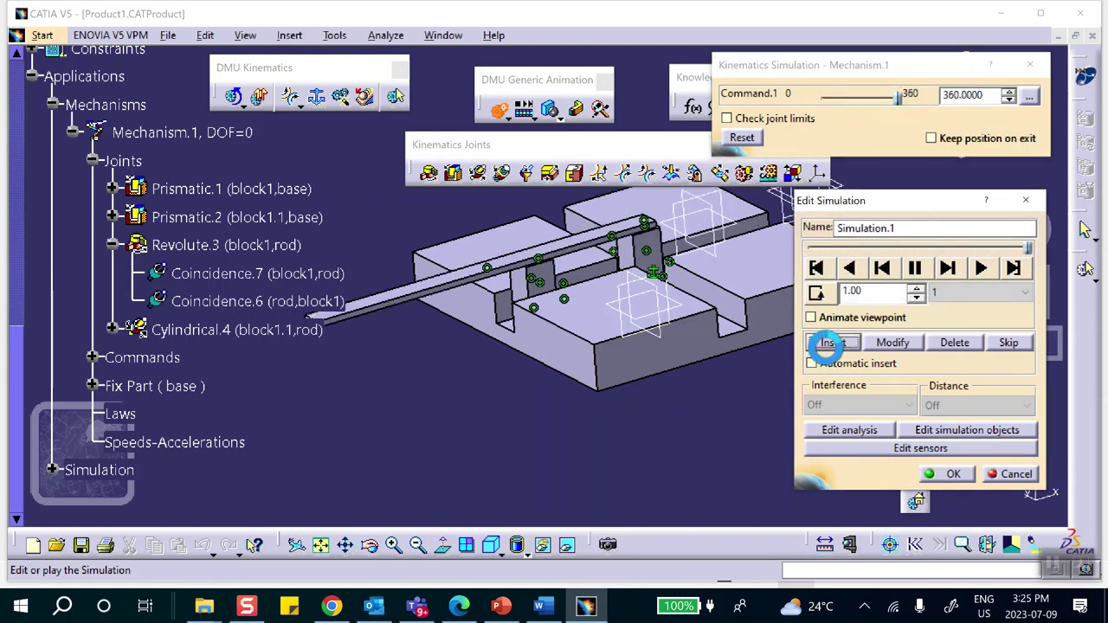
- Play the simulation in a loop at a 0.04 step, reset the mechanism and accept the simulation
left_click(815, 268)
left_click(970, 292)
left_click(939, 348)
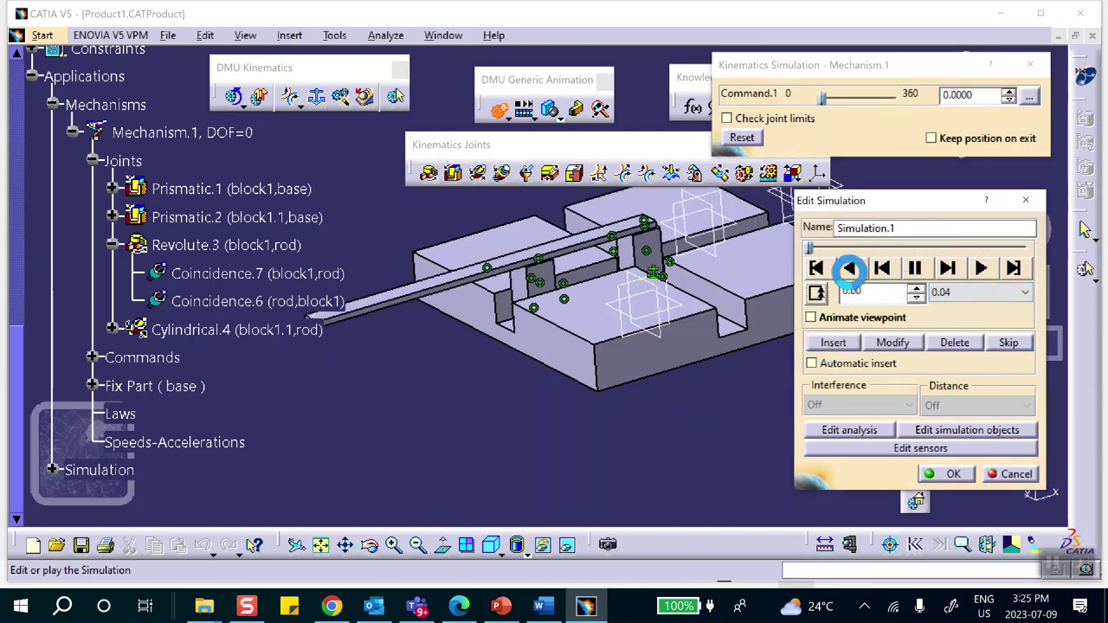
left_click(981, 268)
middle_click_drag(529, 316, 494, 396)
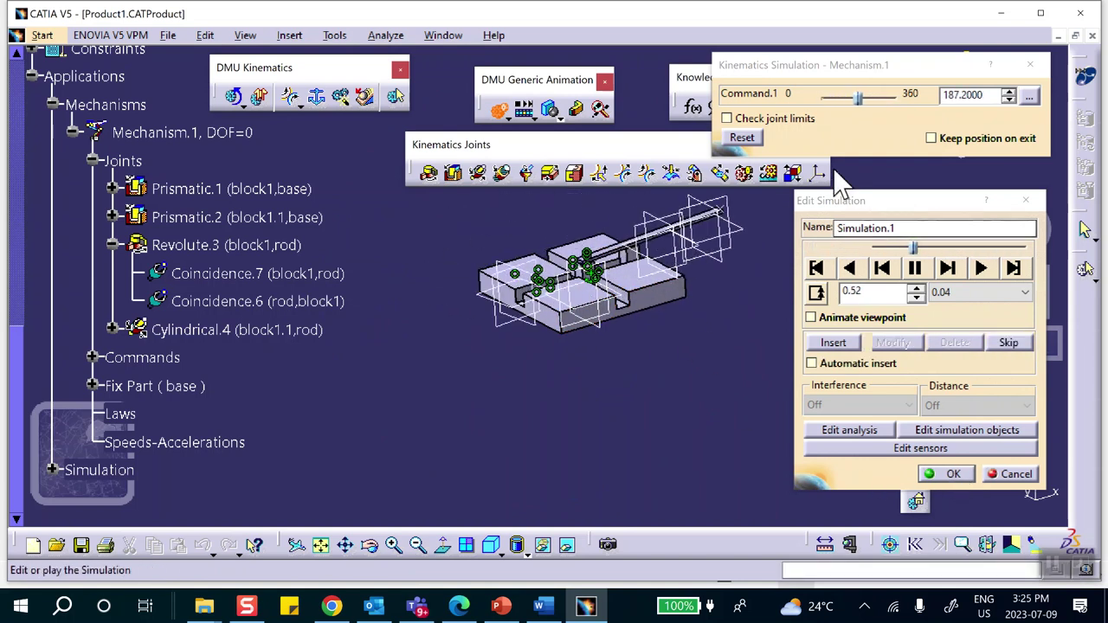
left_click(915, 269)
left_click(742, 136)
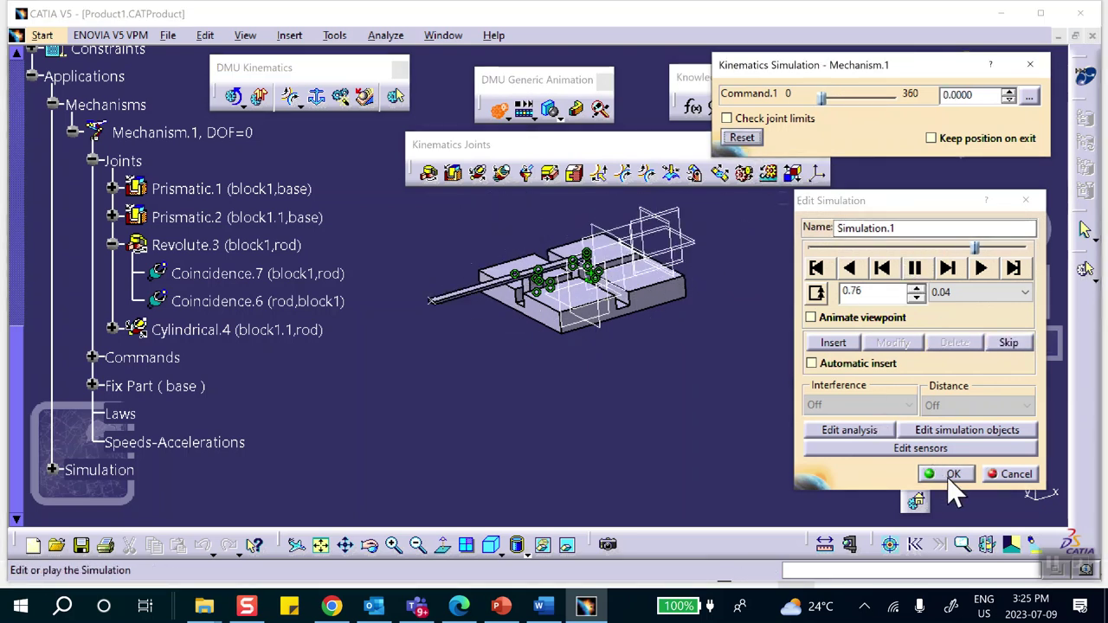
left_click(949, 478)
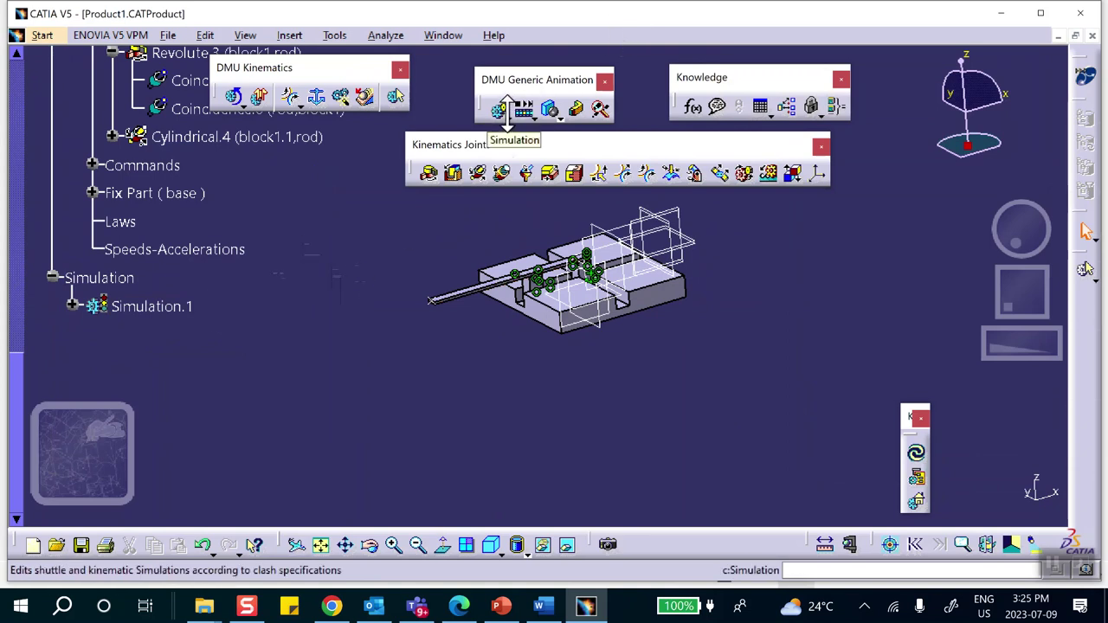
- Compile Simulation.1 into a replay with a time step of 0.01
left_click(529, 116)
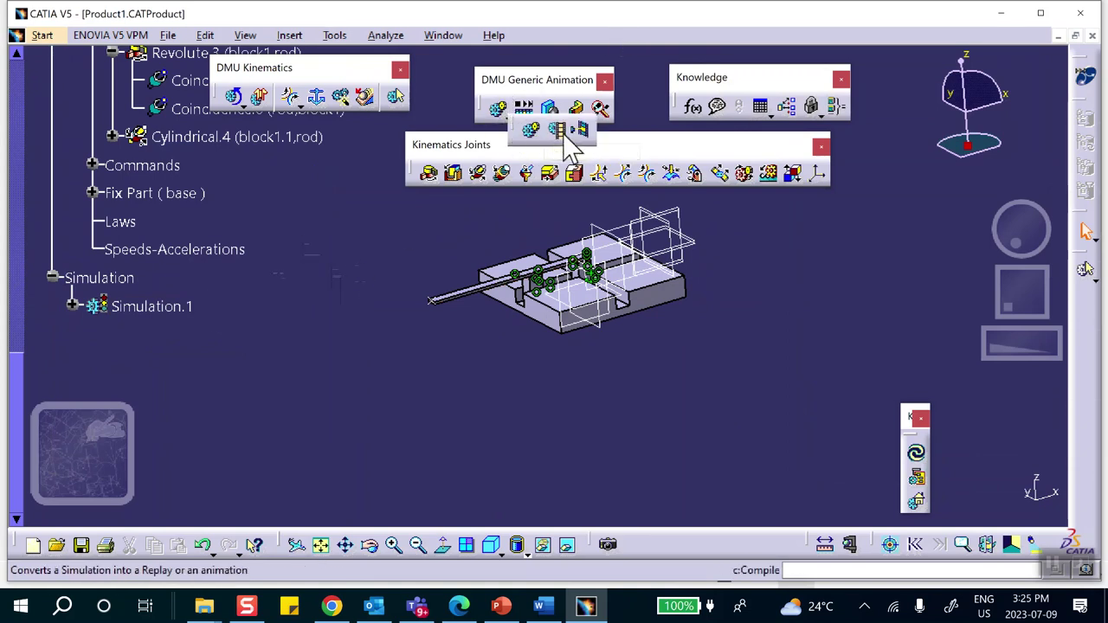
left_click(625, 164)
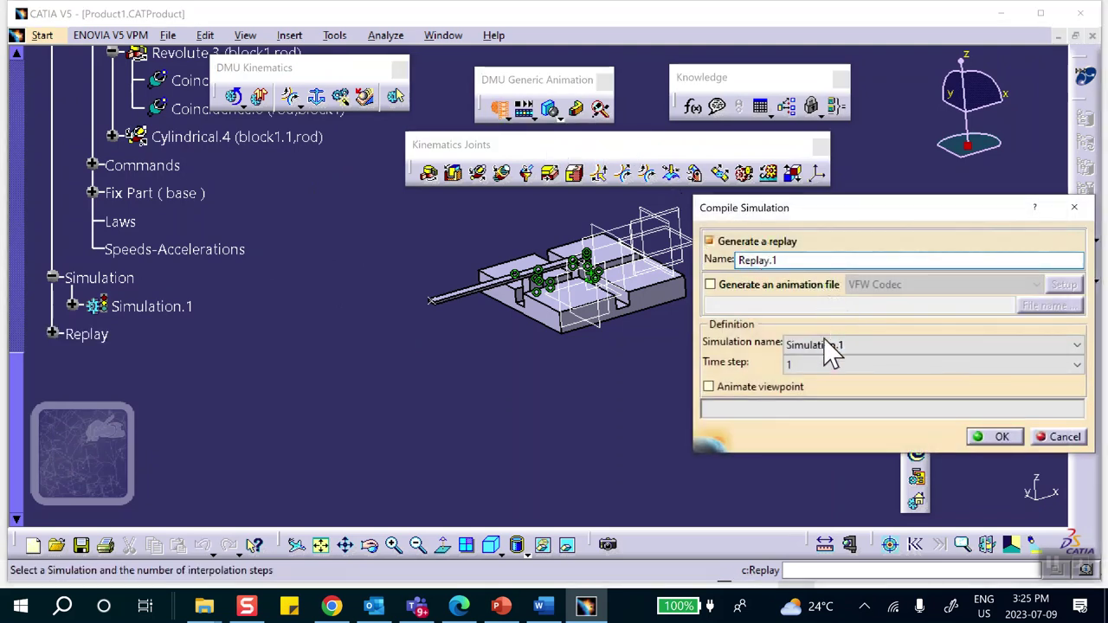
left_click(805, 364)
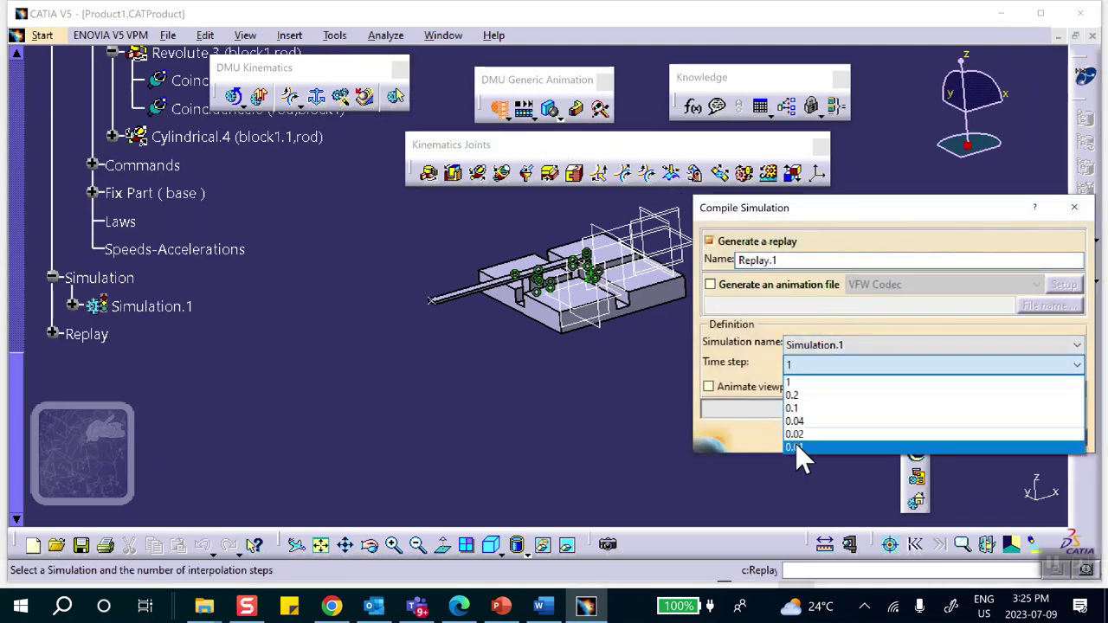
left_click(795, 446)
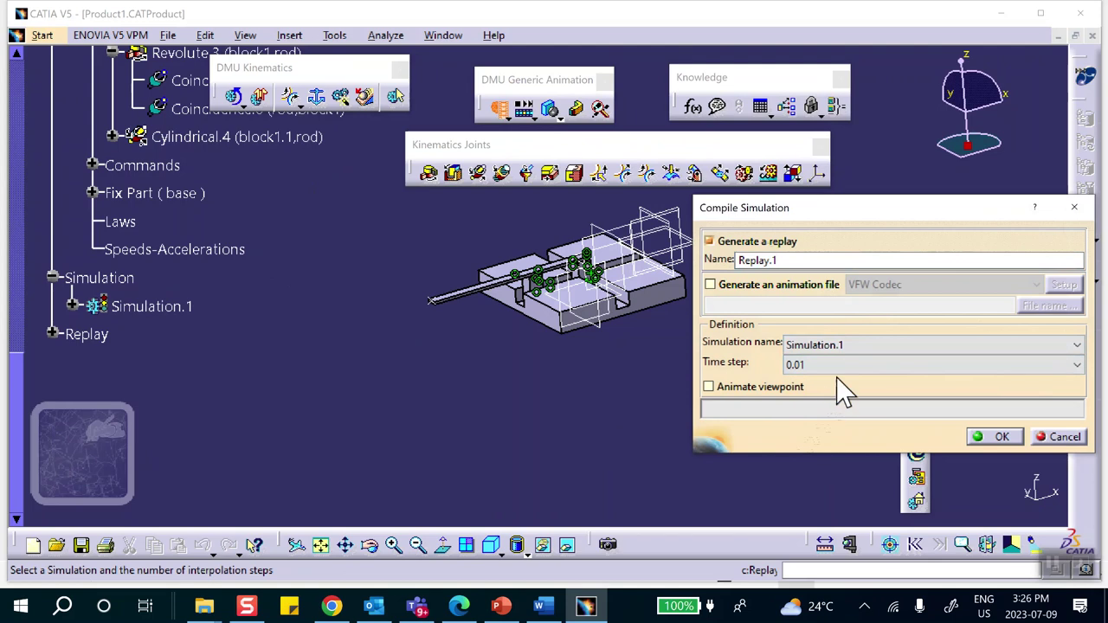
left_click(998, 437)
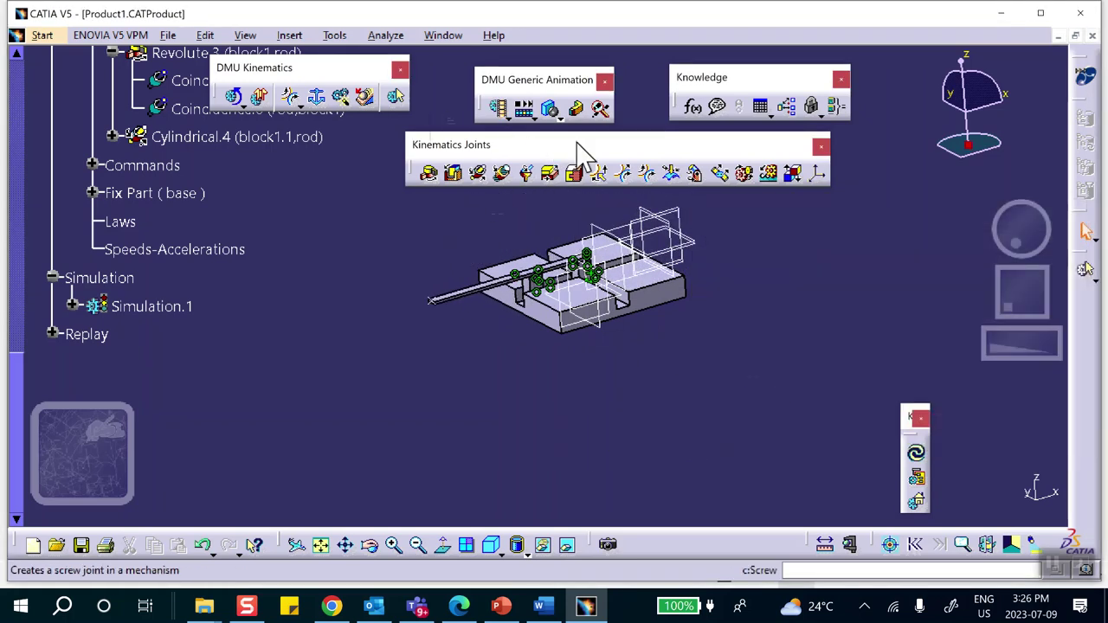
- Trace the point at the rod's free end over Replay.1, relative to Product1, into a new part
left_click(600, 109)
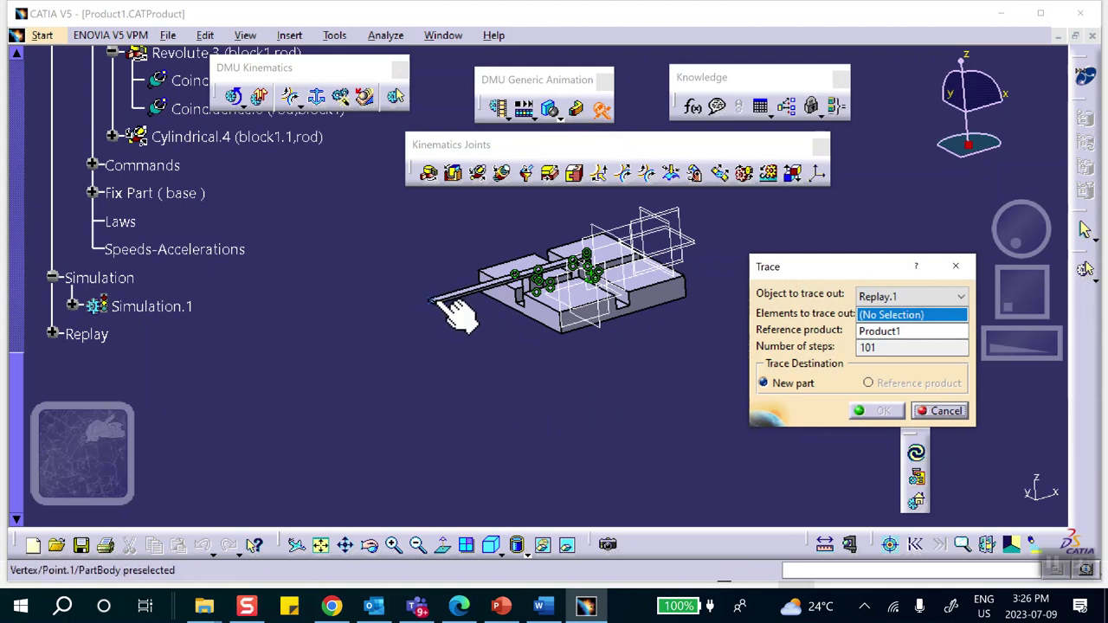
left_click(431, 301)
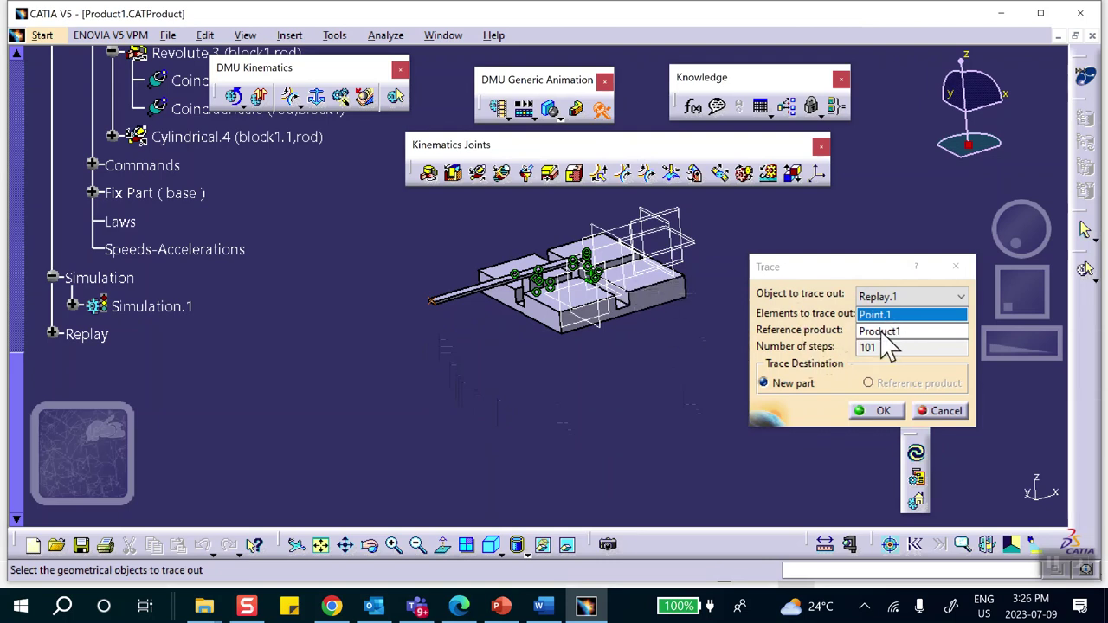
left_click(881, 410)
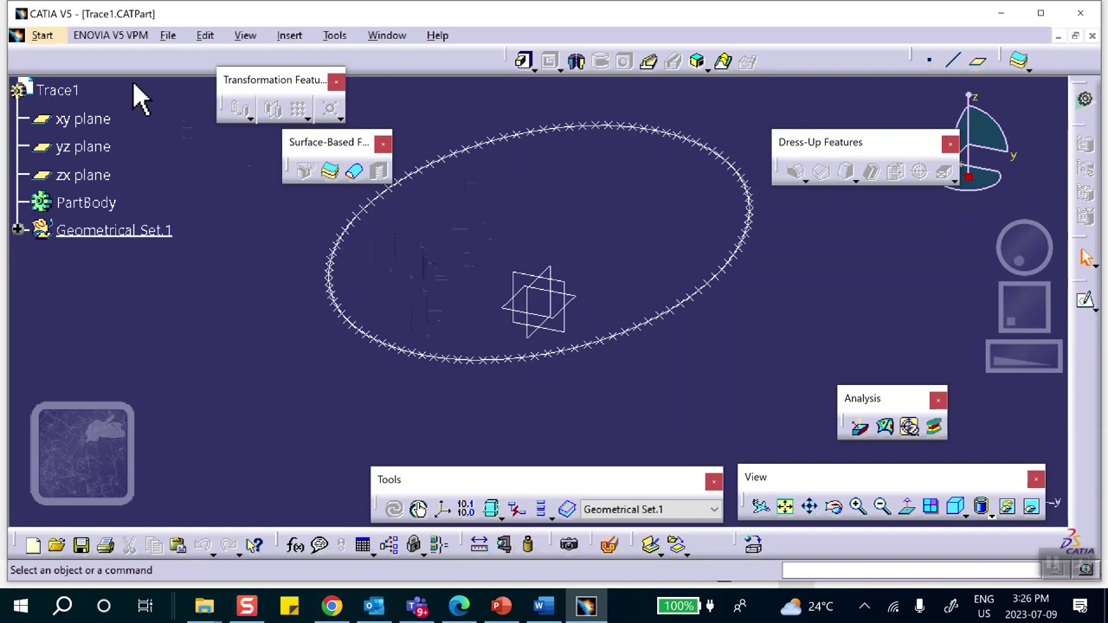
- Save the new trace part as Trace1 in the ellipse-generator folder using Save Management
left_click(168, 35)
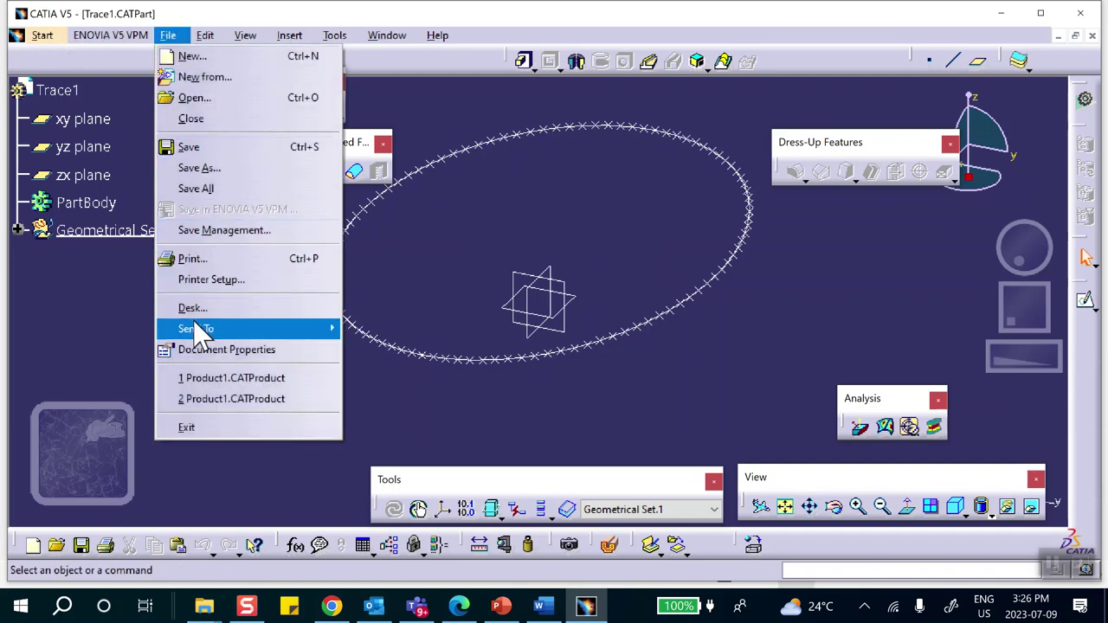
left_click(213, 235)
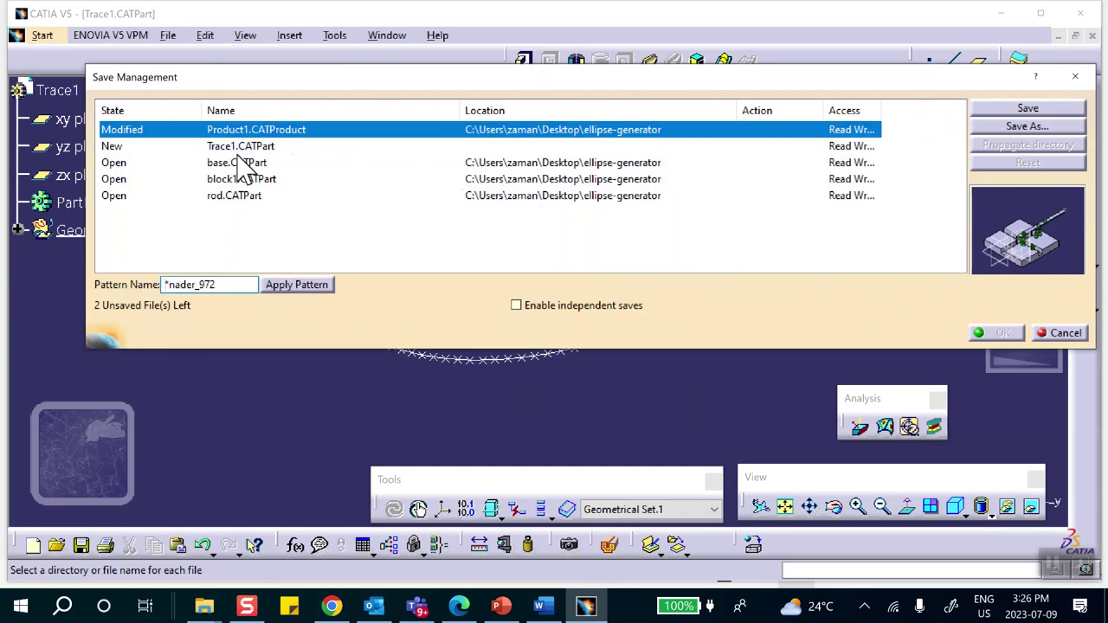
left_click(241, 146)
left_click(1003, 126)
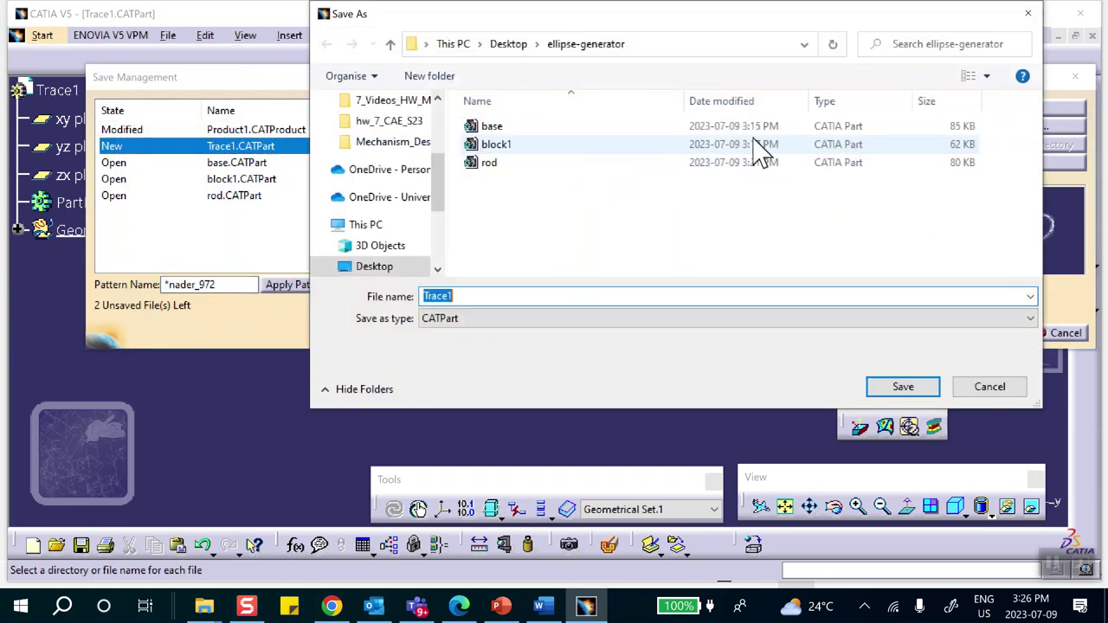
left_click(902, 387)
left_click(1003, 332)
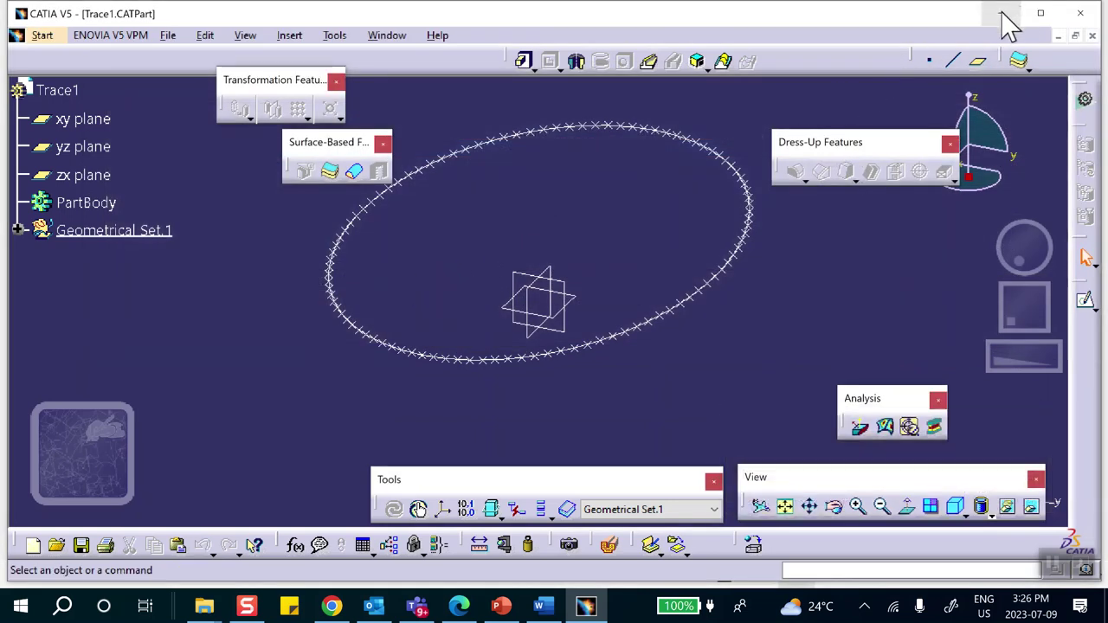
- Review the save state and location of every open document in Save Management and leave without saving
left_click(166, 36)
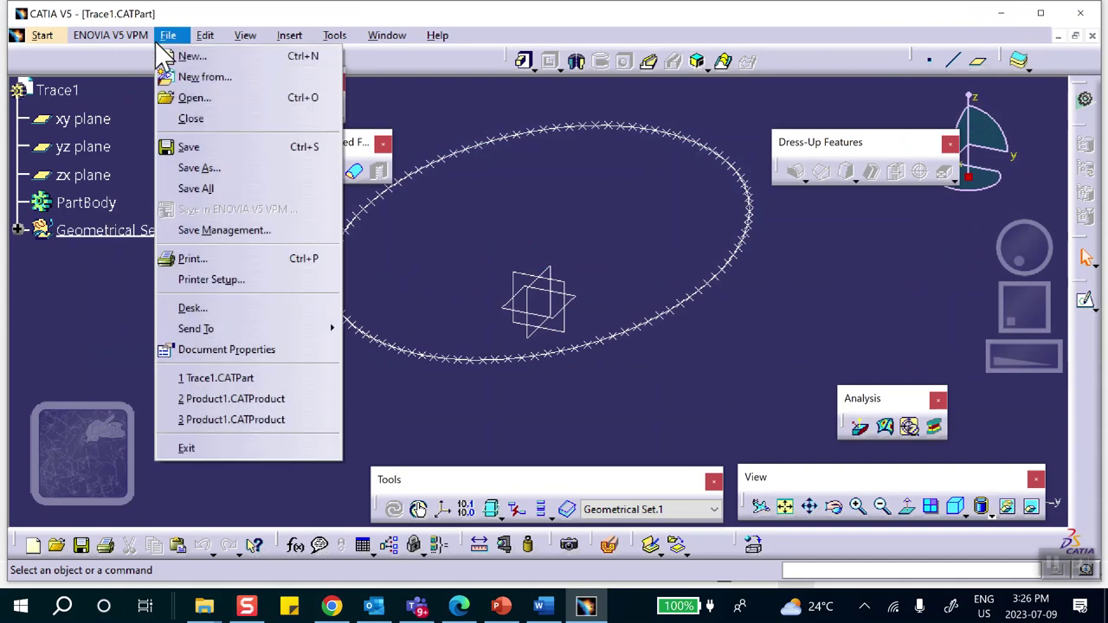
left_click(197, 232)
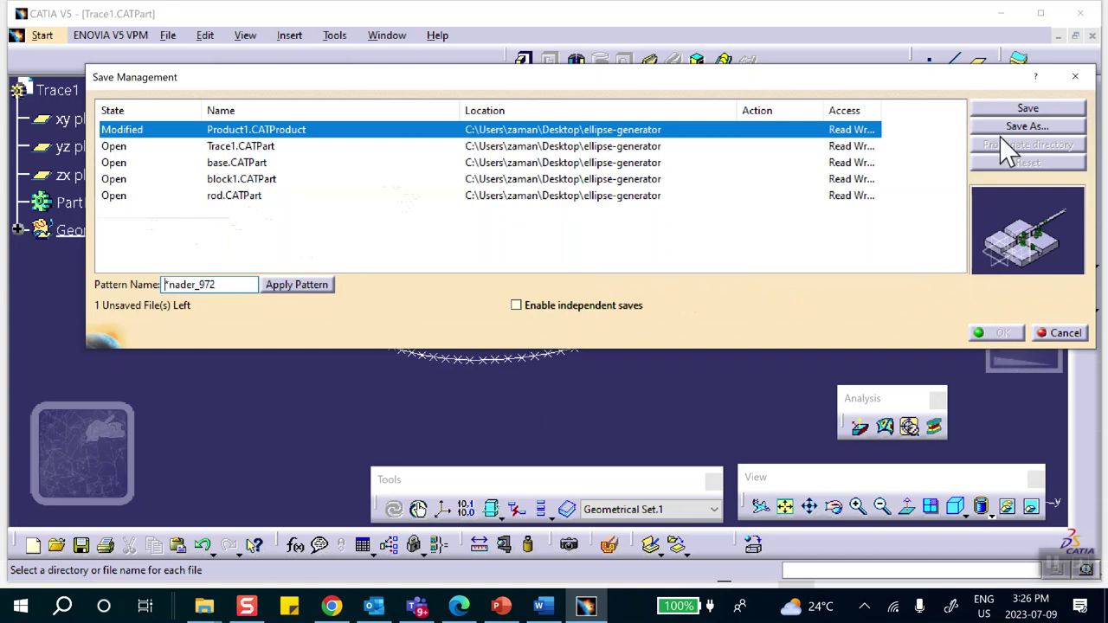
left_click(424, 242)
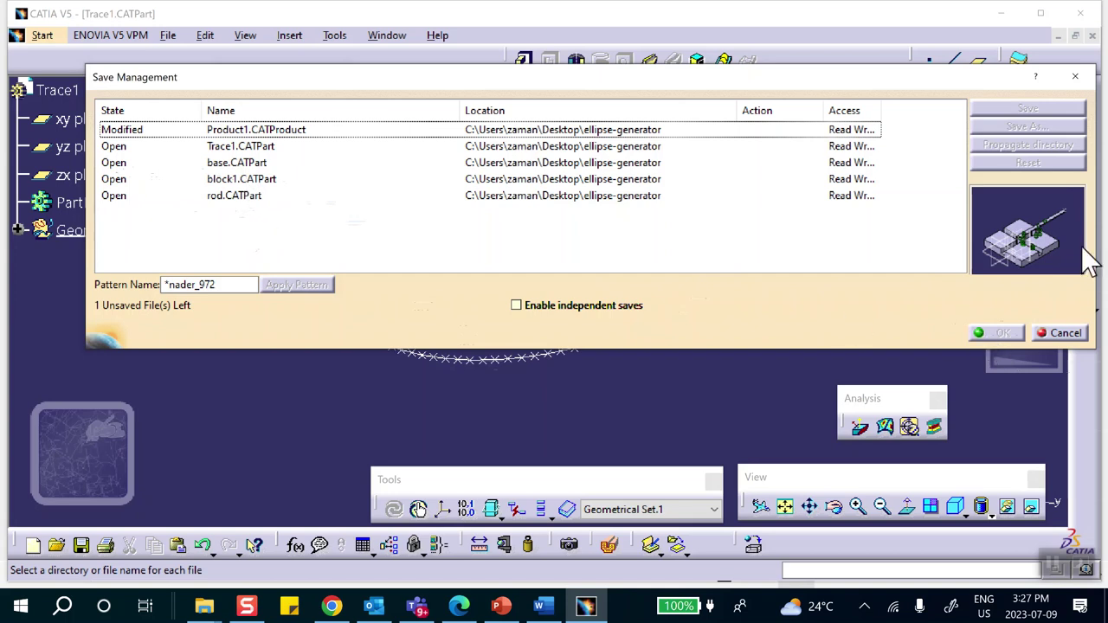
left_click(1060, 334)
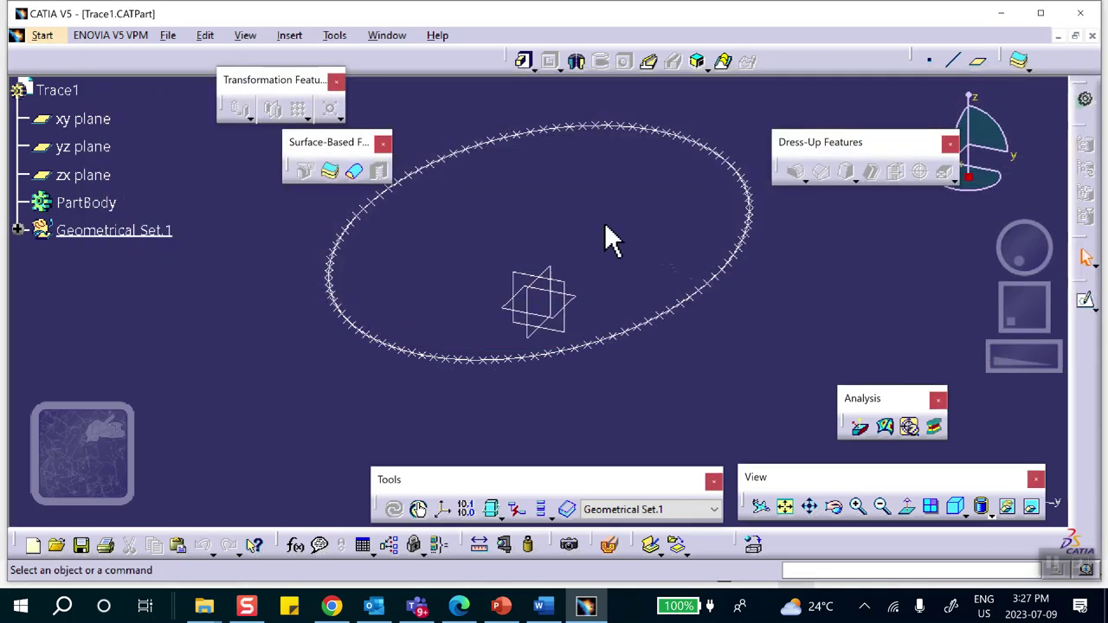
- Close the Trace1 part window and insert the existing Trace1 part from the ellipse-generator folder into Product1
left_click(1092, 37)
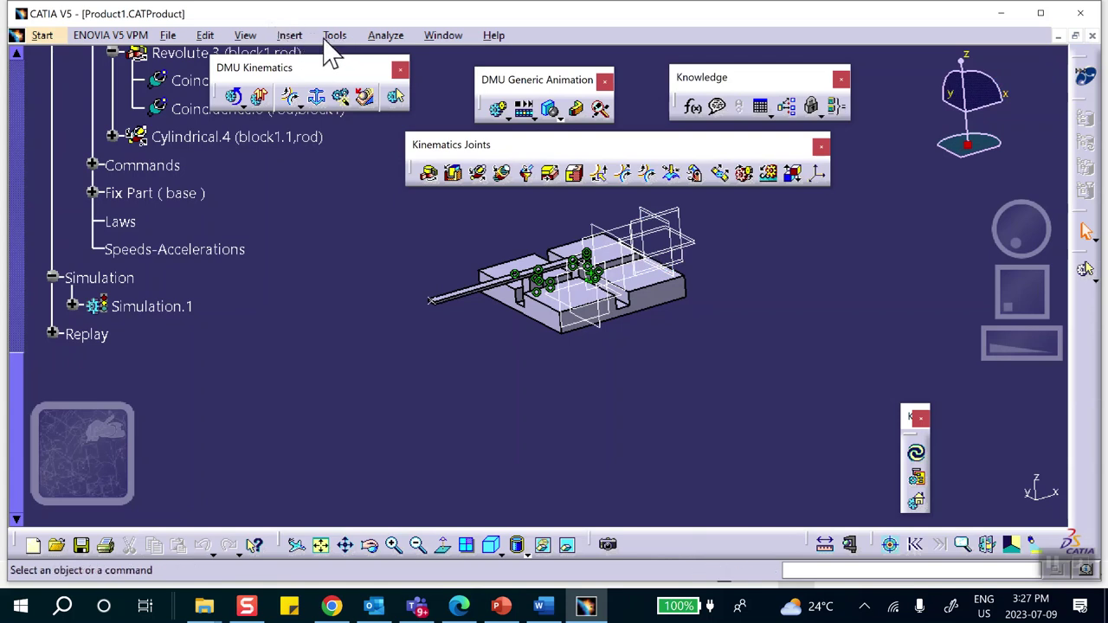
left_click(289, 35)
left_click(323, 330)
scroll(346, 314, "up", 5)
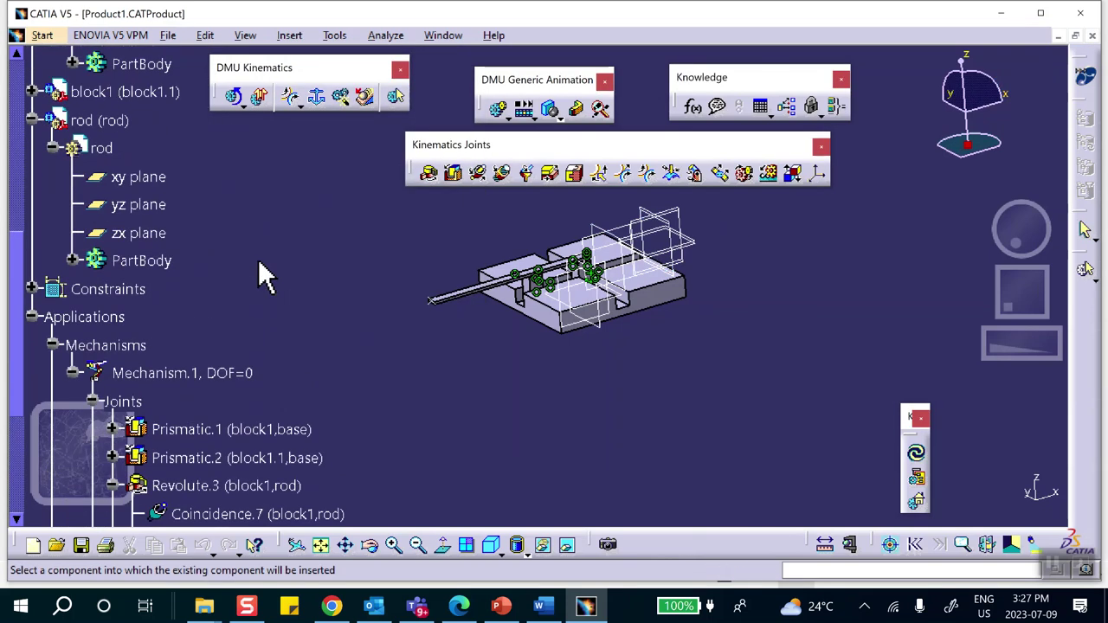
scroll(141, 148, "up", 8)
left_click(102, 193)
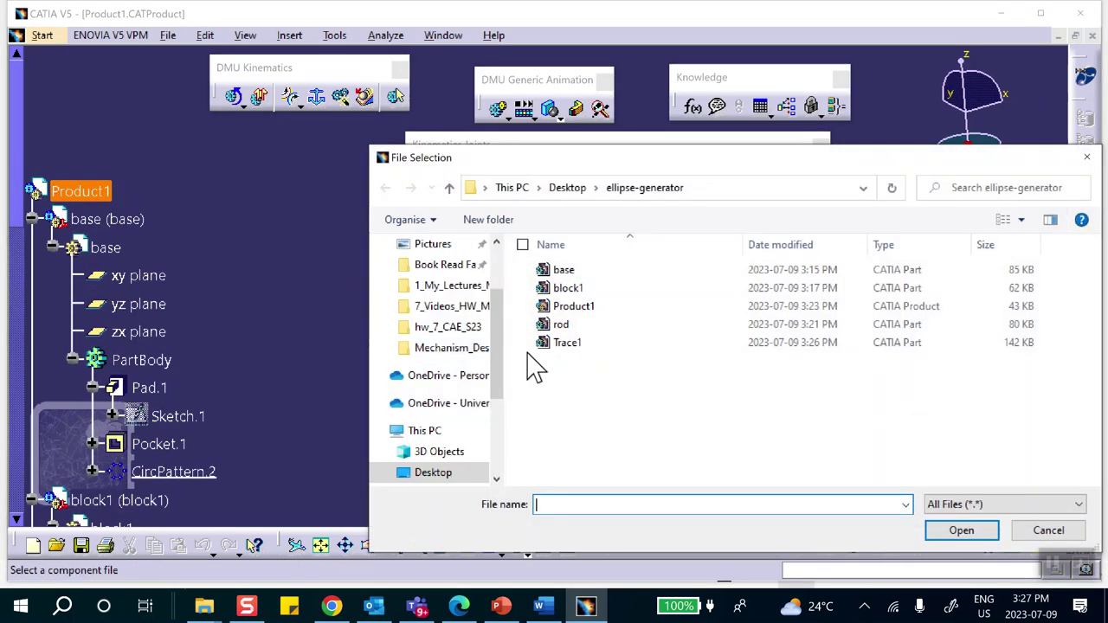
left_click(599, 346)
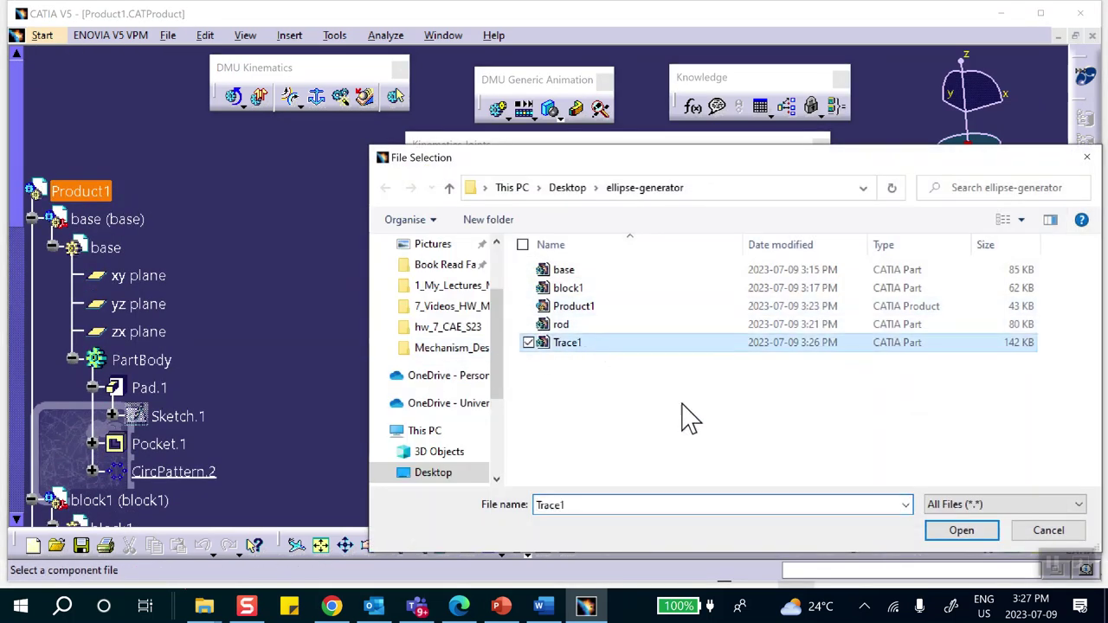
left_click(961, 528)
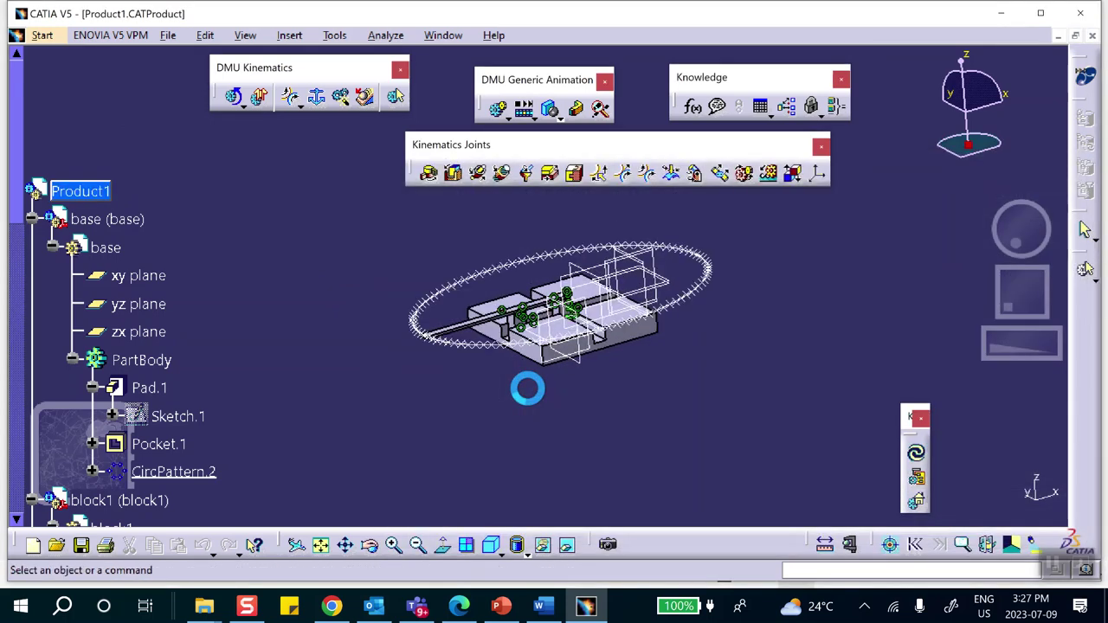
- Play Replay.1 in a loop to watch the rod's end follow the traced ellipse, and close the replay
middle_click_drag(535, 406, 628, 344)
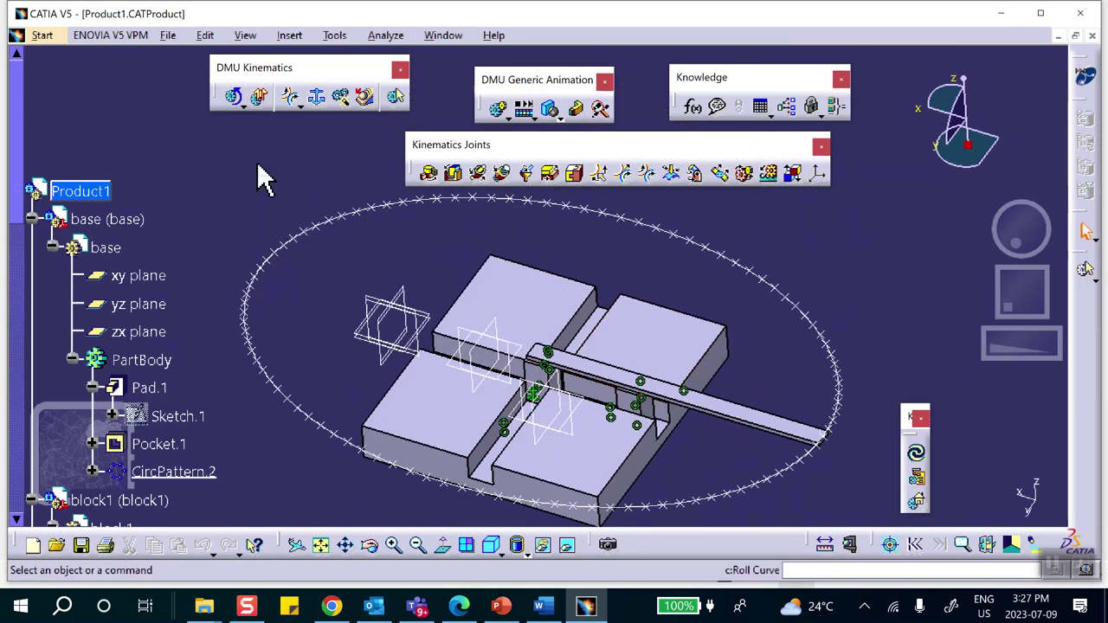
scroll(191, 207, "down", 3)
scroll(190, 208, "down", 10)
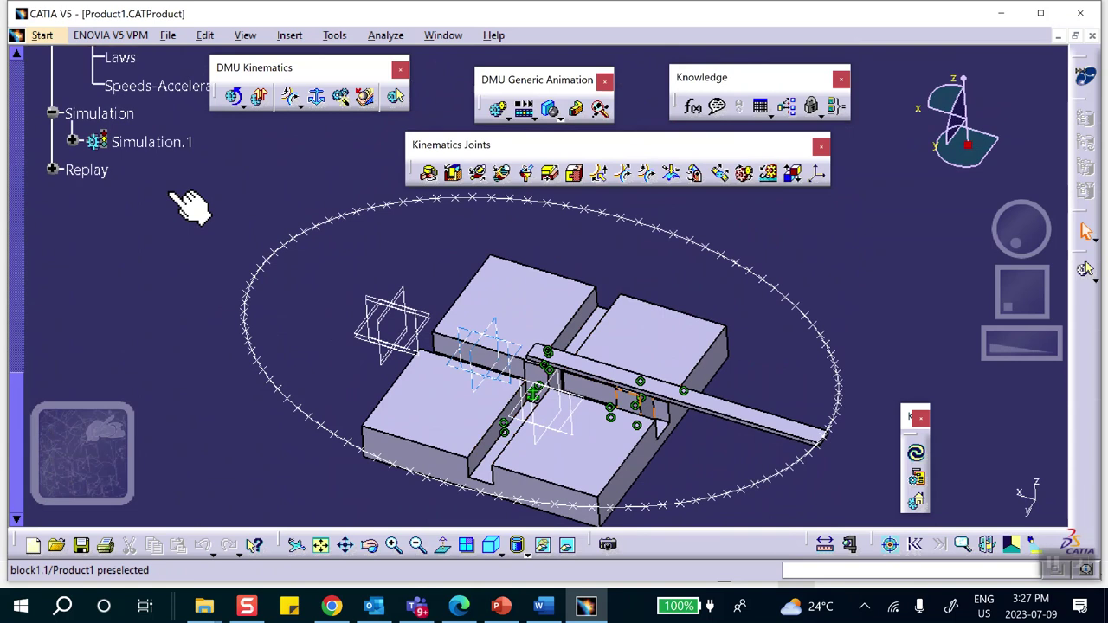
left_click(86, 170)
left_click(53, 169)
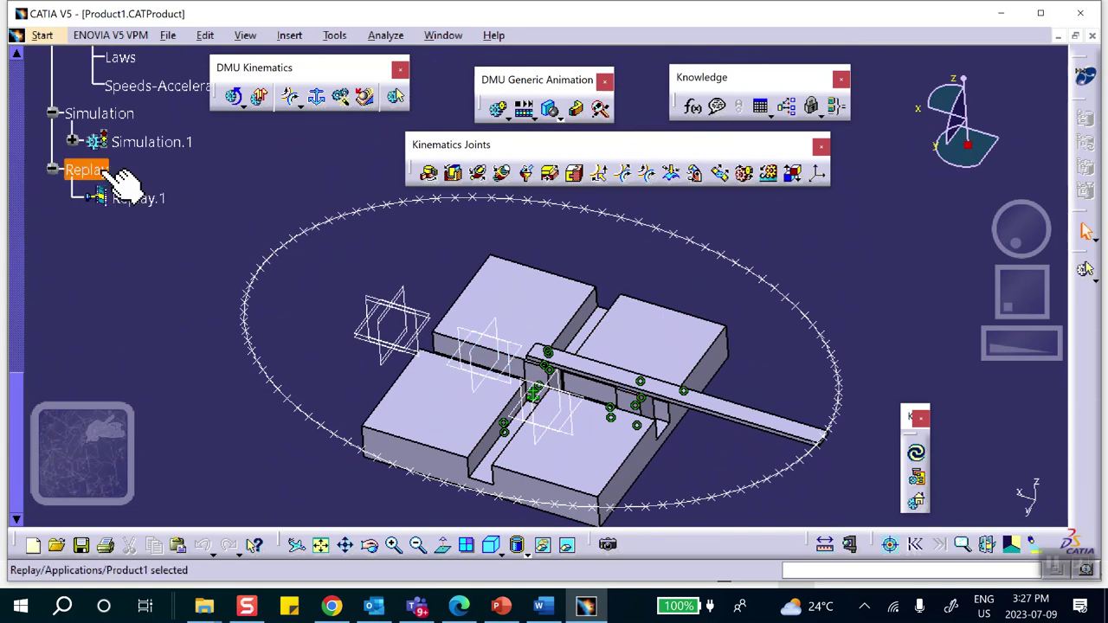
double_click(138, 197)
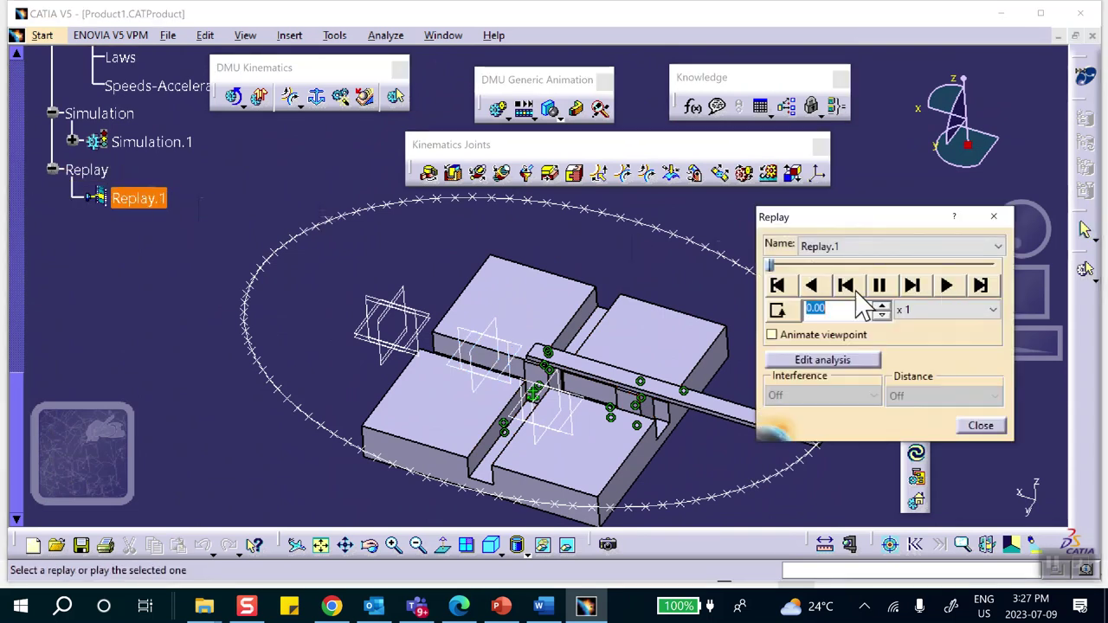
left_click(777, 311)
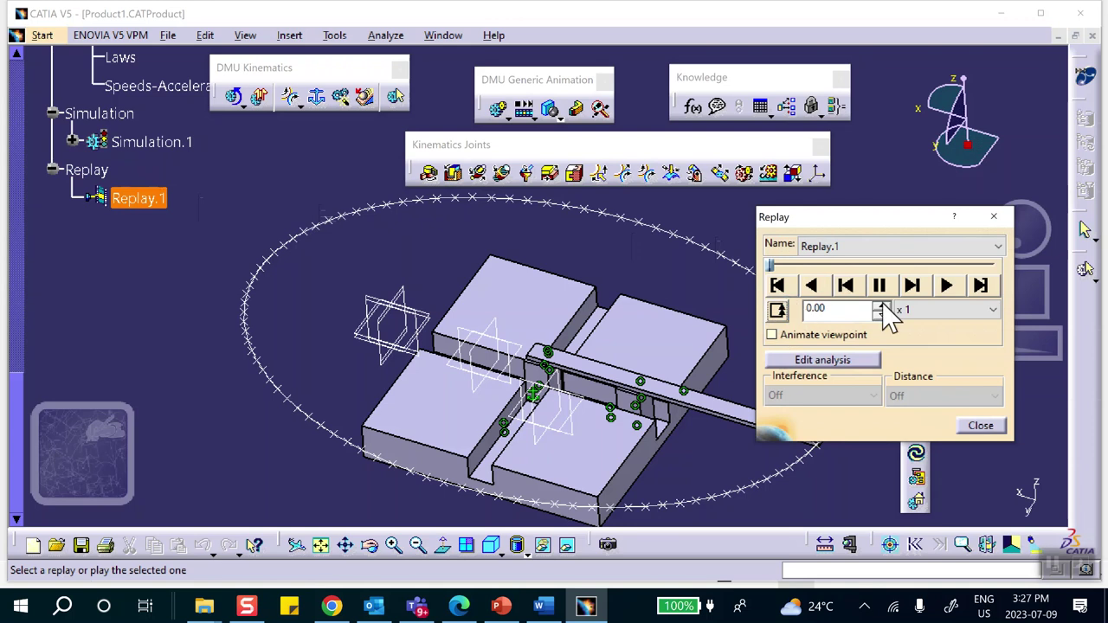
left_click(945, 287)
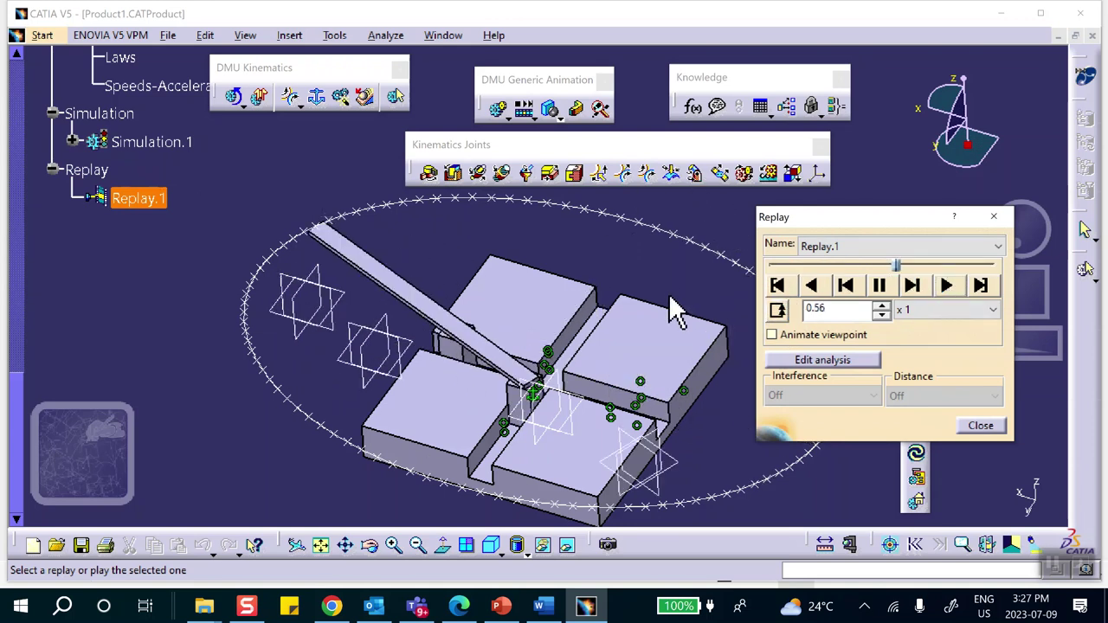
left_click(980, 425)
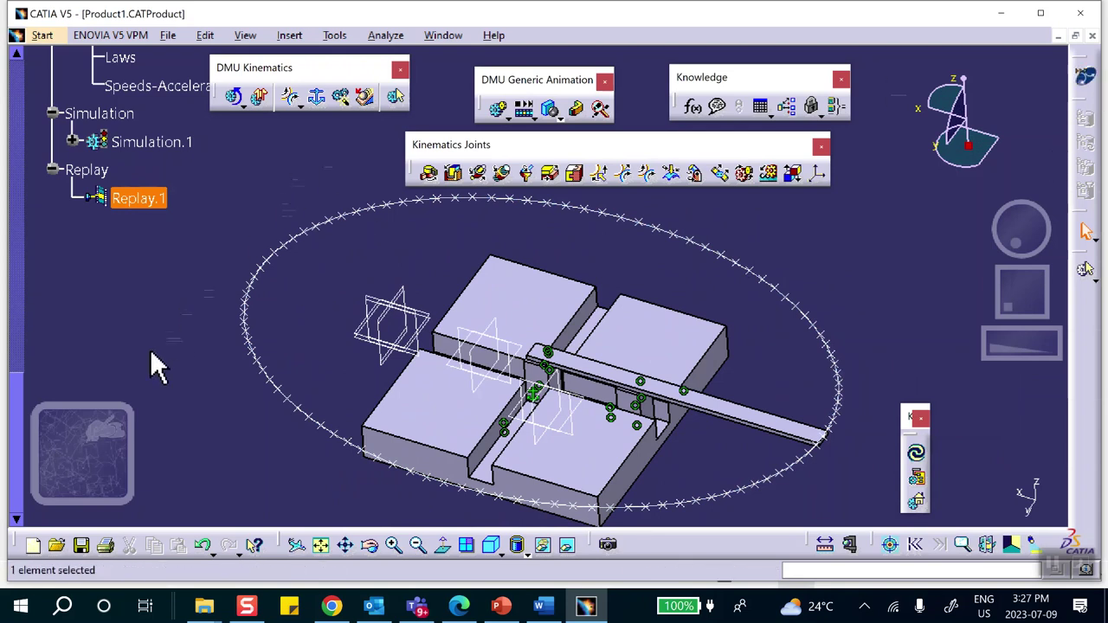
- Save the ellipse-generator Product1 and close it
left_click(81, 545)
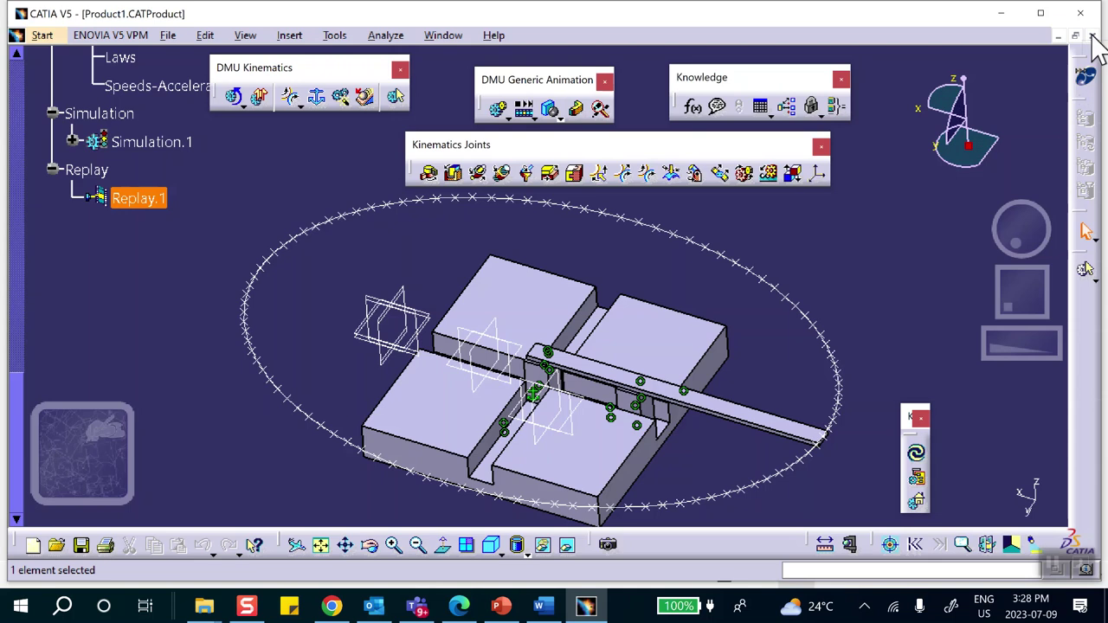
left_click(1092, 36)
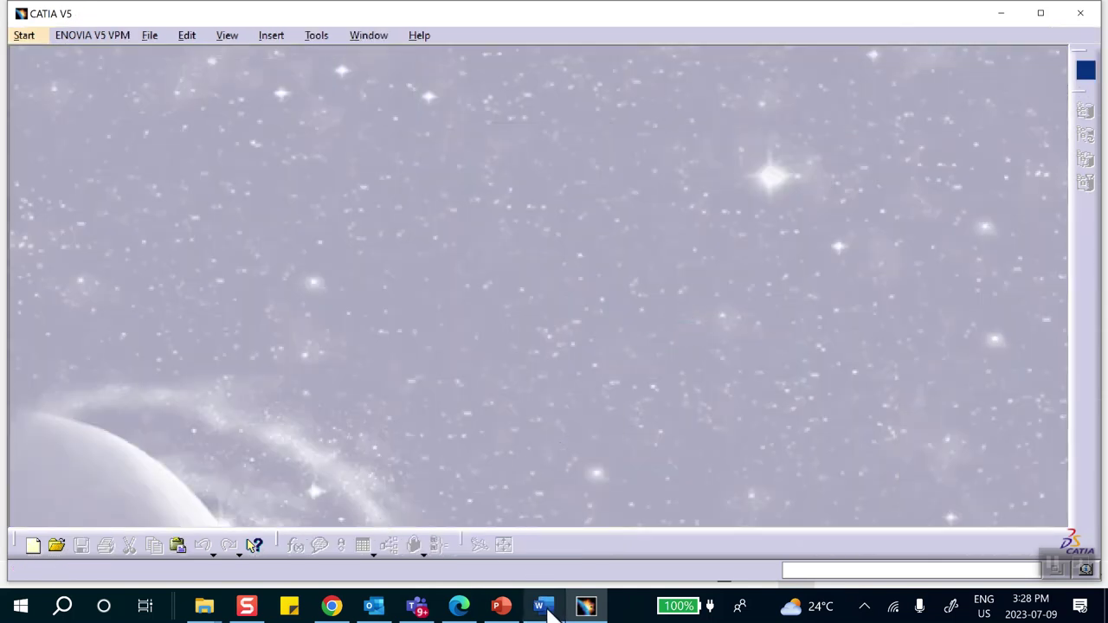
left_click(1057, 568)
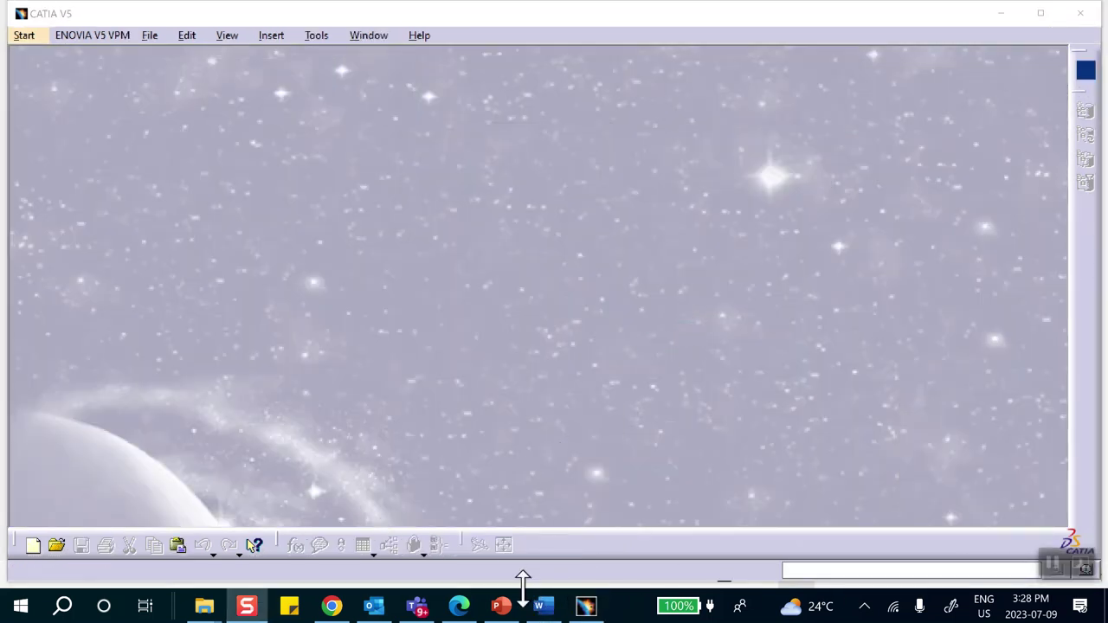
- Switch to PowerPoint and show slide 5, Chapter 11 Robotic Arm
left_click(502, 605)
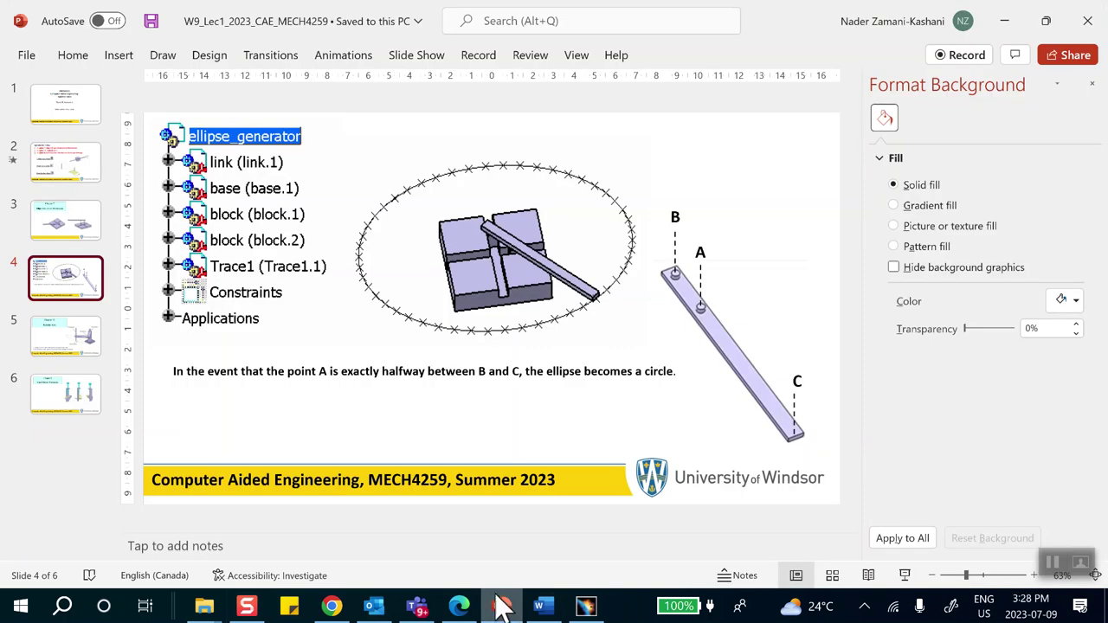
left_click(76, 344)
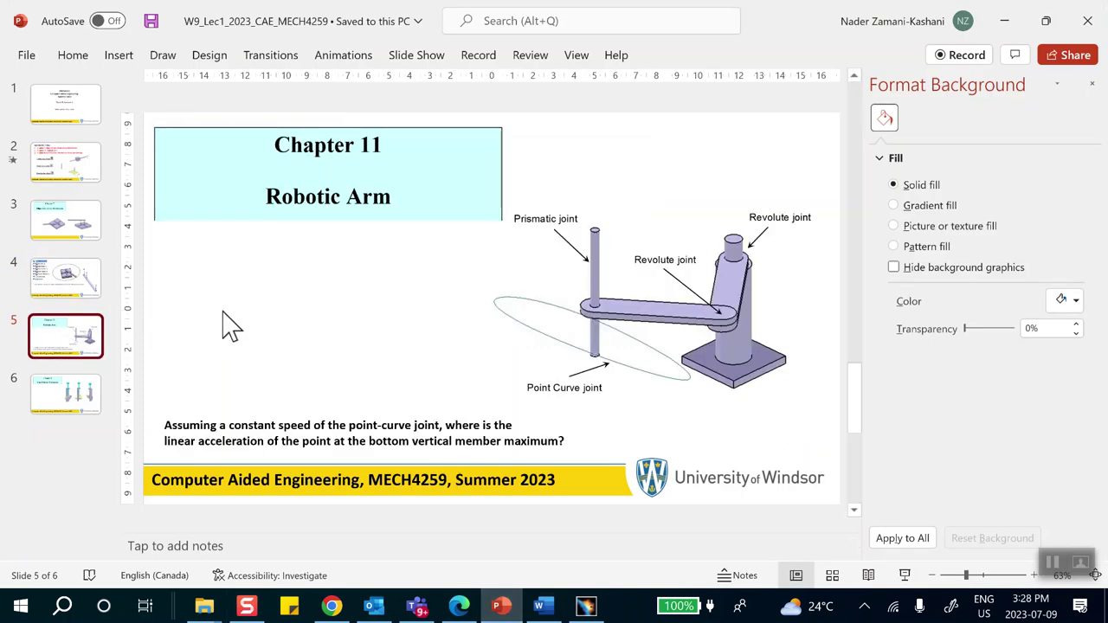
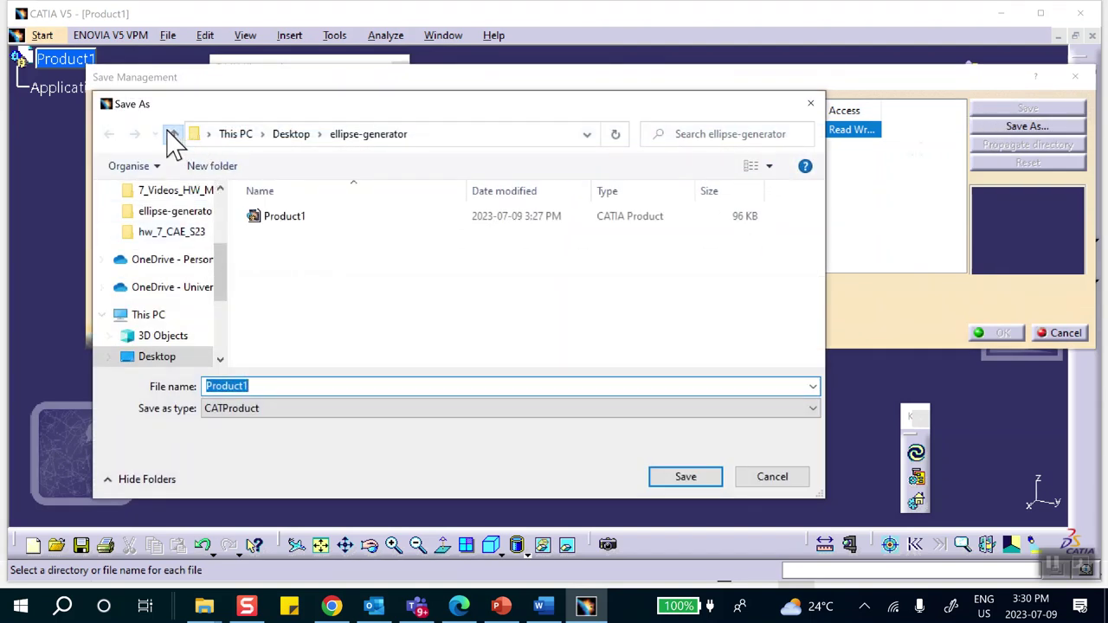
- Create a folder named robotic-arm on the Desktop and save the new Product1 in it
left_click(173, 135)
left_click(214, 166)
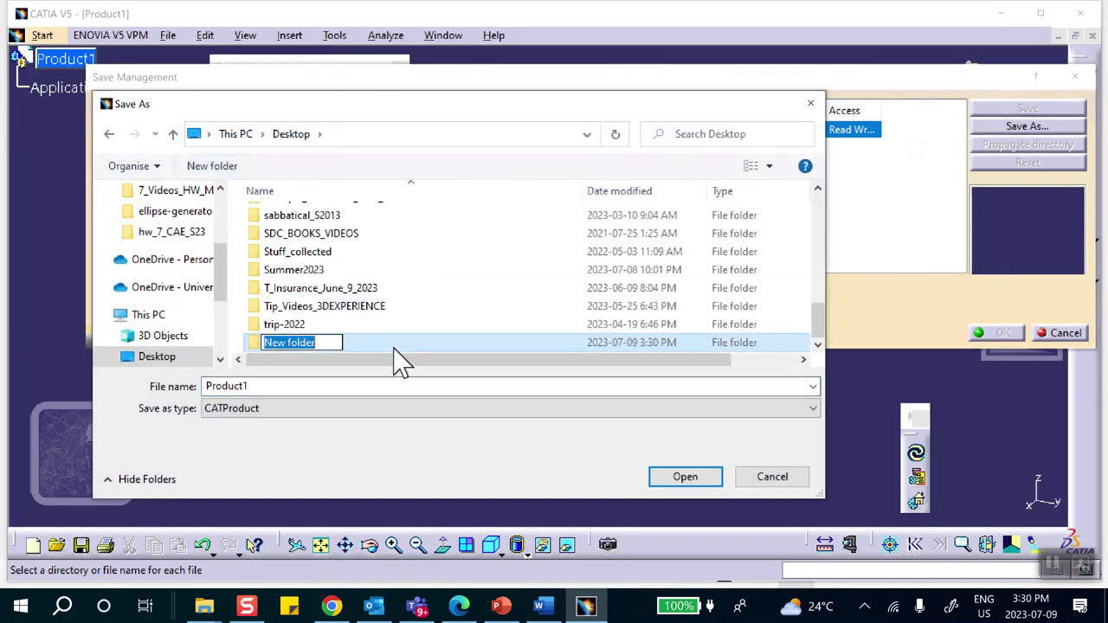
type("robotic-arm")
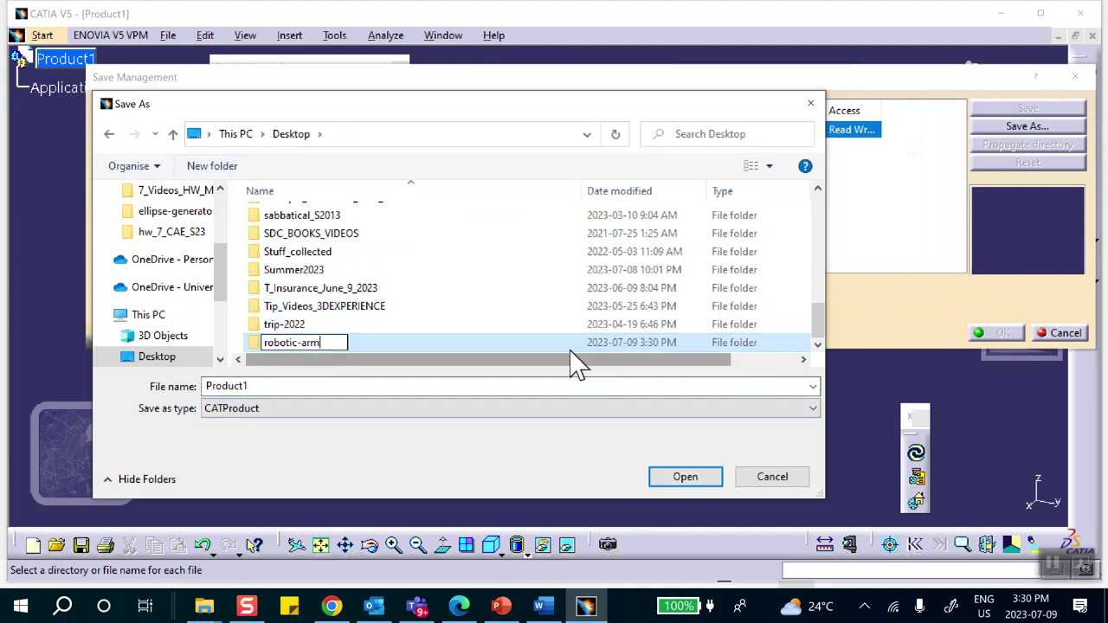
left_click(693, 480)
left_click(690, 482)
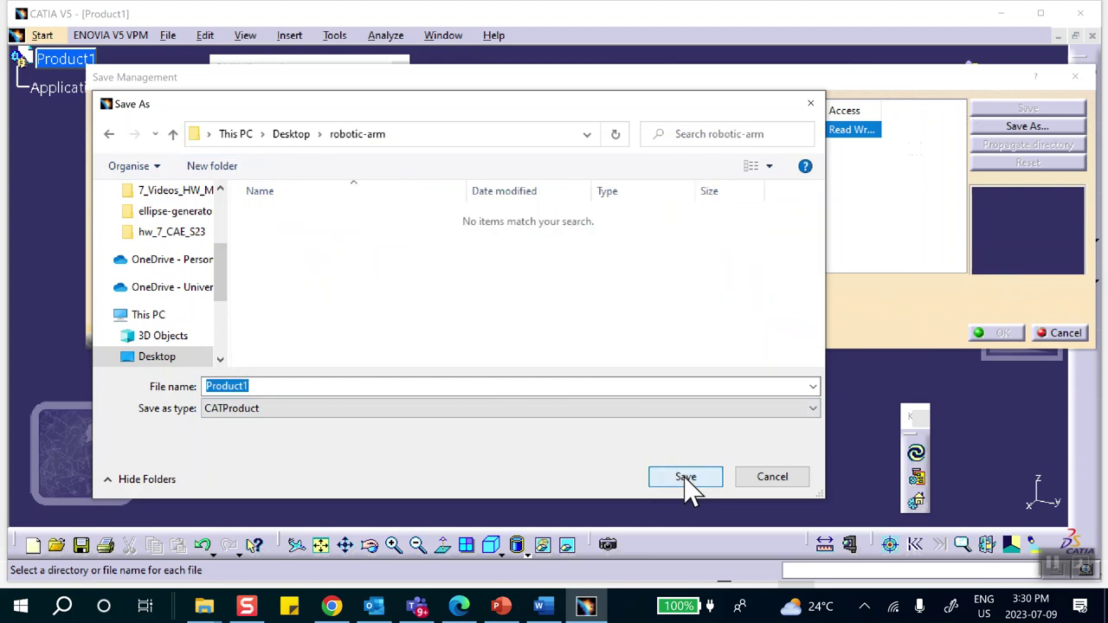
left_click(687, 484)
left_click(999, 333)
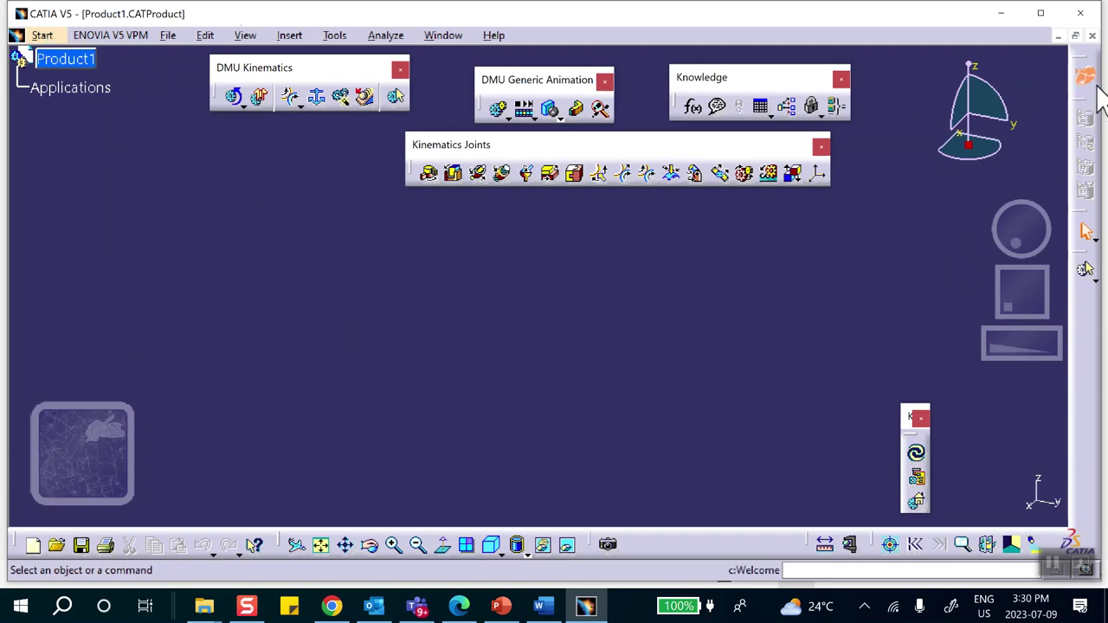
- Switch to the Assembly Design workbench, insert a new part into Product1 and expand its tree node
left_click(1084, 77)
left_click(906, 210)
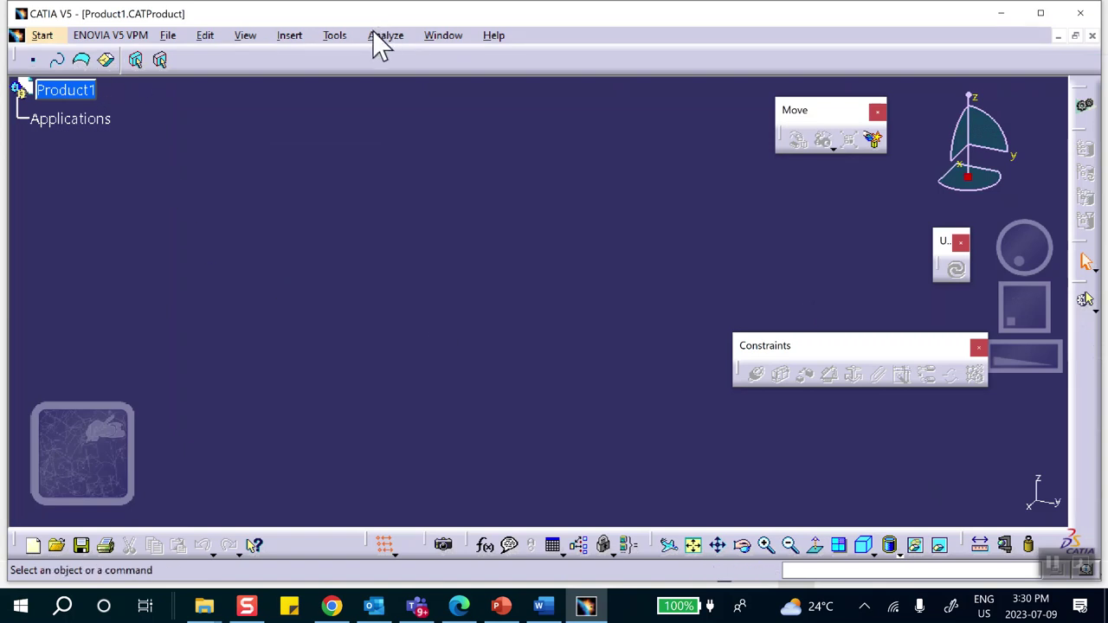
left_click(289, 36)
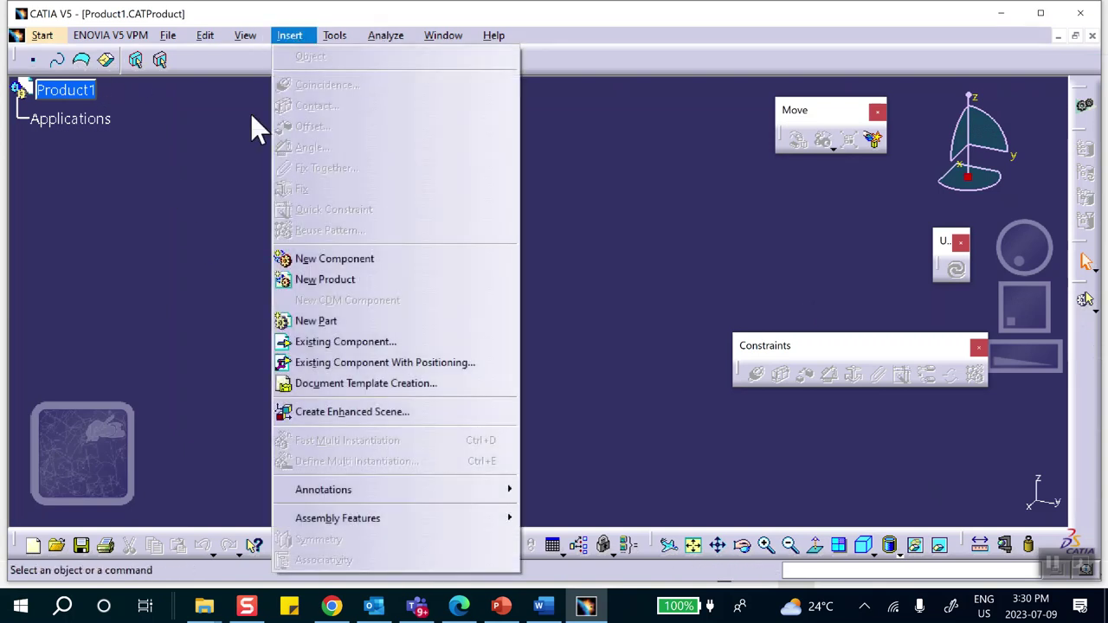
left_click(318, 320)
left_click(68, 92)
left_click(17, 118)
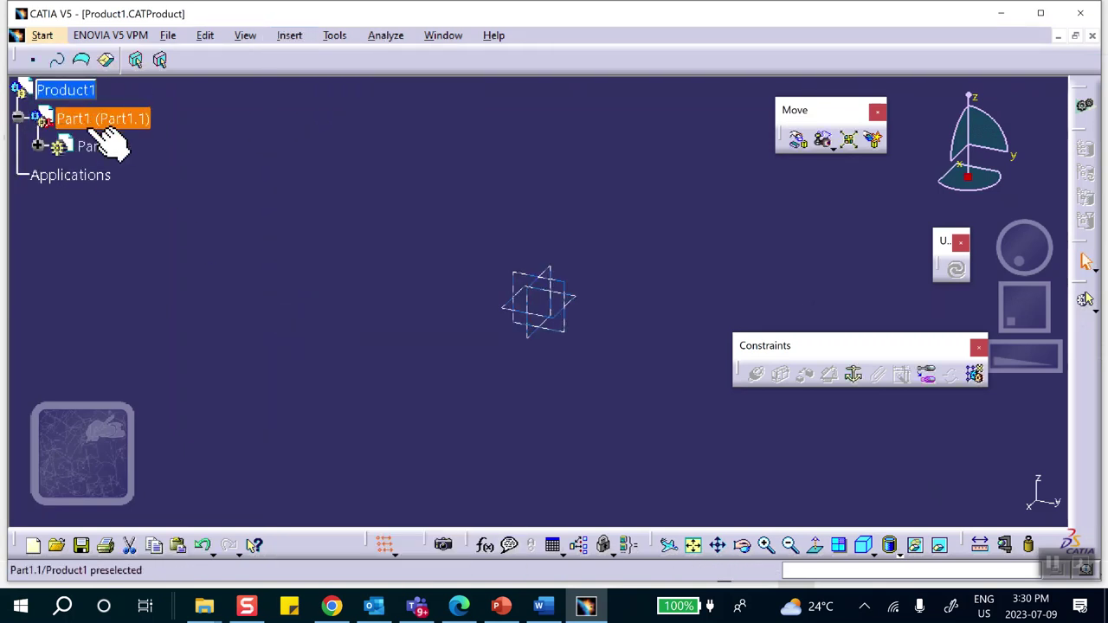
- Set both the instance name and the part number of the new part to base
right_click(92, 124)
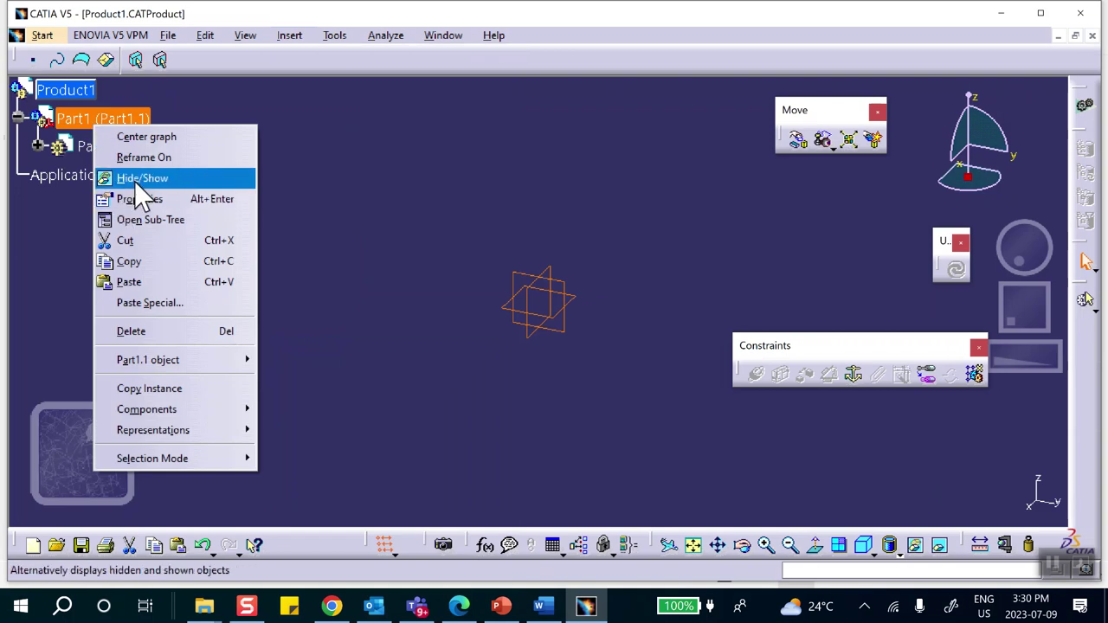
left_click(138, 199)
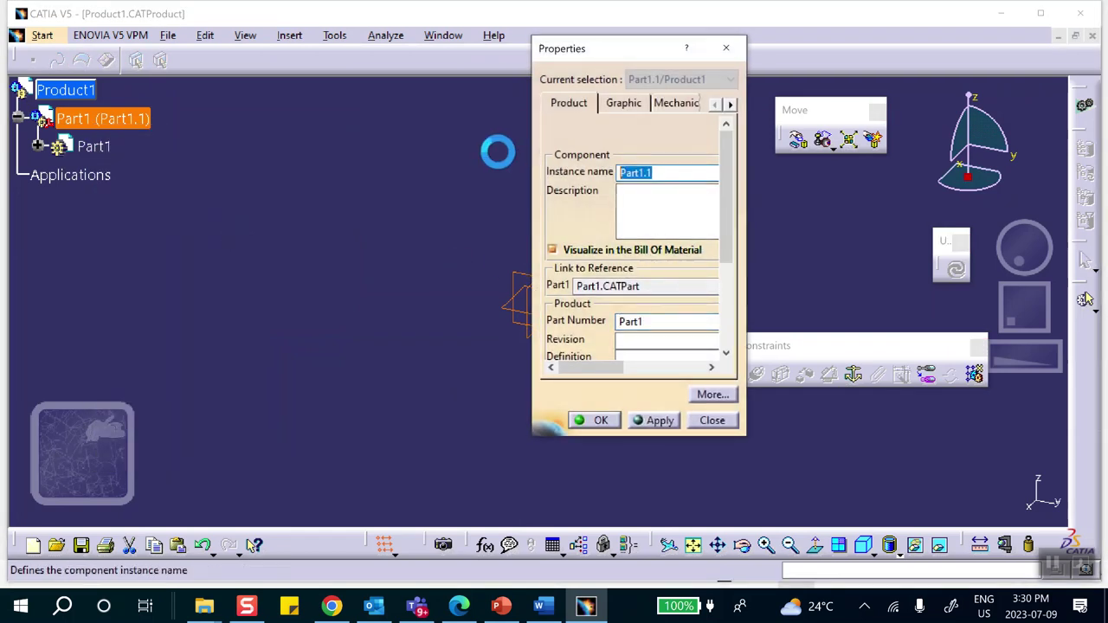
type("base")
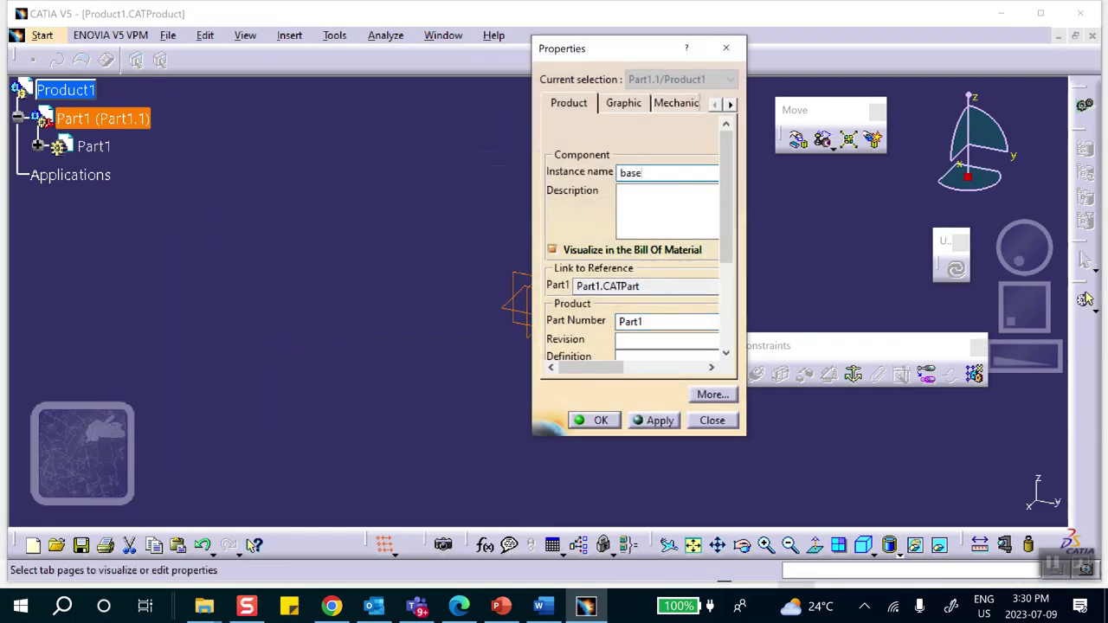
double_click(650, 320)
type("base")
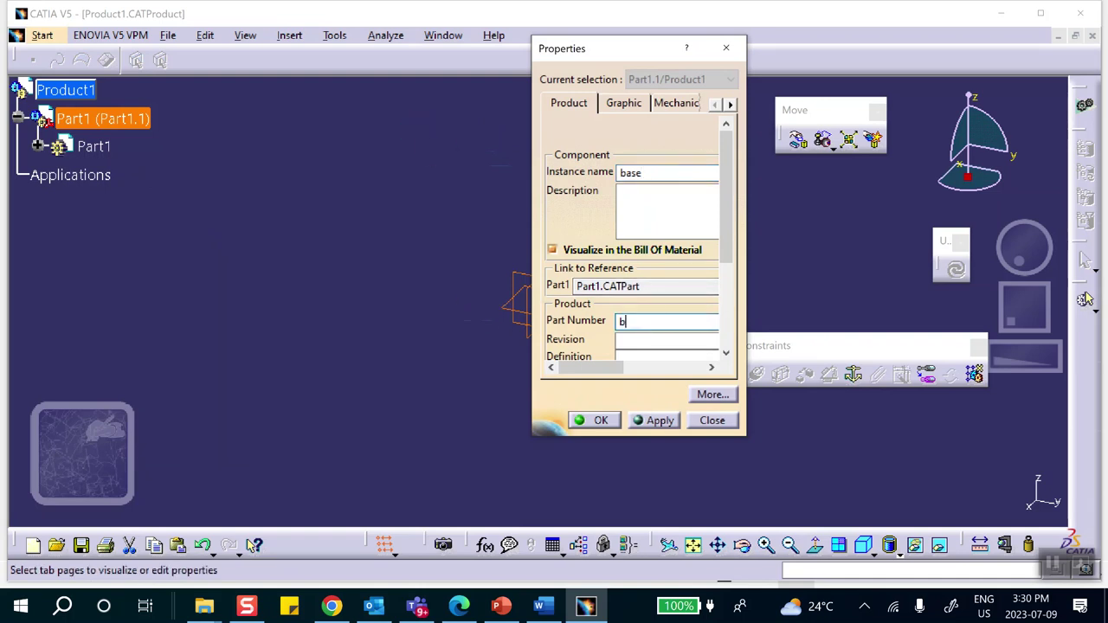
left_click(597, 420)
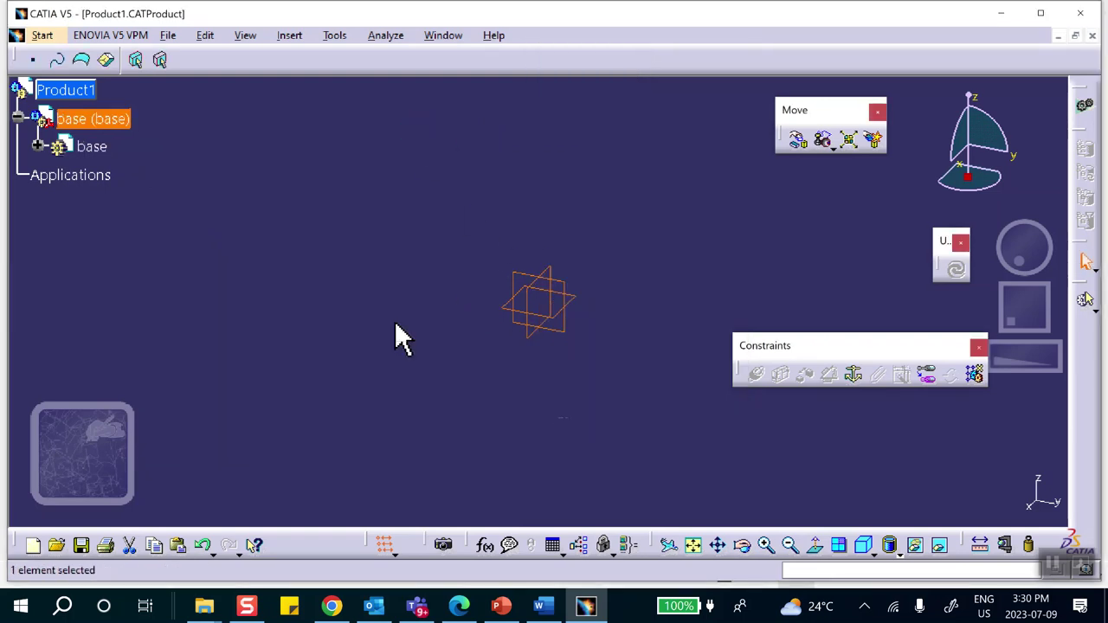
- Open the base part for editing in Part Design and start a sketch on its xy plane
left_click(38, 146)
double_click(88, 146)
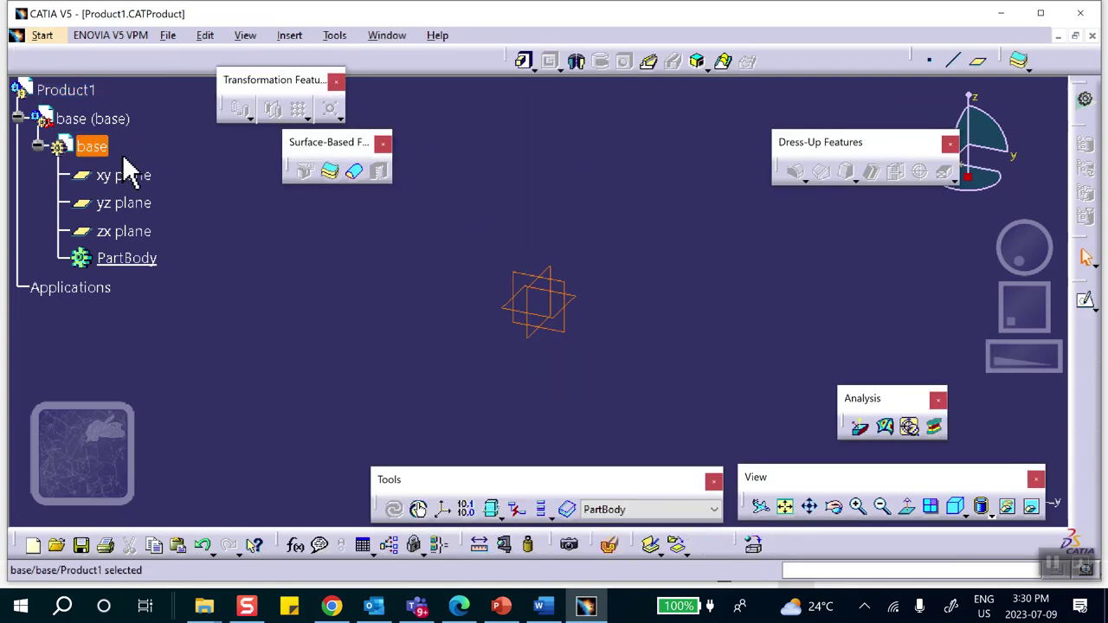
left_click(571, 305)
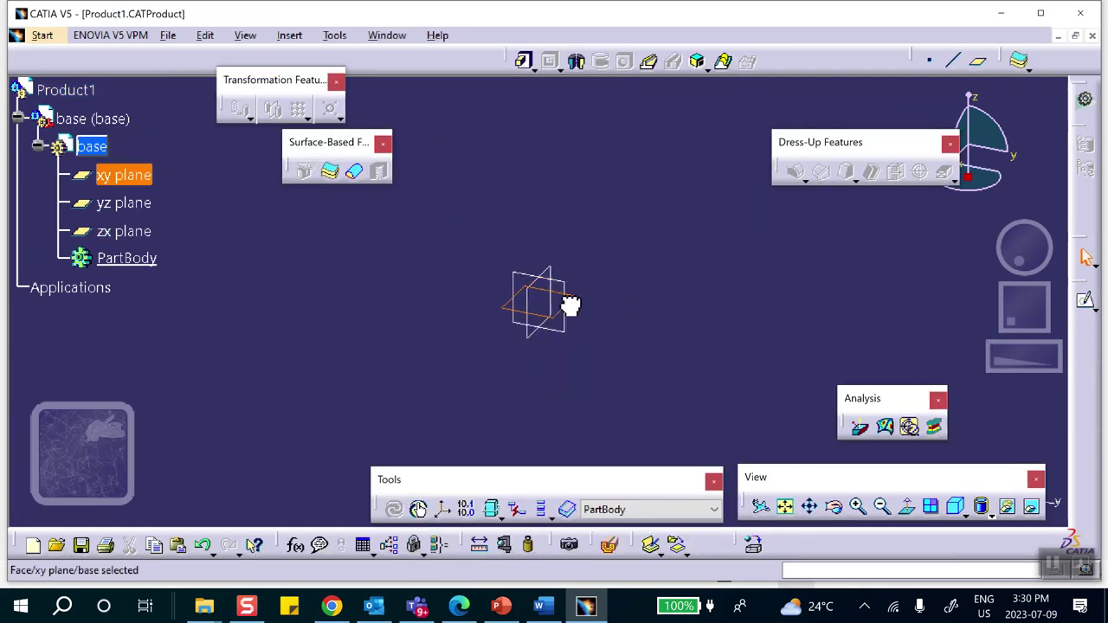
left_click(1083, 301)
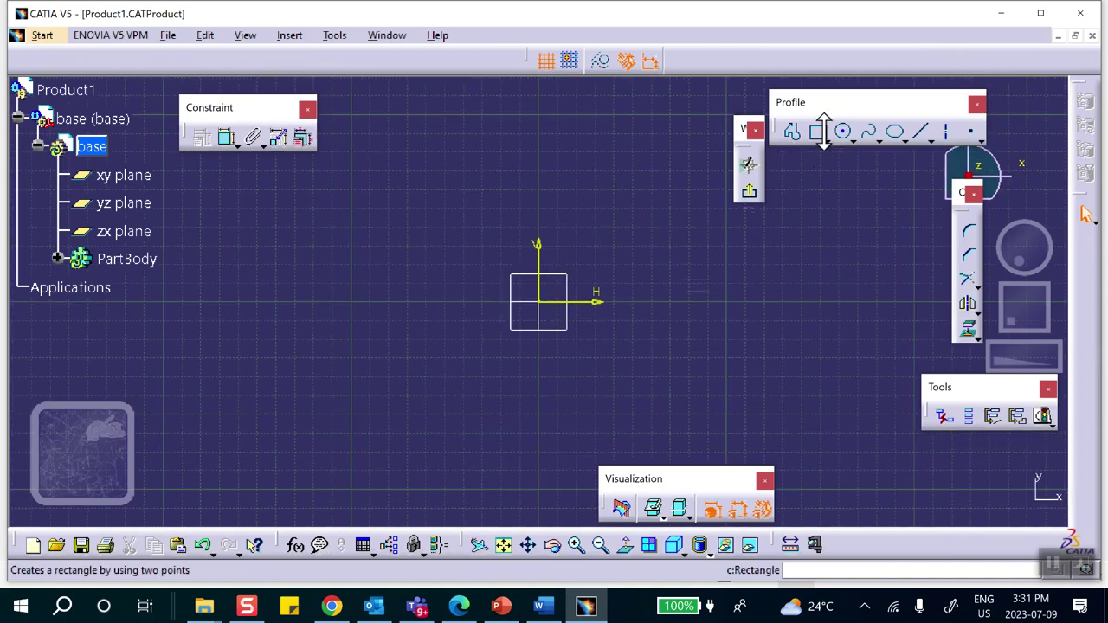
- Start a Centered Rectangle in the base part's xy-plane sketch
left_click(827, 140)
left_click(848, 138)
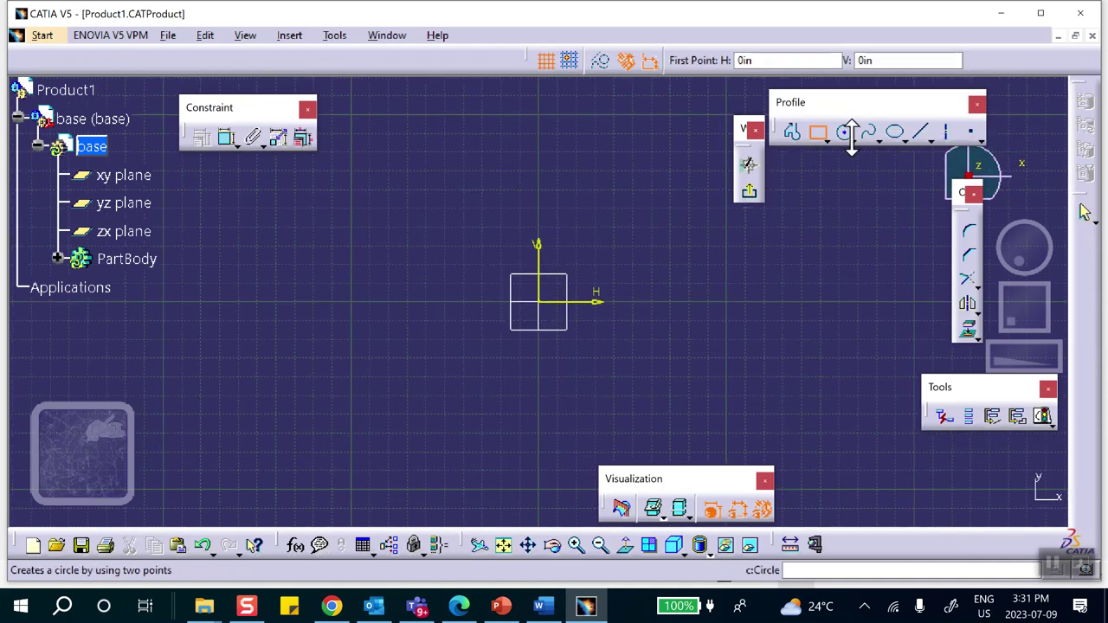
left_click(827, 138)
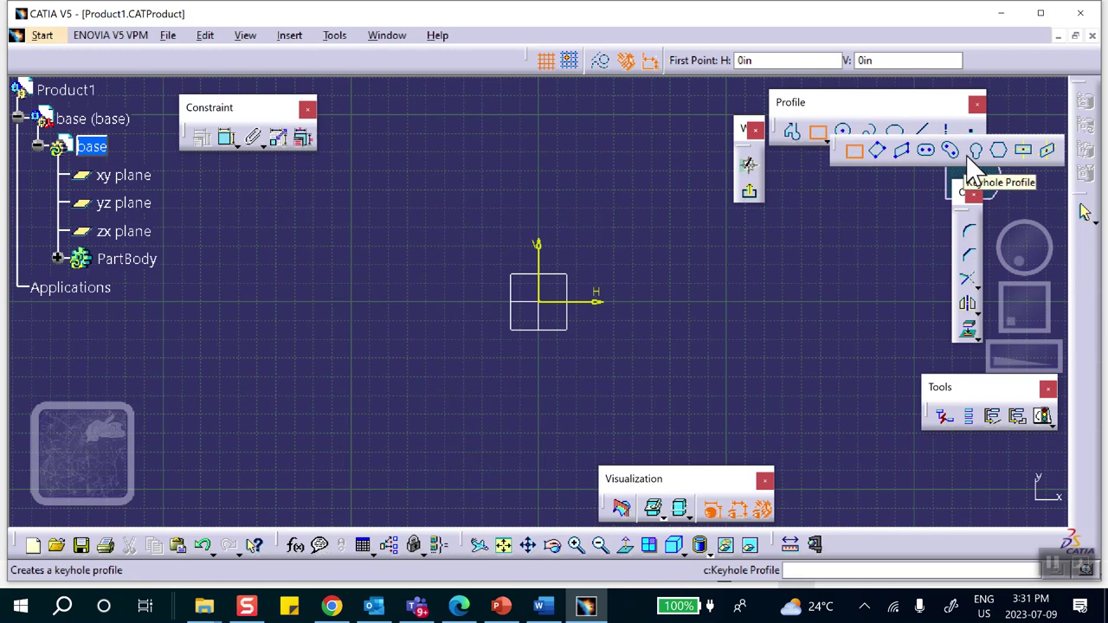
left_click(1022, 151)
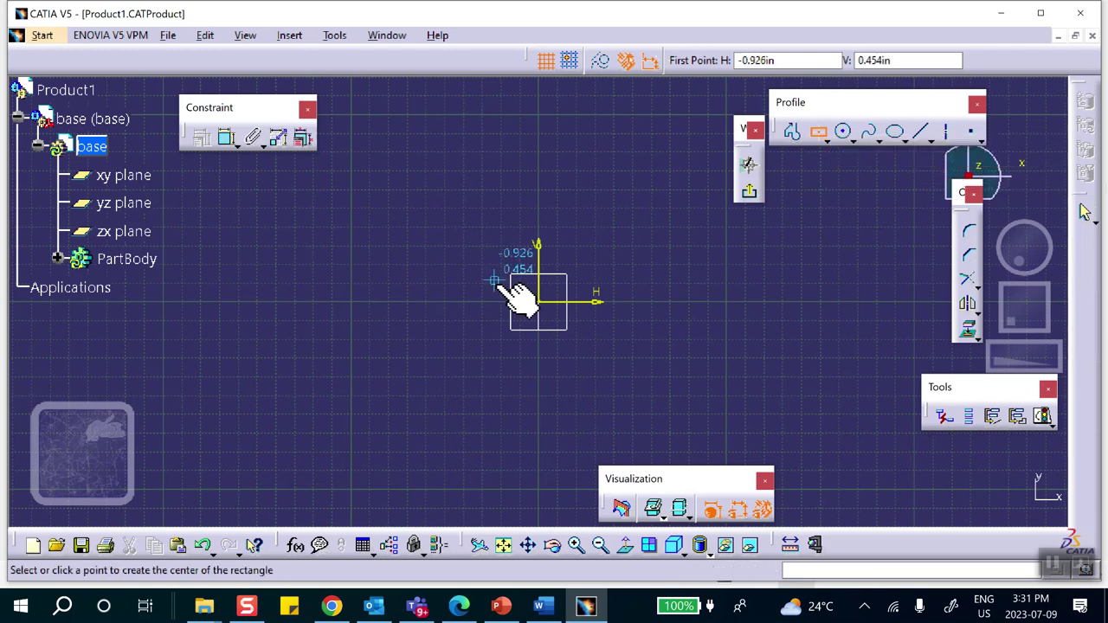
- Sketch a rectangle centred on the origin and a concentric circle of about 0.593 in radius inside it
left_click(538, 301)
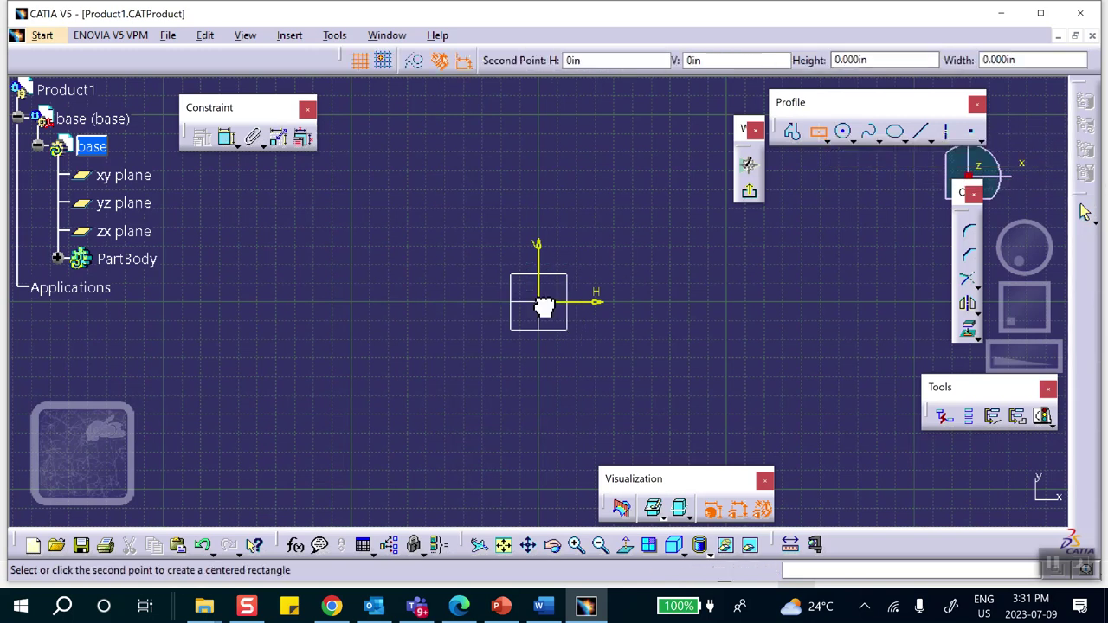
left_click(581, 347)
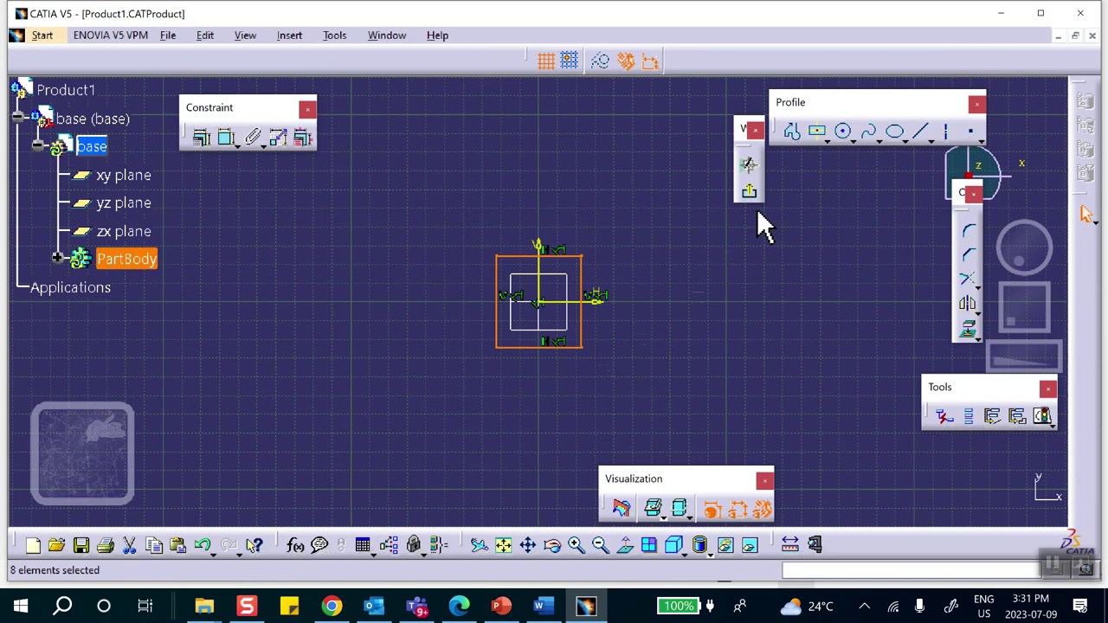
left_click(846, 132)
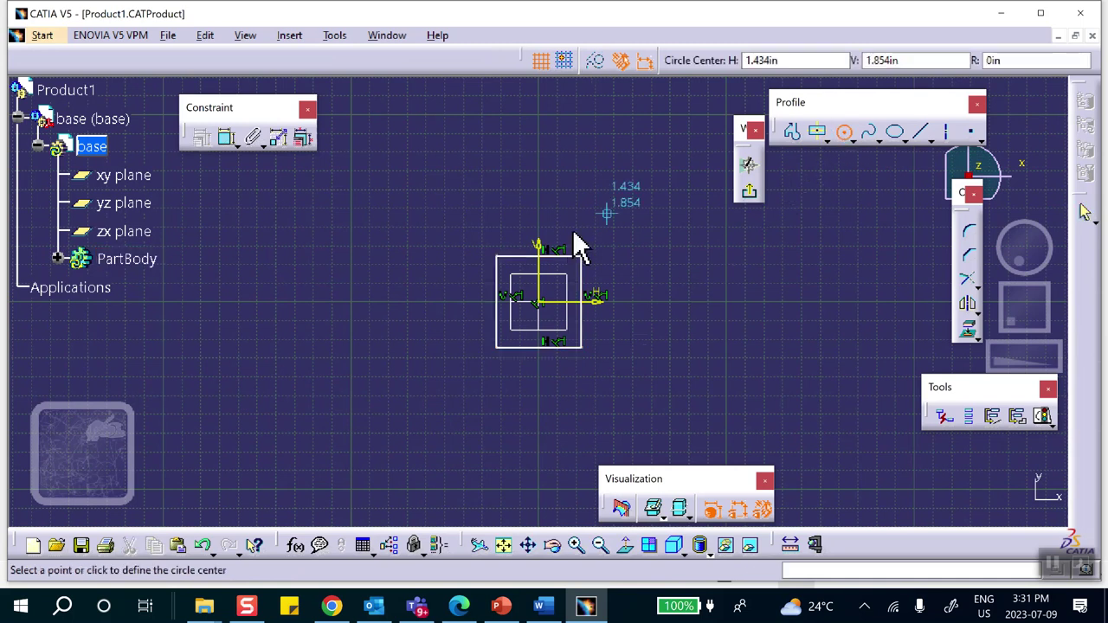
left_click(539, 301)
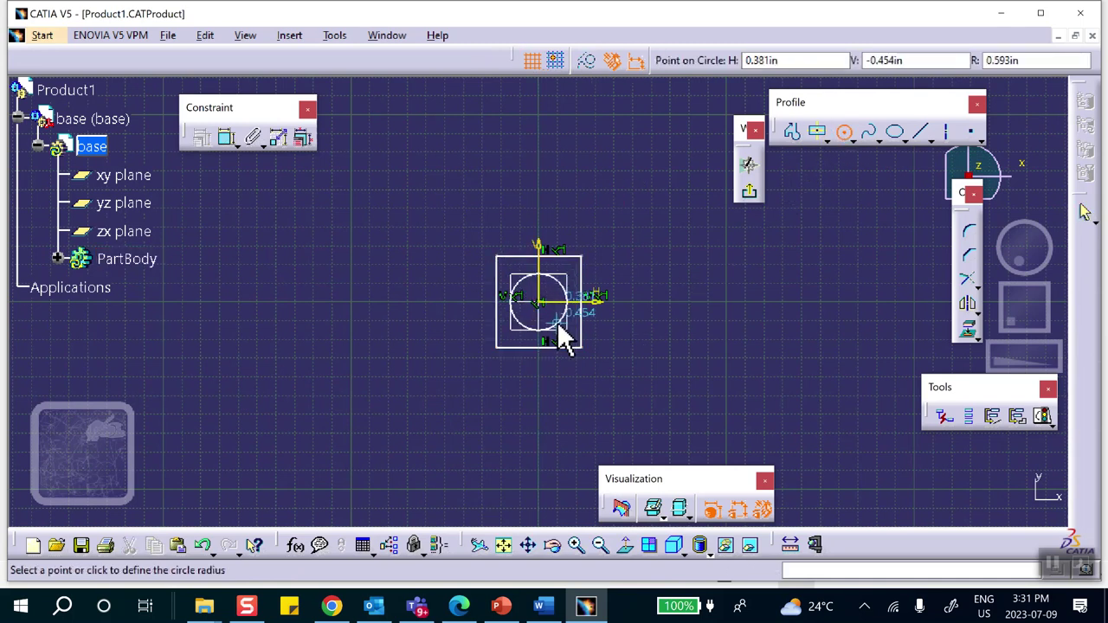
left_click(555, 321)
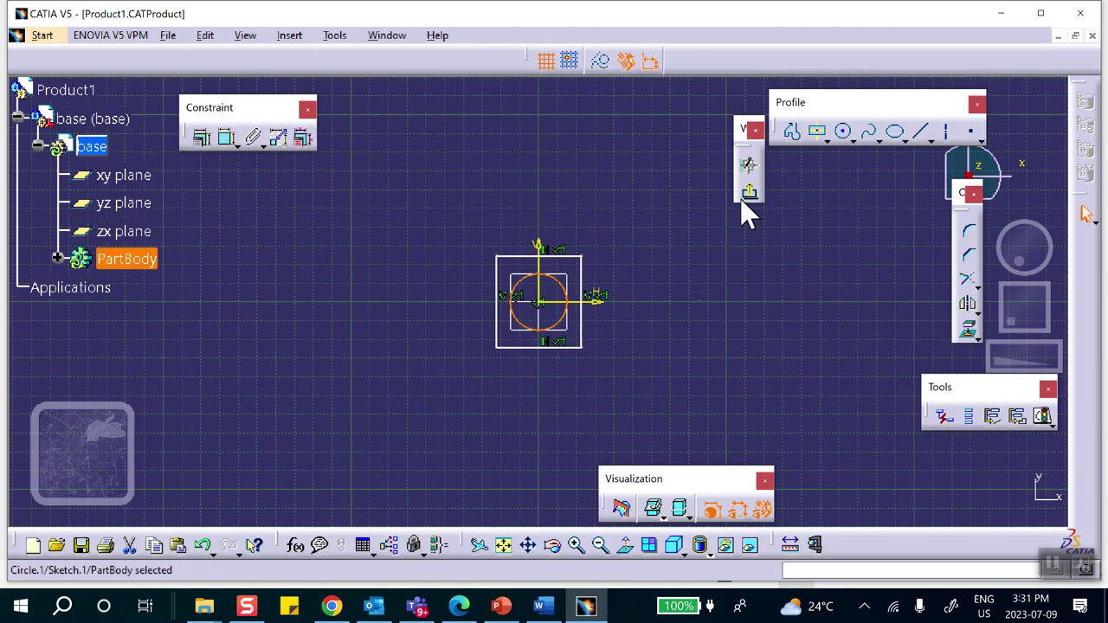
- Add a smaller concentric circle at the origin inside the first circle and exit the sketch
left_click(844, 132)
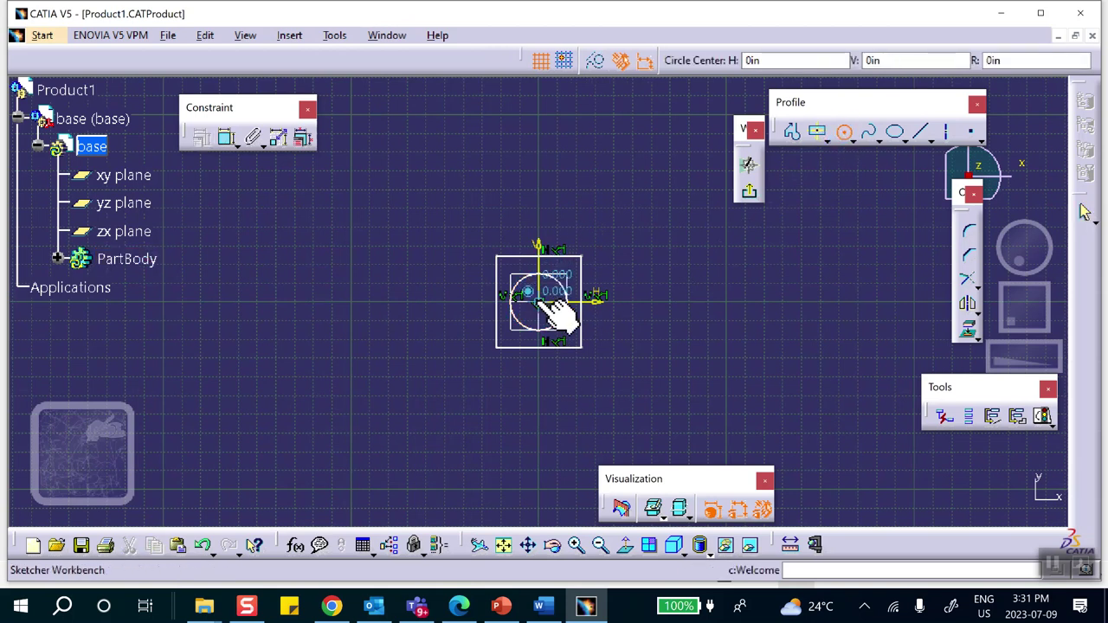
left_click(539, 301)
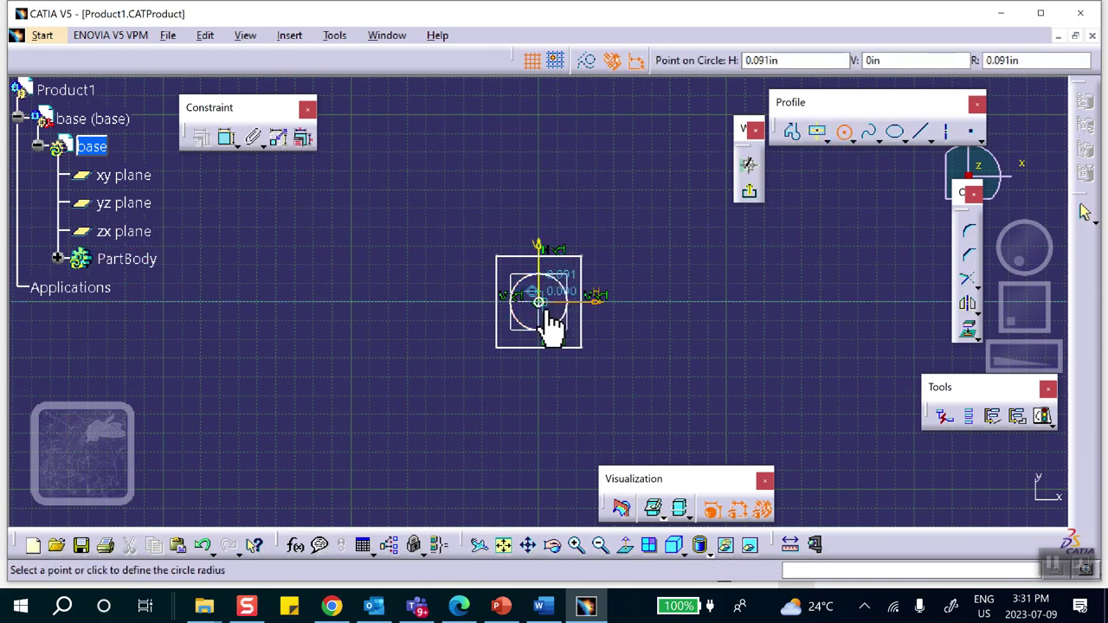
left_click(546, 320)
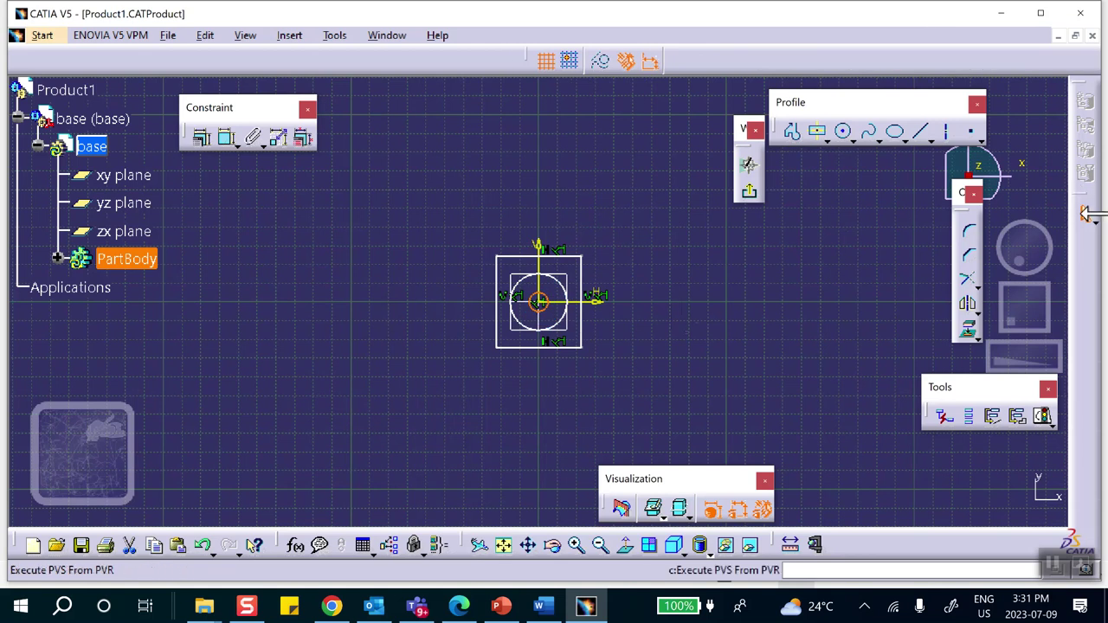
left_click(750, 193)
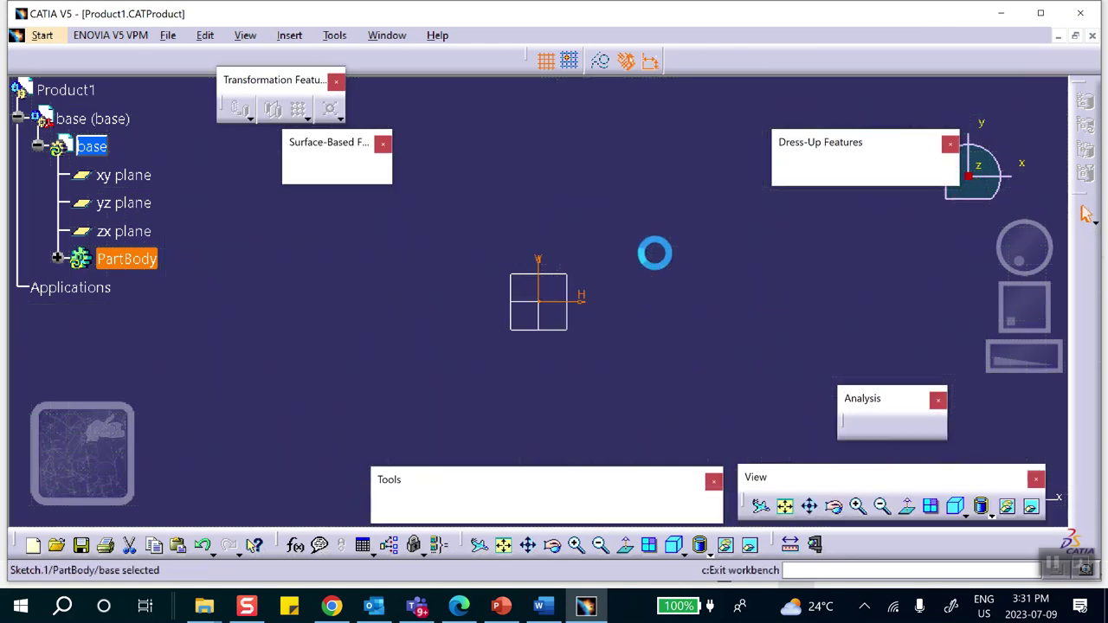
- Start a Multi-Pad from the sketch and set the first extrusion domain's length to 0.5 in
left_click(534, 68)
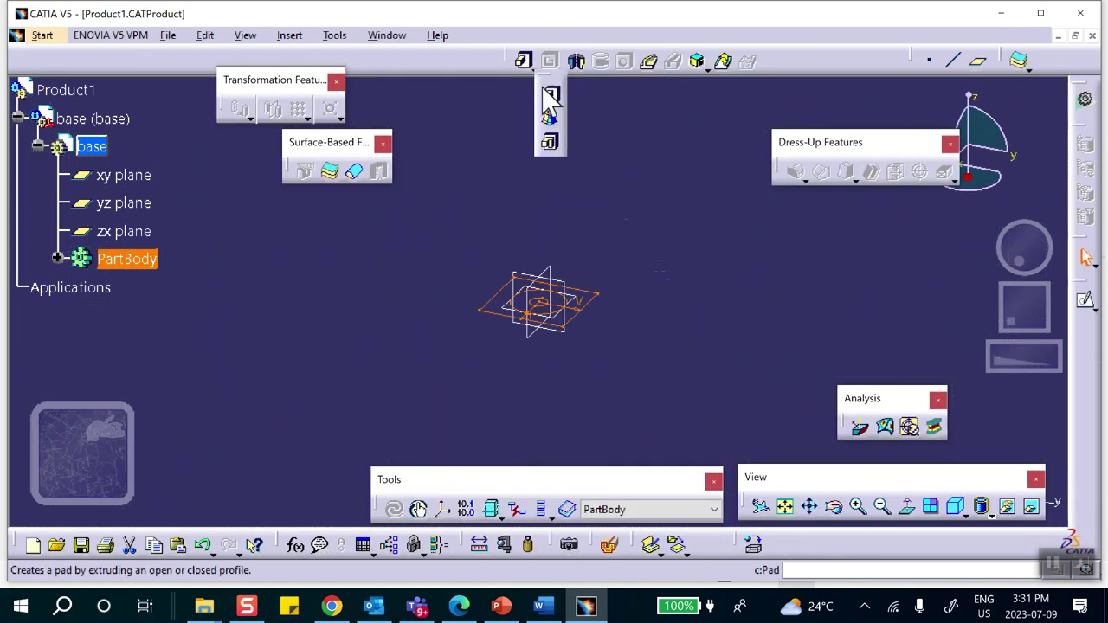
left_click(551, 144)
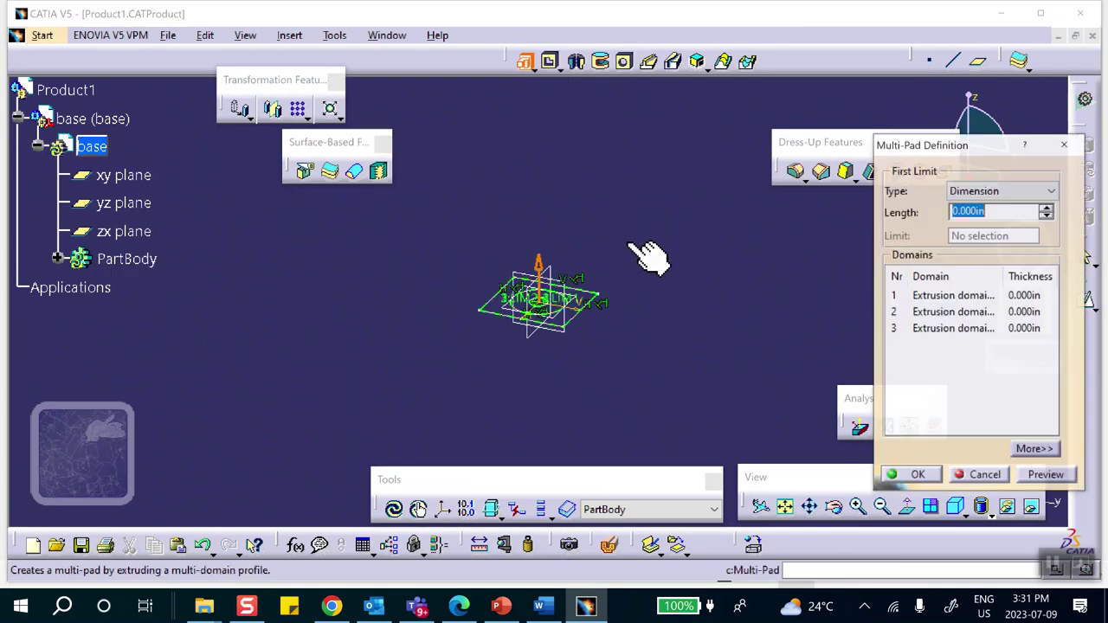
left_click(957, 296)
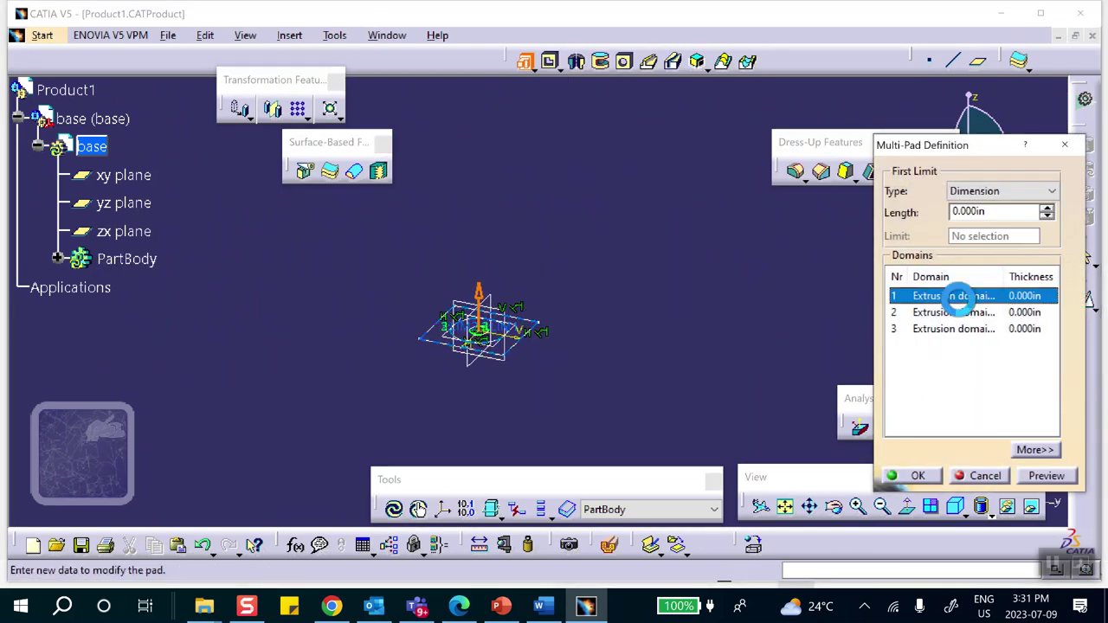
double_click(999, 211)
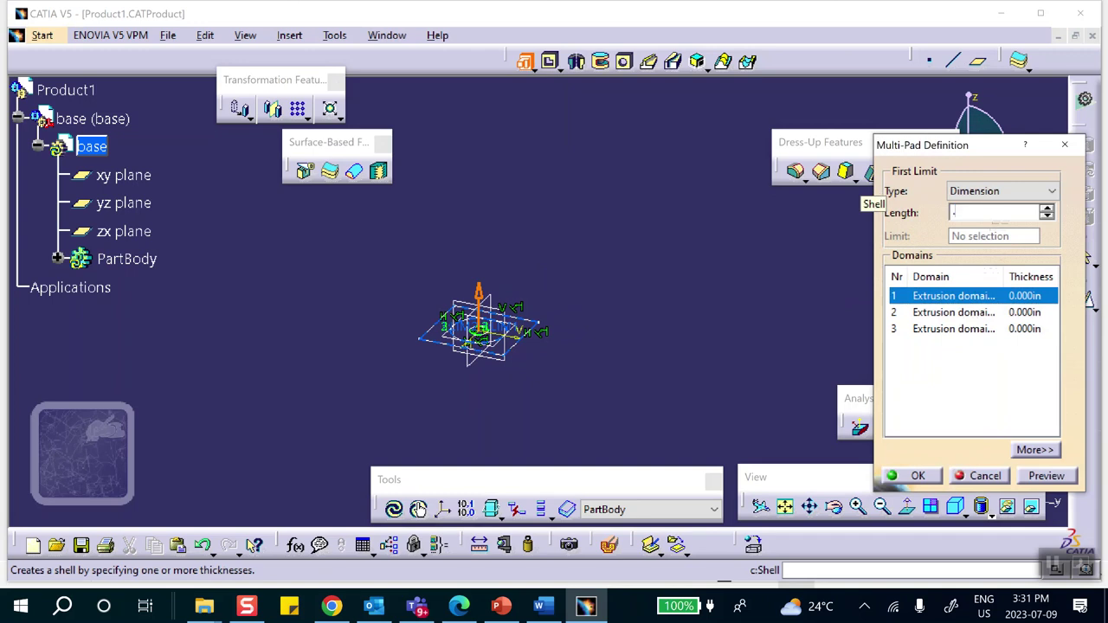
- Check the robotic arm slide in PowerPoint, return to CATIA and set the second extrusion domain's length to 4 in
left_click(952, 313)
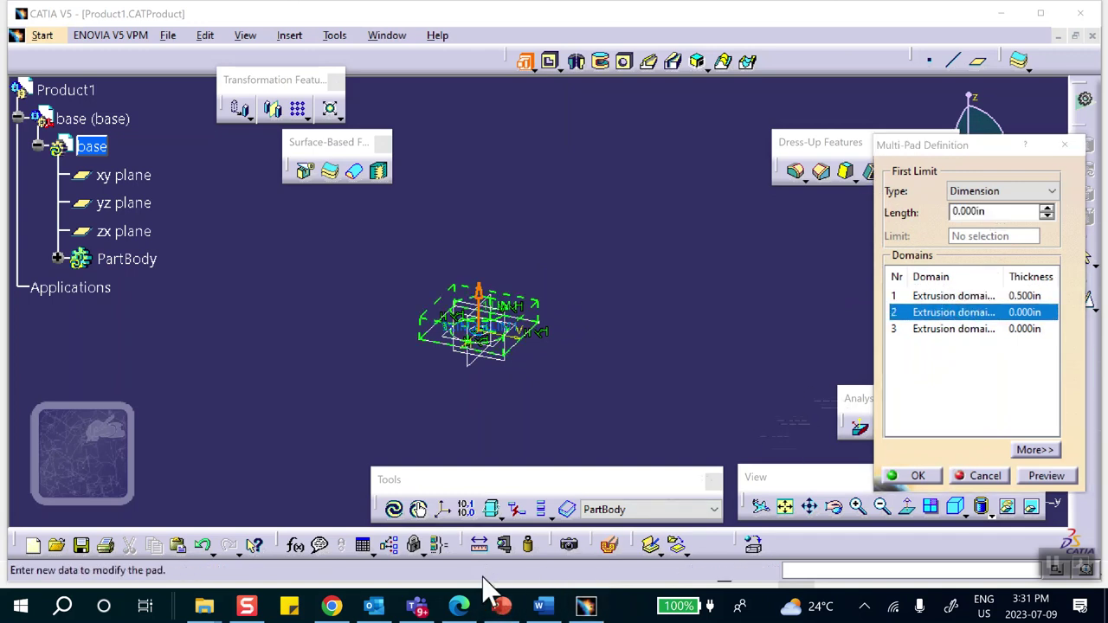
left_click(500, 606)
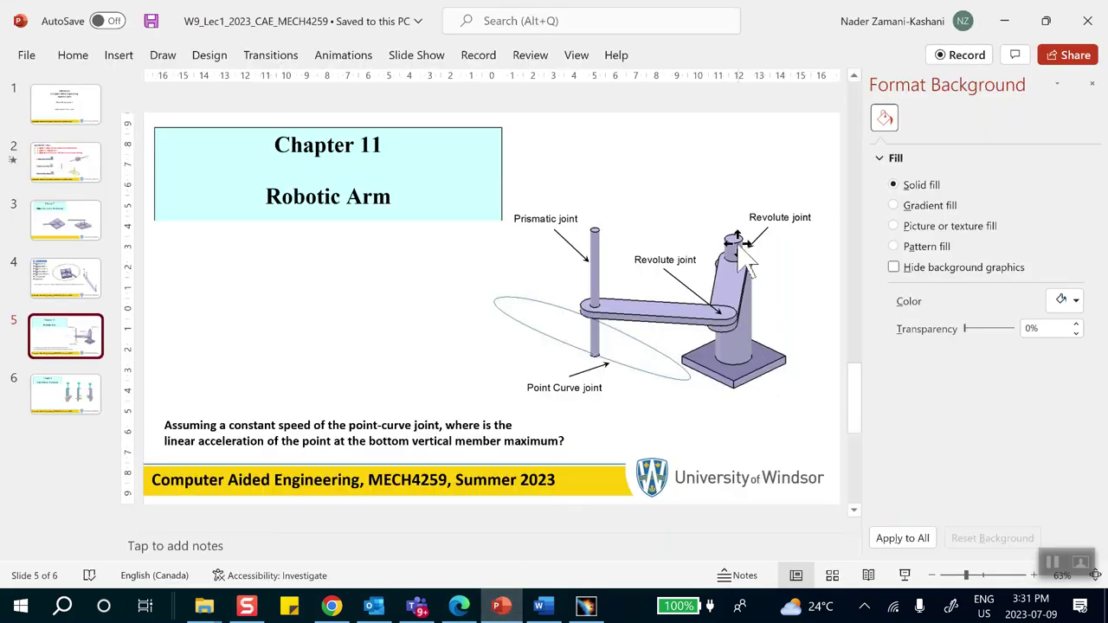
left_click(1006, 24)
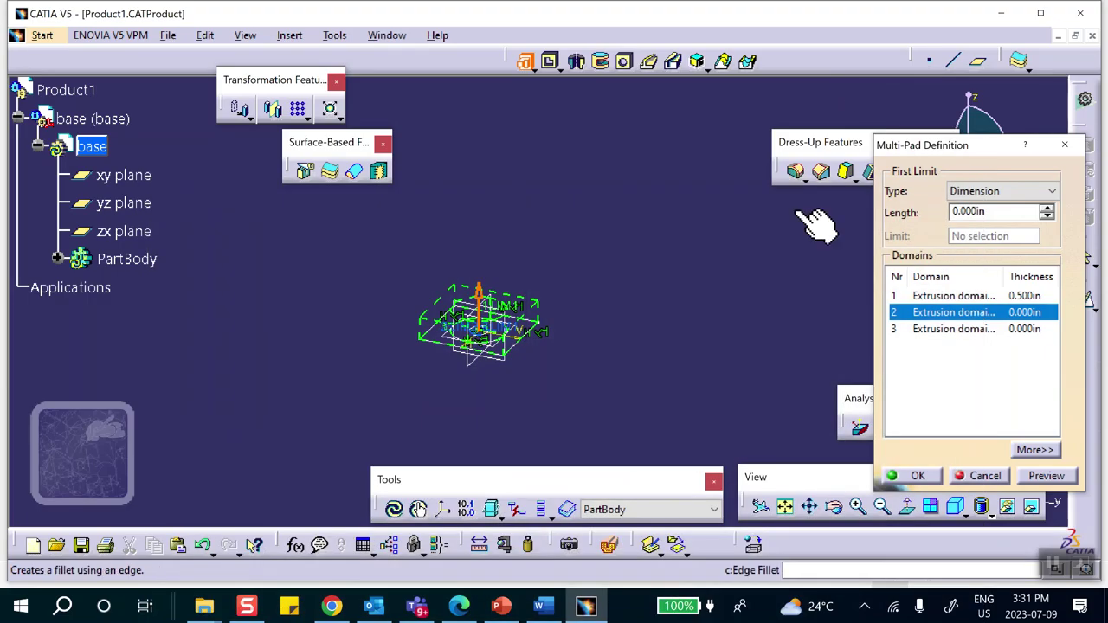
double_click(1000, 212)
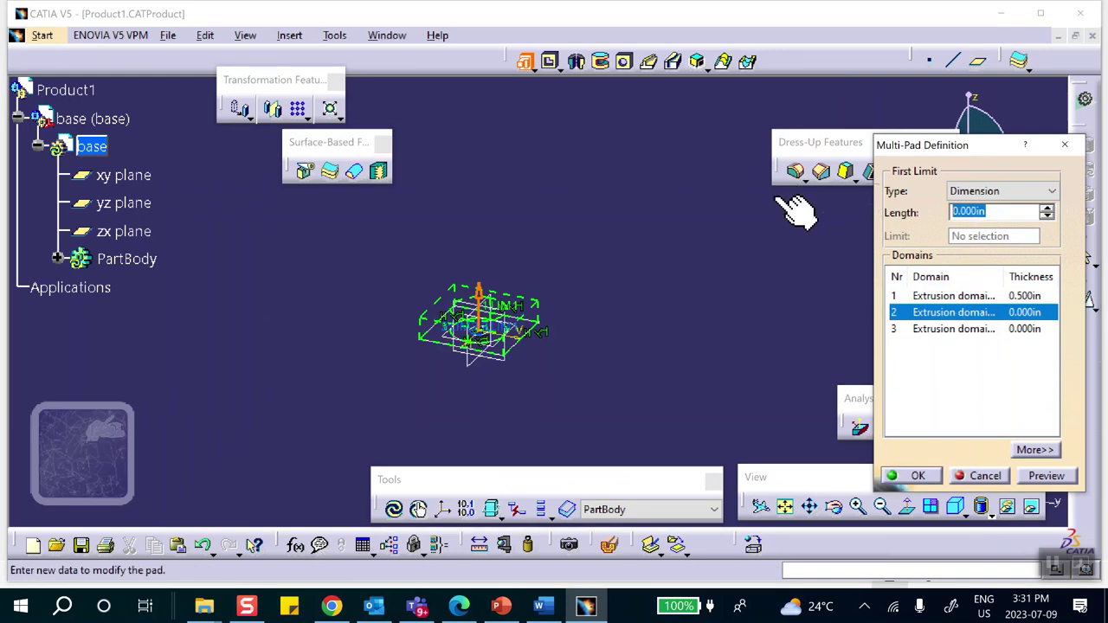
type("4")
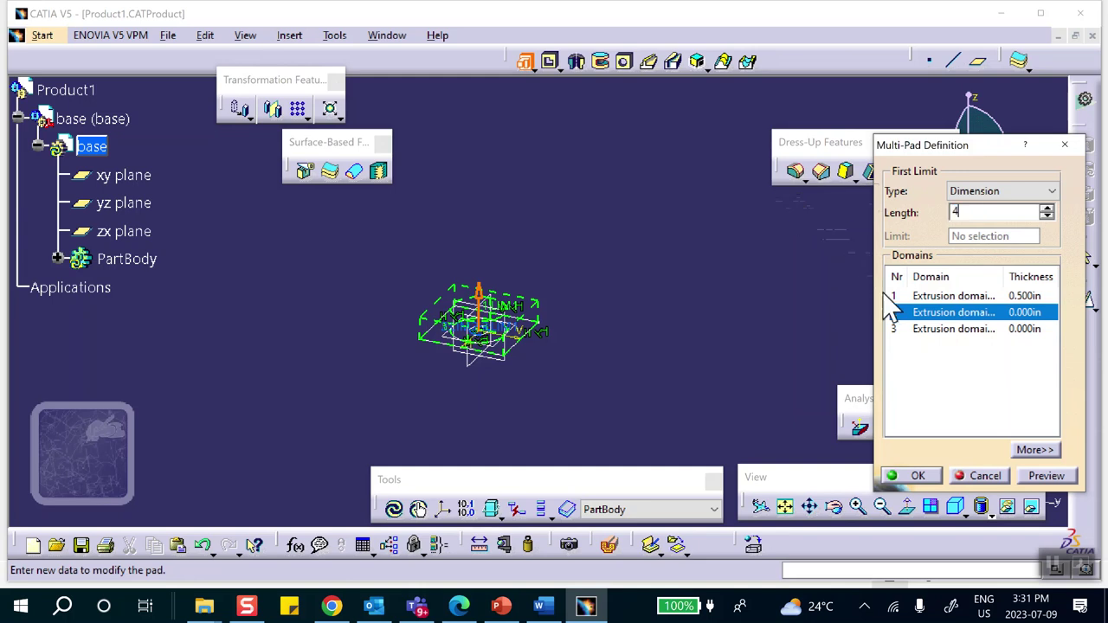
left_click(941, 330)
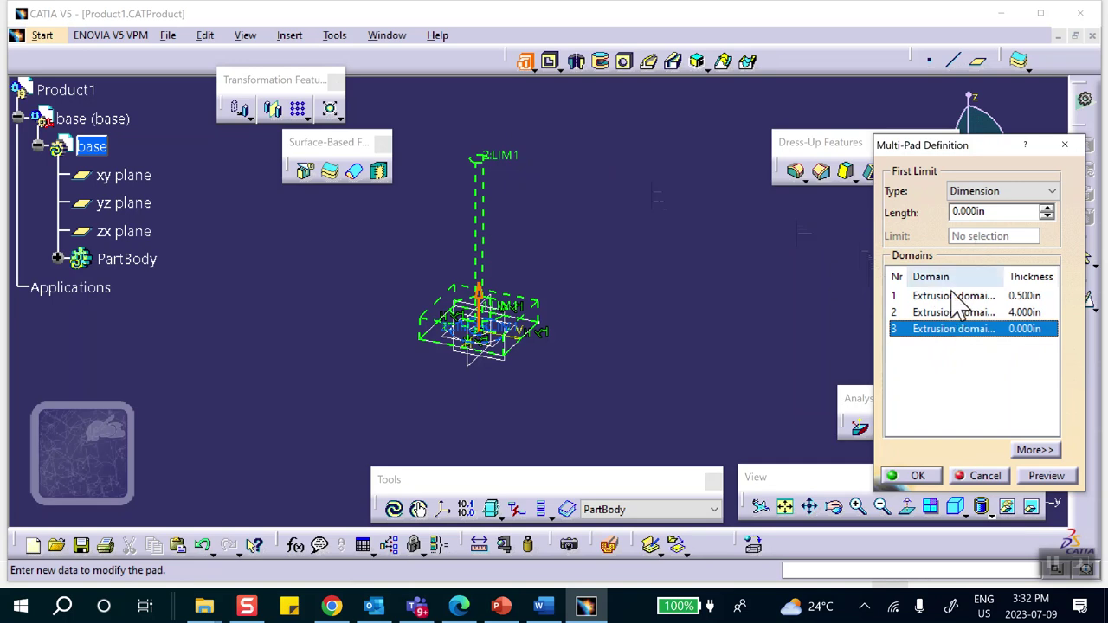
- Set the second domain's length to 5 in and the third domain's to 5.5 in, and create the multi-pad
left_click(934, 312)
double_click(1004, 212)
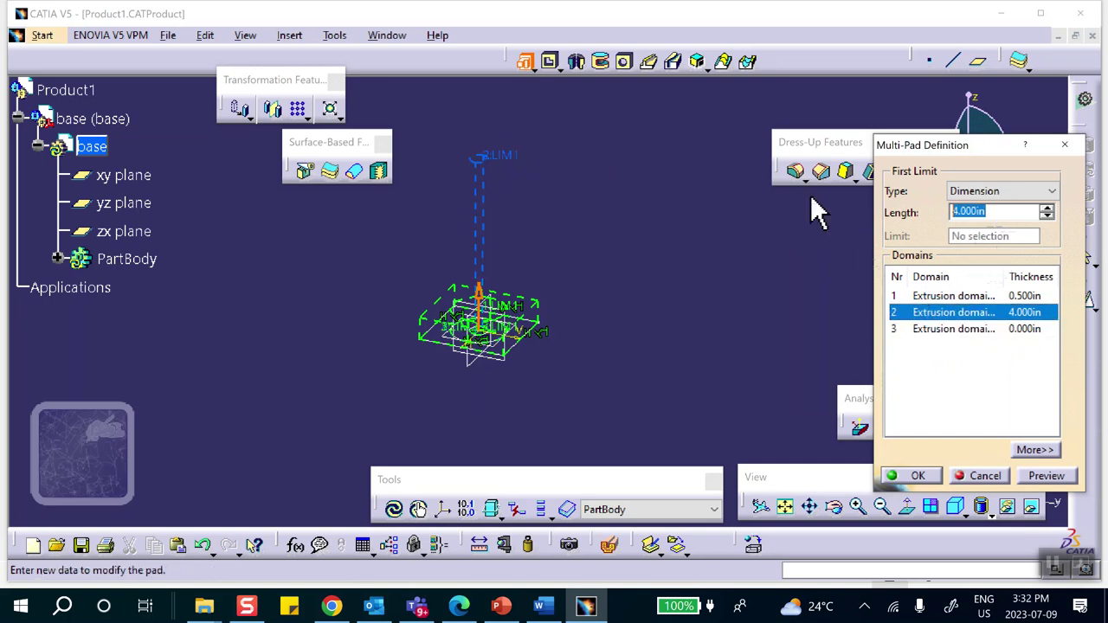
left_click(930, 333)
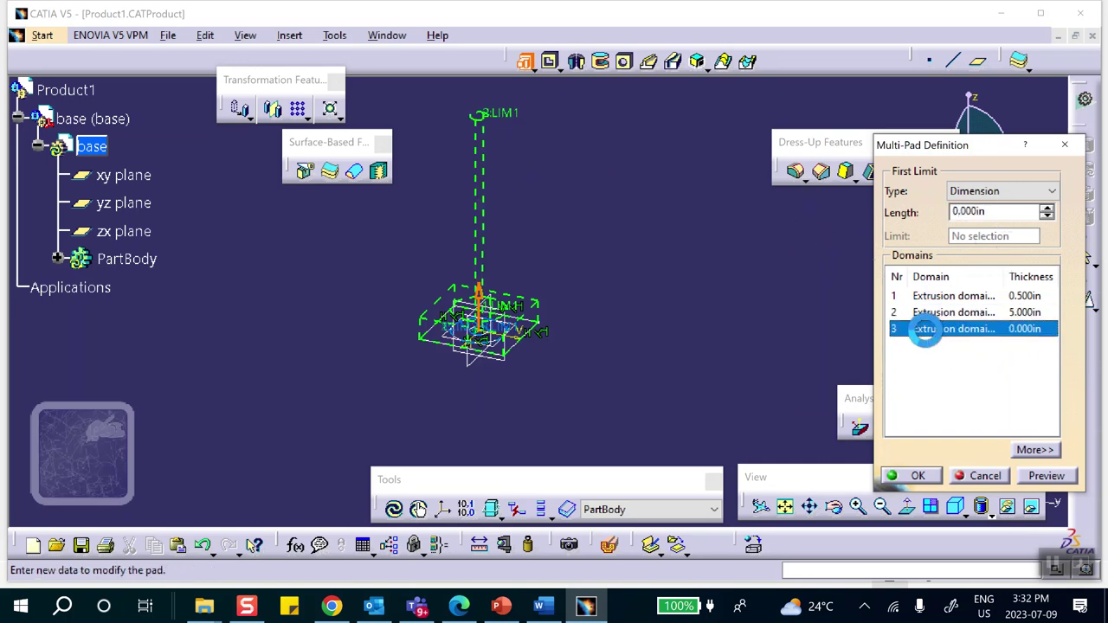
double_click(995, 212)
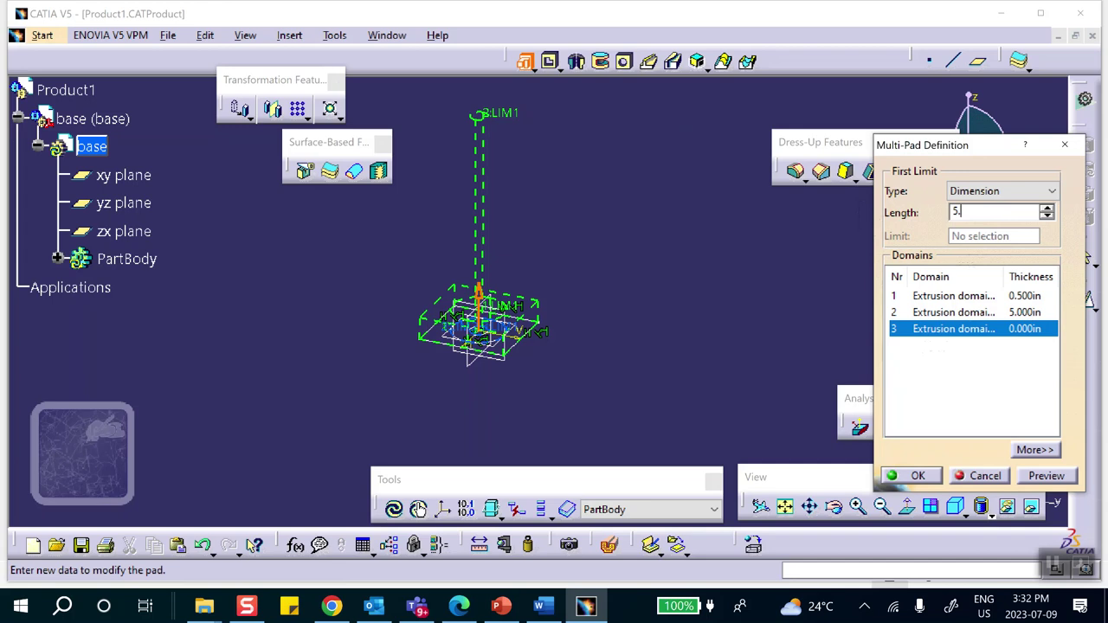
left_click(917, 475)
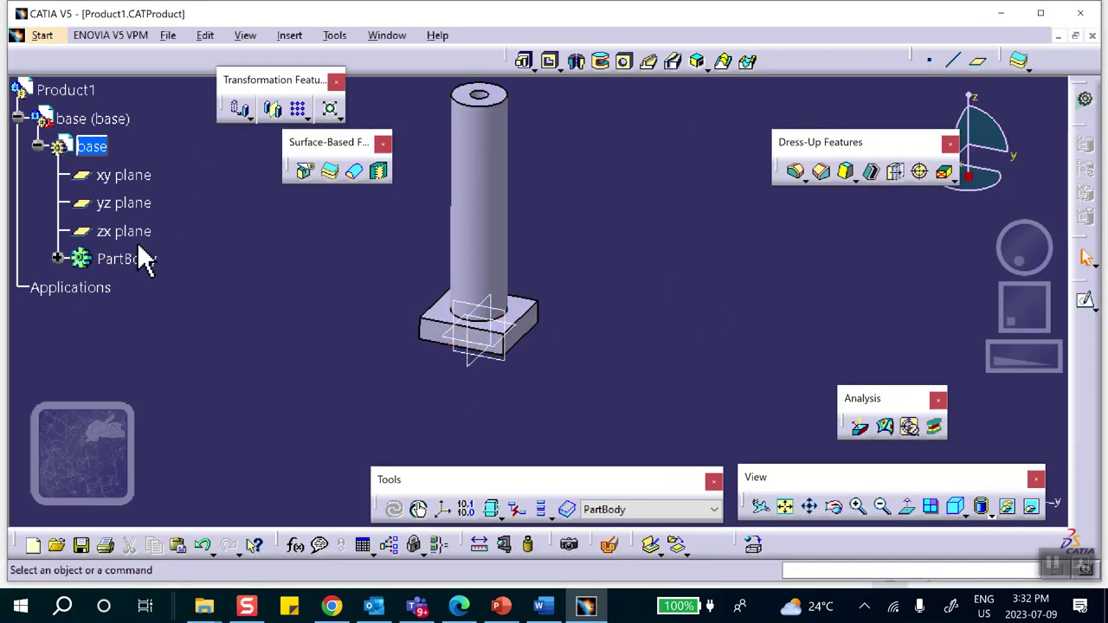
- Reopen the multi-pad for editing, set the third extrusion domain's length to 6 in and preview it
left_click(57, 259)
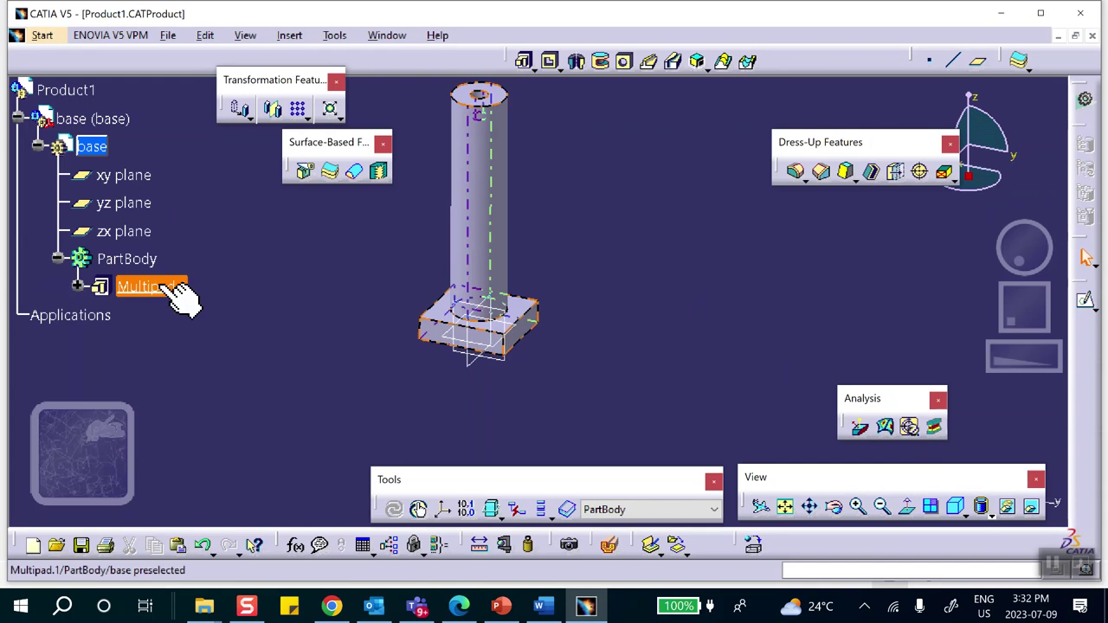
left_click(78, 286)
double_click(154, 288)
left_click(960, 330)
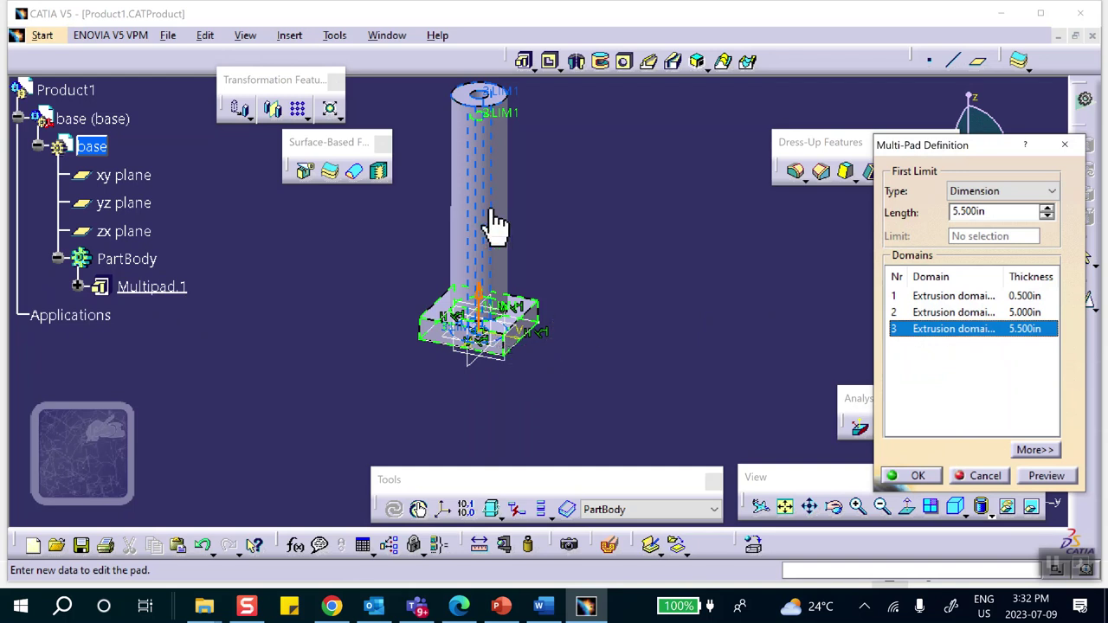
double_click(1004, 211)
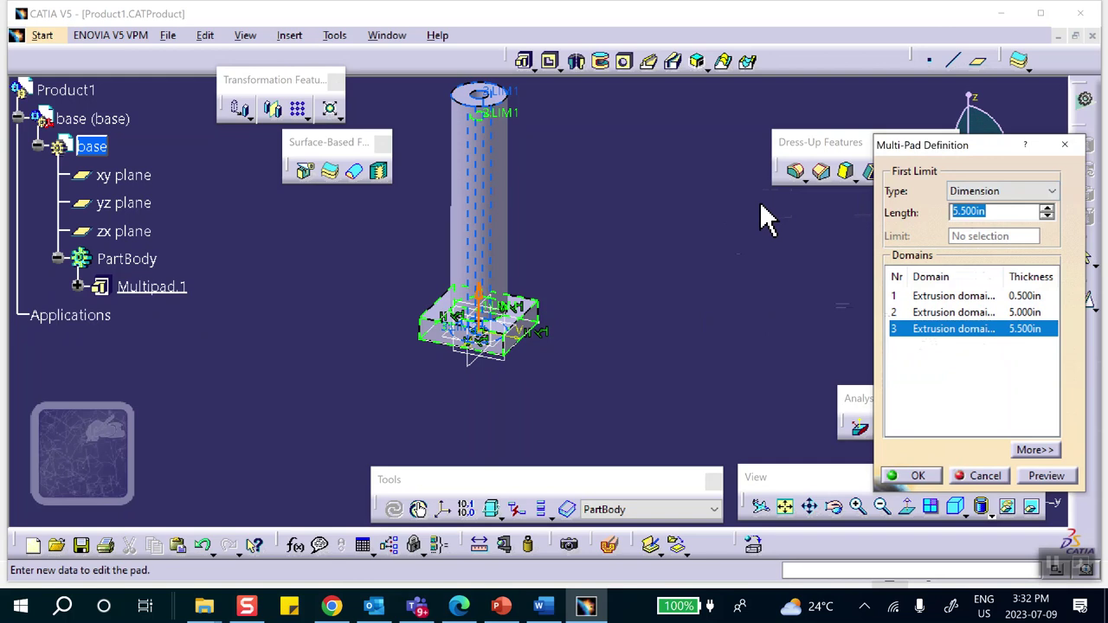
left_click(1043, 478)
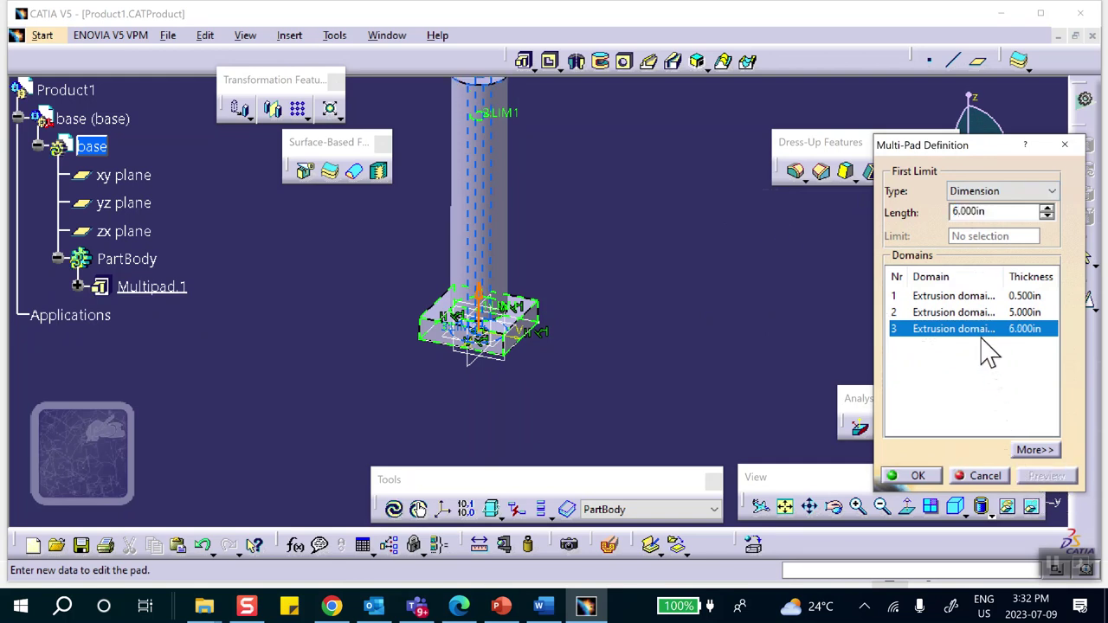
middle_click_drag(624, 234, 620, 279)
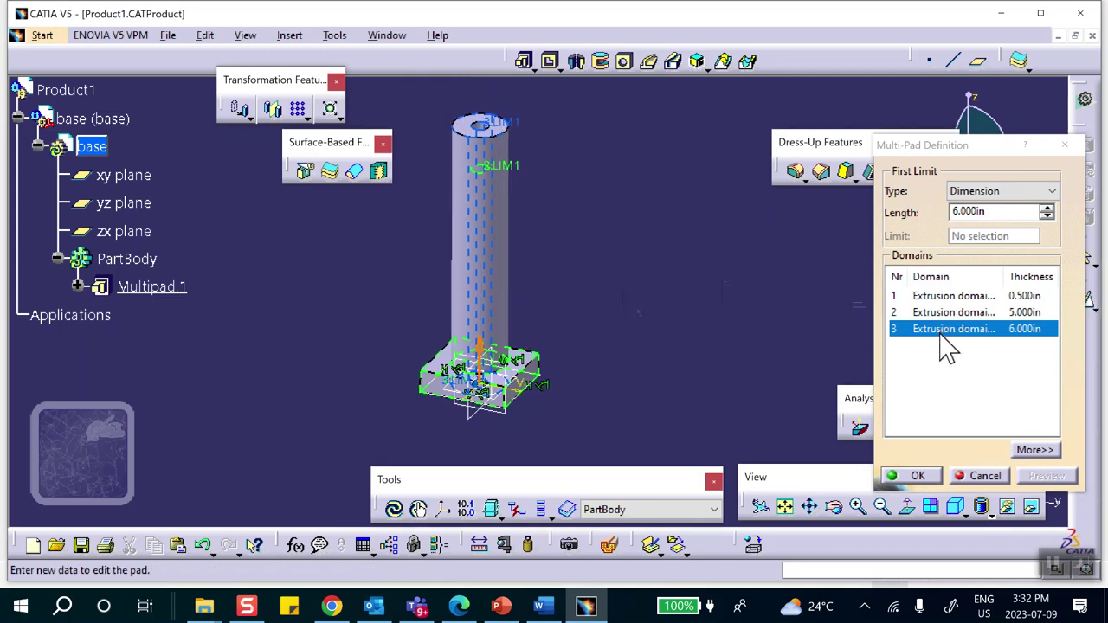
- Set the third domain's length to 5 in and the second domain's to 5.5 in, and apply the multi-pad edit
double_click(995, 212)
type("5")
left_click(945, 314)
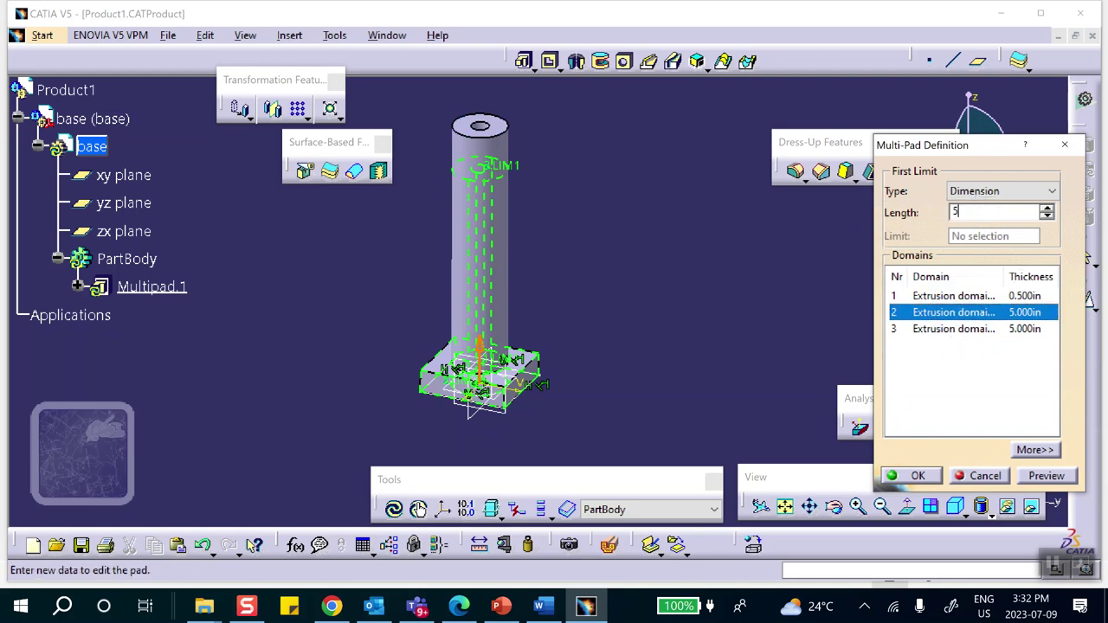
type("5.5")
left_click(917, 476)
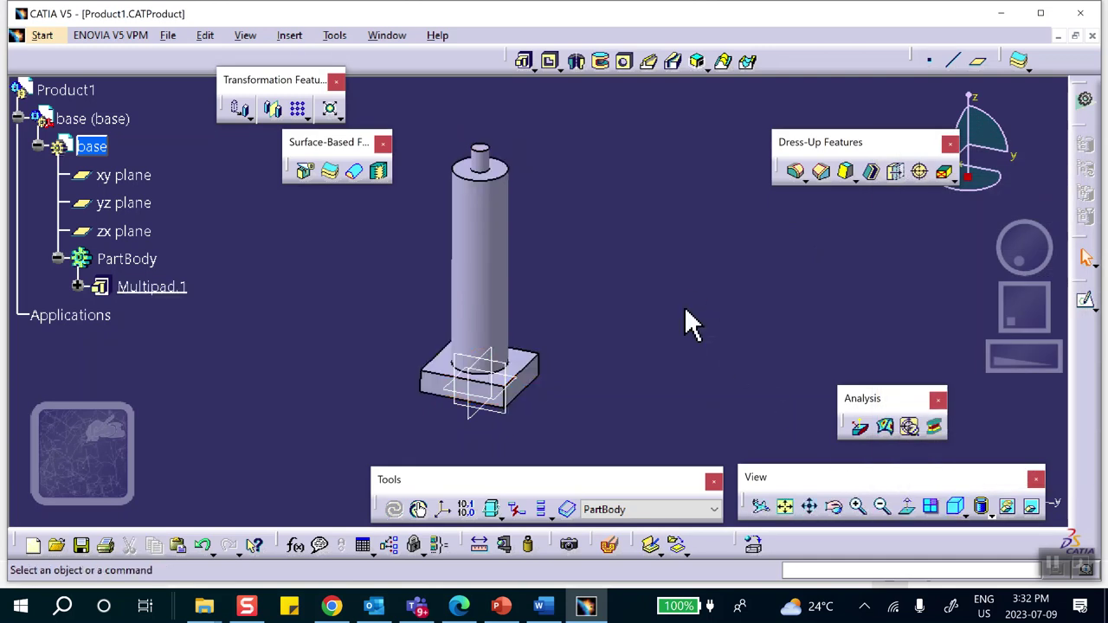
- Start a new reference plane using the Angle/Normal to plane type
middle_click_drag(597, 281, 693, 234)
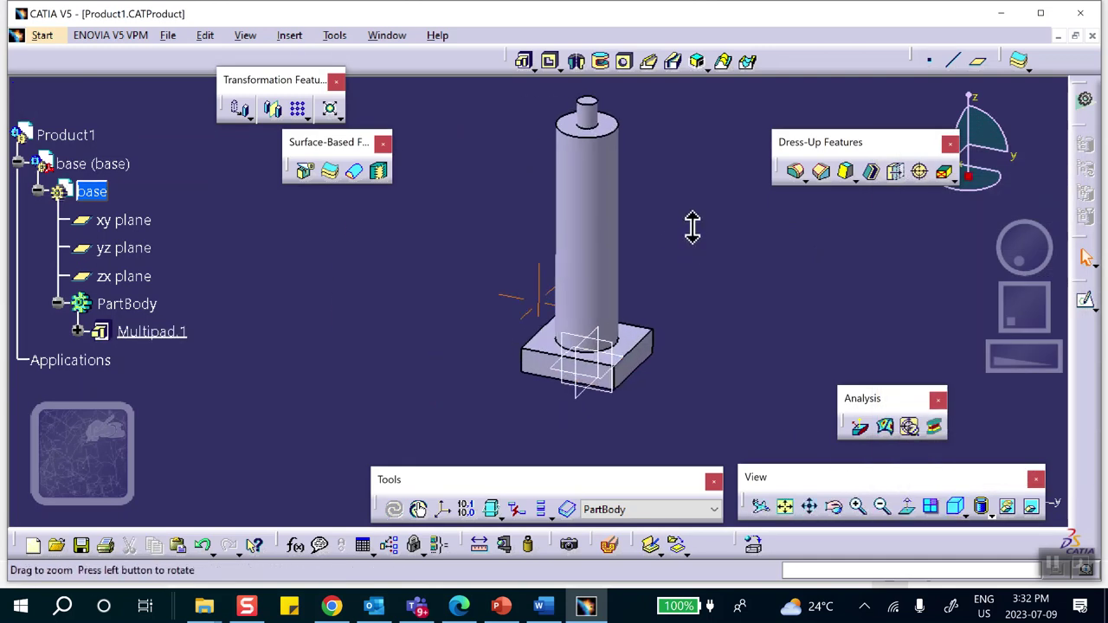
middle_click_drag(701, 329, 494, 321)
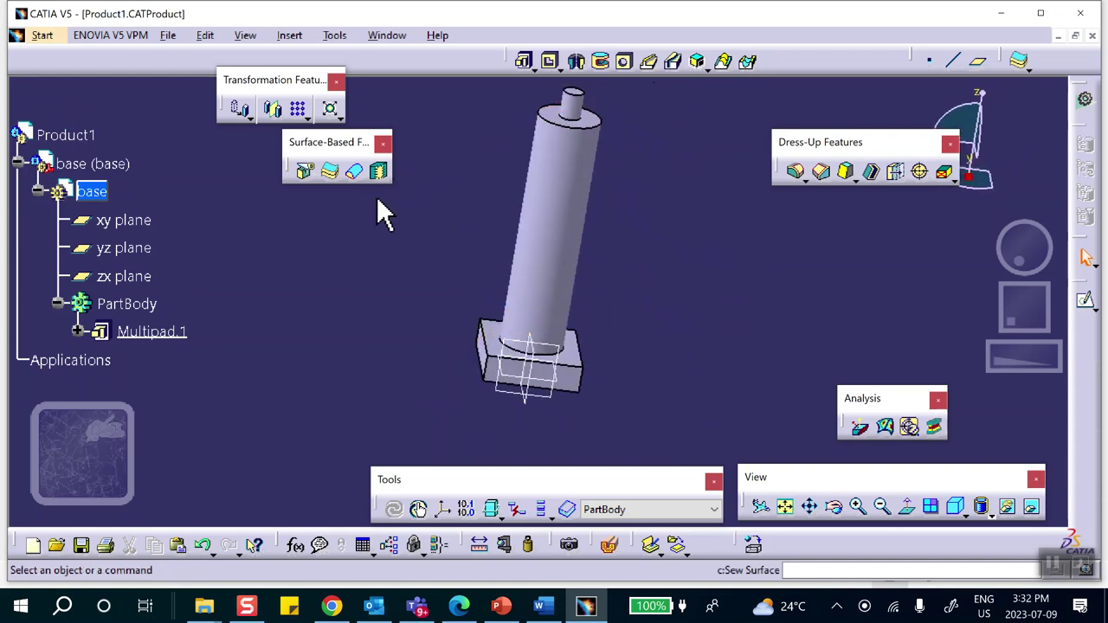
middle_click_drag(405, 238, 388, 268)
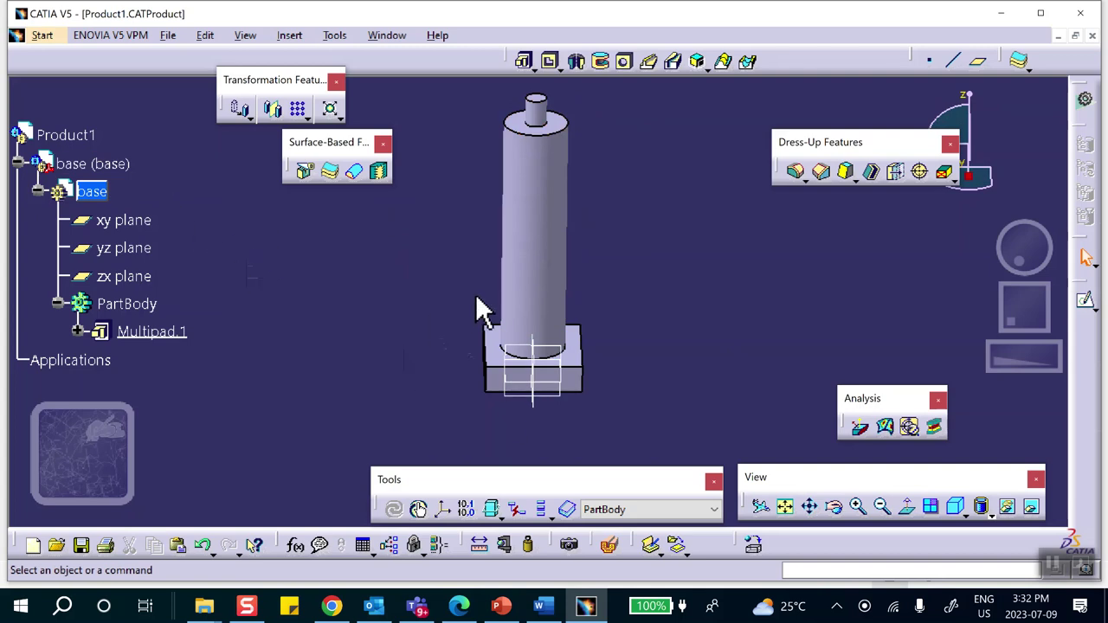
left_click(979, 60)
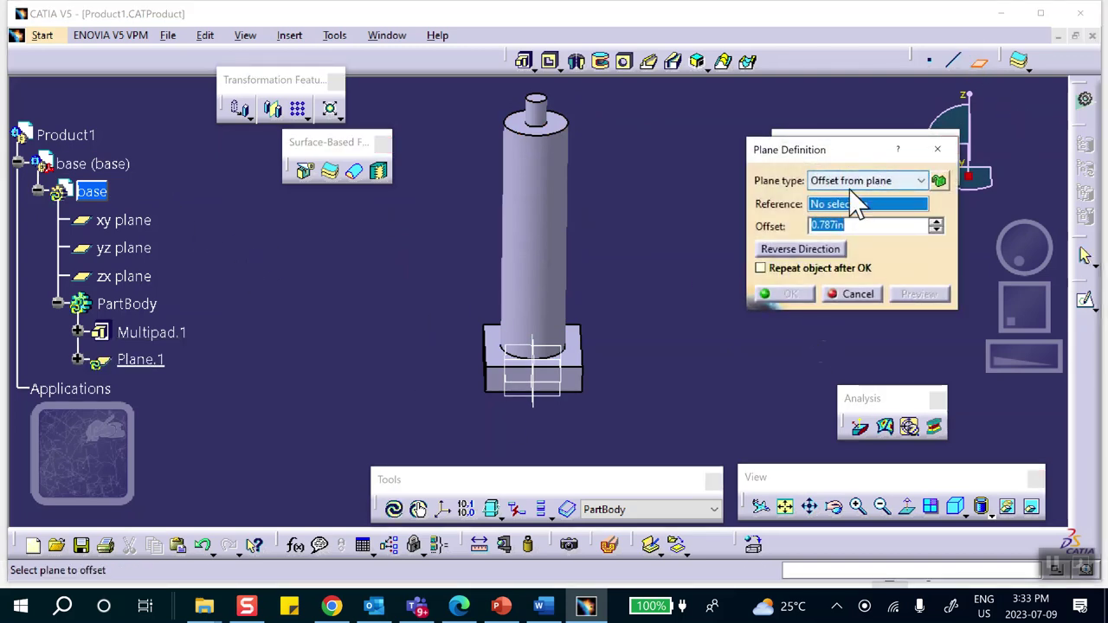
left_click(853, 183)
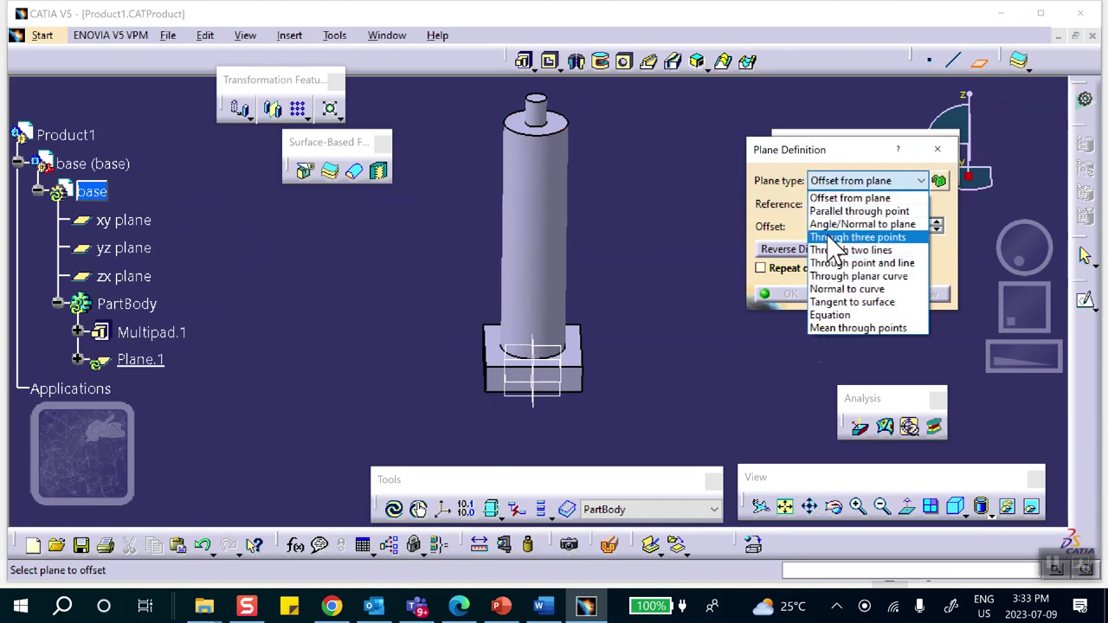
left_click(835, 225)
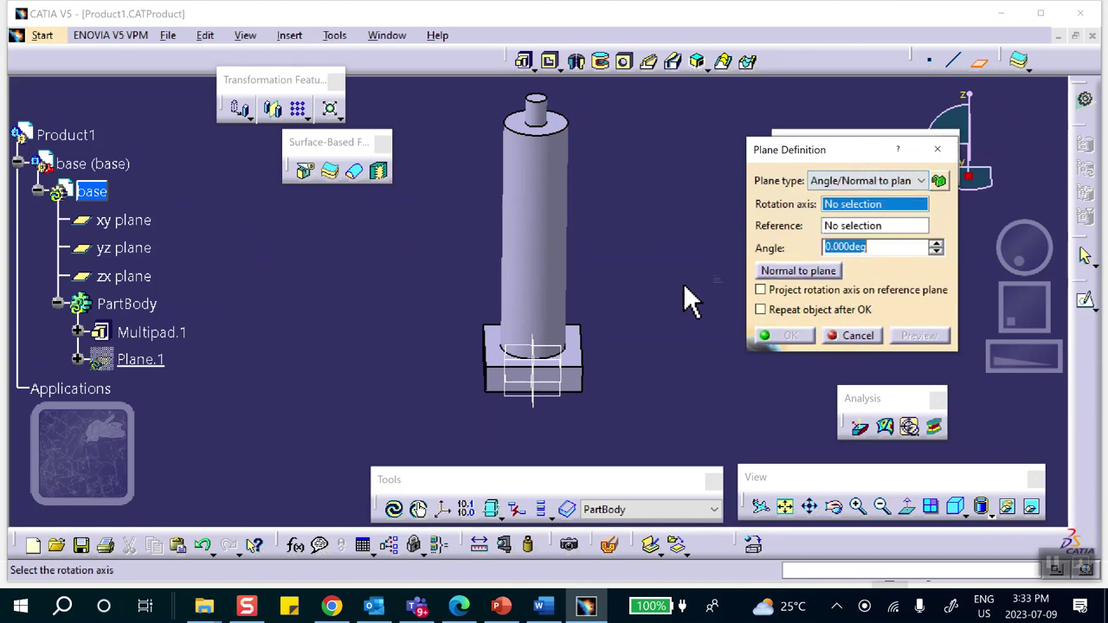
- Create the plane at an angle to the base plate's side face, rotated about that face's lower edge
middle_click_drag(643, 257, 651, 173)
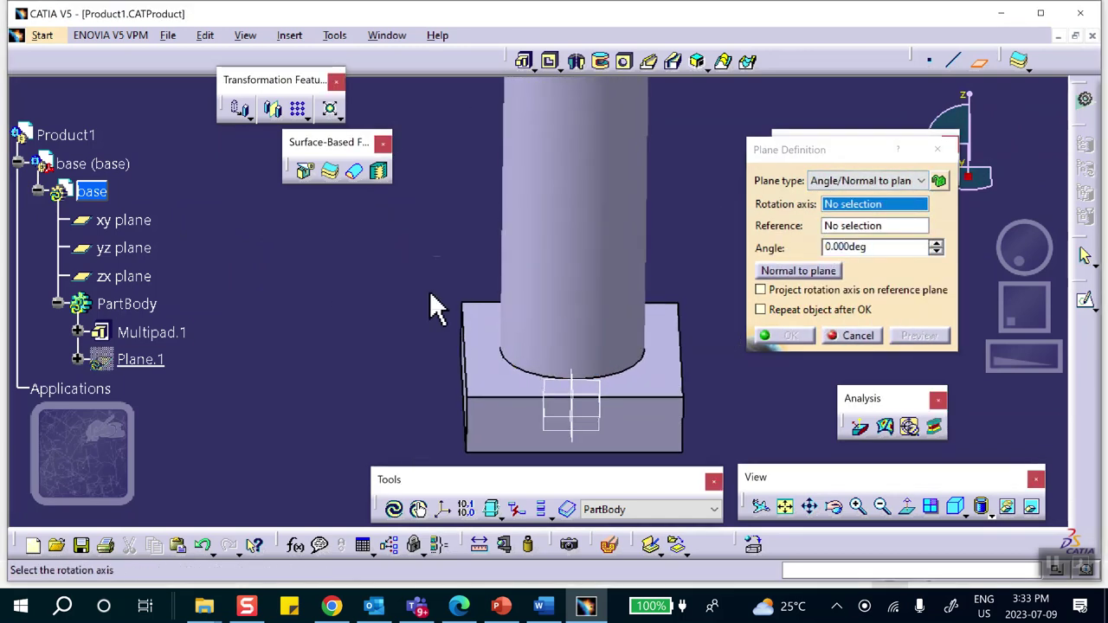
middle_click_drag(510, 398, 648, 395)
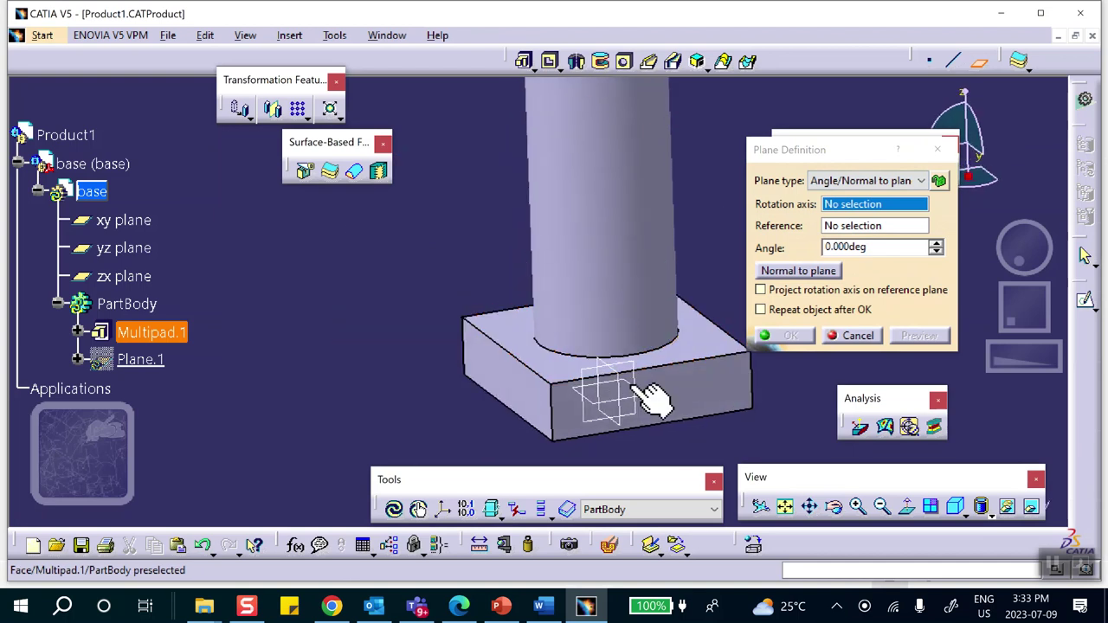
left_click(527, 415)
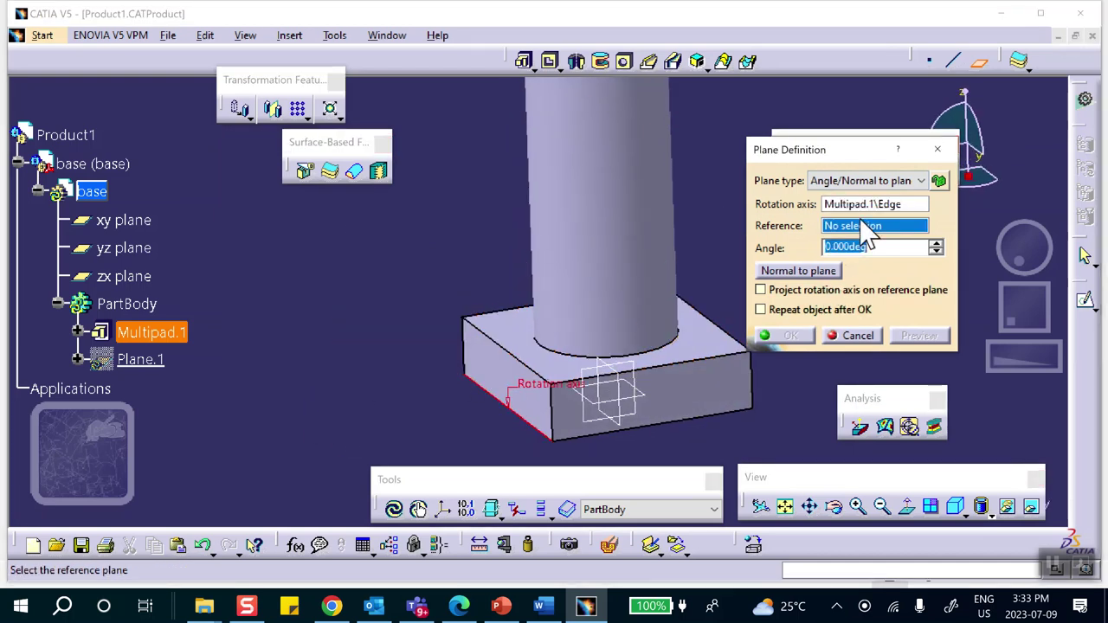
left_click(482, 354)
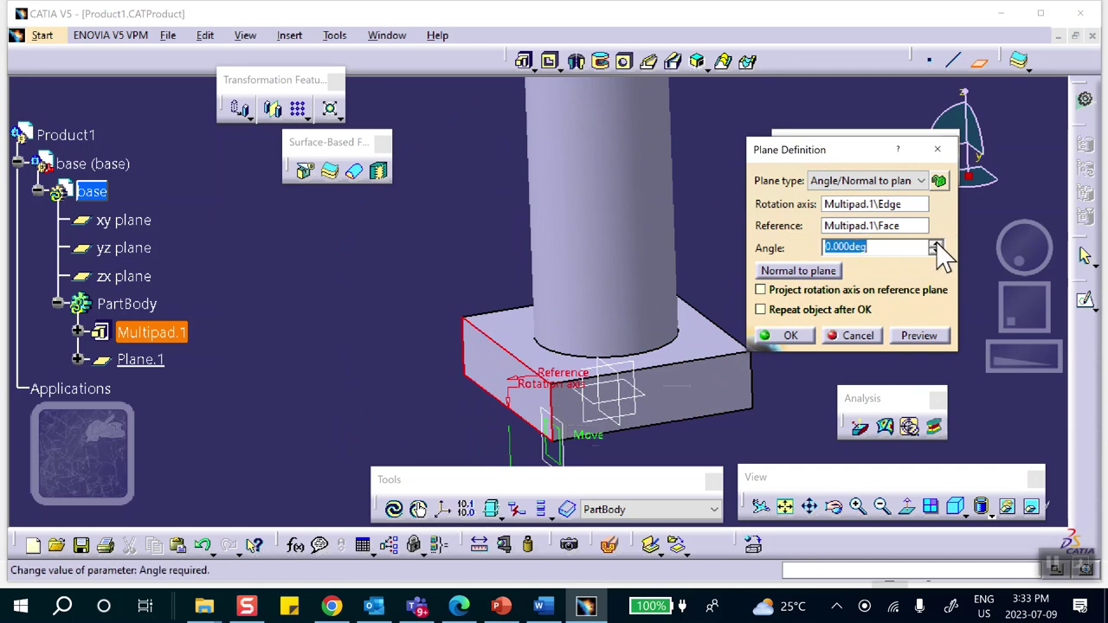
left_click_drag(935, 246, 935, 243)
middle_click_drag(563, 441, 421, 346)
left_click(791, 335)
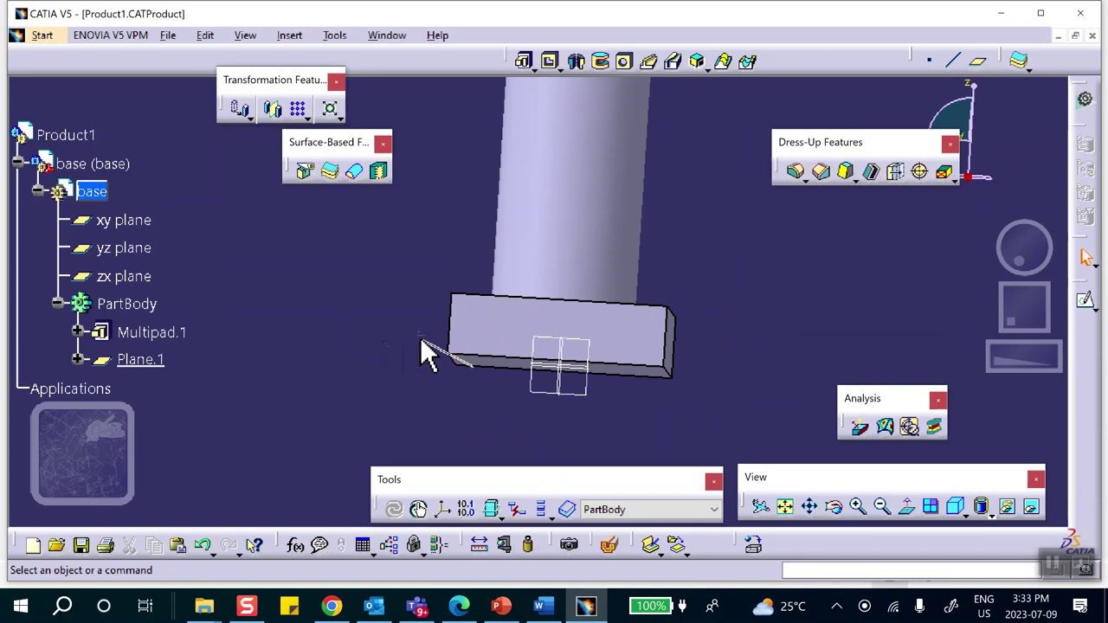
- Sketch a tilted ellipse with a major axis about 3.44 in on the angled plane beside the column, and exit the sketch
left_click(422, 343)
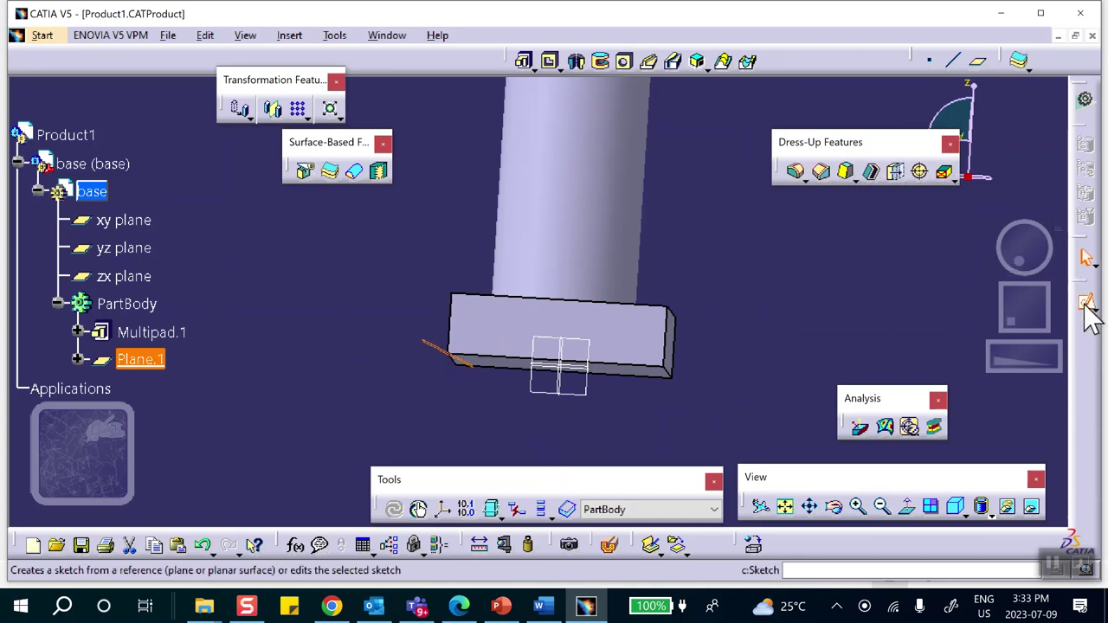
left_click(1085, 300)
mouse_move(654, 324)
middle_mouse_down()
mouse_move(736, 346)
mouse_move(754, 375)
mouse_move(856, 297)
middle_mouse_up()
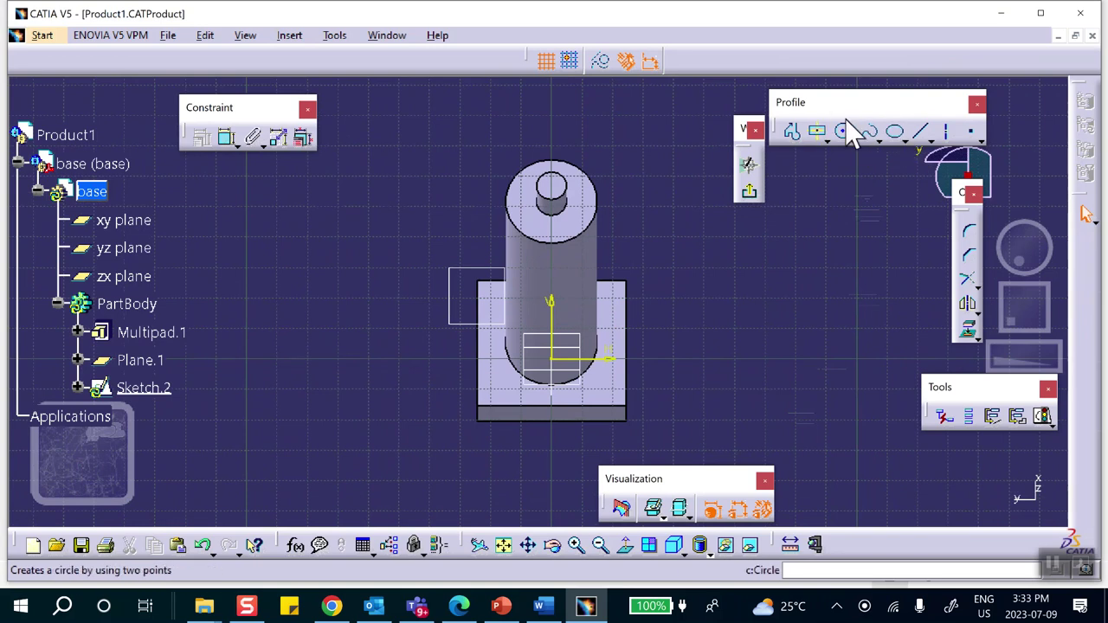
left_click(897, 132)
left_click(398, 240)
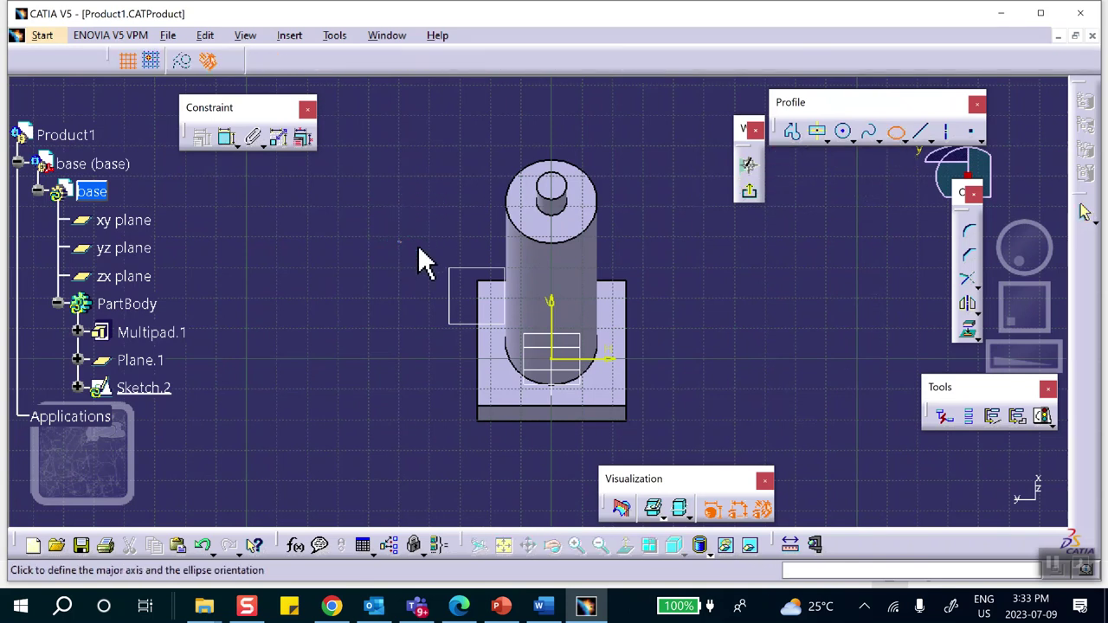
left_click(492, 182)
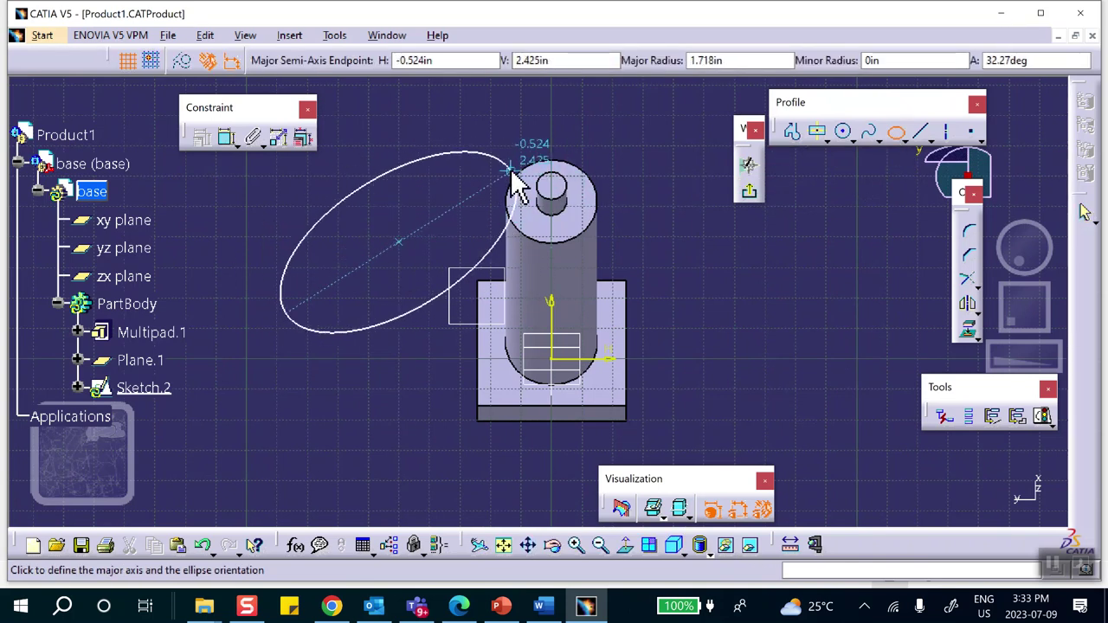
left_click(374, 157)
left_click(656, 205)
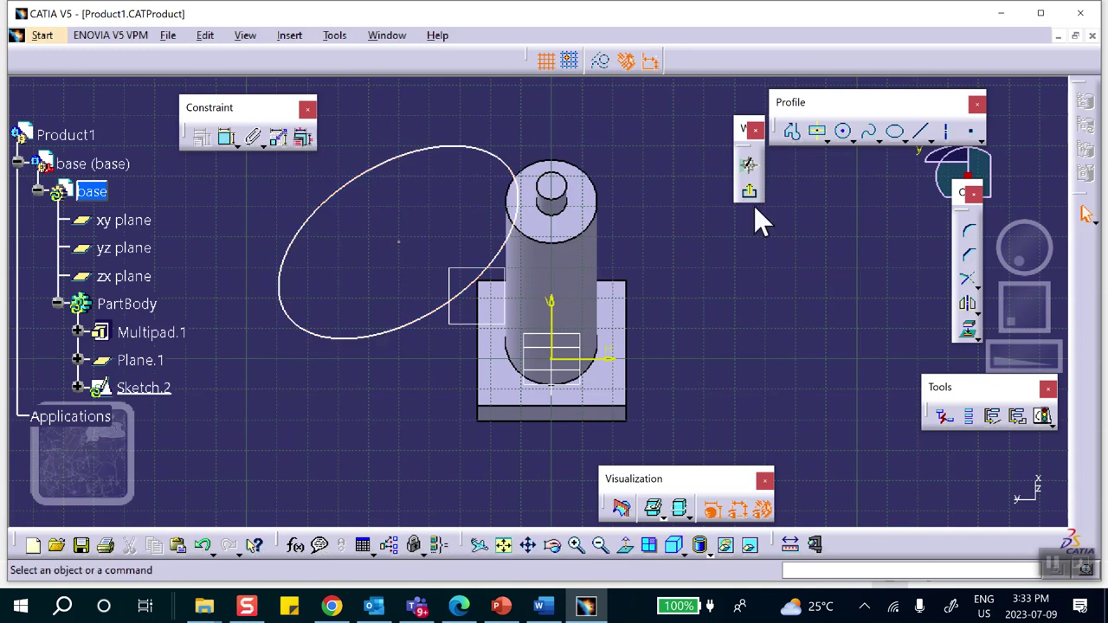
left_click(748, 189)
mouse_move(655, 239)
middle_mouse_down()
mouse_move(648, 277)
mouse_move(574, 248)
mouse_move(524, 272)
mouse_move(527, 302)
mouse_move(519, 277)
mouse_move(539, 252)
mouse_move(577, 277)
mouse_move(575, 292)
middle_mouse_up()
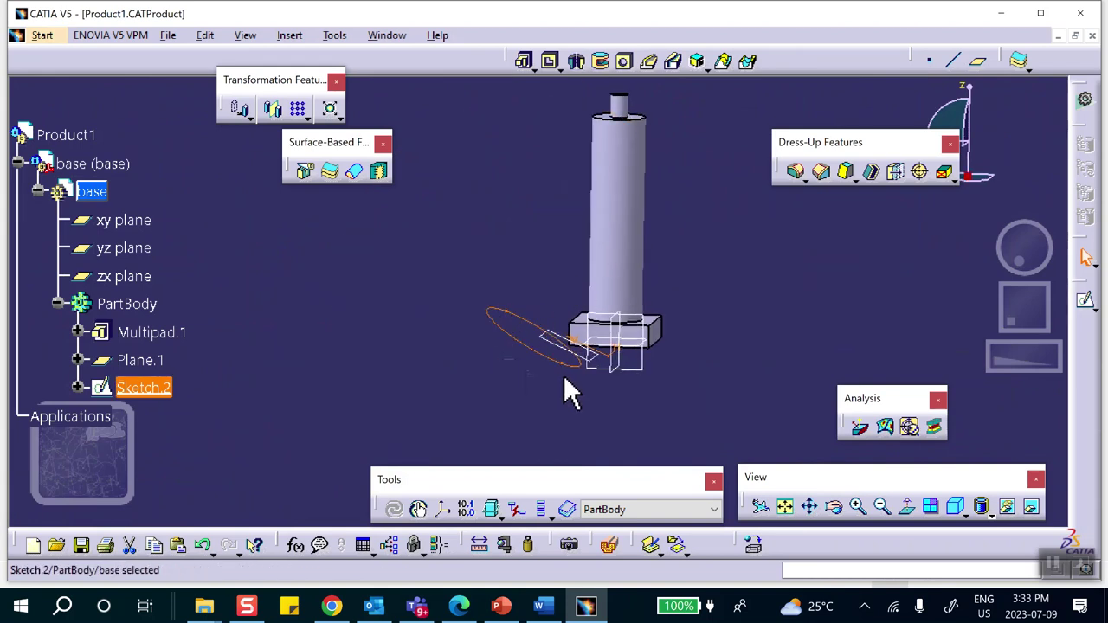
- Reopen the ellipse sketch and move the ellipse away from the base so it clears the column
left_click(533, 325)
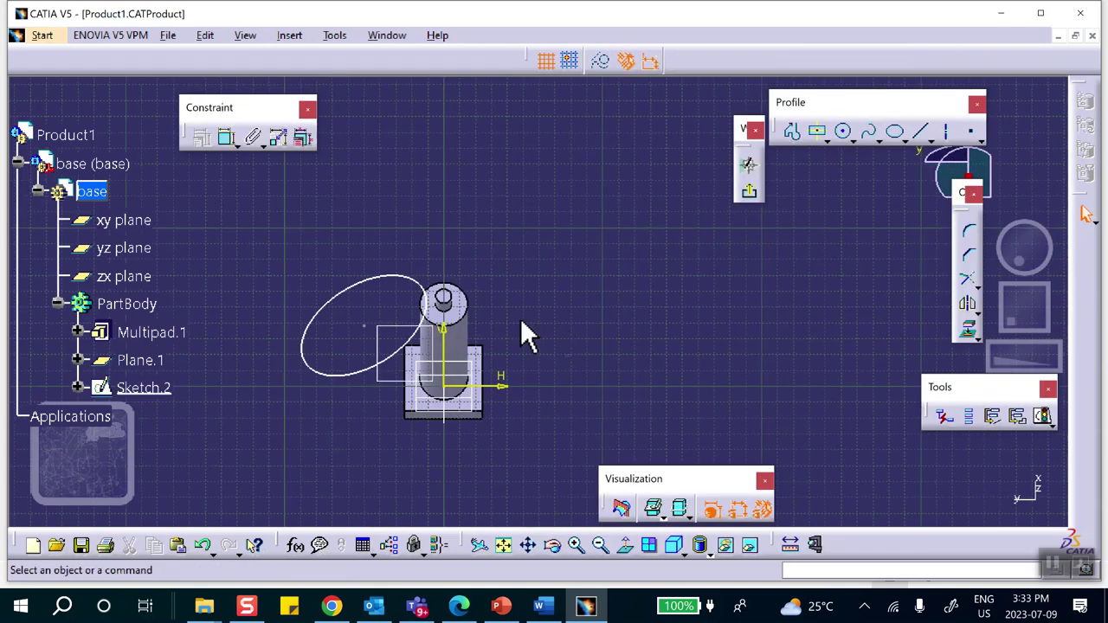
left_click_drag(370, 330, 371, 251)
mouse_move(446, 223)
left_mouse_down()
mouse_move(482, 190)
mouse_move(458, 218)
left_mouse_up()
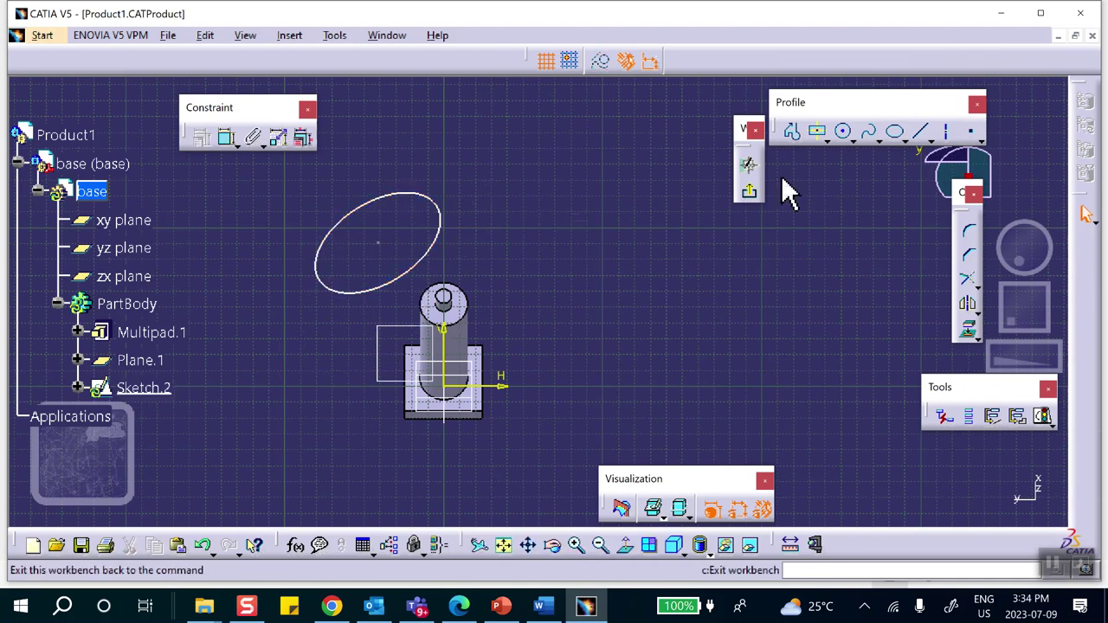
- Dimension the ellipse's major axis, set it to 6 in, and exit the sketch
left_click(226, 137)
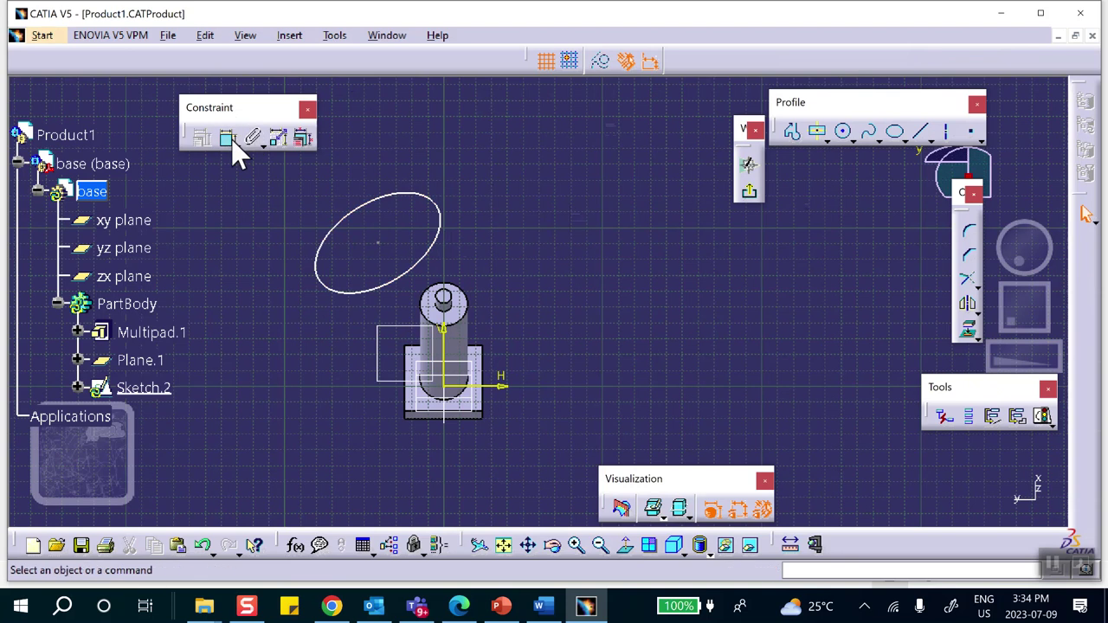
left_click(441, 216)
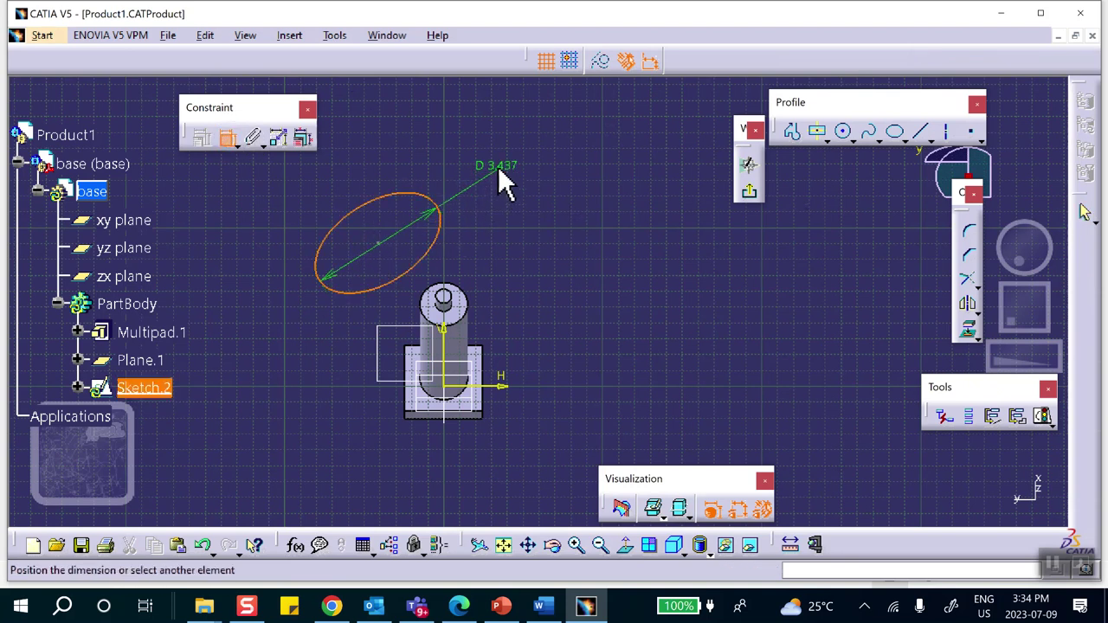
left_click(498, 166)
double_click(498, 165)
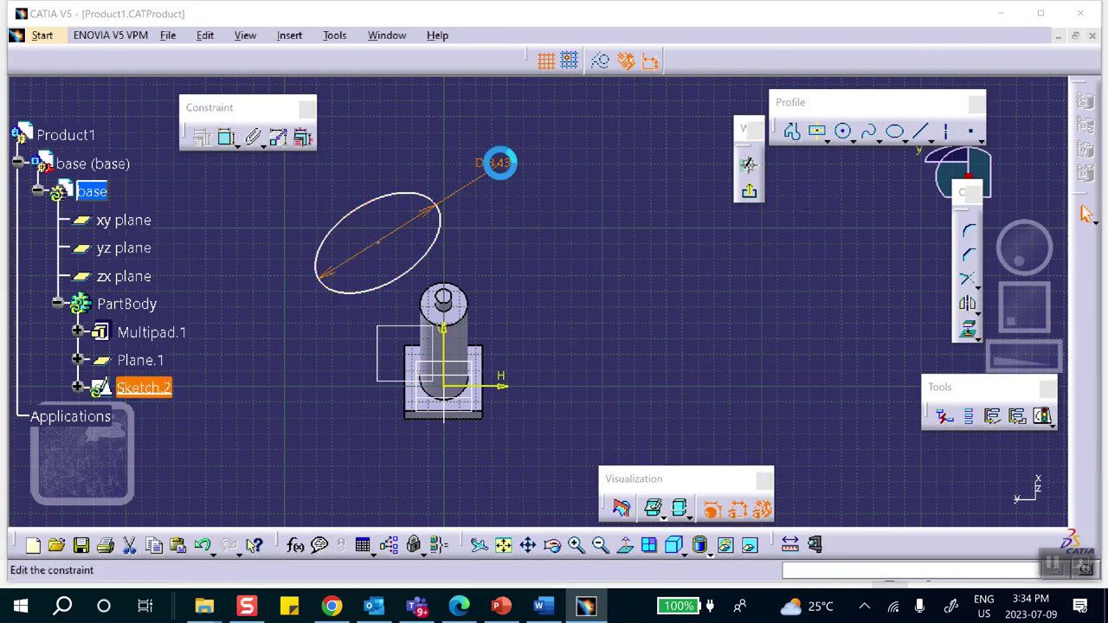
type("6")
left_click(919, 464)
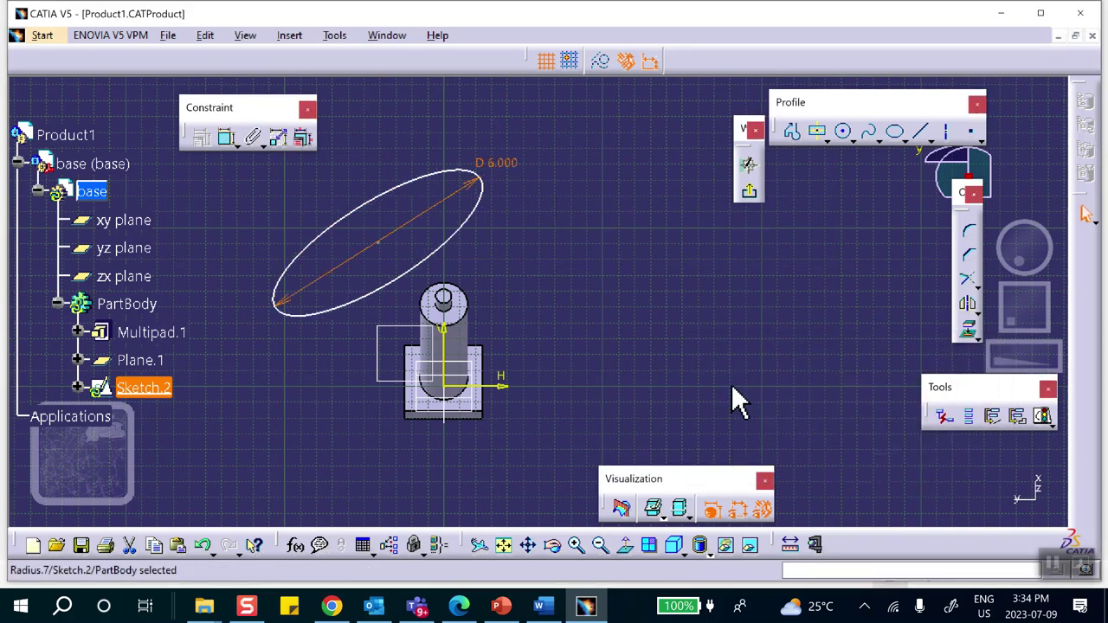
left_click(749, 191)
mouse_move(593, 272)
middle_mouse_down()
mouse_move(482, 257)
mouse_move(456, 303)
mouse_move(583, 334)
mouse_move(522, 349)
mouse_move(566, 240)
mouse_move(554, 285)
mouse_move(556, 269)
middle_mouse_up()
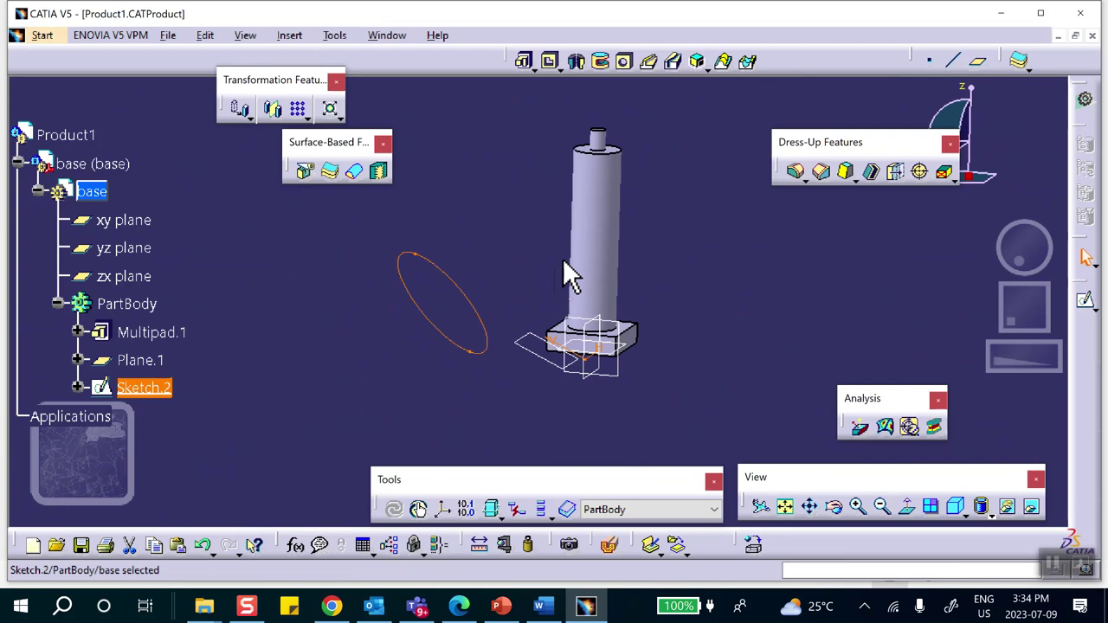
- Activate the top-level Product1 assembly and insert a new part into it
left_click(443, 275)
middle_click_drag(499, 192, 542, 179)
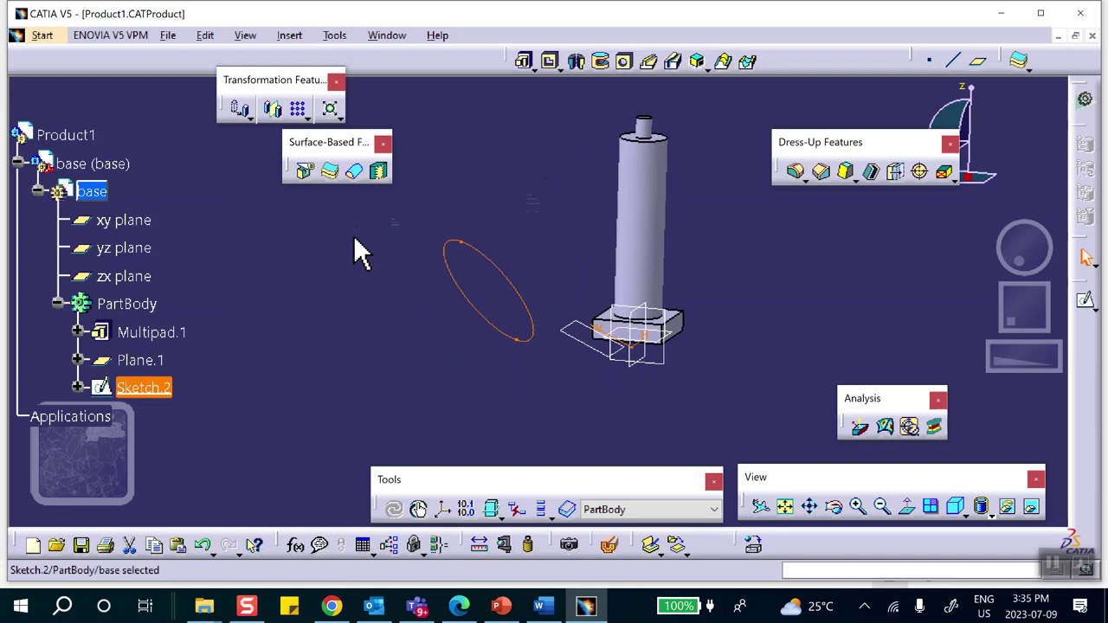
mouse_move(742, 339)
middle_mouse_down()
mouse_move(600, 342)
mouse_move(658, 342)
middle_mouse_up()
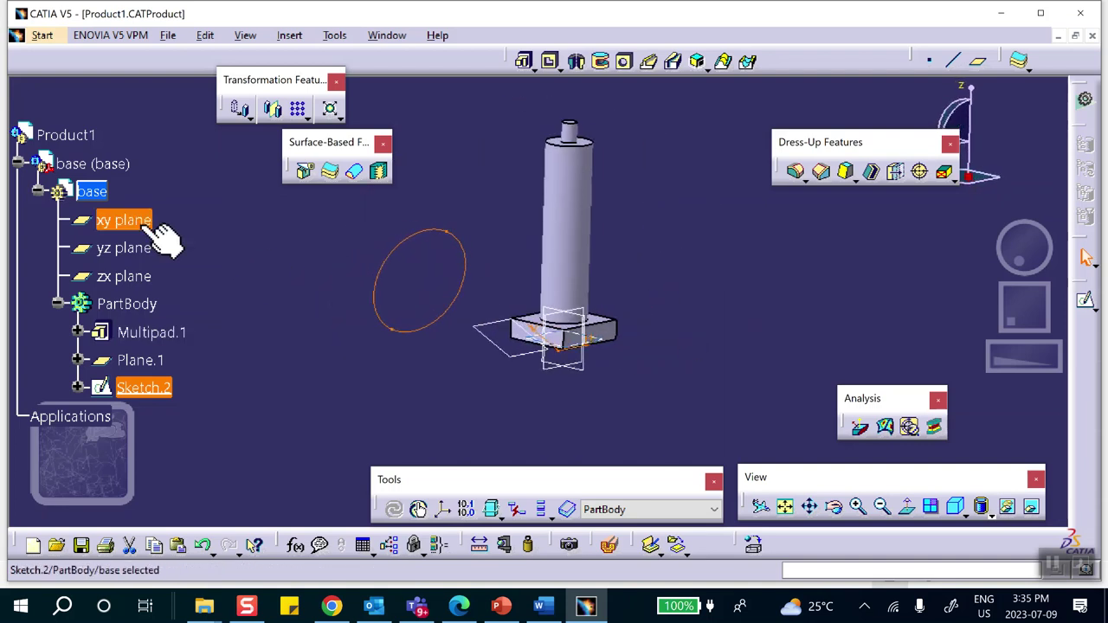
scroll(75, 148, "up", 1)
double_click(57, 179)
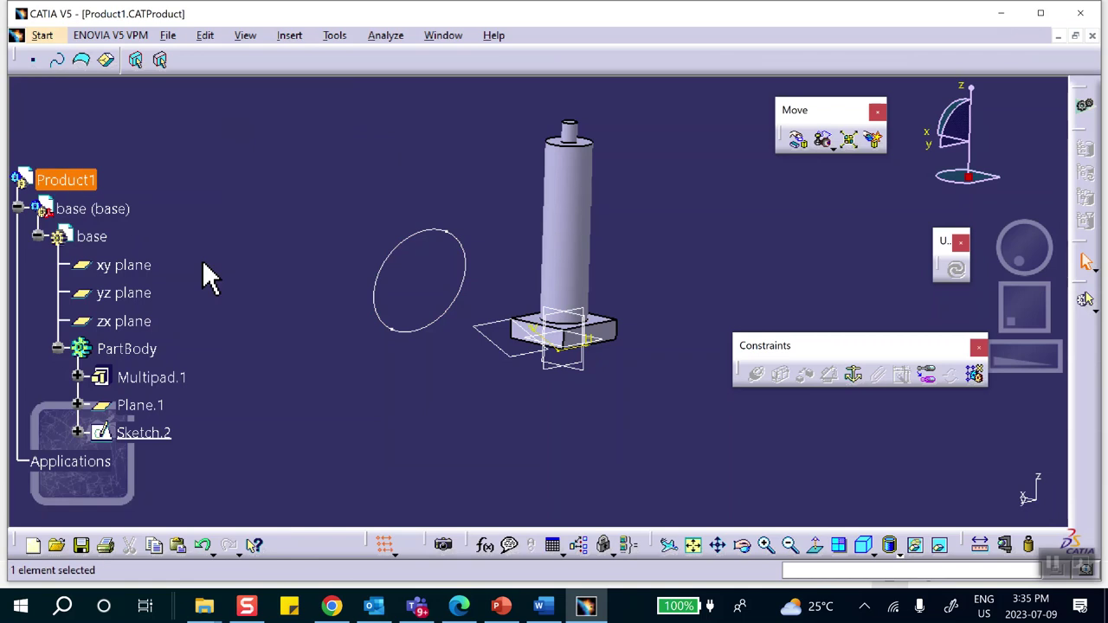
left_click(289, 36)
left_click(320, 318)
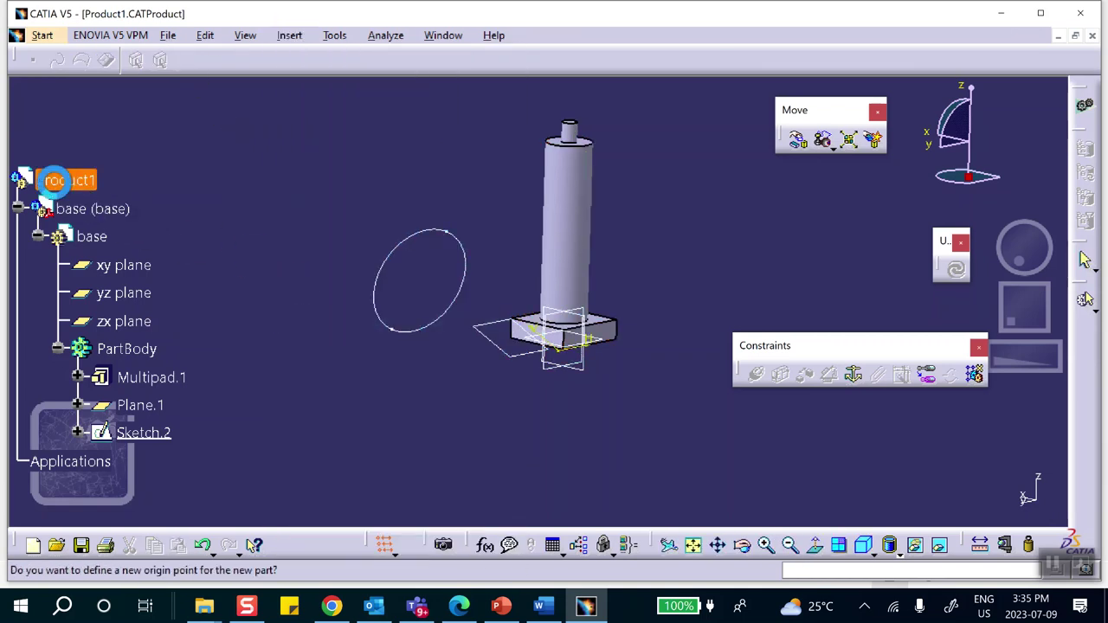
left_click(73, 192)
left_click(679, 363)
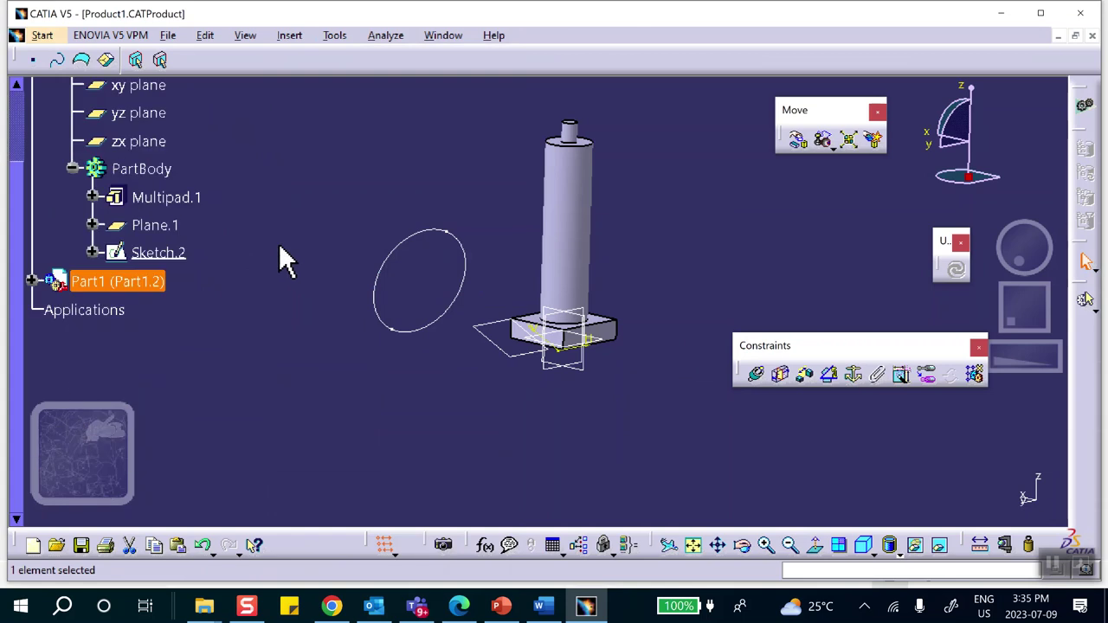
- Set both the instance name and the part number of the new part to link1
left_click(32, 236)
right_click(106, 264)
right_click(143, 239)
right_click(143, 239)
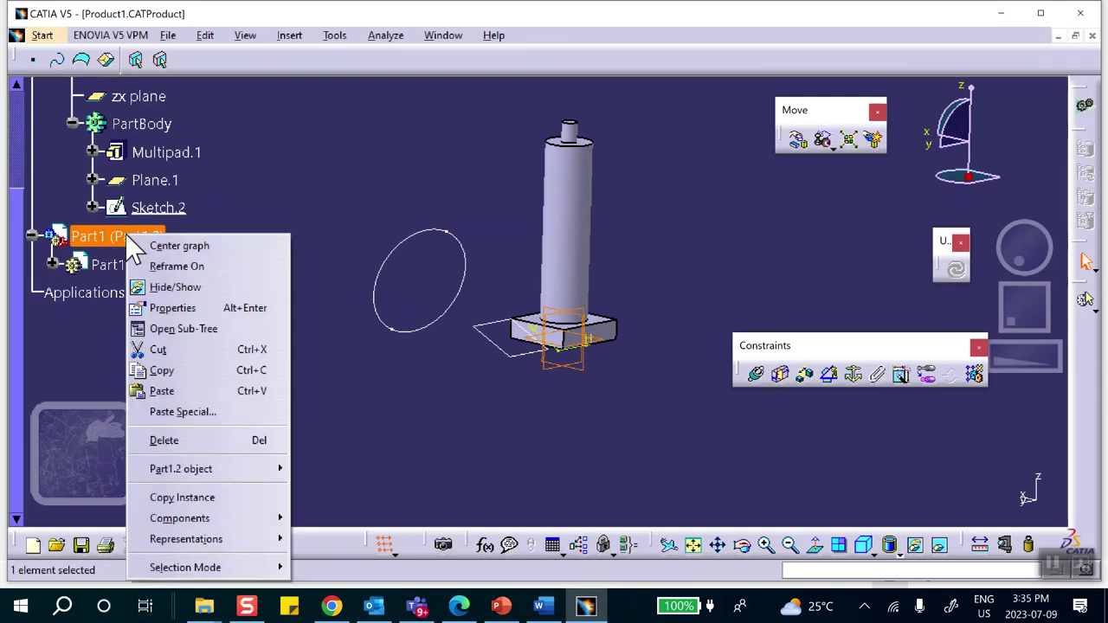
left_click(164, 308)
double_click(663, 173)
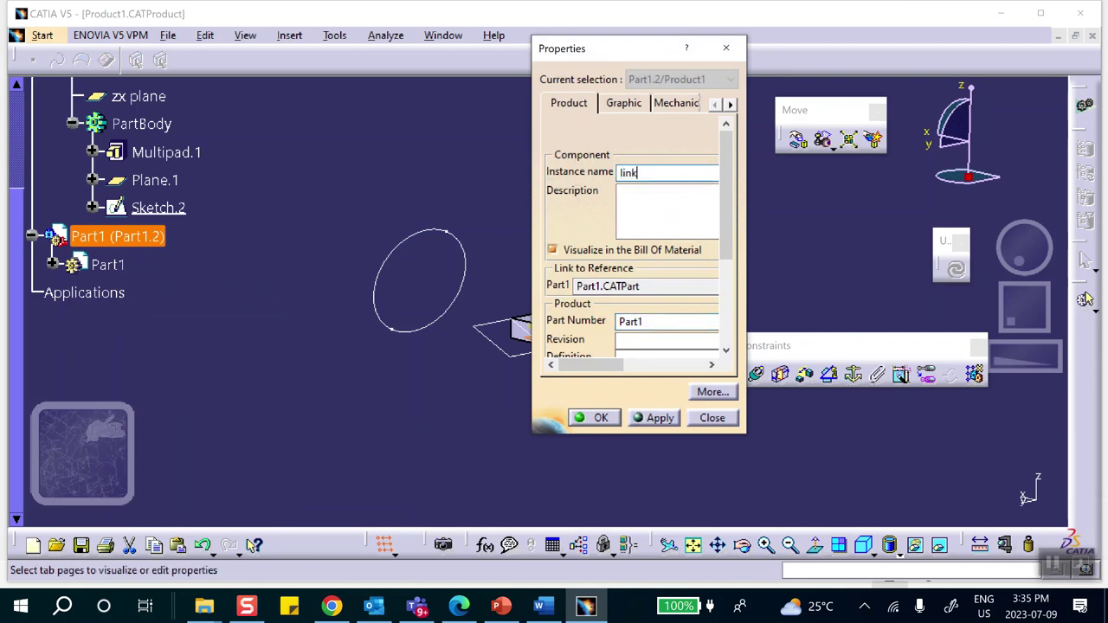
double_click(668, 322)
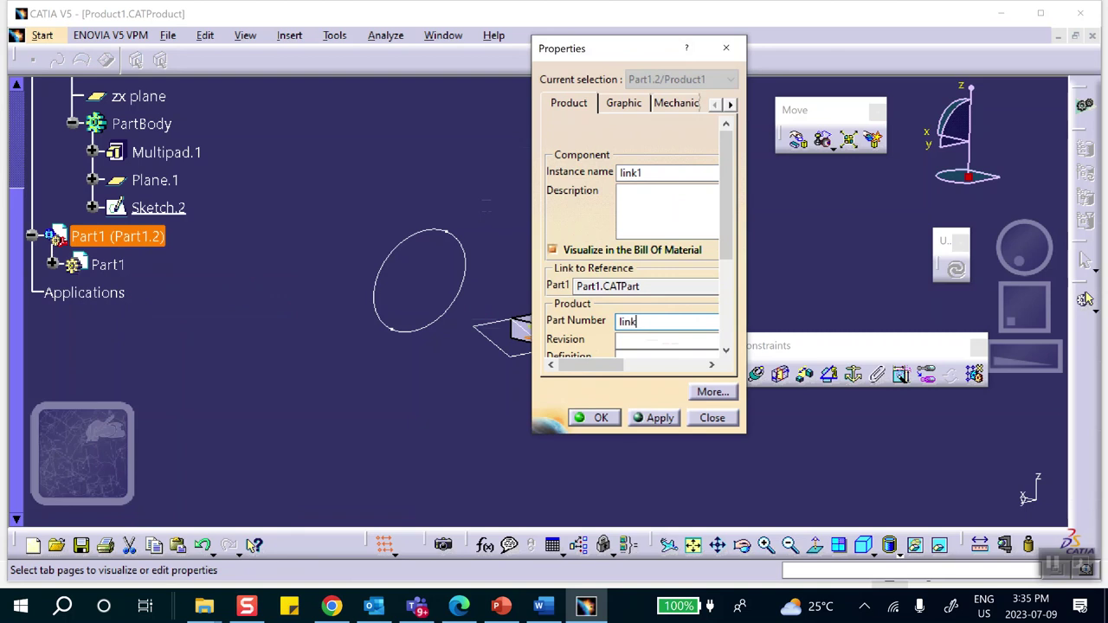
left_click(597, 418)
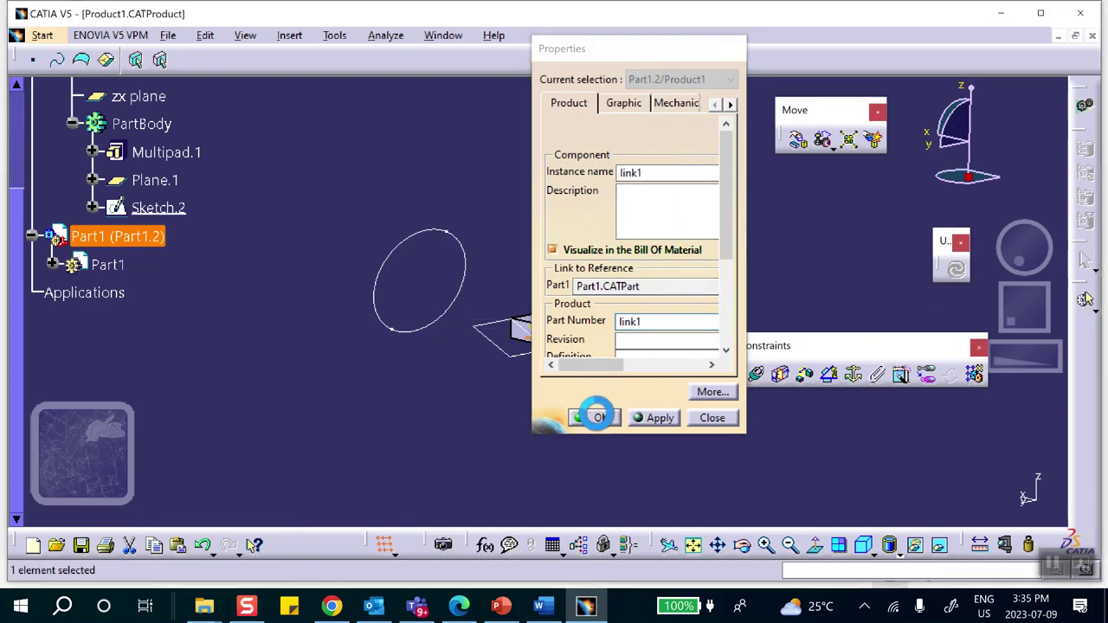
left_click(714, 313)
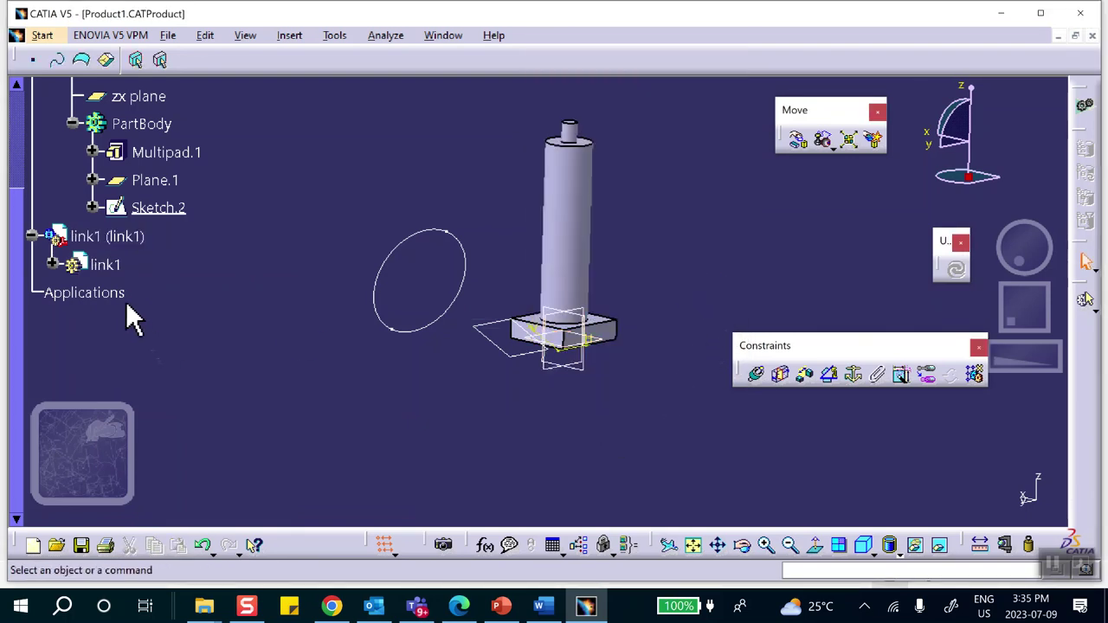
- Activate the link1 part and open a sketch on the base column's ring-shaped shoulder face around the pin
double_click(102, 264)
middle_click_drag(482, 220, 502, 234)
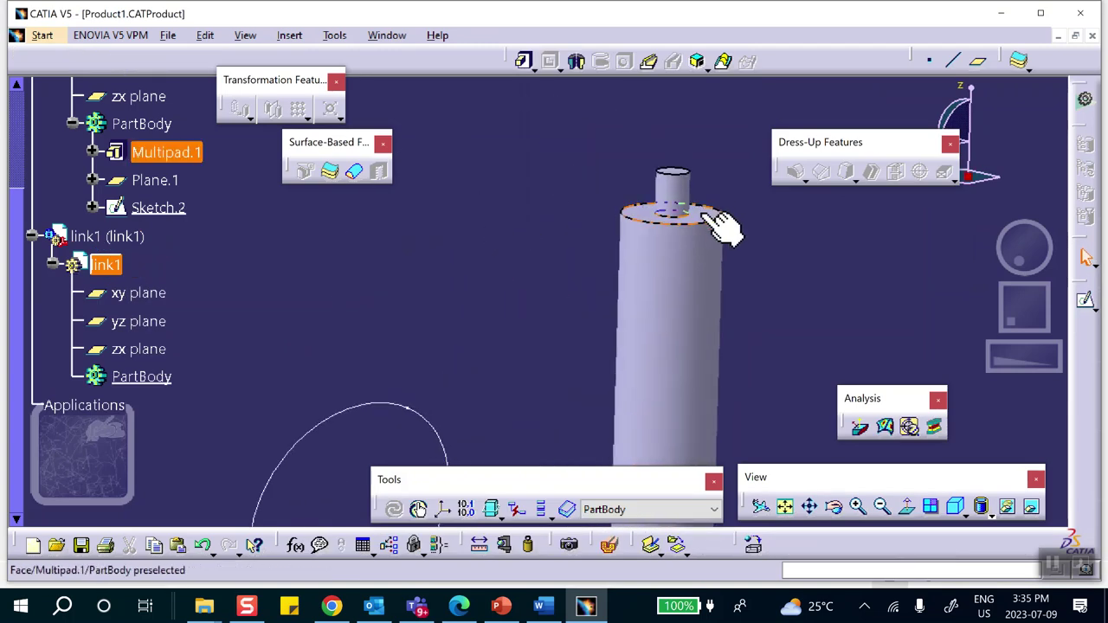
left_click(722, 223)
left_click(1085, 300)
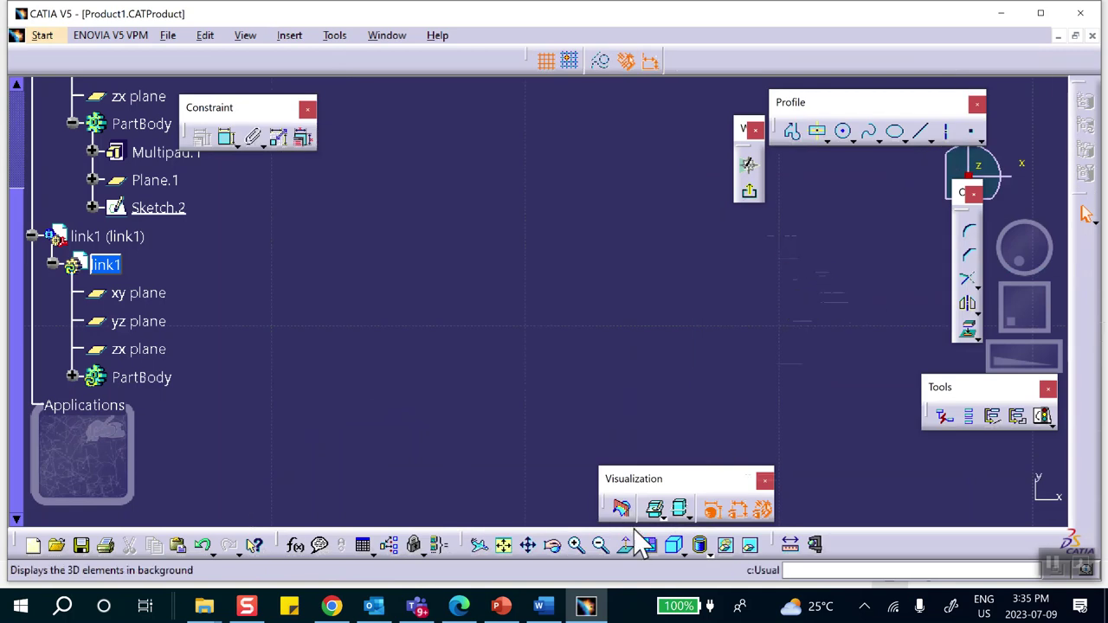
left_click(503, 544)
mouse_move(621, 277)
middle_mouse_down()
mouse_move(591, 238)
mouse_move(583, 146)
mouse_move(511, 263)
middle_mouse_up()
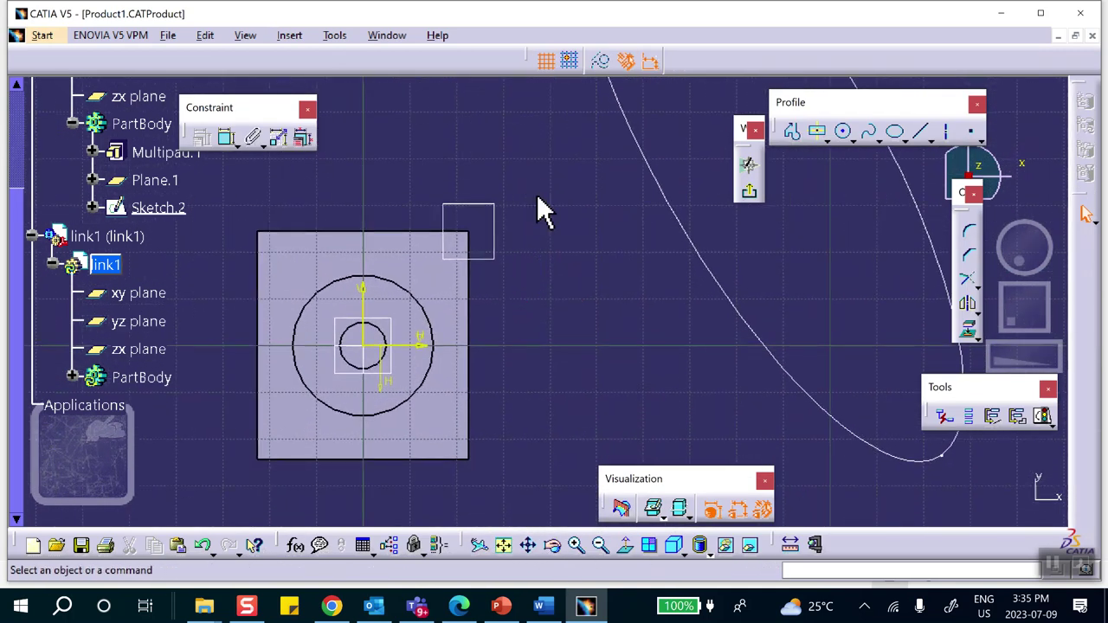
- Project the circular edge of the base's small pin onto the link1 sketch plane
left_click(968, 330)
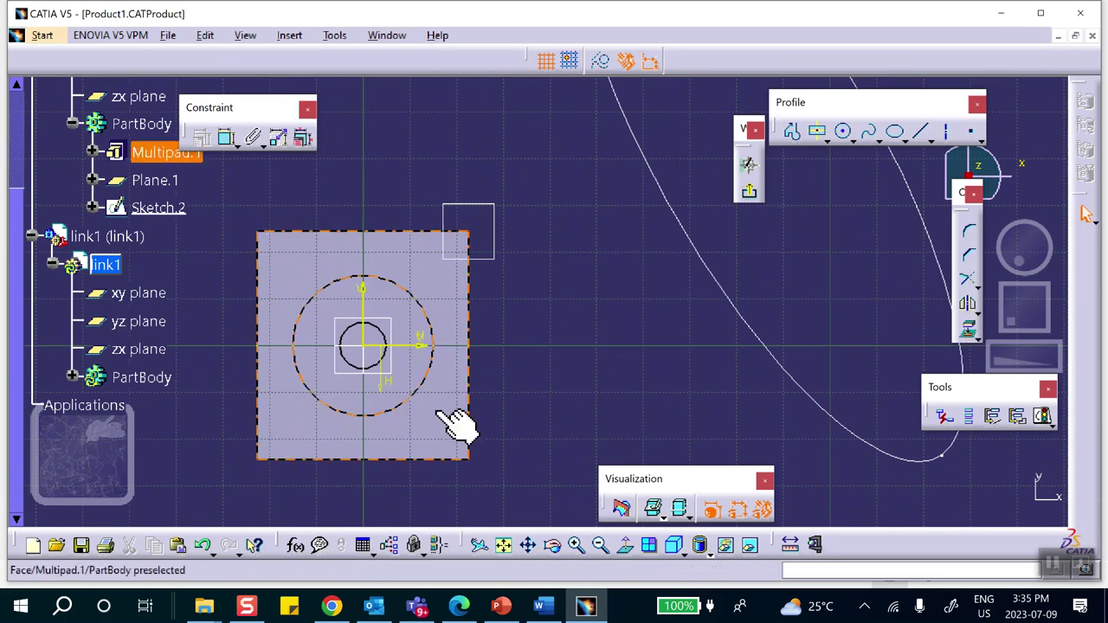
left_click(376, 329)
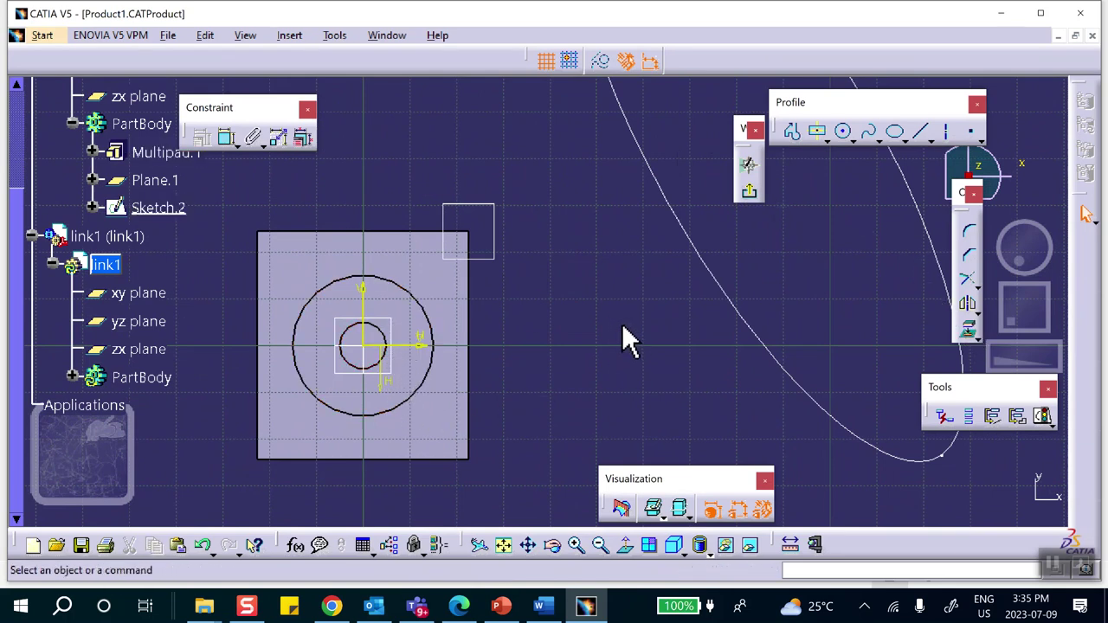
left_click(968, 328)
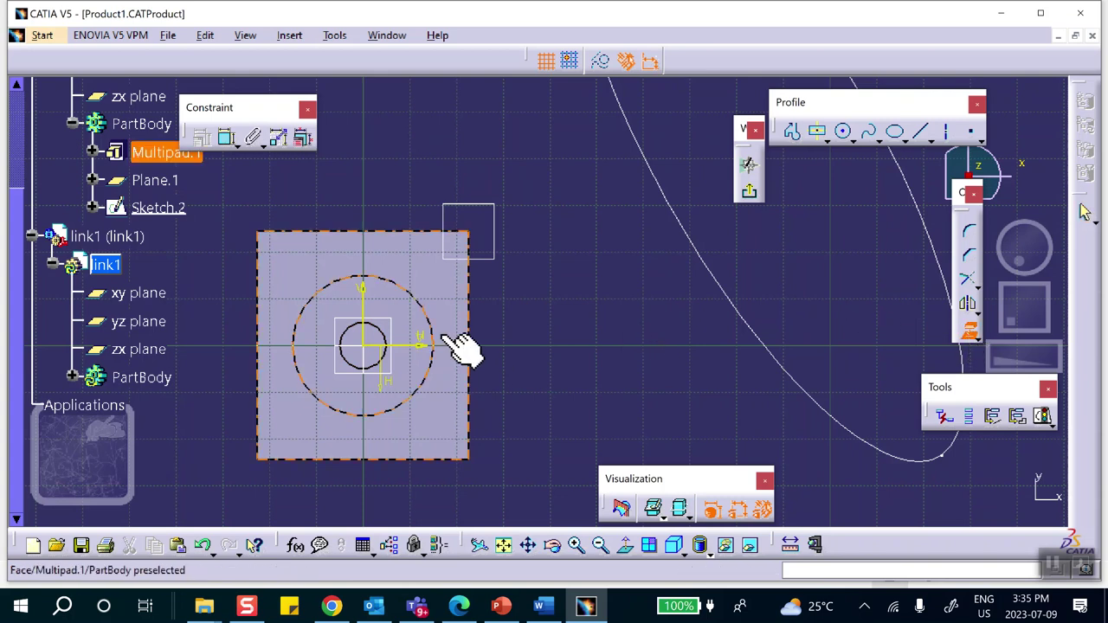
left_click(388, 332)
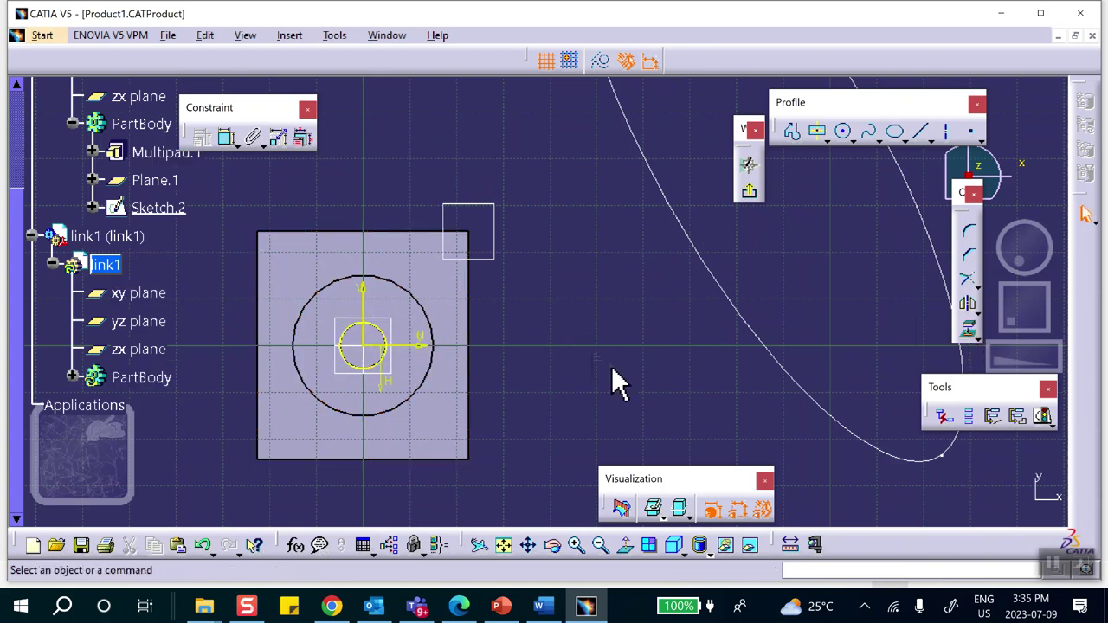
- Sketch a horizontal elongated hole profile from the pin's center outward past the base plate, with an end radius of about 0.25 in
middle_click_drag(612, 369, 663, 268)
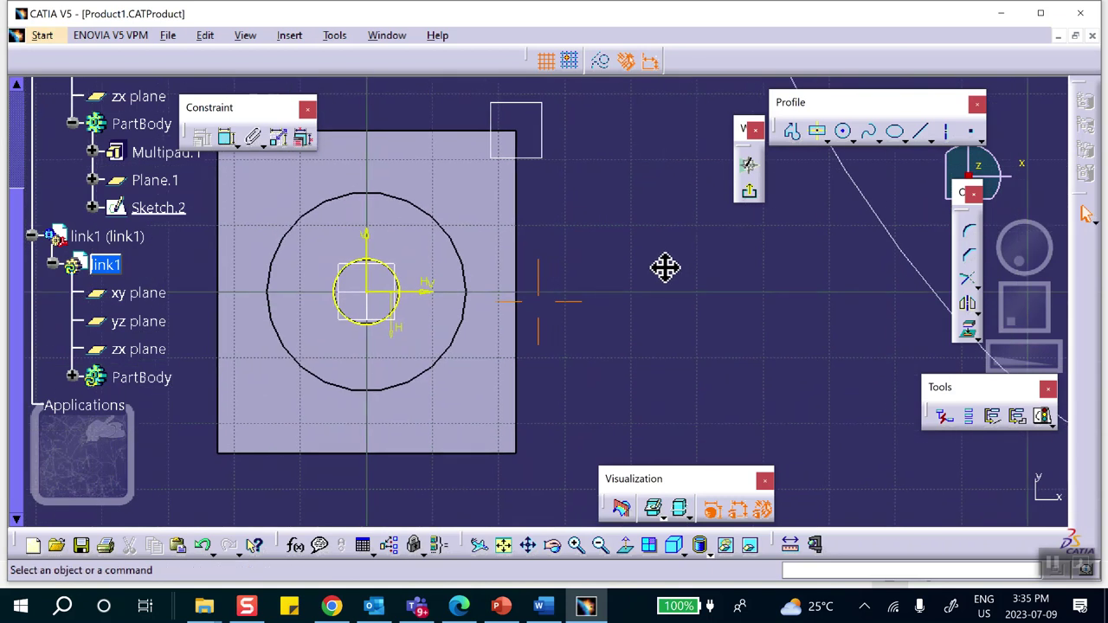
left_click(829, 137)
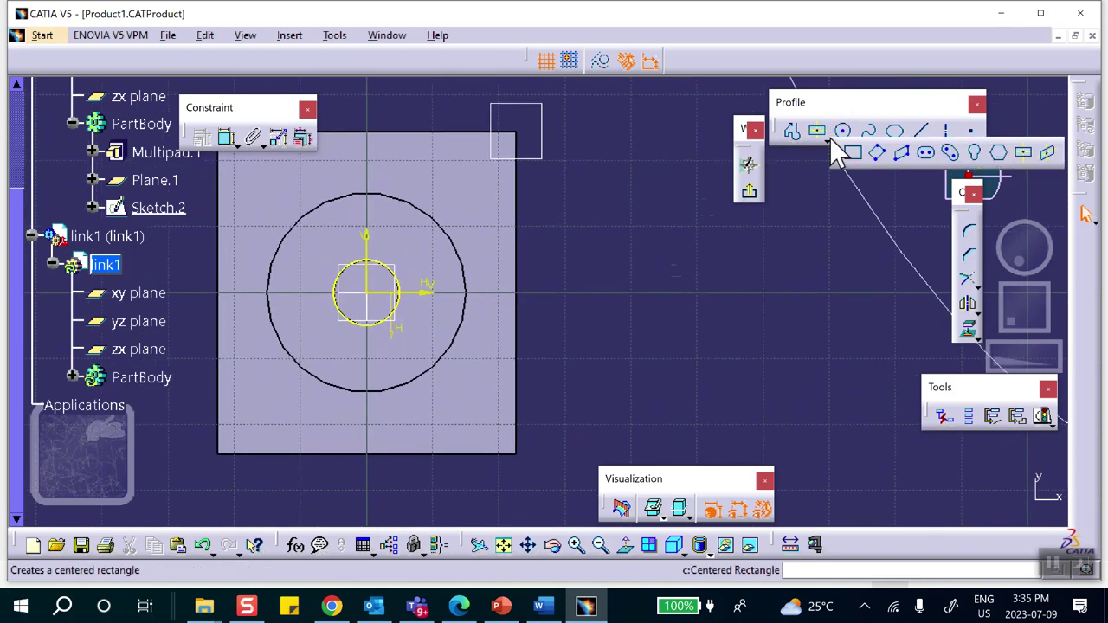
left_click(925, 153)
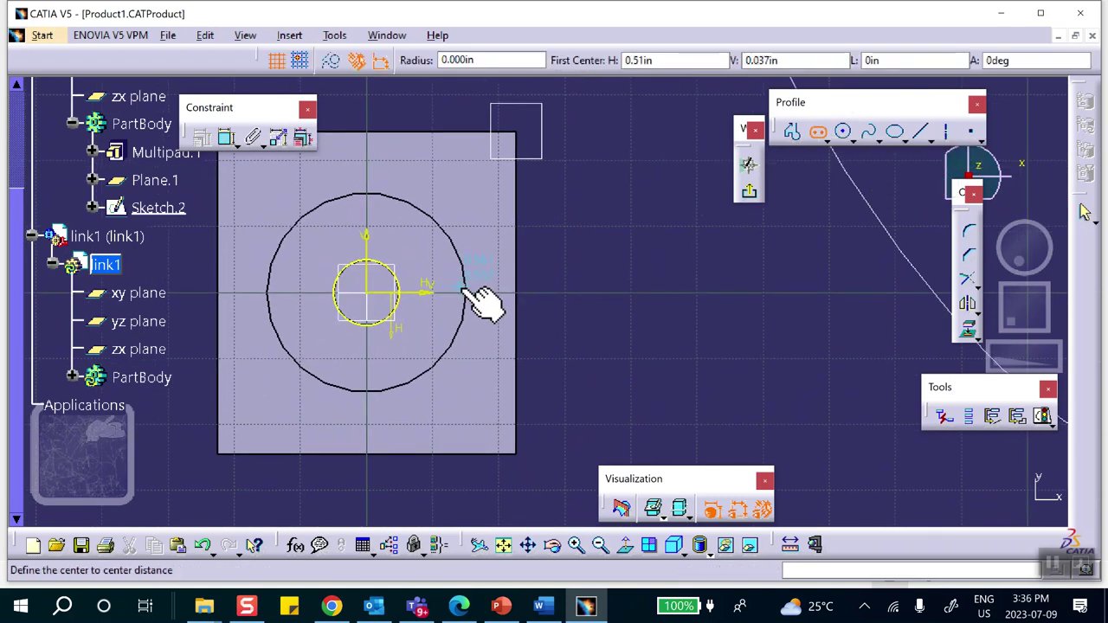
left_click(367, 293)
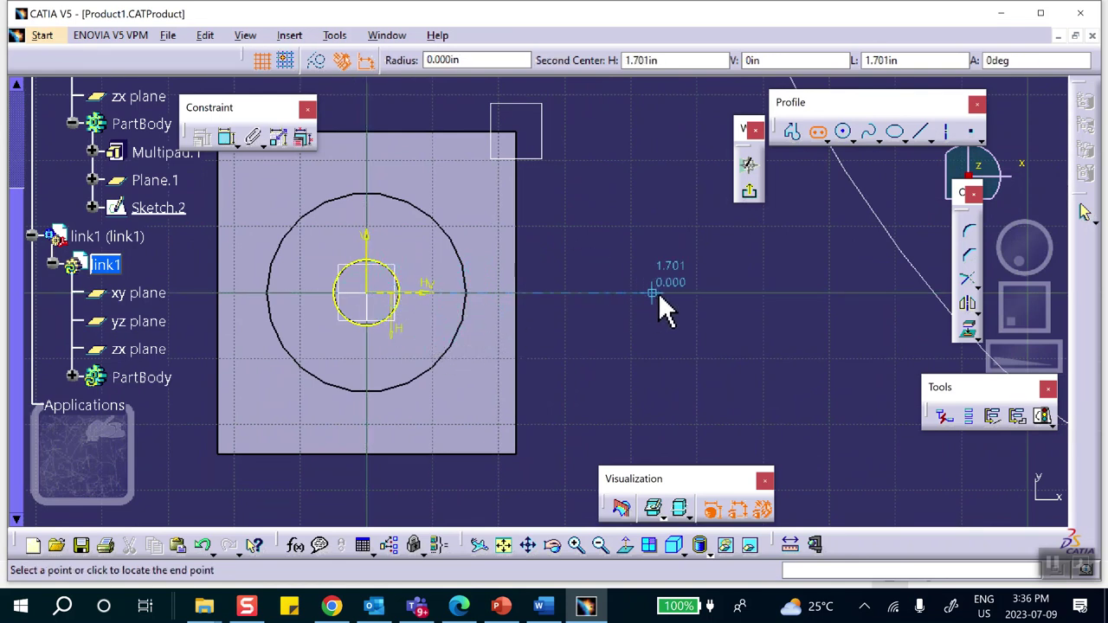
left_click(739, 289)
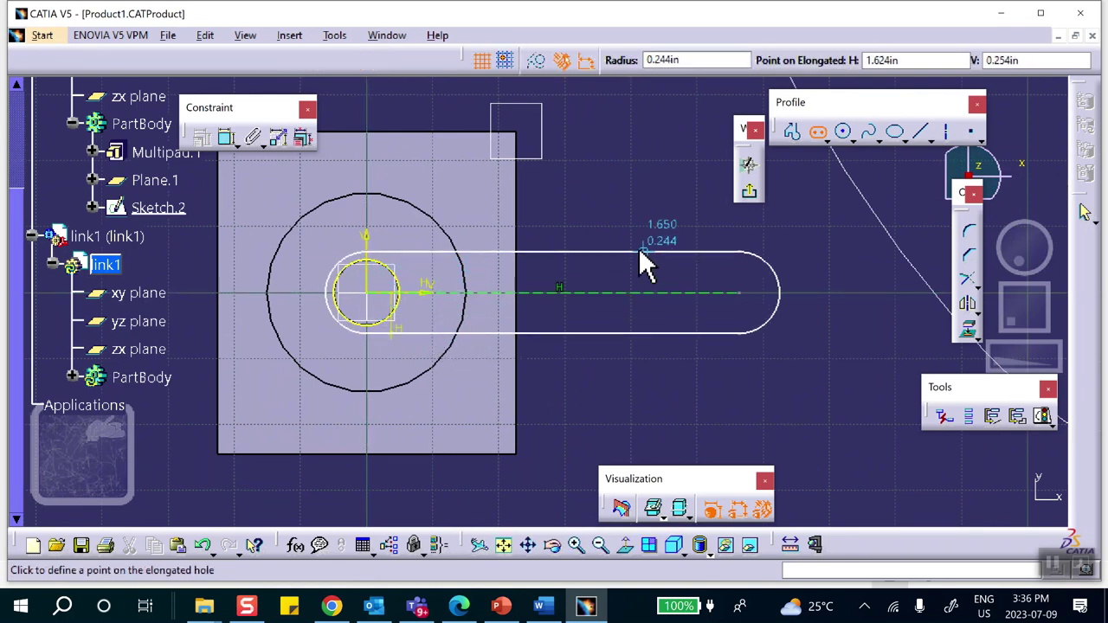
left_click(616, 249)
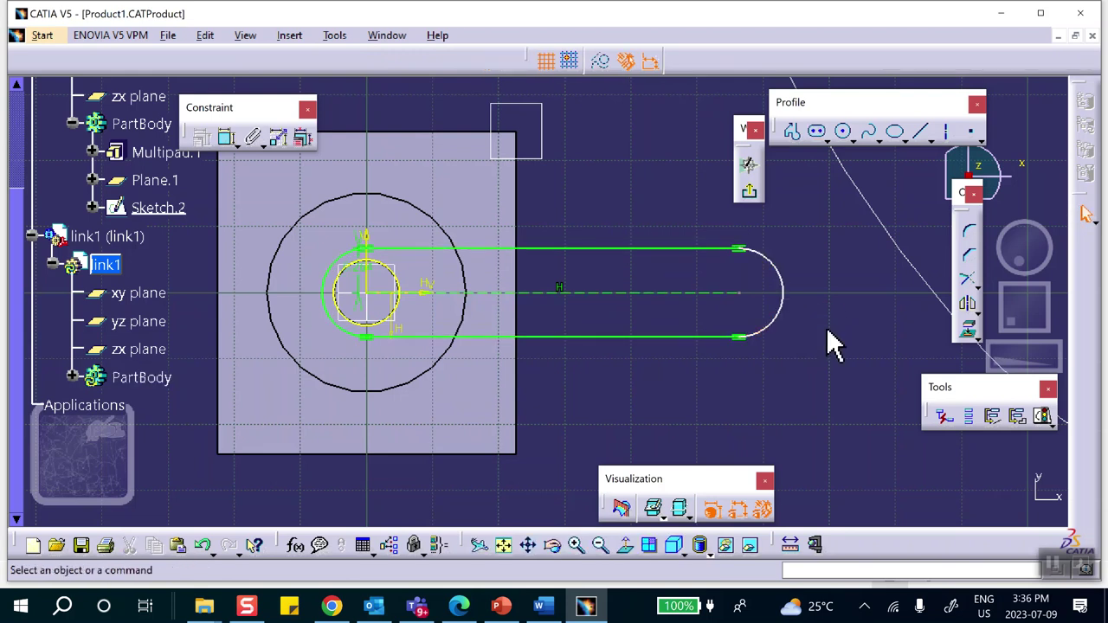
- Sketch a smaller circle concentric with the free rounded end of the link1 profile and exit the sketch
left_click(845, 131)
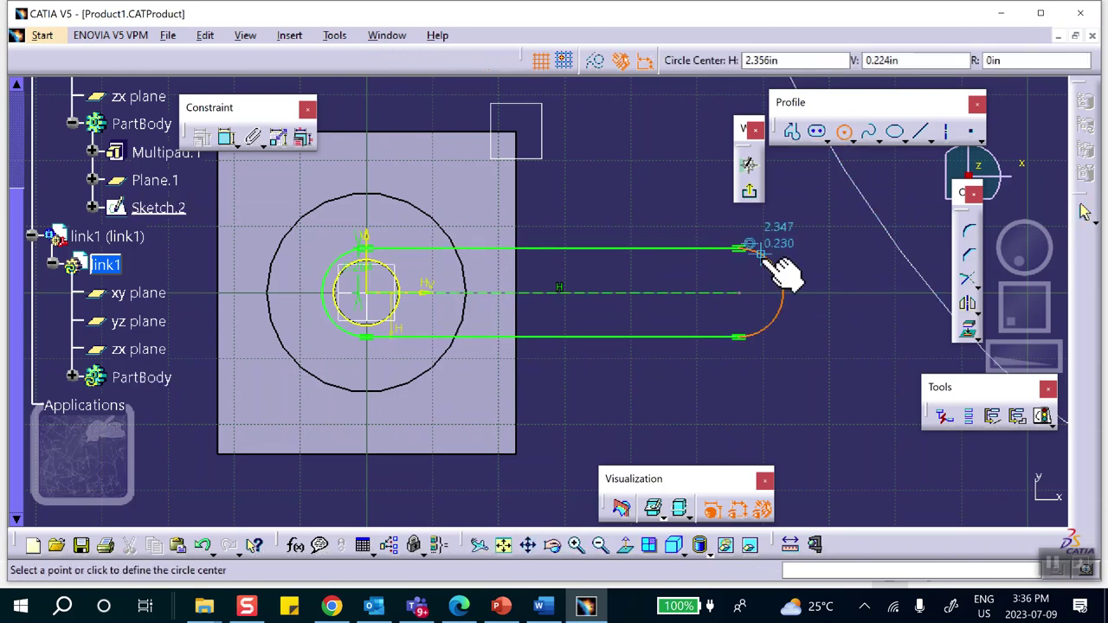
left_click(738, 293)
left_click(753, 316)
left_click(829, 358)
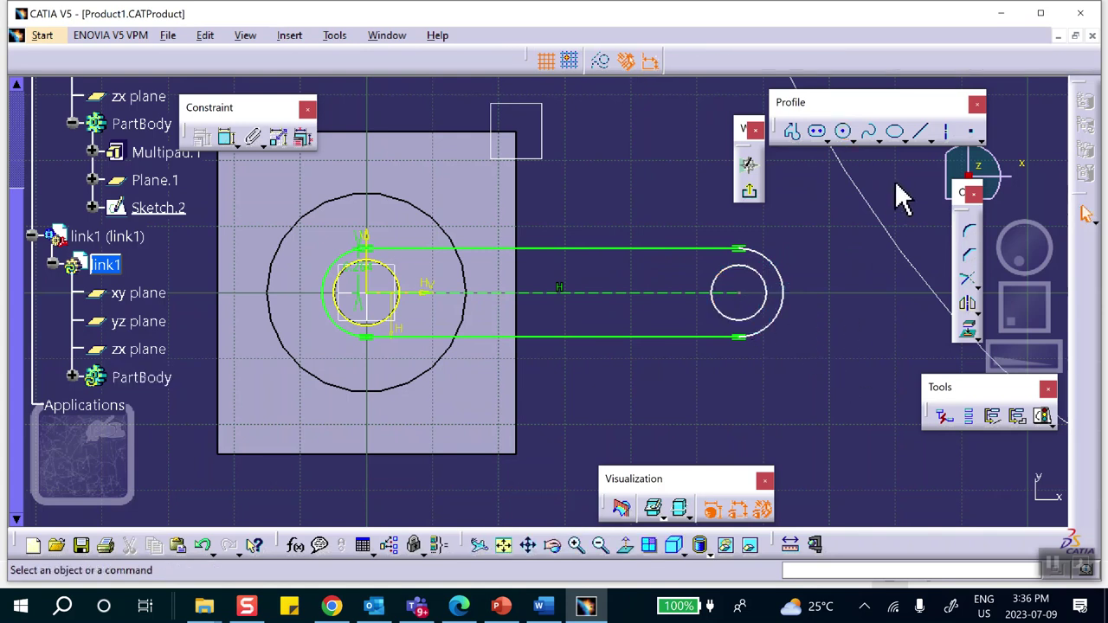
left_click(749, 195)
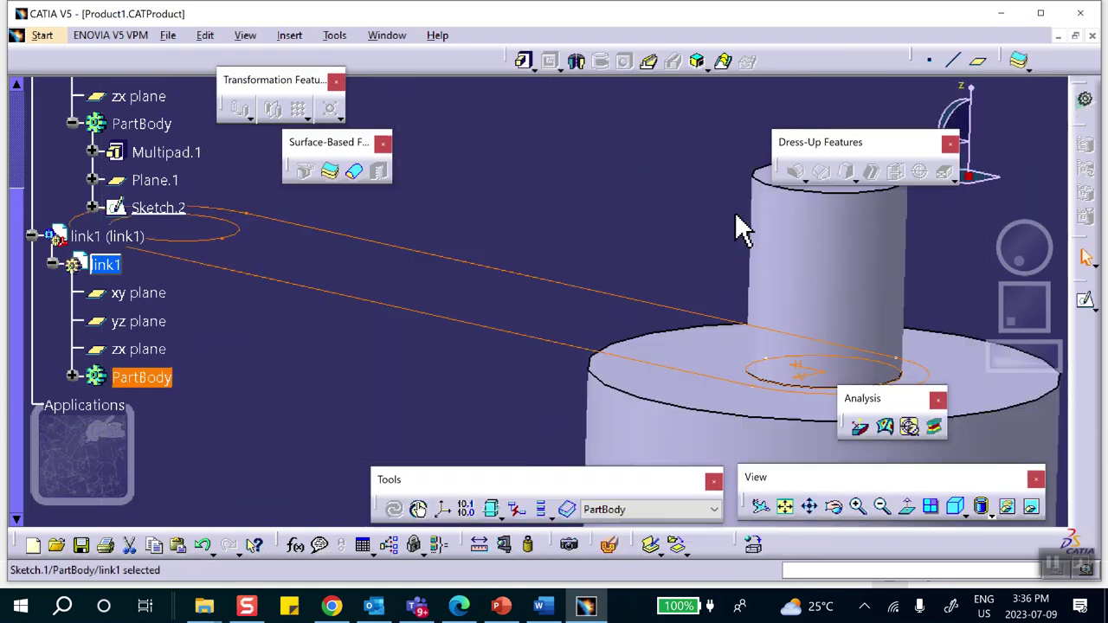
- Pad the link1 sketch upward with a length of 0.2 in
middle_click_drag(637, 208, 671, 226)
left_click(523, 63)
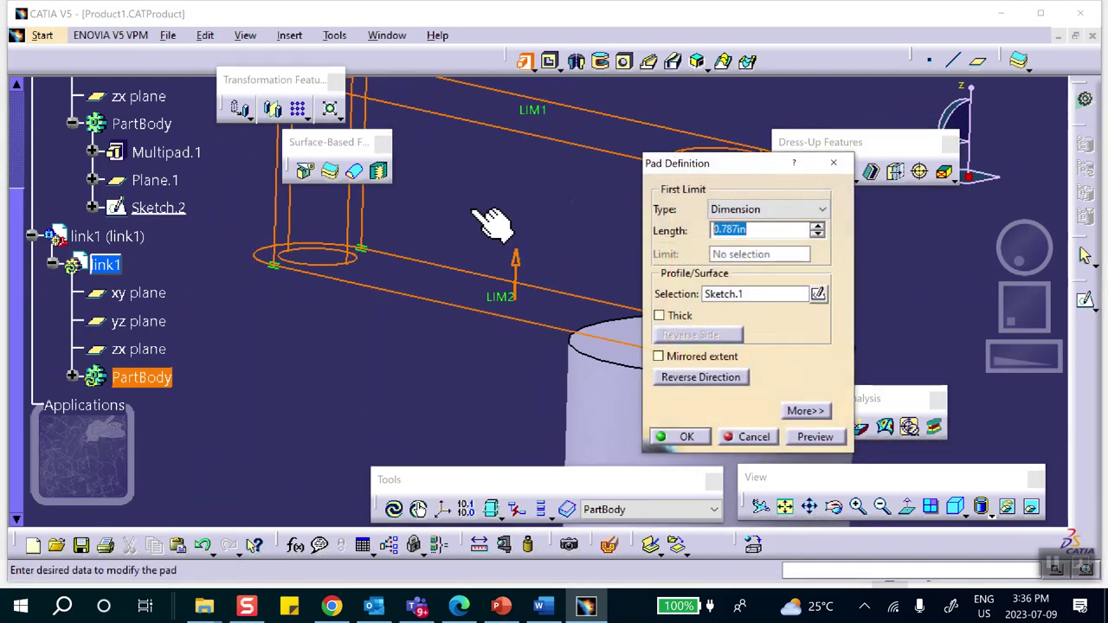
left_click(683, 437)
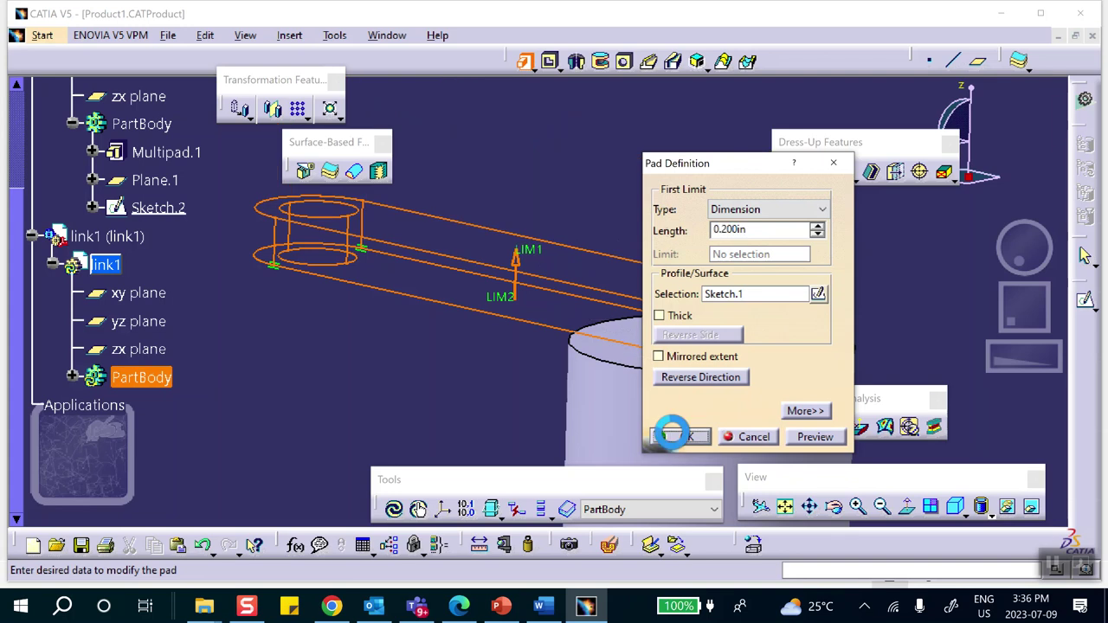
- Activate the top-level Product1 assembly and insert a new part that uses the assembly origin
middle_click_drag(434, 387, 468, 437)
scroll(203, 286, "up", 5)
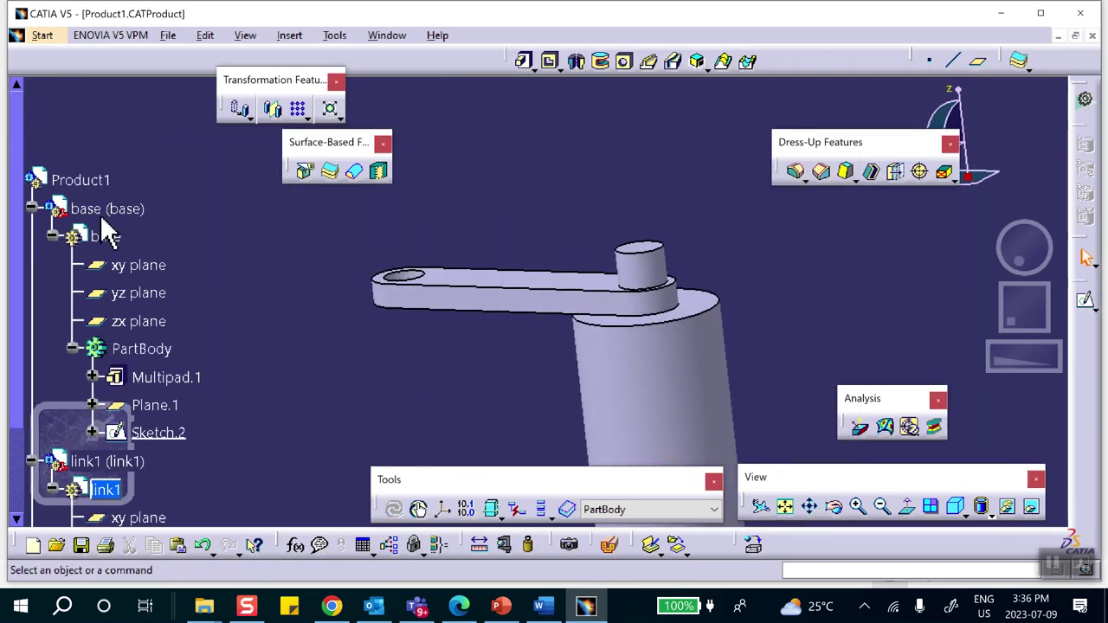
left_click(78, 179)
double_click(95, 182)
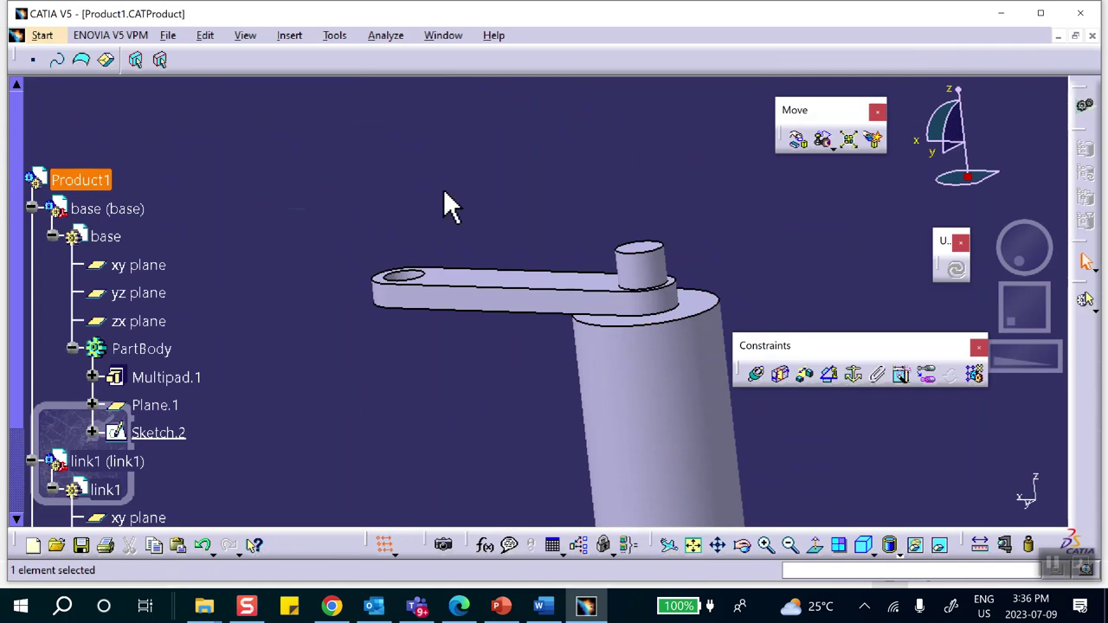
left_click(273, 38)
left_click(345, 318)
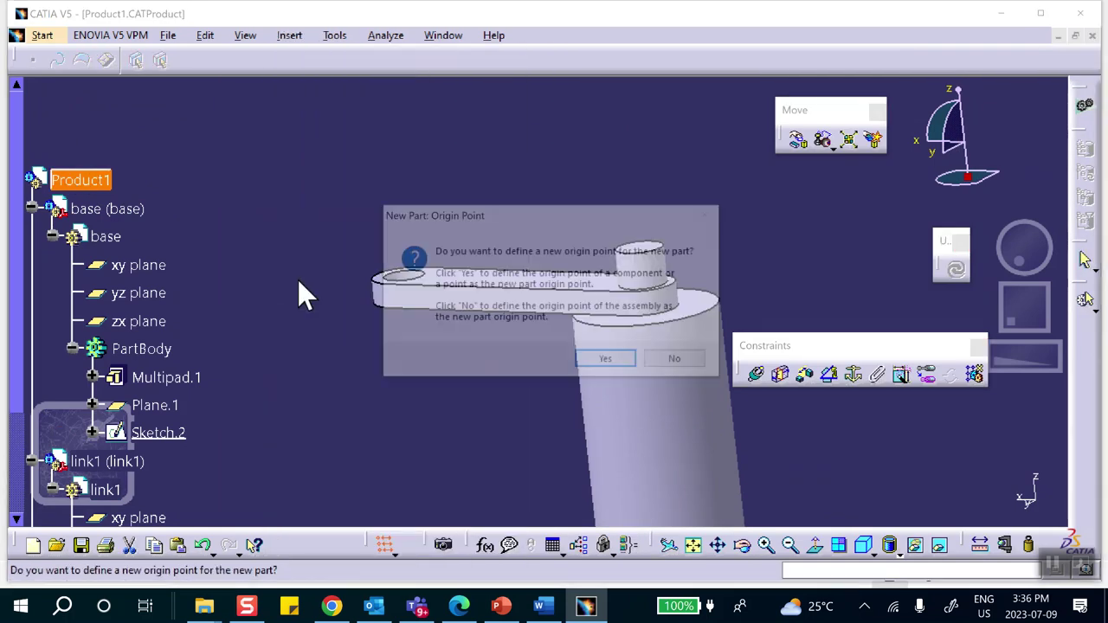
left_click(682, 364)
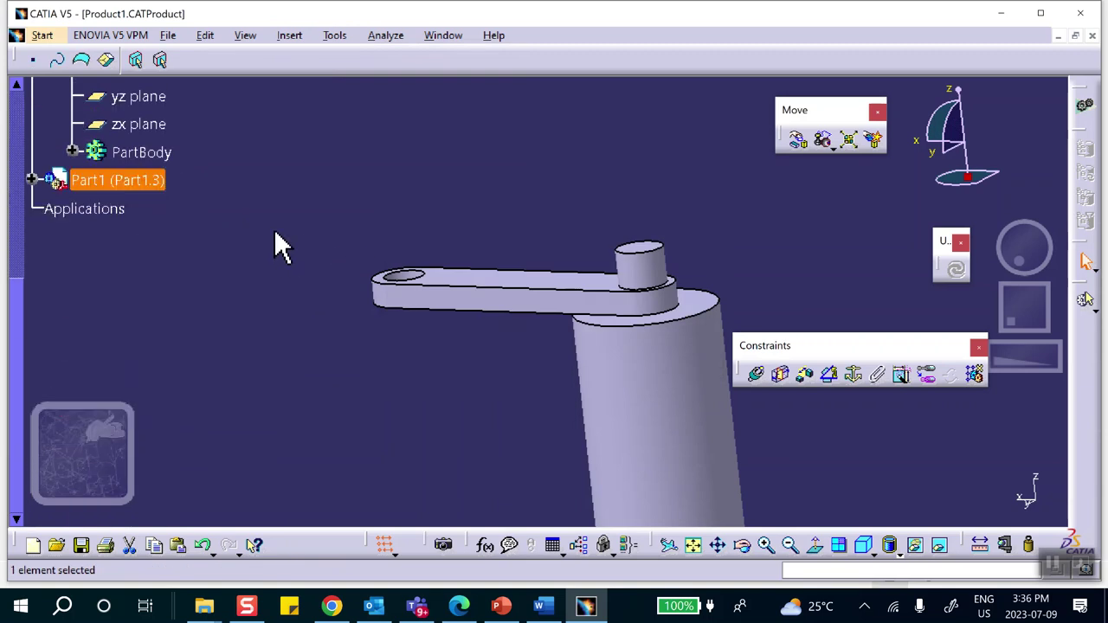
- Set both the instance name and the part number of the new part to link2
left_click(31, 179)
right_click(111, 180)
left_click(145, 257)
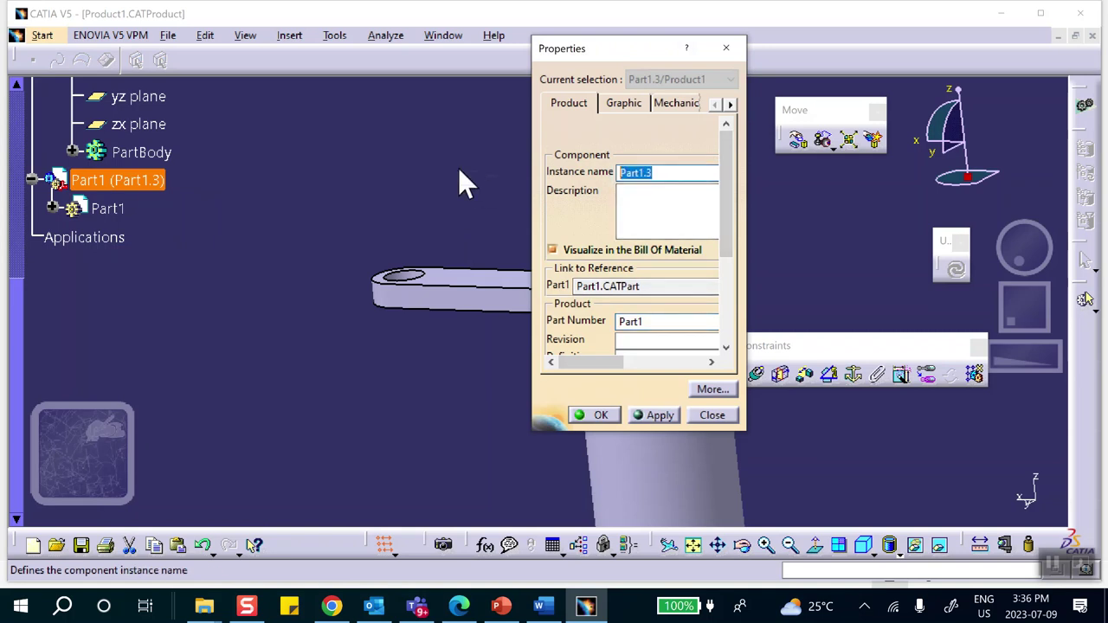
type("link2")
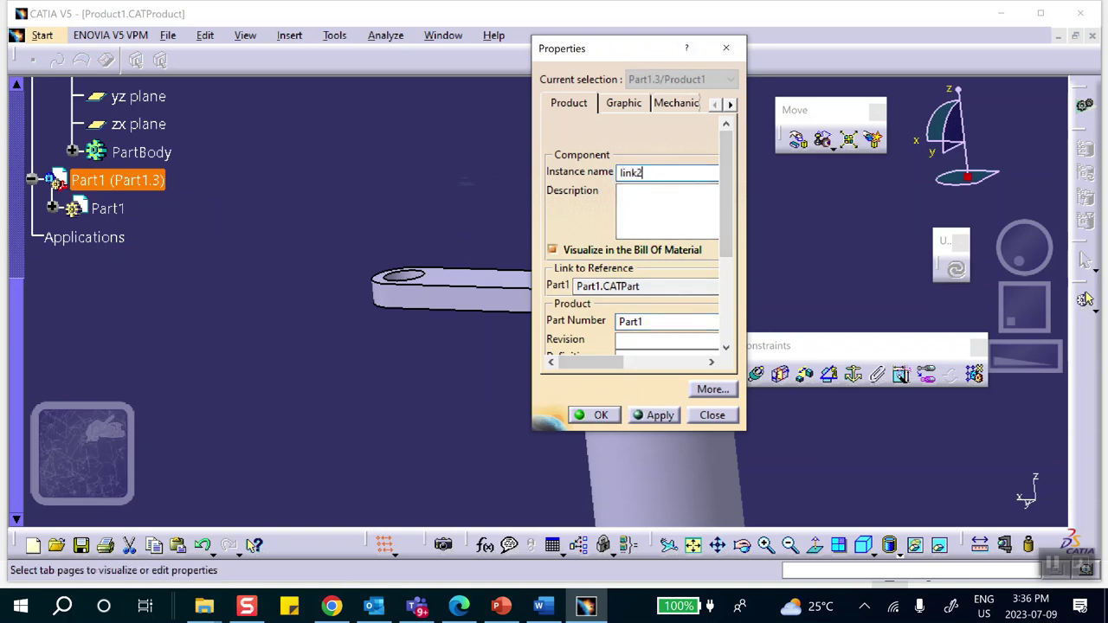
double_click(662, 323)
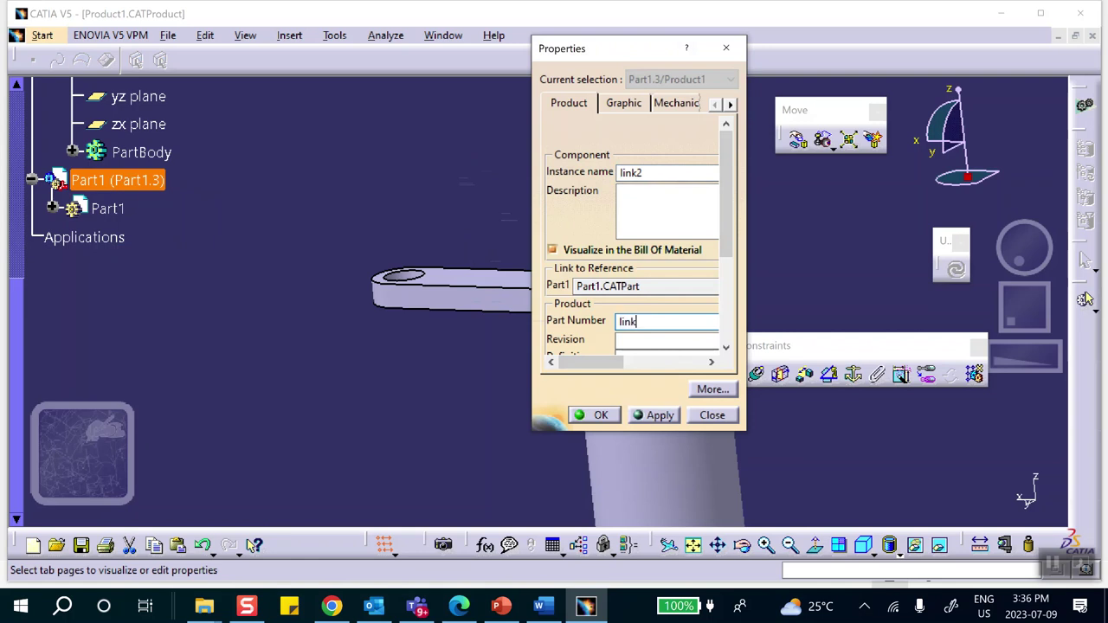
left_click(590, 414)
- Activate the link2 part and open a sketch on the upper face of link1
double_click(105, 208)
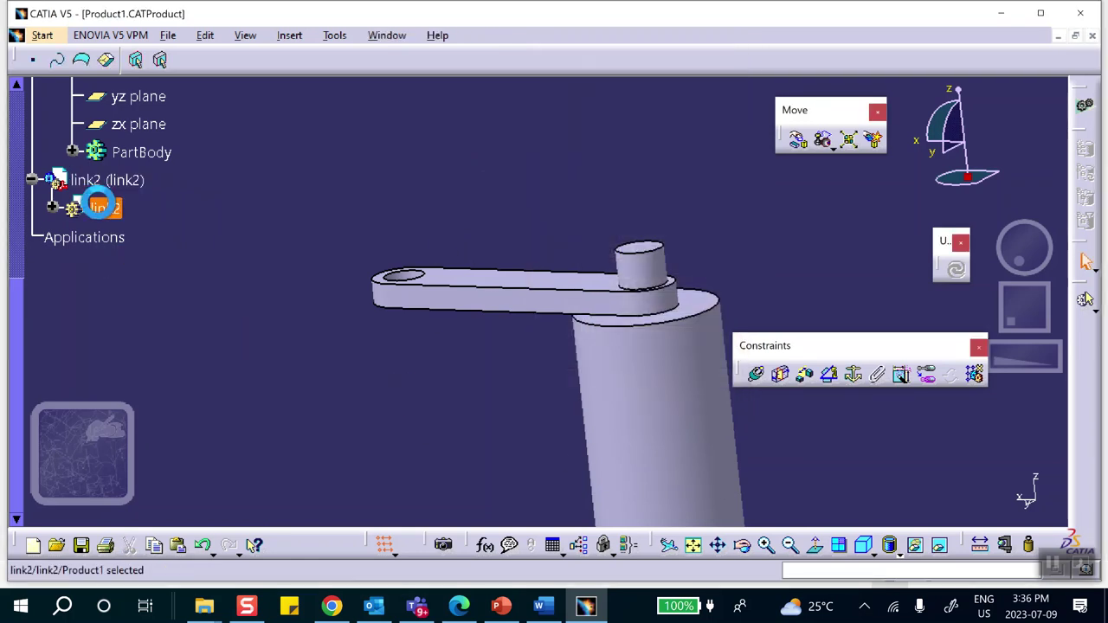
middle_click_drag(536, 216, 542, 131)
left_click(488, 253)
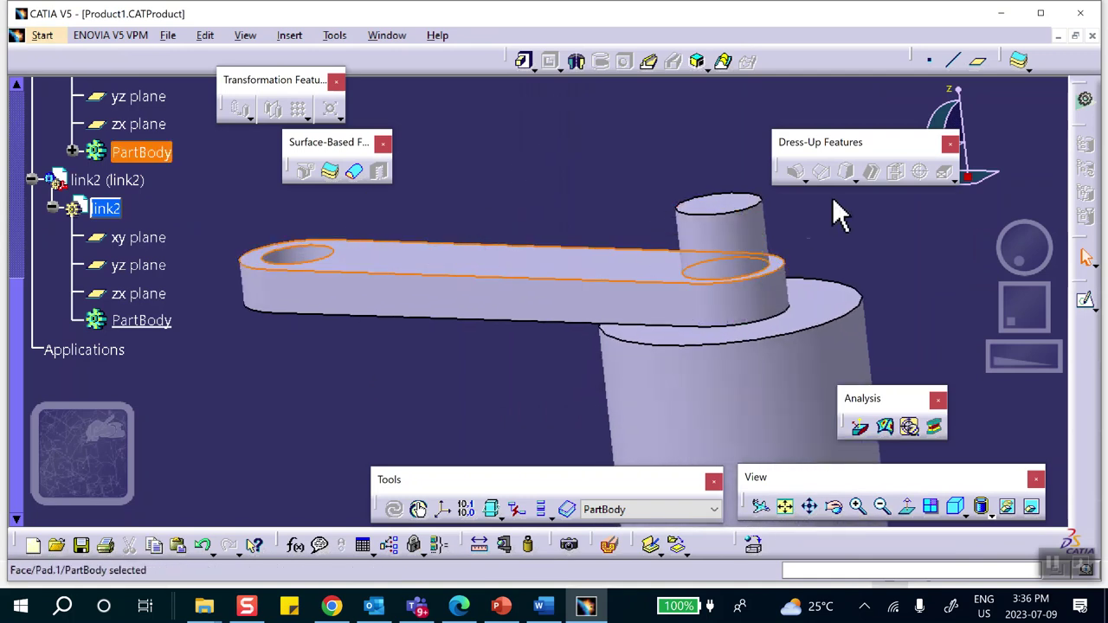
left_click(1085, 303)
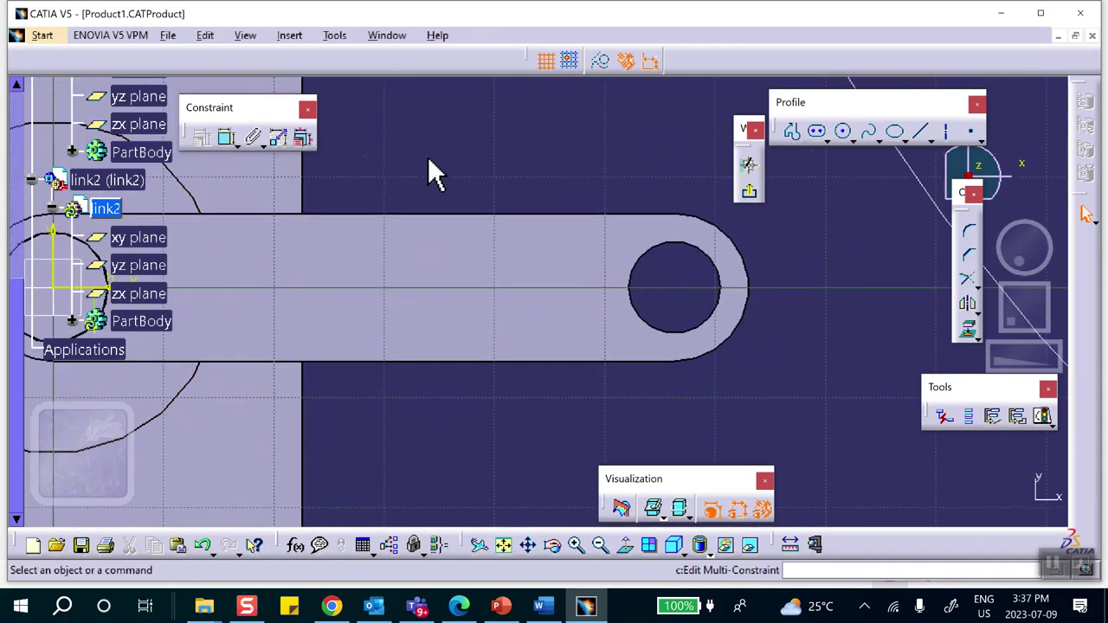
- Project the edge of link1's free-end hole onto the link2 sketch plane
middle_click_drag(430, 173, 299, 178)
middle_click_drag(470, 245, 436, 228)
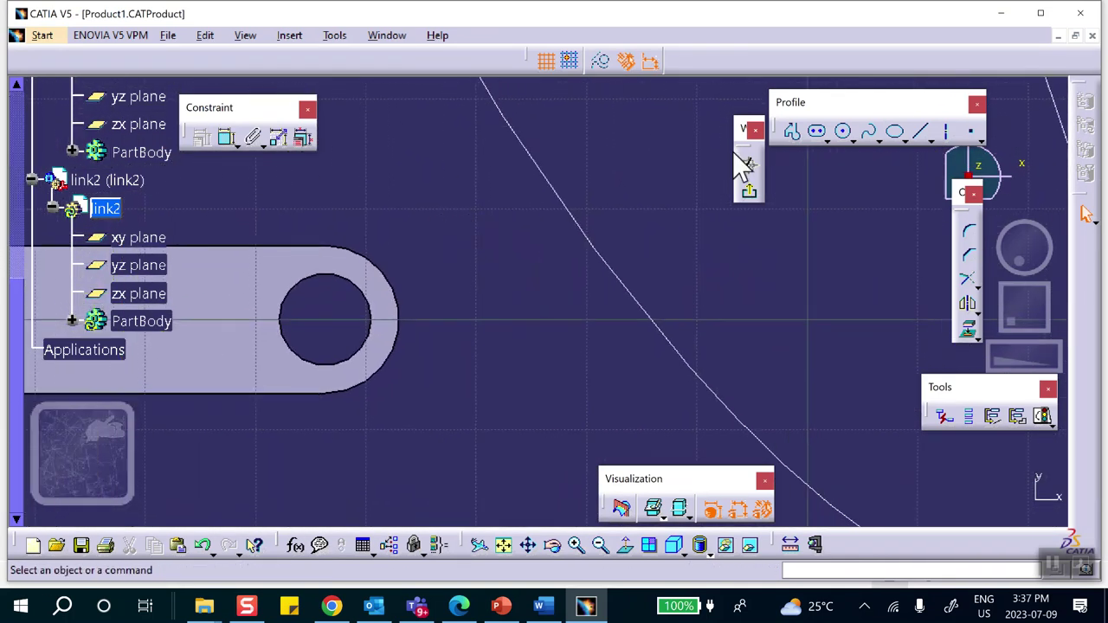
left_click(968, 330)
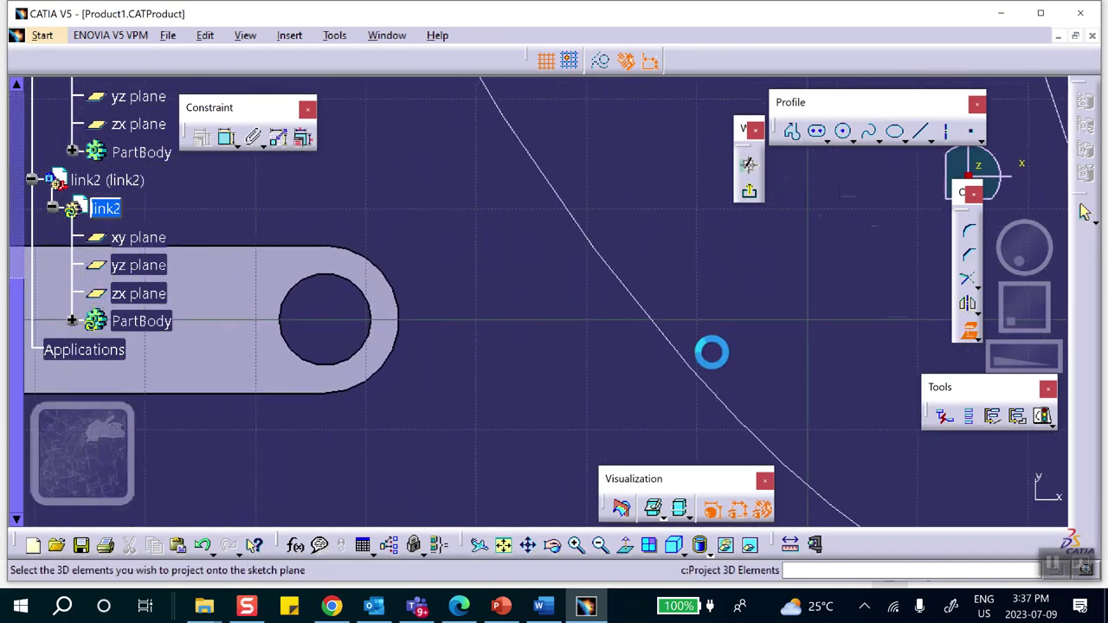
left_click(369, 335)
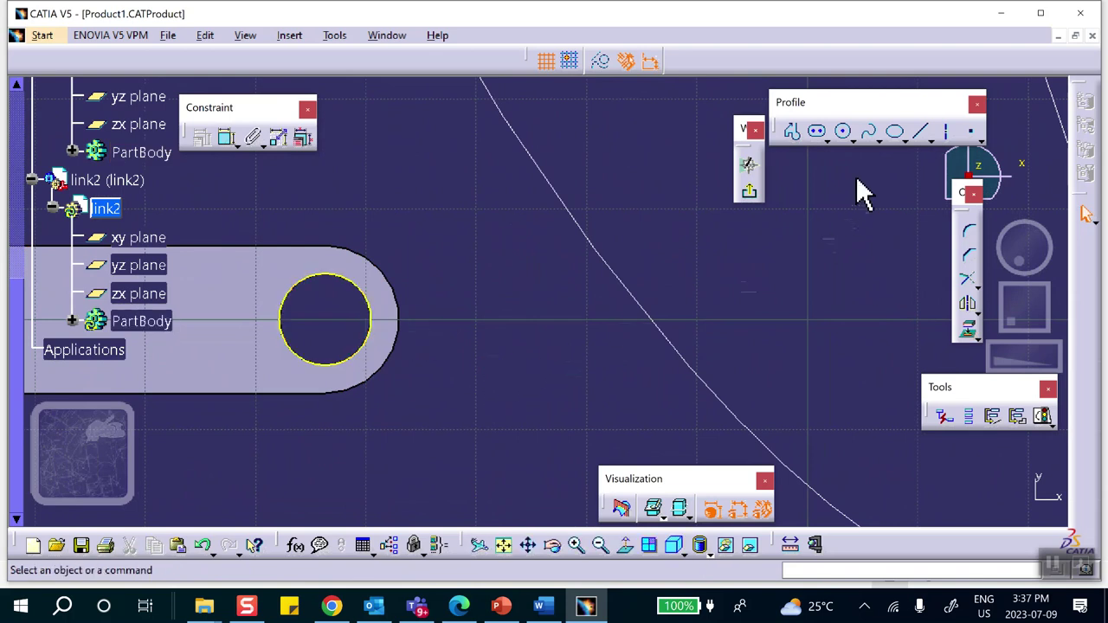
- Sketch a horizontal elongated hole profile starting at link1's hole center and extending away from the base, with an end radius of about 0.25 in
left_click(822, 137)
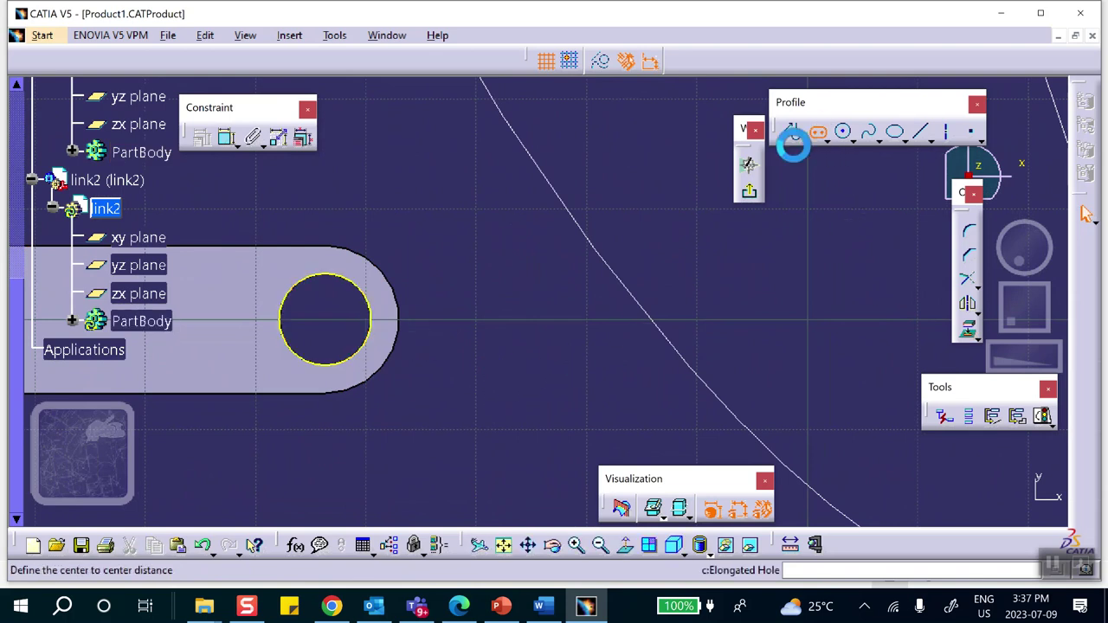
left_click(325, 322)
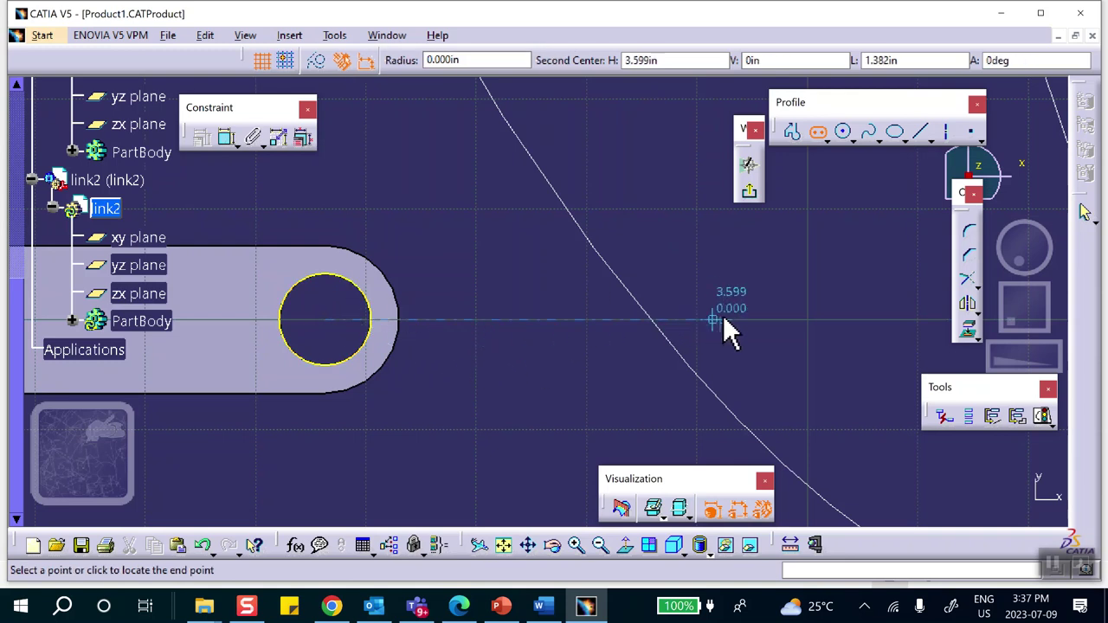
left_click(831, 322)
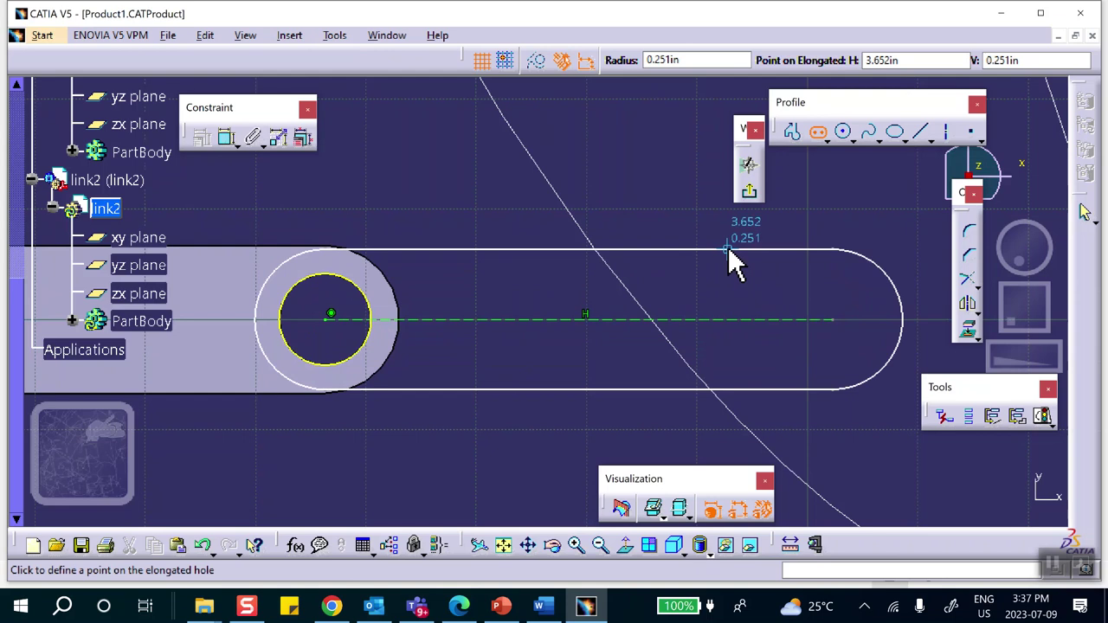
left_click(728, 249)
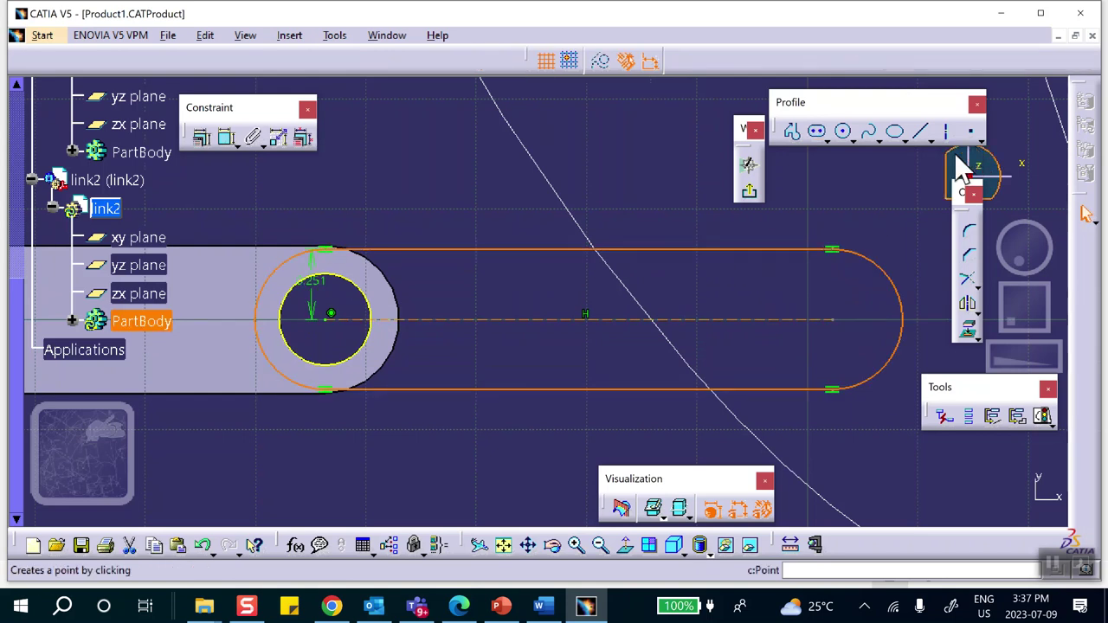
- Sketch a small circle centered on the far-end arc of the elongated profile and exit the sketch
left_click(661, 191)
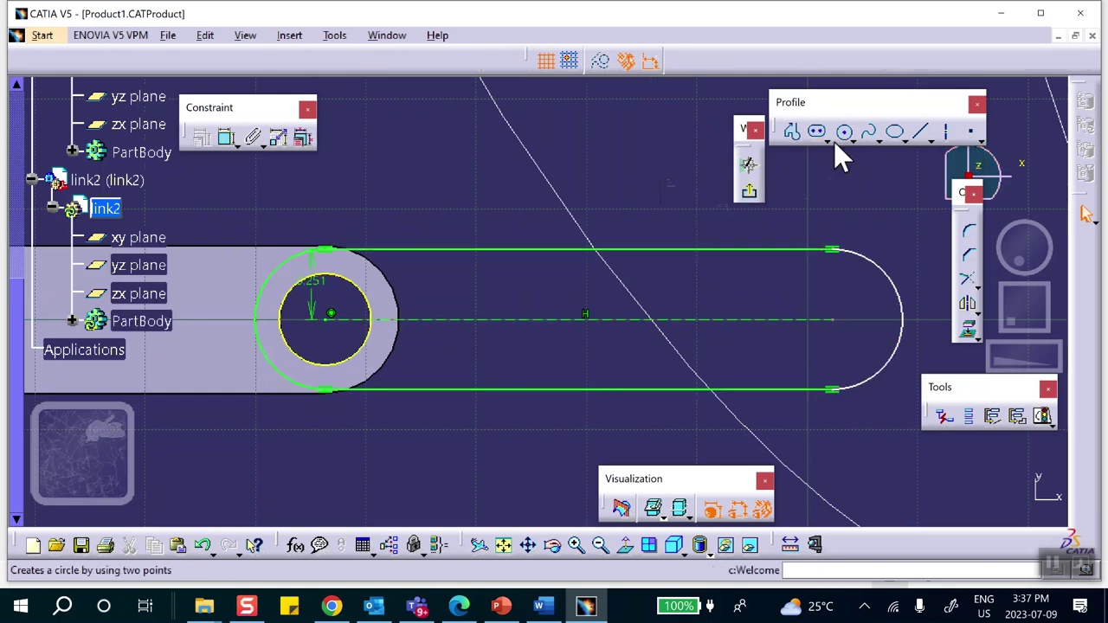
left_click(843, 132)
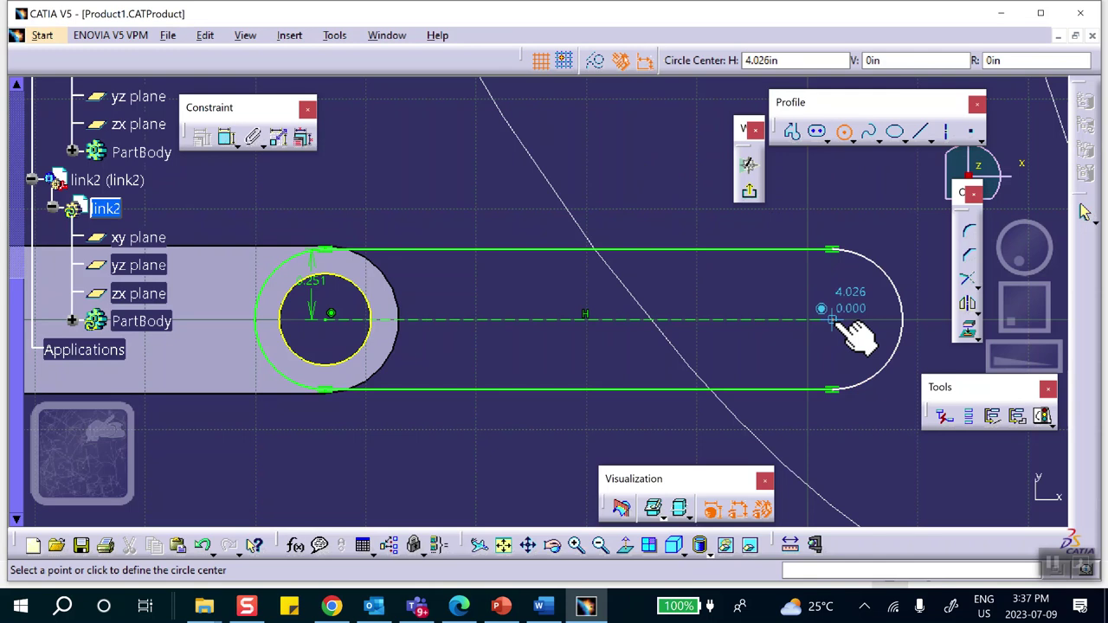
left_click(831, 321)
left_click(850, 338)
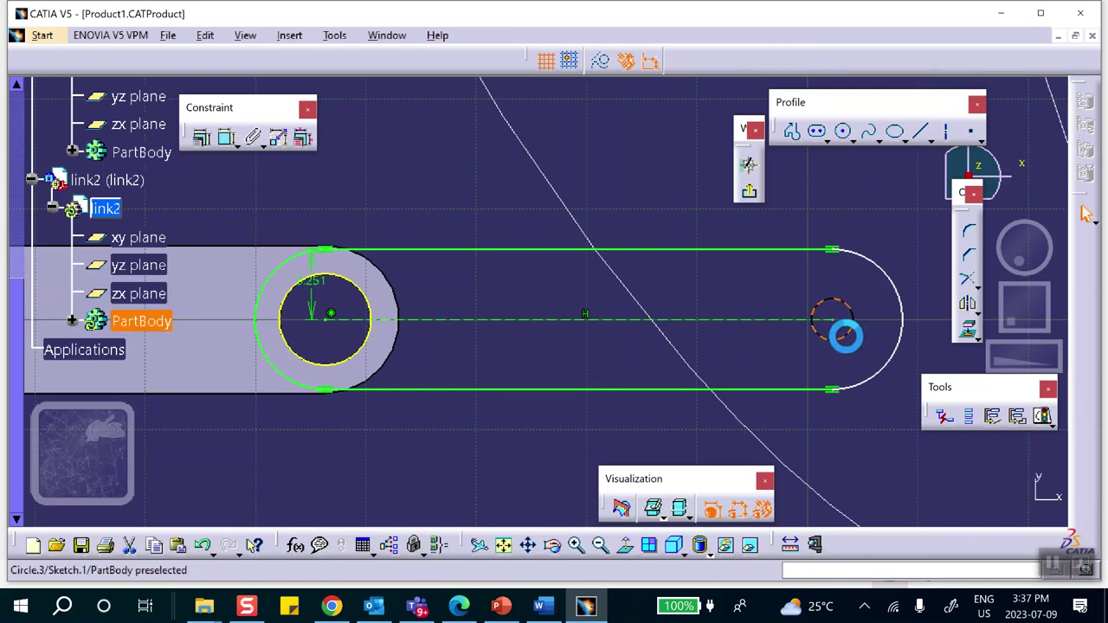
left_click(747, 192)
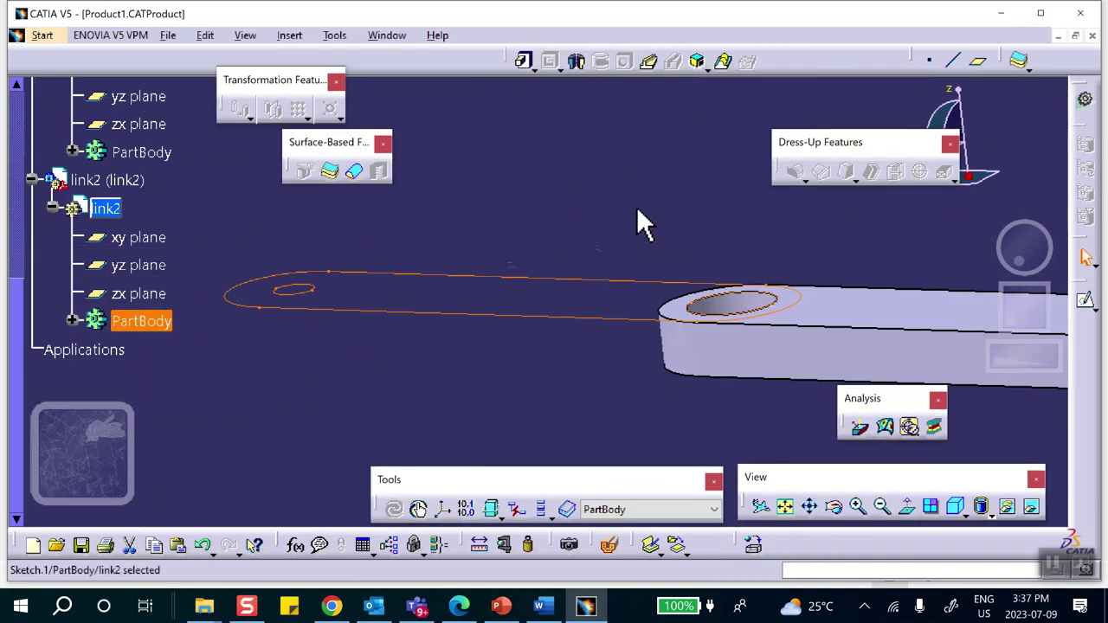
- Create a Multi-Pad from the link2 sketch and set the thickness of the elongated outline domain to 0.5 in
middle_click_drag(636, 225, 529, 234)
left_click(542, 217)
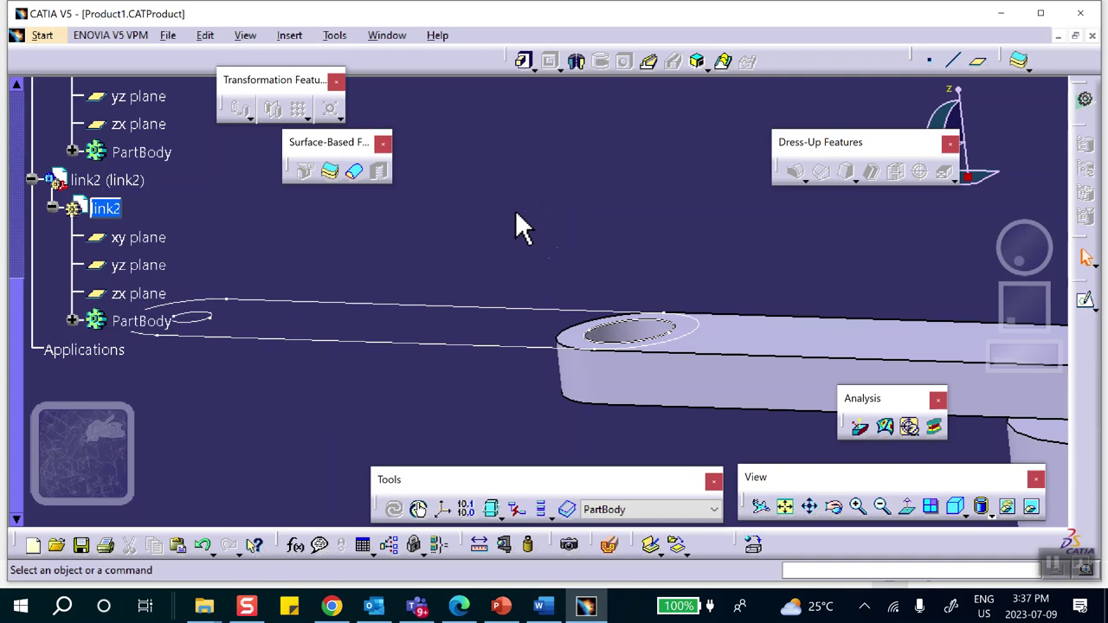
left_click(533, 69)
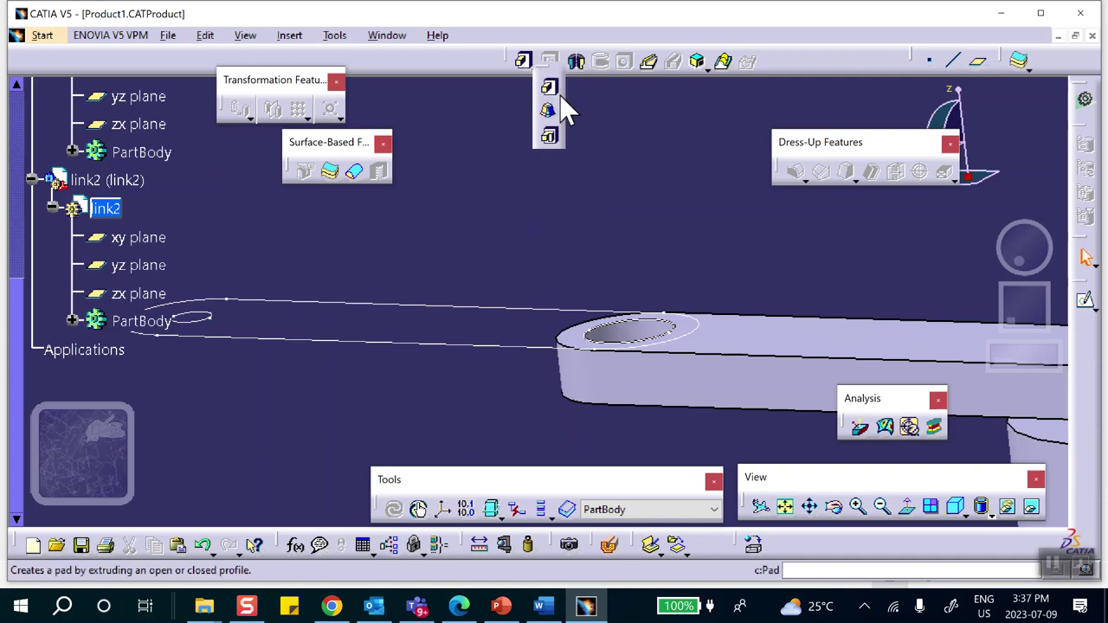
left_click(550, 136)
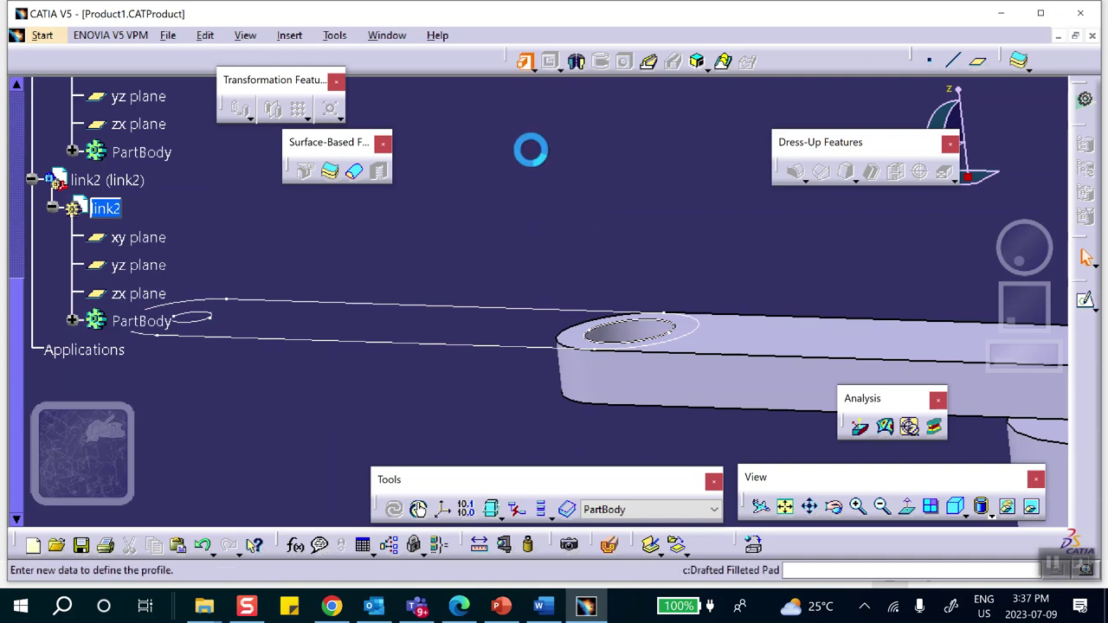
left_click(498, 310)
left_click(982, 297)
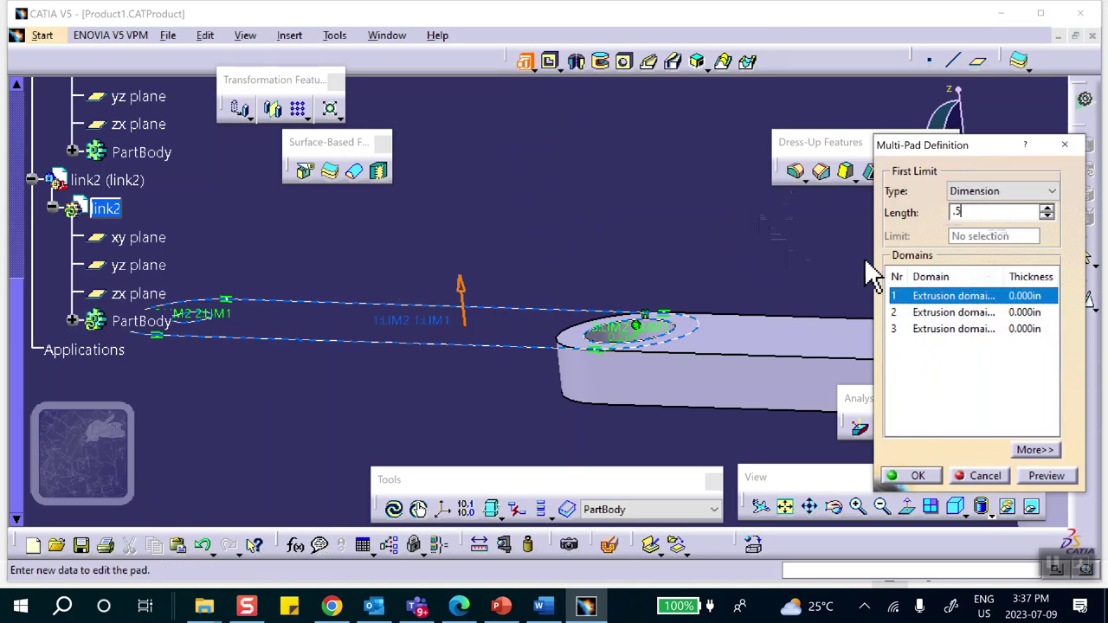
left_click(966, 311)
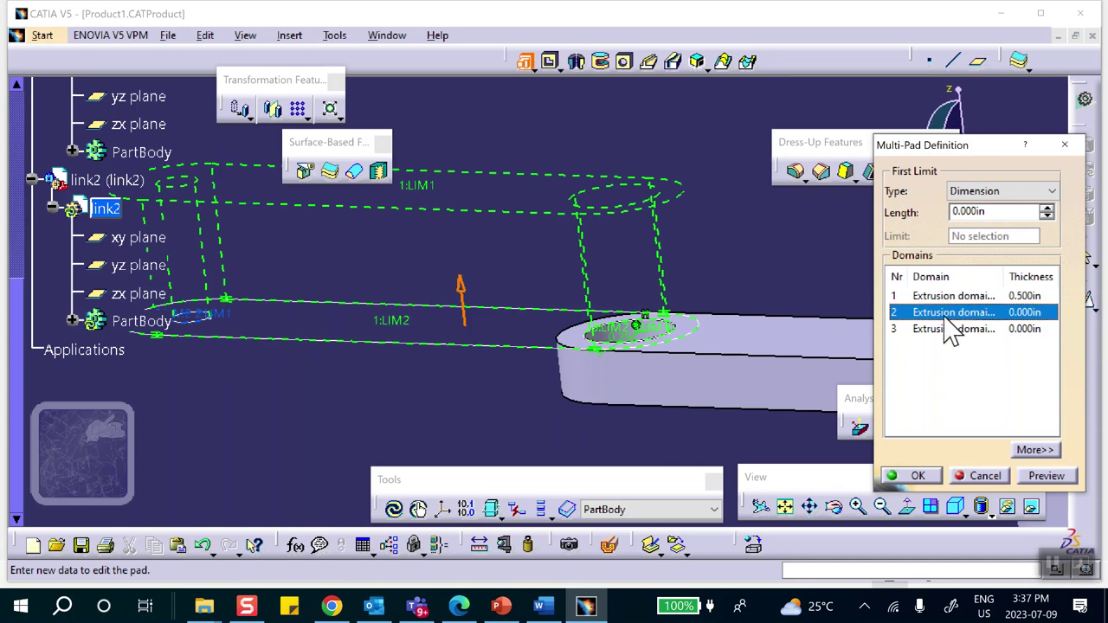
- Set the thickness of the elongated outline domain to 0.2 in
left_click_drag(985, 213, 836, 230)
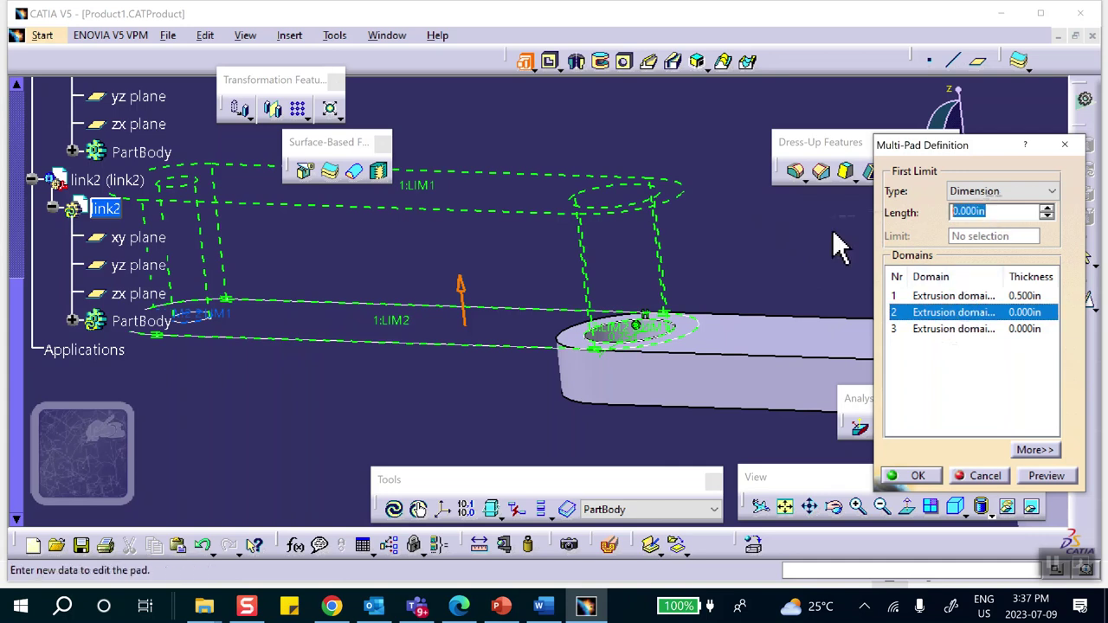
left_click(961, 296)
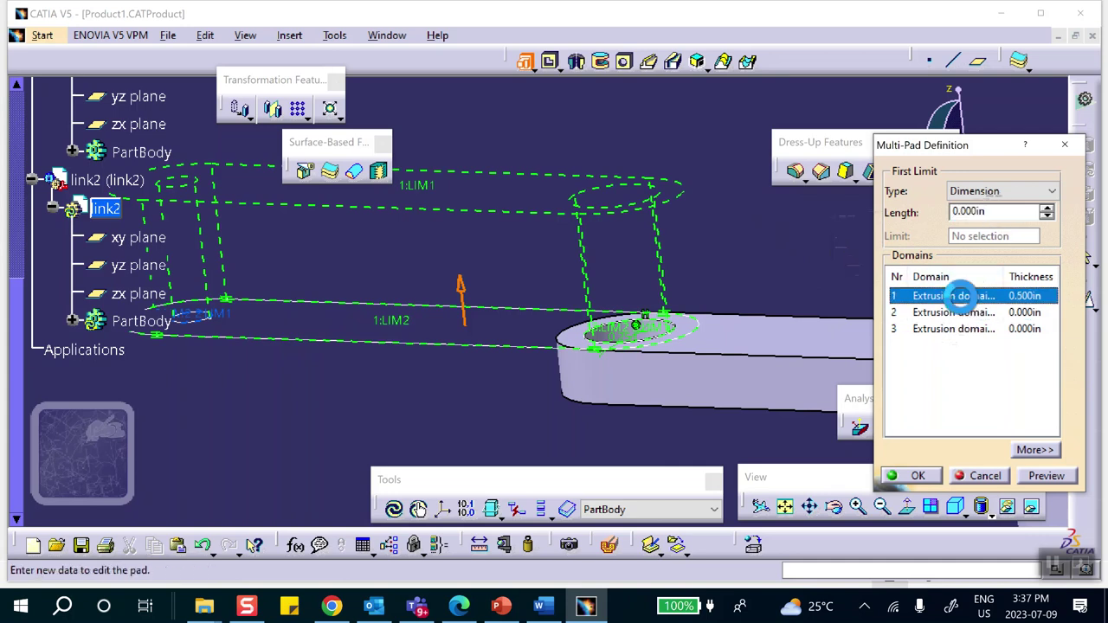
left_click_drag(995, 212, 802, 231)
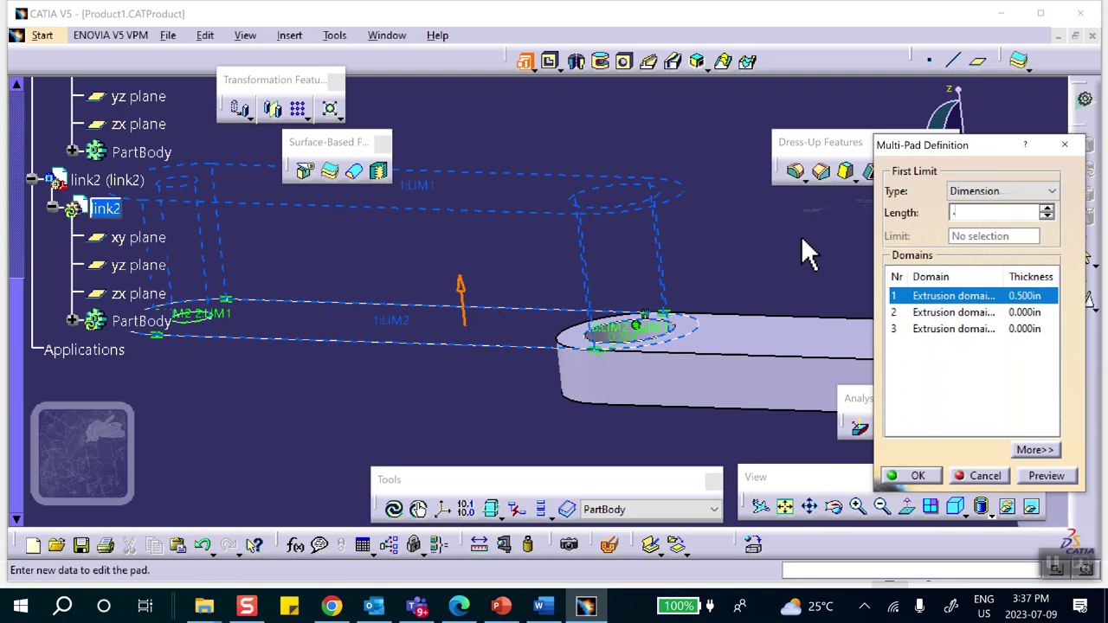
left_click(918, 312)
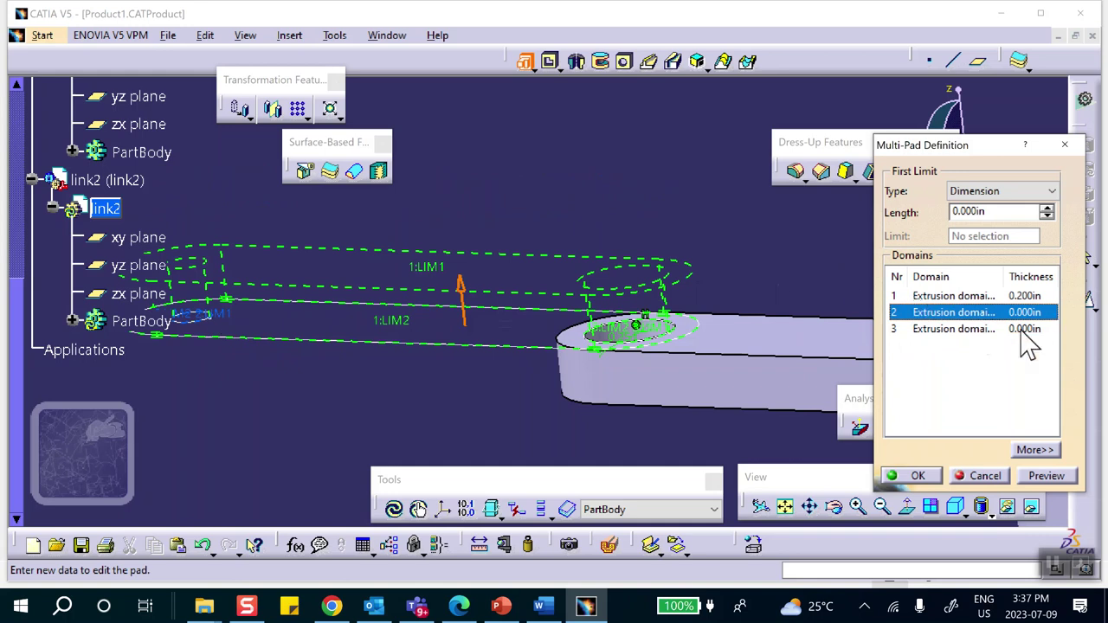
- Set the thickness of the circular domain over link1's hole to 1 in and preview the Multi-Pad
left_click(948, 331)
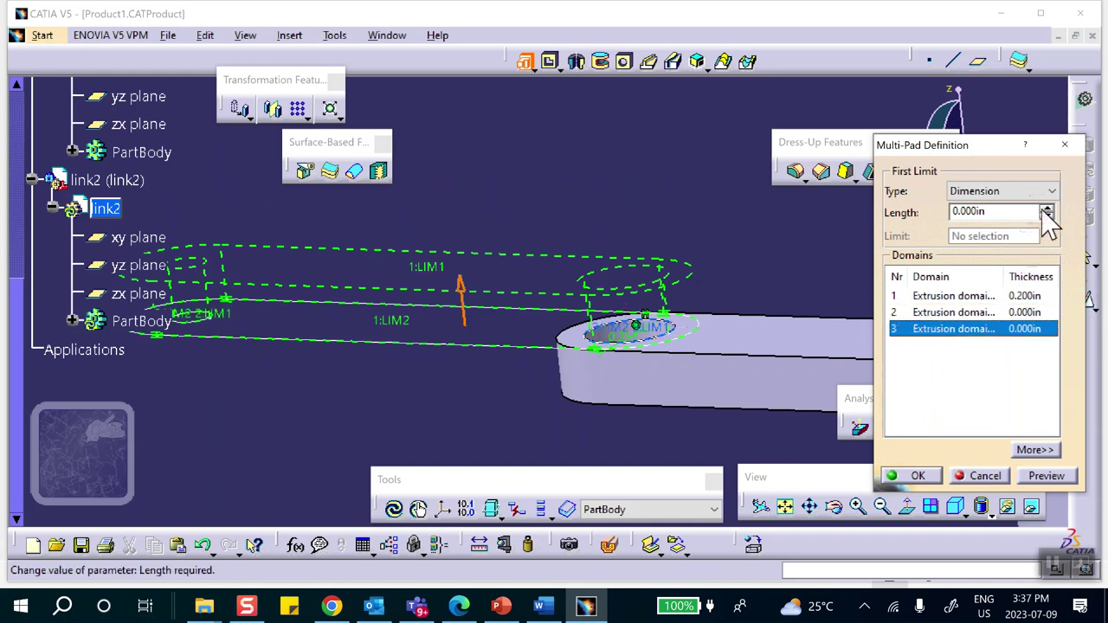
double_click(989, 212)
type("1")
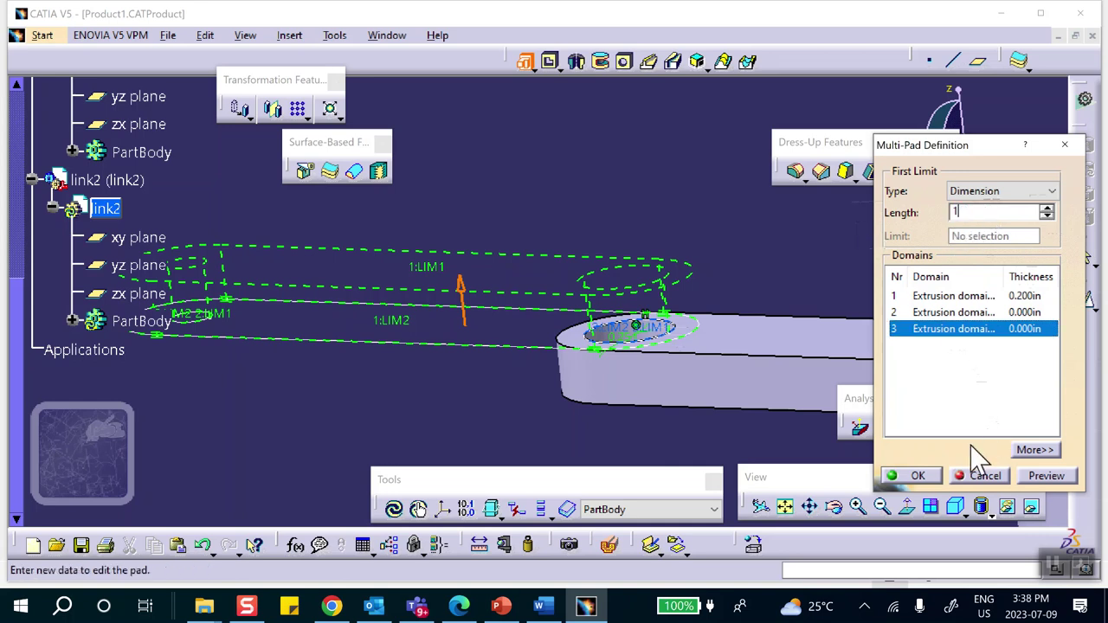
left_click(1044, 475)
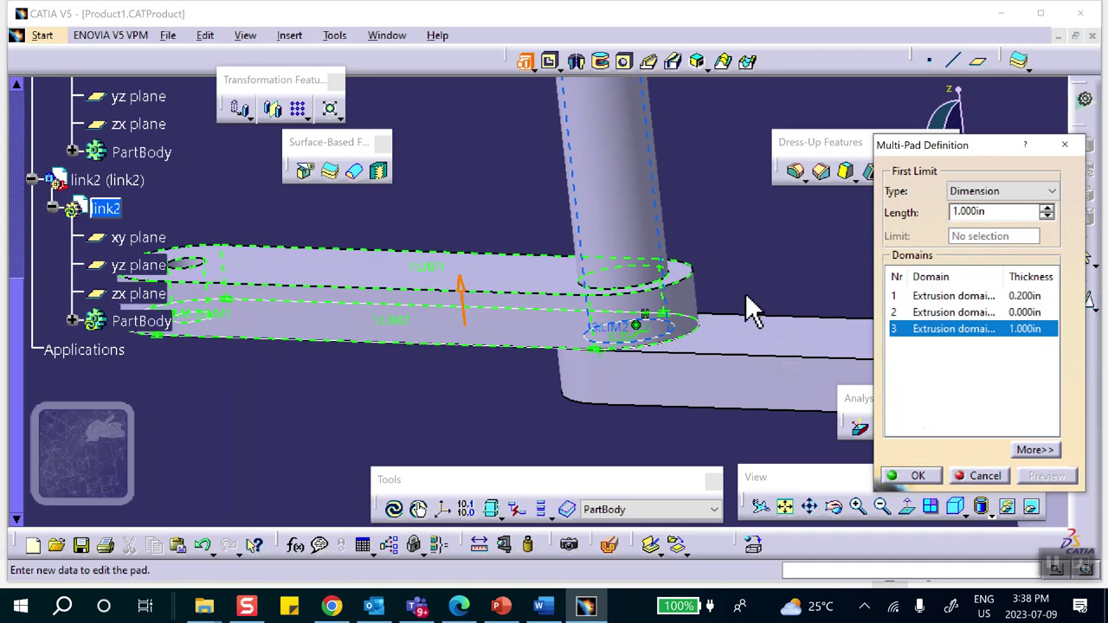
- Shorten the pin domain over link1's hole and accept the Multi-Pad
double_click(978, 211)
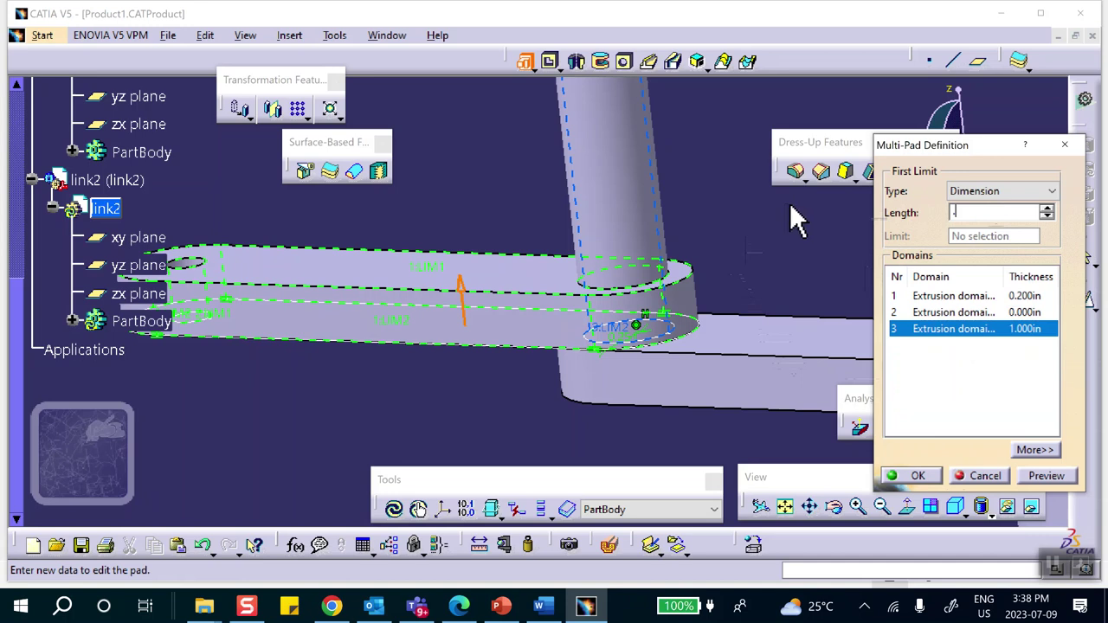
left_click(917, 475)
middle_click_drag(771, 259, 895, 366)
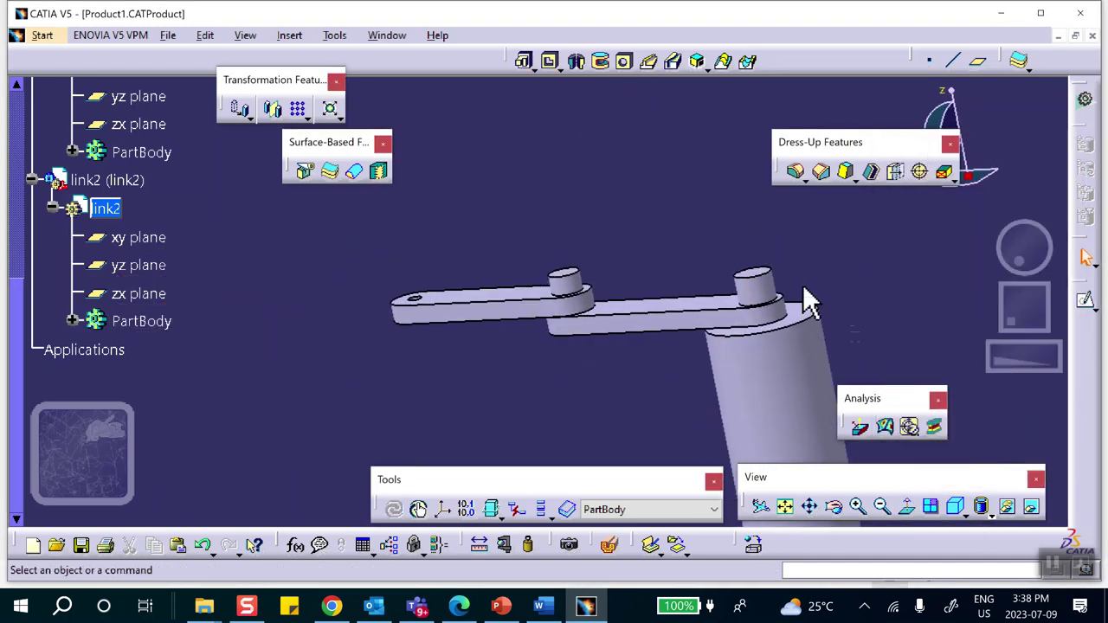
middle_click_drag(668, 237, 573, 268)
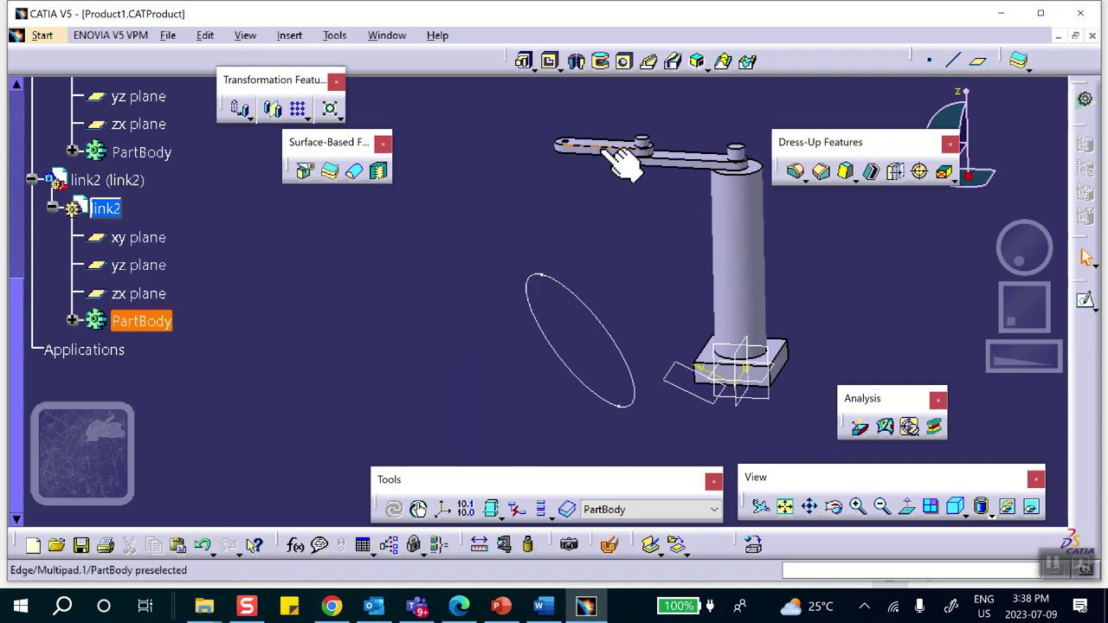
- Lengthen link2 by moving the far-end arc center in its Multi-Pad sketch further from link1, and exit the sketch
left_click(73, 320)
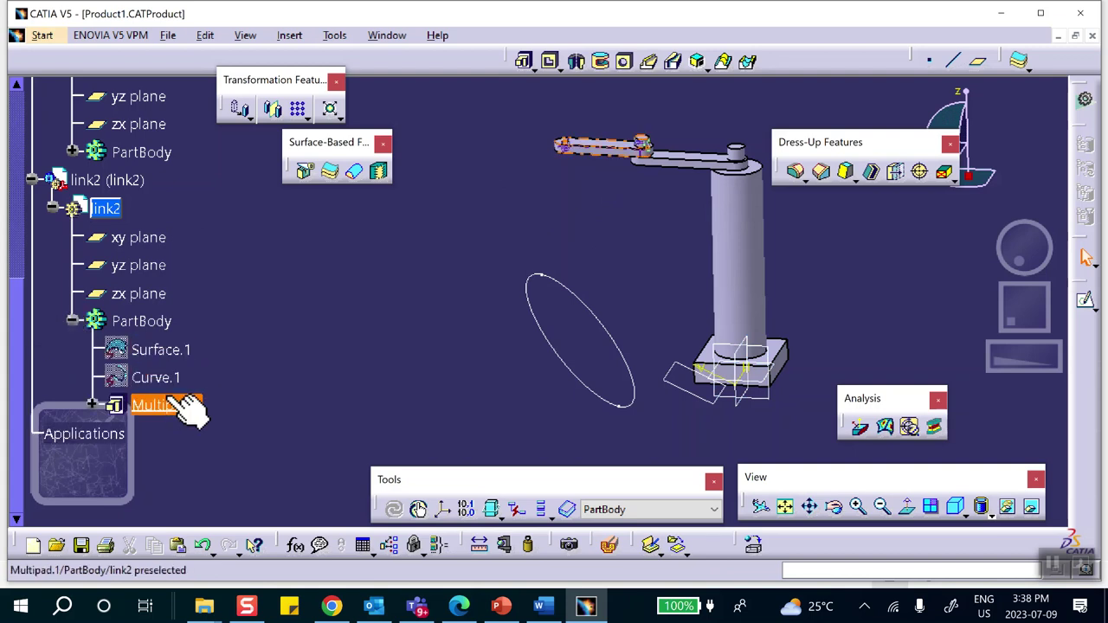
scroll(195, 355, "down", 3)
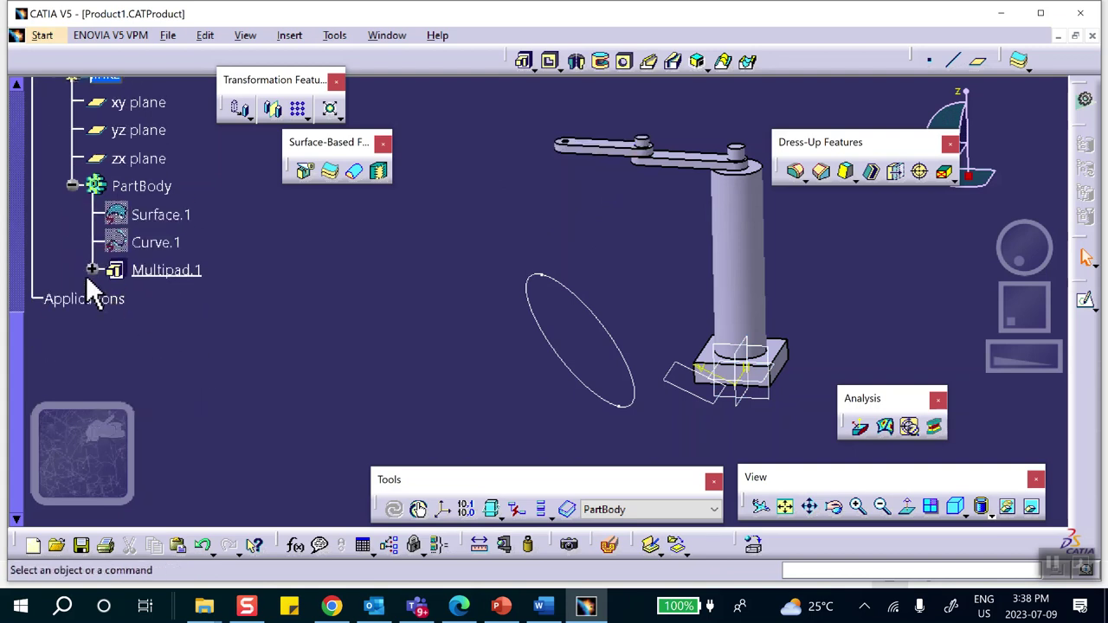
left_click(92, 270)
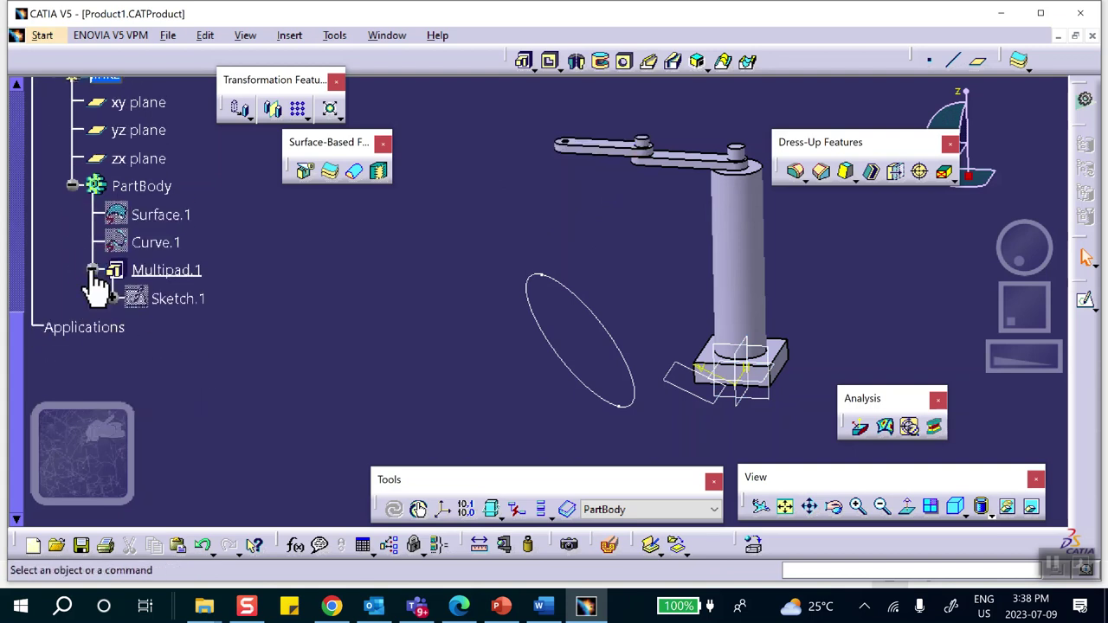
left_click(174, 298)
double_click(175, 298)
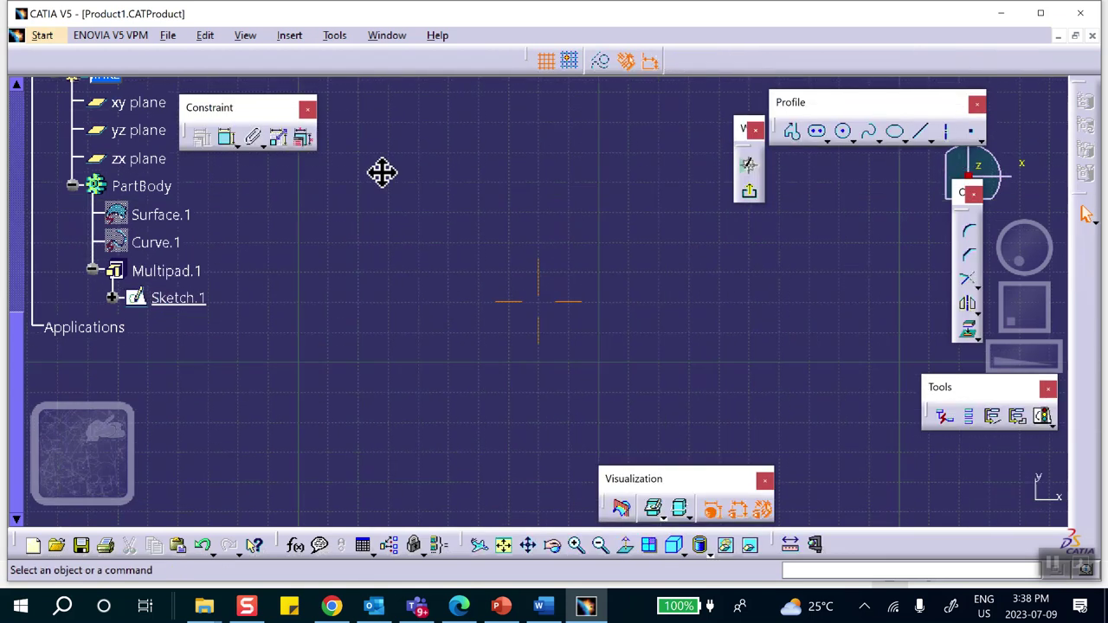
left_click(502, 545)
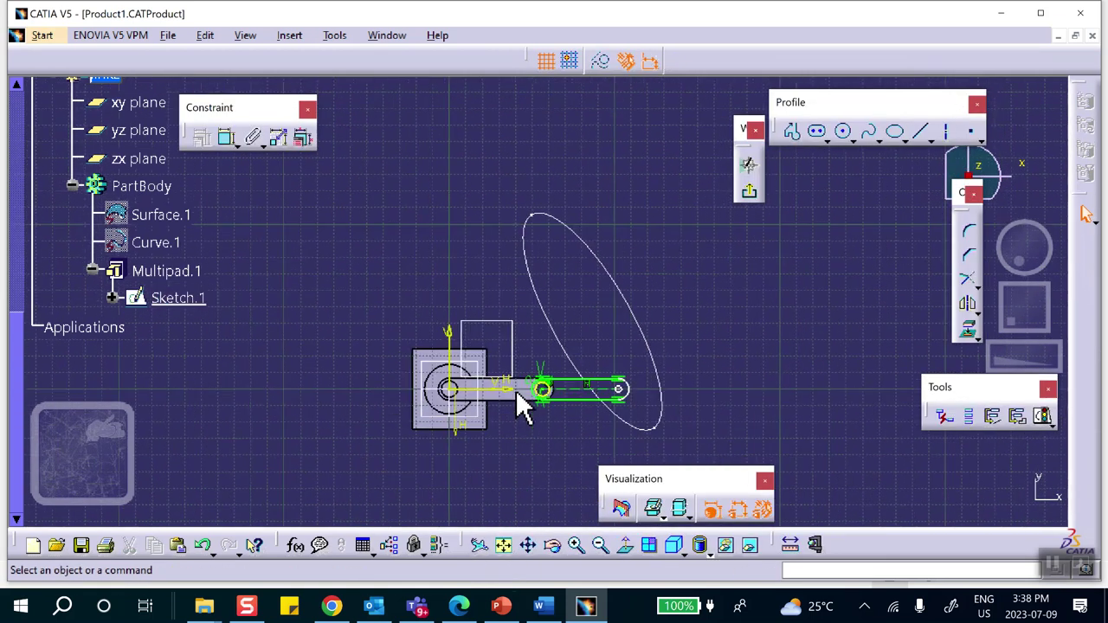
mouse_move(519, 371)
middle_mouse_down()
mouse_move(507, 185)
mouse_move(529, 259)
mouse_move(335, 210)
middle_mouse_up()
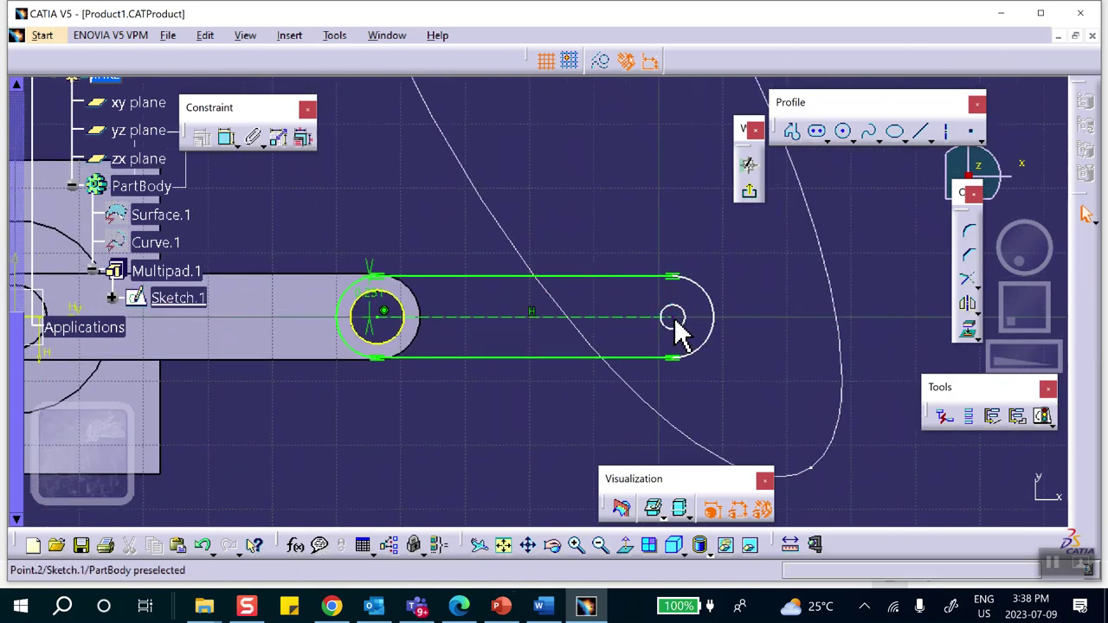
left_click_drag(672, 317, 866, 317)
left_click(748, 191)
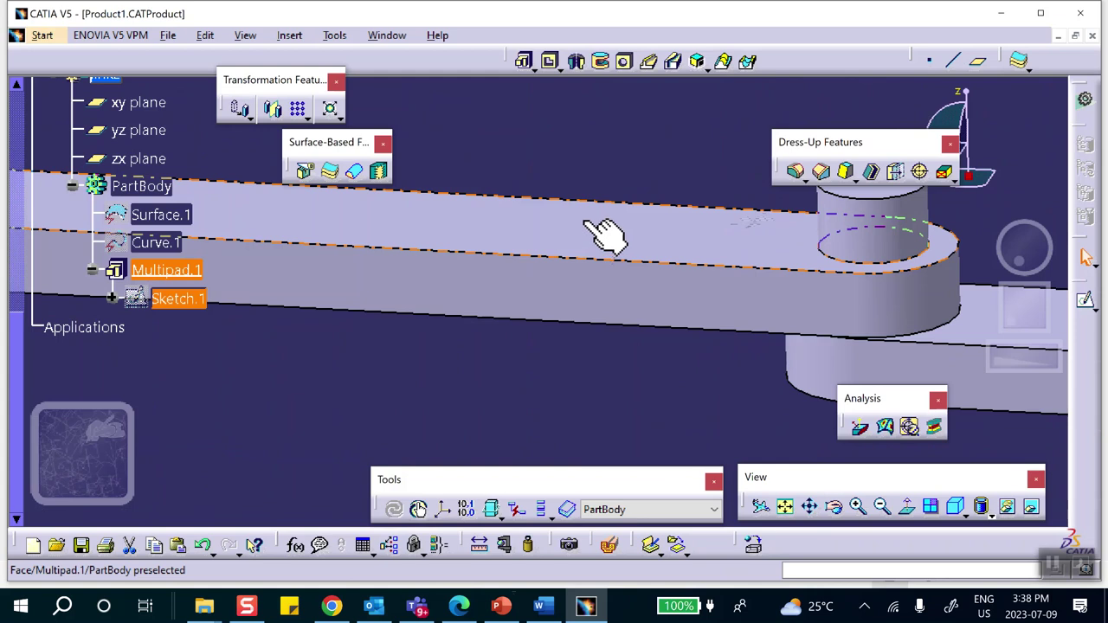
mouse_move(599, 233)
middle_mouse_down()
mouse_move(584, 229)
mouse_move(613, 361)
middle_mouse_up()
middle_click_drag(586, 170, 537, 199)
middle_click_drag(425, 296, 393, 302)
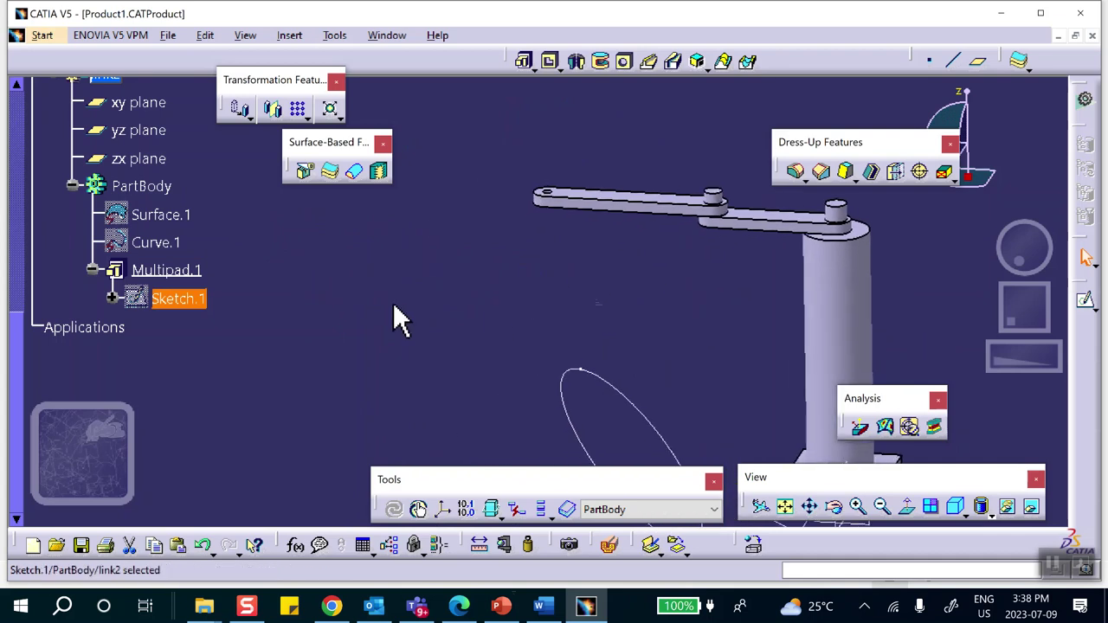
- Activate the top-level Product1 assembly and insert a new part into it
scroll(195, 287, "up", 10)
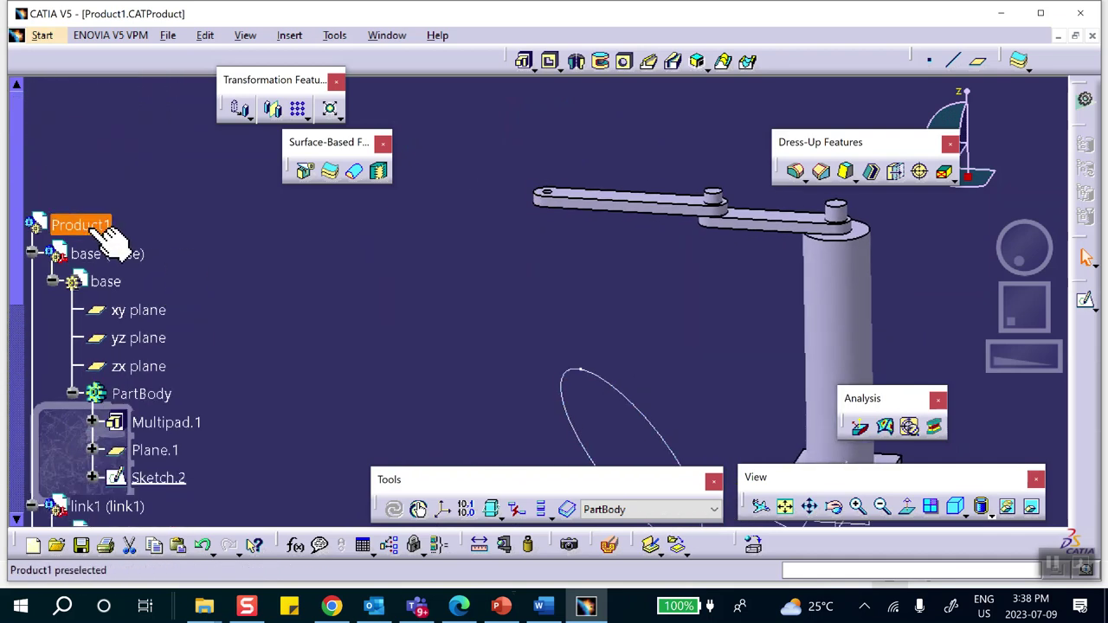
double_click(80, 225)
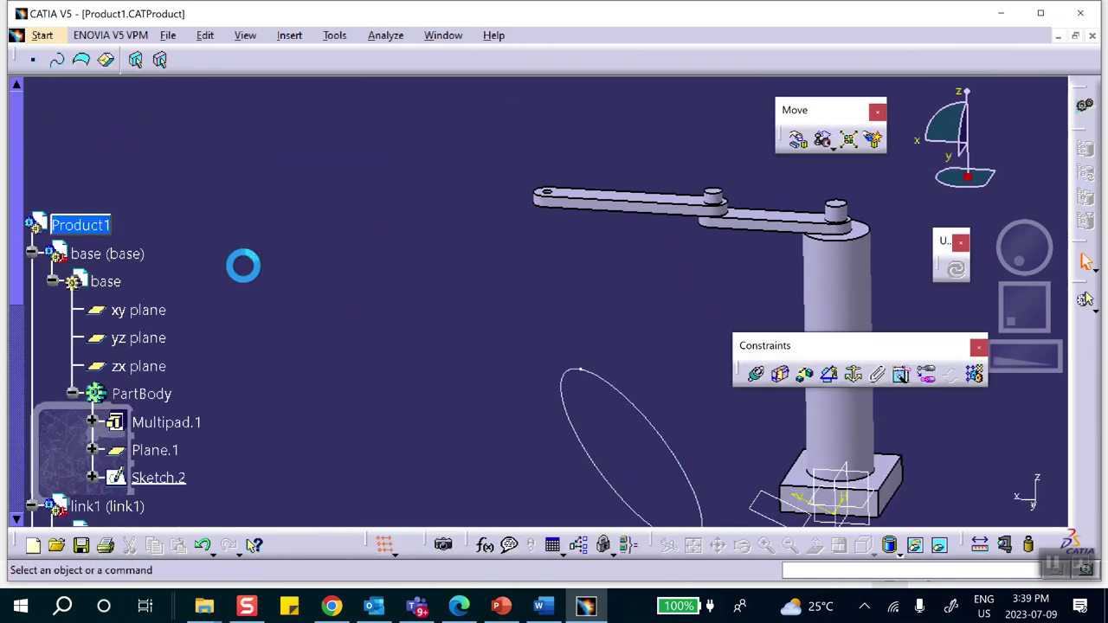
left_click(289, 41)
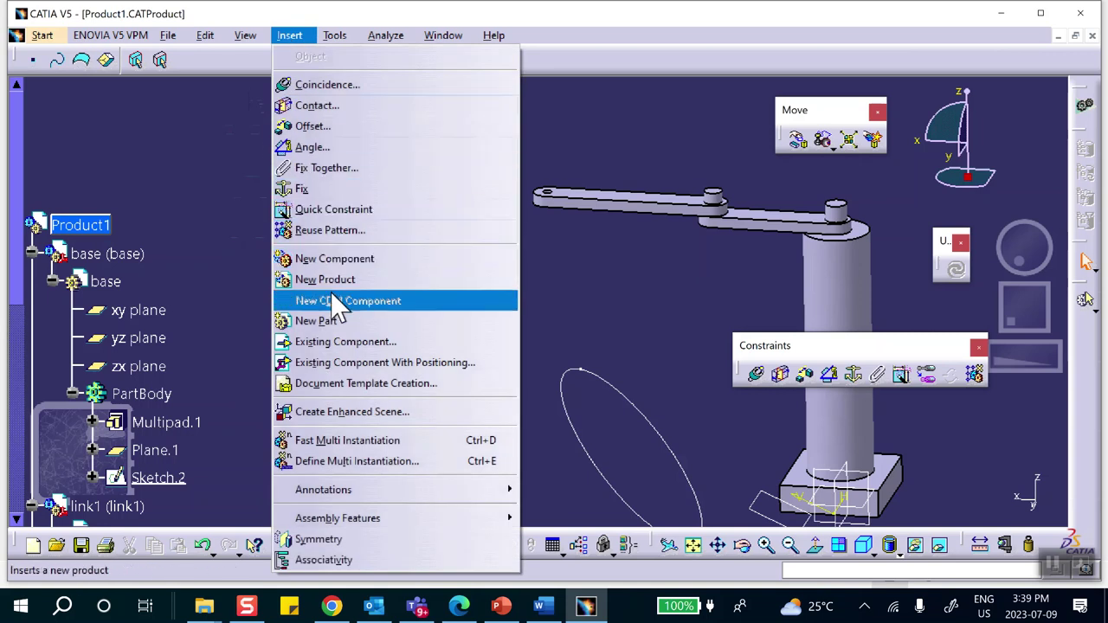
left_click(338, 320)
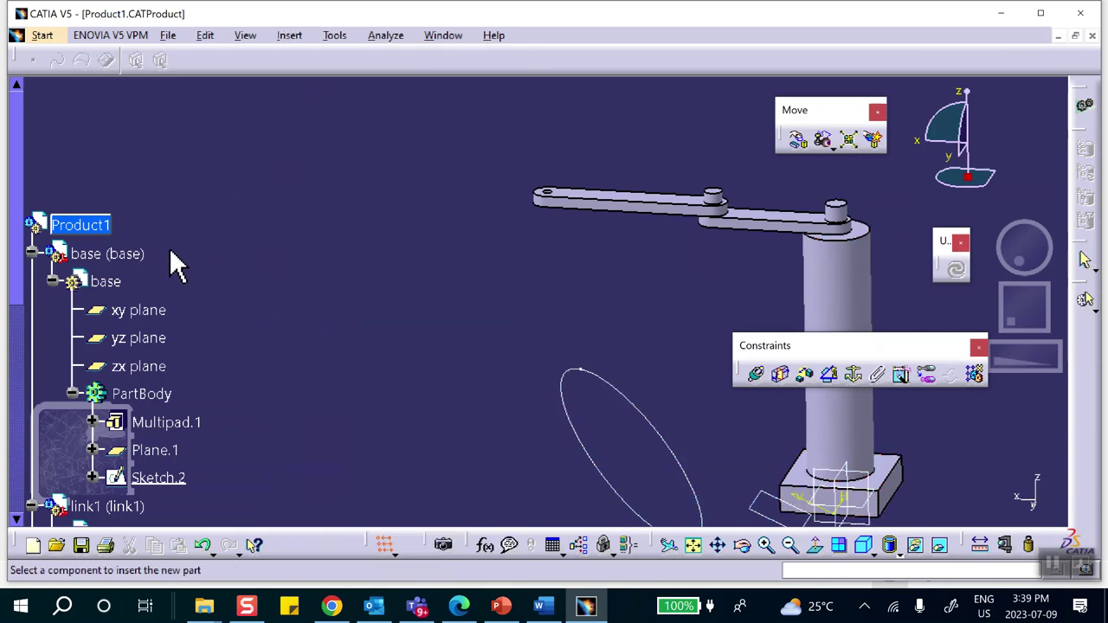
left_click(87, 225)
left_click(680, 364)
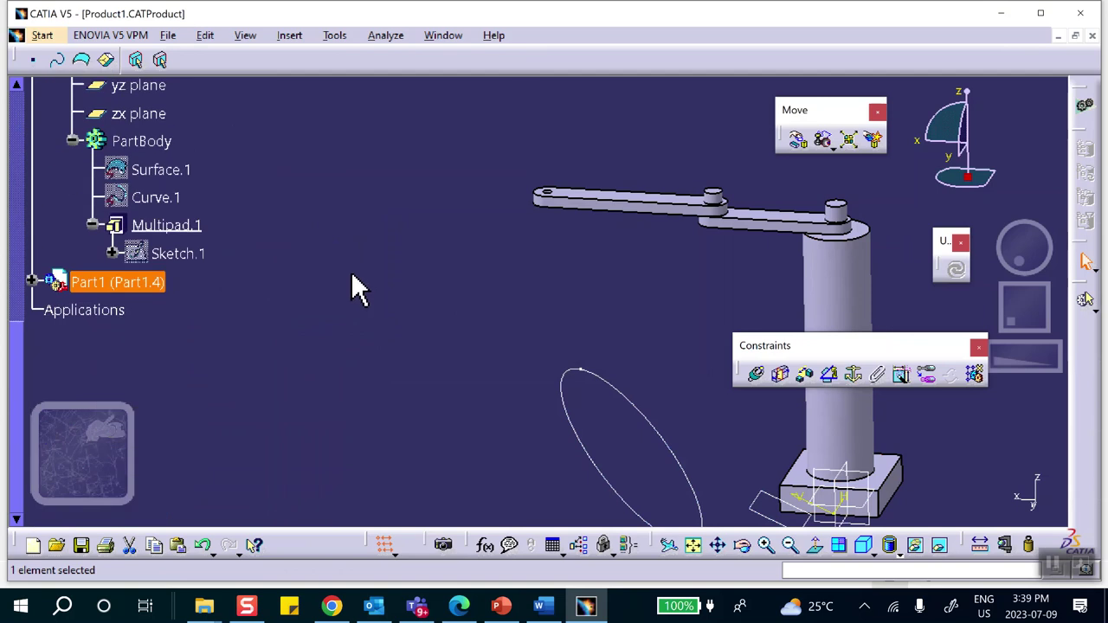
- Rename the newly inserted part, setting both its instance name and part number to vertical
right_click(95, 282)
left_click(143, 317)
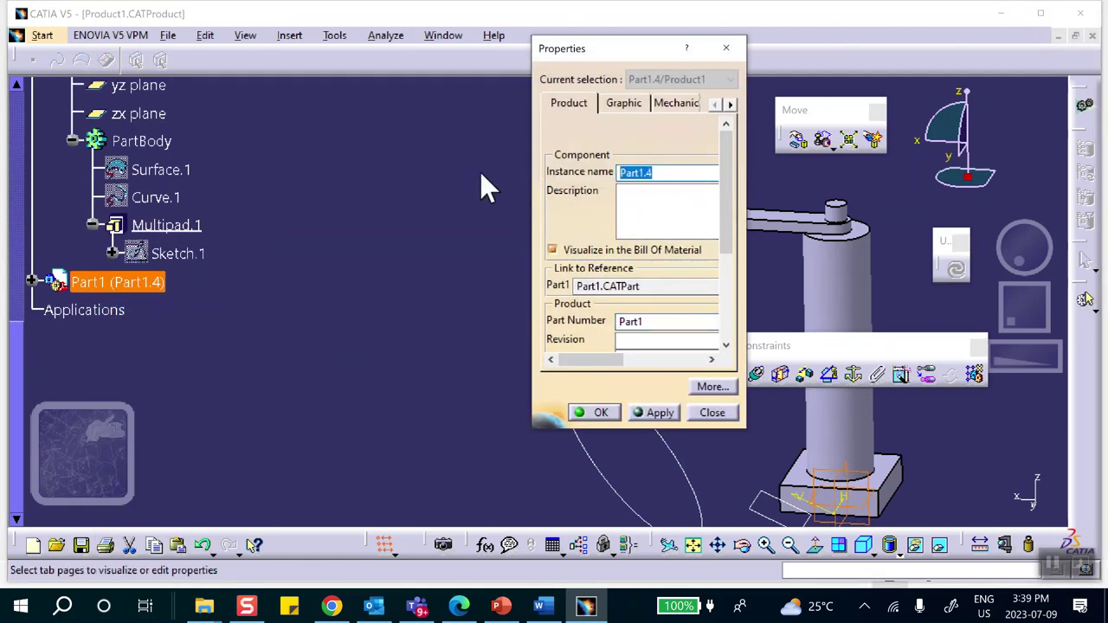
type("cer")
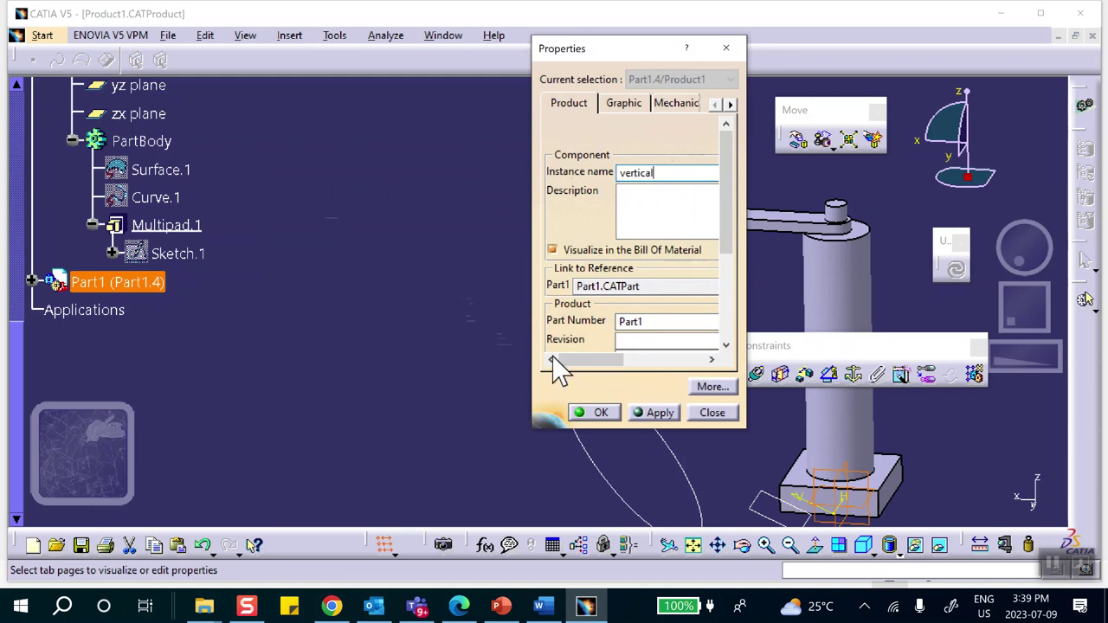
left_click_drag(649, 322, 541, 320)
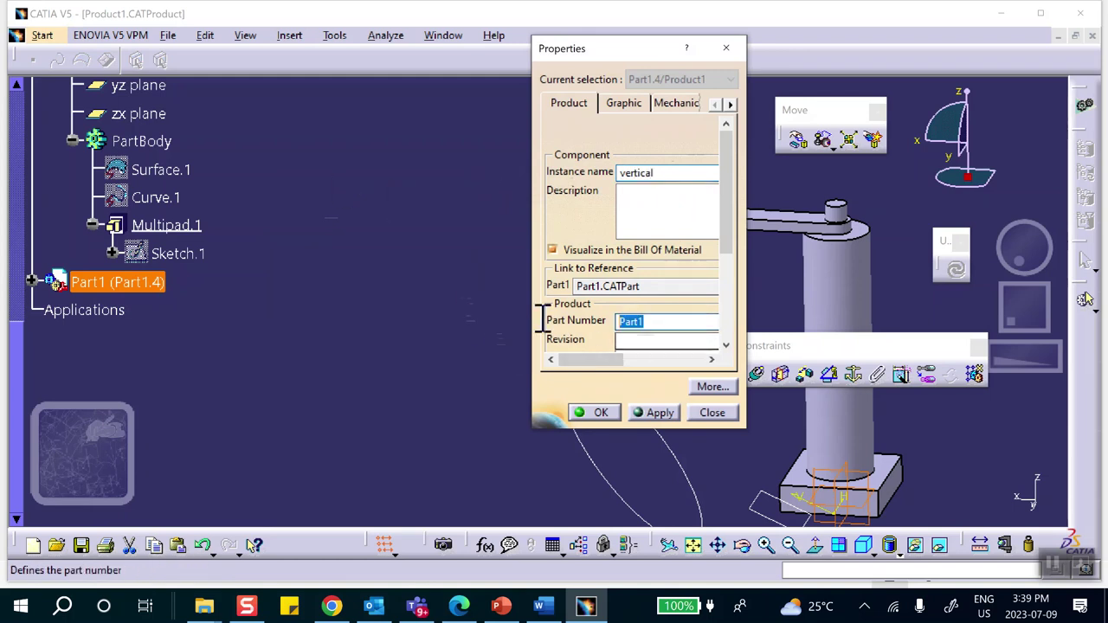
type("vertical")
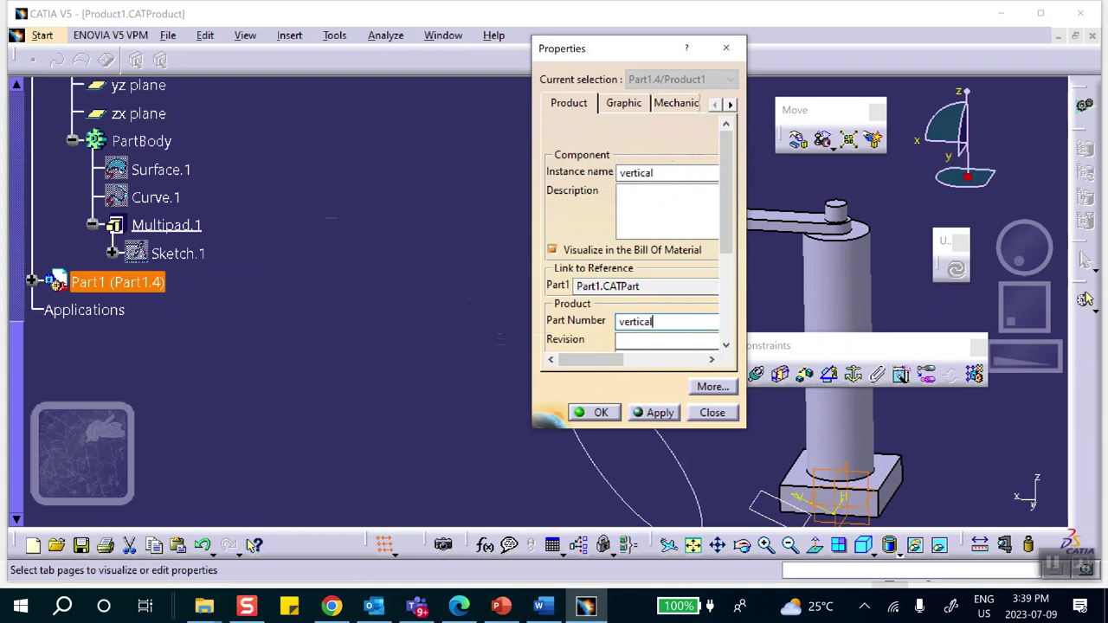
left_click(601, 412)
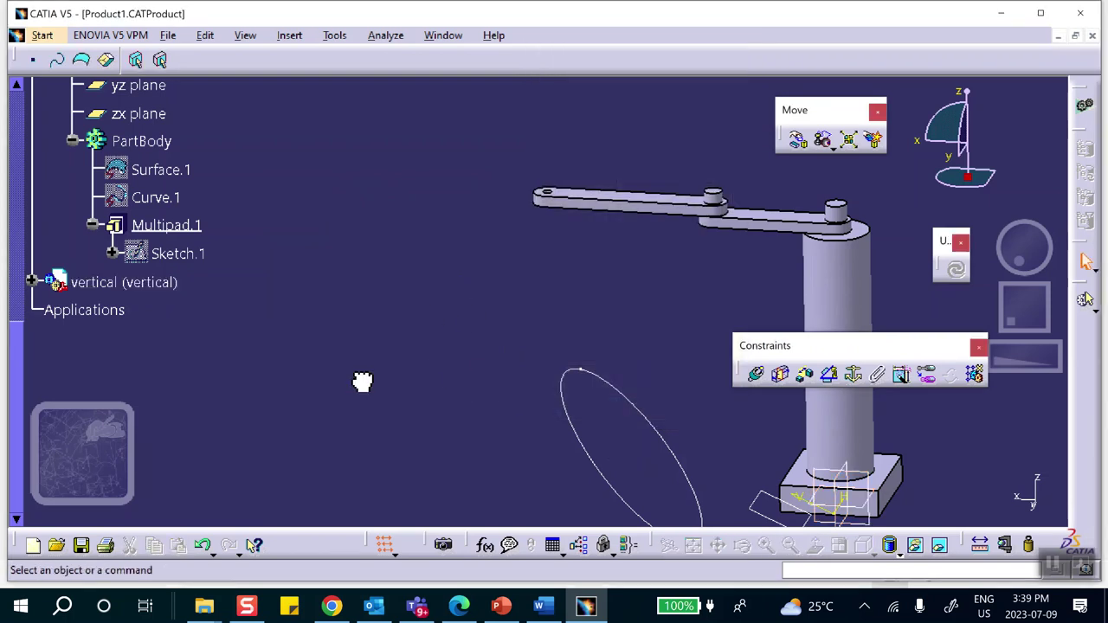
- Activate the vertical part, sketch on link2's upper face, project the edge of its far-end hole, and exit the sketch
left_click(31, 282)
double_click(114, 309)
middle_click_drag(411, 260, 499, 257)
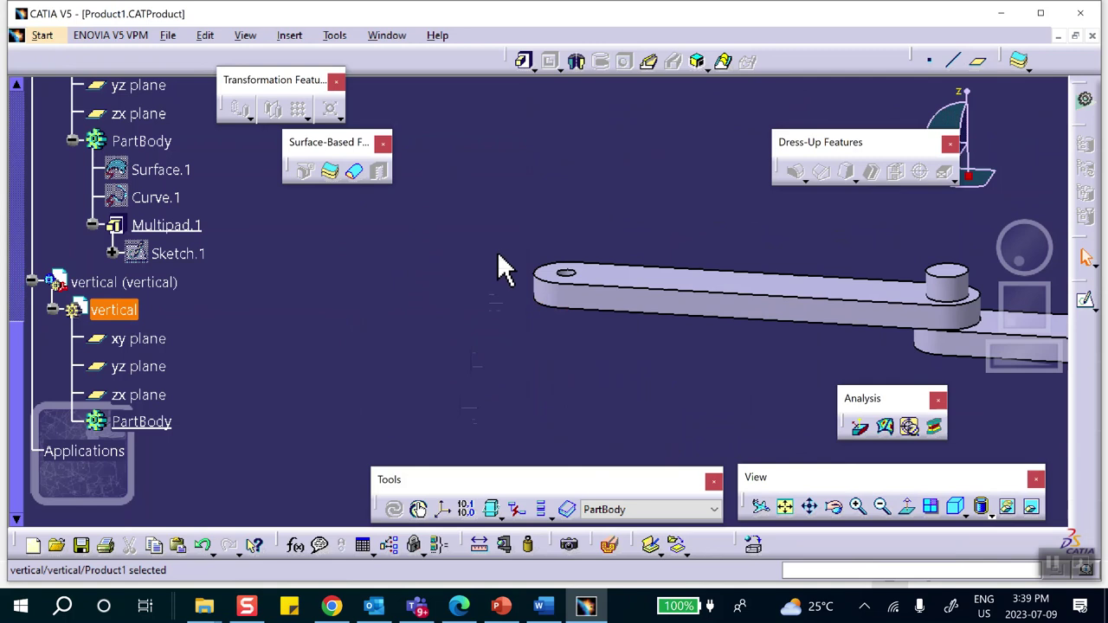
left_click(631, 297)
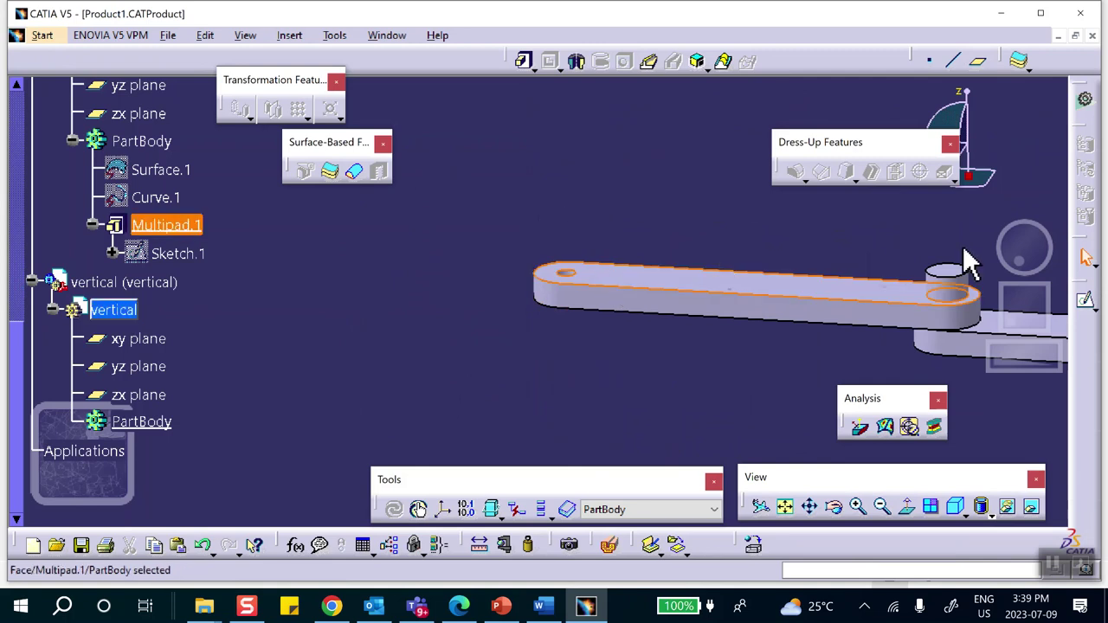
left_click(1083, 306)
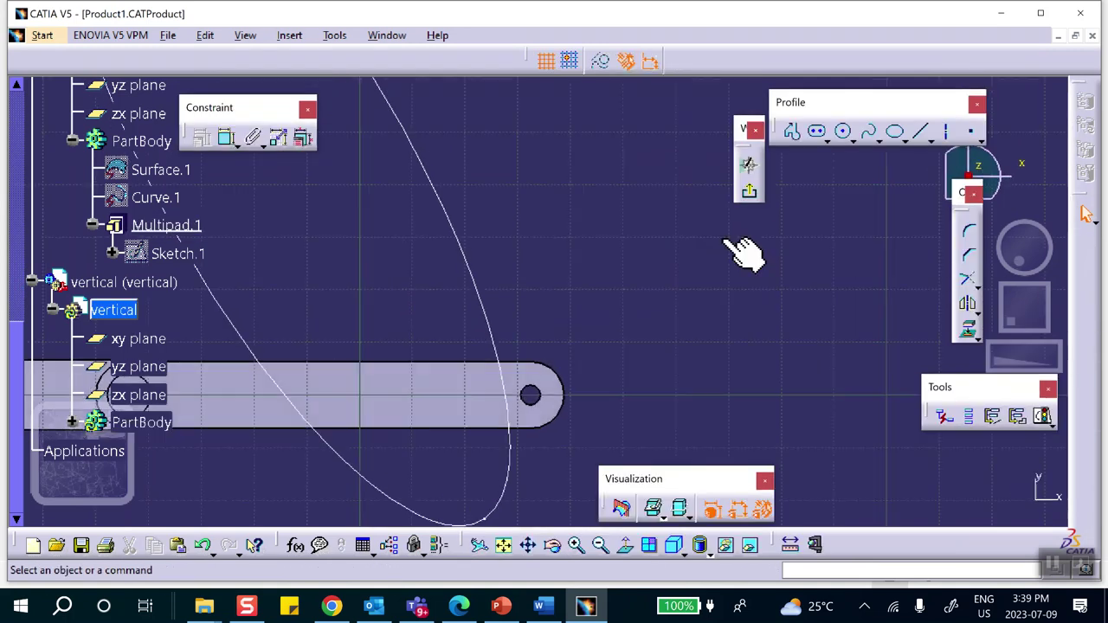
left_click(967, 331)
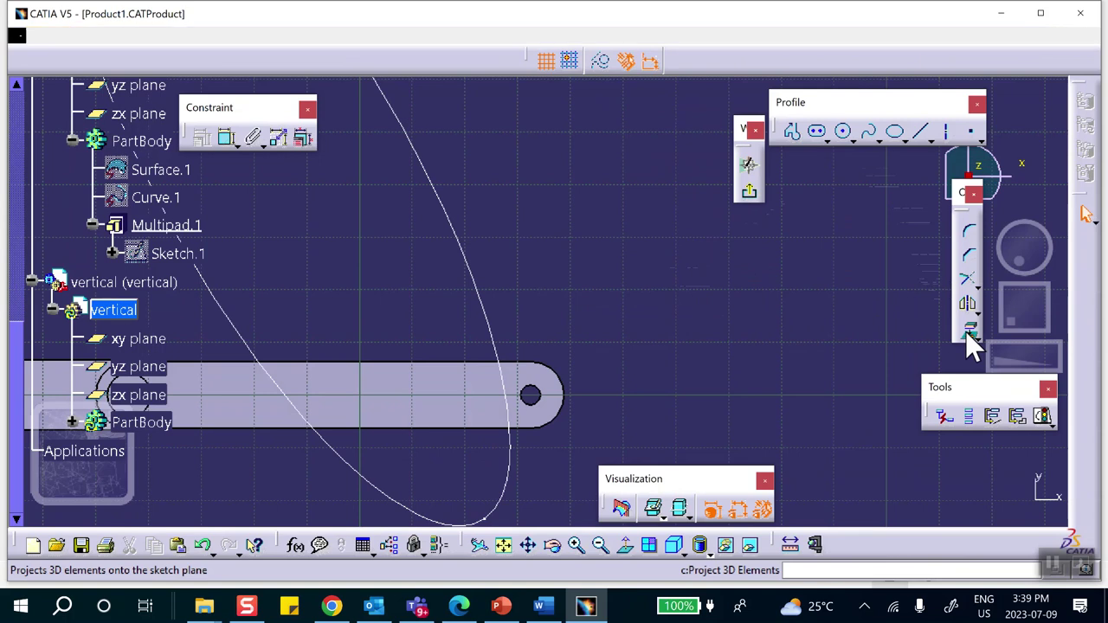
left_click(544, 400)
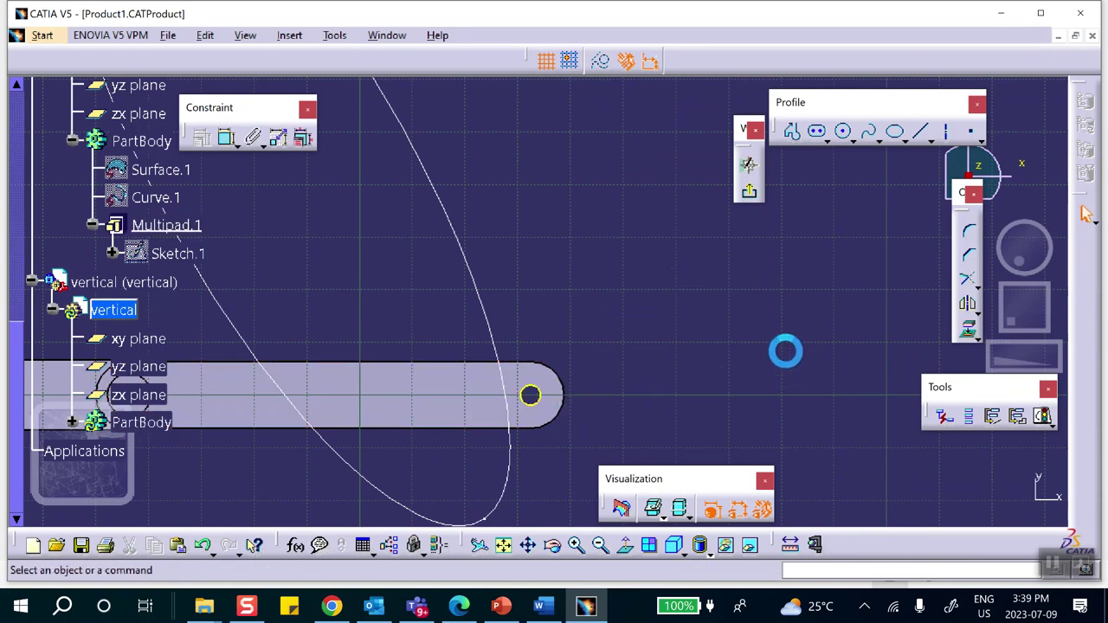
left_click(747, 192)
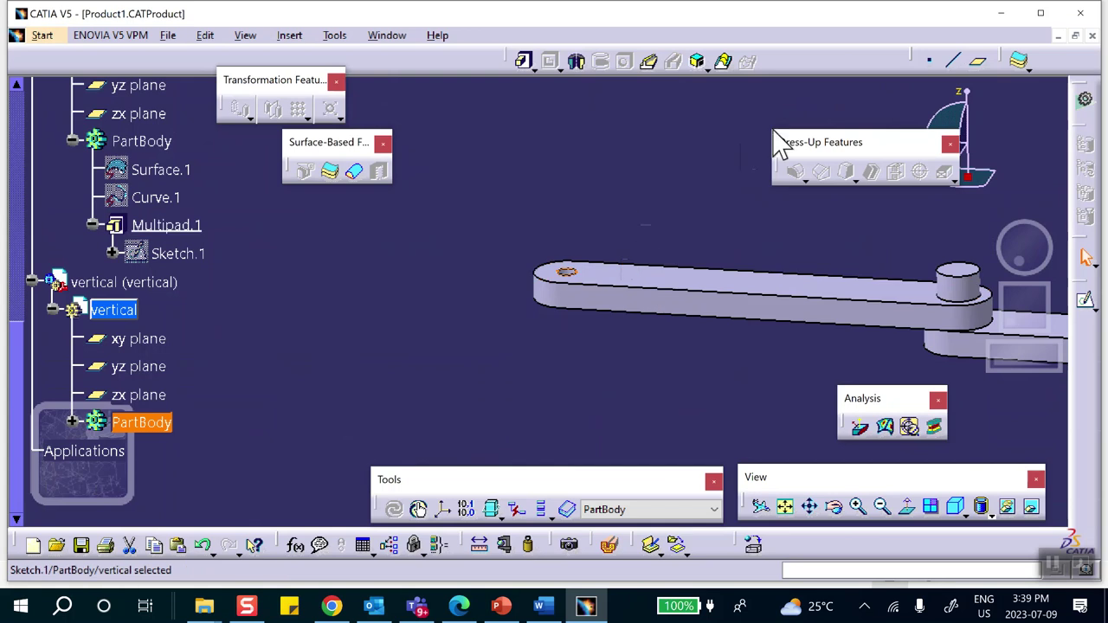
- Pad the projected circle with mirrored extent and a length of 3.787 in to form the vertical rod
left_click(525, 62)
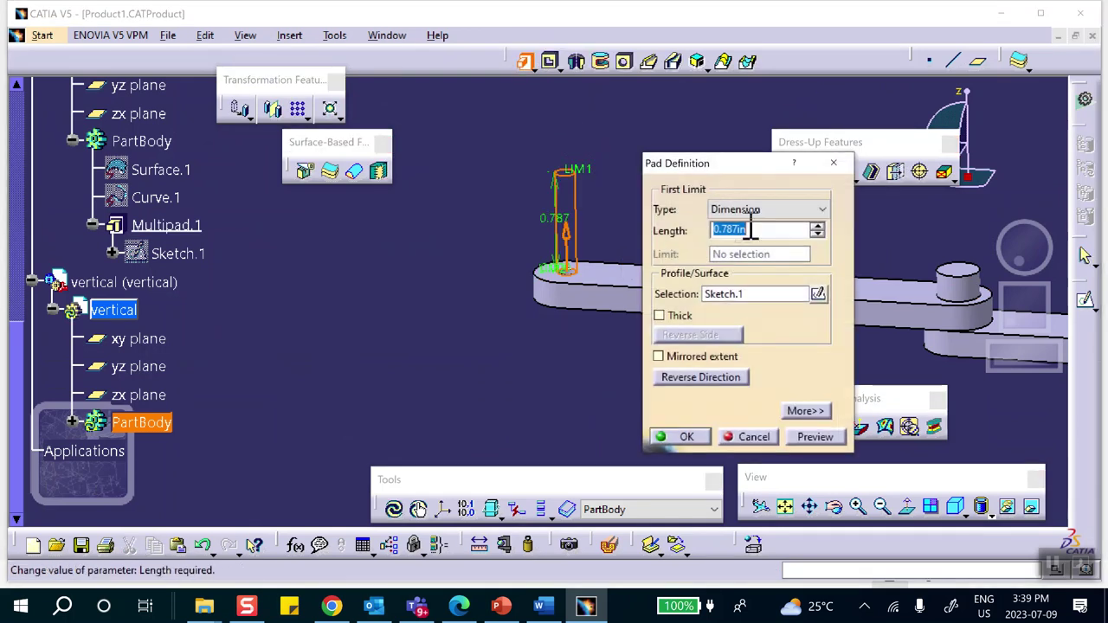
left_click(658, 357)
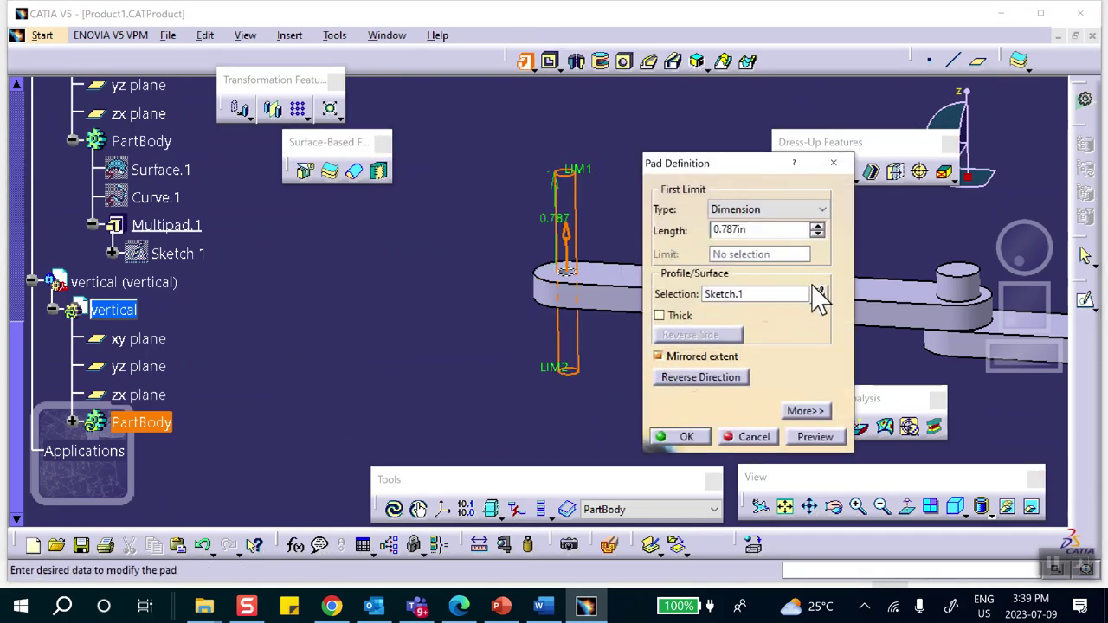
left_click(817, 225)
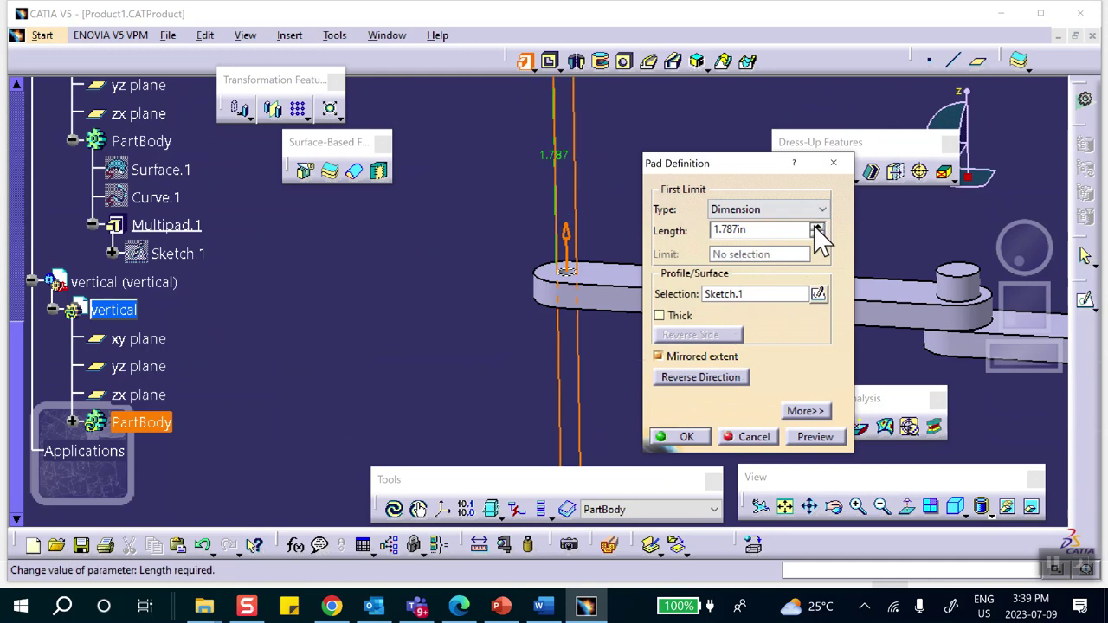
middle_click_drag(651, 293, 396, 383)
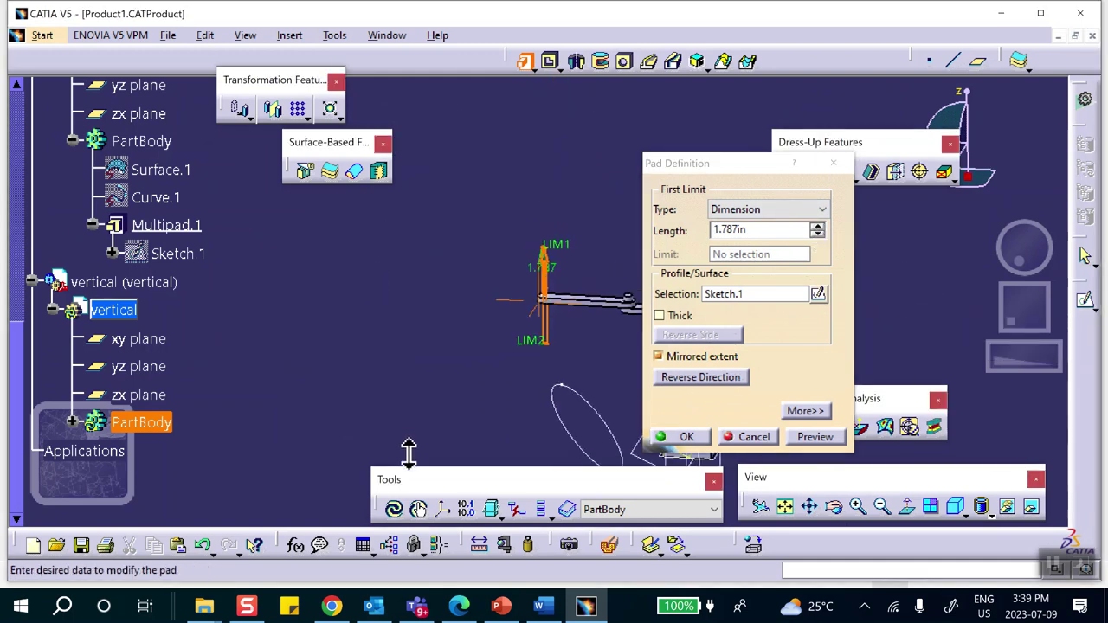
left_click(816, 226)
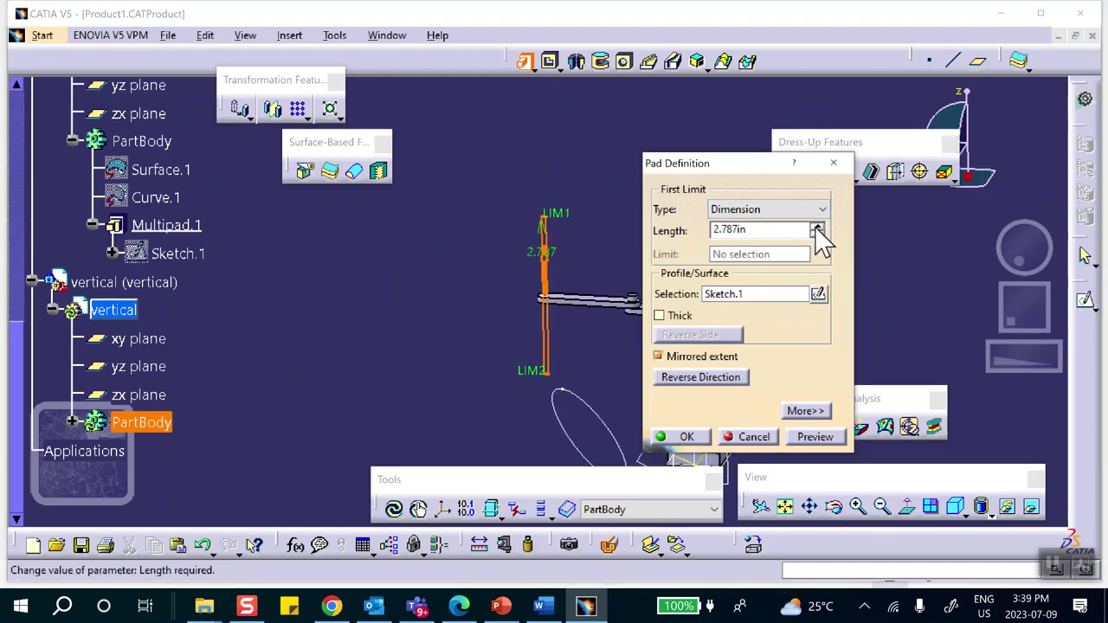
middle_click_drag(606, 285, 539, 292)
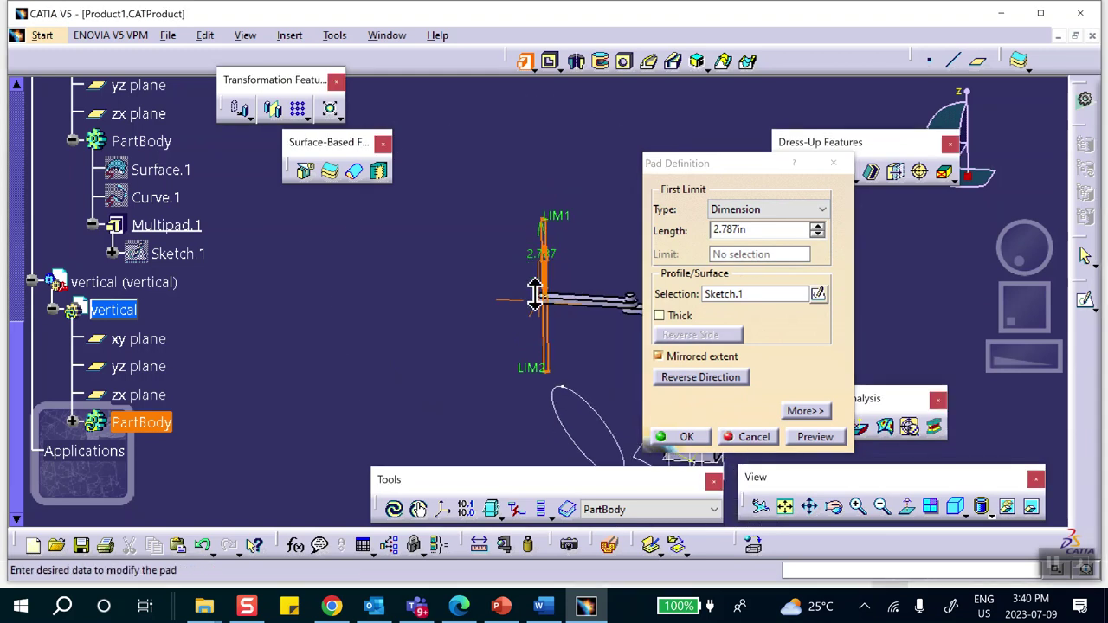
left_click(816, 226)
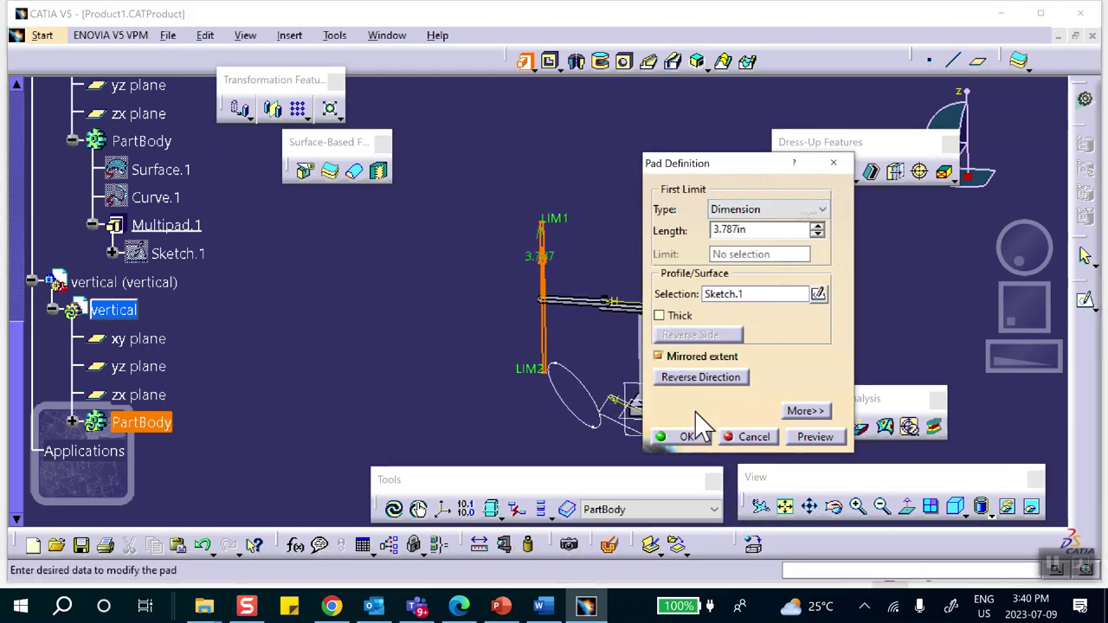
left_click(690, 443)
- Create a circle-center point on the edge at the lower end of the vertical rod
middle_click_drag(402, 381, 403, 287)
middle_click_drag(447, 353, 508, 362)
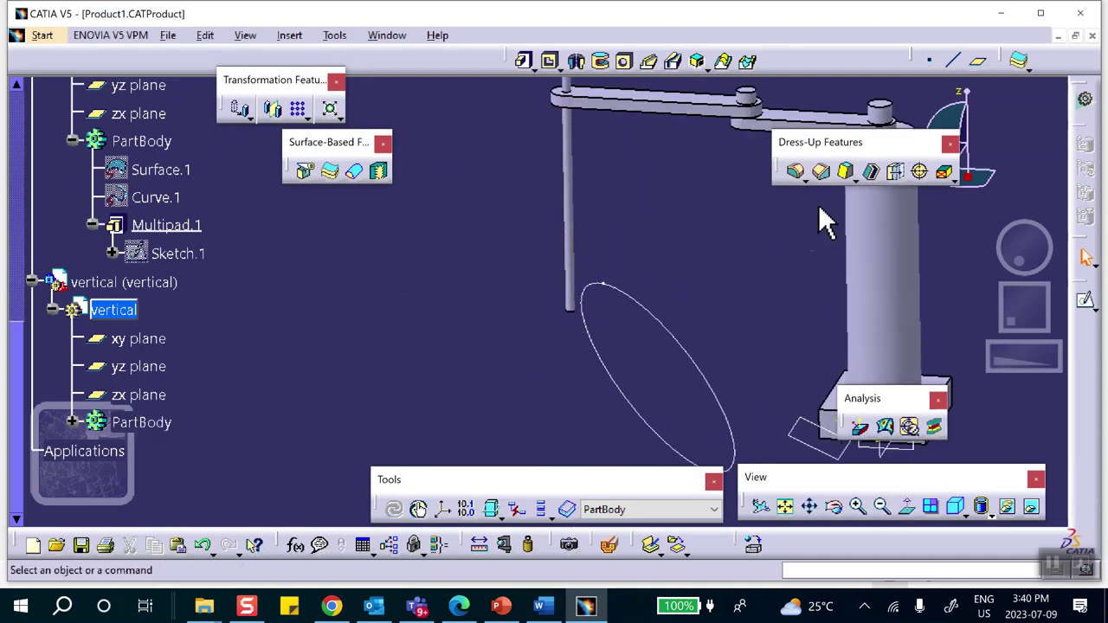
left_click(927, 59)
left_click(874, 203)
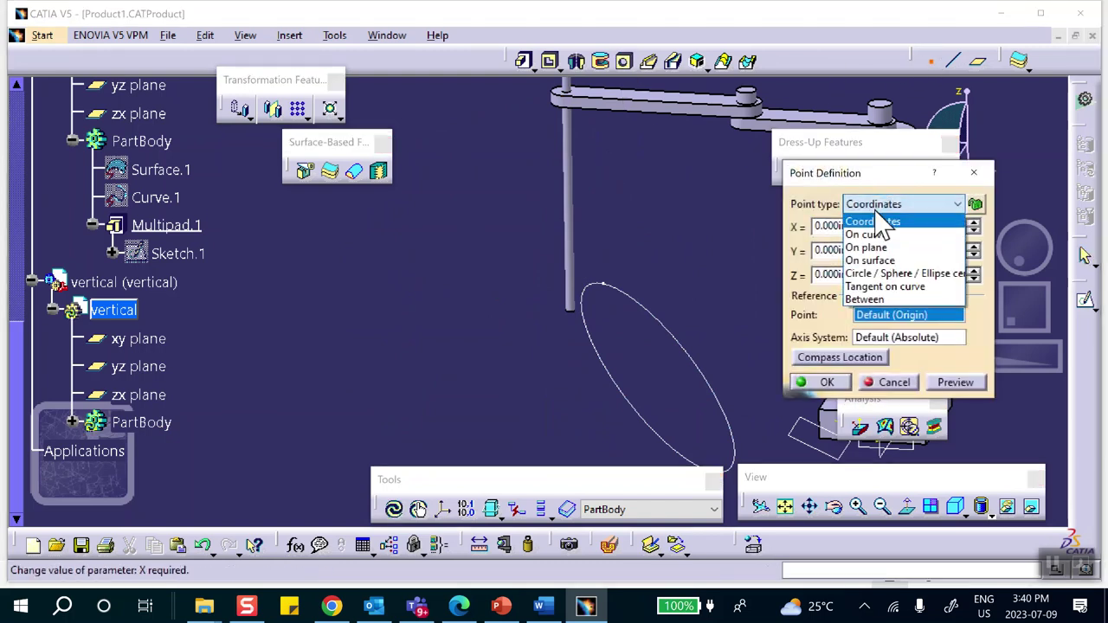
left_click(891, 269)
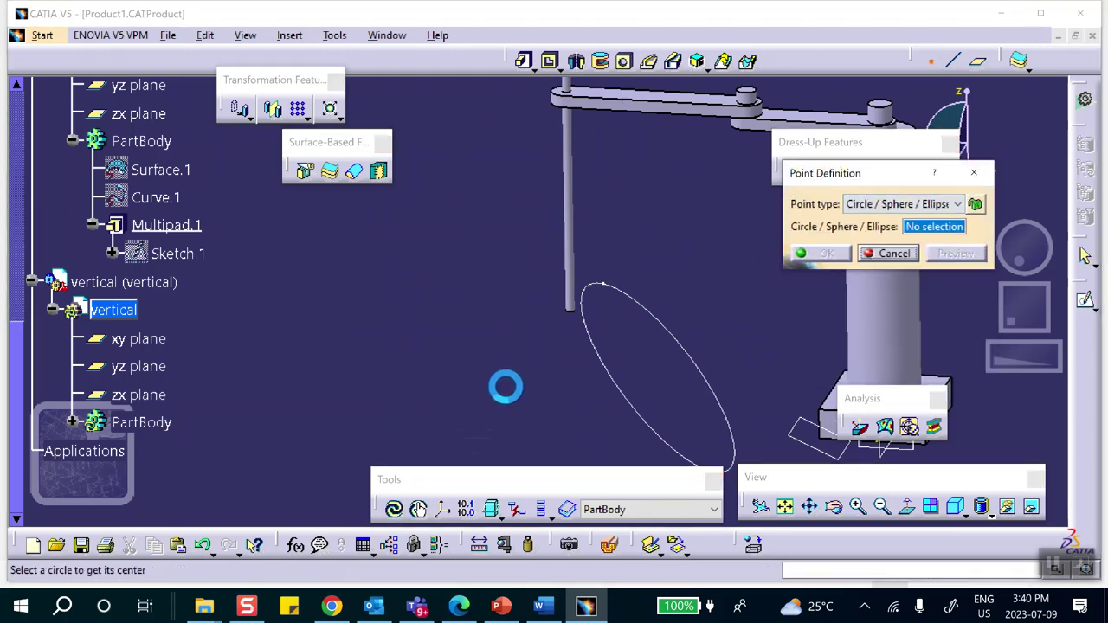
left_click(578, 313)
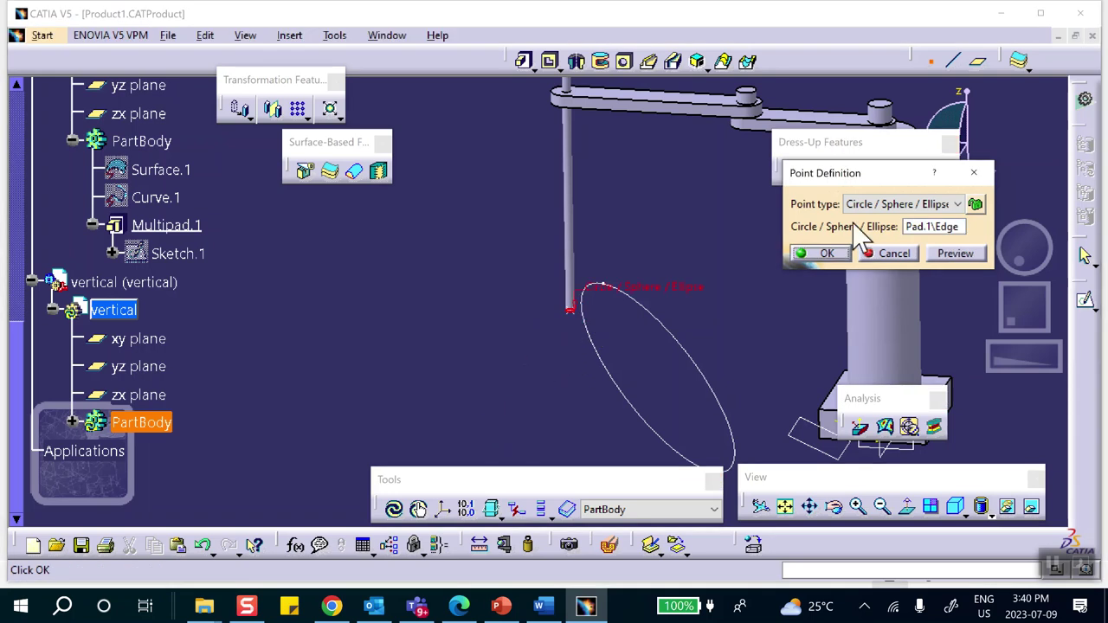
left_click(826, 254)
- Make the base the active part by opening its inclined circle sketch, and exit the sketch without edits
middle_click_drag(754, 263, 546, 338)
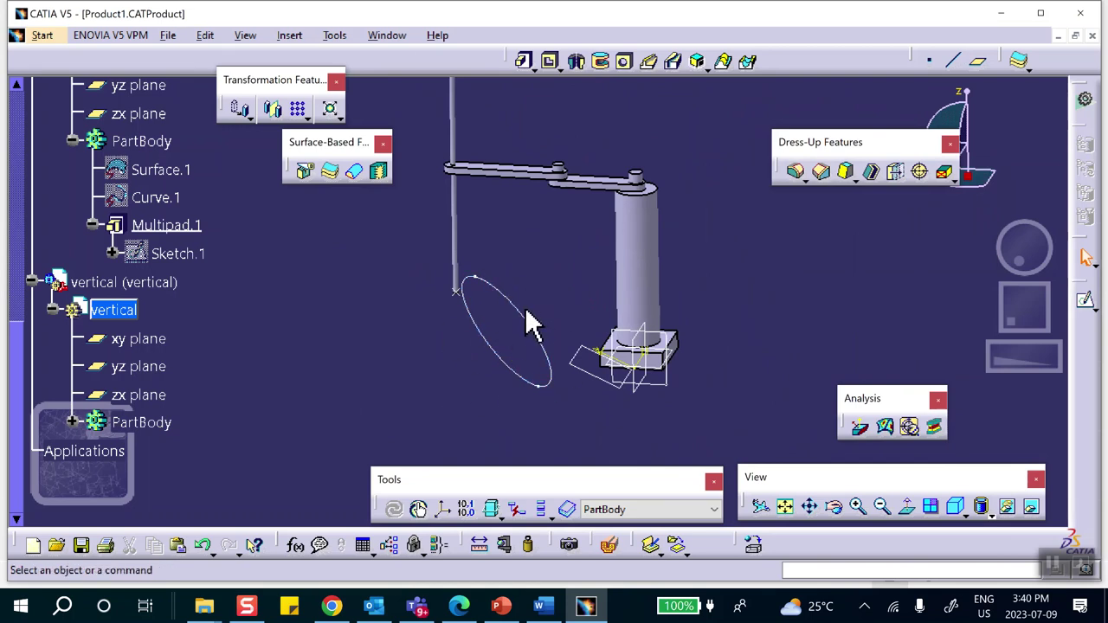
scroll(372, 372, "up", 2)
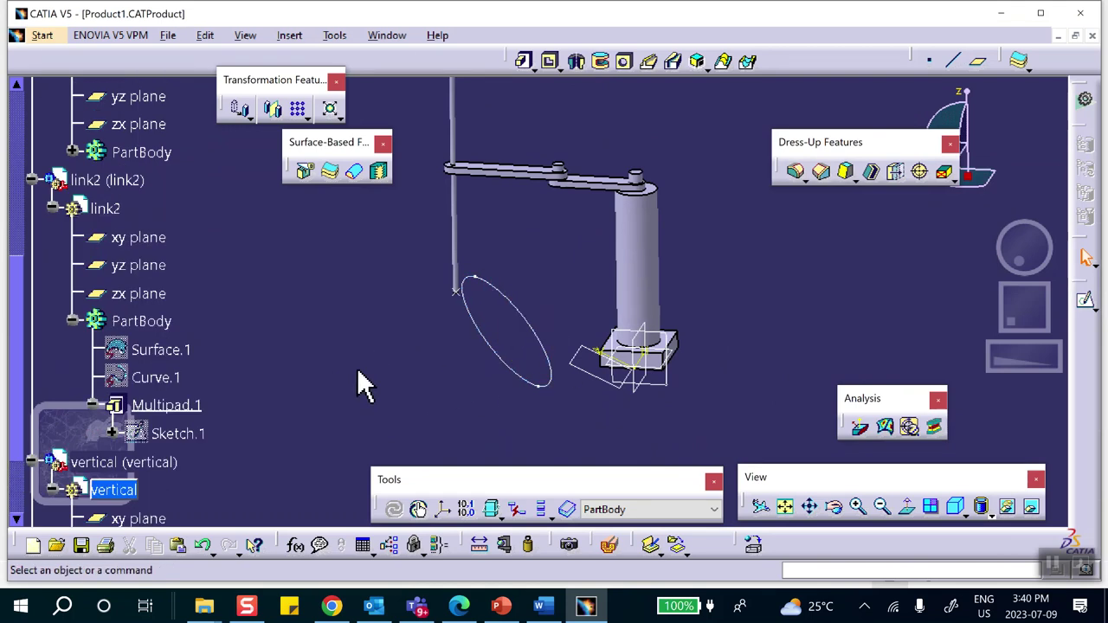
double_click(504, 292)
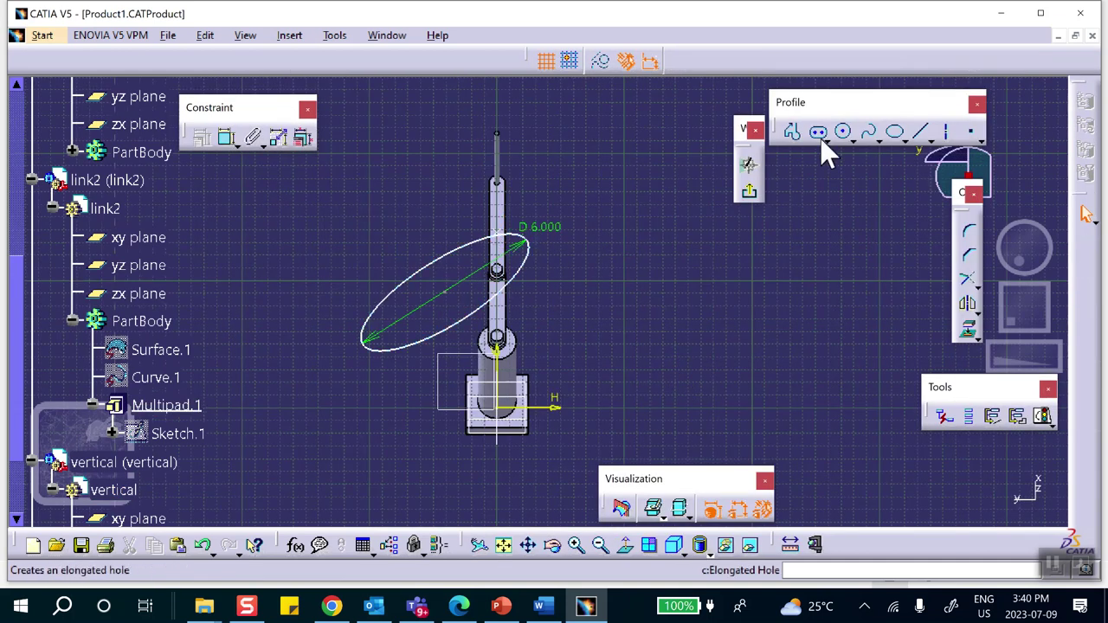
left_click(750, 191)
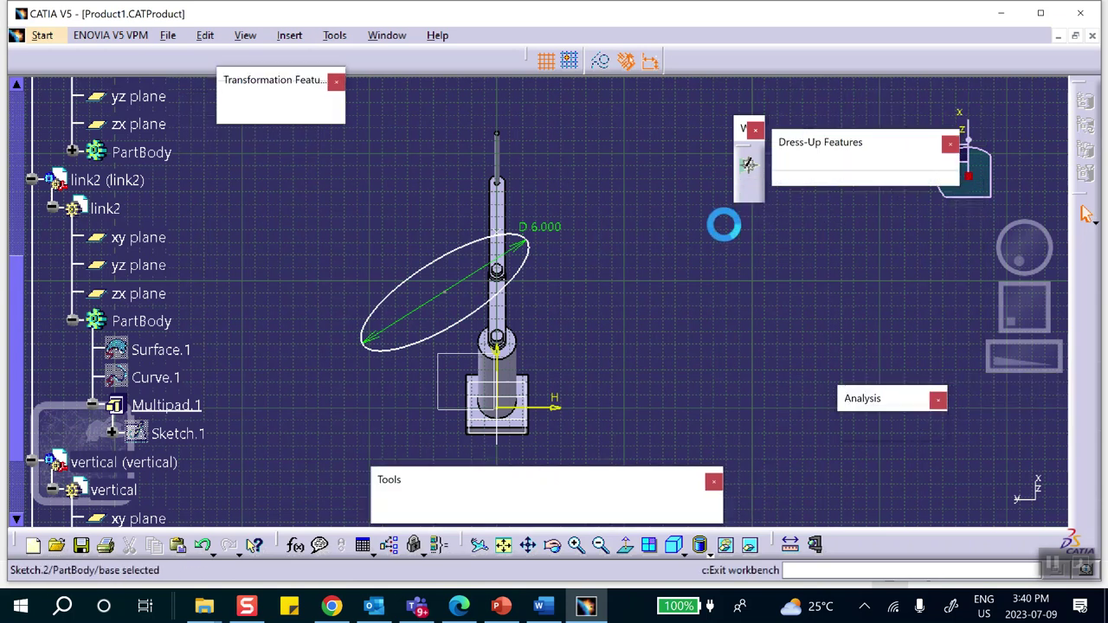
left_click(746, 252)
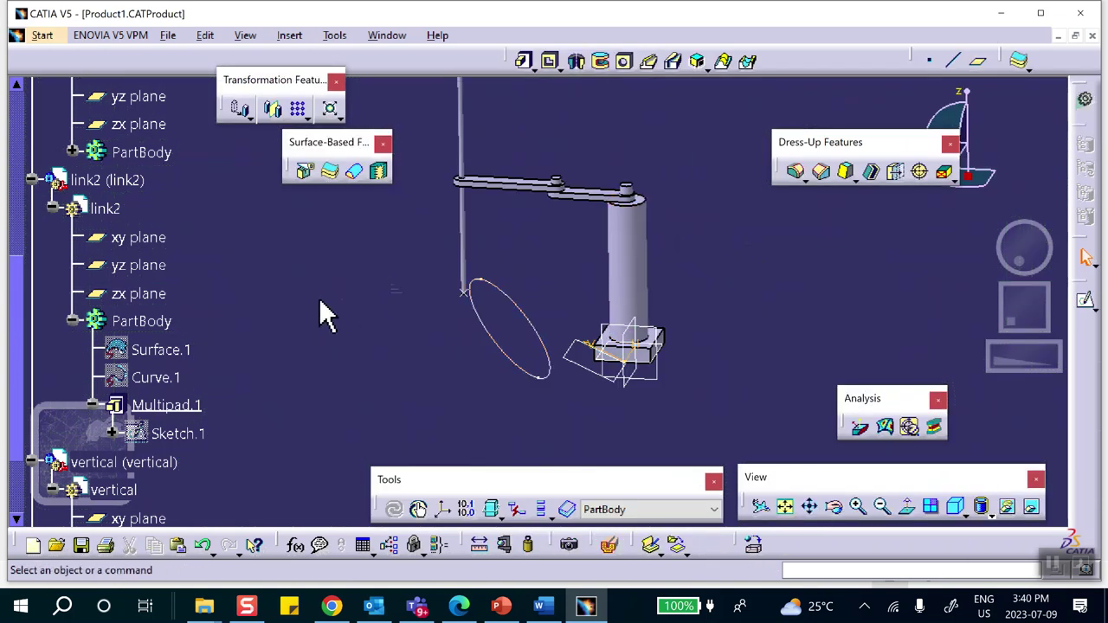
scroll(302, 294, "up", 3)
scroll(312, 304, "up", 3)
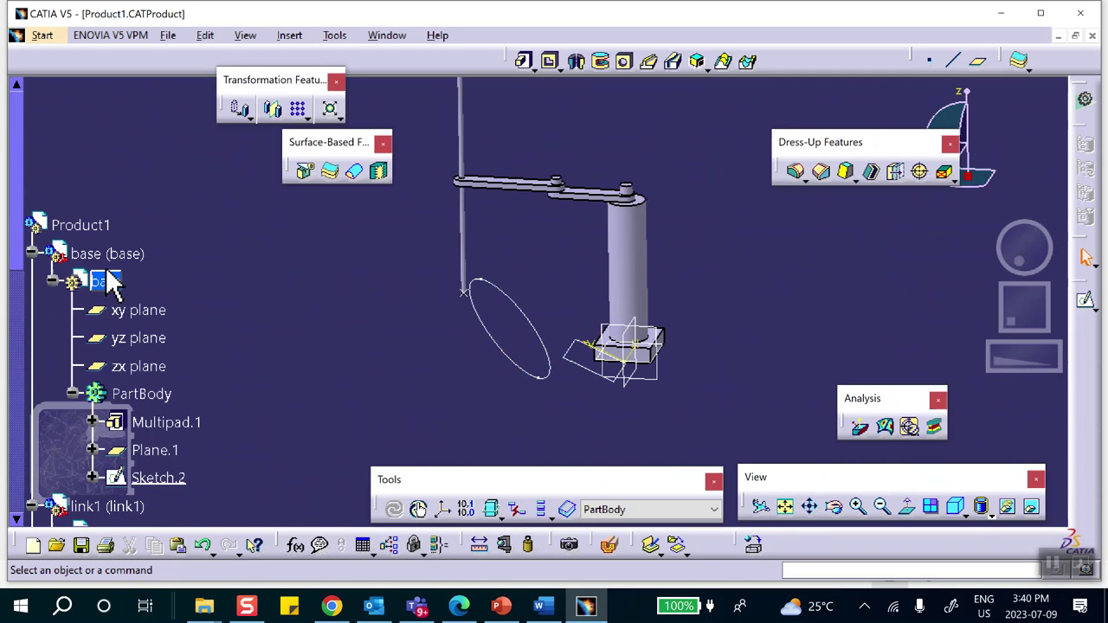
scroll(211, 280, "down", 1)
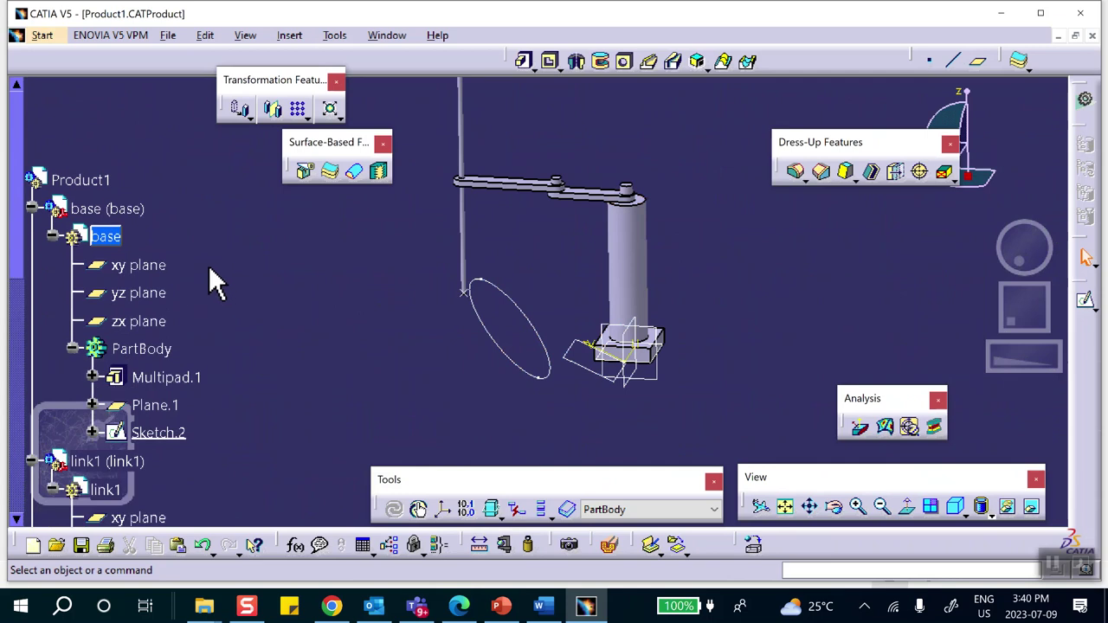
- Create a point on the base's circle sketch at a curve distance of about 2.437 in, and activate the top-level Product1 assembly
left_click(929, 60)
left_click(876, 207)
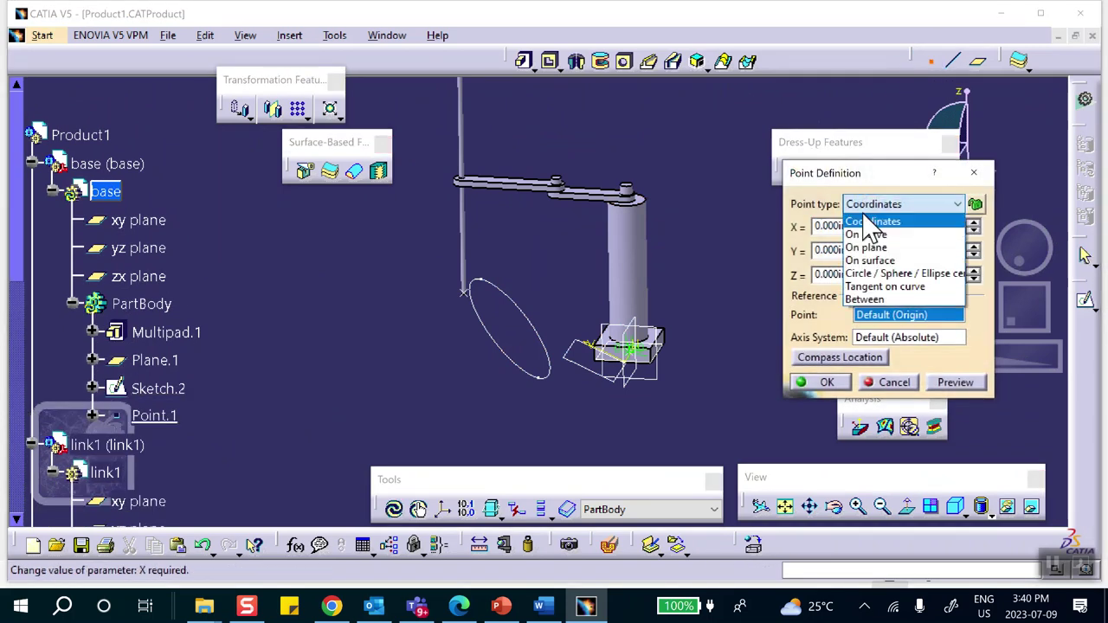
left_click(512, 346)
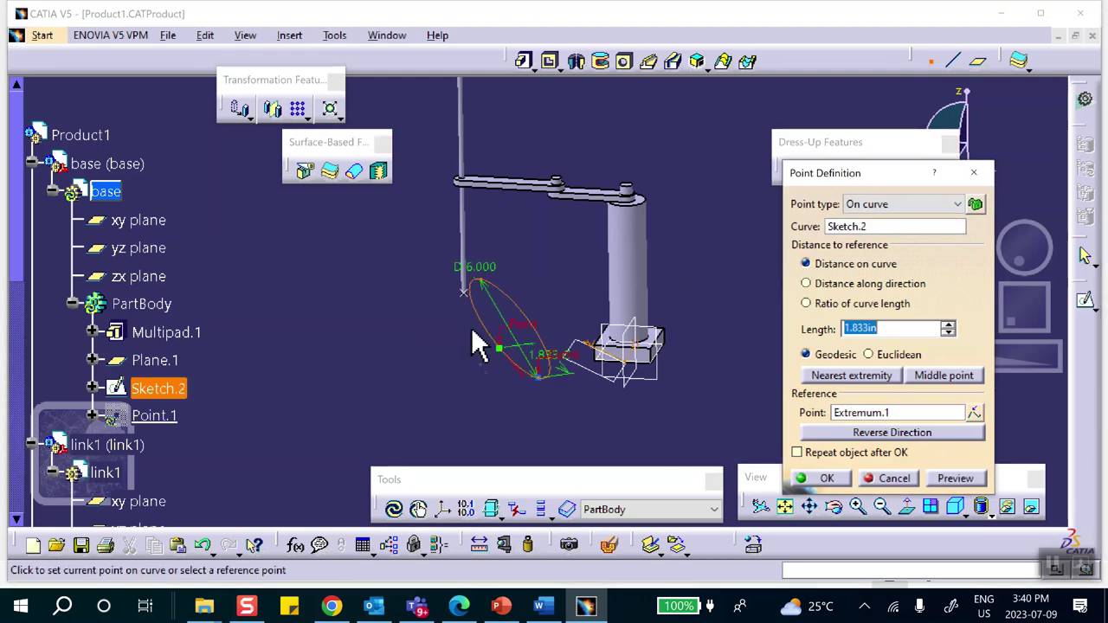
left_click(489, 359)
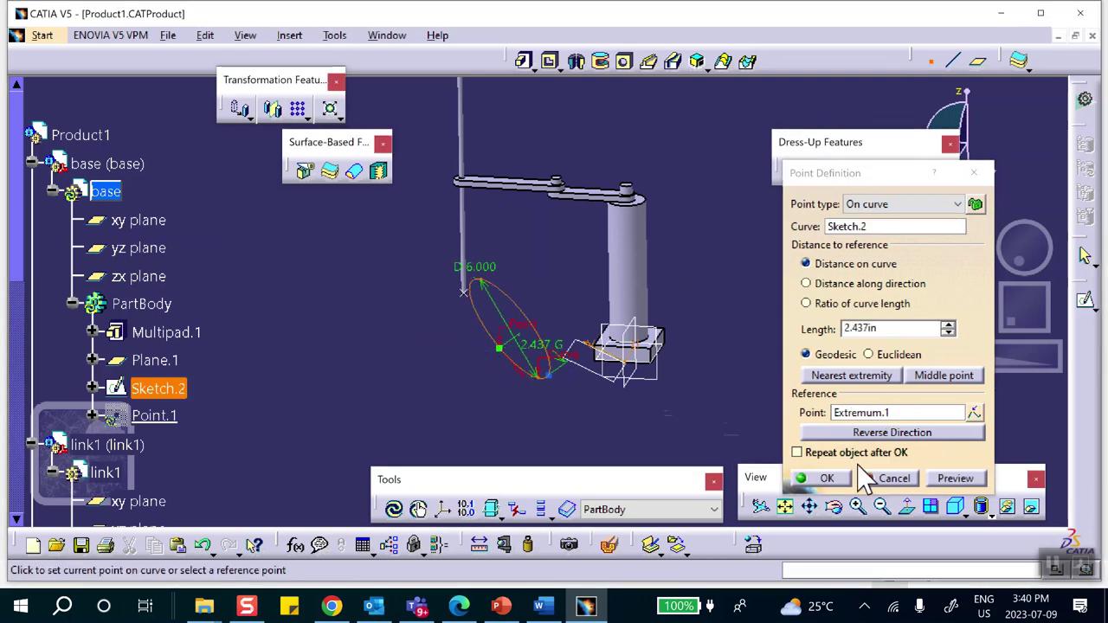
left_click(806, 476)
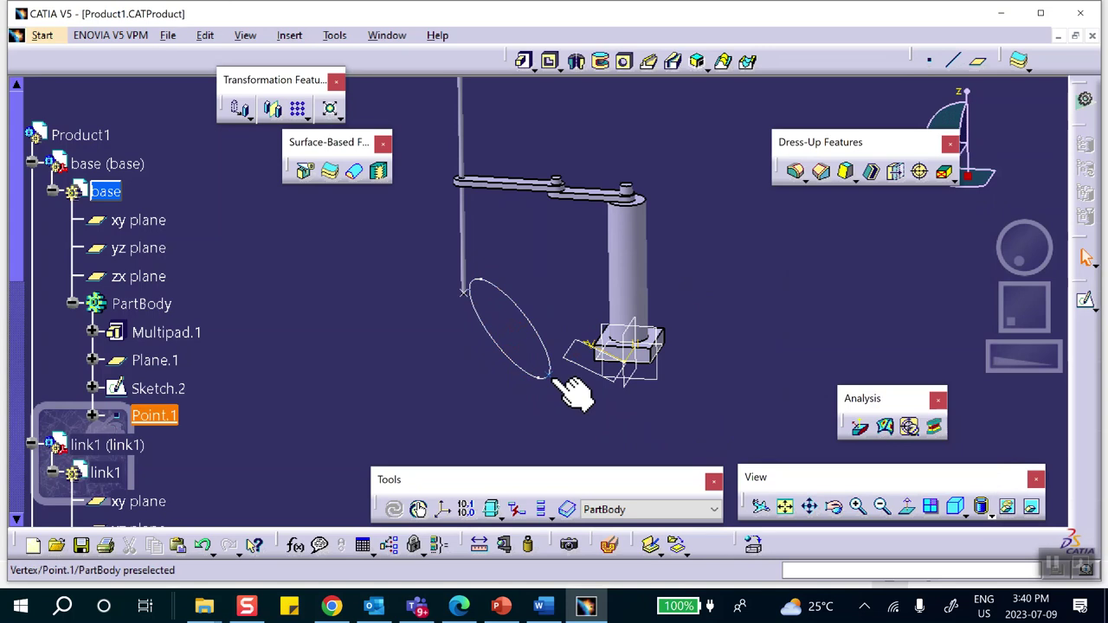
middle_click_drag(390, 317, 411, 394)
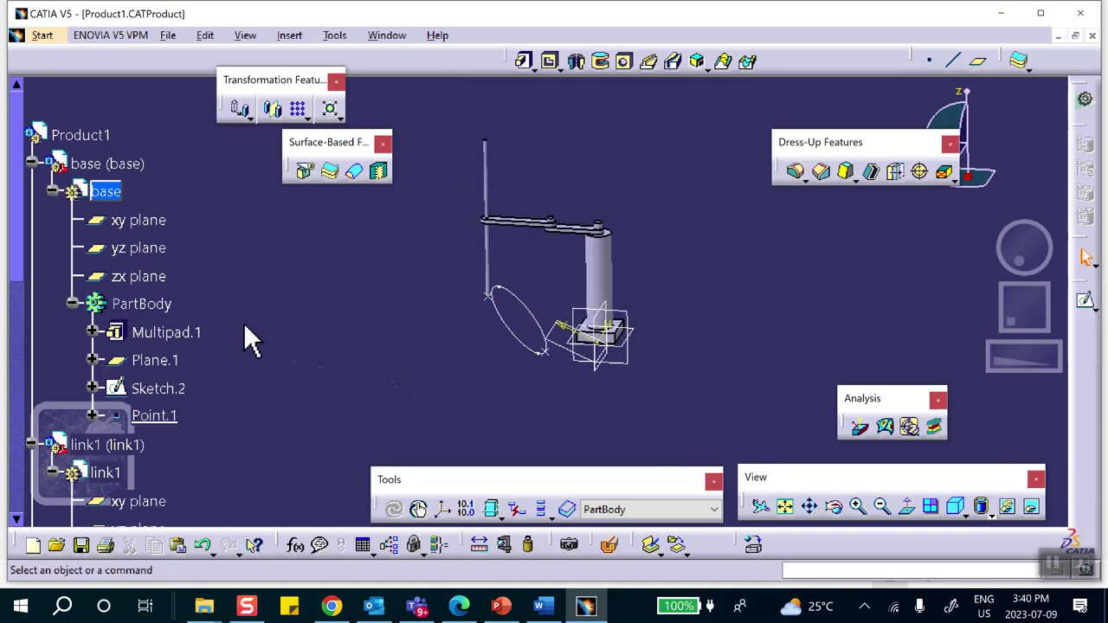
double_click(81, 135)
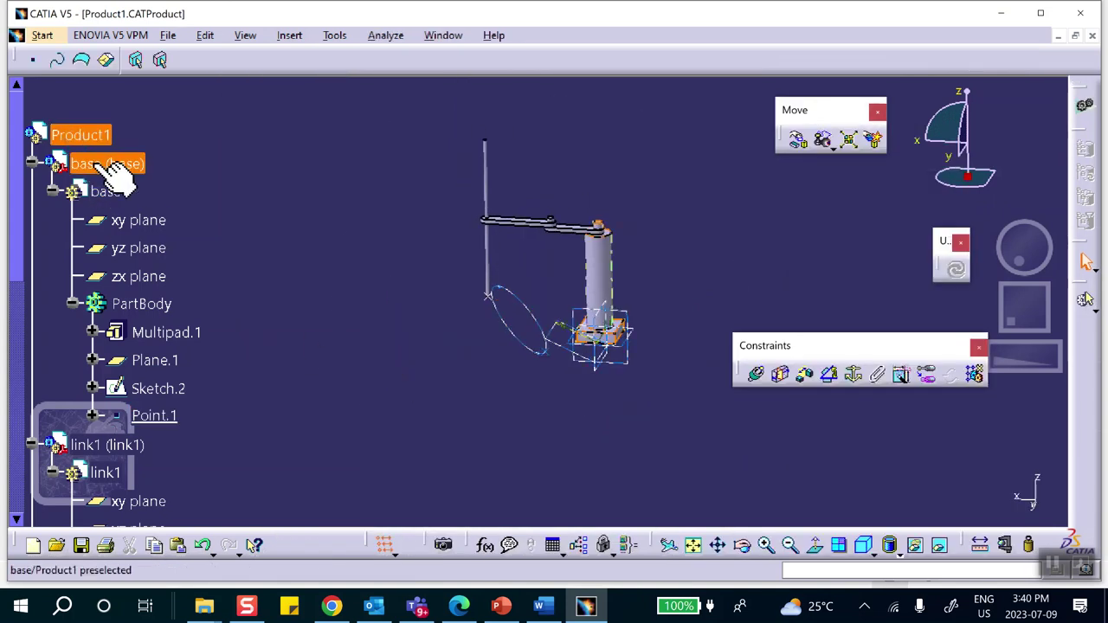
- Save the Product1 assembly, agreeing to save its other documents as well
left_click(82, 547)
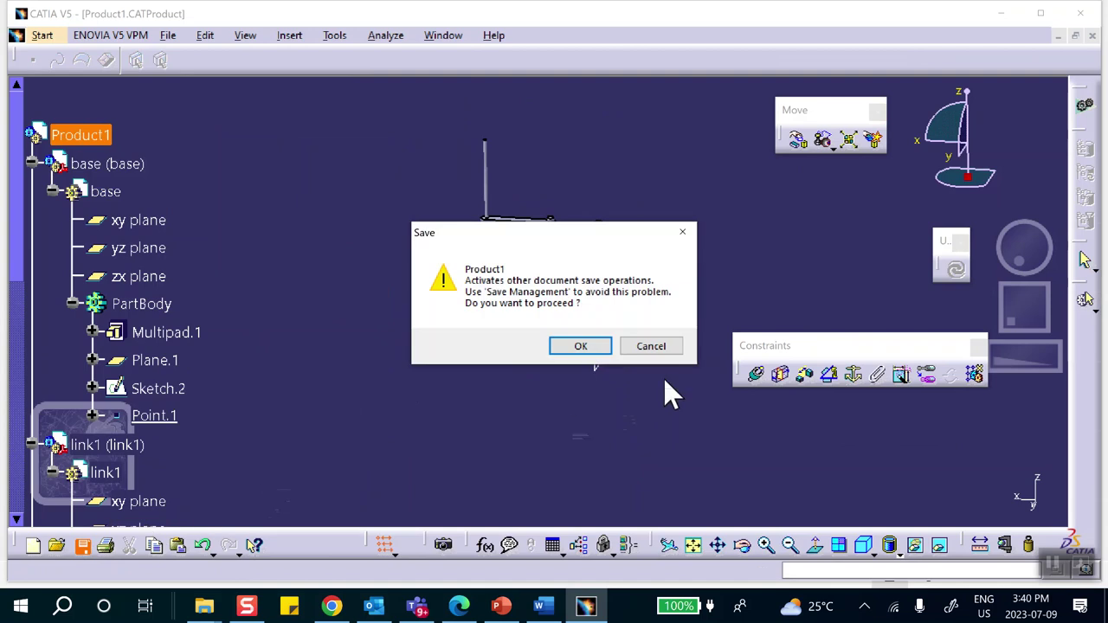
left_click(597, 344)
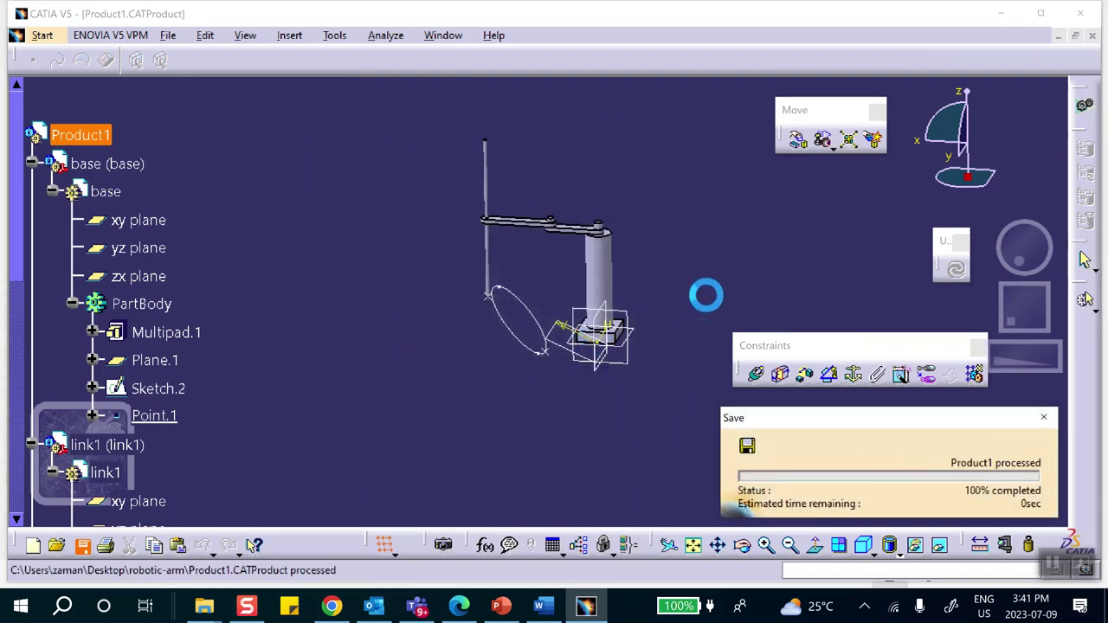
- Fix the base in place with a fix constraint
middle_click_drag(709, 291, 559, 195)
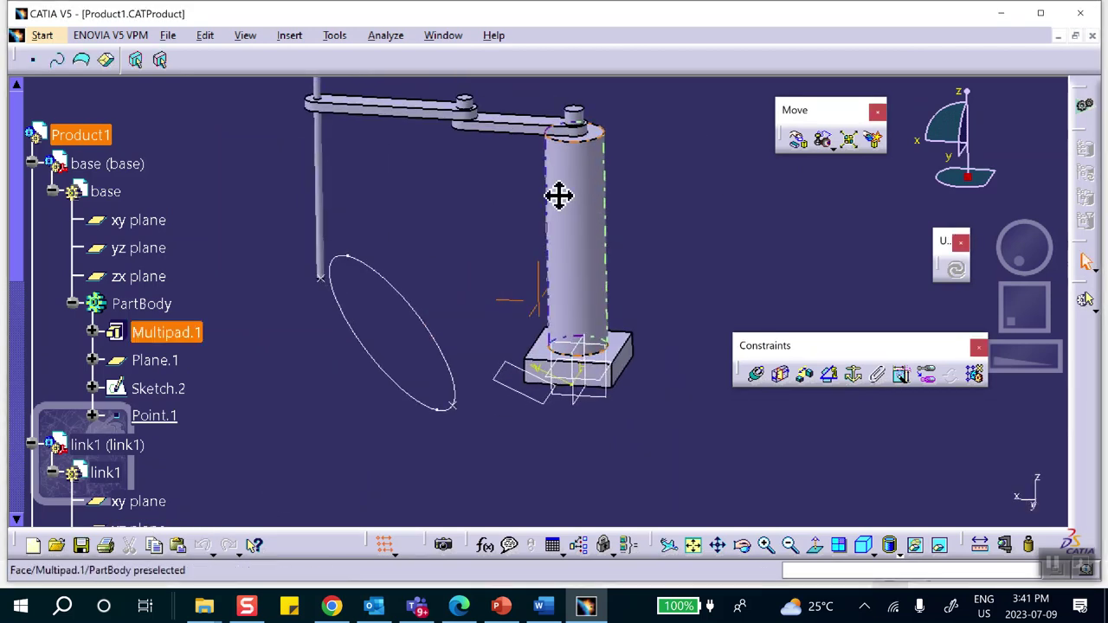
left_click(852, 374)
left_click(617, 272)
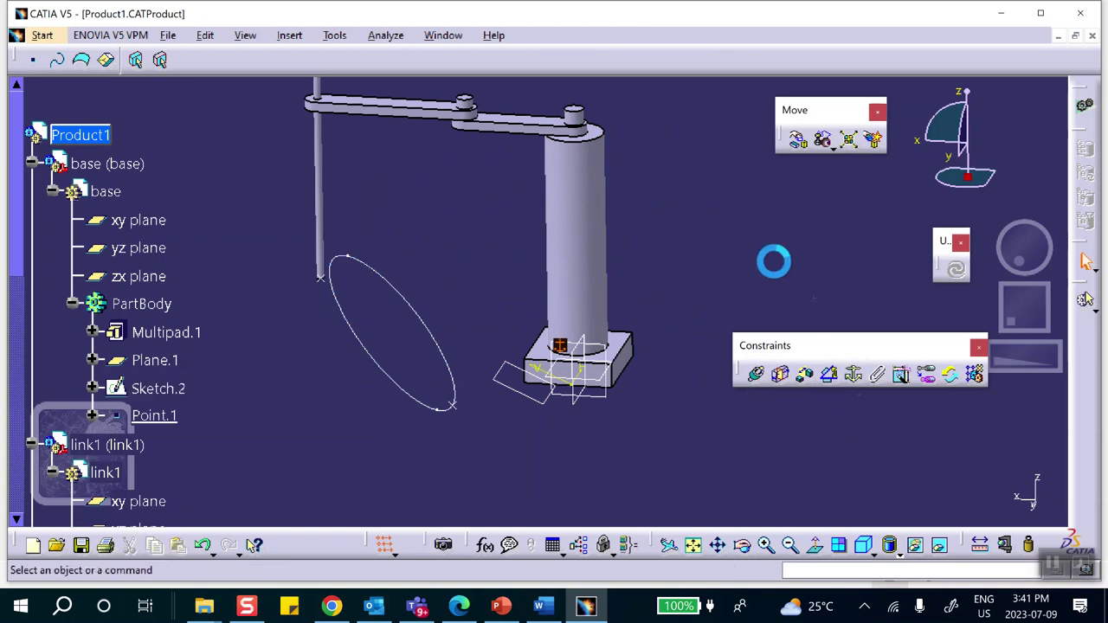
middle_click_drag(658, 264, 629, 256)
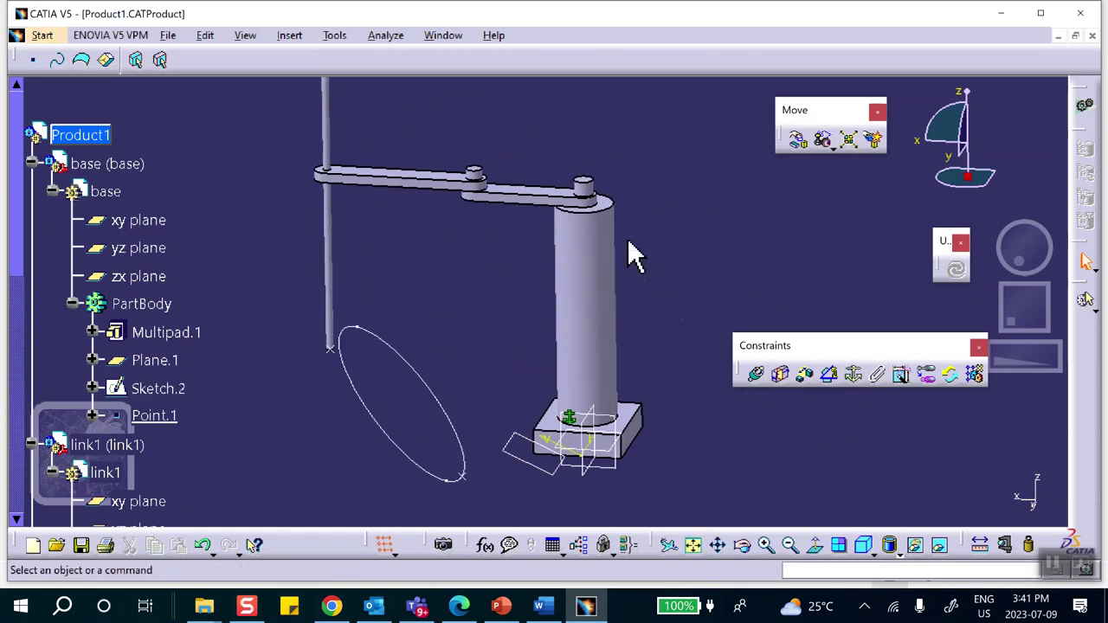
- Manipulate the links along the Z axis, moving link1 above the base's pin and link2 down below the base
left_click(792, 142)
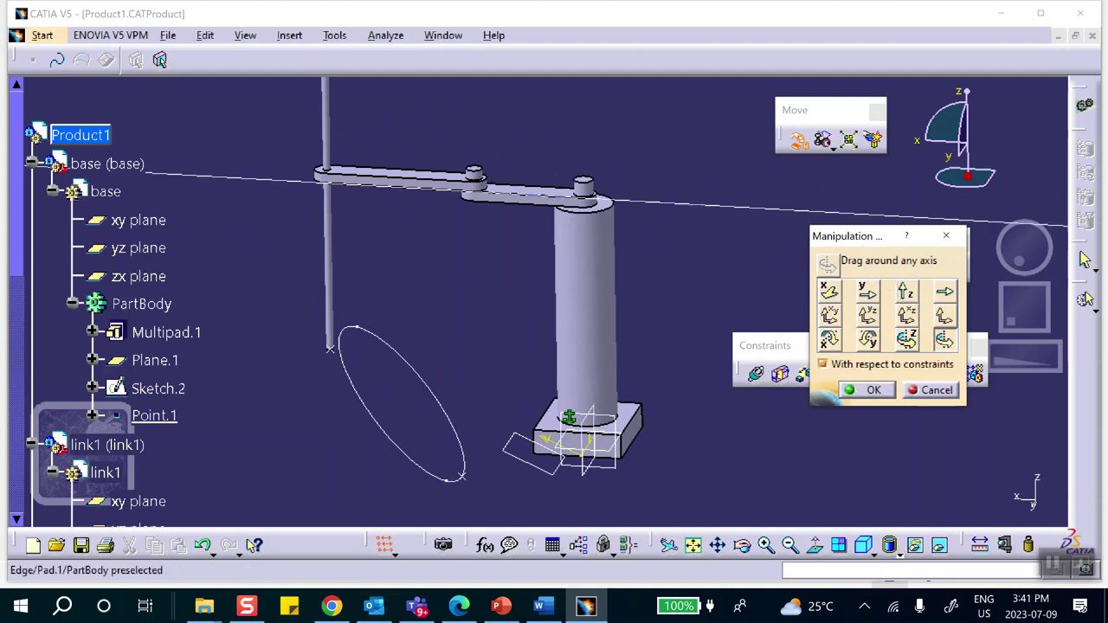
left_click(904, 292)
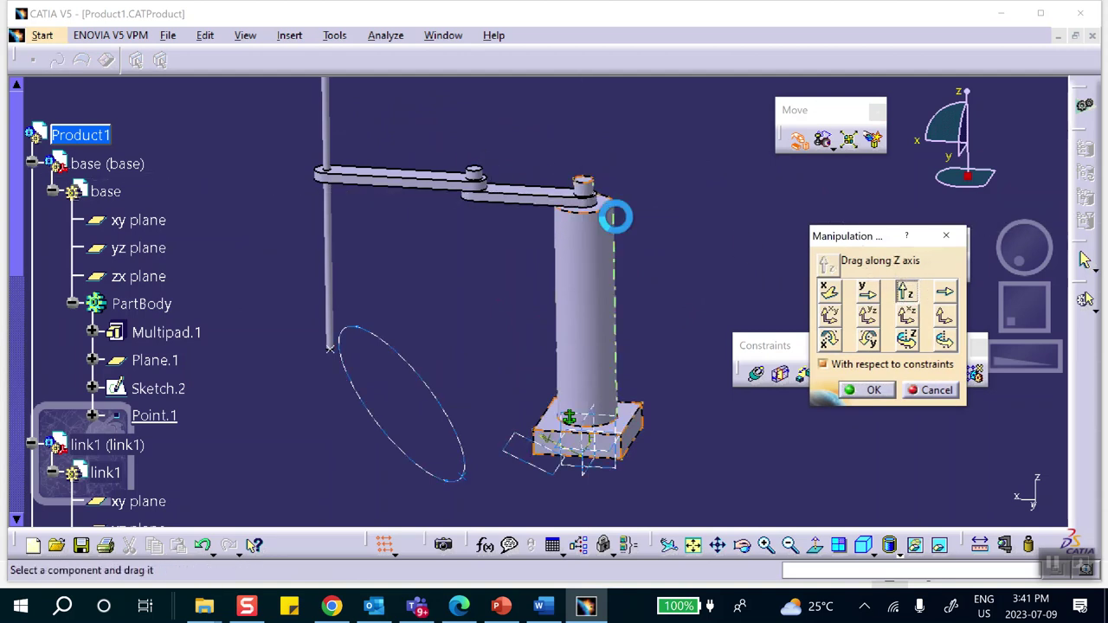
left_click_drag(544, 211, 537, 135)
left_click_drag(458, 195, 331, 509)
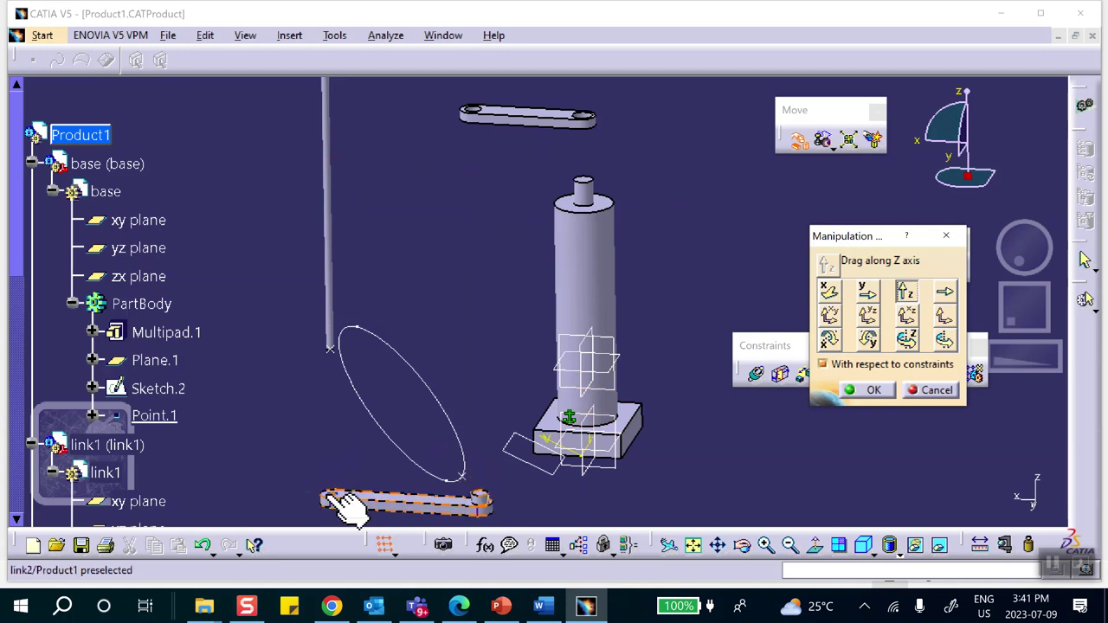
left_click(867, 390)
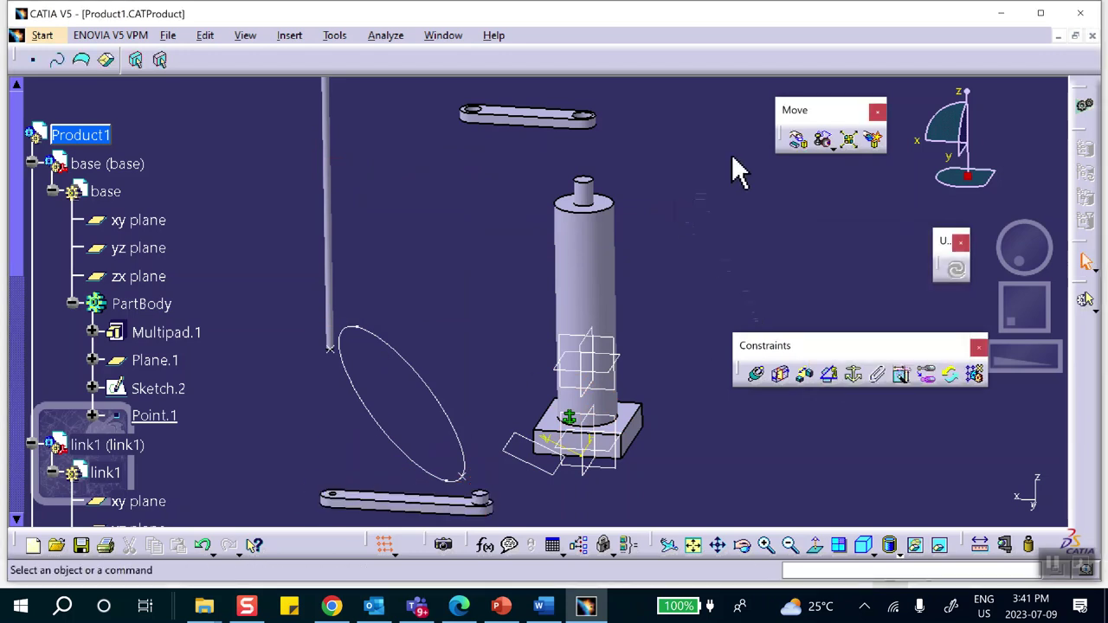
- Add a coincidence constraint between the axis of the base's top pin and the axis of link1's hole above it
left_click(758, 374)
left_click(583, 194)
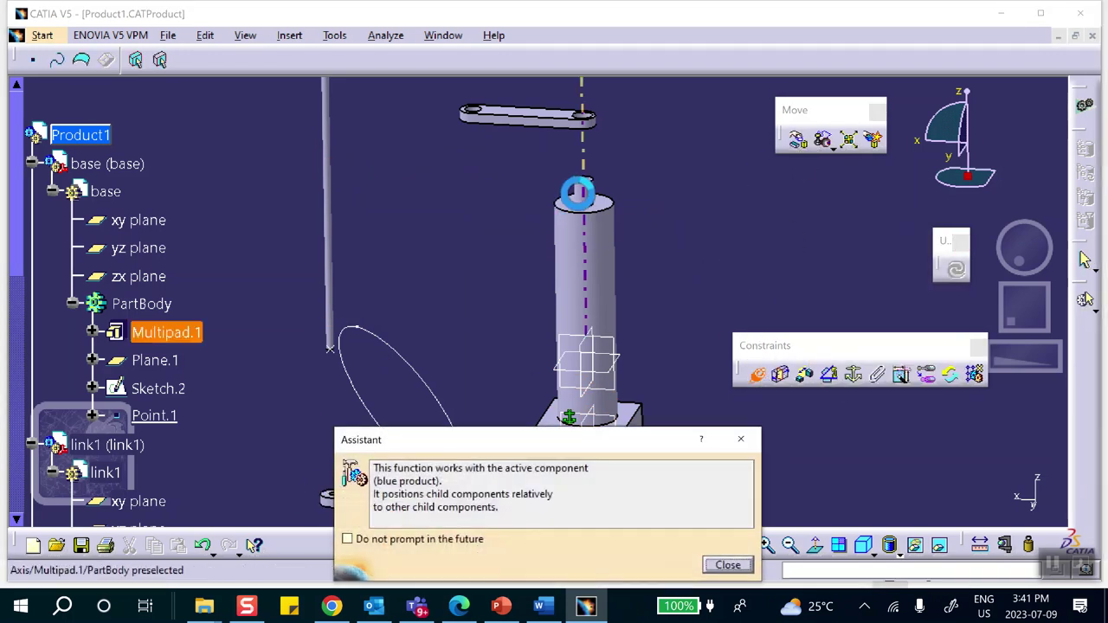
middle_click_drag(586, 194, 586, 334)
left_click(651, 275)
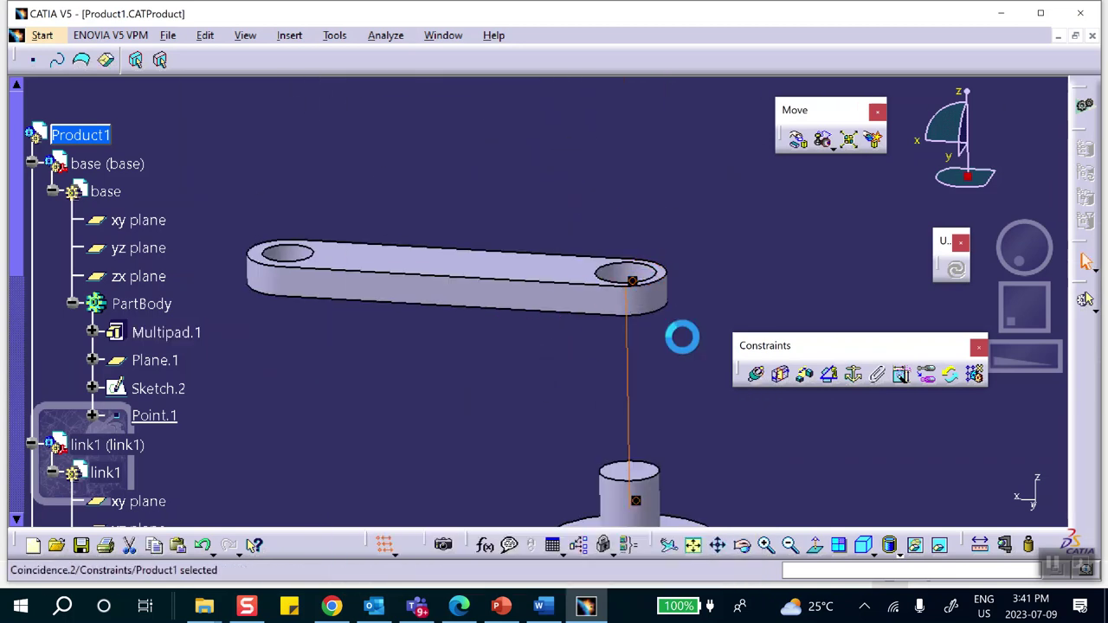
- Make the base column's top shoulder face coincident with link1's underside, with Opposite orientation, and update the assembly
left_click(758, 375)
middle_click_drag(631, 371, 655, 271)
left_click(651, 347)
middle_click_drag(648, 346, 480, 283)
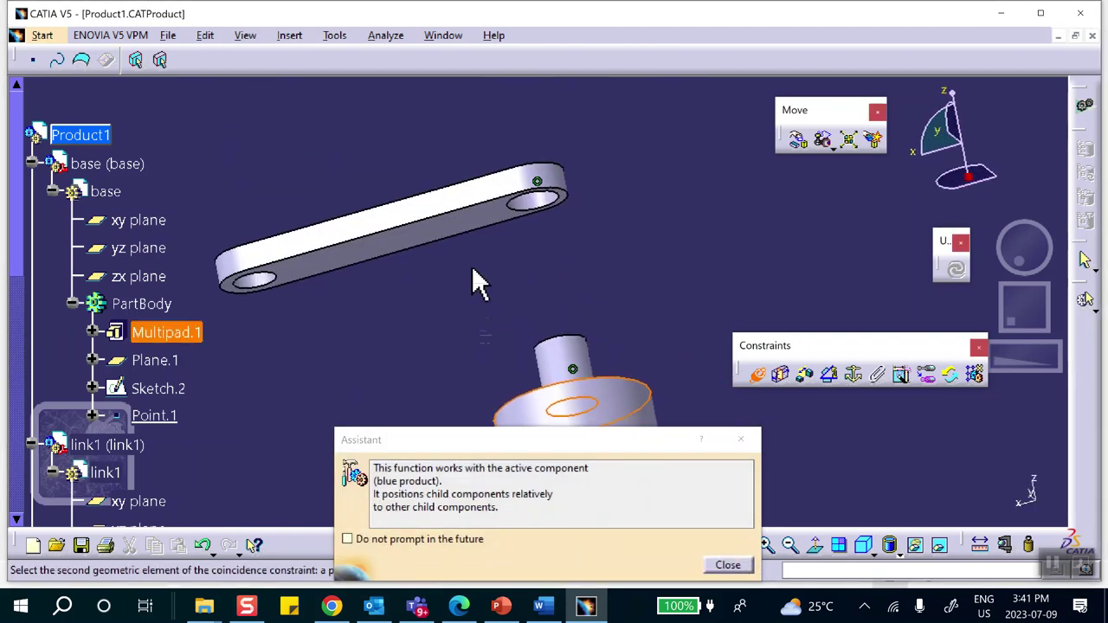
left_click(498, 229)
left_click(952, 461)
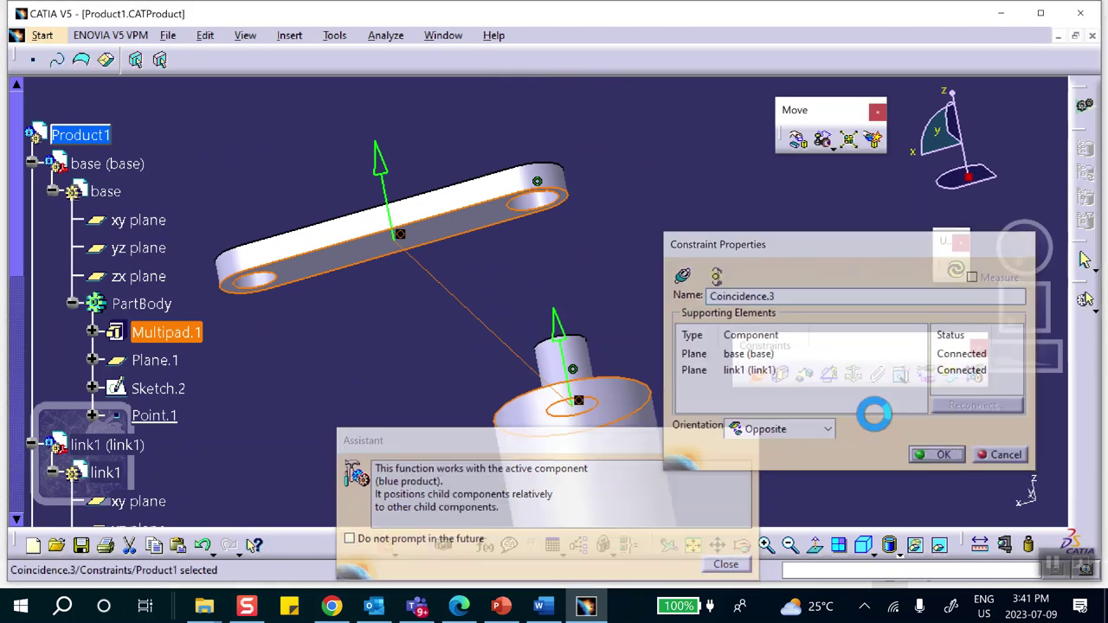
middle_click_drag(685, 227, 922, 316, "ctrl")
left_click(956, 271)
middle_click_drag(754, 248, 322, 413)
middle_click_drag(389, 428, 774, 165)
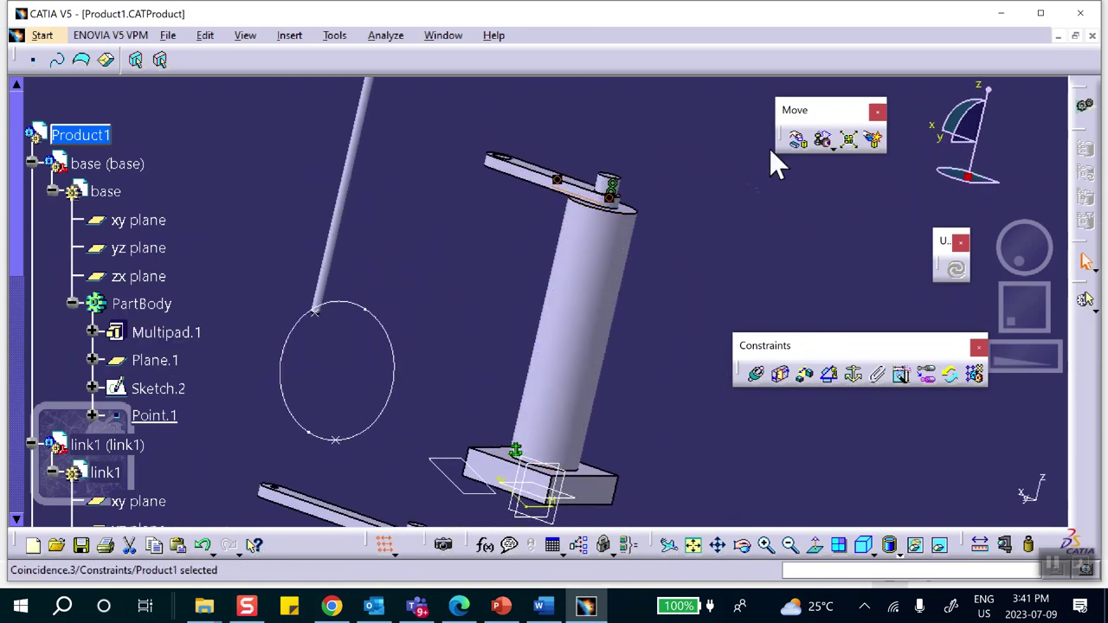
- Add a coincidence constraint between the axis of link2's pin and the axis of link1's free hole
left_click(755, 380)
middle_click_drag(663, 375, 288, 376)
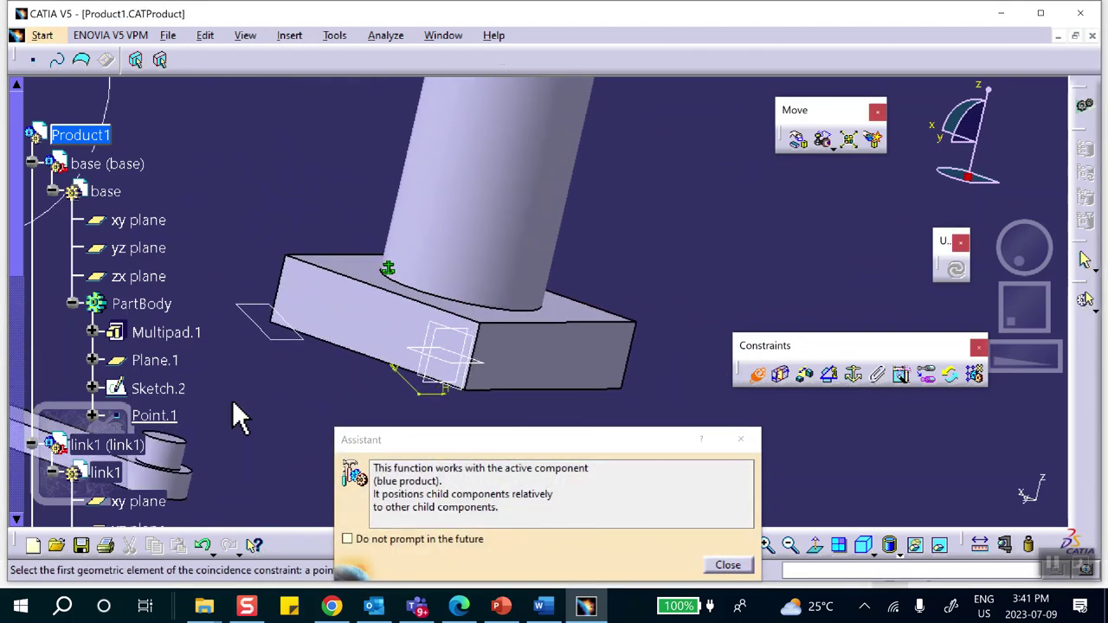
left_click(177, 468)
middle_click_drag(346, 211, 740, 355)
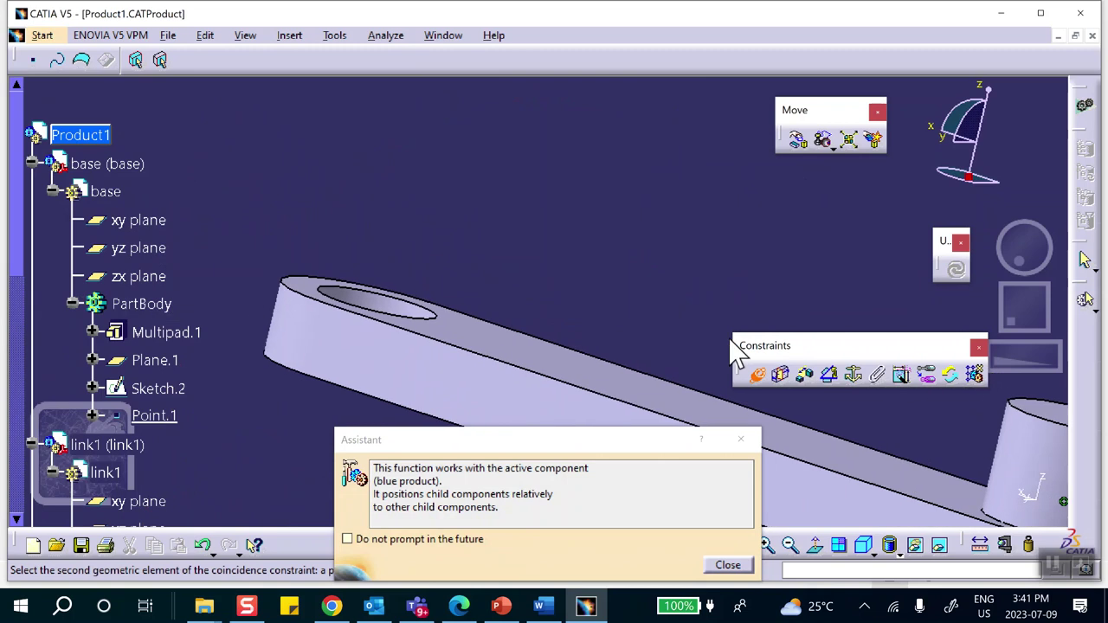
left_click(396, 294)
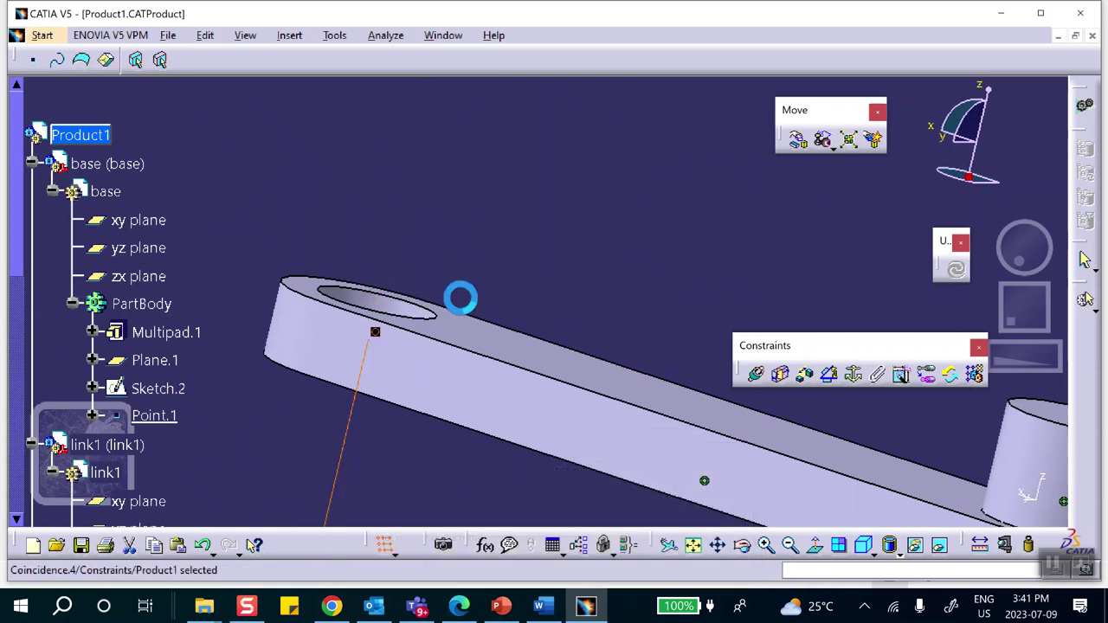
- Make link1's upper face coincident with link2's pin-side face and update the assembly
left_click(762, 375)
middle_click_drag(761, 374, 737, 395)
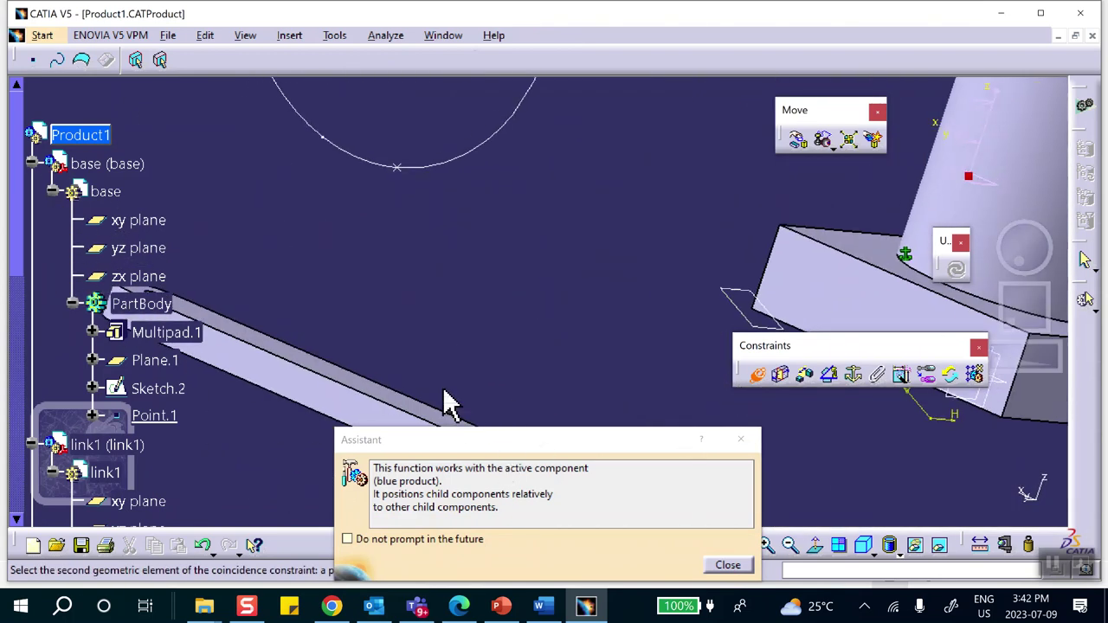
left_click(437, 421)
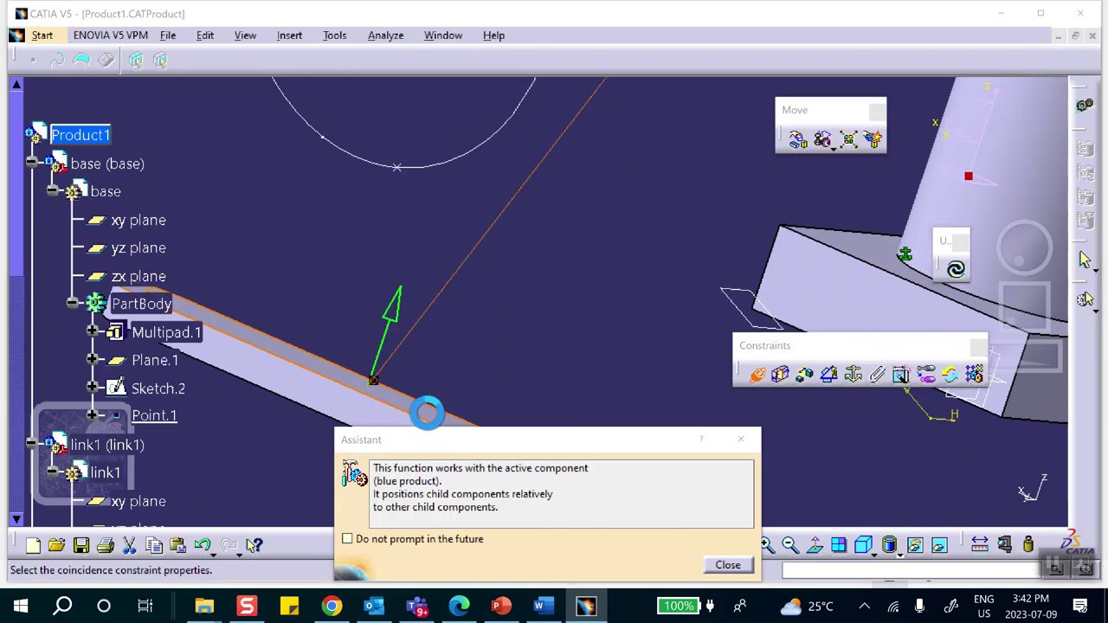
left_click(937, 456)
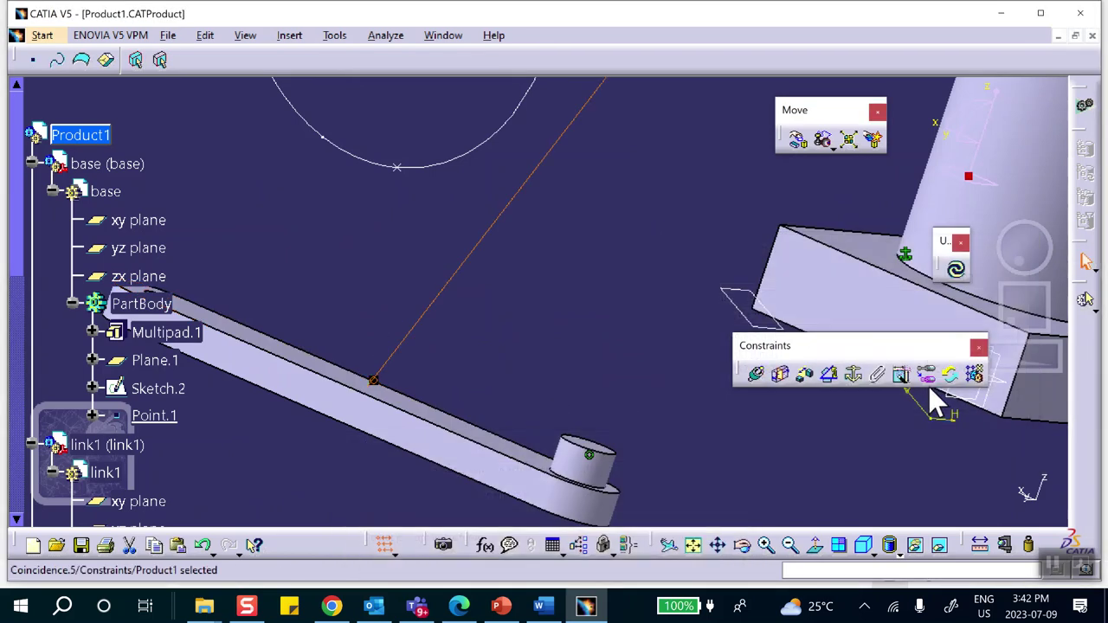
left_click(955, 270)
- Reverse the orientation of the face coincidence between link1 and link2, and update the assembly so link2 flips over
middle_click_drag(638, 272, 507, 396)
scroll(285, 351, "down", 5)
scroll(294, 333, "down", 3)
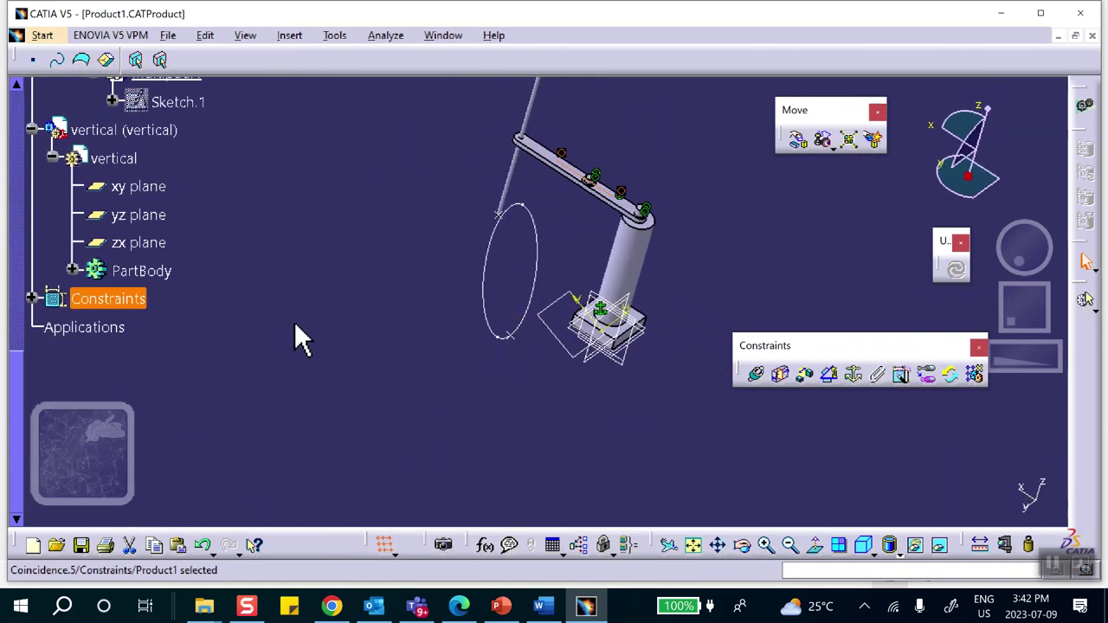
left_click(31, 299)
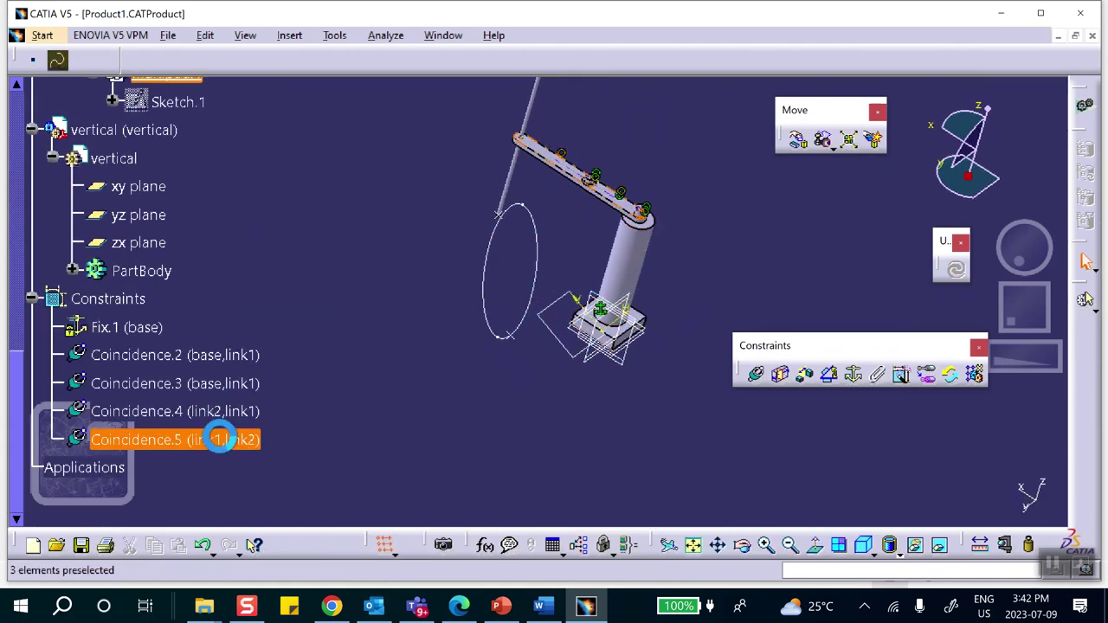
double_click(211, 437)
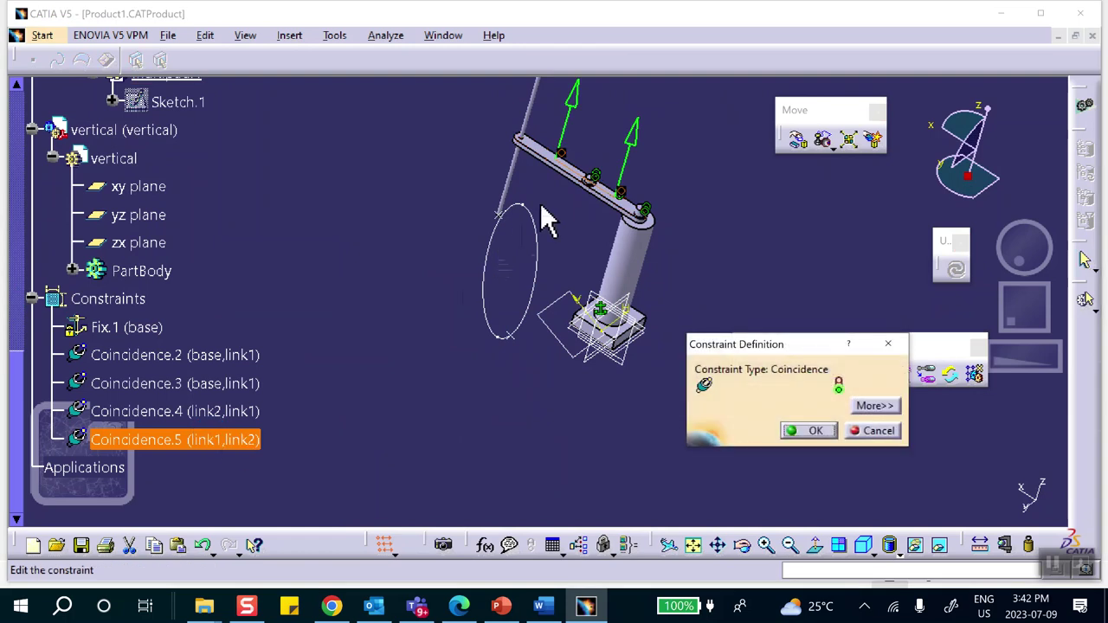
left_click(635, 149)
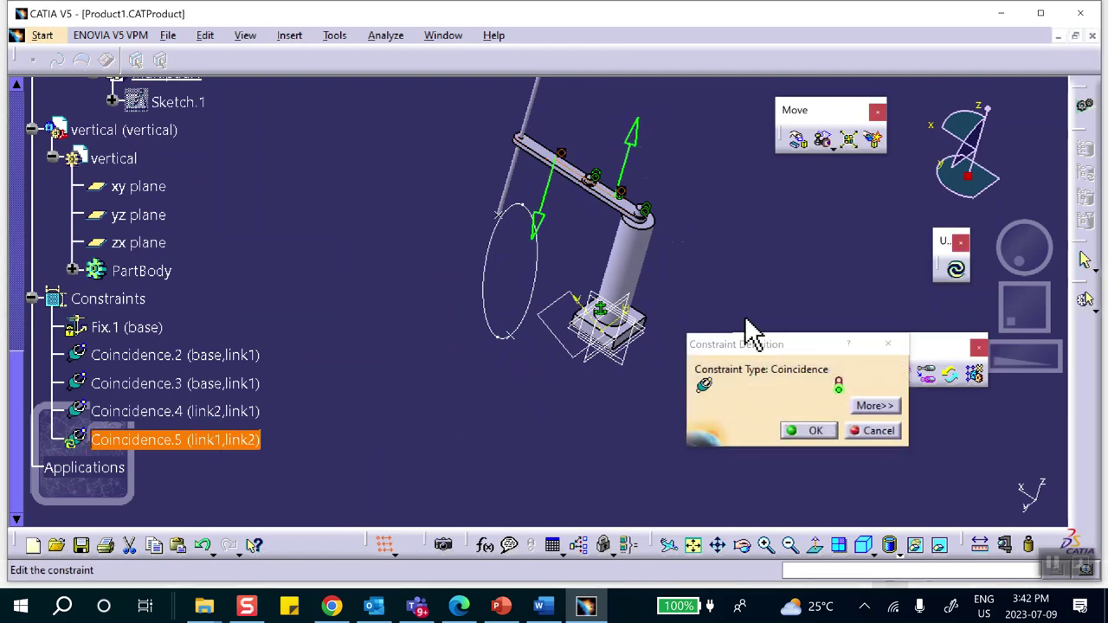
left_click(817, 431)
left_click(813, 431)
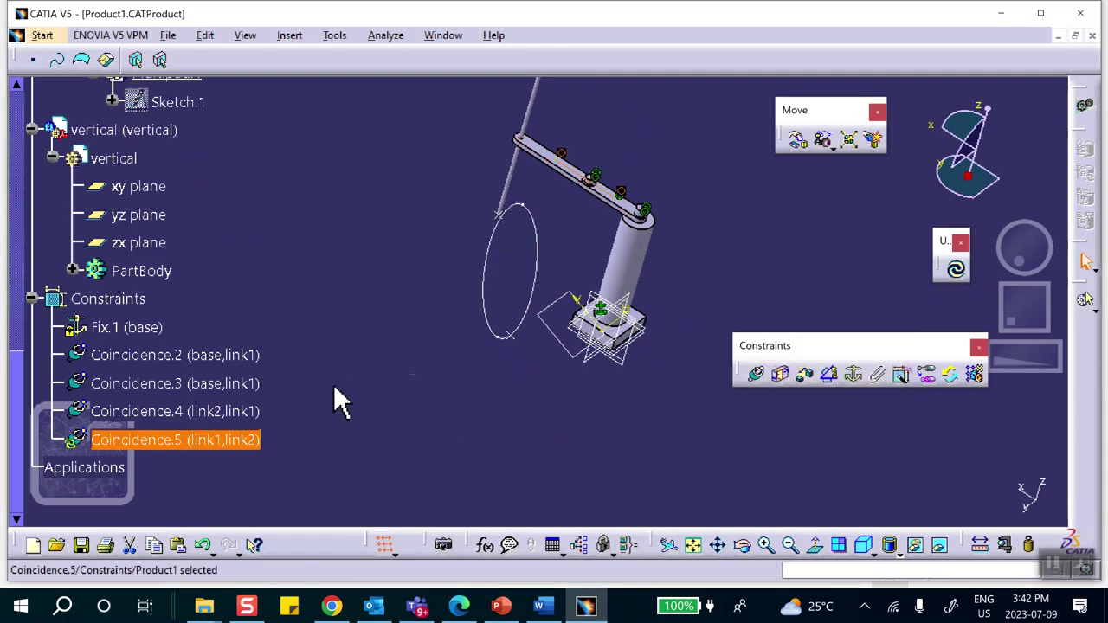
left_click(955, 269)
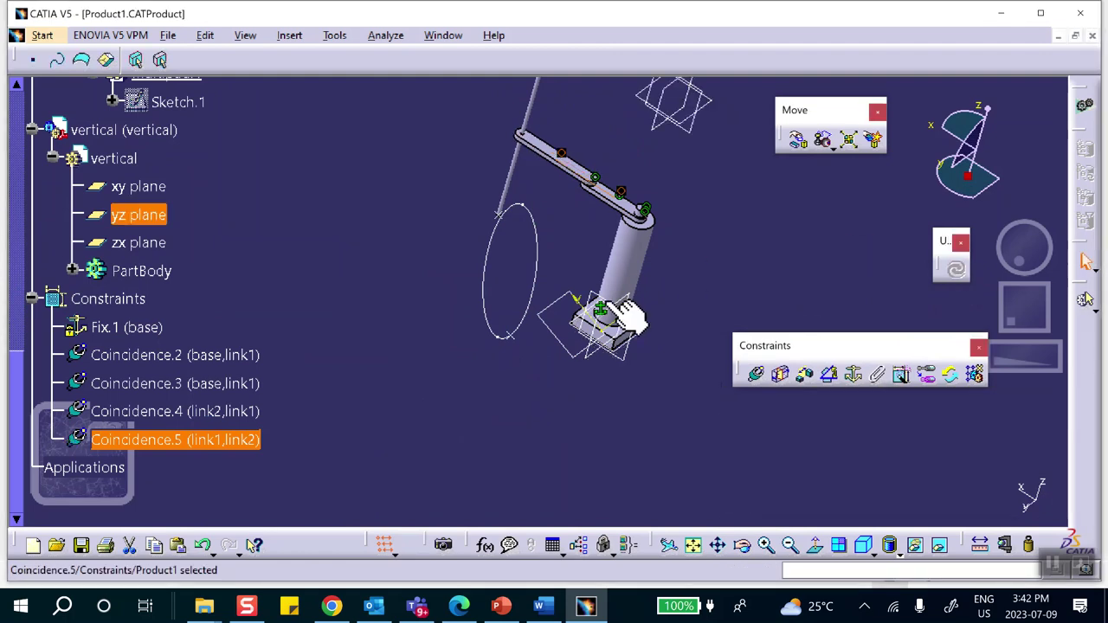
middle_click_drag(511, 352, 459, 165)
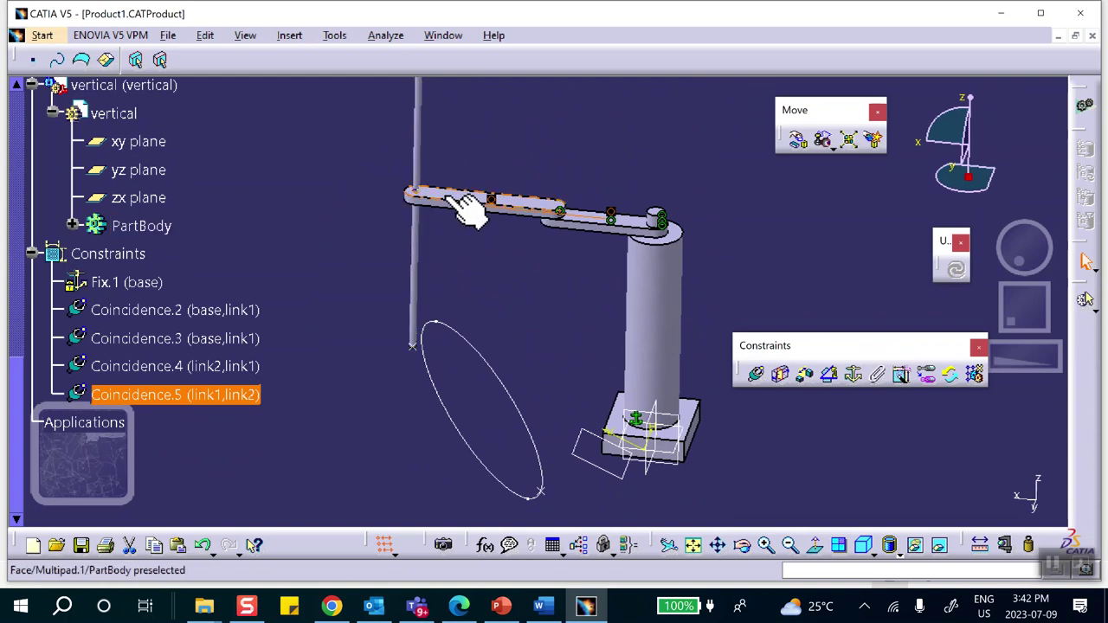
left_click(798, 140)
middle_click_drag(543, 192, 612, 500)
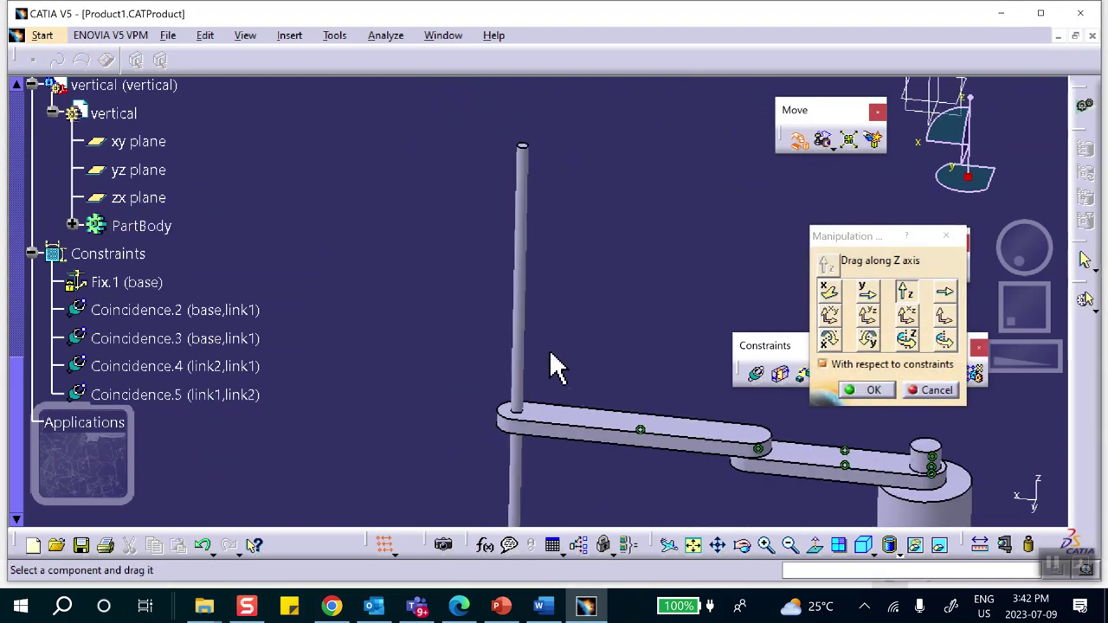
left_click(935, 394)
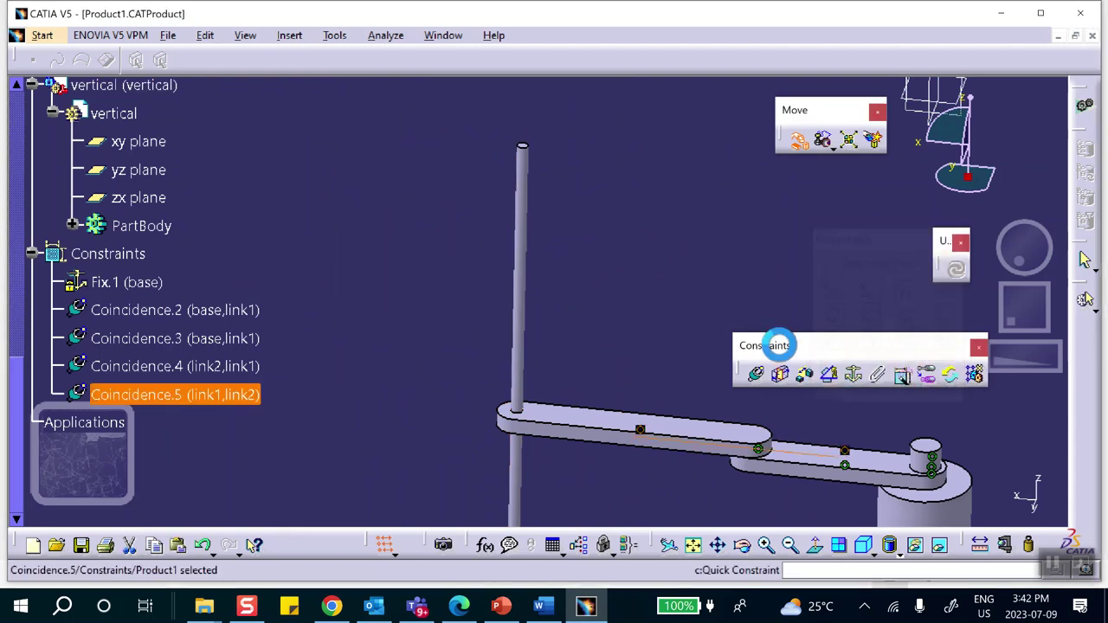
- Add a coincidence constraint between the vertical rod's axis and the axis of the hole at link2's free end
left_click(758, 374)
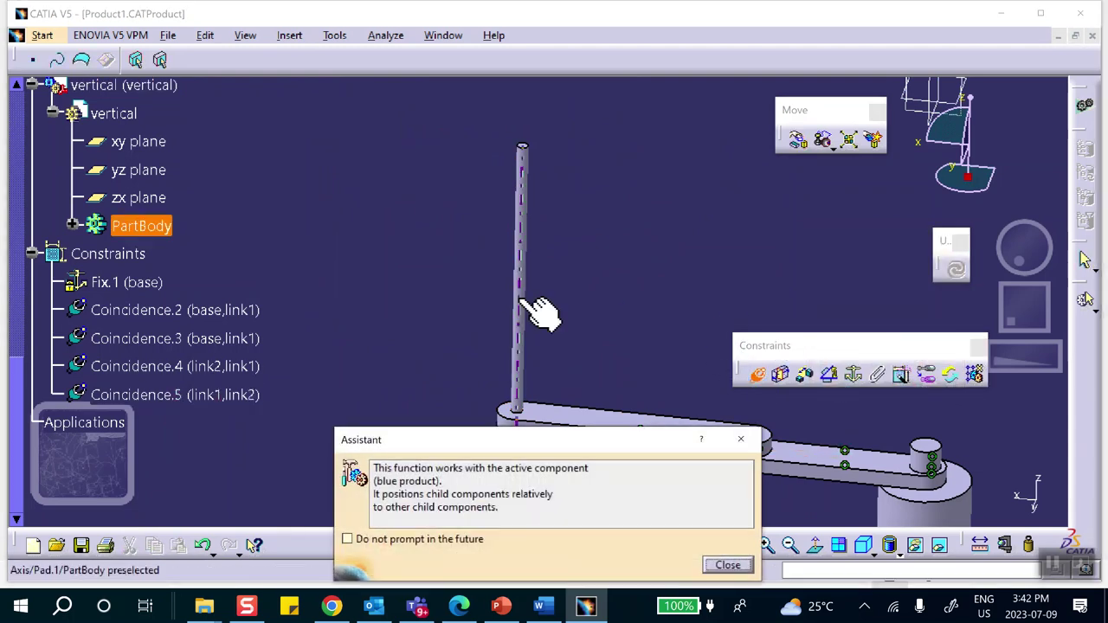
left_click(539, 307)
middle_click_drag(577, 351, 614, 247)
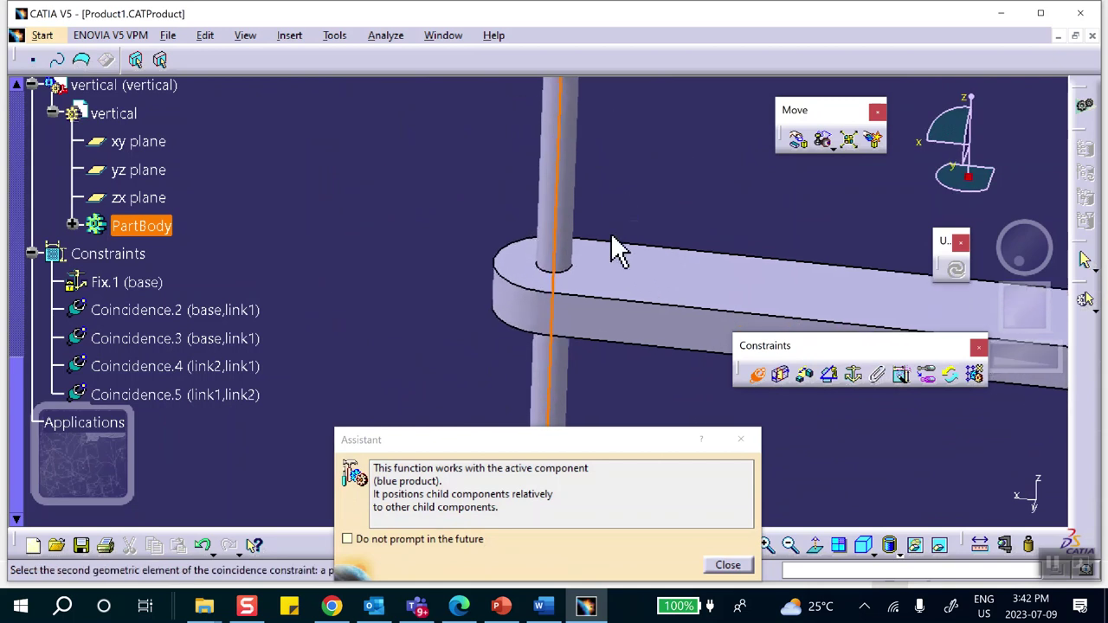
left_click(552, 337)
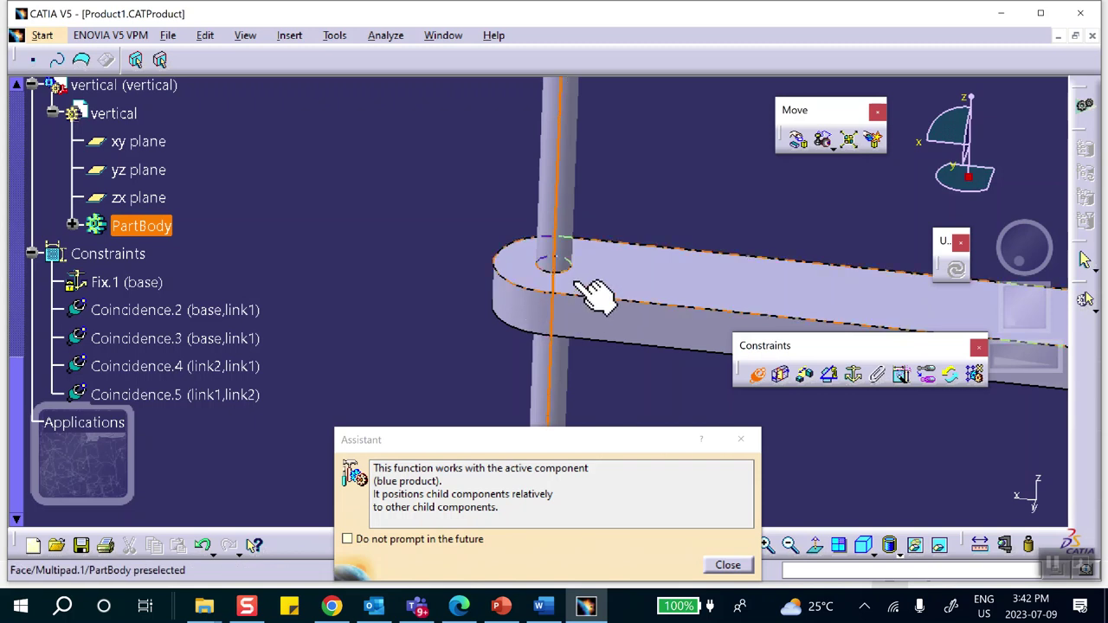
mouse_move(575, 283)
key("Down")
key("Down")
key("Down")
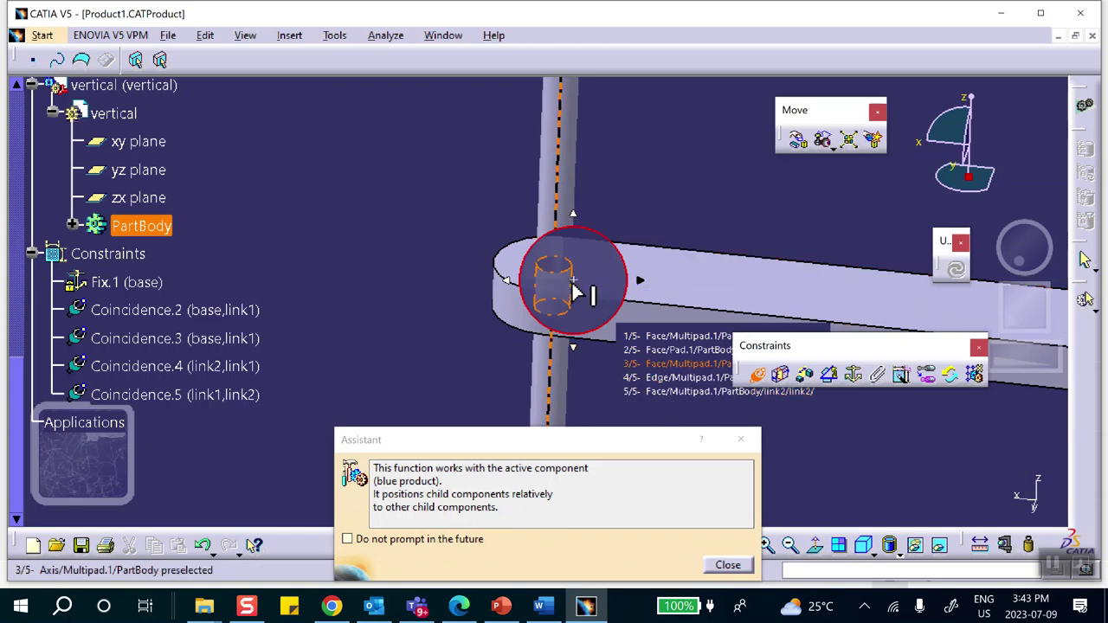
left_click(573, 285)
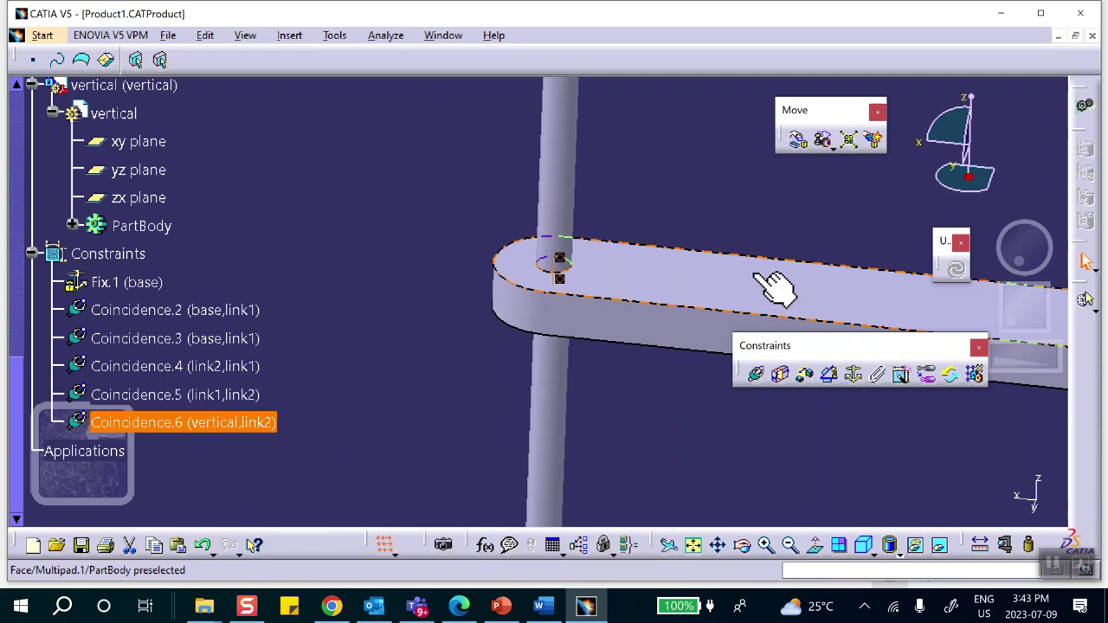
middle_click_drag(651, 306, 708, 474)
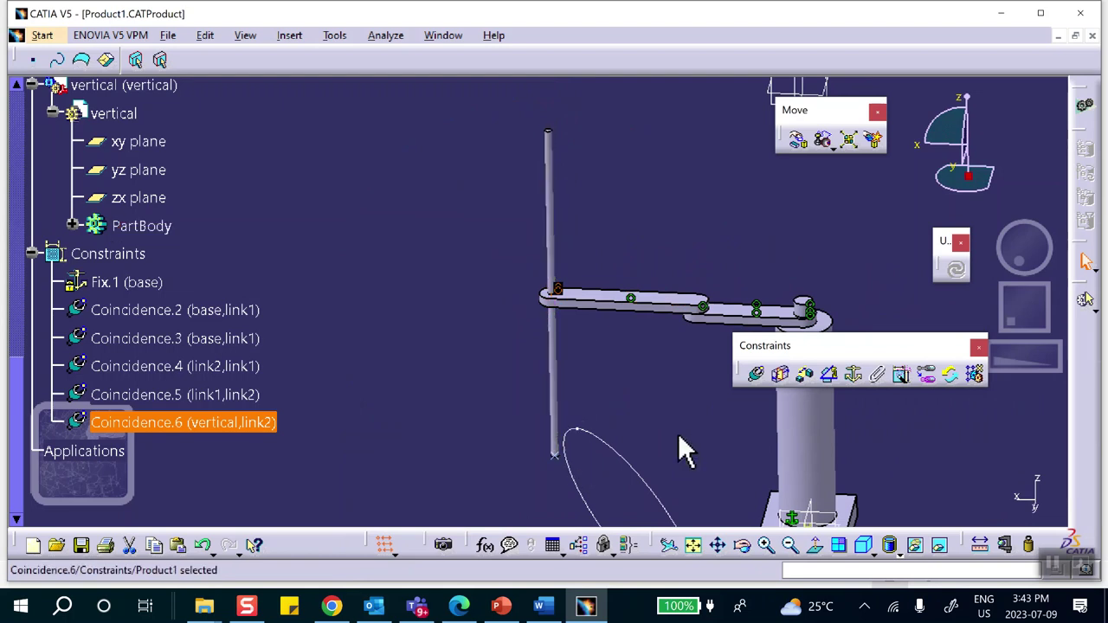
- Add a coincidence constraint between the vertical rod's lower tip point and the point on the base's circular path, and update the assembly
middle_click_drag(681, 450, 531, 260)
middle_click_drag(549, 346, 653, 413)
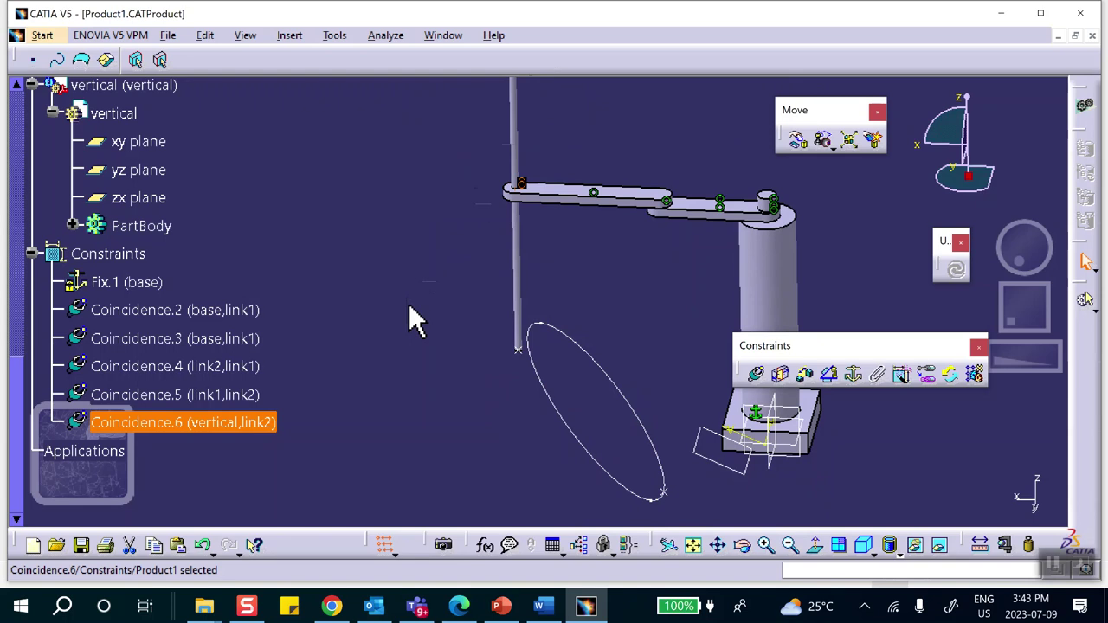
scroll(403, 280, "down", 5)
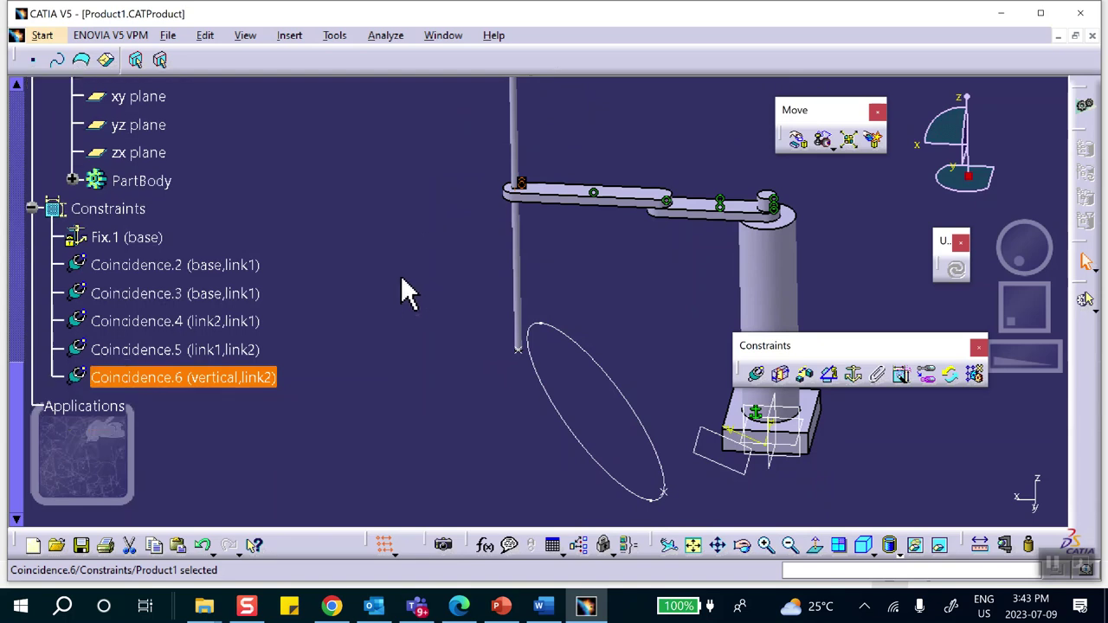
left_click(442, 177)
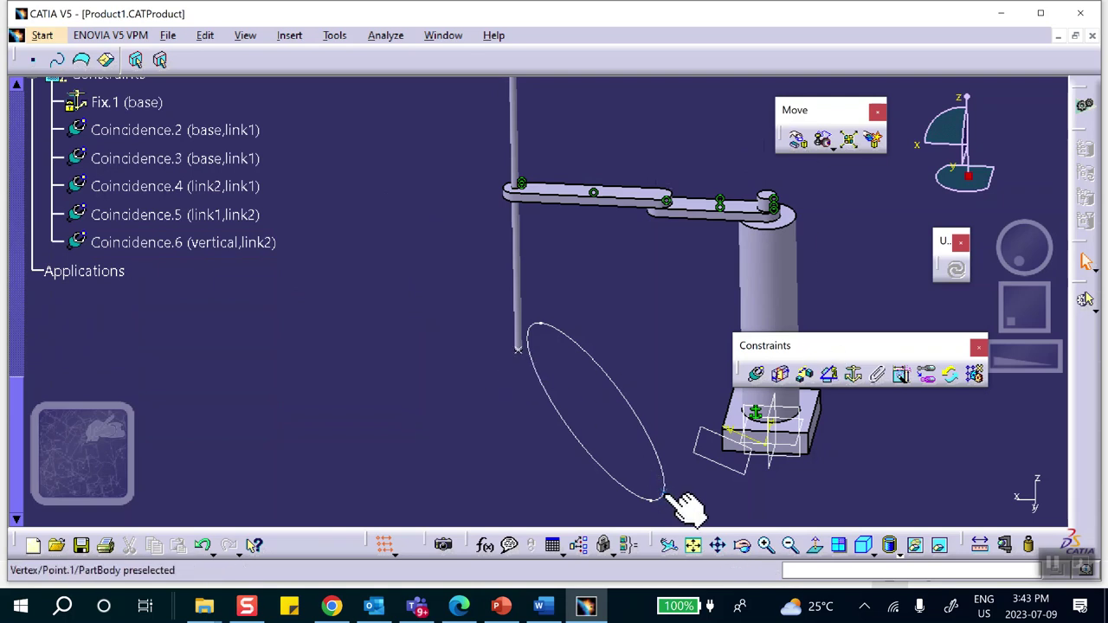
left_click(753, 376)
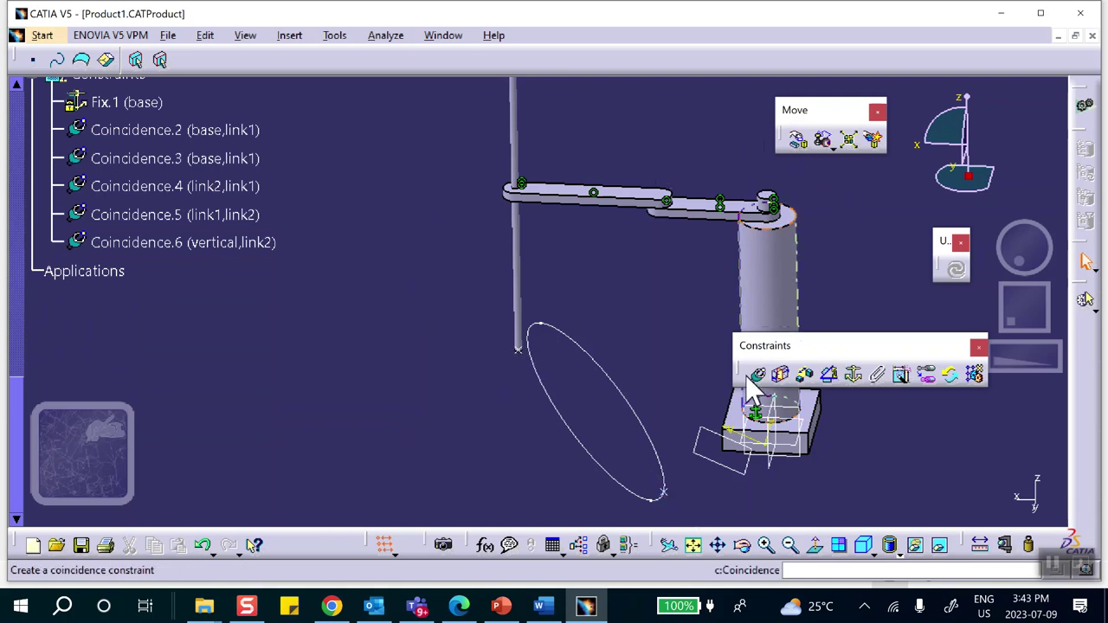
left_click(757, 377)
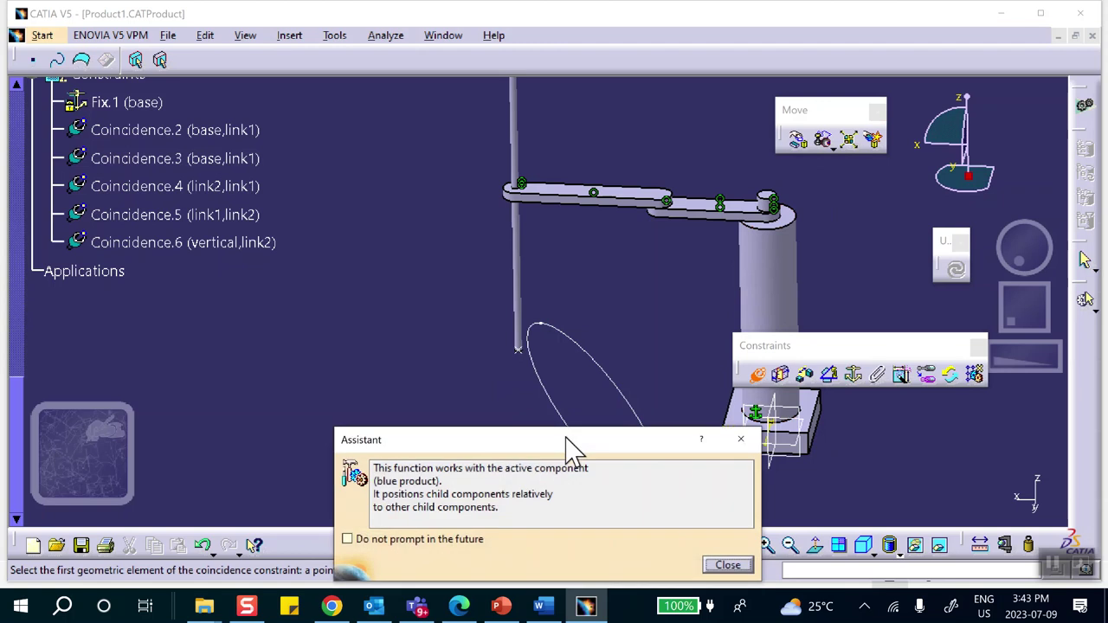
left_click(525, 350)
middle_click_drag(736, 324, 563, 166)
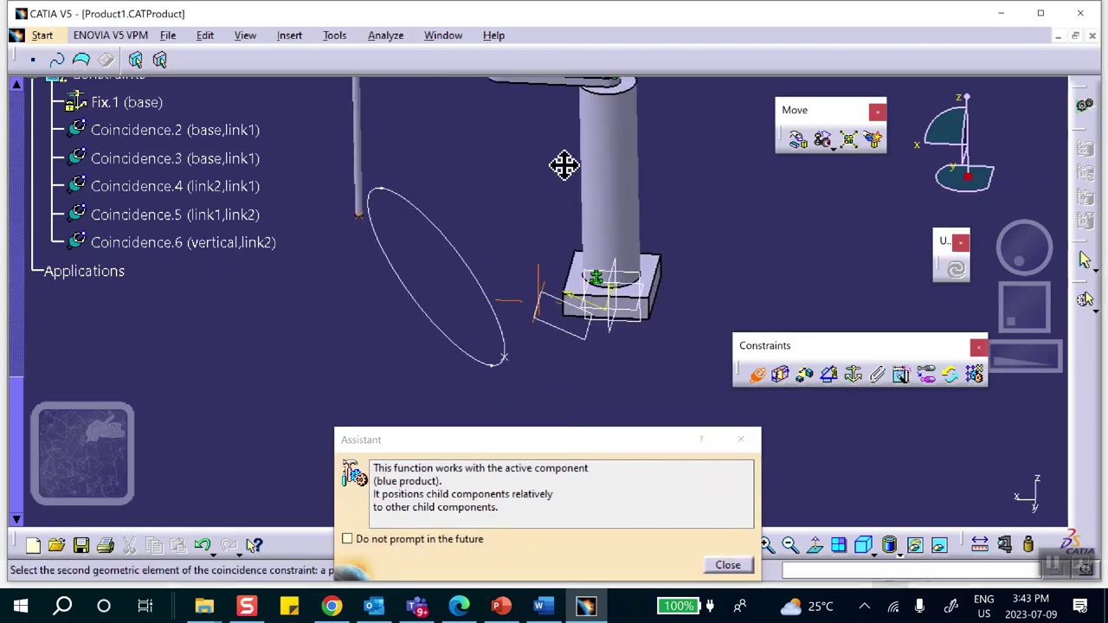
left_click(506, 353)
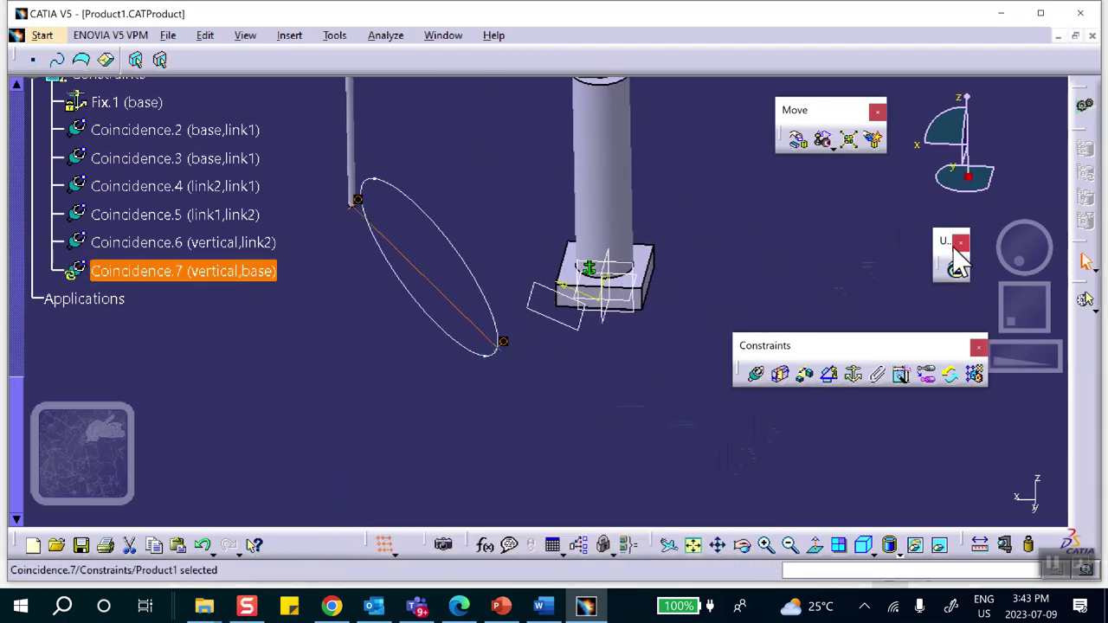
left_click(957, 271)
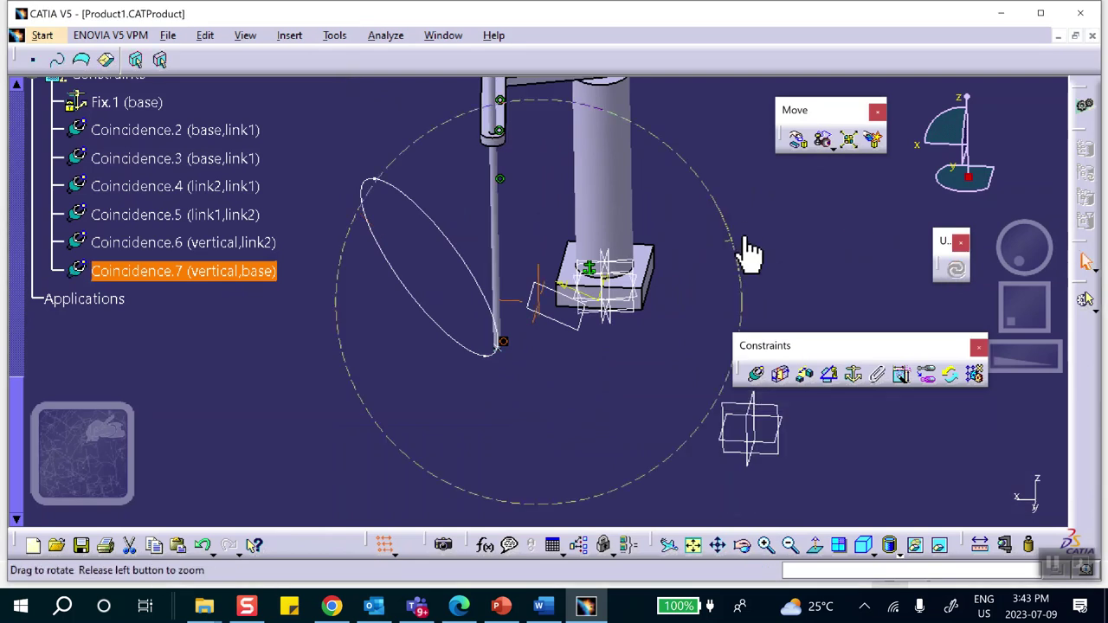
- Try to rotate link1 around the base column's axis by manipulation with respect to constraints
middle_click_drag(737, 223, 573, 321)
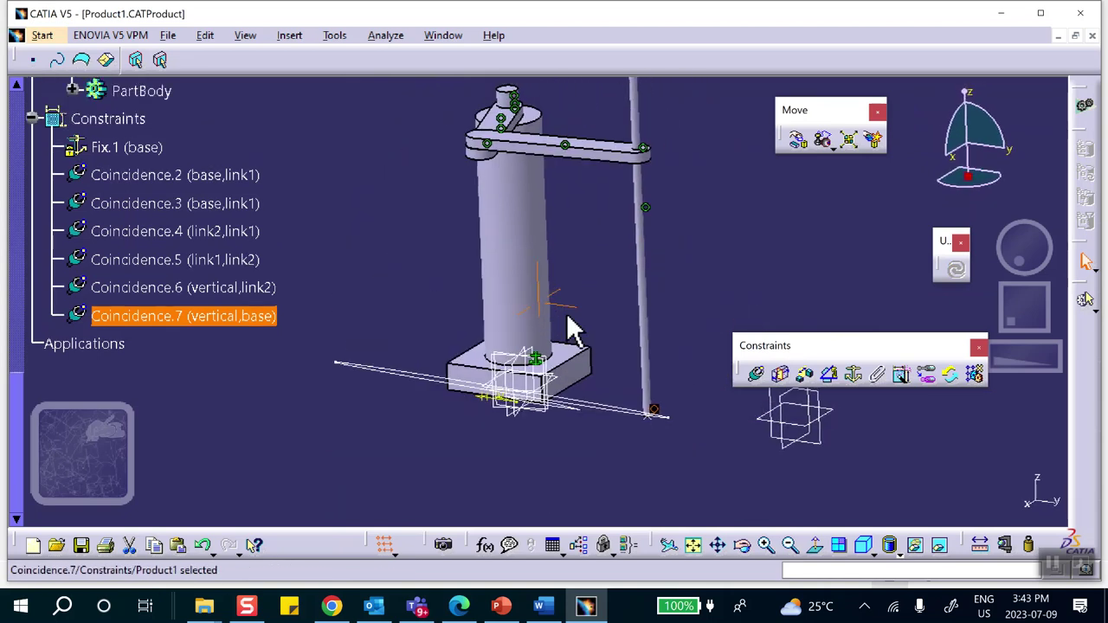
left_click(795, 140)
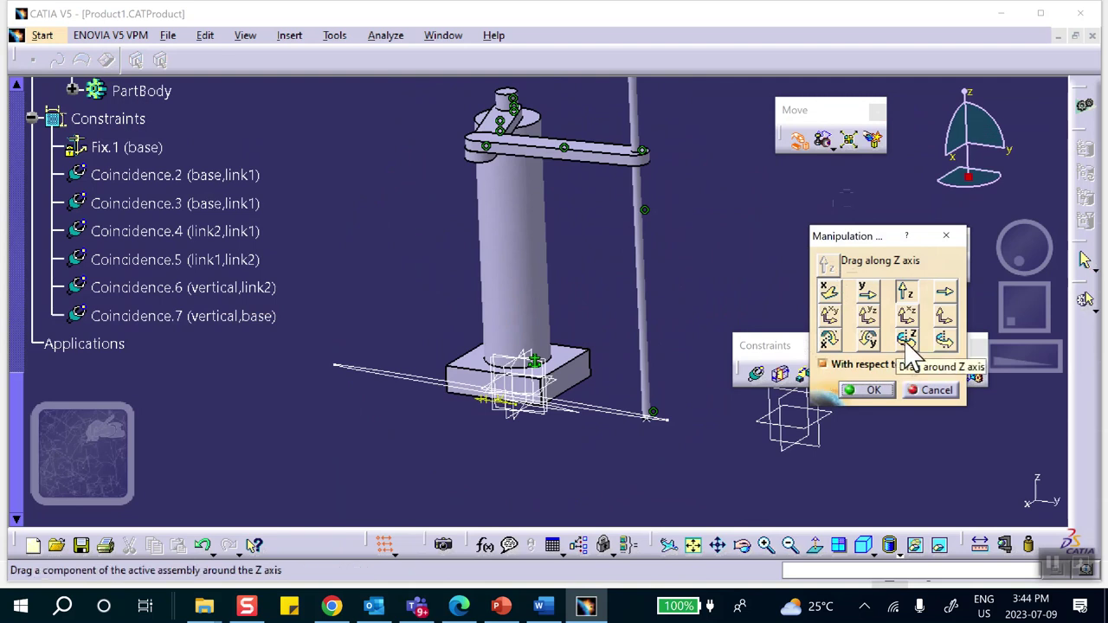
left_click(944, 338)
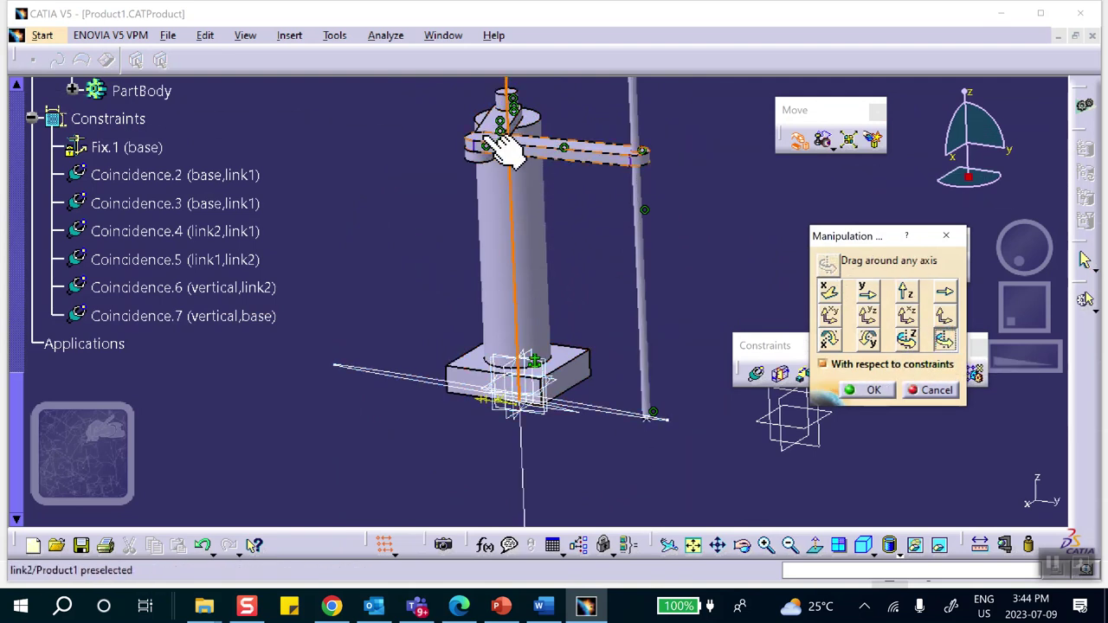
middle_click_drag(527, 165, 513, 246)
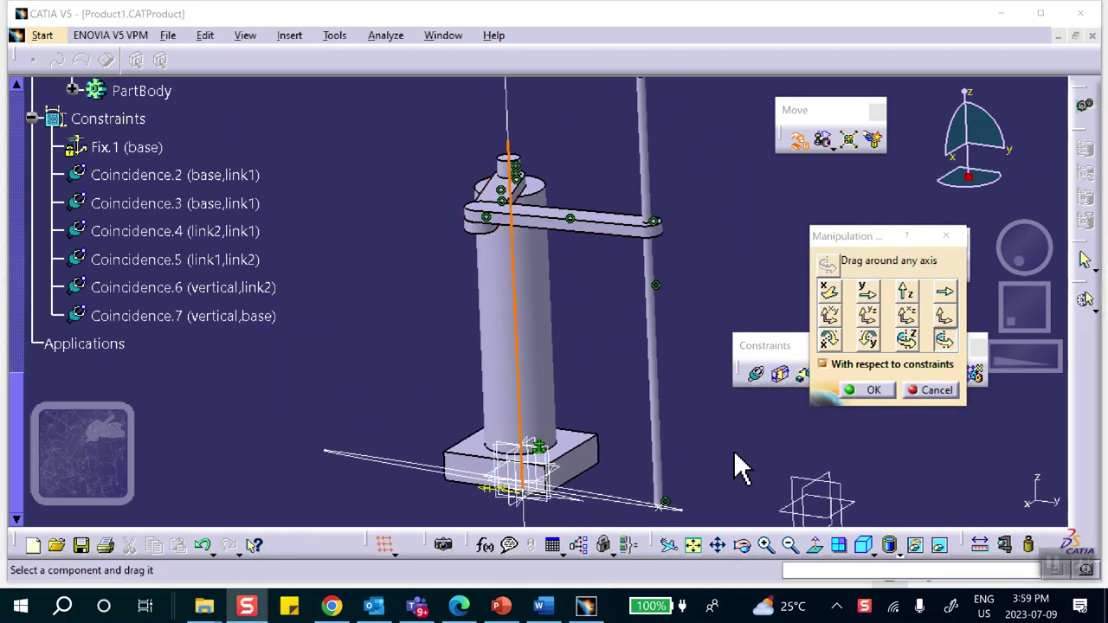
mouse_move(633, 346)
left_mouse_down()
mouse_move(626, 334)
mouse_move(626, 346)
left_mouse_up()
middle_click_drag(625, 346, 618, 384)
left_click_drag(618, 383, 594, 403)
middle_click_drag(594, 403, 598, 334)
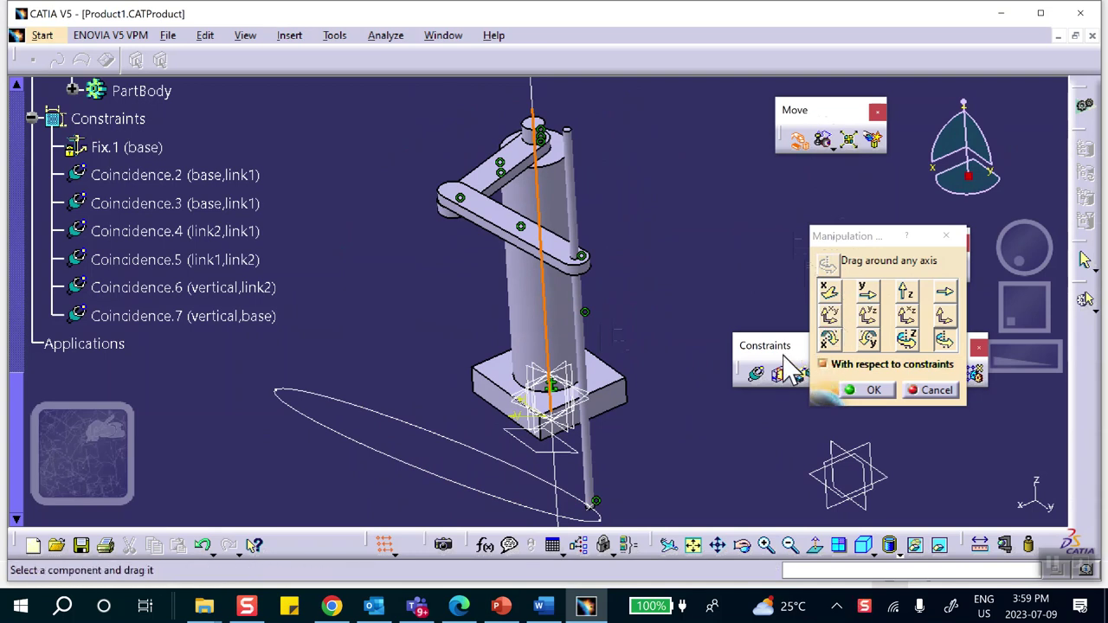
left_click(949, 344)
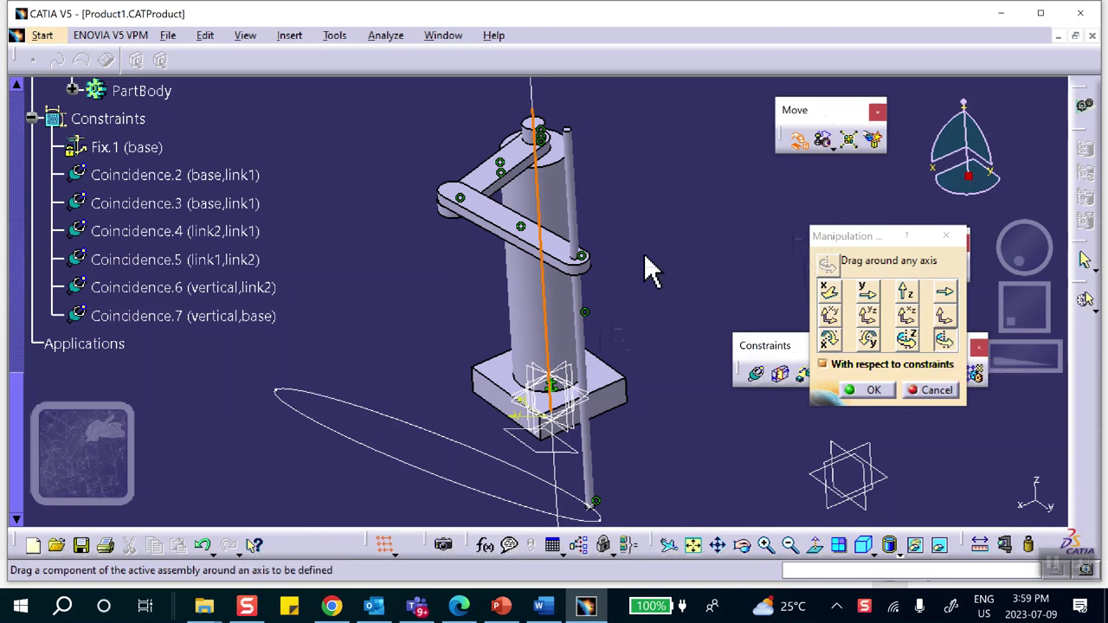
left_click(507, 187)
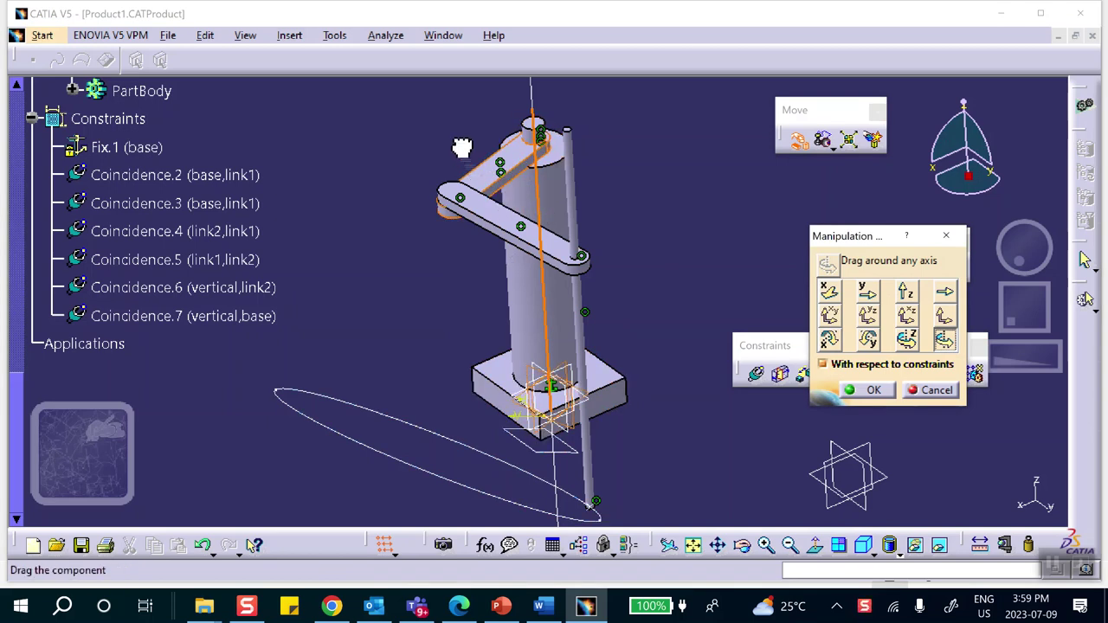
left_click_drag(461, 148, 471, 155)
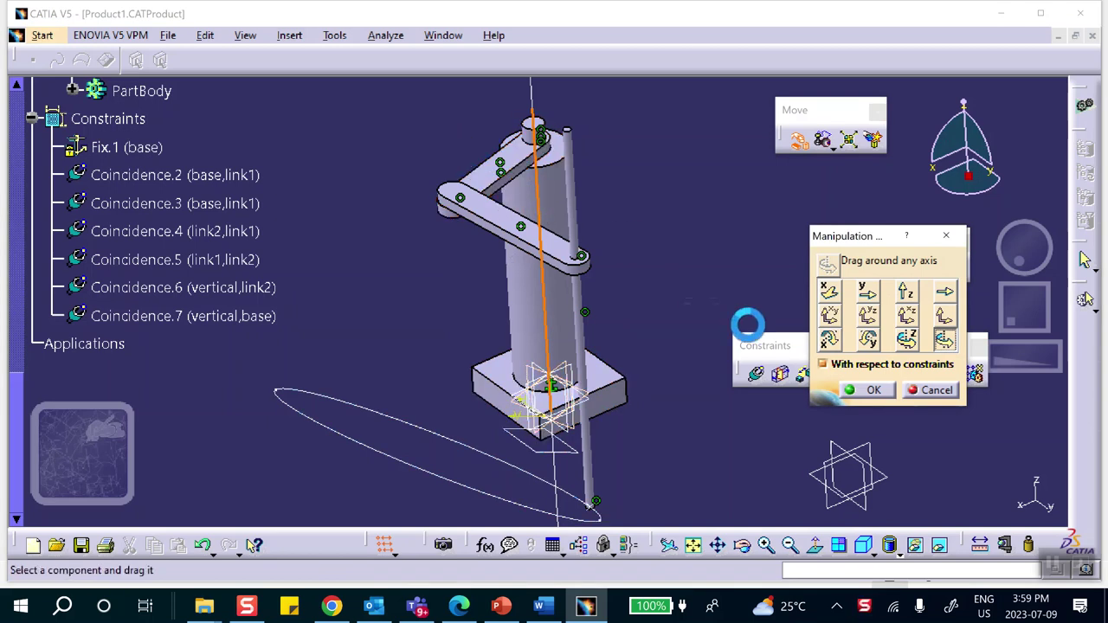
left_click(873, 390)
- Delete the coincidence constraint between the vertical rod and the base
scroll(622, 359, "down", 3)
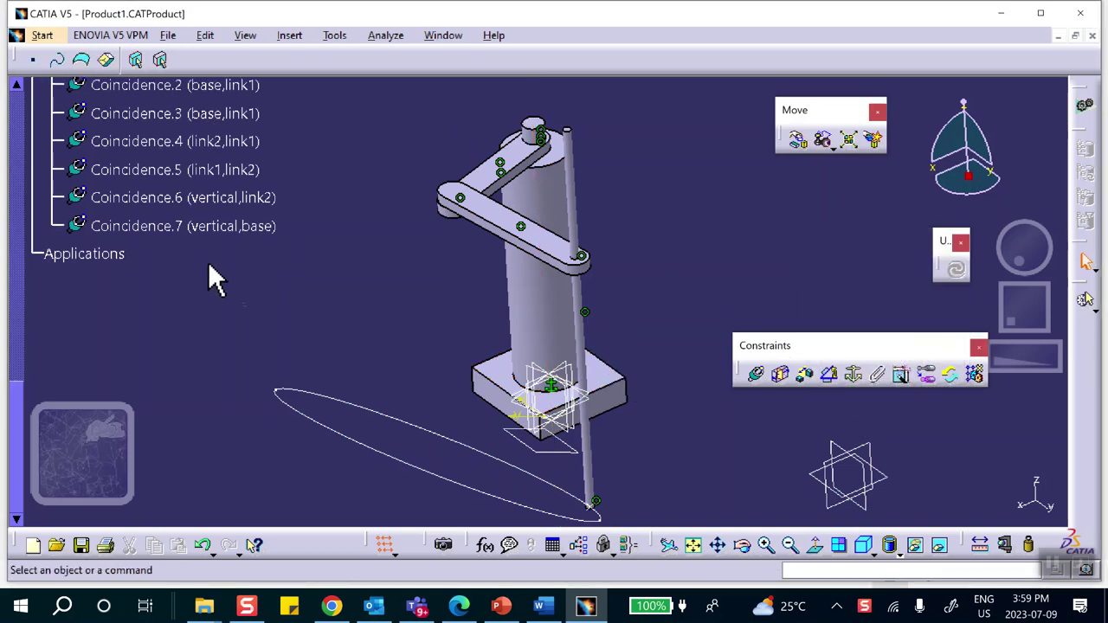
middle_click_drag(208, 299, 199, 338, "ctrl")
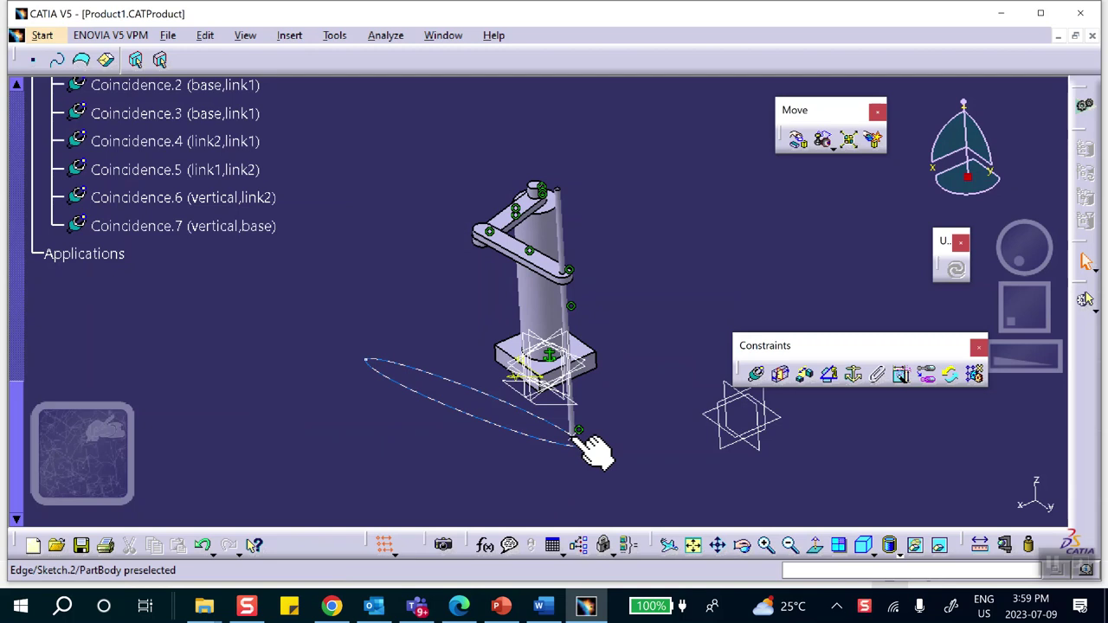
left_click(185, 232)
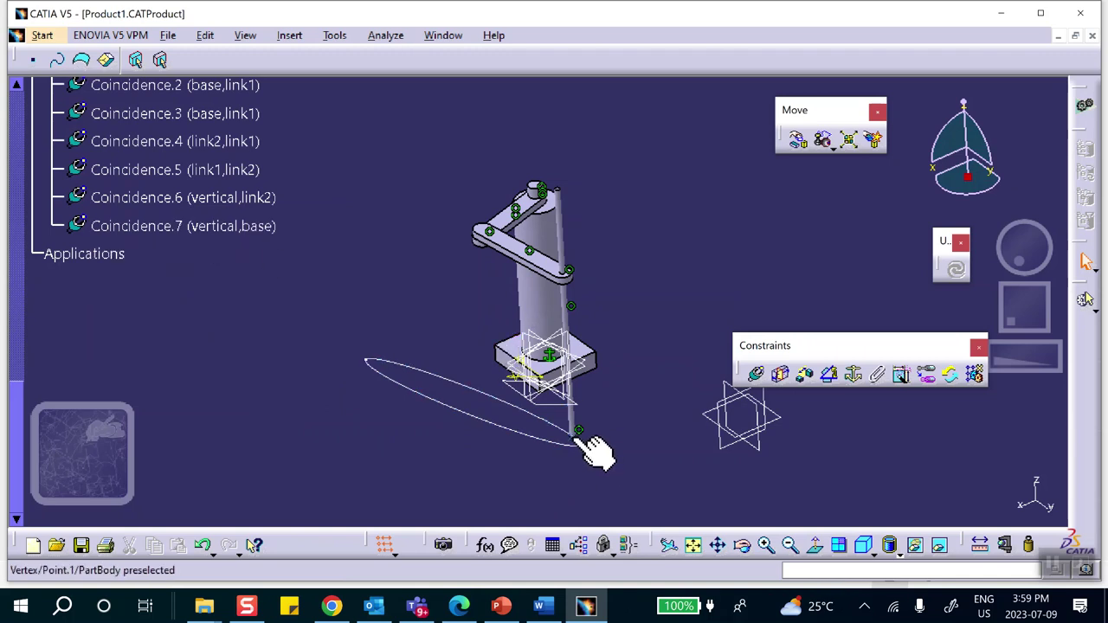
right_click(216, 218)
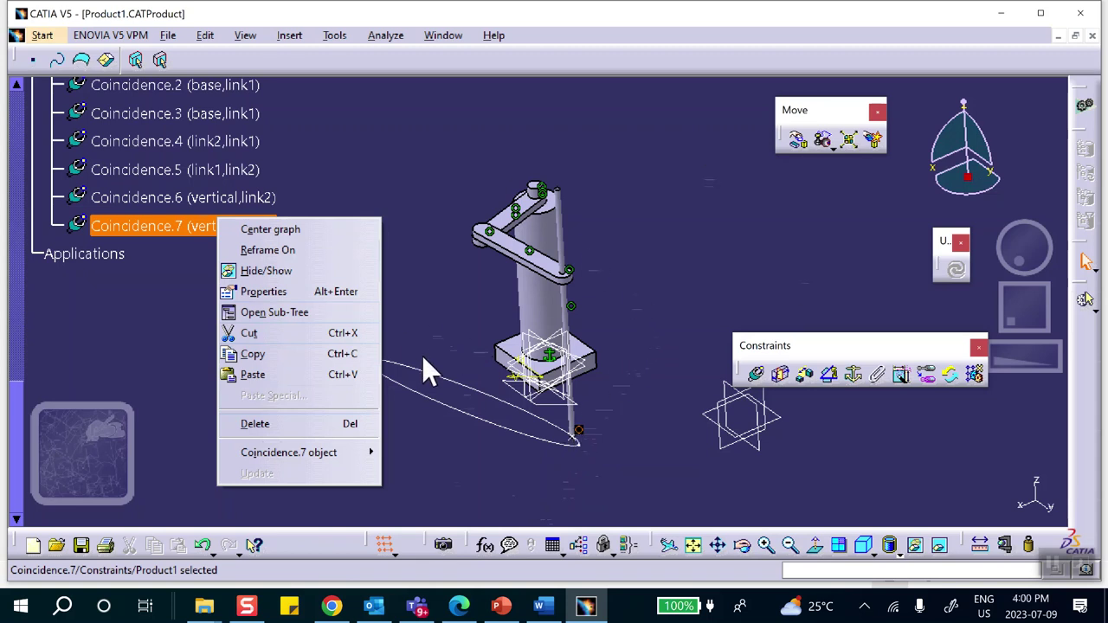
left_click(269, 425)
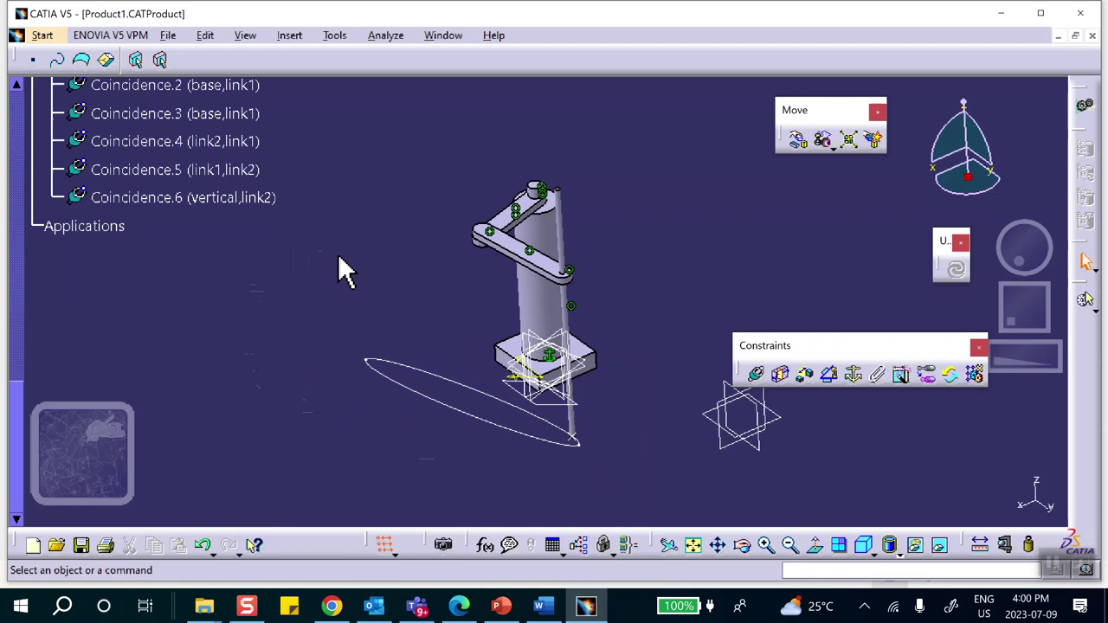
- Switch to the DMU Kinematics workbench for the assembled arm
middle_click_drag(359, 403, 329, 407)
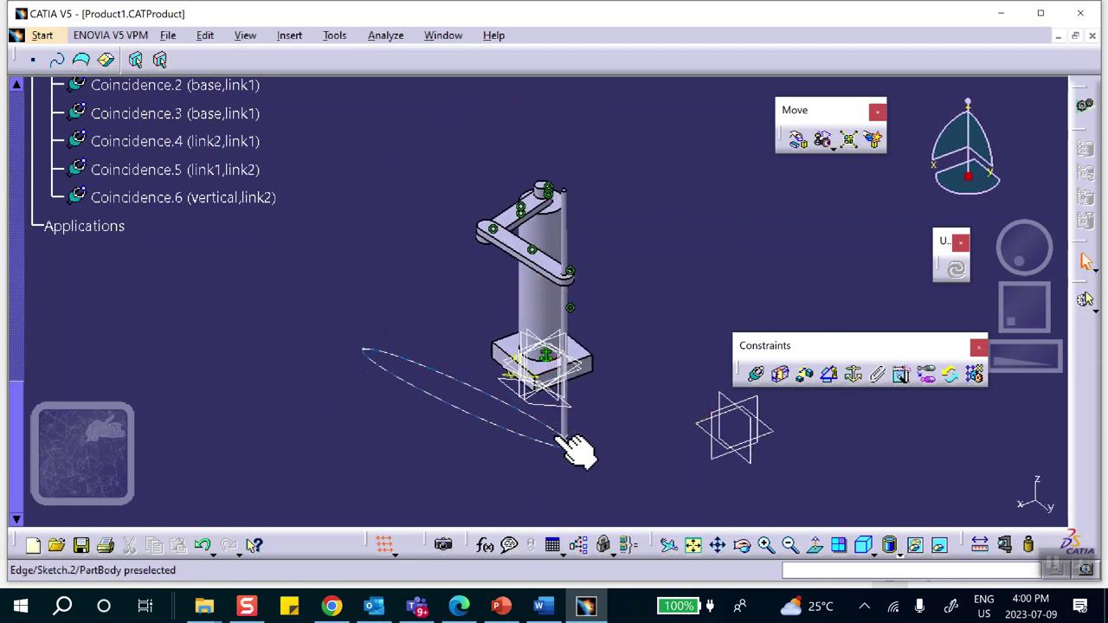
scroll(242, 363, "up", 2)
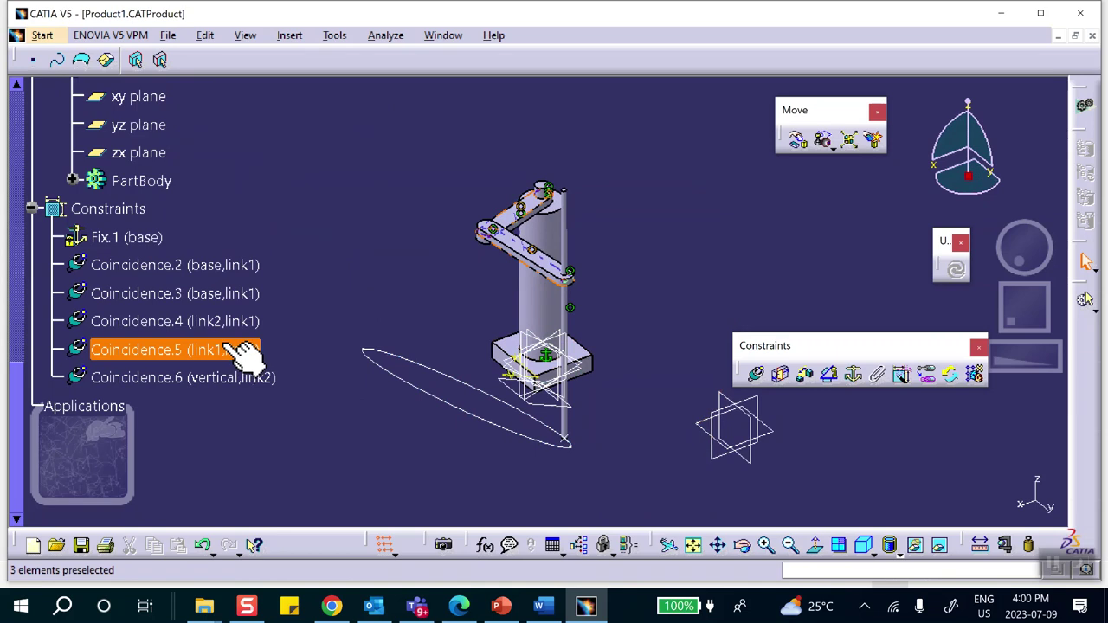
scroll(242, 364, "down", 2)
left_click(43, 37)
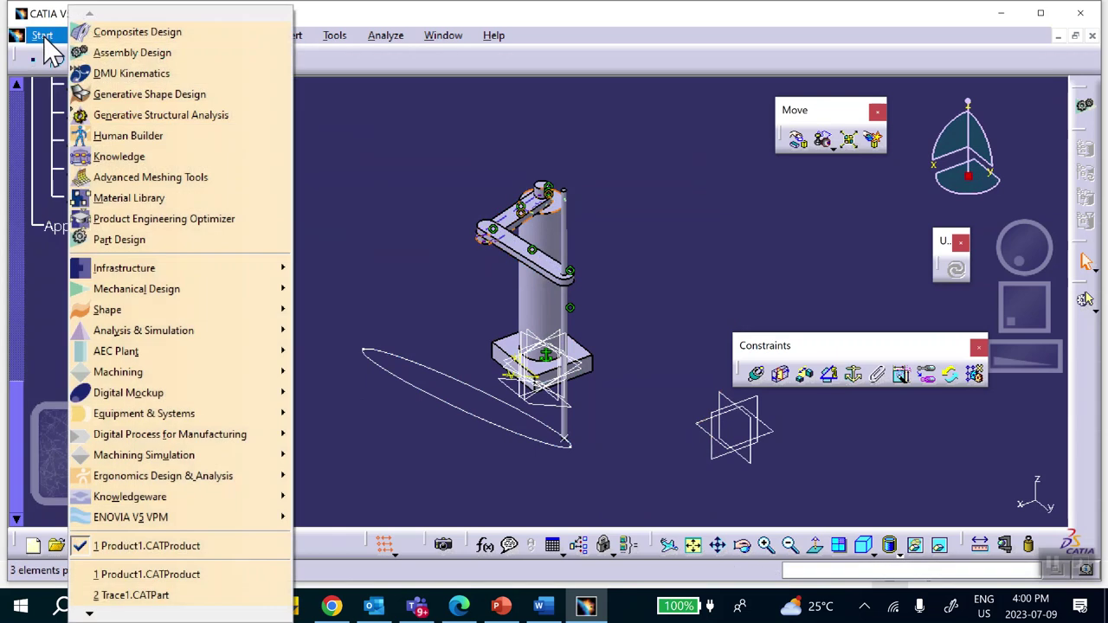
mouse_move(148, 289)
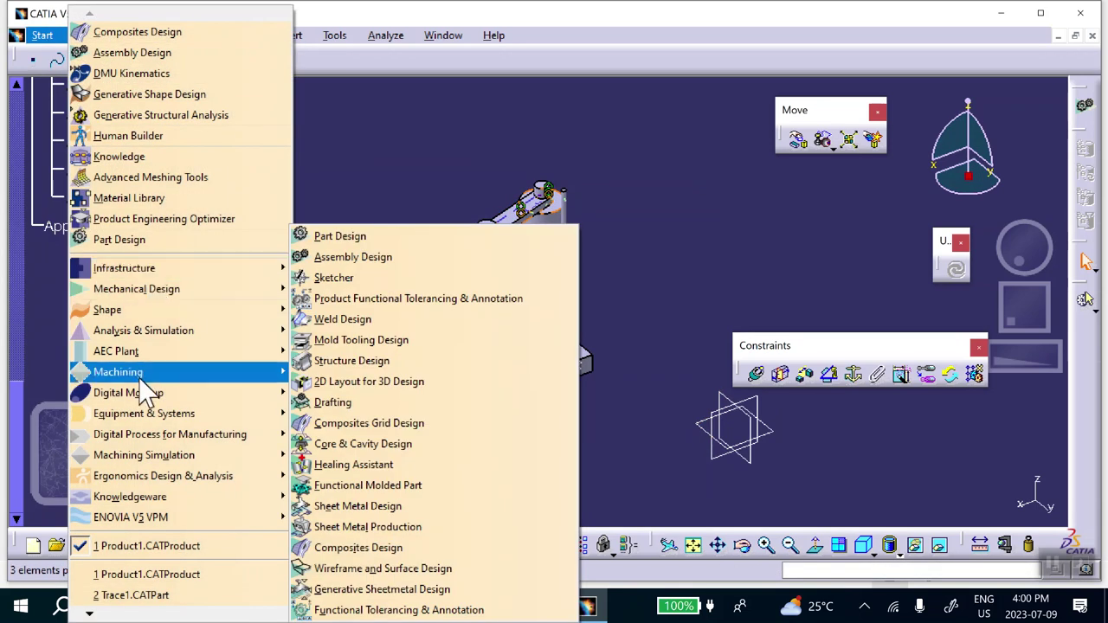
mouse_move(146, 398)
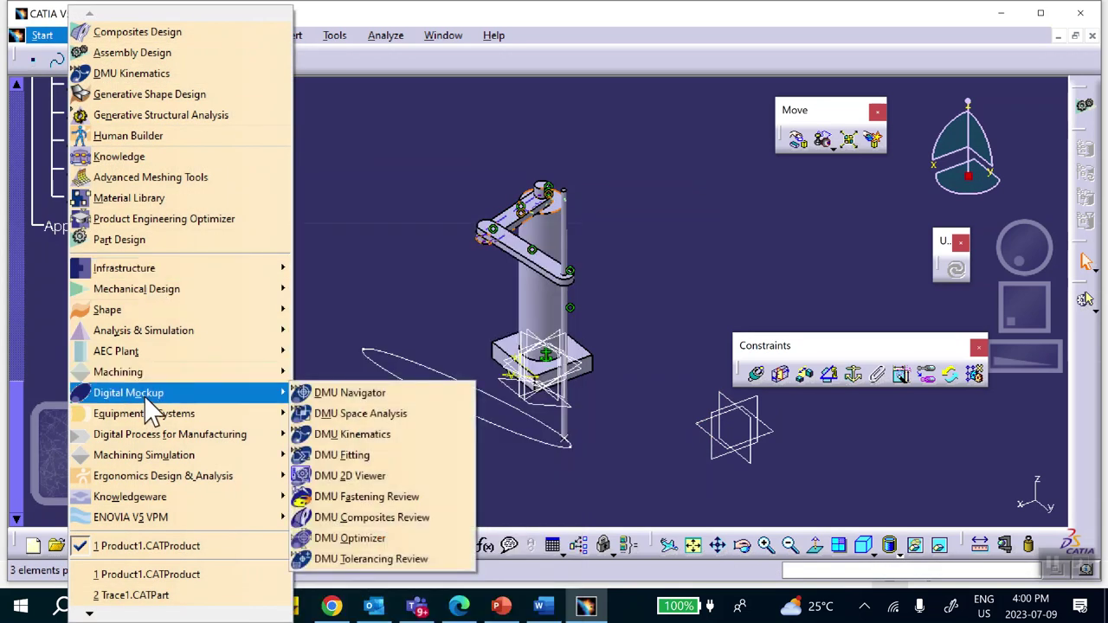
left_click(355, 434)
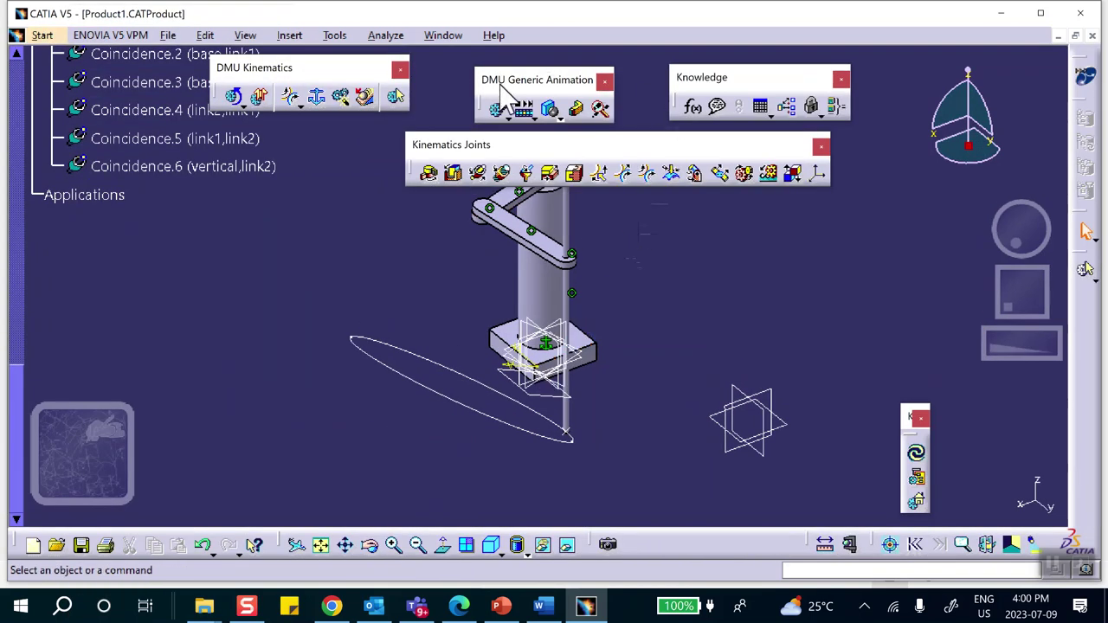
- Create a new mechanism and automatically convert the assembly constraints into kinematic joints
left_click(341, 96)
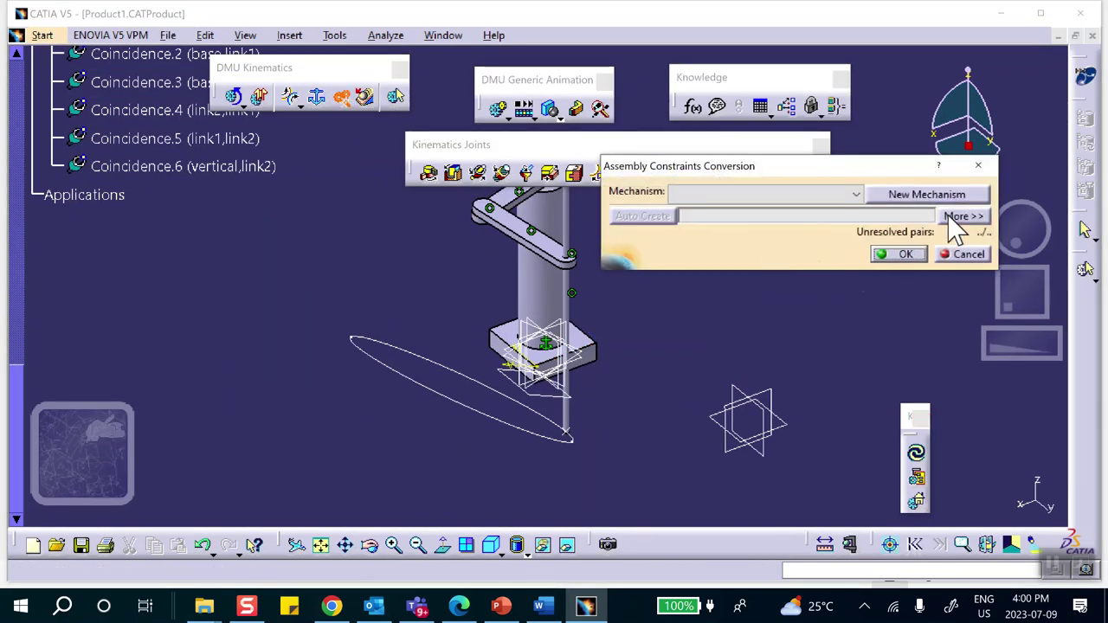
left_click(949, 199)
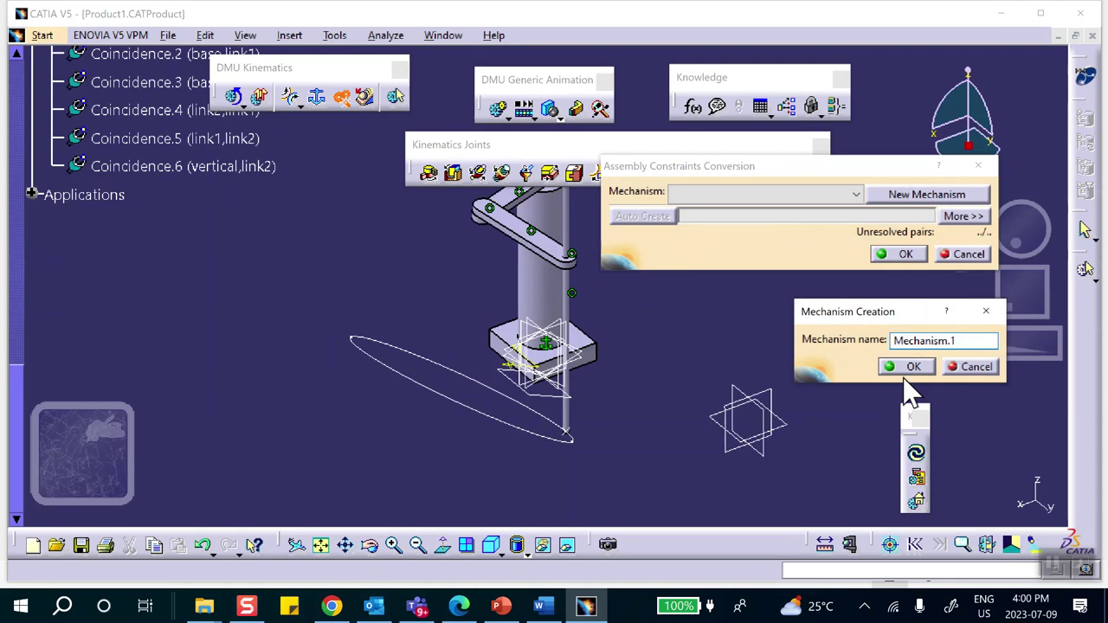
left_click(913, 369)
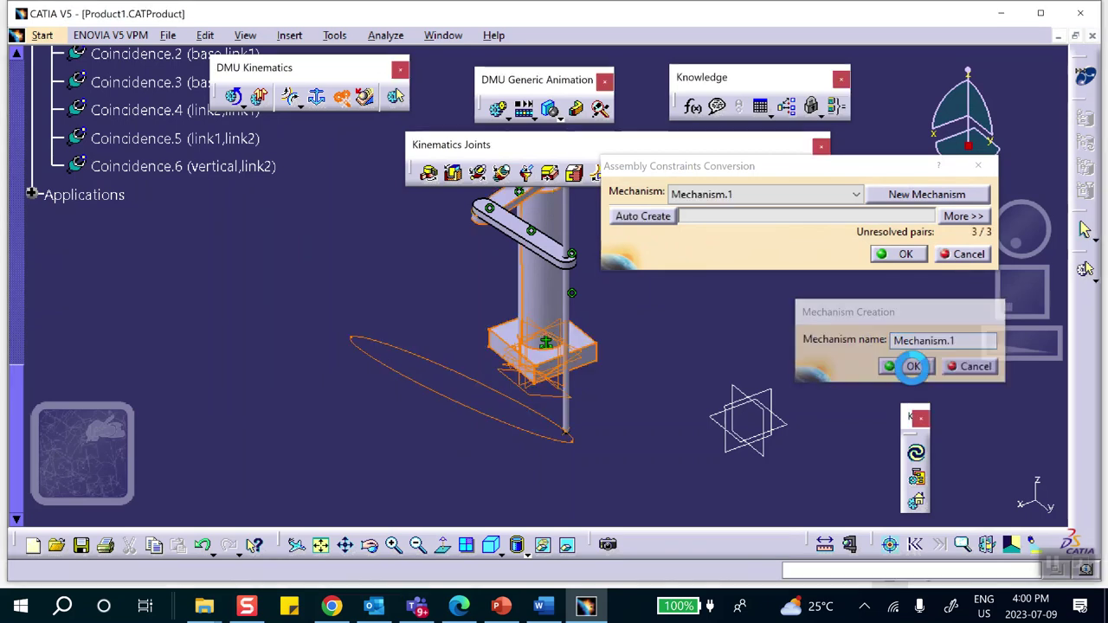
left_click(626, 216)
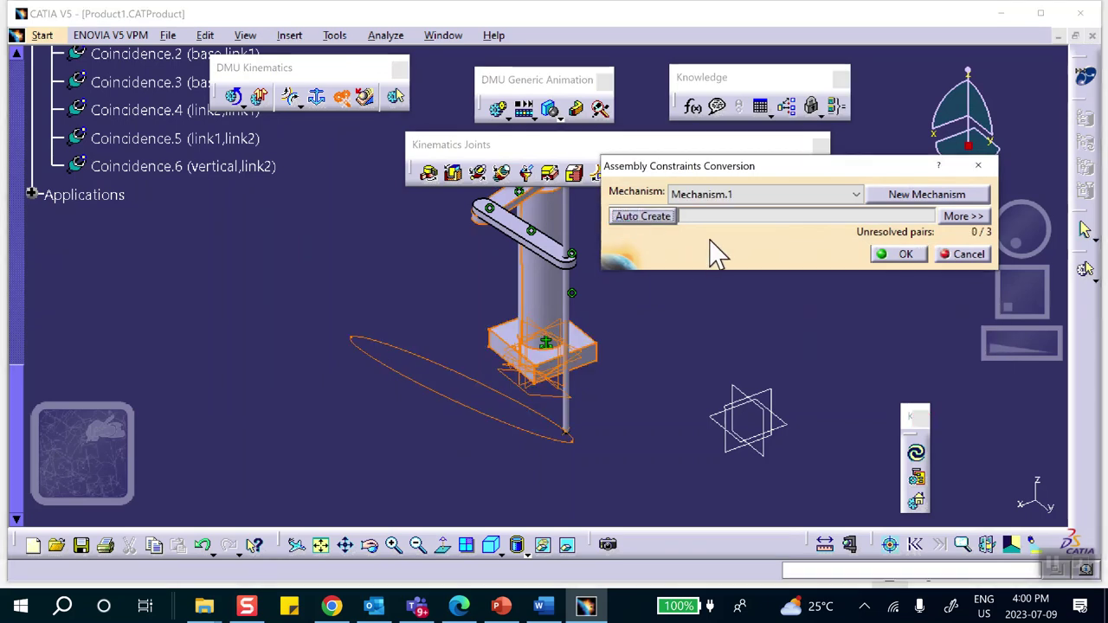
left_click(900, 254)
- Create a point curve joint in Mechanism.1 between the base's circular Sketch.2 and Point.1 of the vertical rod
middle_click_drag(797, 287, 734, 354)
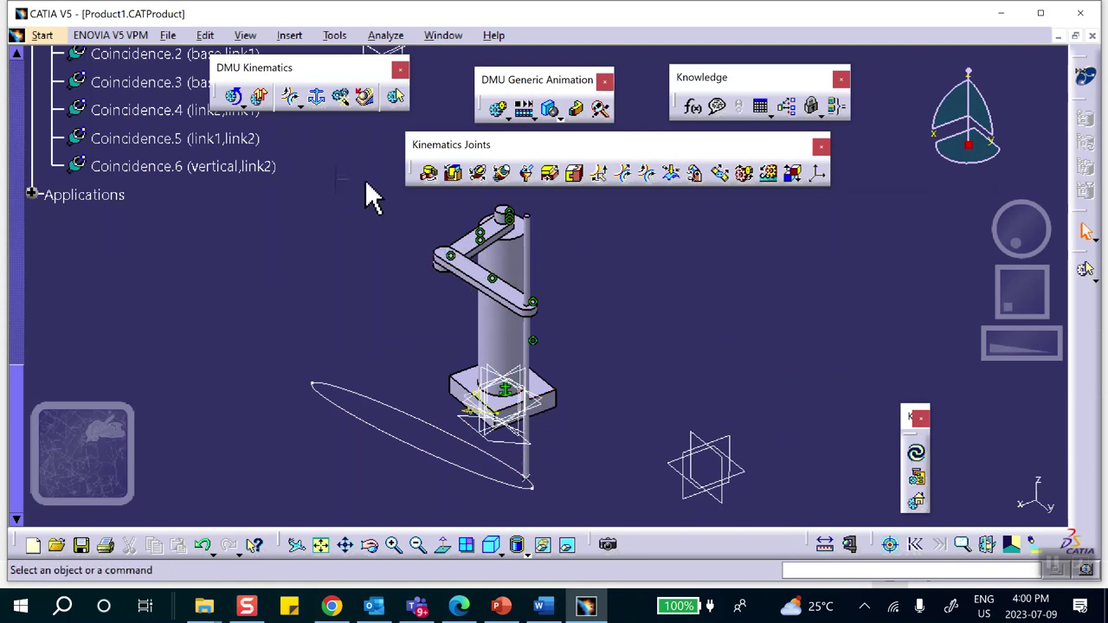
left_click(603, 176)
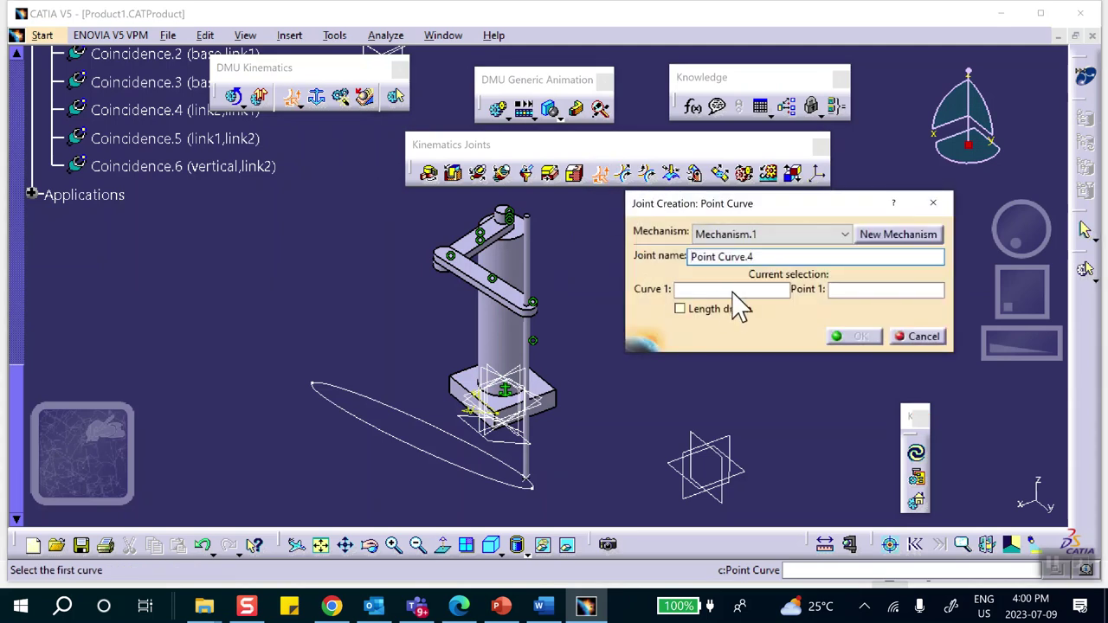
left_click(380, 430)
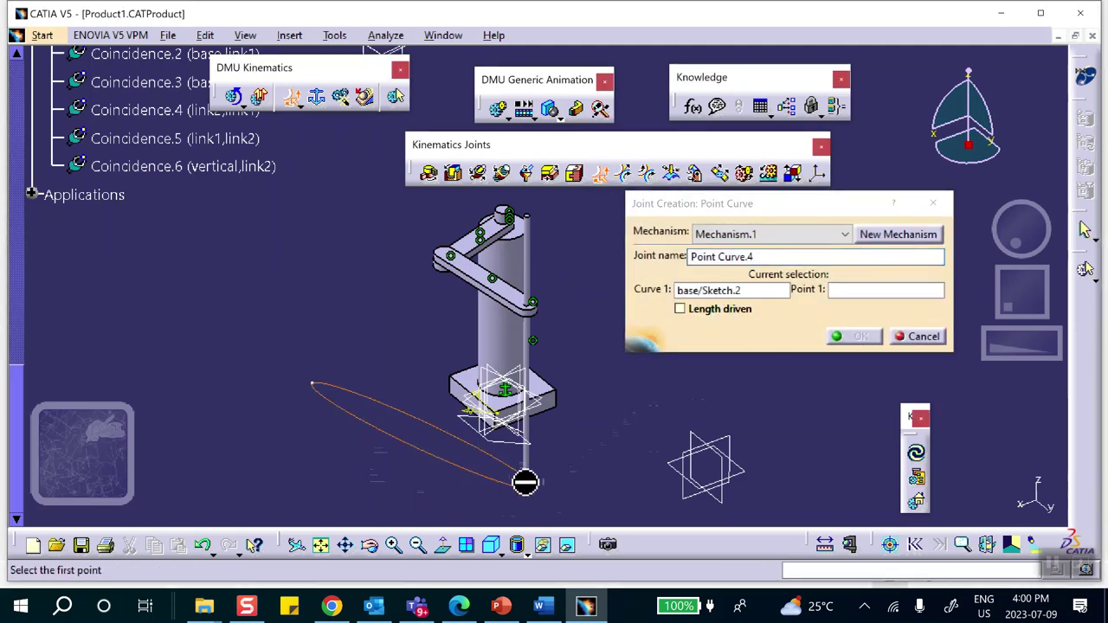
scroll(160, 277, "up", 10)
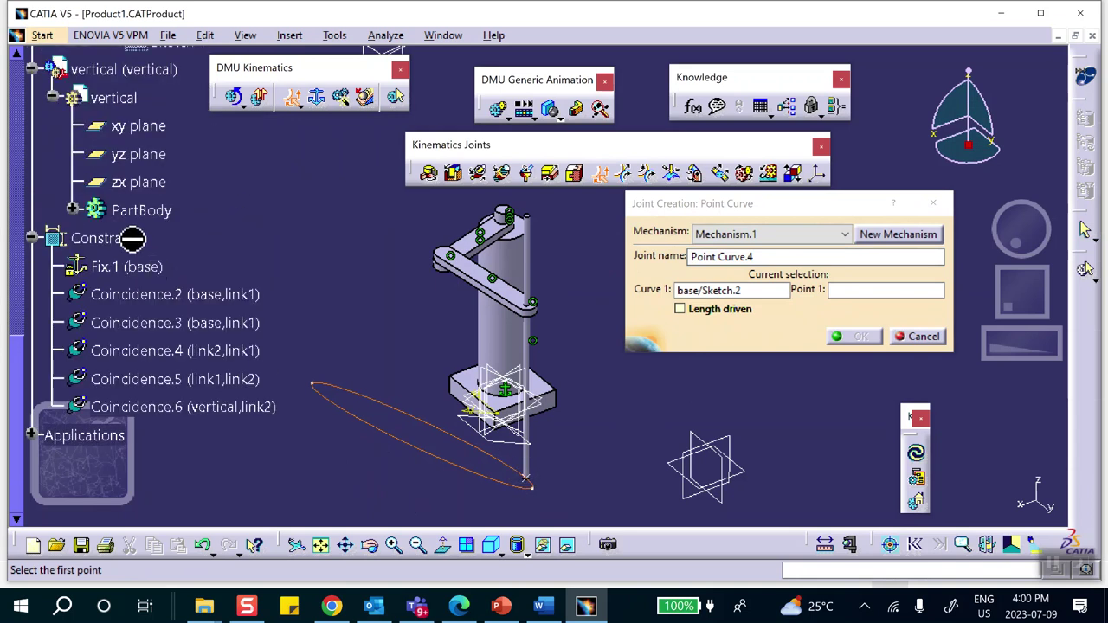
scroll(132, 224, "up", 3)
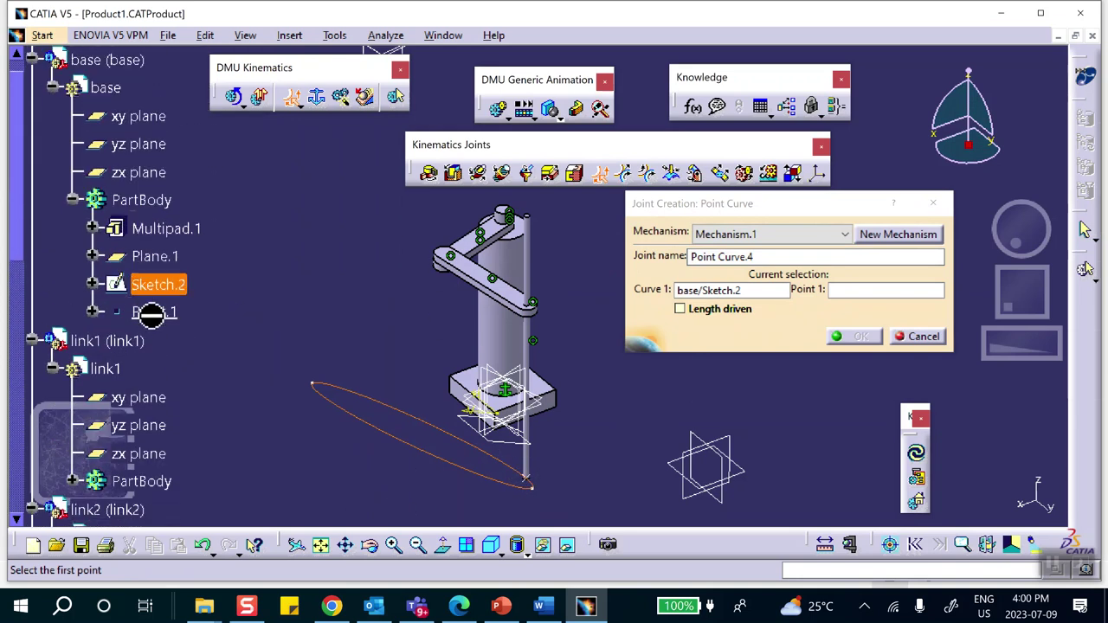
left_click(870, 289)
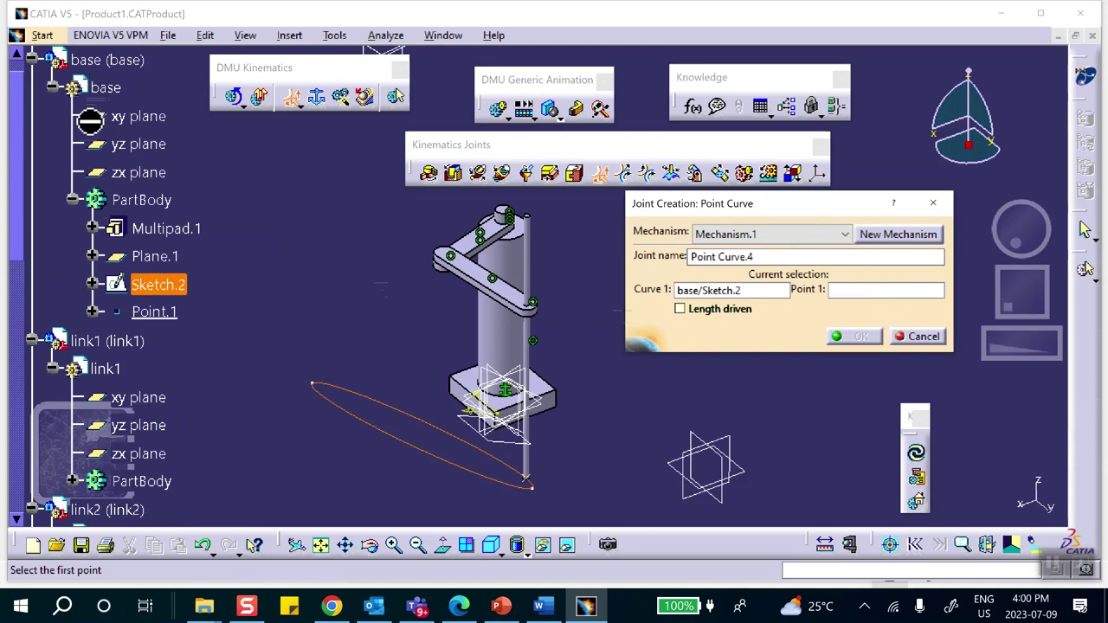
scroll(117, 164, "down", 10)
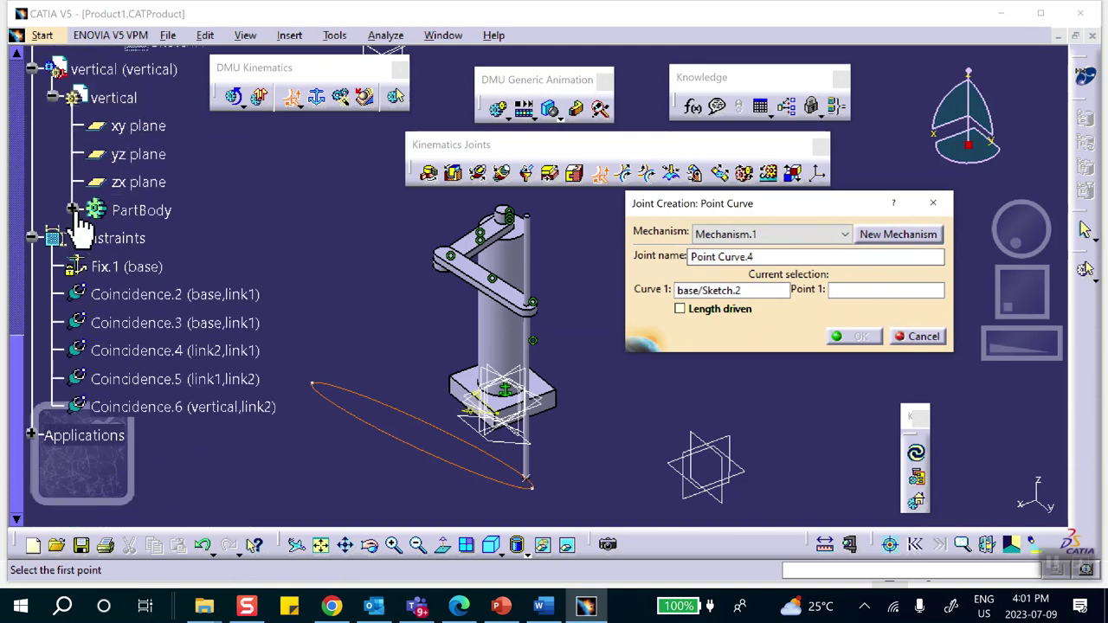
left_click(73, 210)
left_click(168, 324)
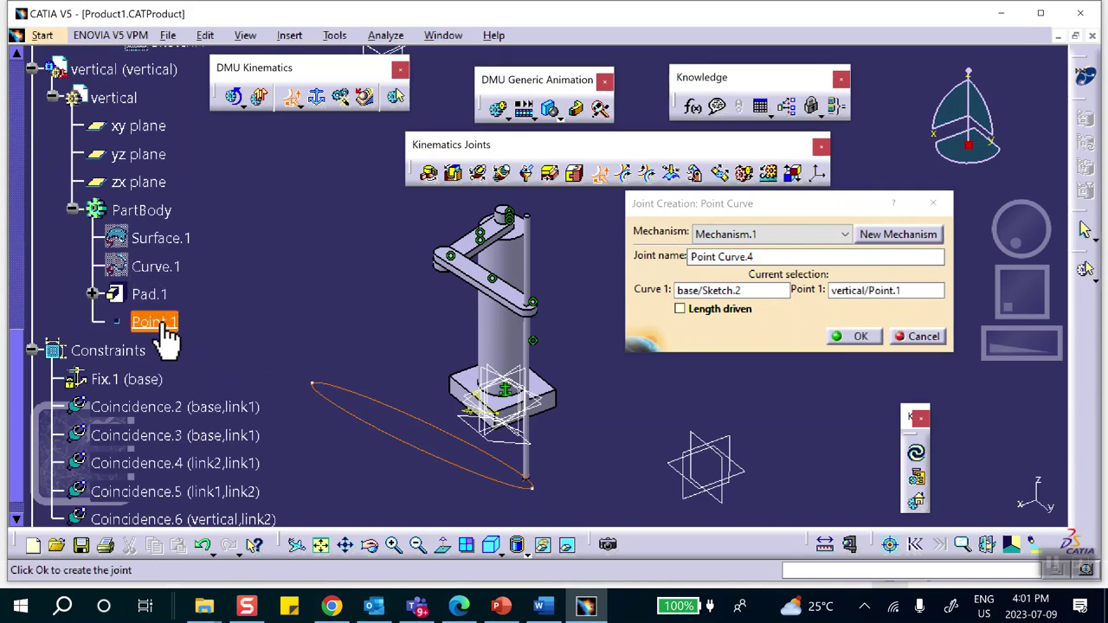
left_click(860, 337)
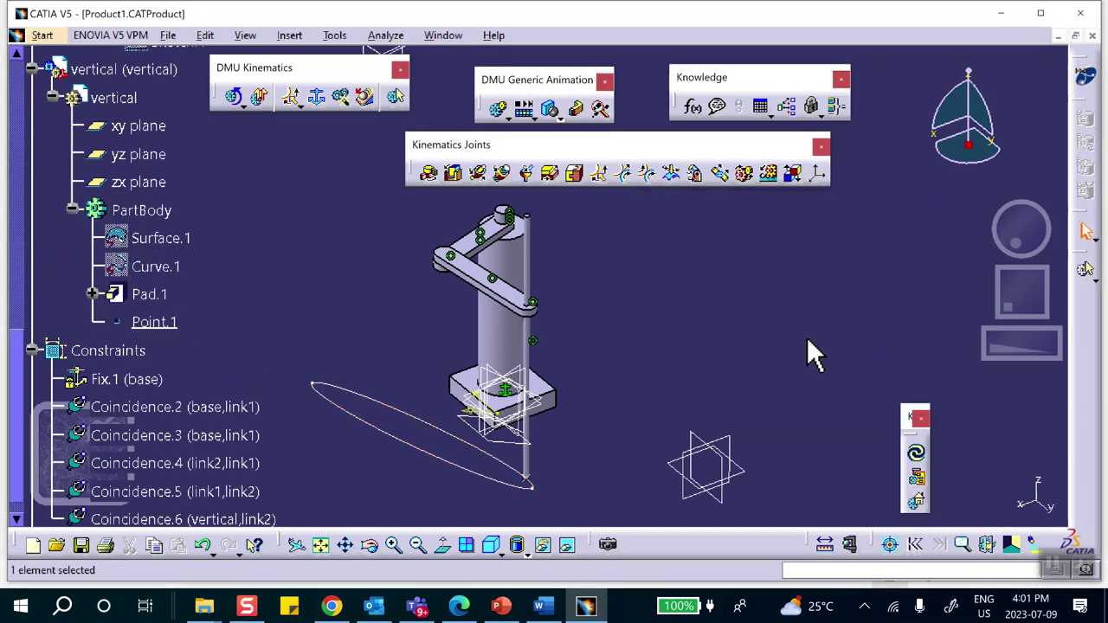
- Examine the joints and the degrees of freedom of Mechanism.1 in the specification tree
scroll(245, 285, "down", 5)
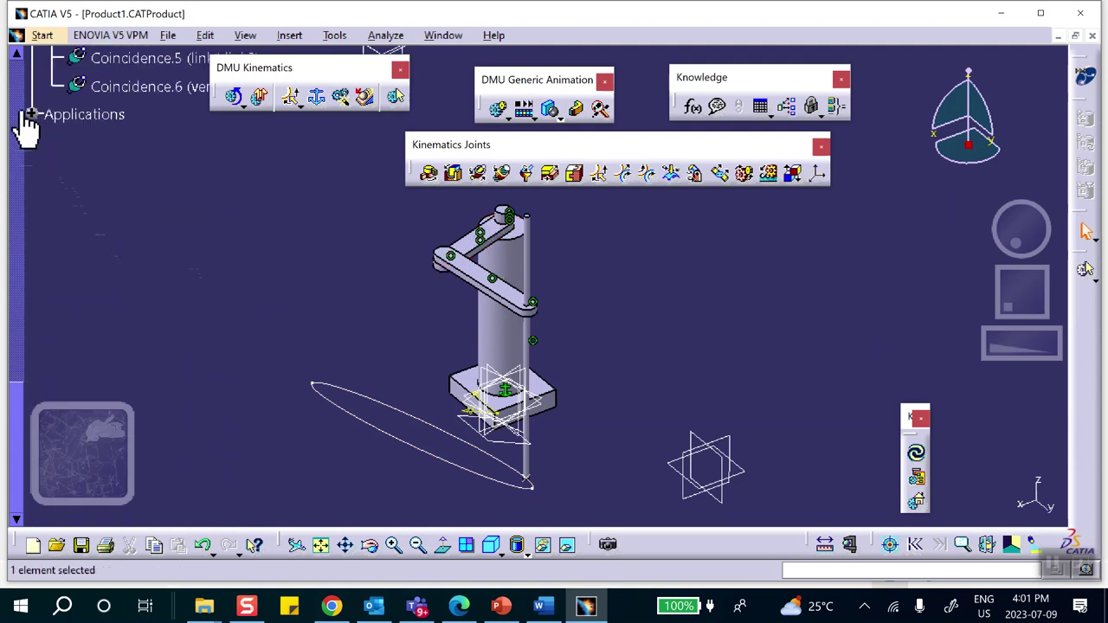
left_click(31, 115)
left_click(52, 142)
left_click(73, 171)
left_click(90, 197)
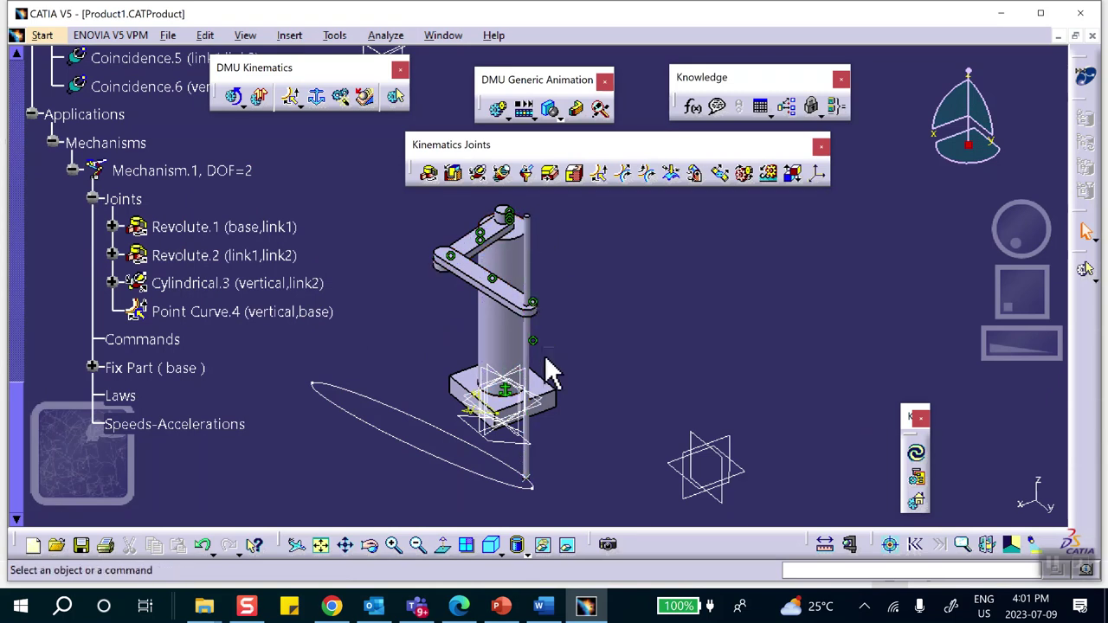
left_click(183, 176)
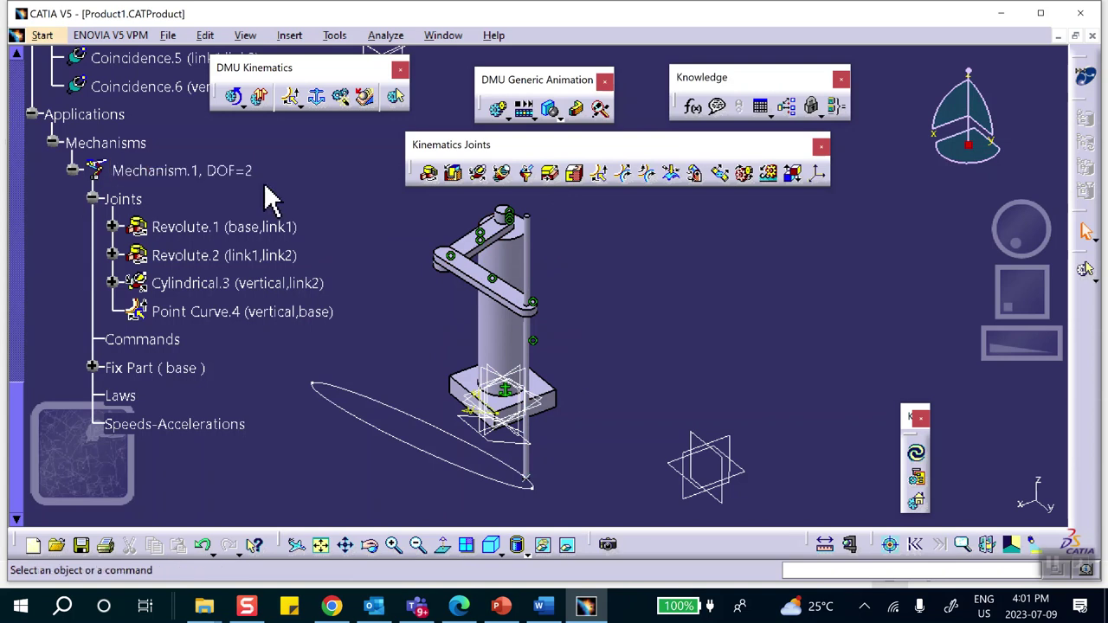
scroll(268, 199, "down", 3)
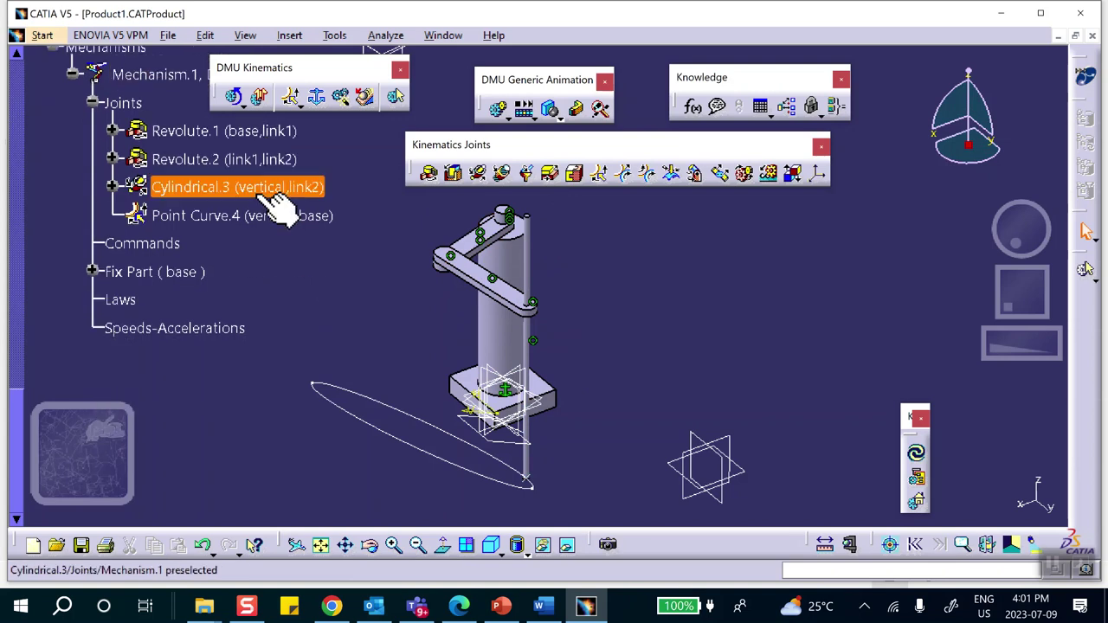
scroll(160, 203, "up", 3)
scroll(160, 203, "up", 2)
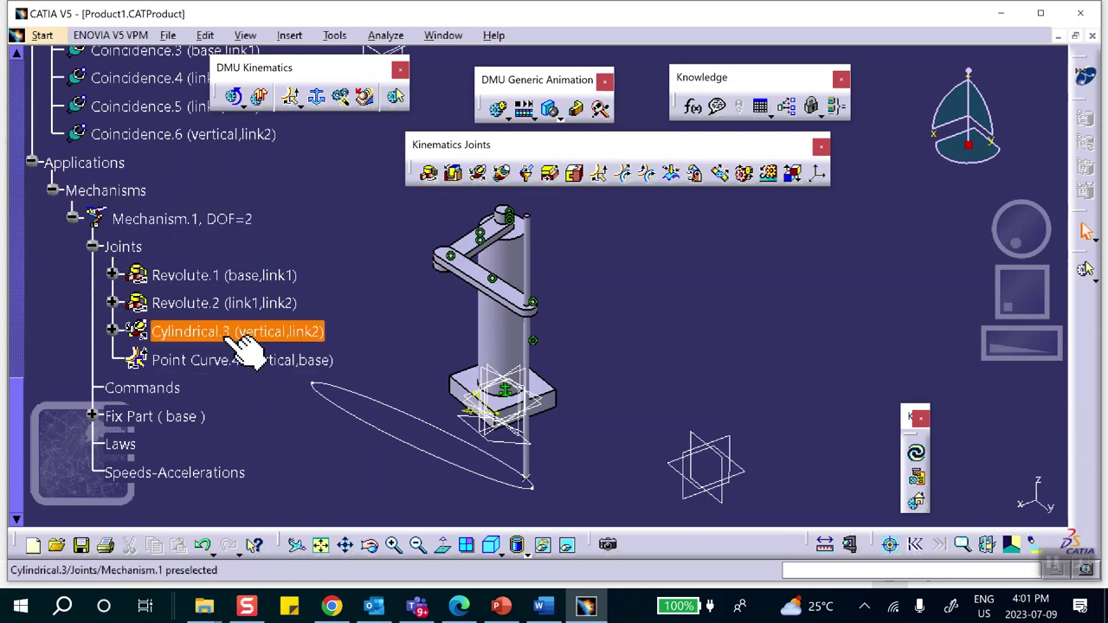
scroll(260, 286, "down", 3)
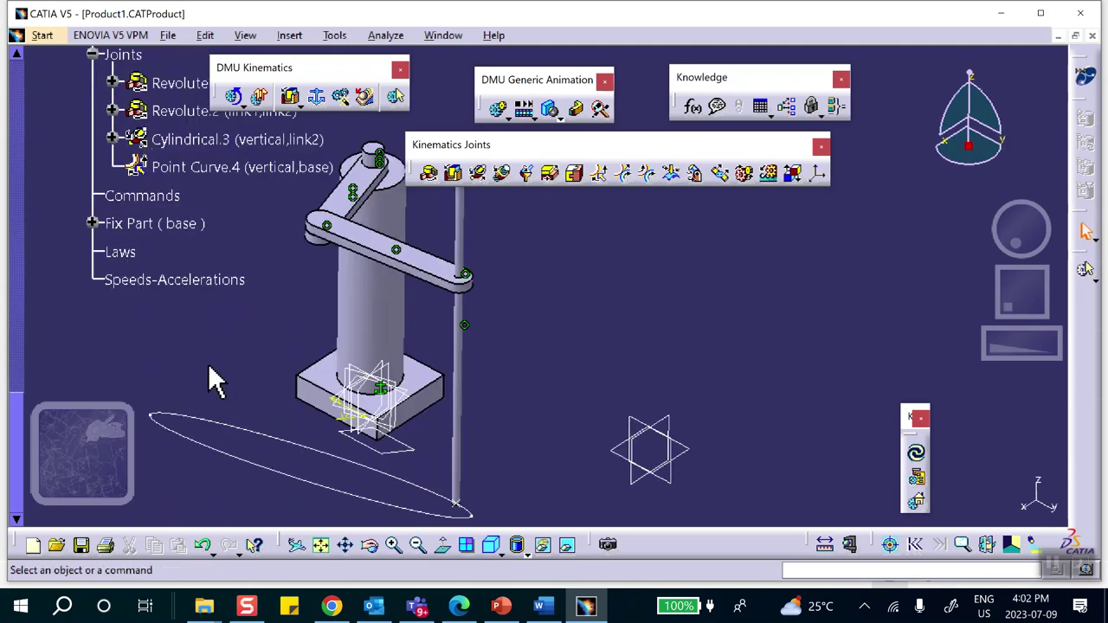
- Delete Mechanism.1 without deleting its children, so the assembly constraints are kept
scroll(215, 380, "up", 3)
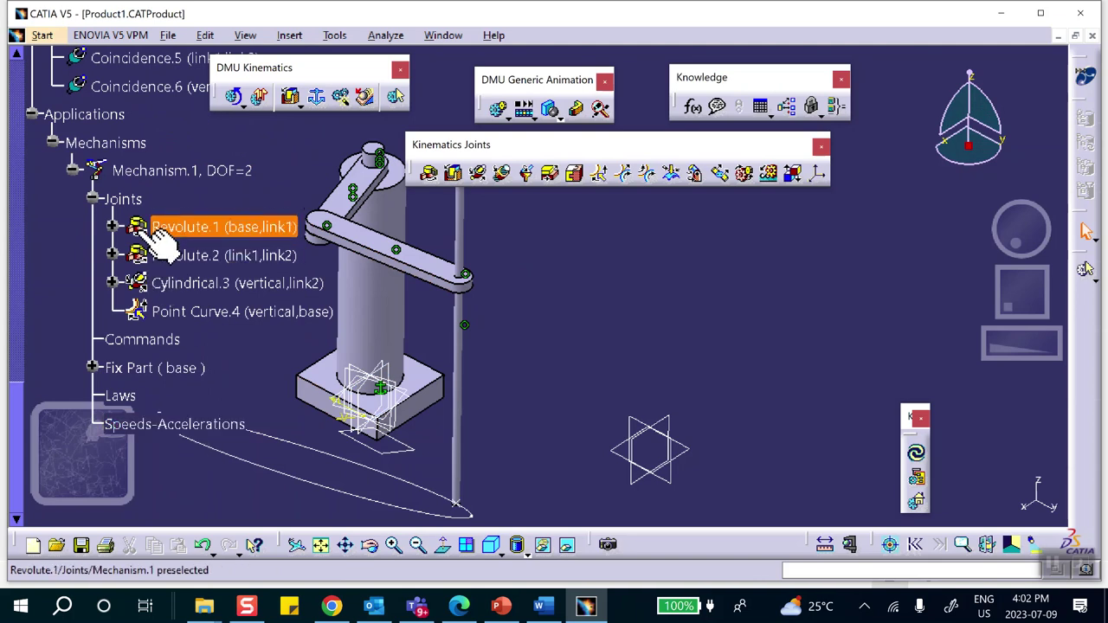
right_click(154, 175)
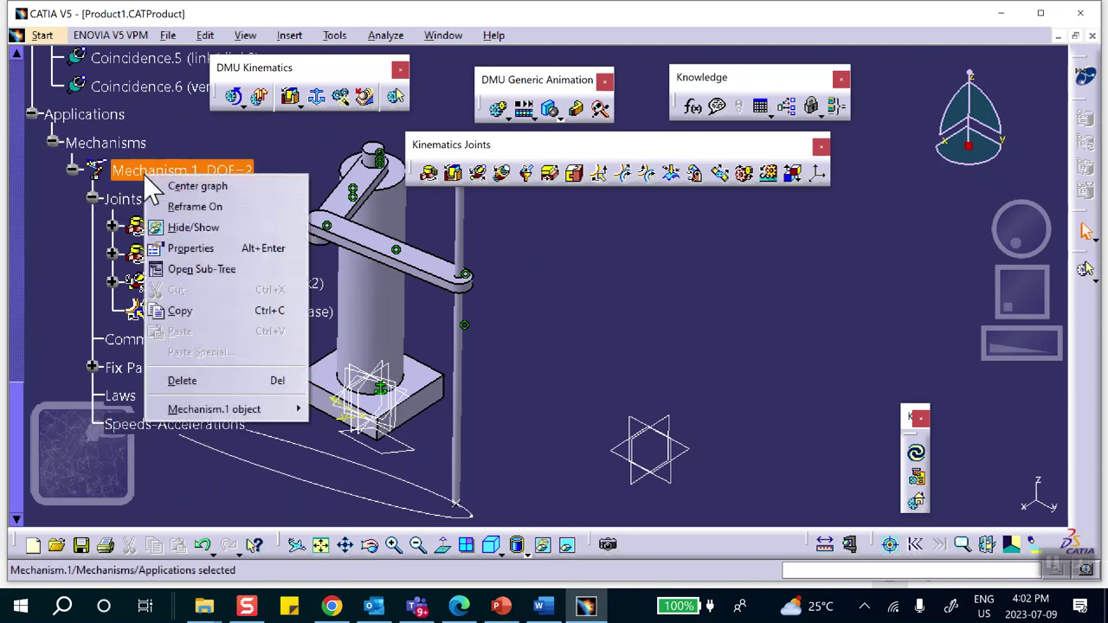
left_click(182, 380)
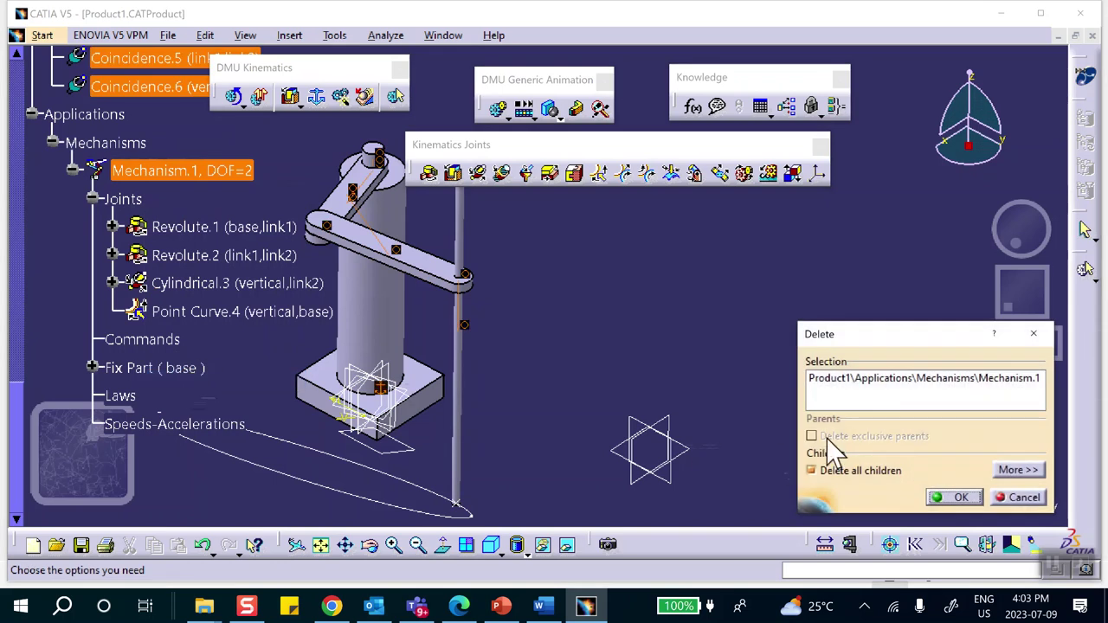
left_click(811, 472)
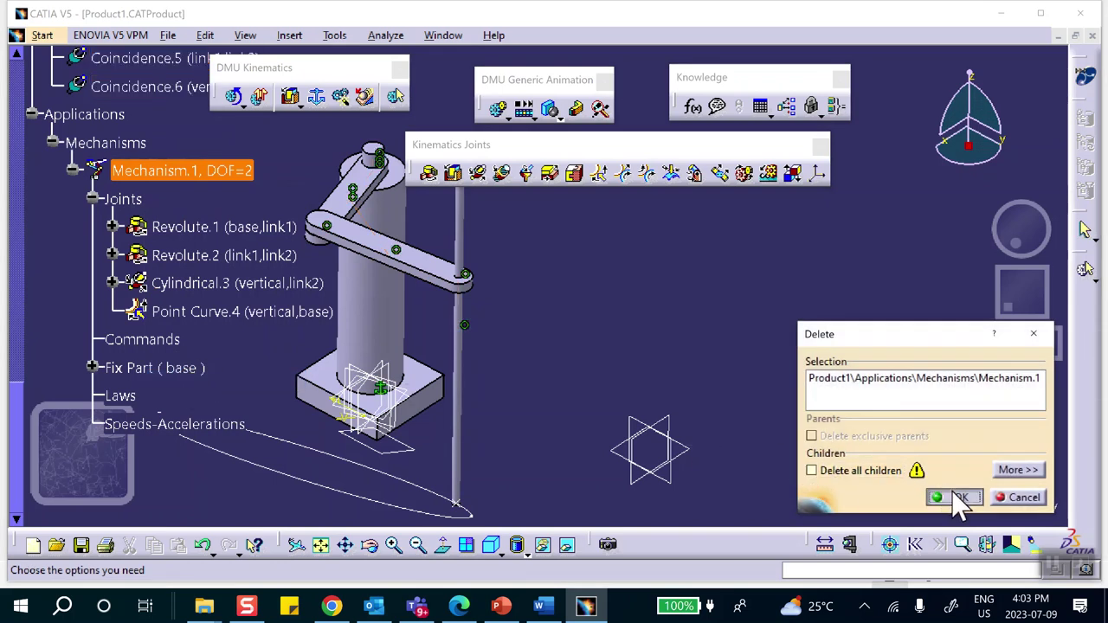
left_click(956, 498)
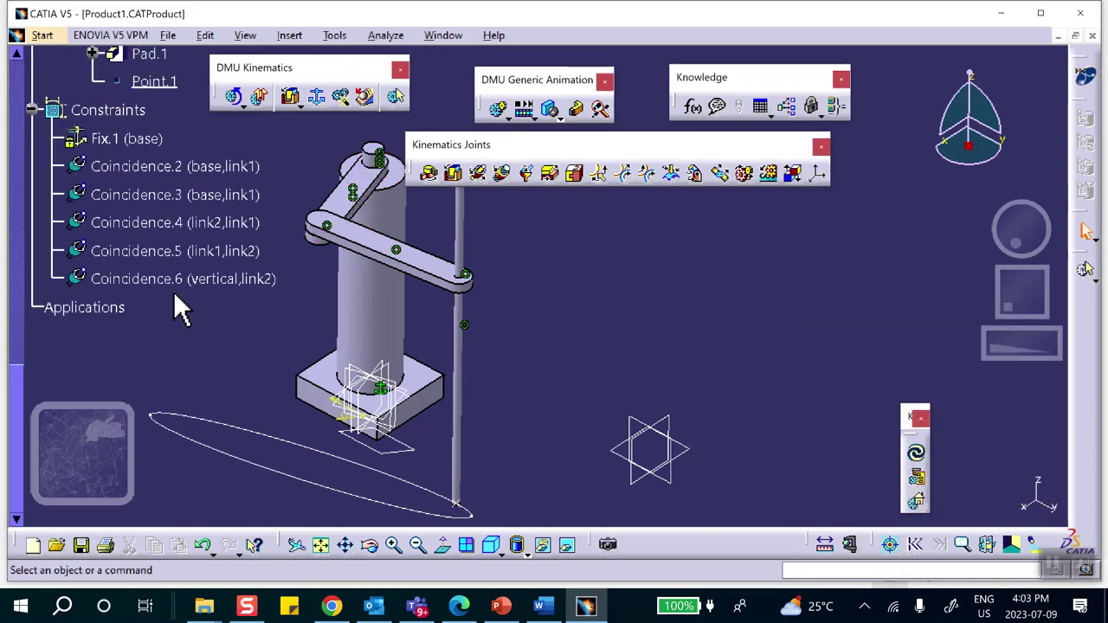
- Switch the robotic arm product to the Assembly Design workbench
left_click(97, 276)
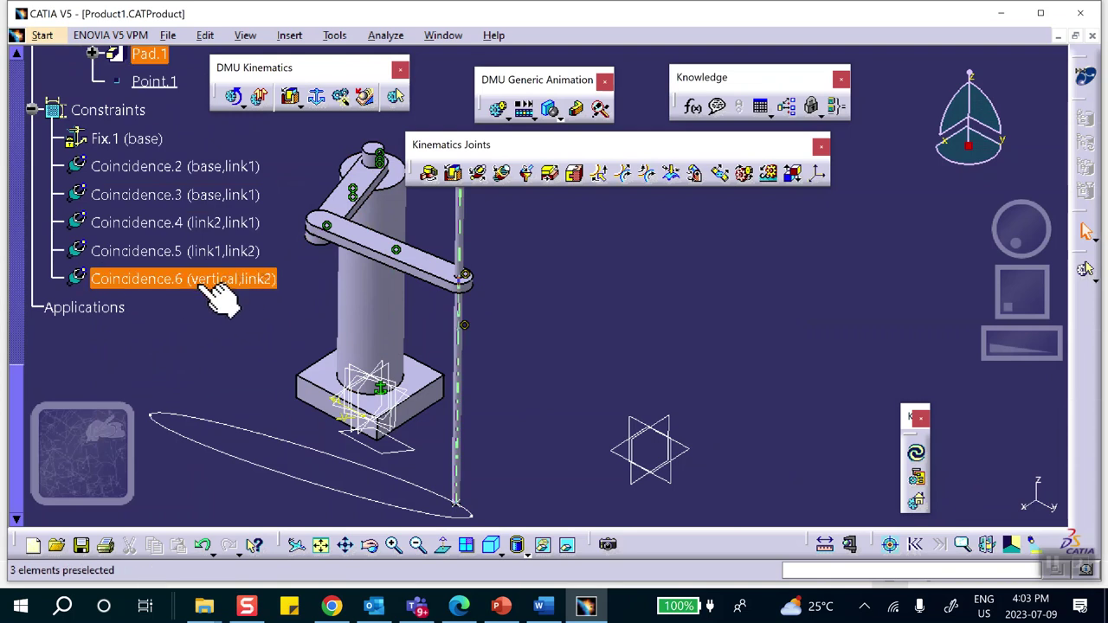
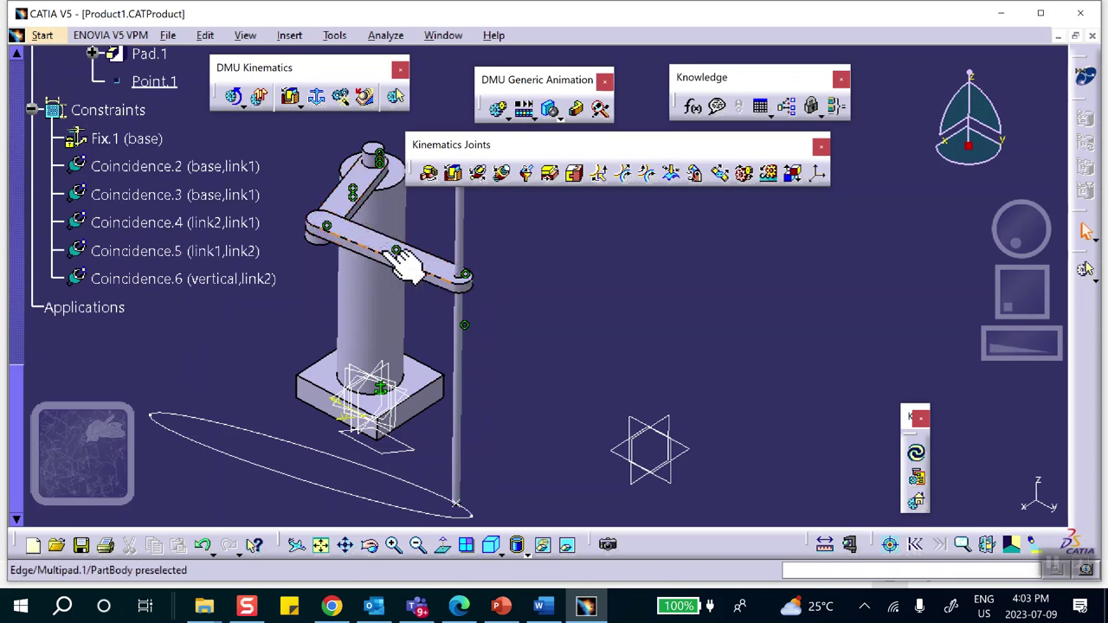
left_click(1084, 76)
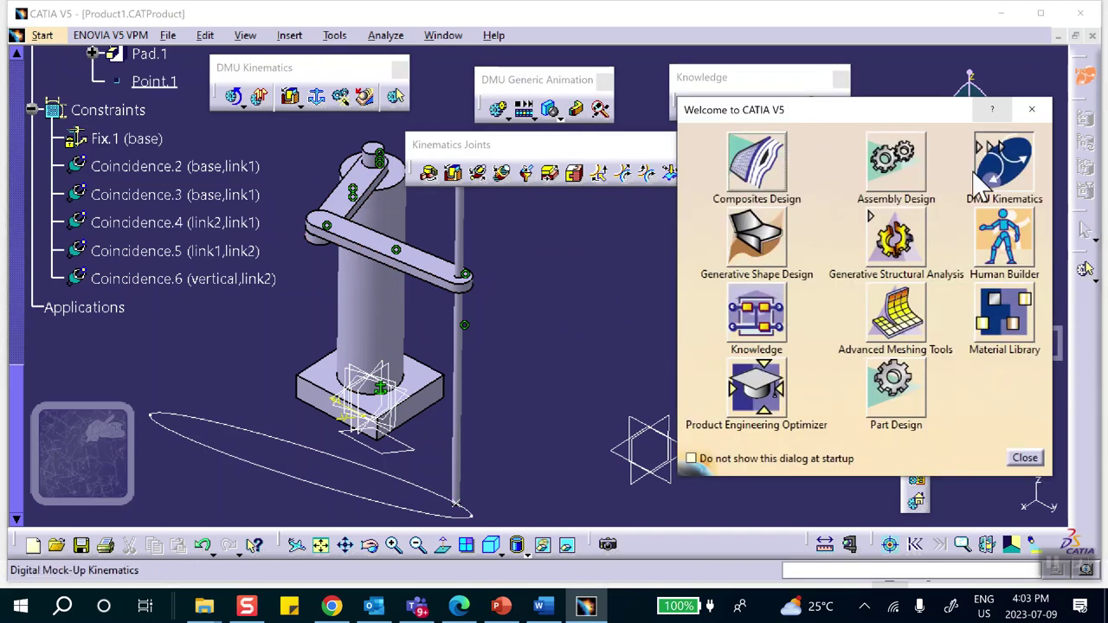
left_click(895, 160)
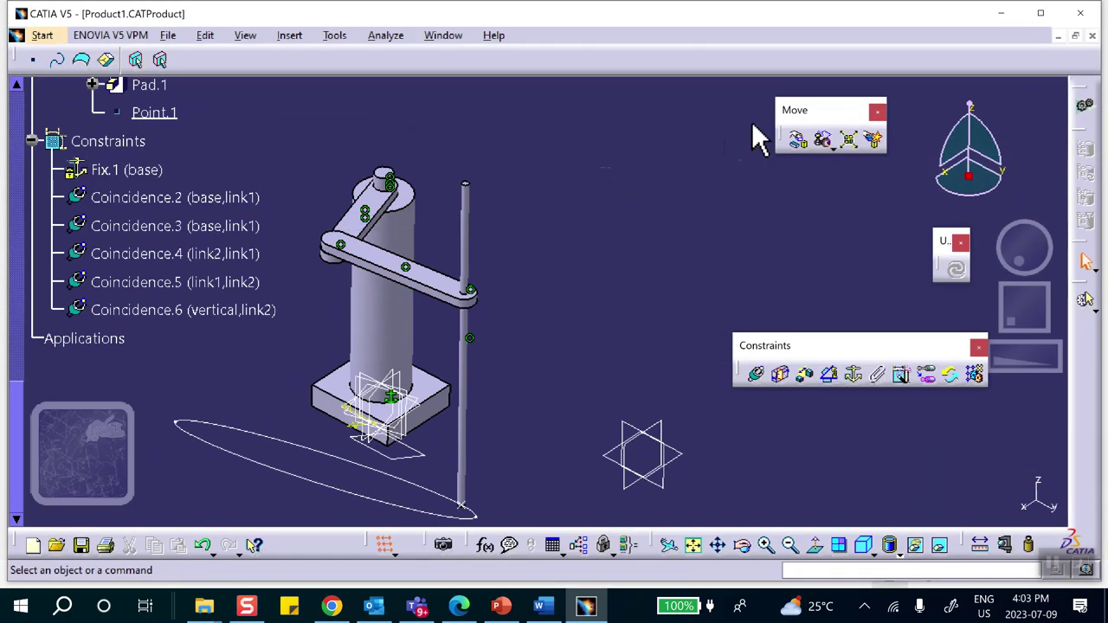
- Add an angle constraint between the yz planes of the vertical rod and link2, accepting the proposed angle and disabling the assistant prompt
left_click(828, 374)
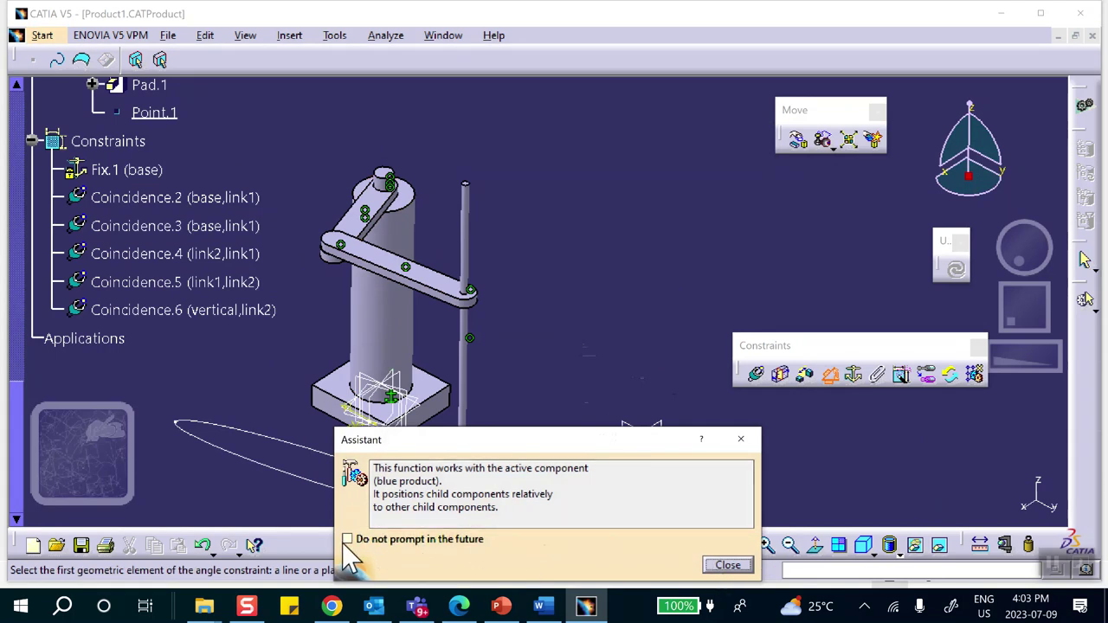
left_click(347, 539)
left_click(725, 565)
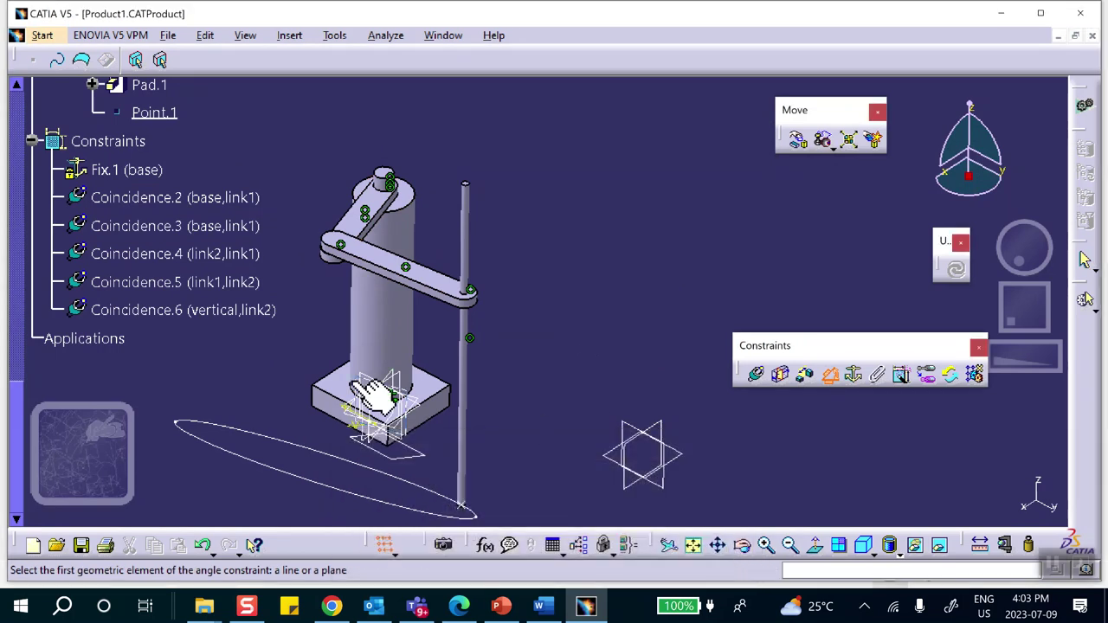
scroll(177, 303, "up", 3)
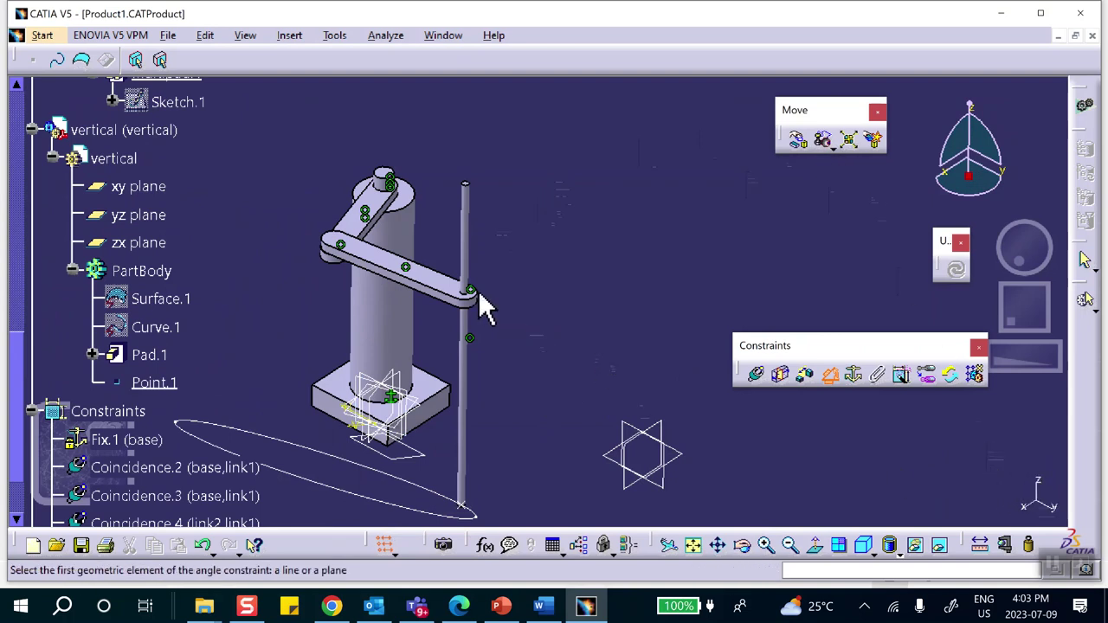
left_click(140, 215)
scroll(205, 221, "up", 5)
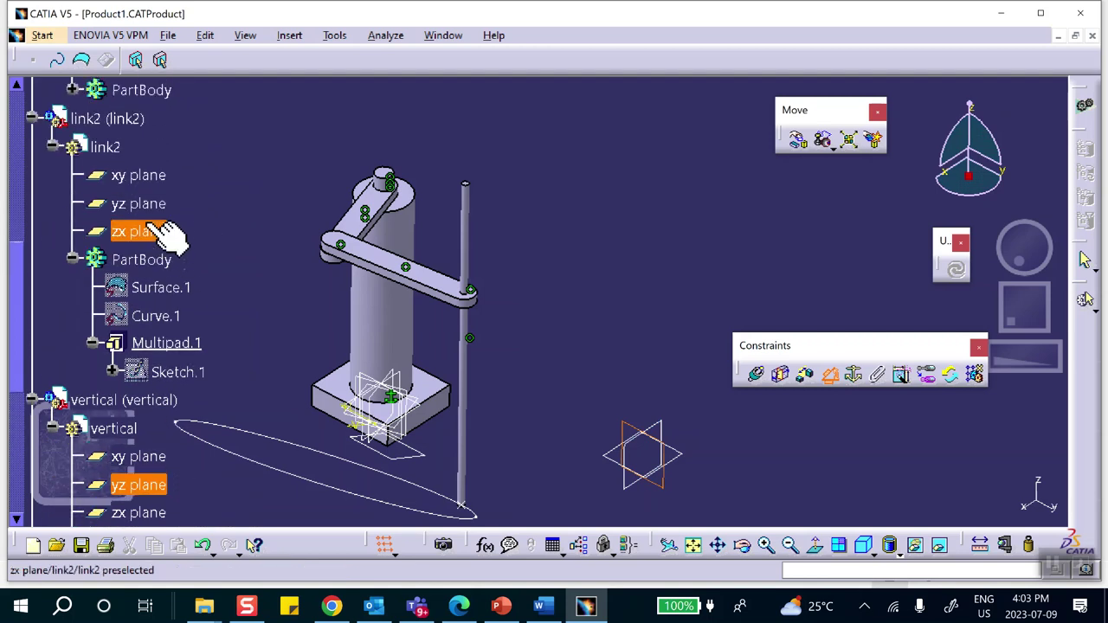
left_click(132, 203)
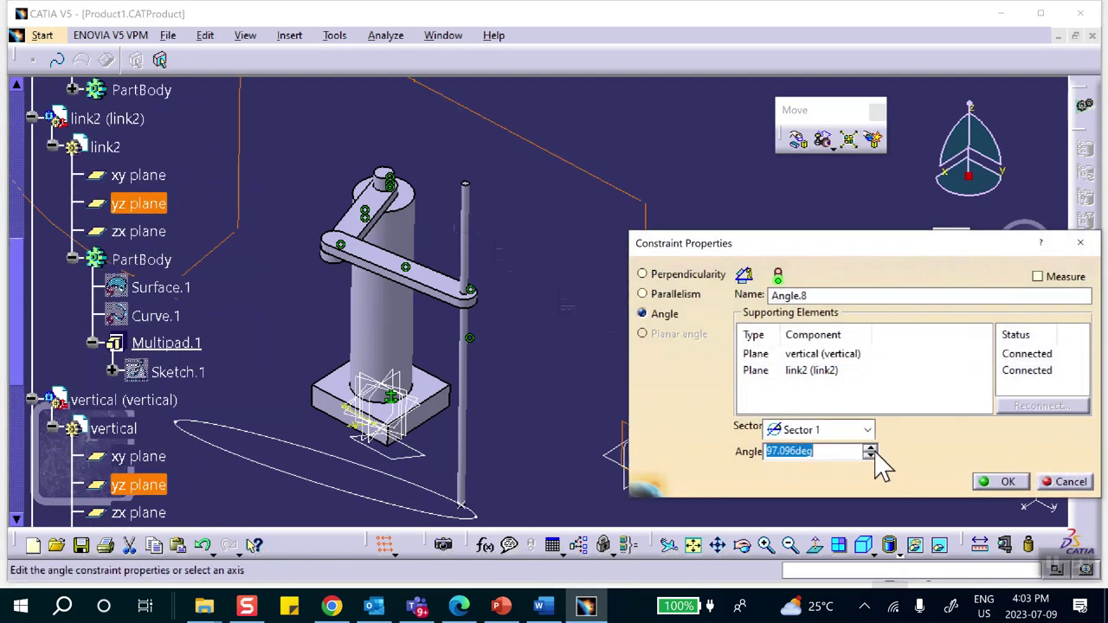
left_click(1002, 485)
- Collapse the vertical, link2, link1 and base components in the specification tree
middle_click_drag(504, 245, 363, 251)
scroll(185, 254, "down", 5)
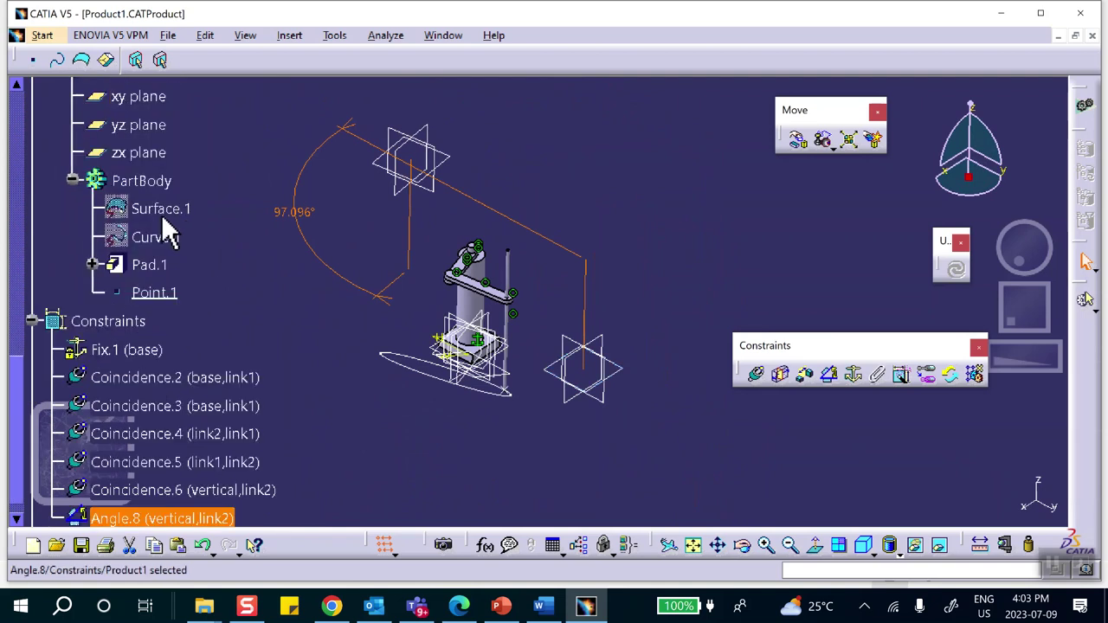
scroll(167, 234, "up", 3)
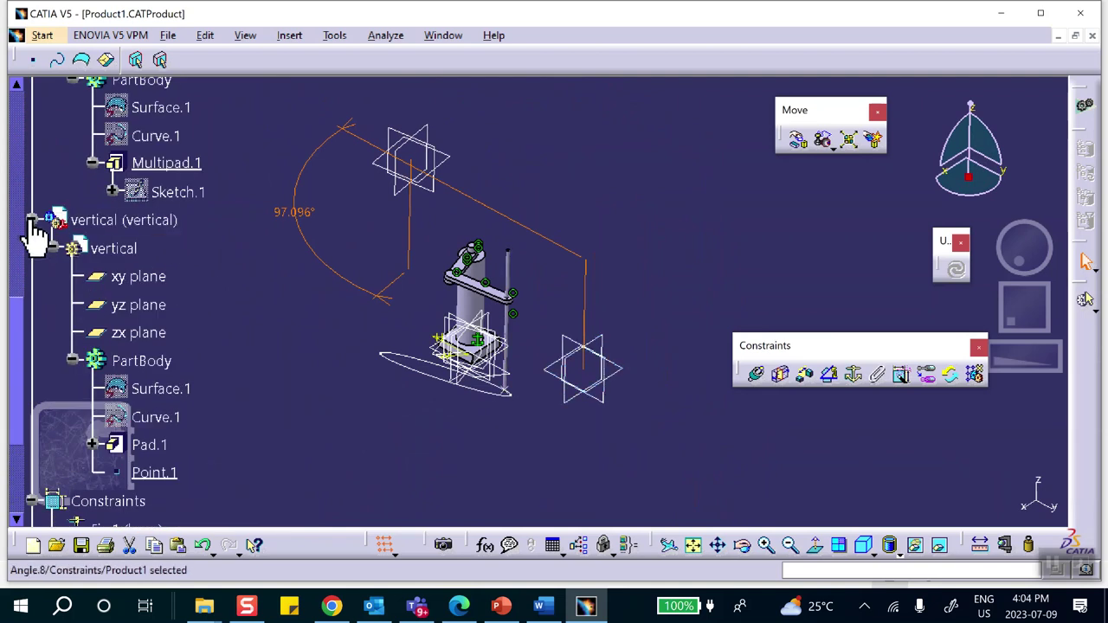
left_click(31, 219)
scroll(35, 216, "up", 3)
left_click(31, 117)
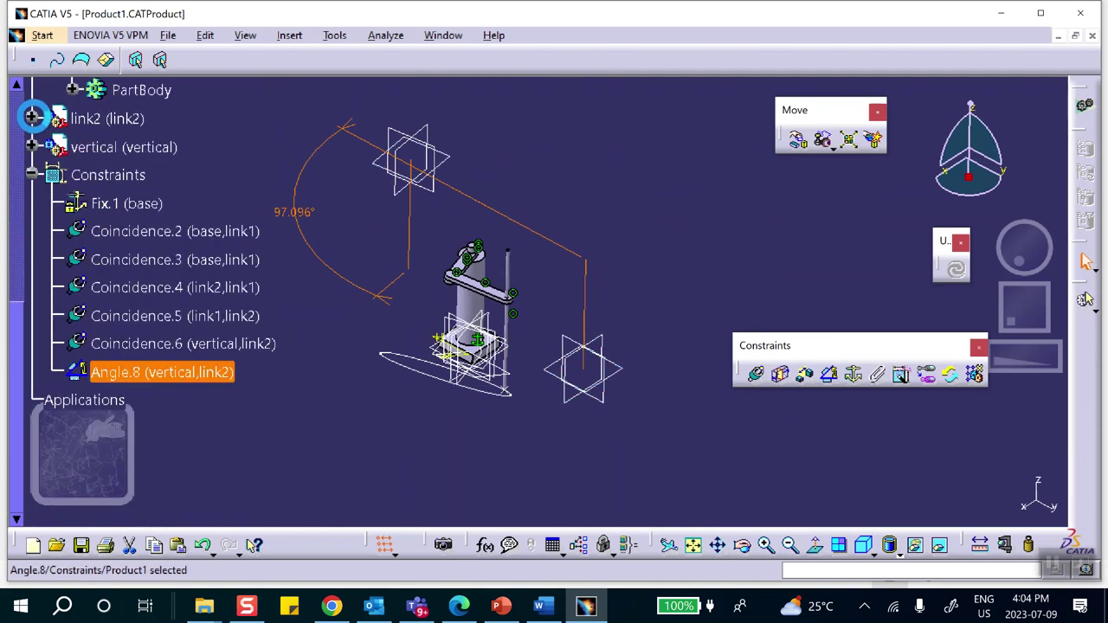
scroll(191, 156, "up", 3)
left_click(31, 128)
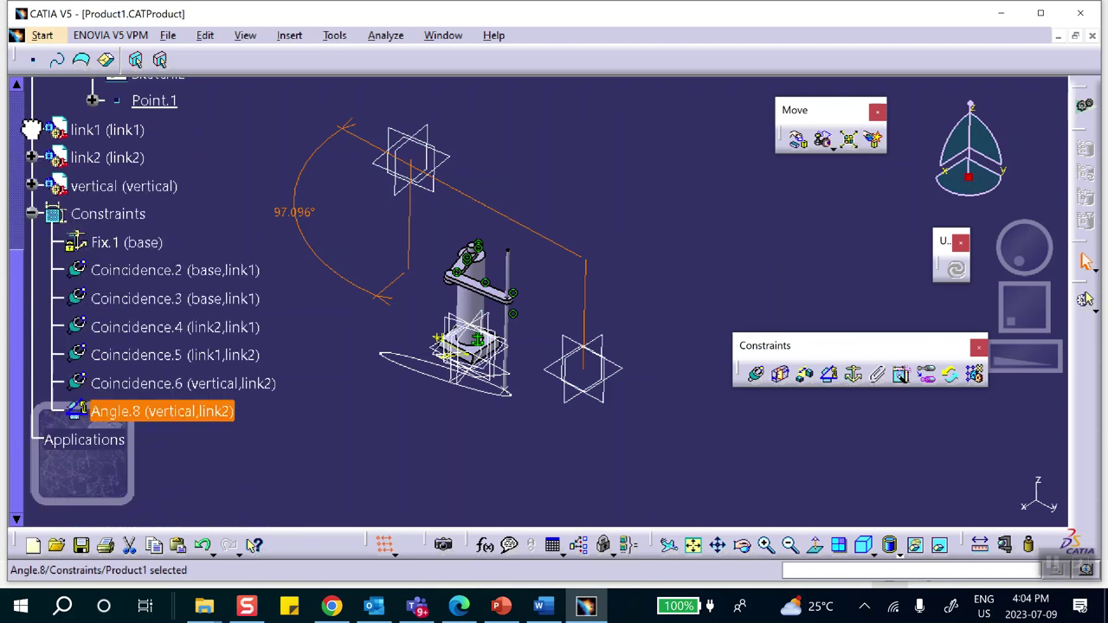
scroll(147, 181, "up", 3)
scroll(39, 168, "up", 3)
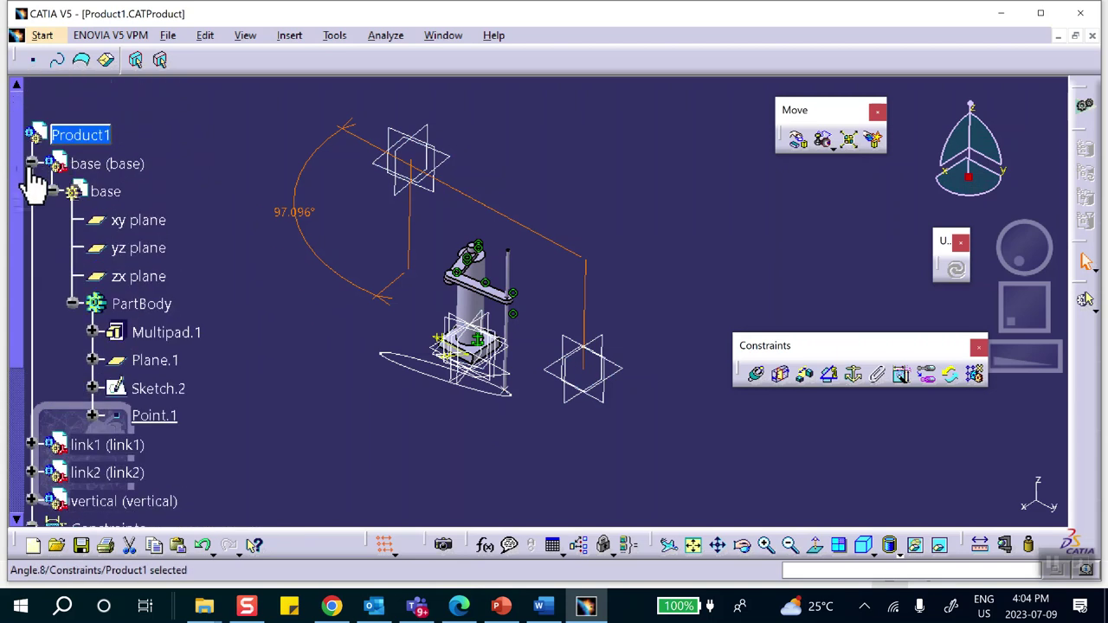
left_click(31, 163)
scroll(156, 173, "down", 3)
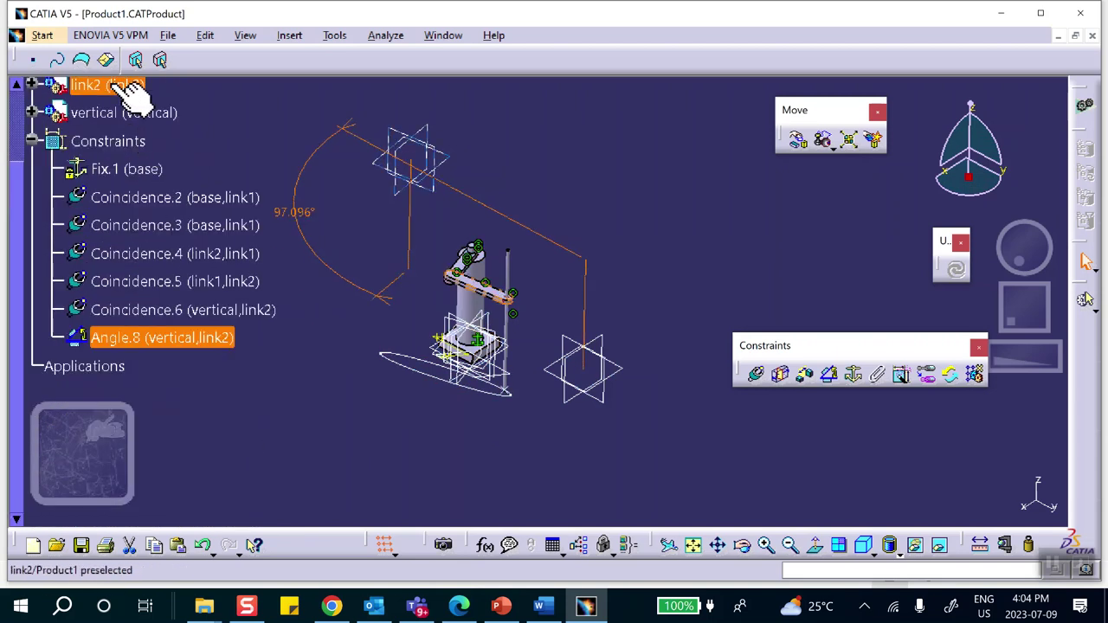
- Switch the constrained assembly back to the DMU Kinematics workbench
left_click(39, 35)
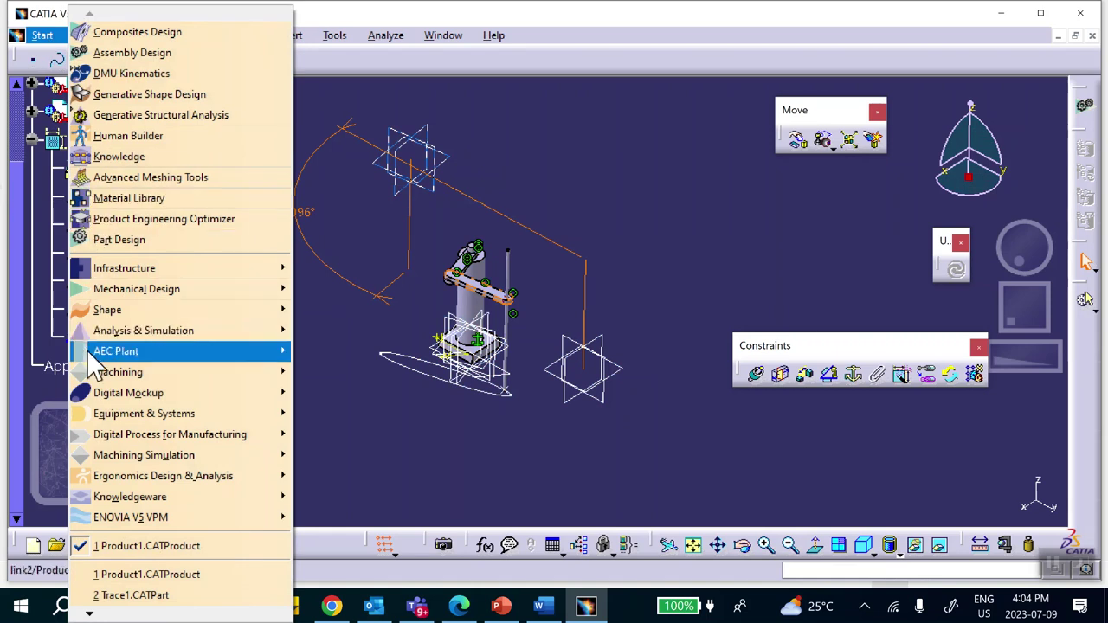
- Switch the robot arm product to the DMU Kinematics workbench
mouse_move(179, 401)
left_click(329, 458)
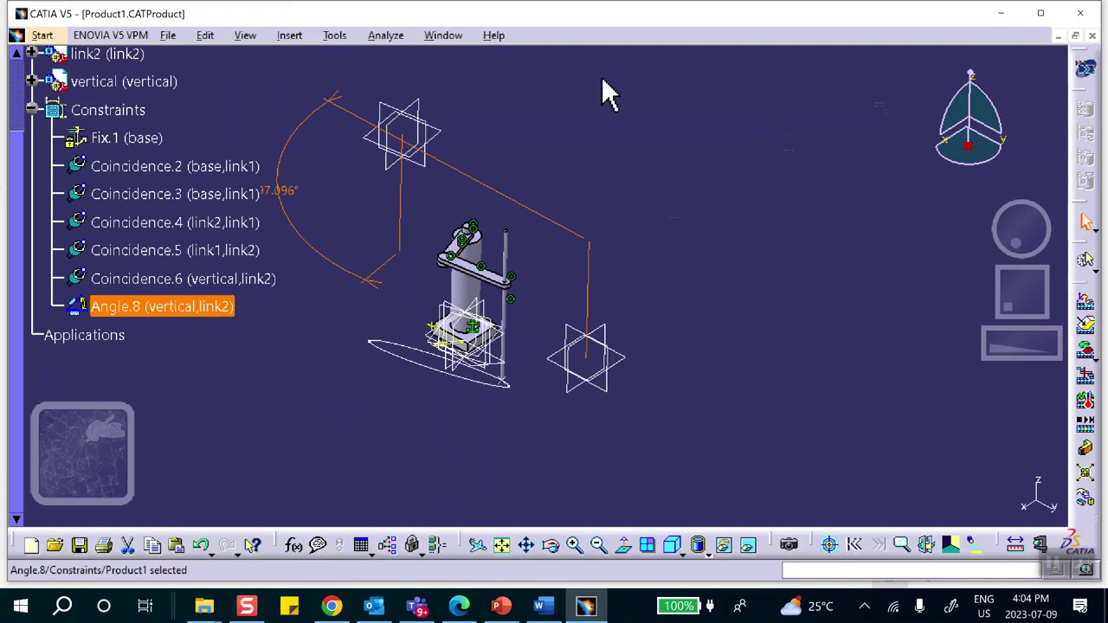
left_click(41, 35)
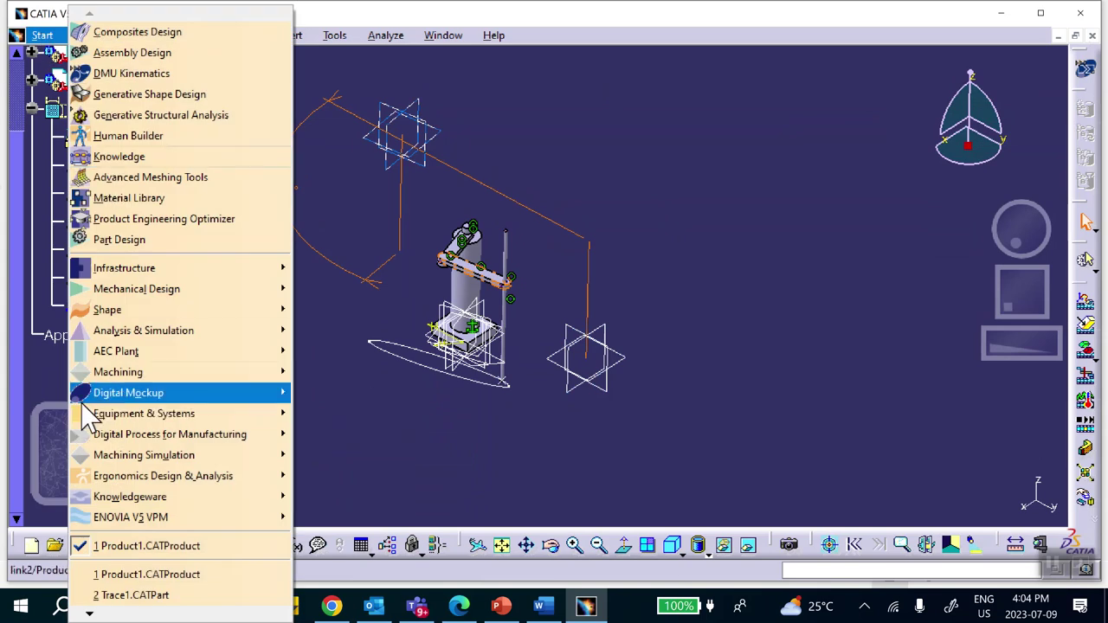
mouse_move(230, 396)
left_click(322, 433)
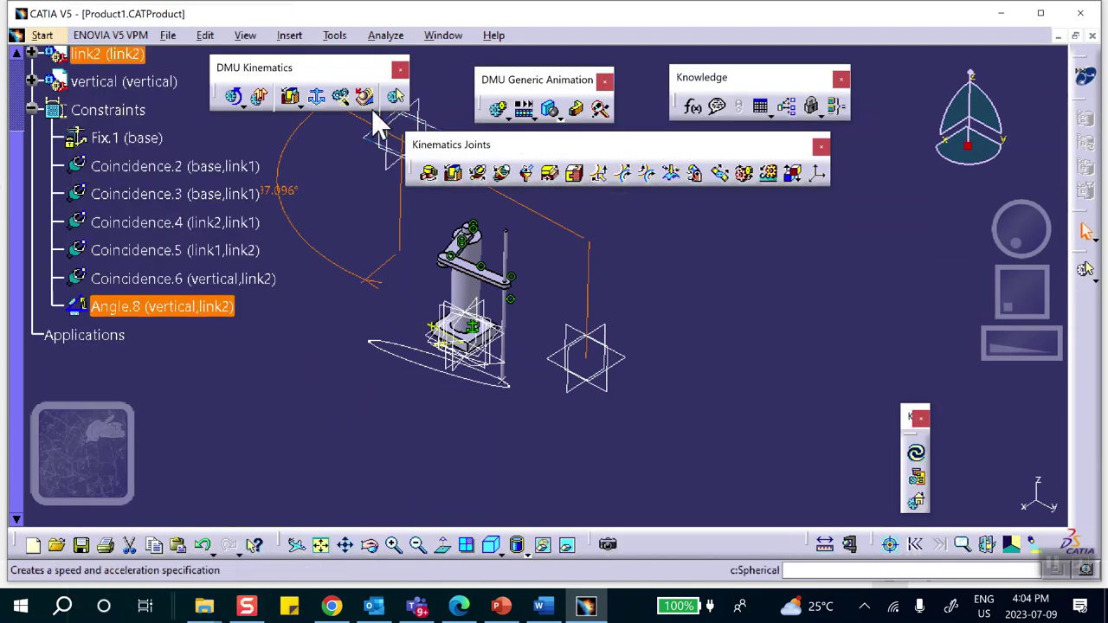
- Convert the assembly constraints automatically into joints of a new mechanism named Mechanism.1
left_click(341, 96)
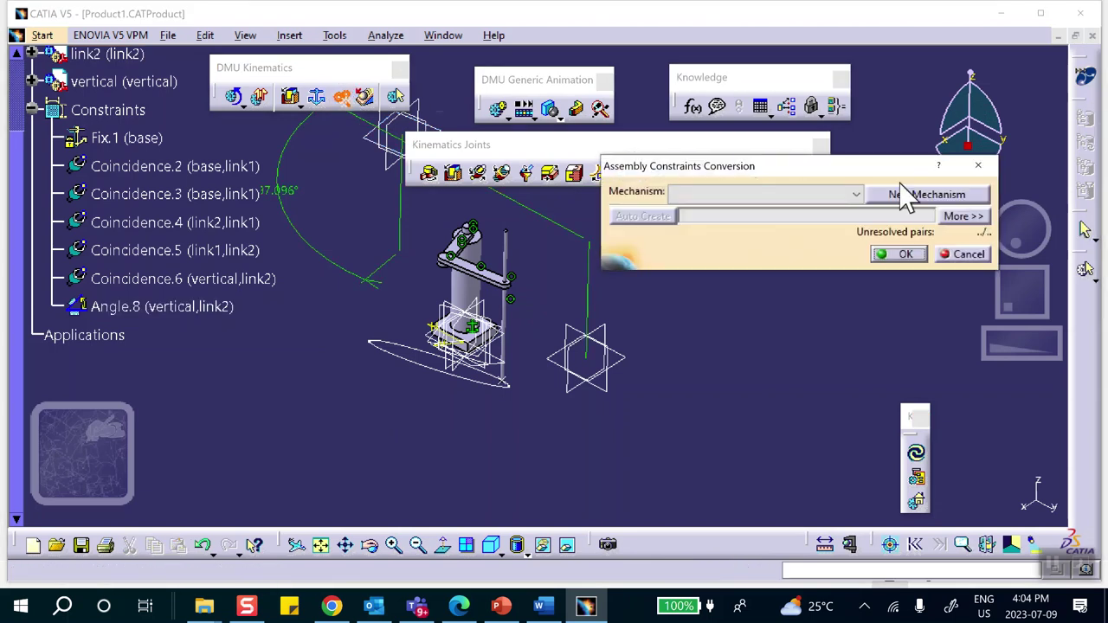
left_click(916, 196)
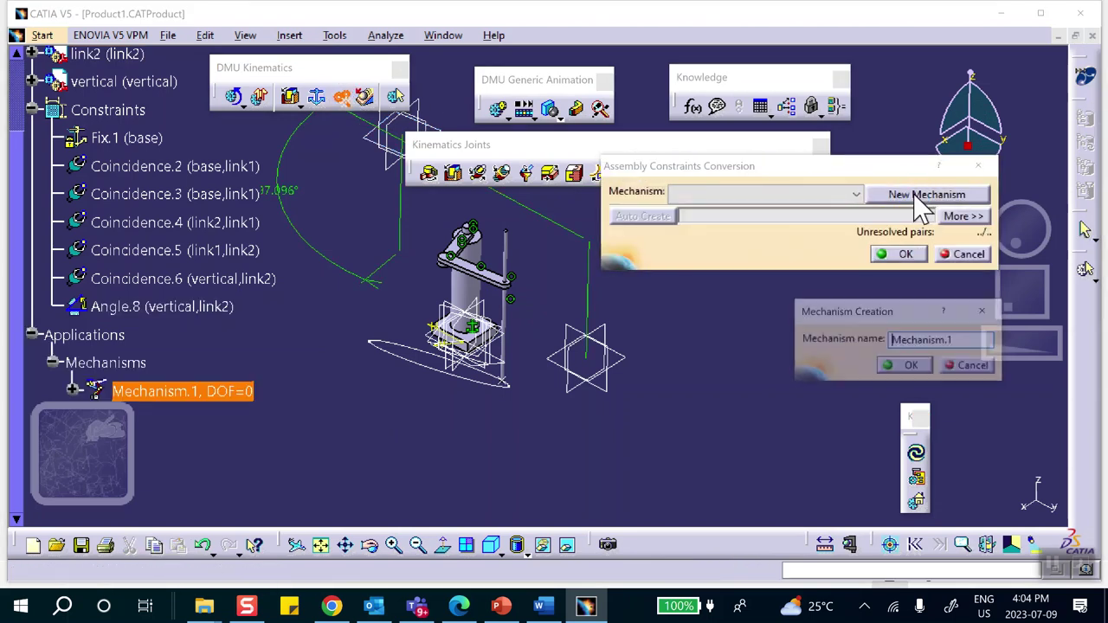
left_click(915, 366)
left_click(646, 215)
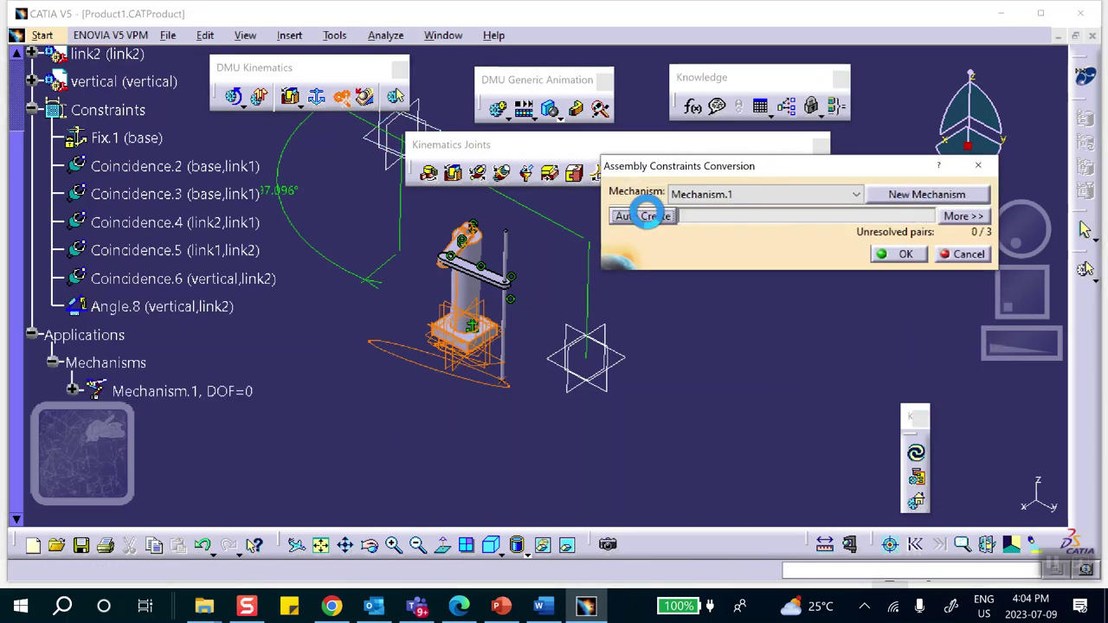
left_click(902, 254)
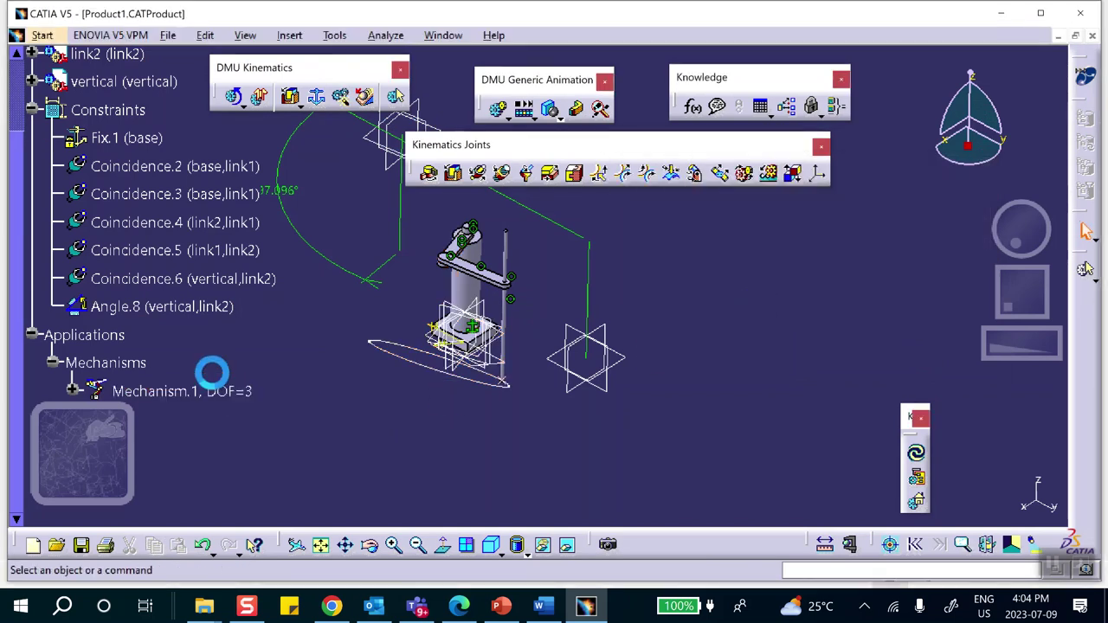
- Collapse the constraints and expand Mechanism.1 down to its joints in the specification tree
scroll(212, 362, "down", 1)
scroll(36, 86, "up", 1)
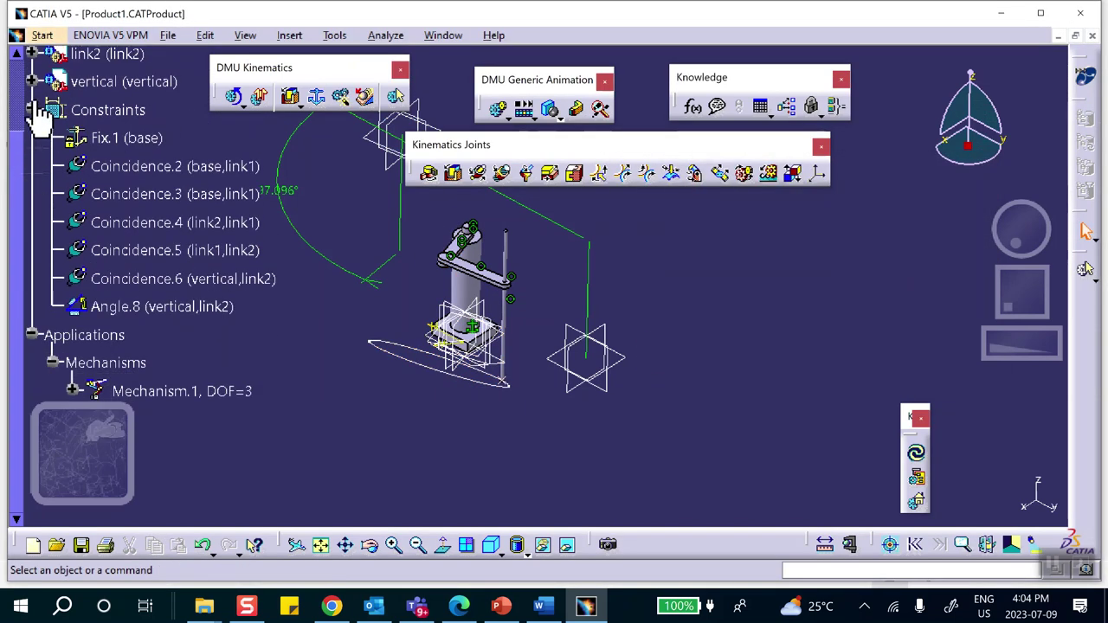
left_click(32, 110)
left_click(72, 146)
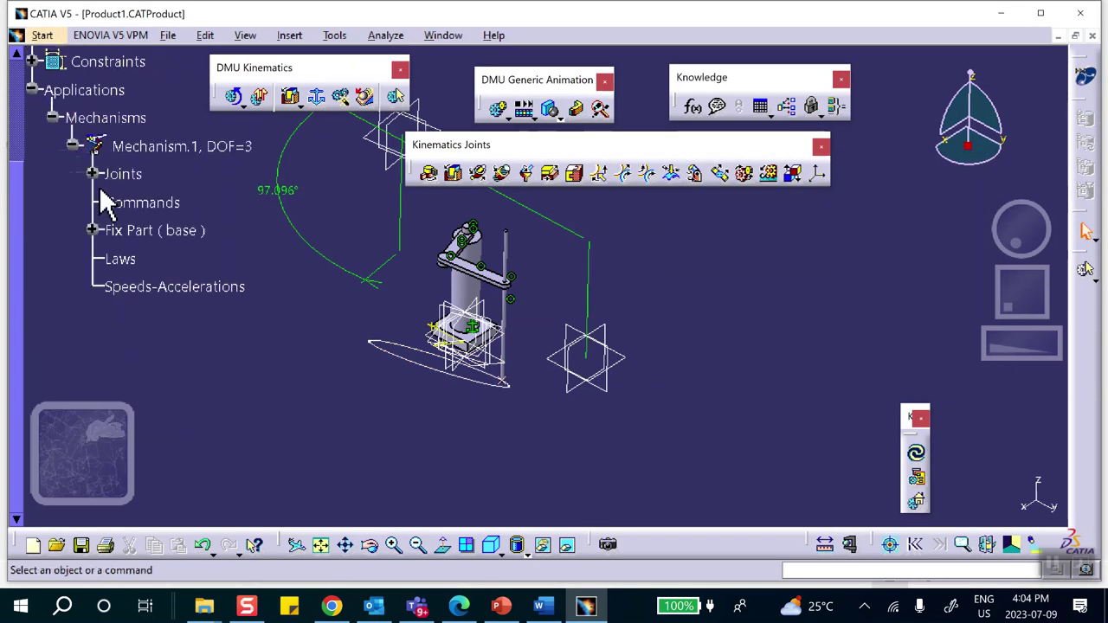
left_click(92, 174)
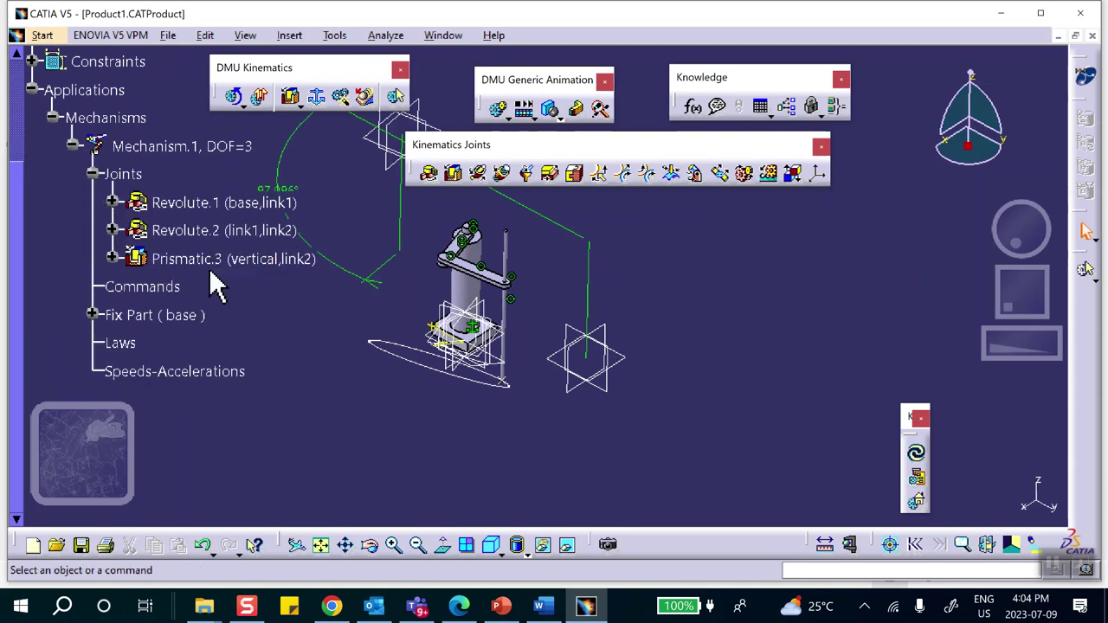
- Create a Point Curve joint in Mechanism.1 between the base's Sketch.2 curve and Point.1 of the vertical part
middle_click_drag(245, 313, 425, 201)
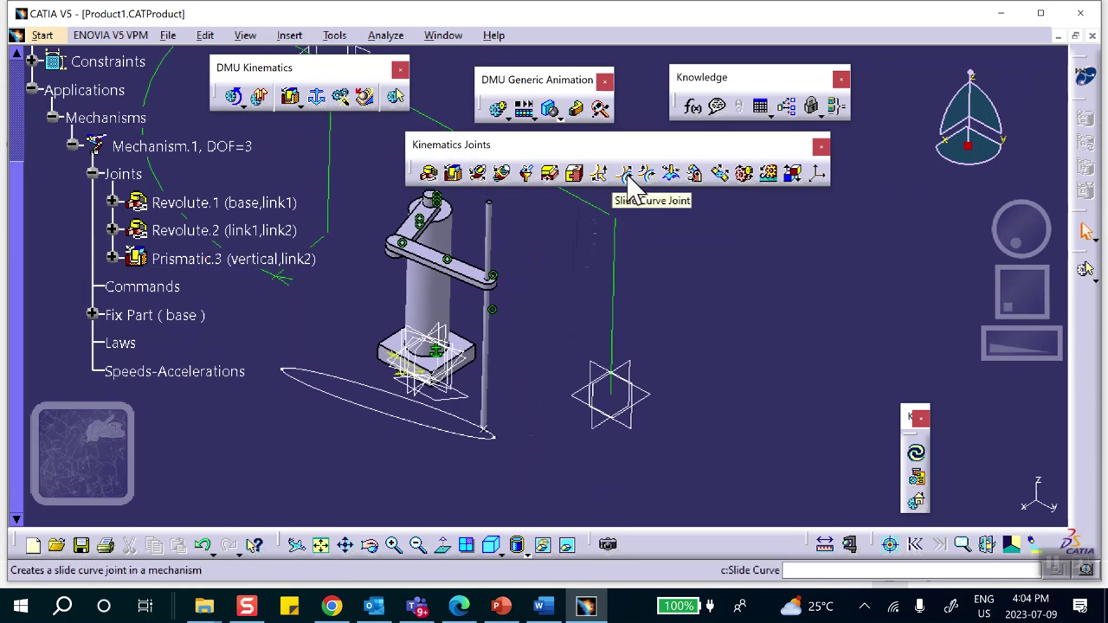
left_click(595, 175)
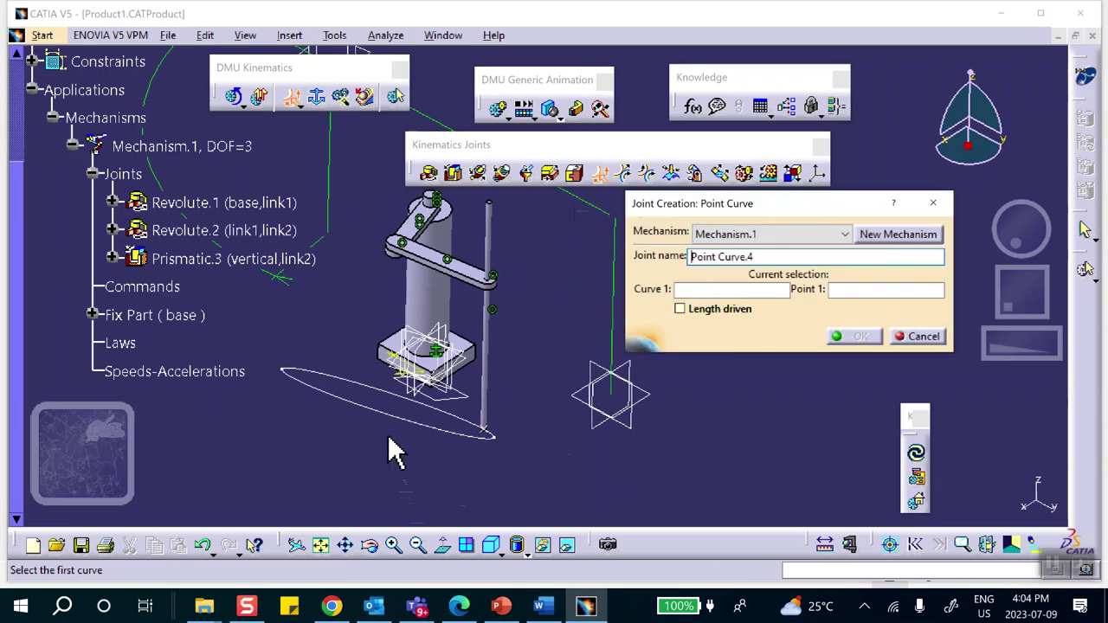
left_click(390, 411)
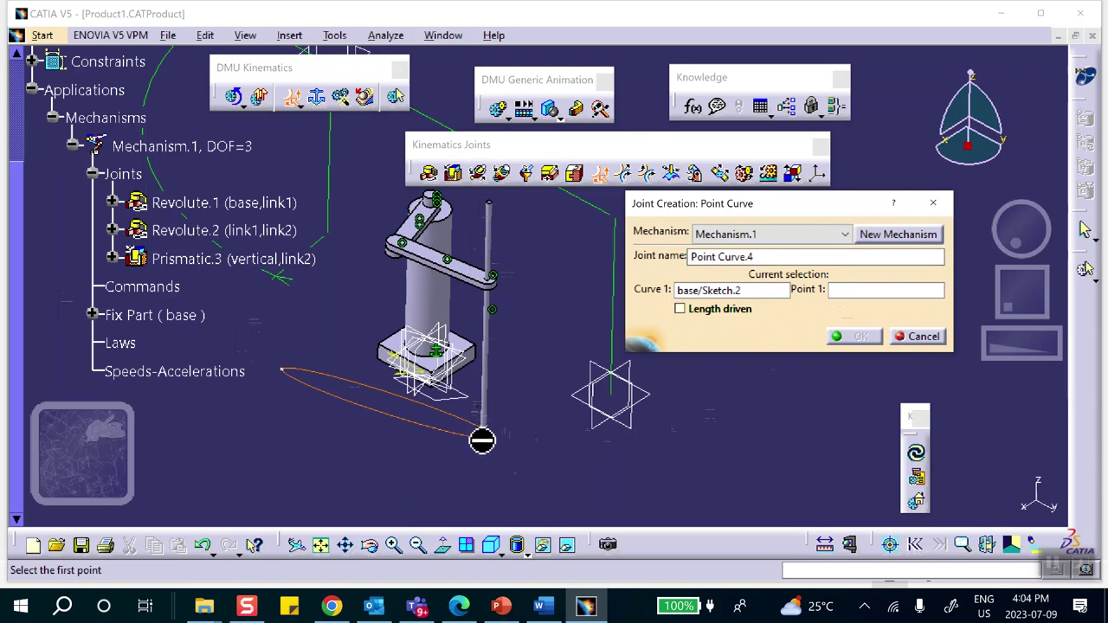
scroll(87, 320, "up", 5)
scroll(98, 312, "down", 2)
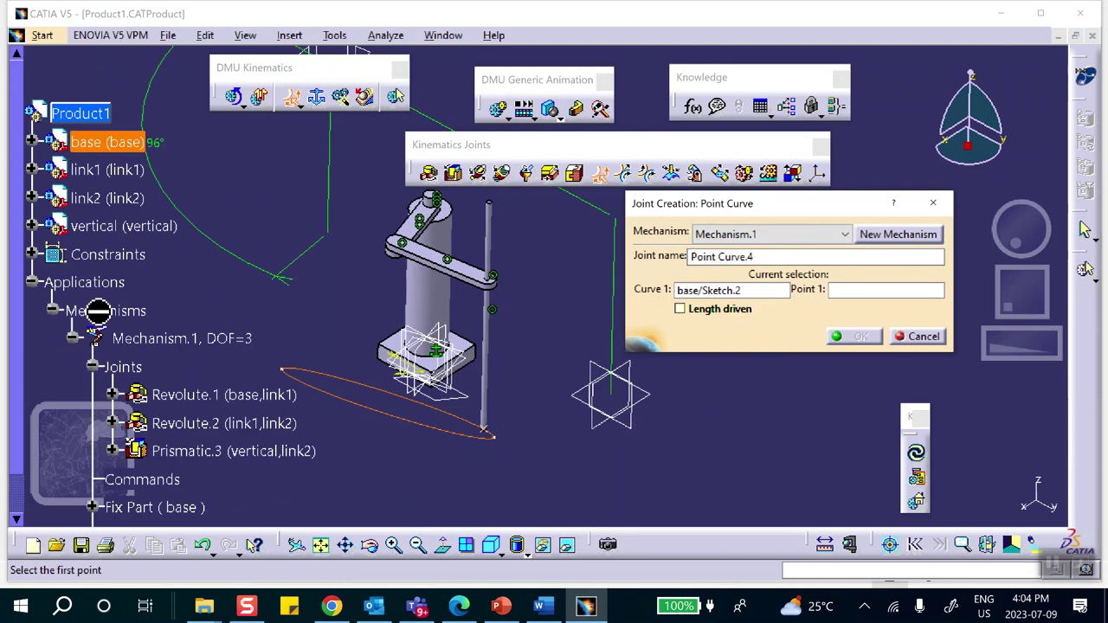
left_click(32, 226)
scroll(113, 311, "down", 6)
left_click(154, 334)
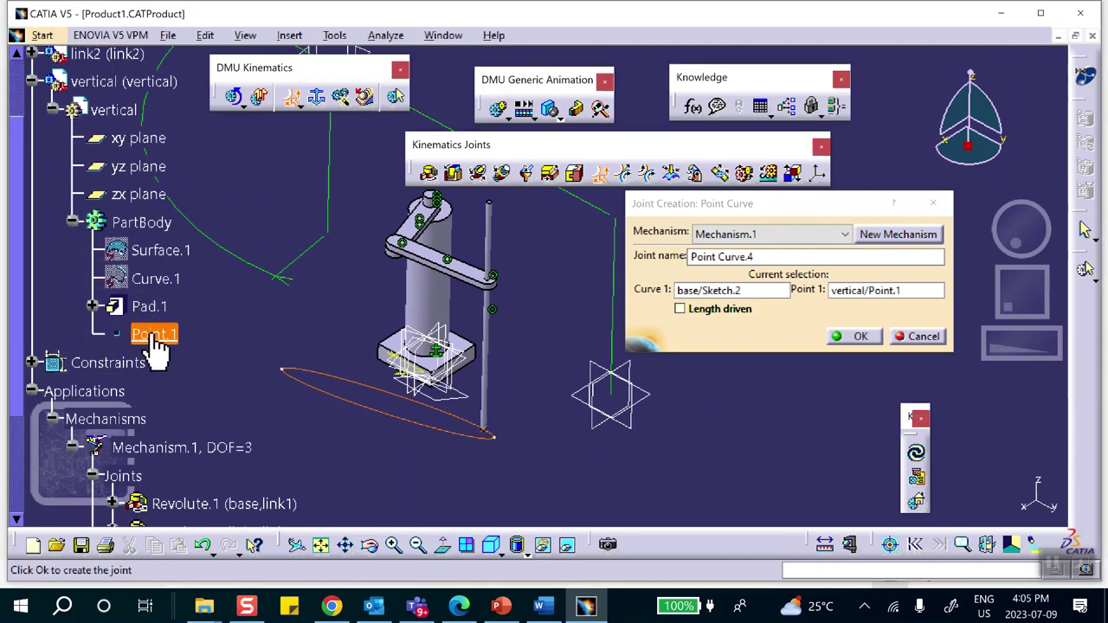
left_click(857, 338)
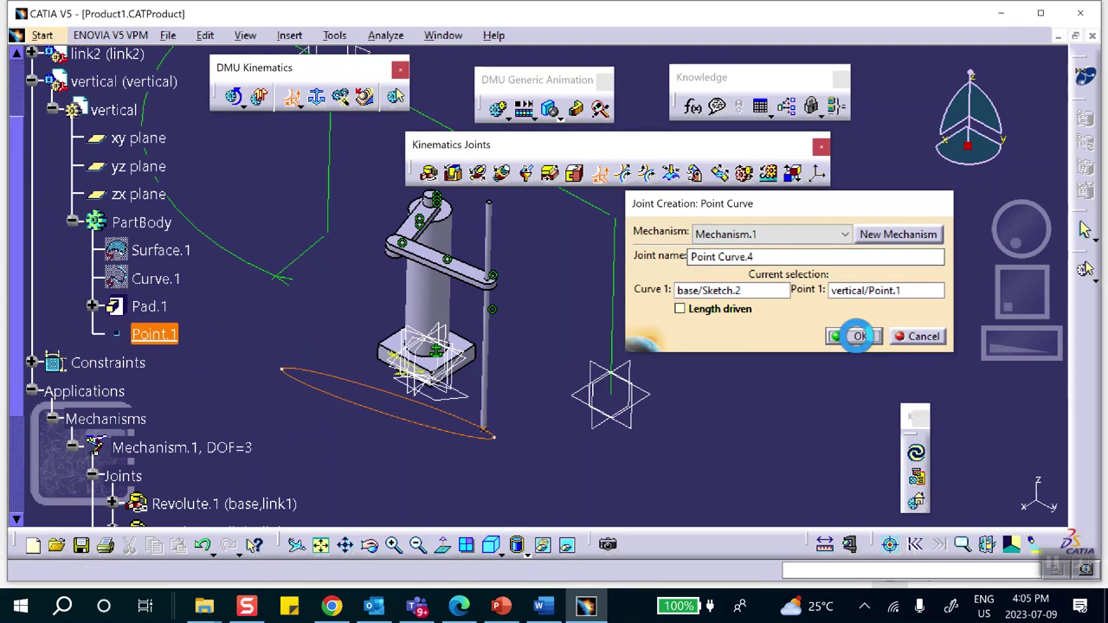
- Make the Point Curve joint between the vertical part and the base length driven
scroll(215, 398, "down", 8)
middle_click_drag(185, 289, 181, 312)
middle_click_drag(329, 416, 332, 419)
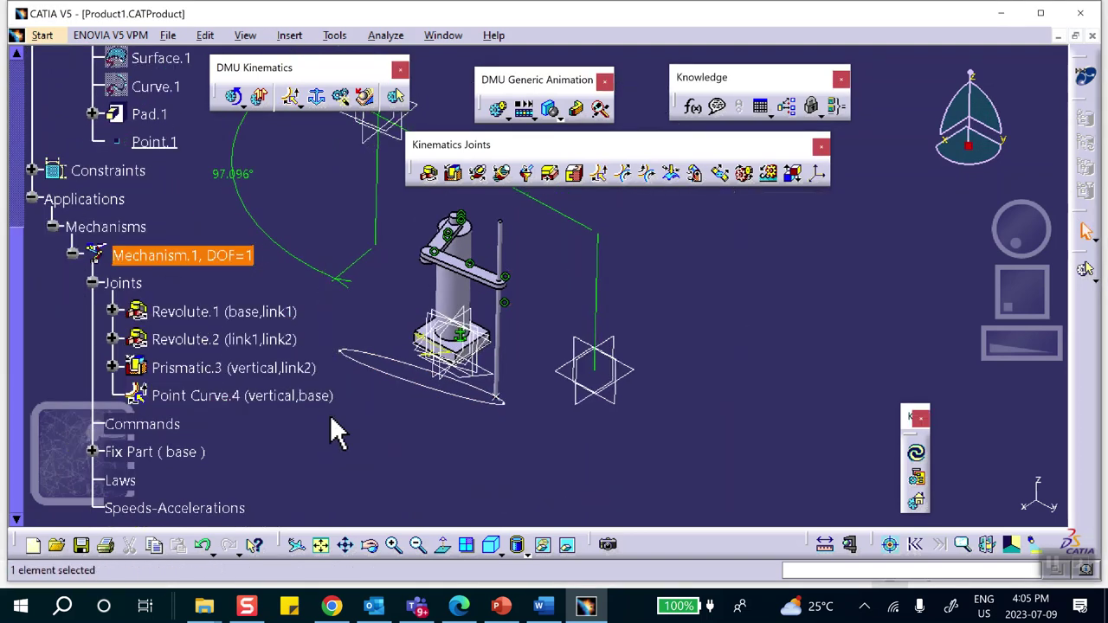
double_click(234, 396)
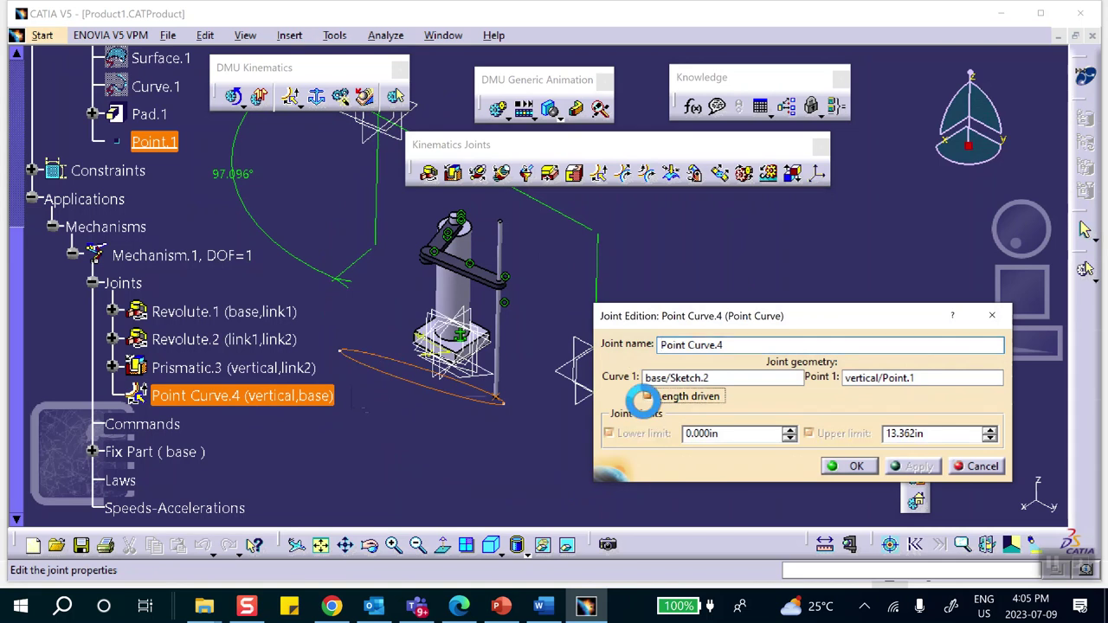
left_click(648, 396)
left_click(855, 467)
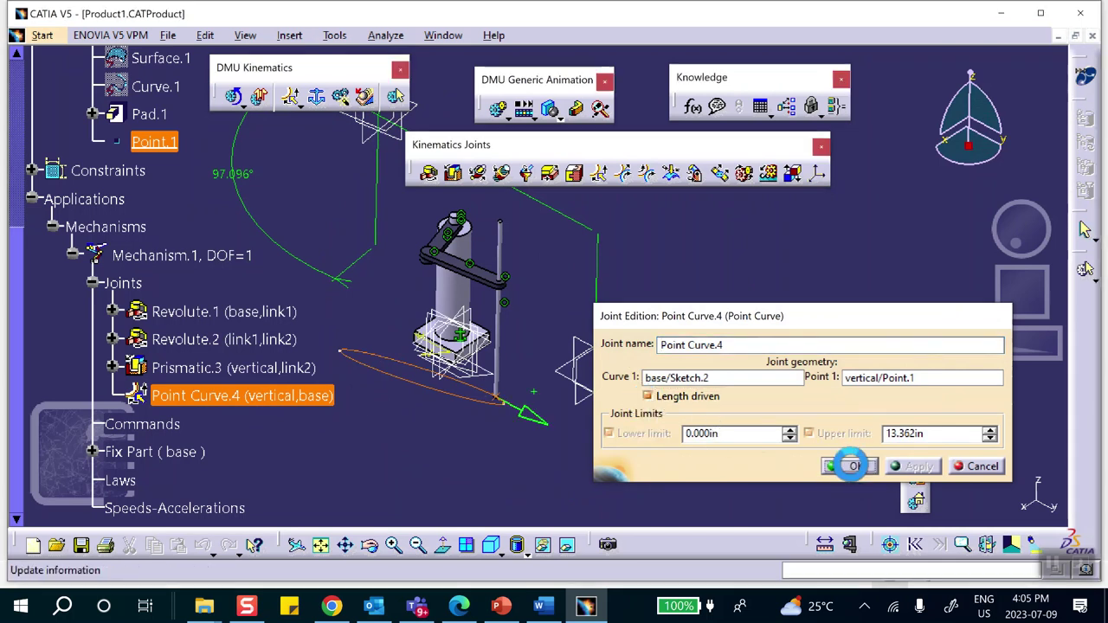
left_click(621, 338)
- Simulate Mechanism.1 with Command.1 moved to 0 and close the simulation at that position
middle_click_drag(574, 321, 500, 293)
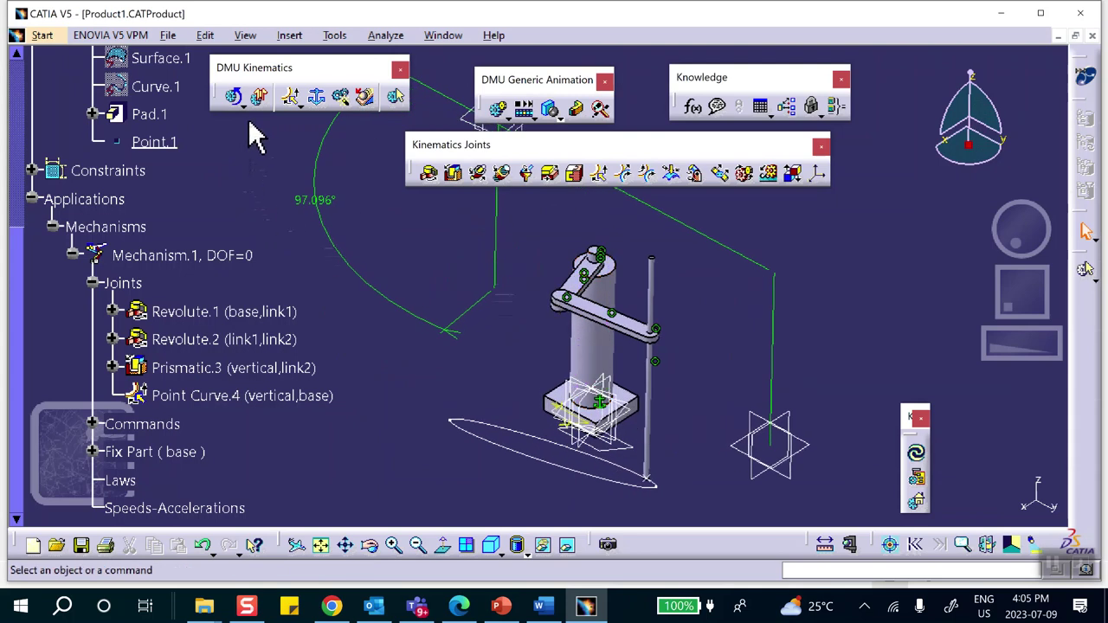
left_click(234, 99)
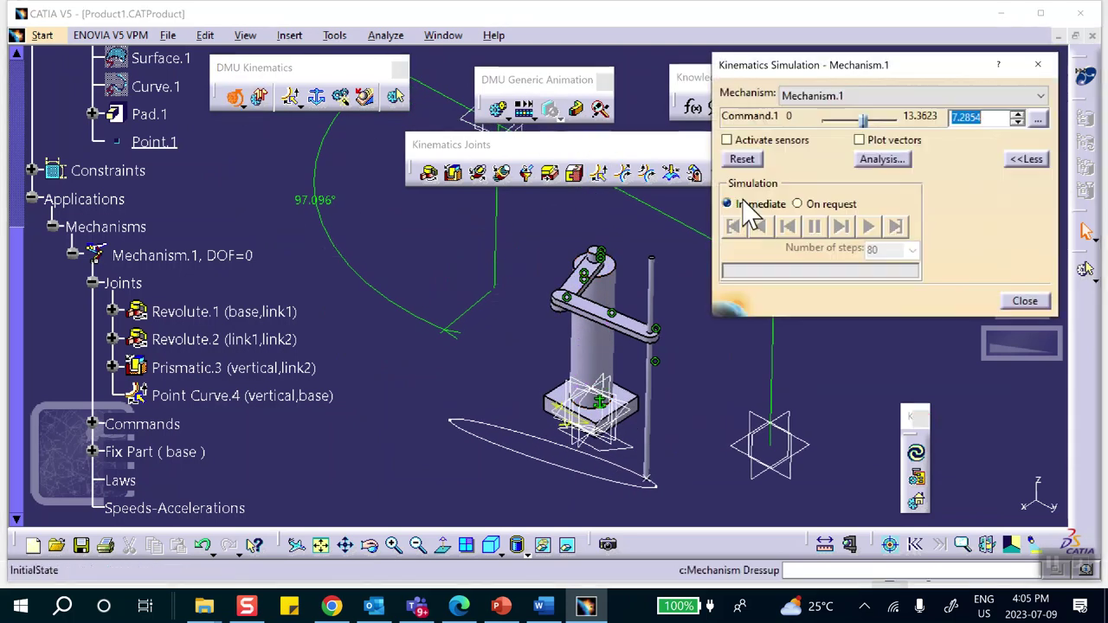
left_click_drag(866, 119, 802, 112)
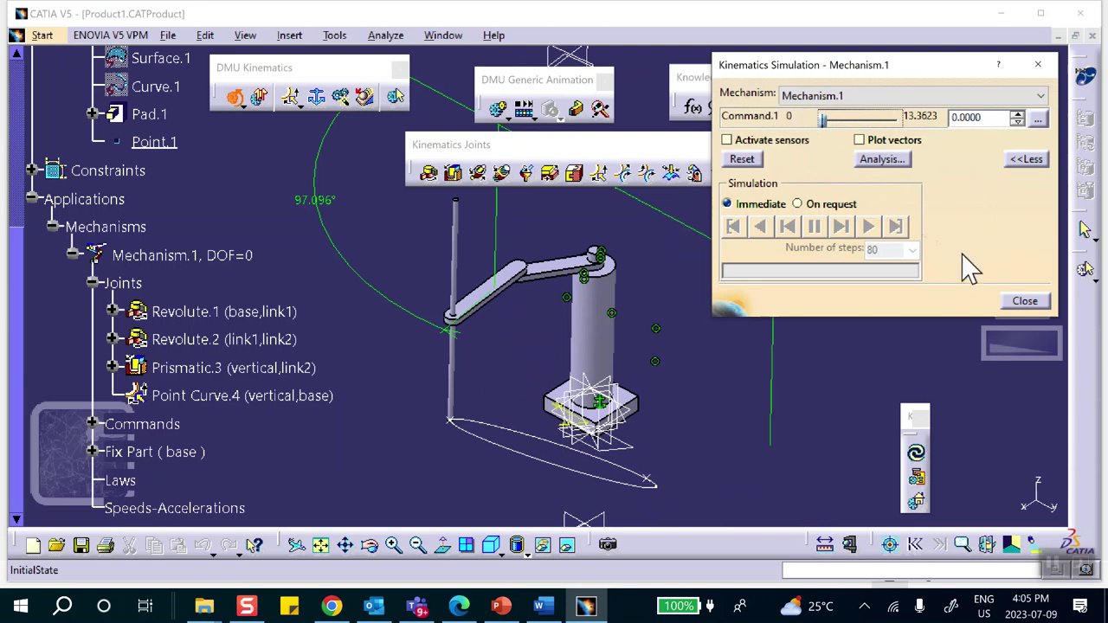
left_click(1025, 303)
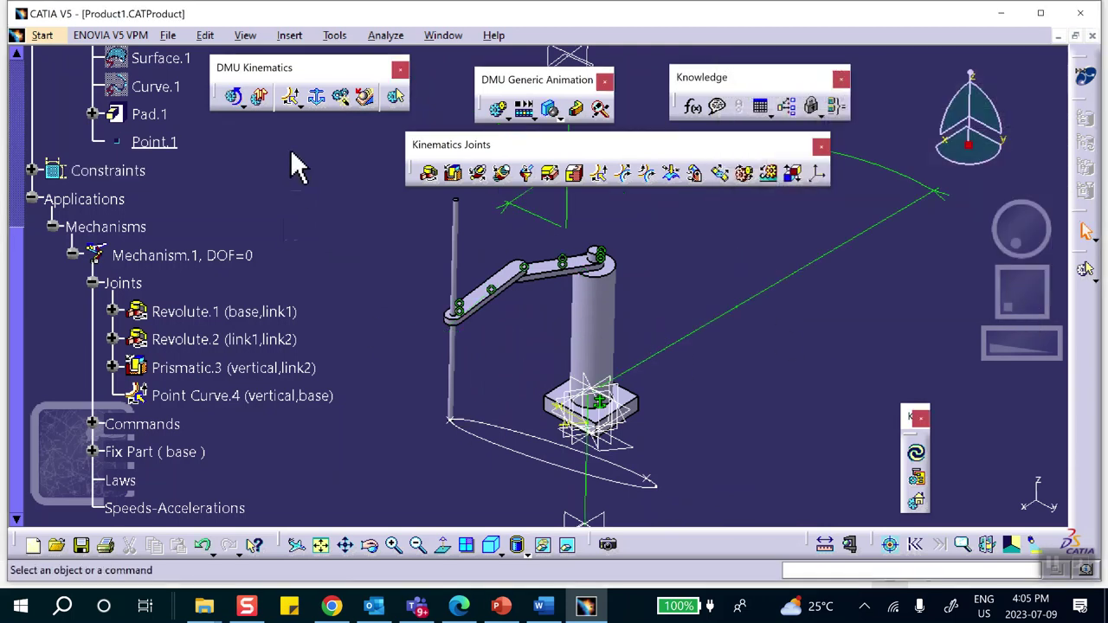
- Create a simulation of Mechanism.1 and insert a position with Command.1 at 13.3623
left_click(495, 108)
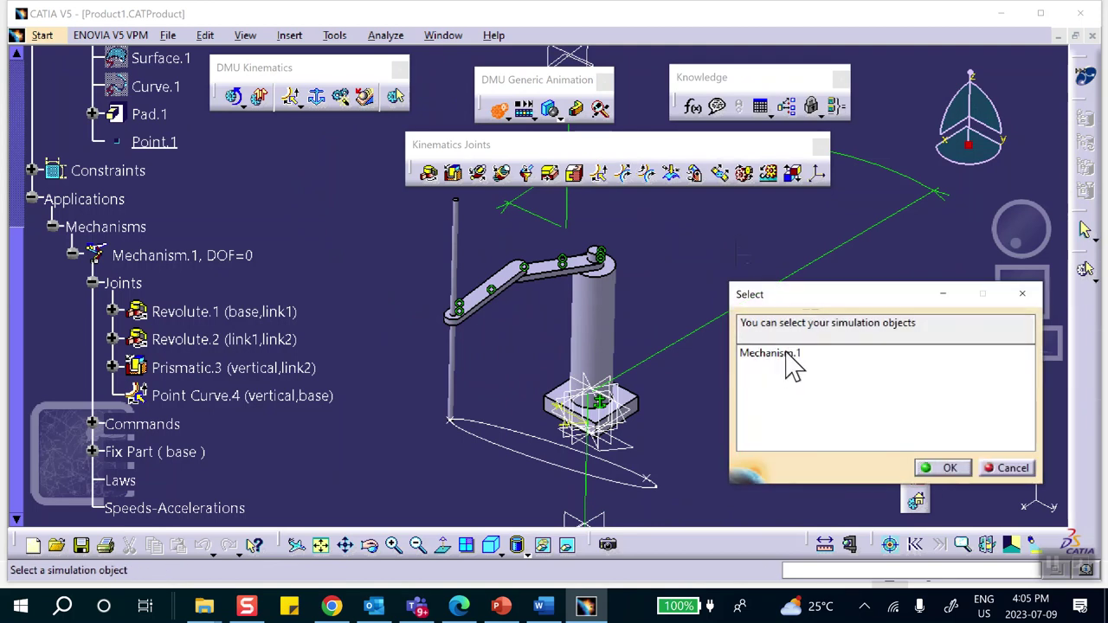
left_click(787, 357)
left_click(949, 469)
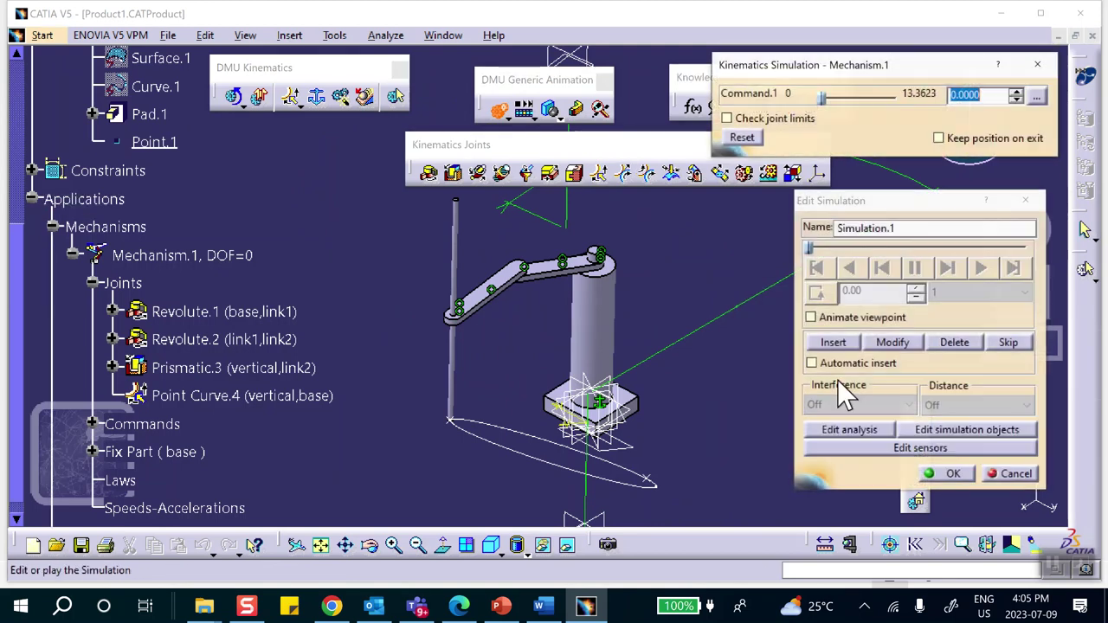
left_click_drag(819, 97, 900, 97)
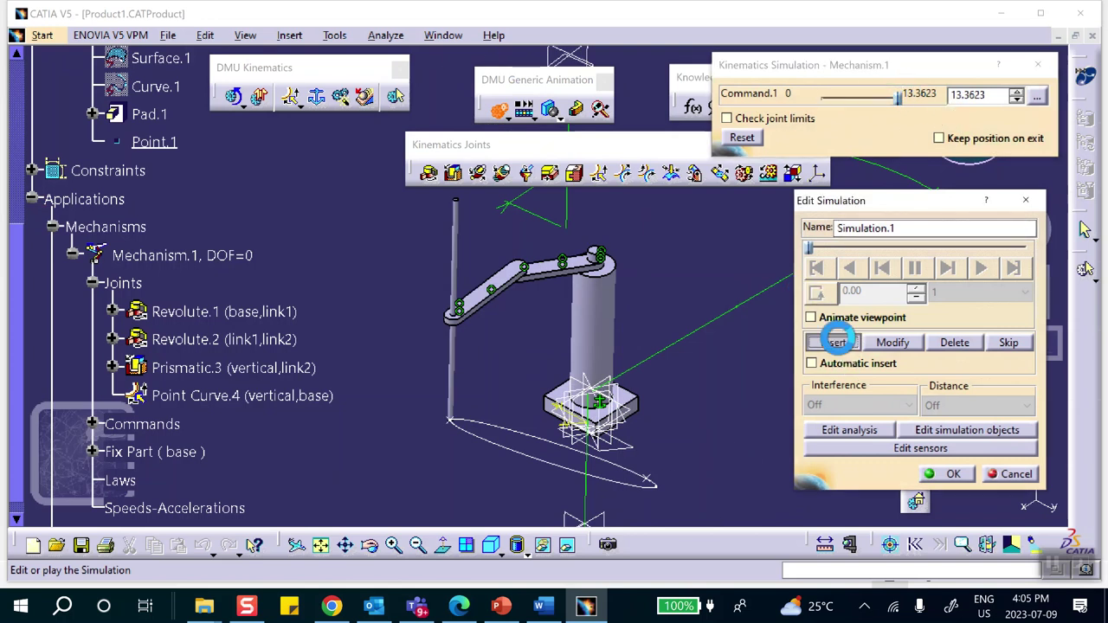
left_click(829, 342)
- Rewind the simulation, set its interpolation step to 0.02 and play it in loop mode
left_click(815, 268)
left_click(1024, 292)
left_click(944, 374)
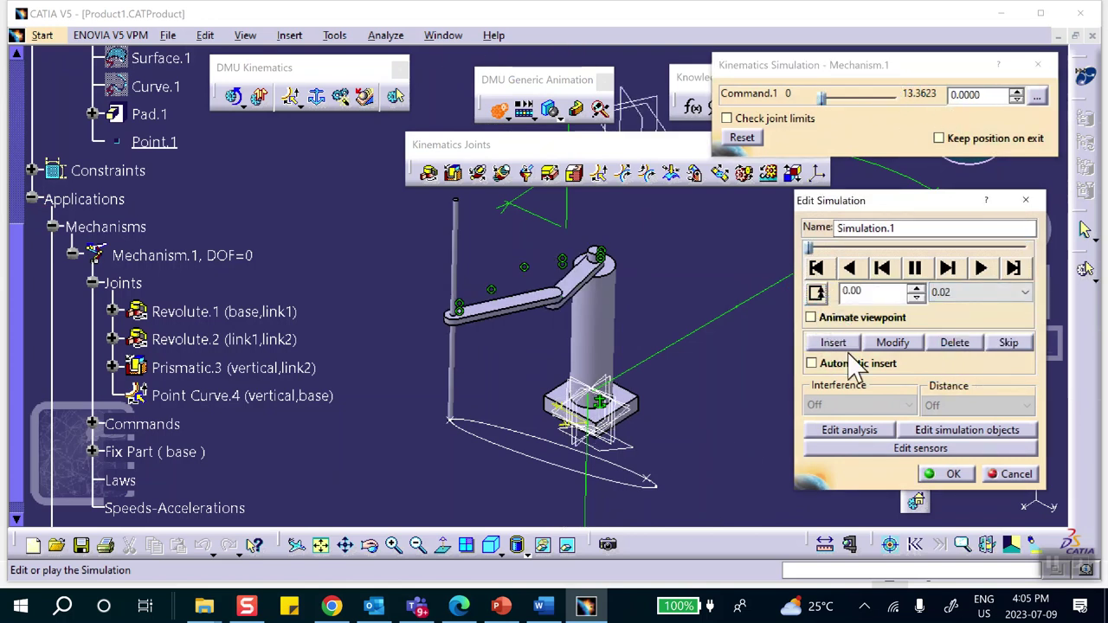
left_click(980, 269)
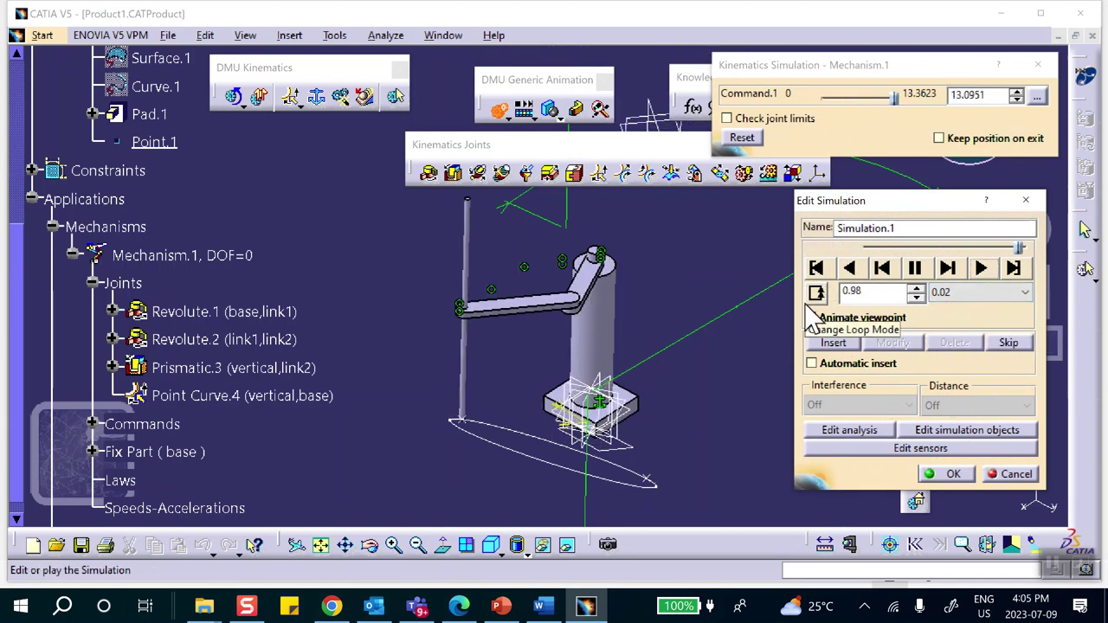
left_click(815, 293)
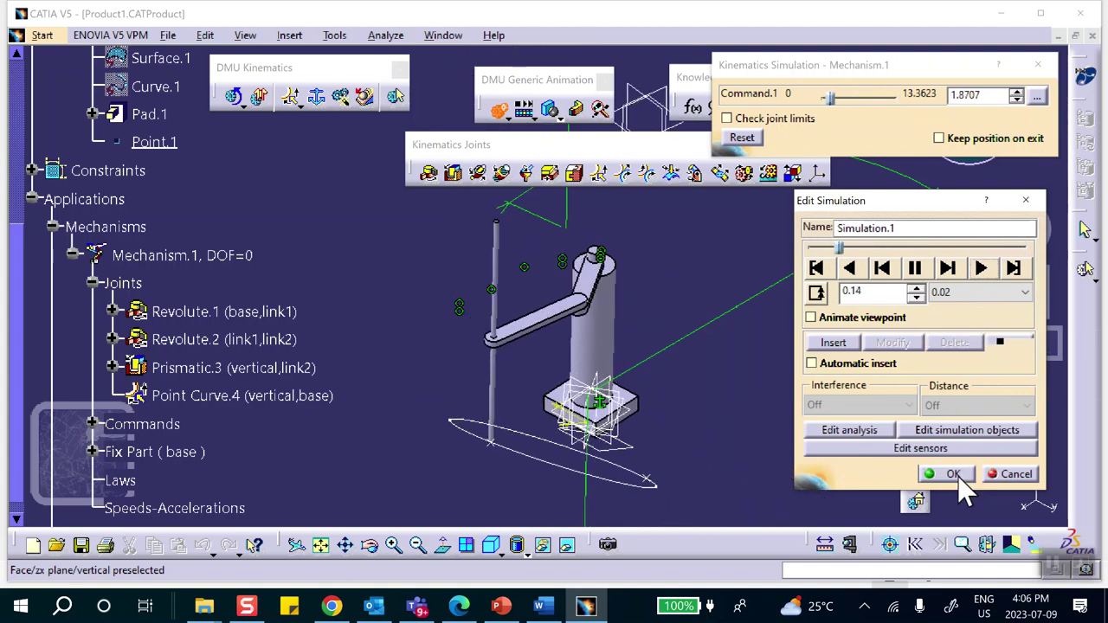
- Stop the playback with the mechanism reset and accept the simulation, saving the product
left_click(914, 268)
left_click(737, 139)
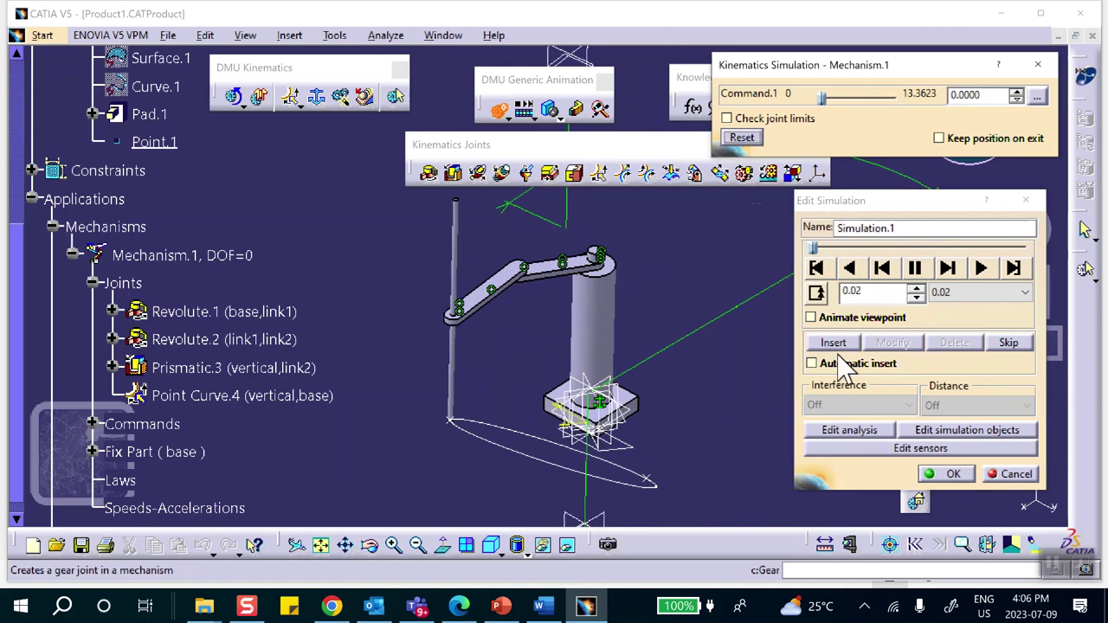
left_click(951, 474)
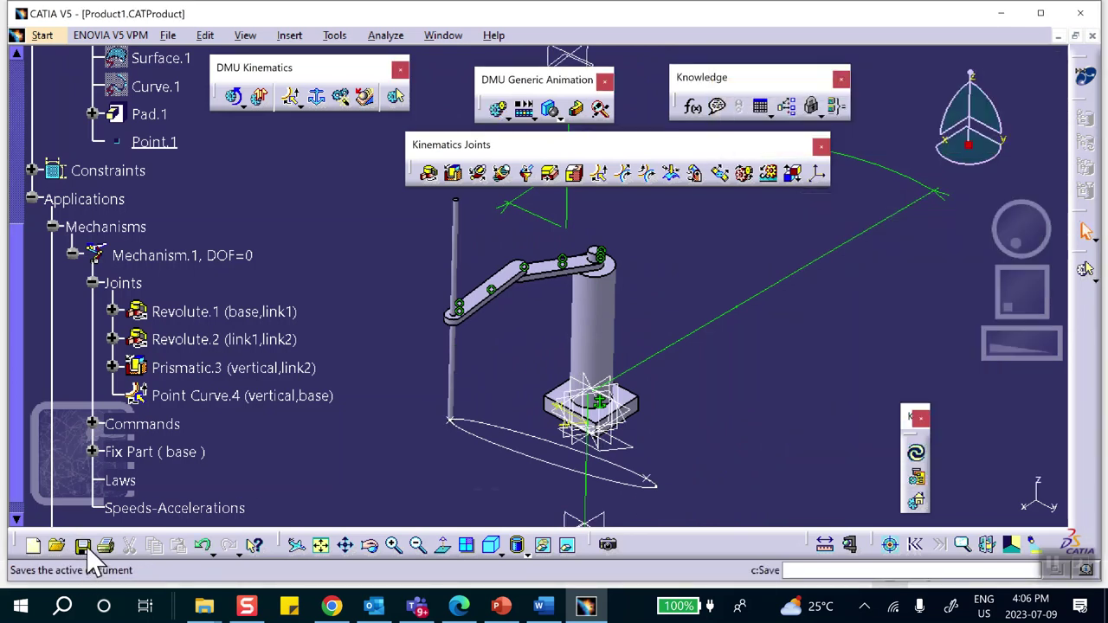
left_click(89, 552)
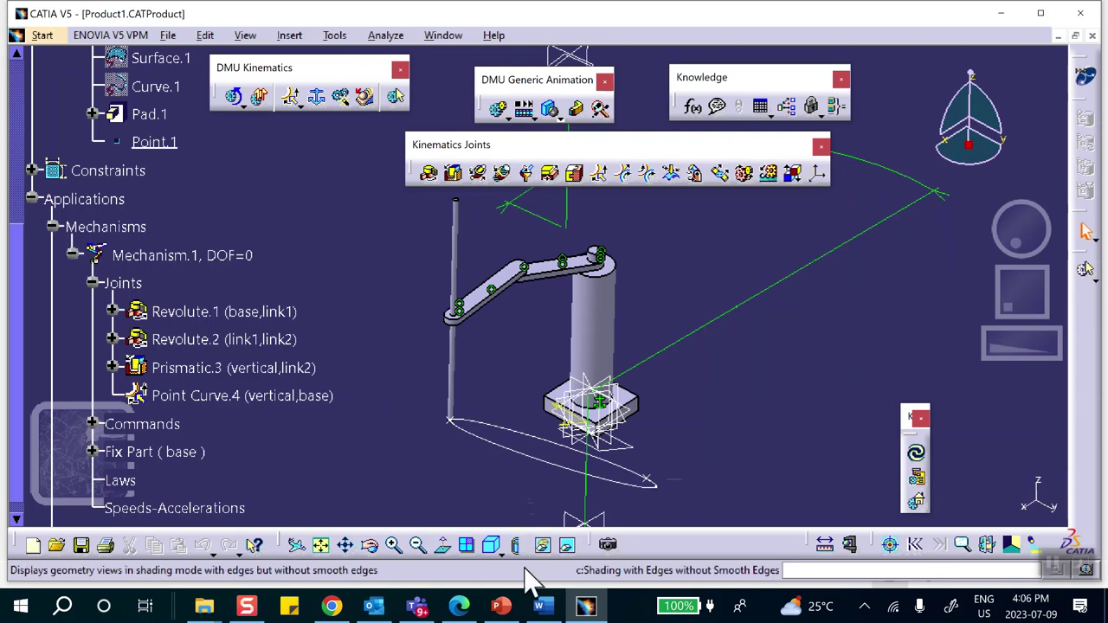
- Switch to PowerPoint to view slide 6 on the Cam-Follower Mechanism and return to CATIA
mouse_move(502, 608)
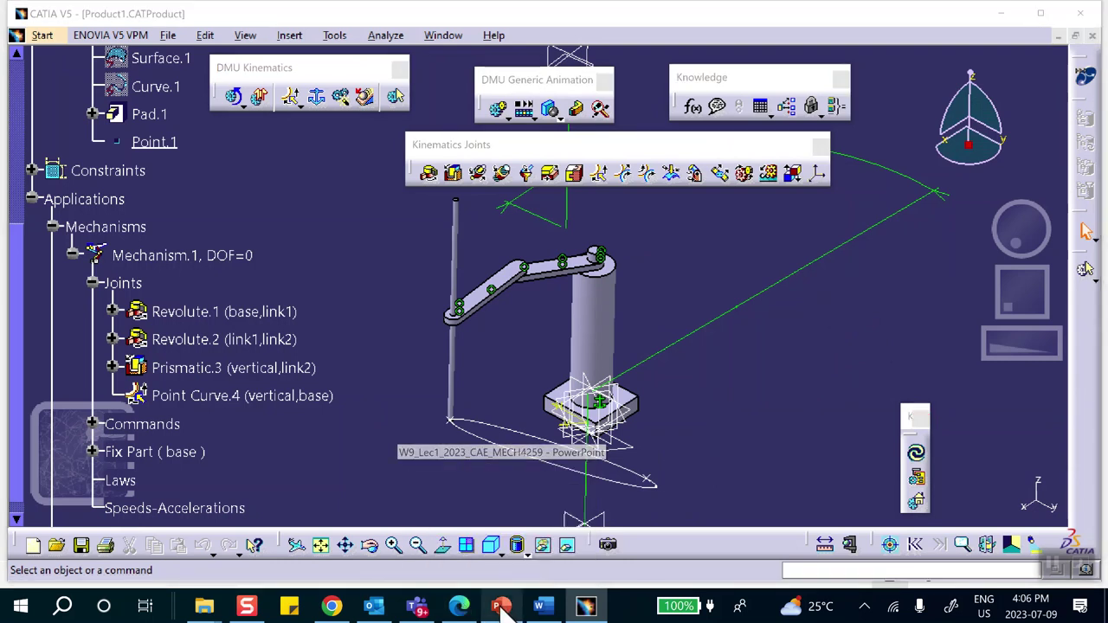
left_click(502, 536)
left_click(69, 398)
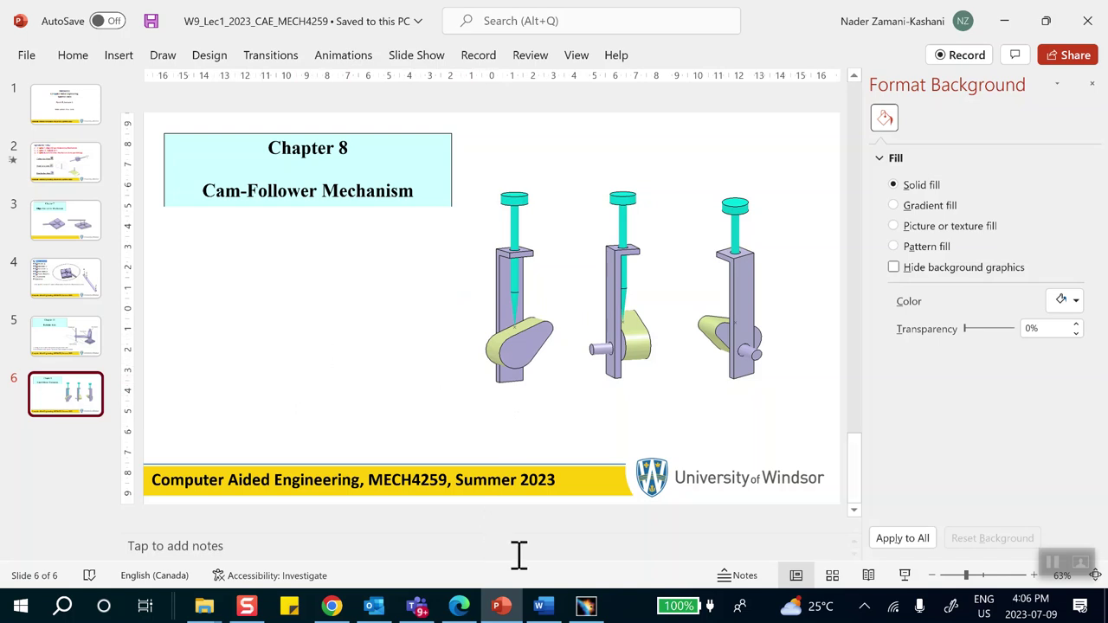
left_click(586, 609)
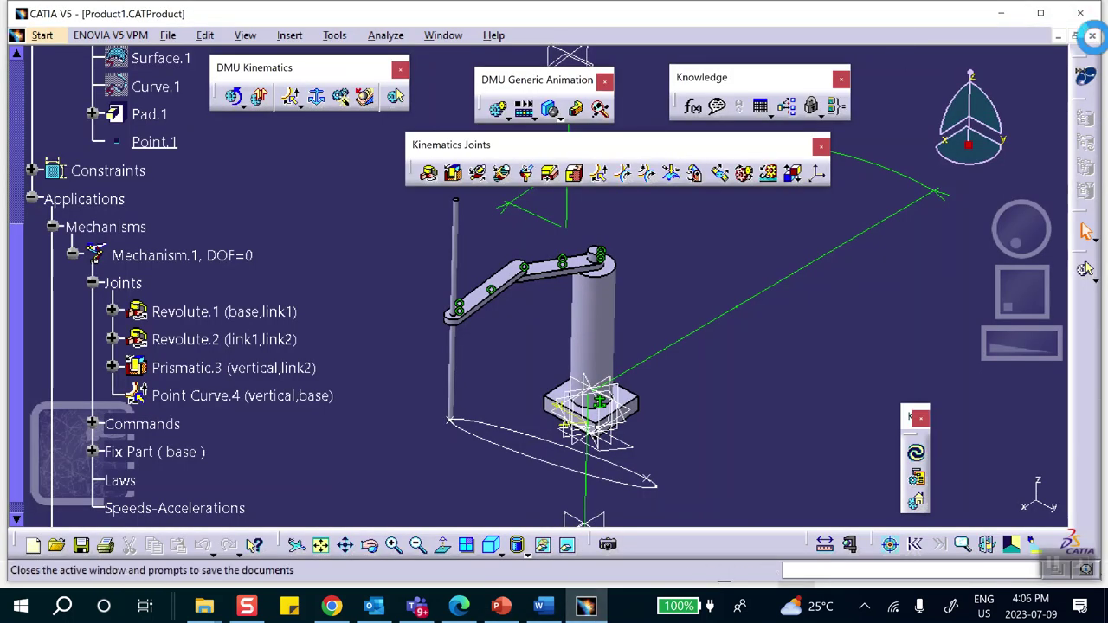
- Close the finished robot arm product and create a new document of type Product
left_click(1092, 35)
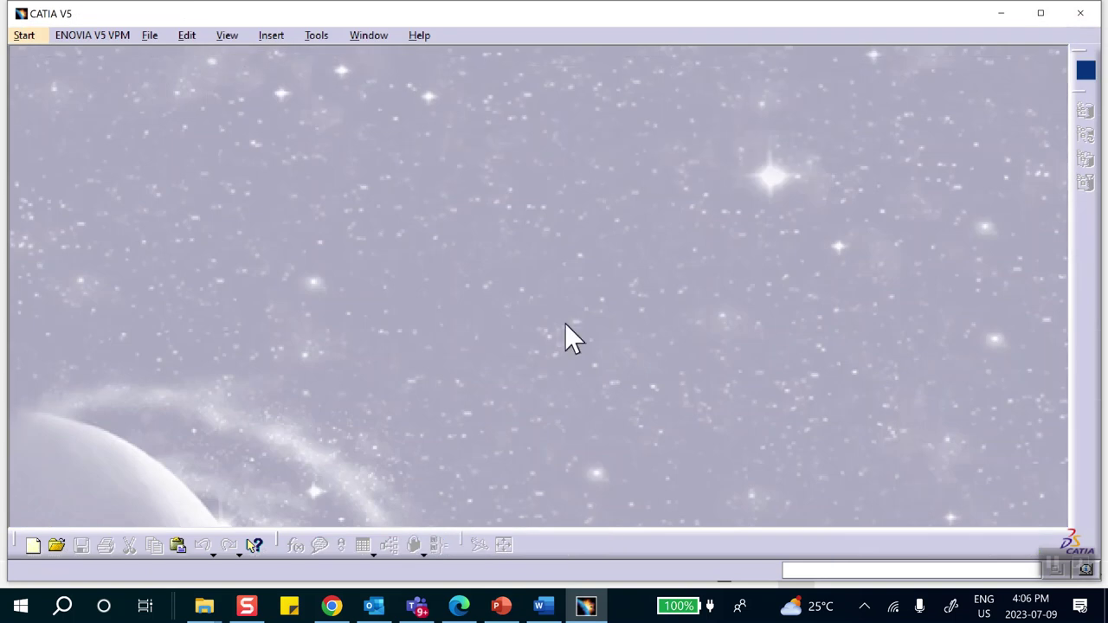
left_click(36, 545)
left_click_drag(987, 320, 965, 402)
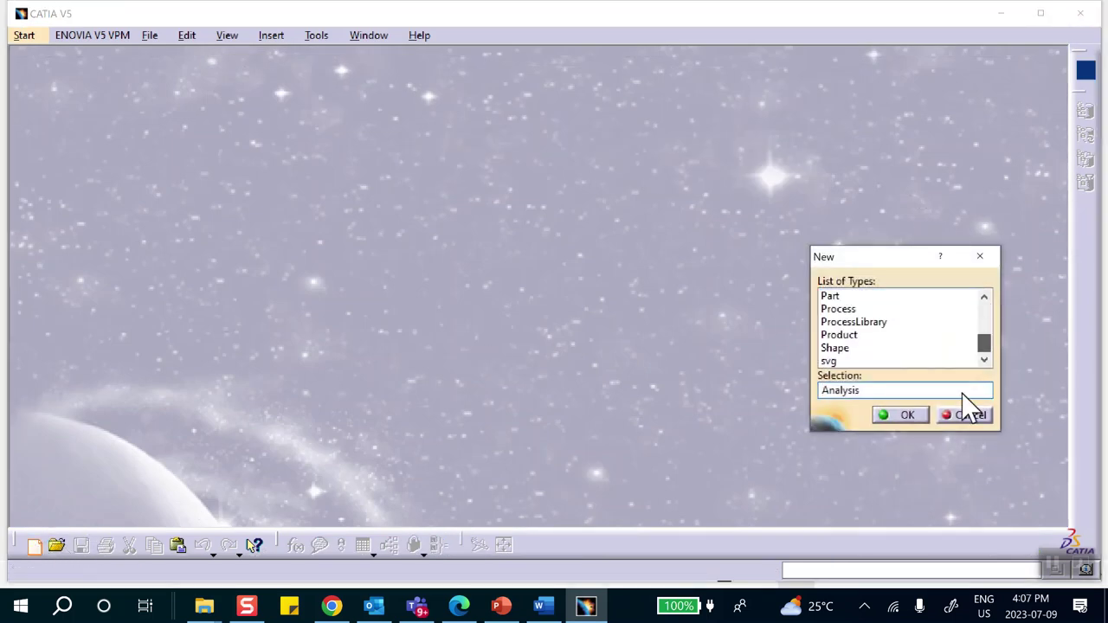
left_click(839, 336)
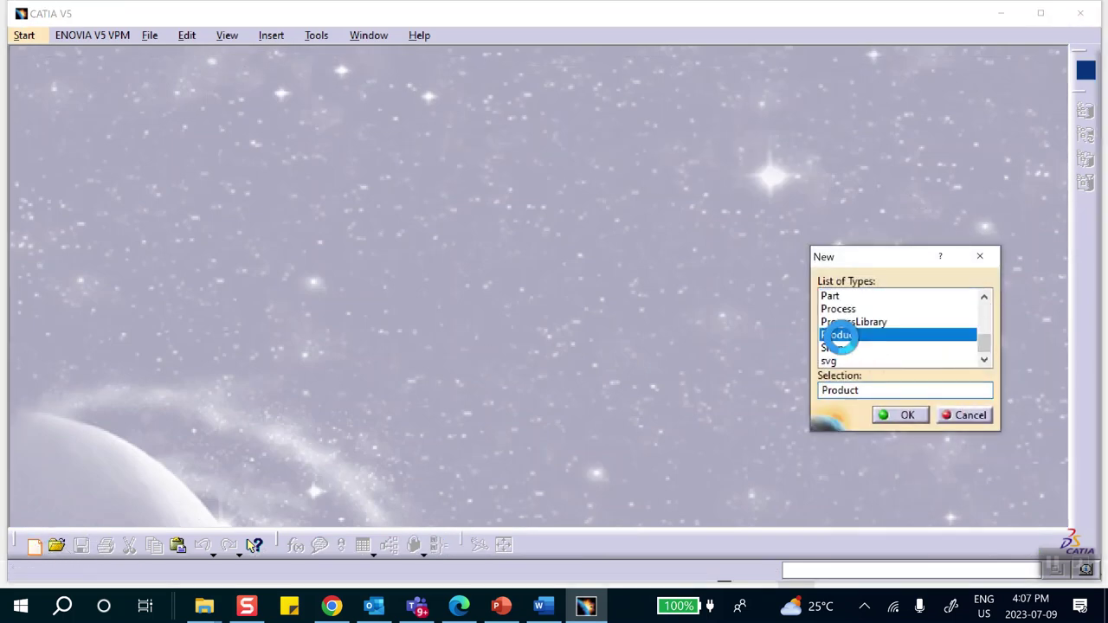
left_click(900, 416)
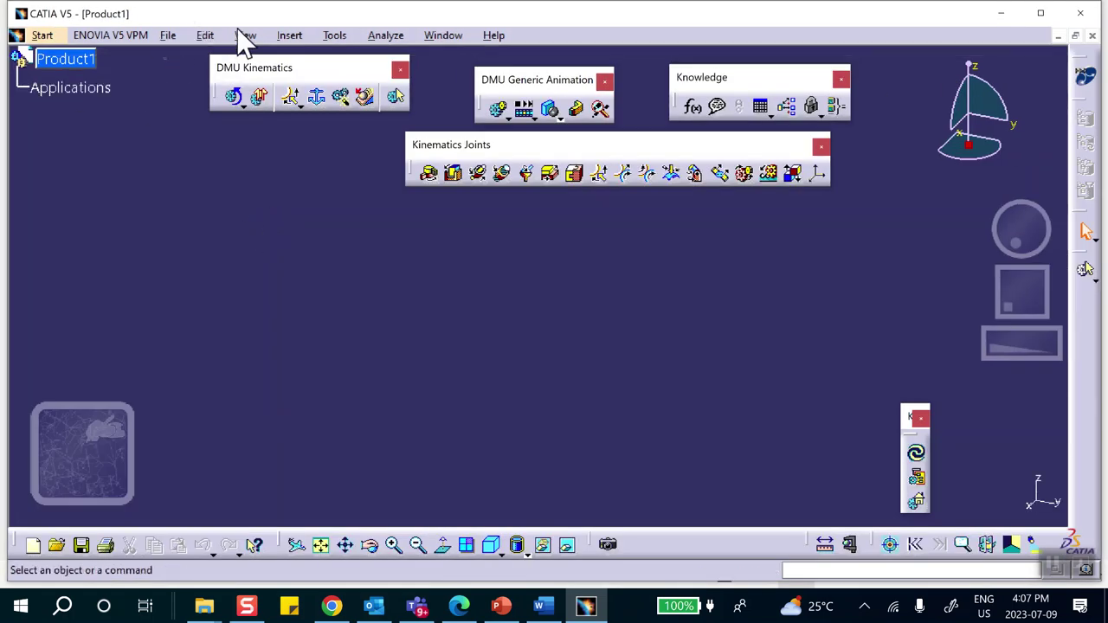
- Save the new product as Product1 in a new Desktop folder named cam-follower using Save Management
left_click(171, 35)
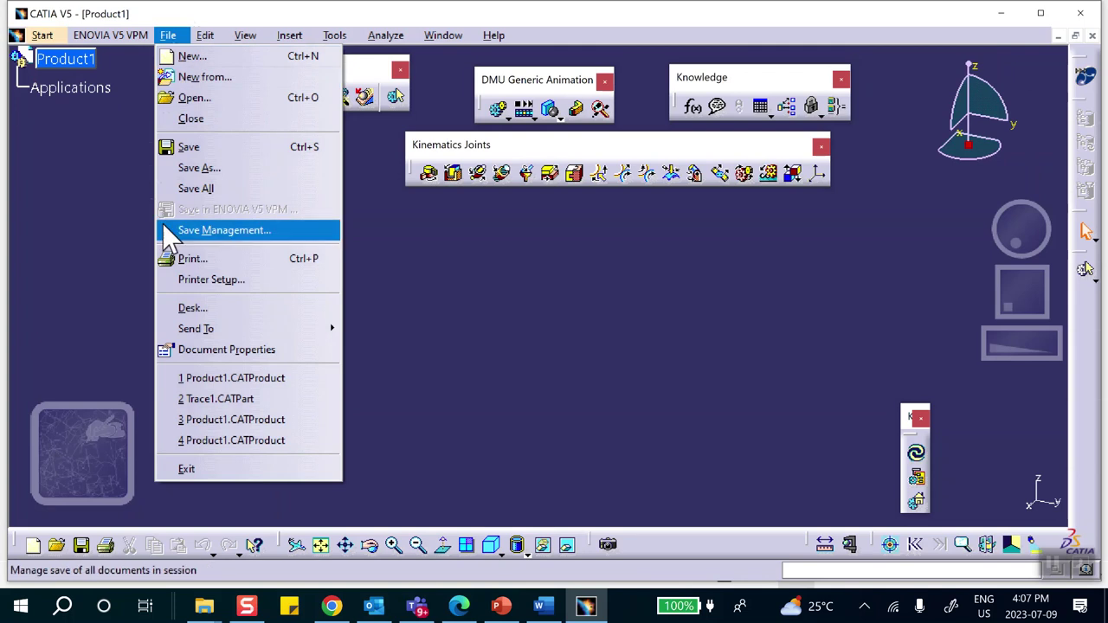
left_click(179, 231)
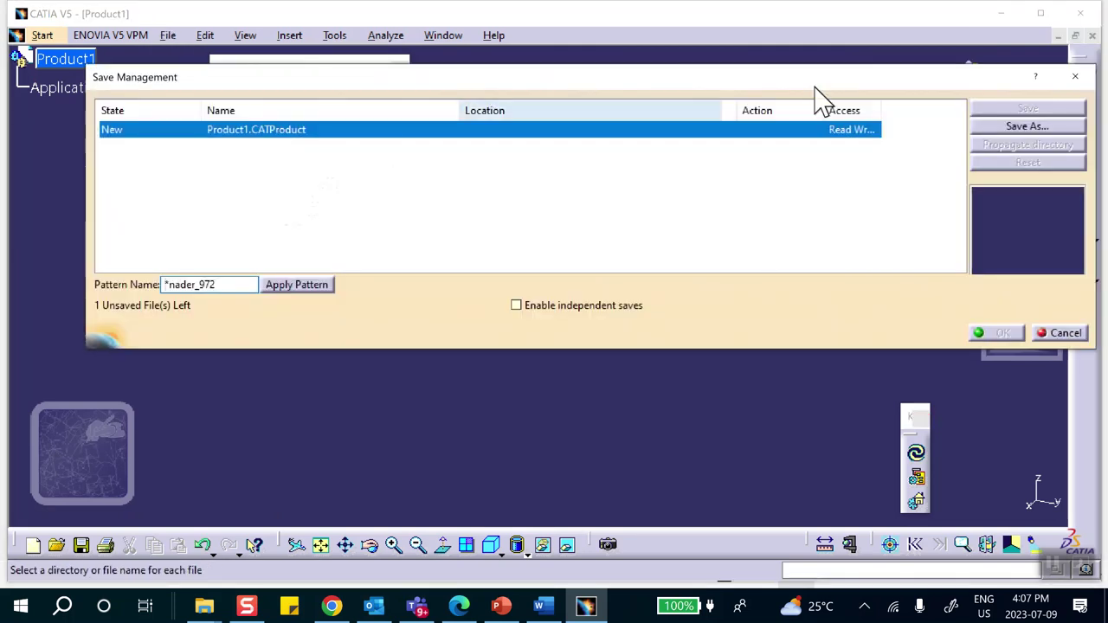
left_click(1029, 129)
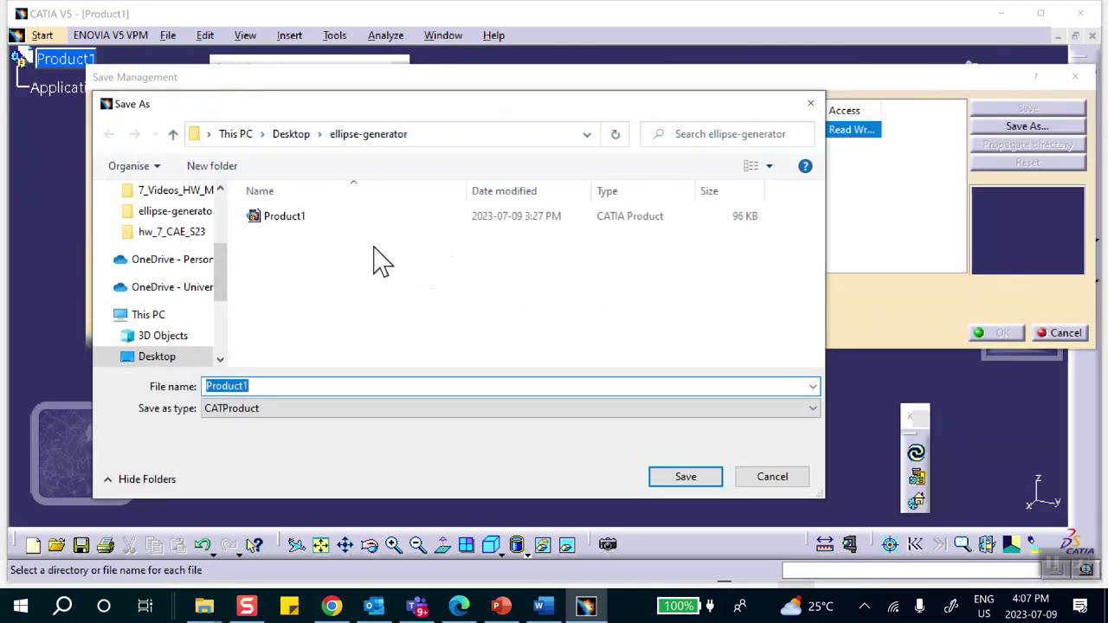
left_click(174, 134)
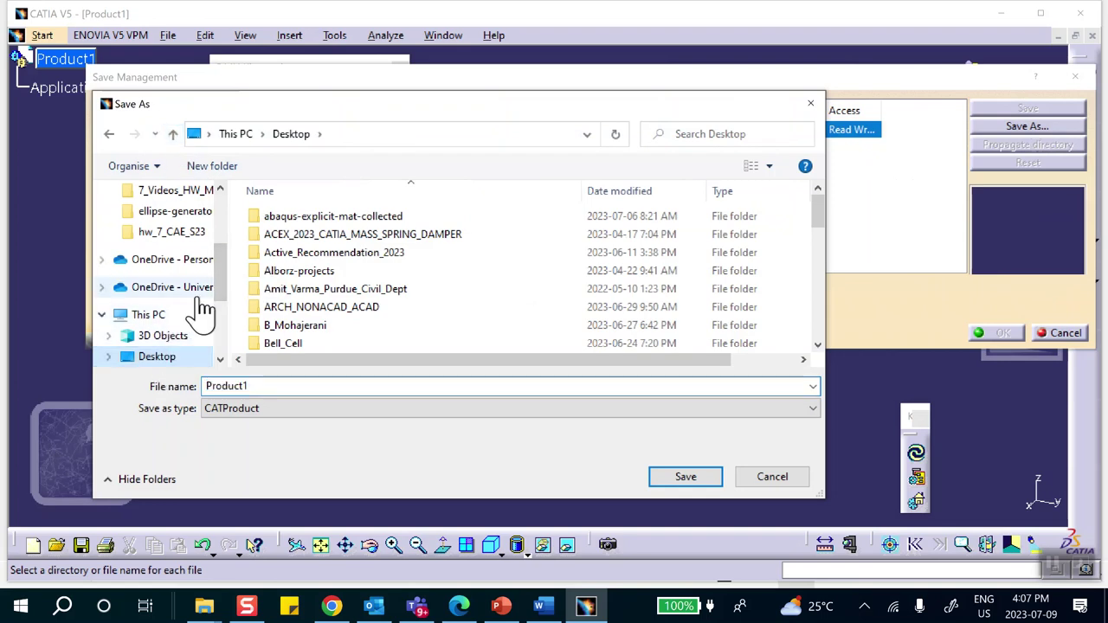
left_click(212, 166)
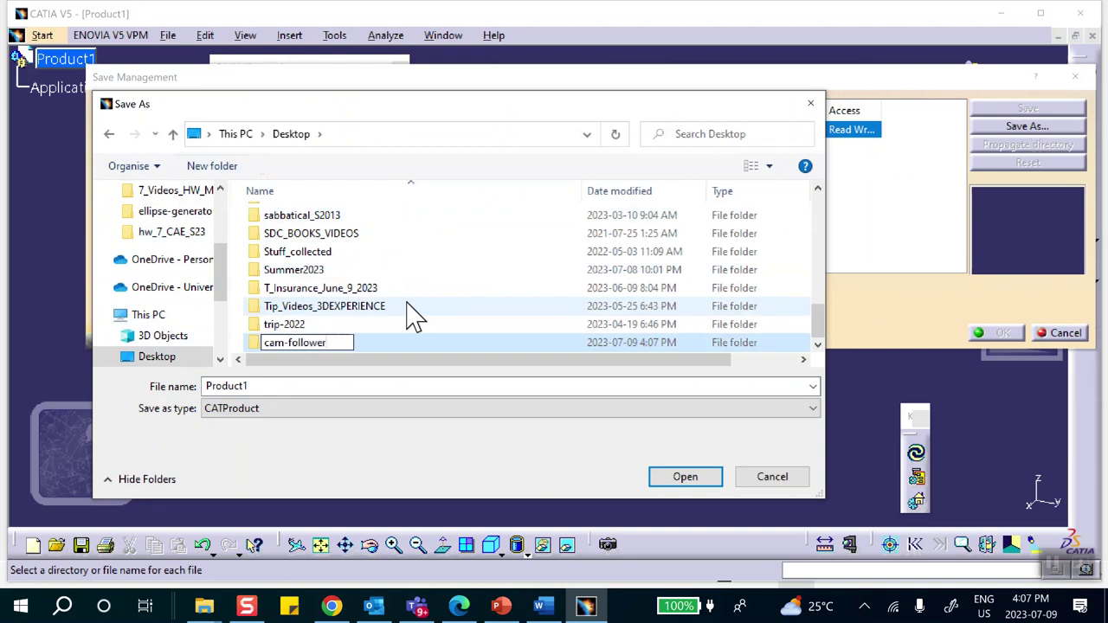
left_click(692, 484)
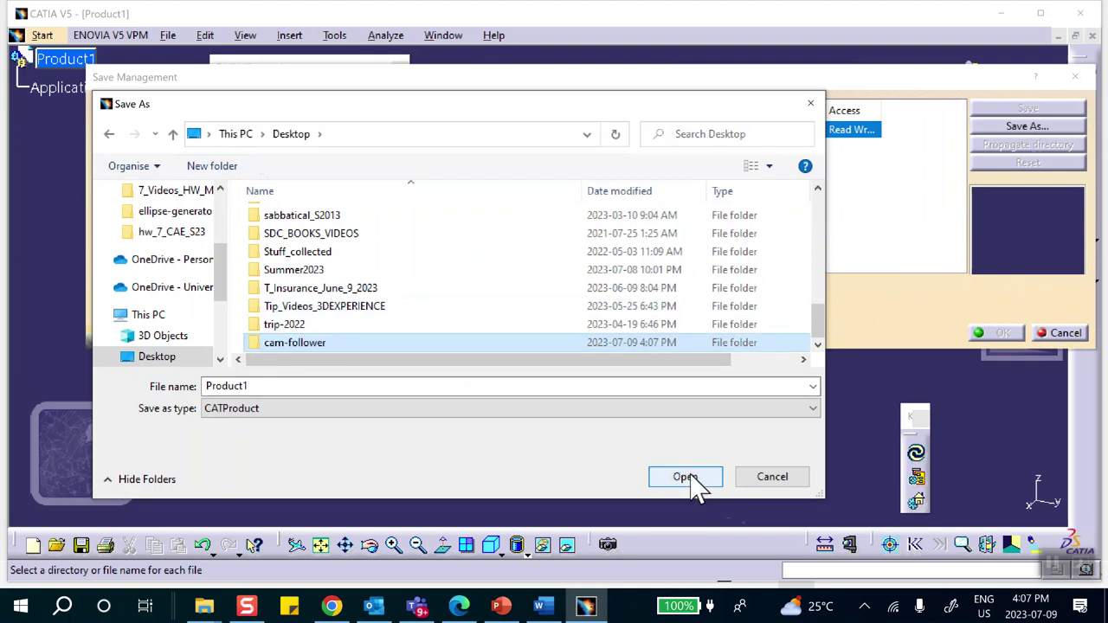
left_click(685, 477)
left_click(688, 477)
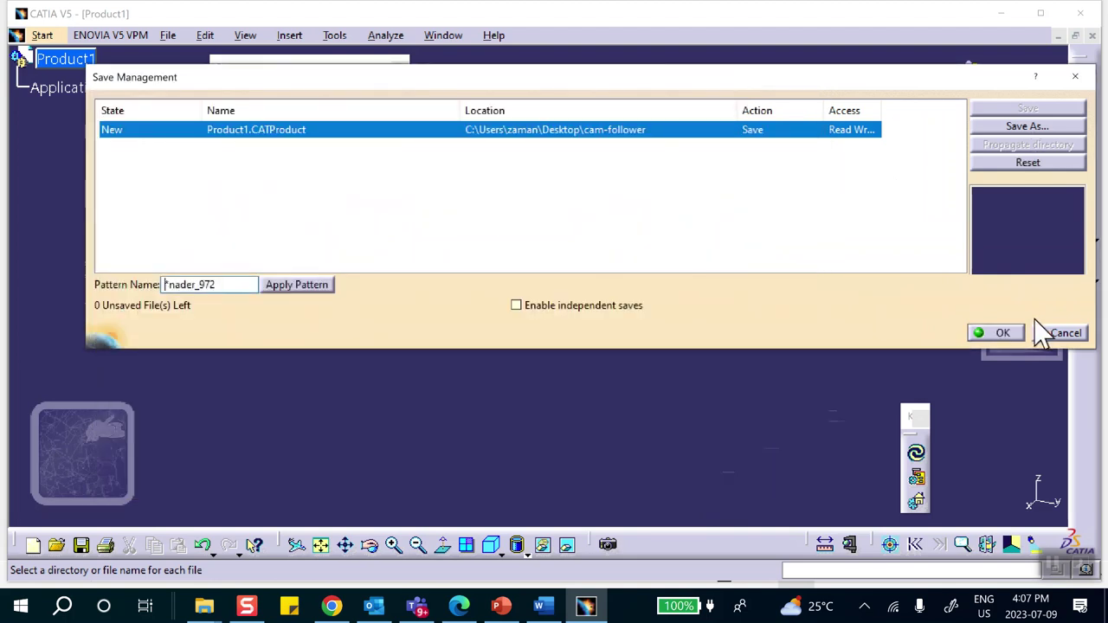
left_click(1002, 332)
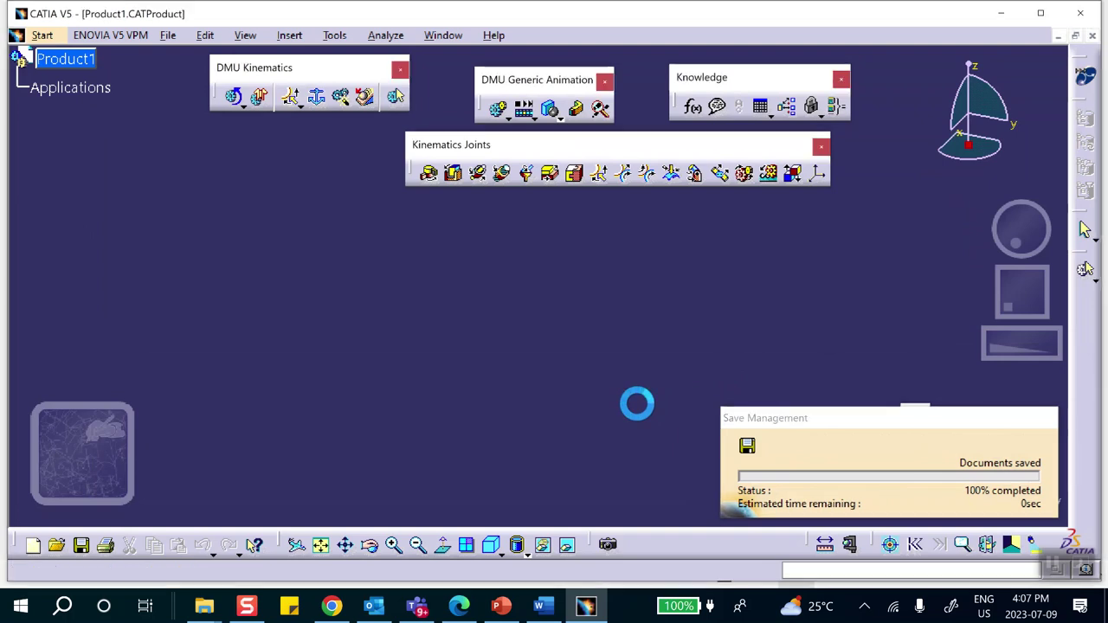
- Switch to the Assembly Design workbench and insert a new part into Product1
left_click(1084, 76)
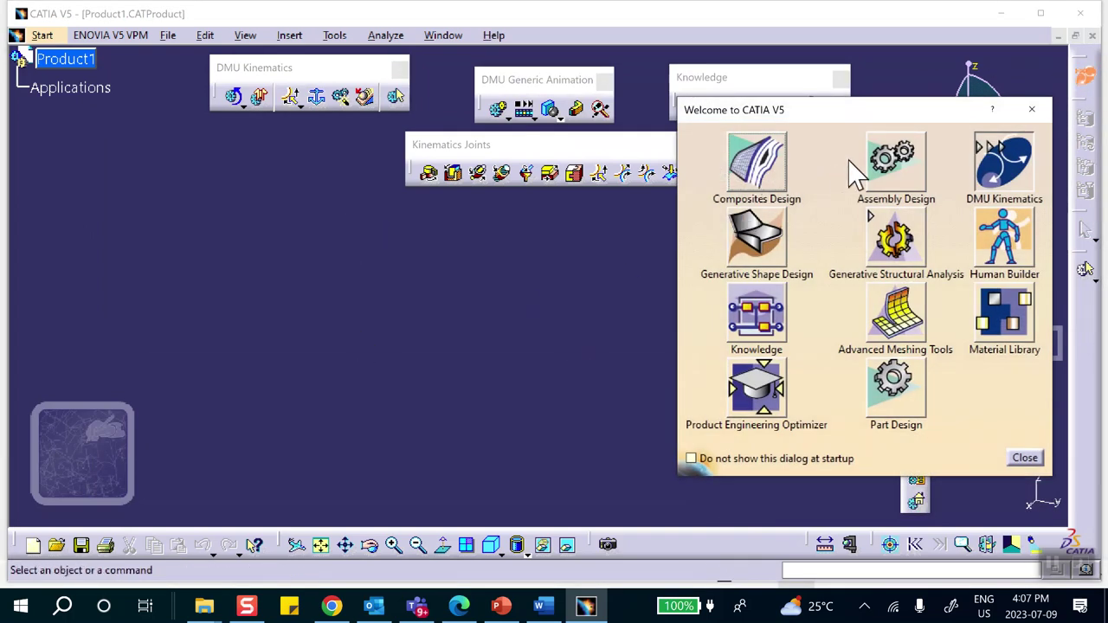
left_click(919, 177)
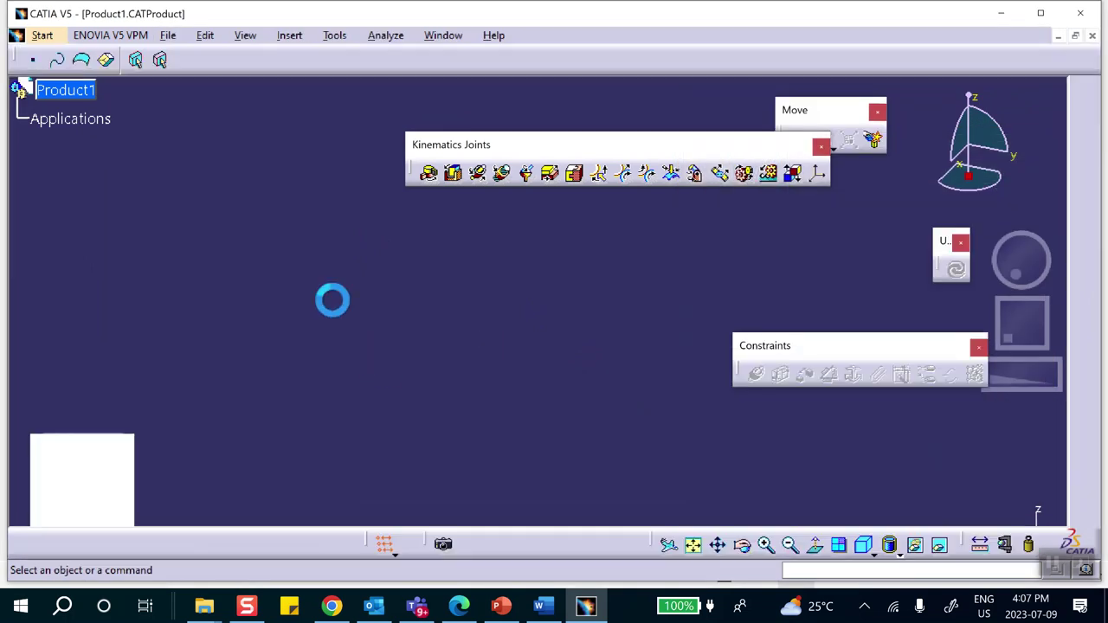
left_click(289, 35)
left_click(309, 318)
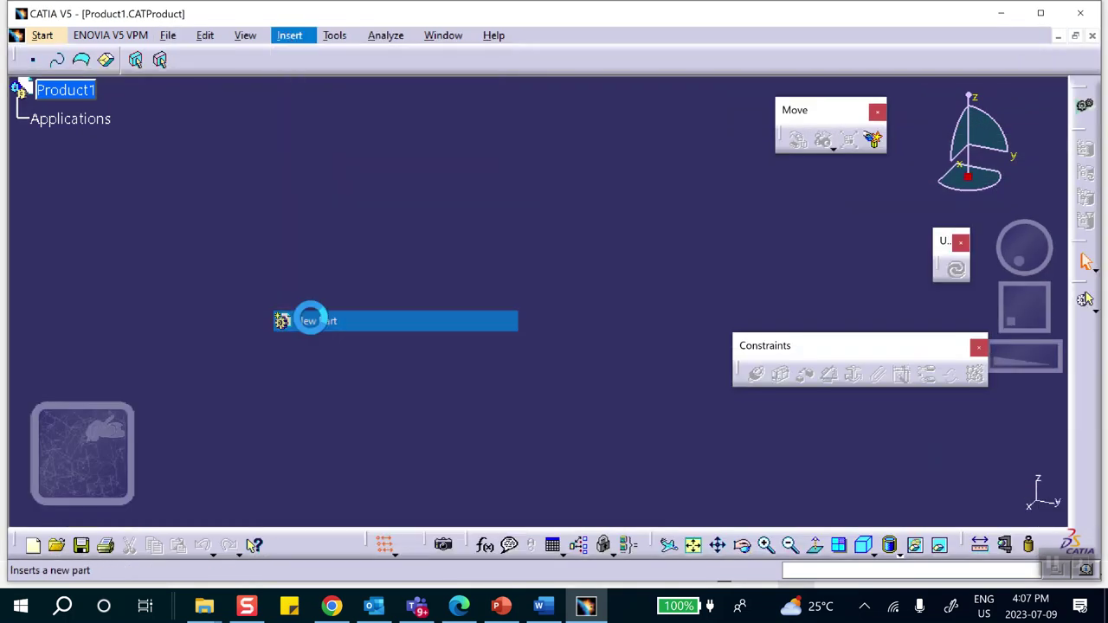
left_click(74, 90)
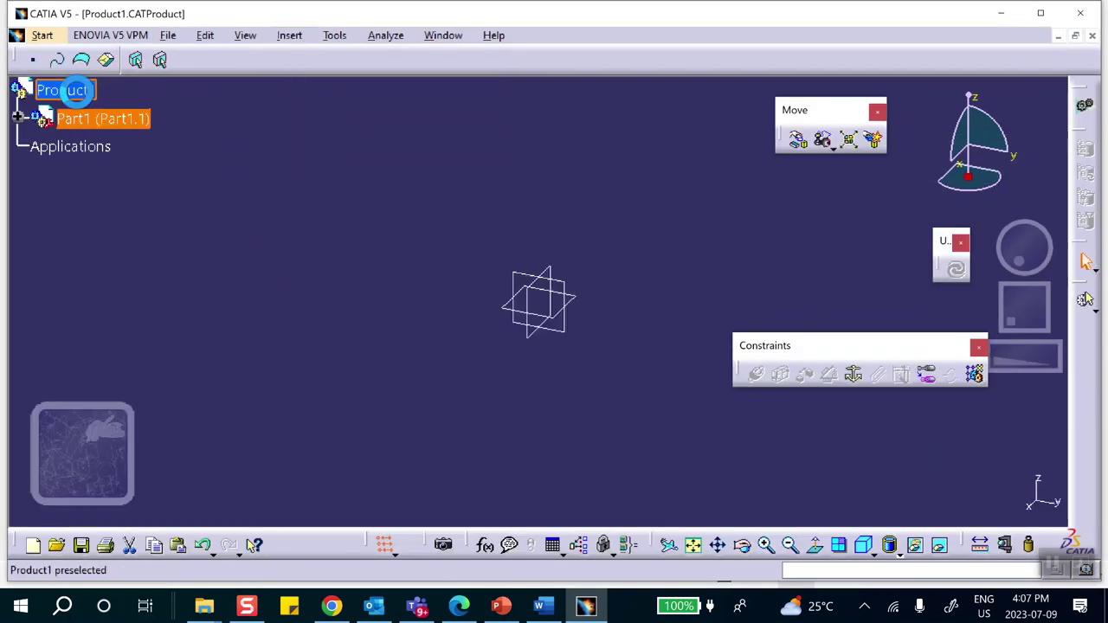
left_click(18, 116)
- Set both the instance name and the part number of the new part to wall
right_click(102, 121)
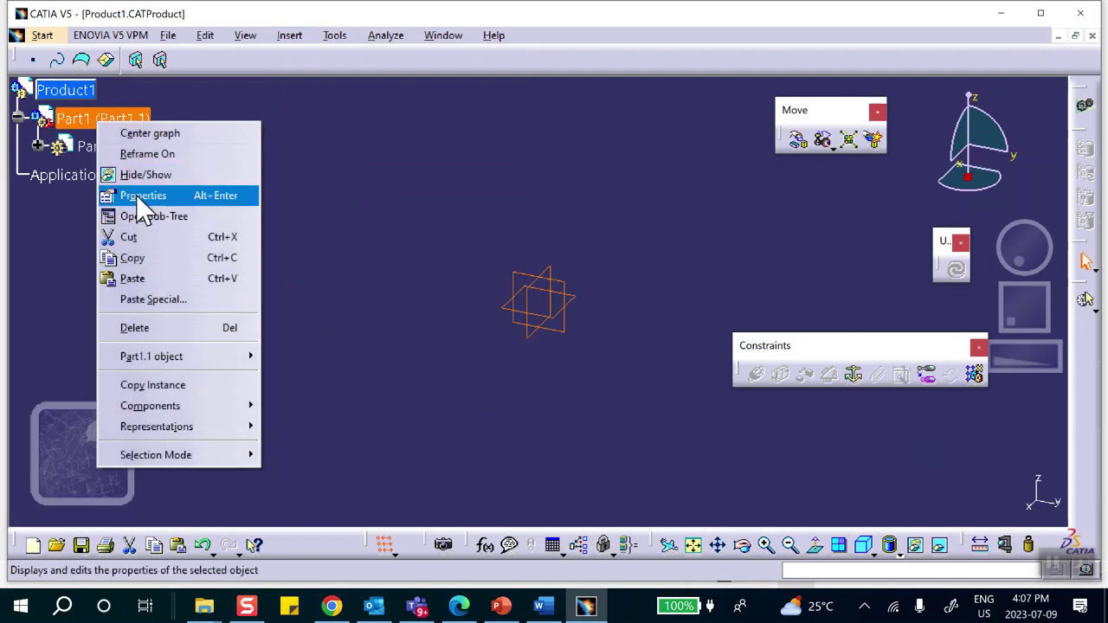
left_click(136, 195)
left_click_drag(675, 173, 502, 157)
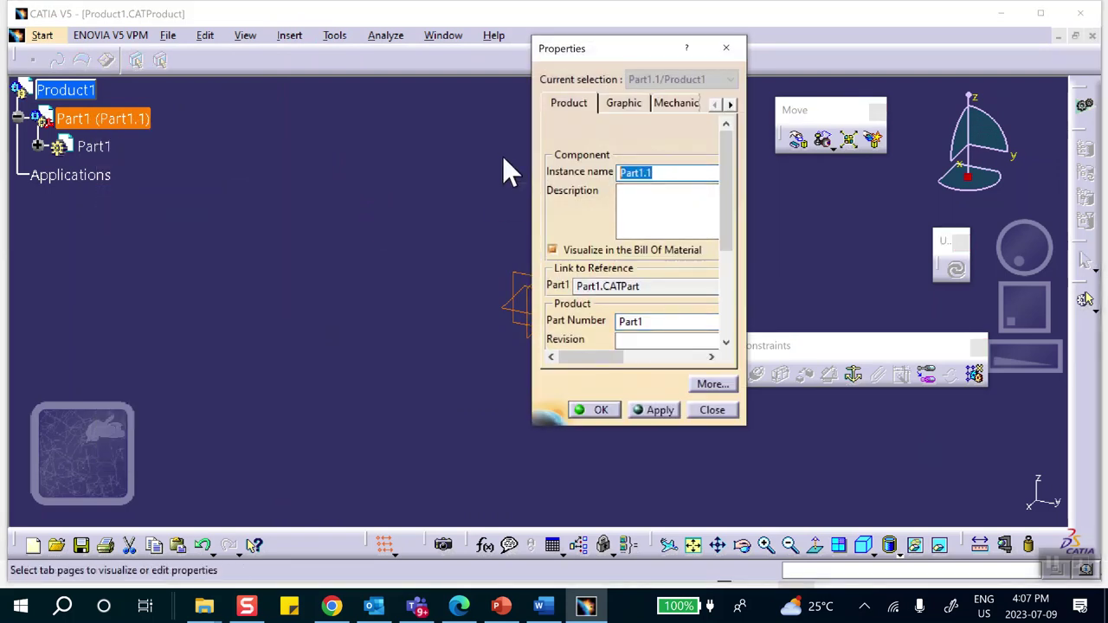
type("wall")
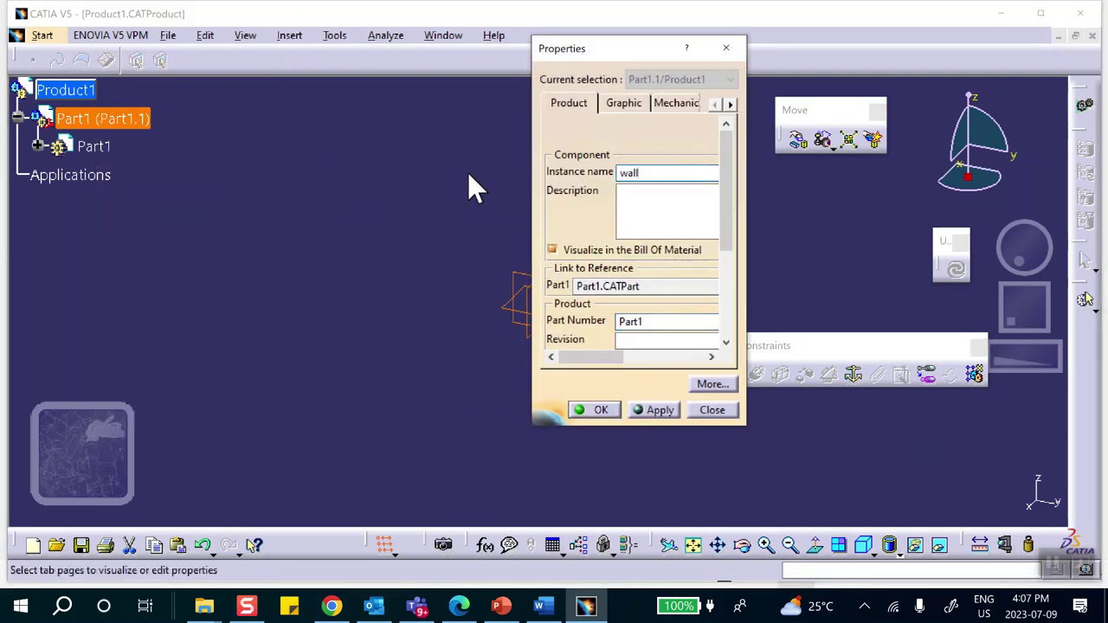
left_click_drag(662, 327, 522, 310)
type("wall")
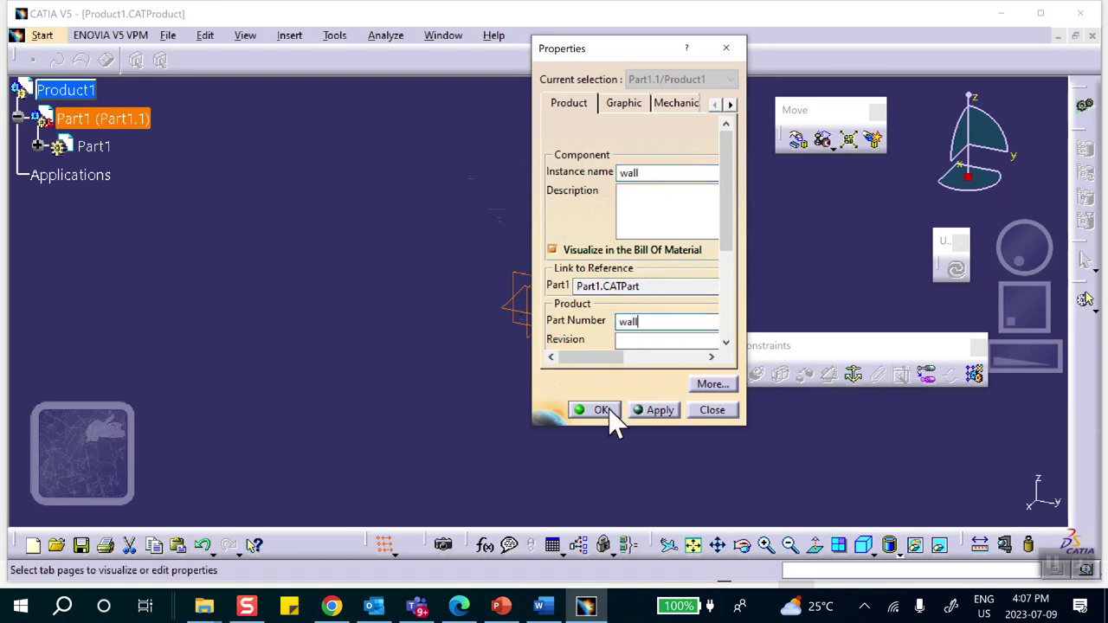
left_click(601, 410)
- Activate the wall part and sketch a closed inverted-L profile about 0.38 in thick on its yz plane, with a long vertical leg
left_click(37, 146)
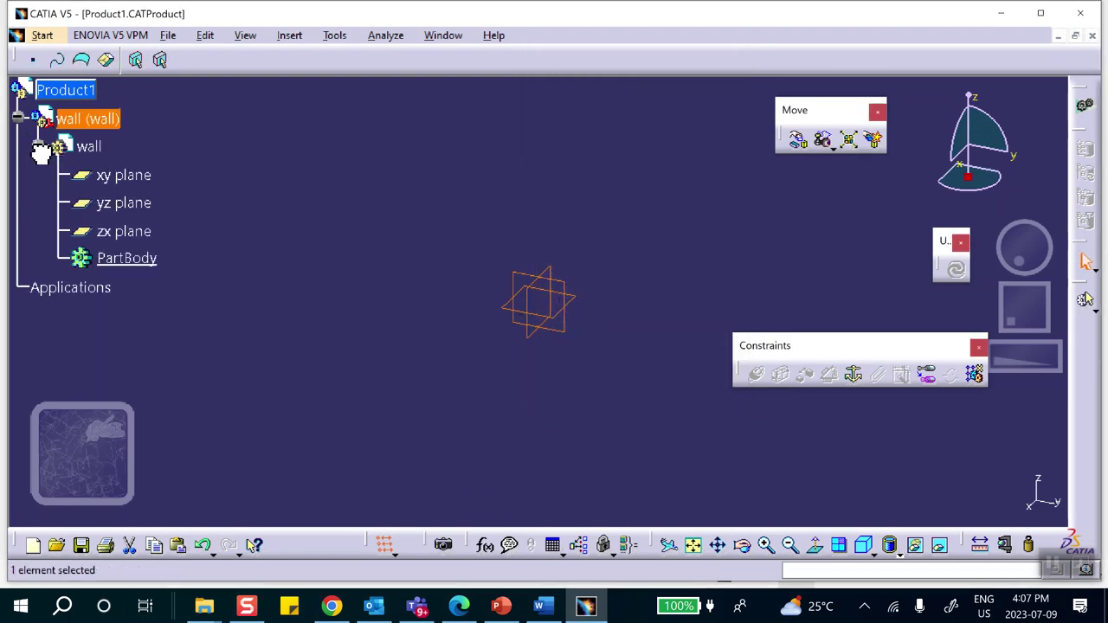
double_click(97, 148)
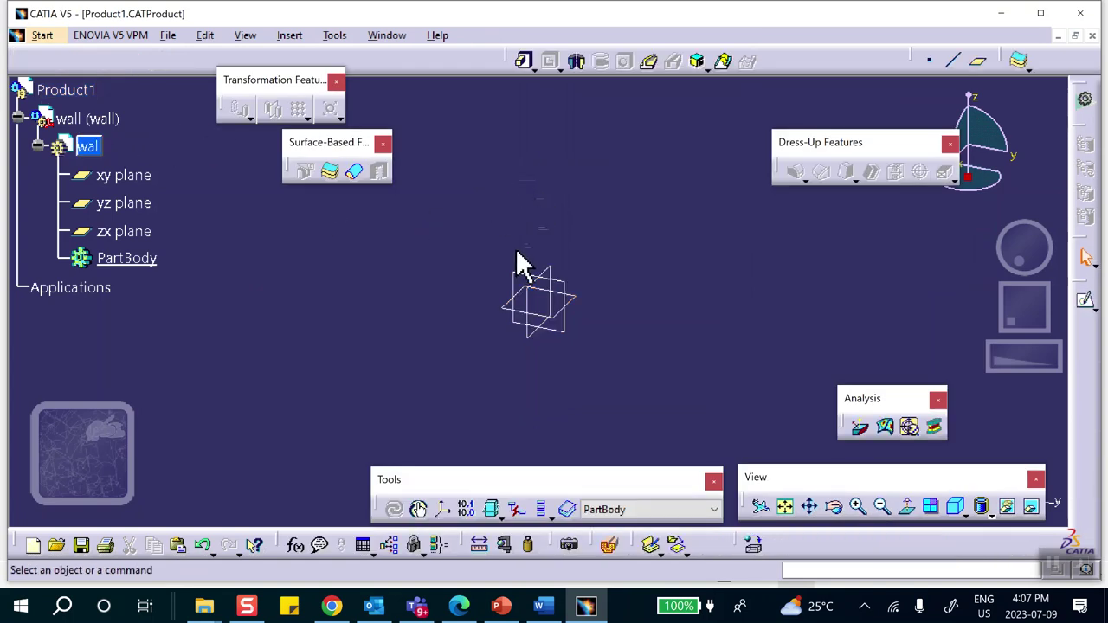
left_click(526, 292)
left_click(1085, 303)
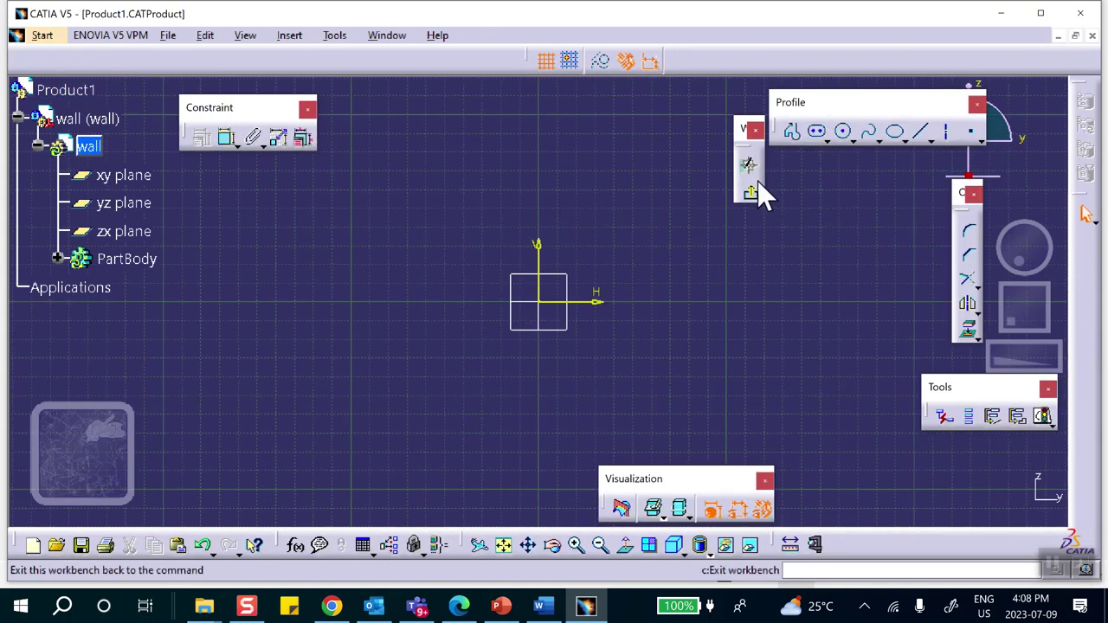
left_click(790, 131)
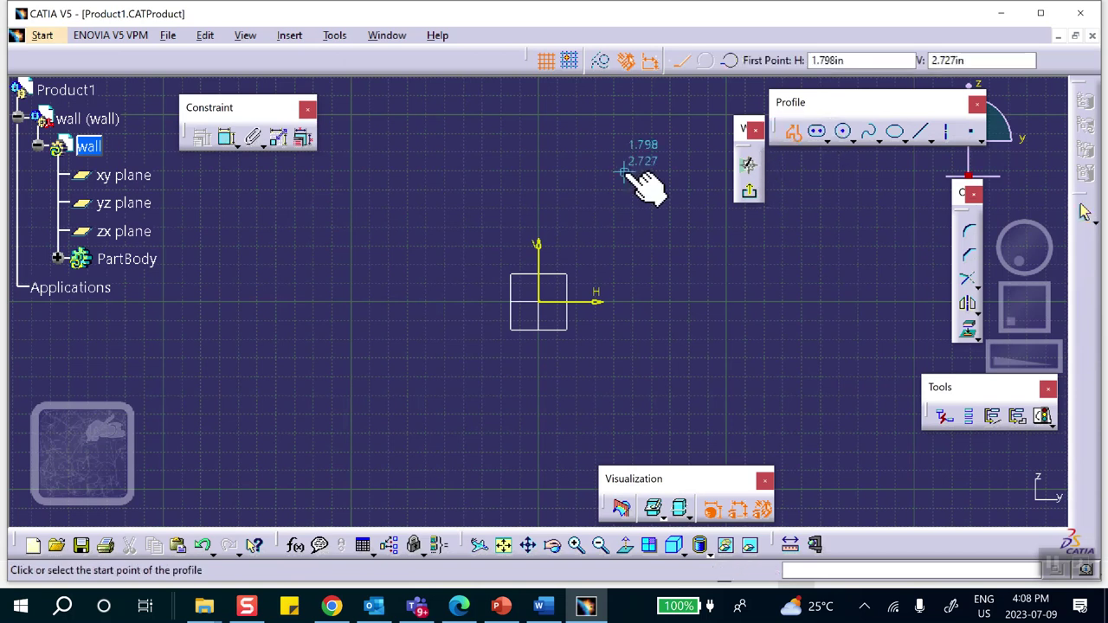
left_click(591, 154)
left_click(435, 154)
left_click(436, 513)
left_click(451, 513)
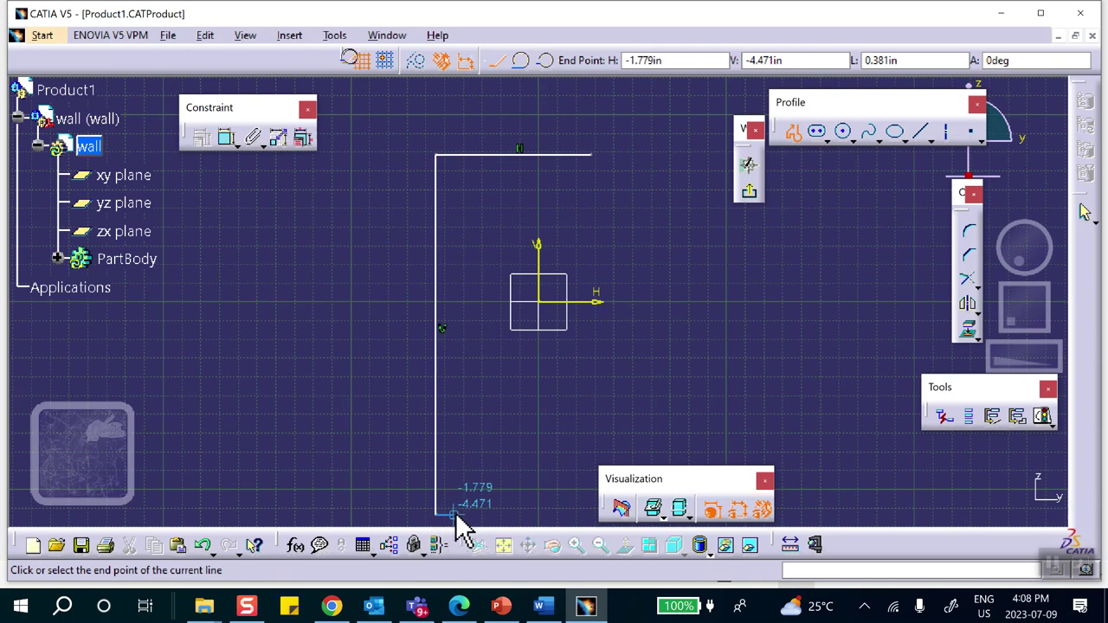
left_click(452, 173)
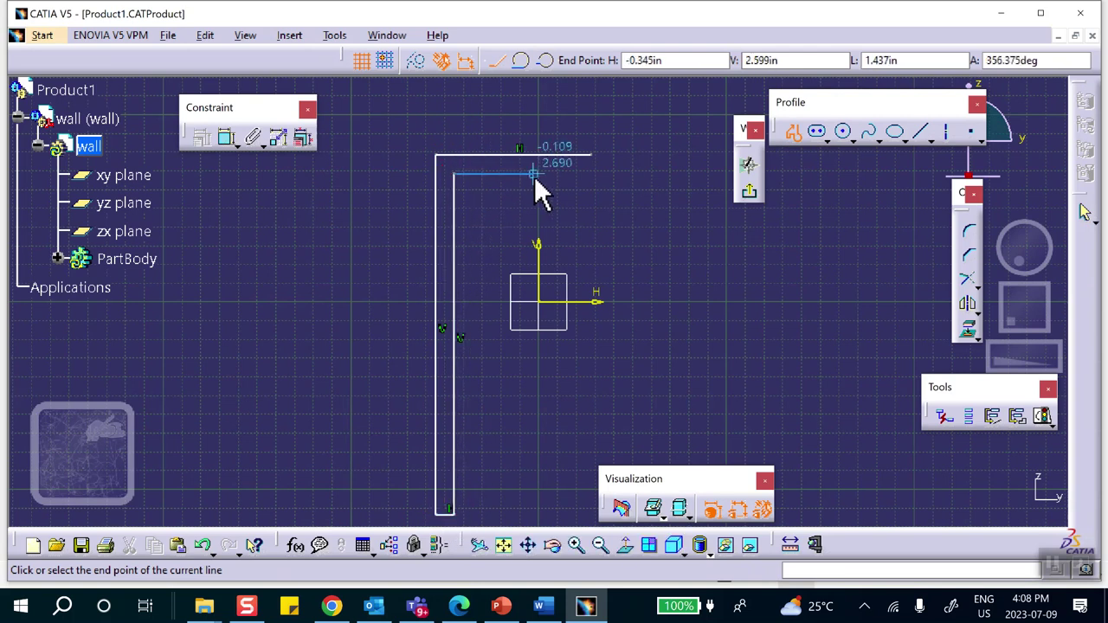
left_click(592, 173)
left_click(592, 157)
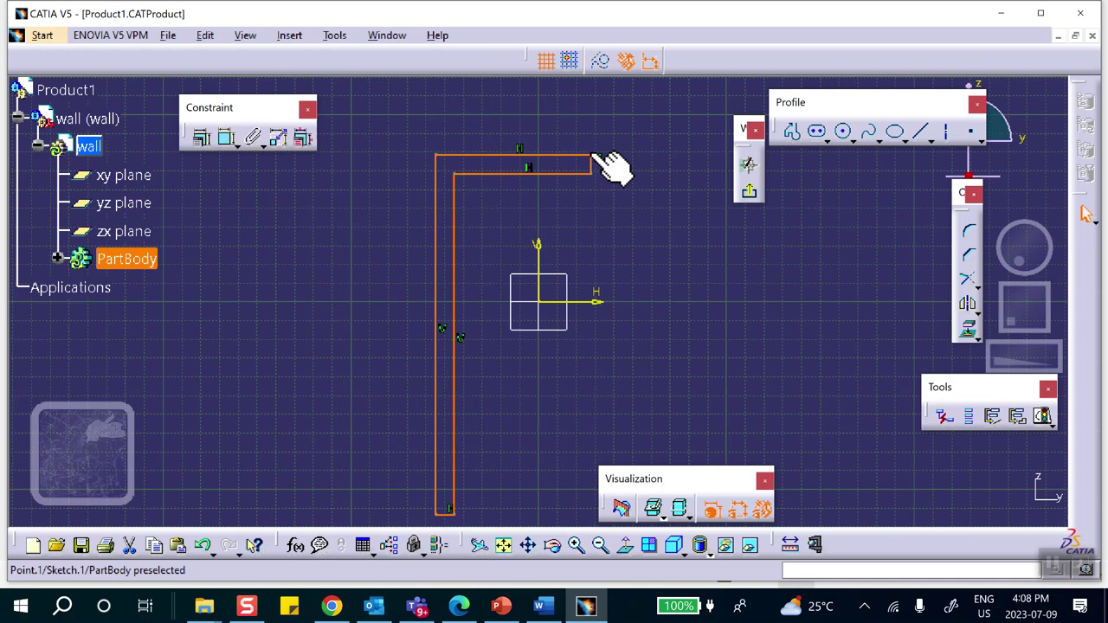
left_click(746, 190)
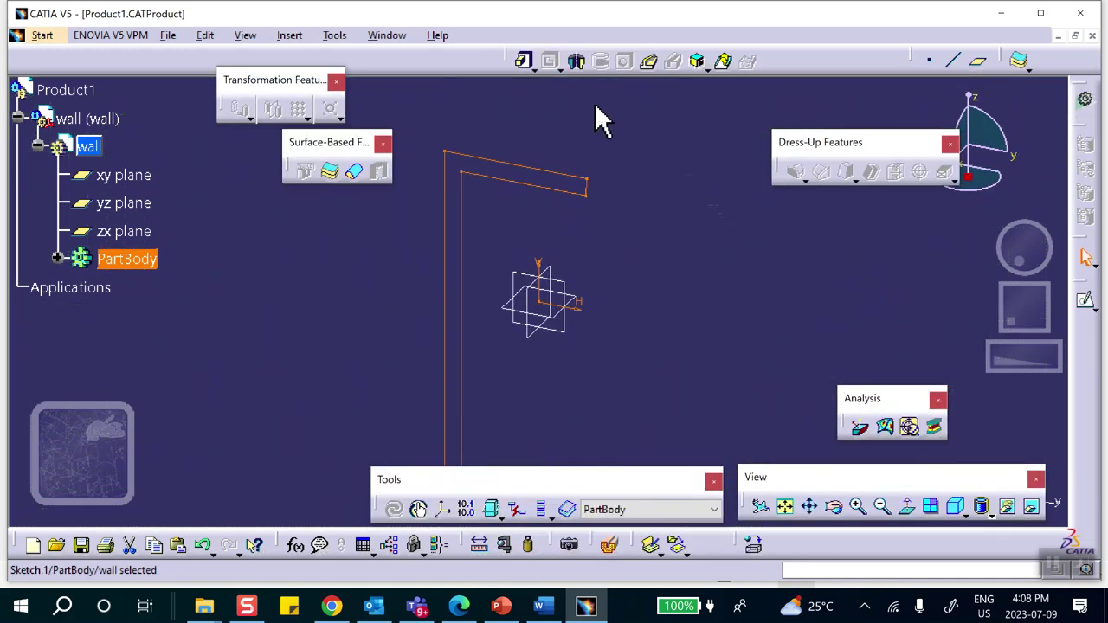
- Pad the inverted-L profile with a length of 0.787 in and mirrored extent
left_click(526, 62)
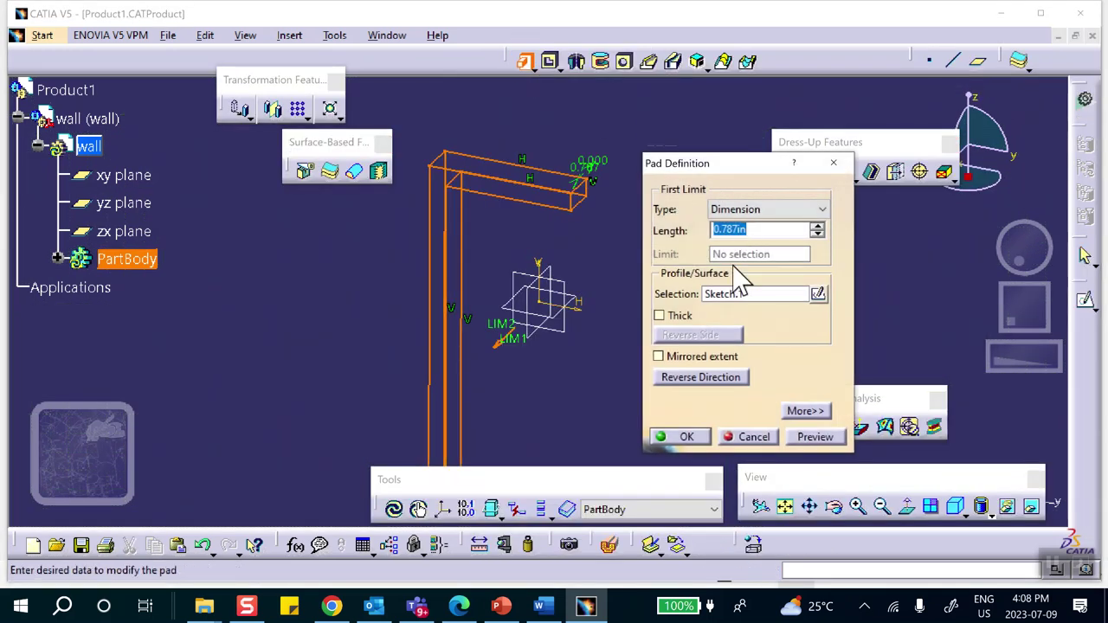
left_click(660, 356)
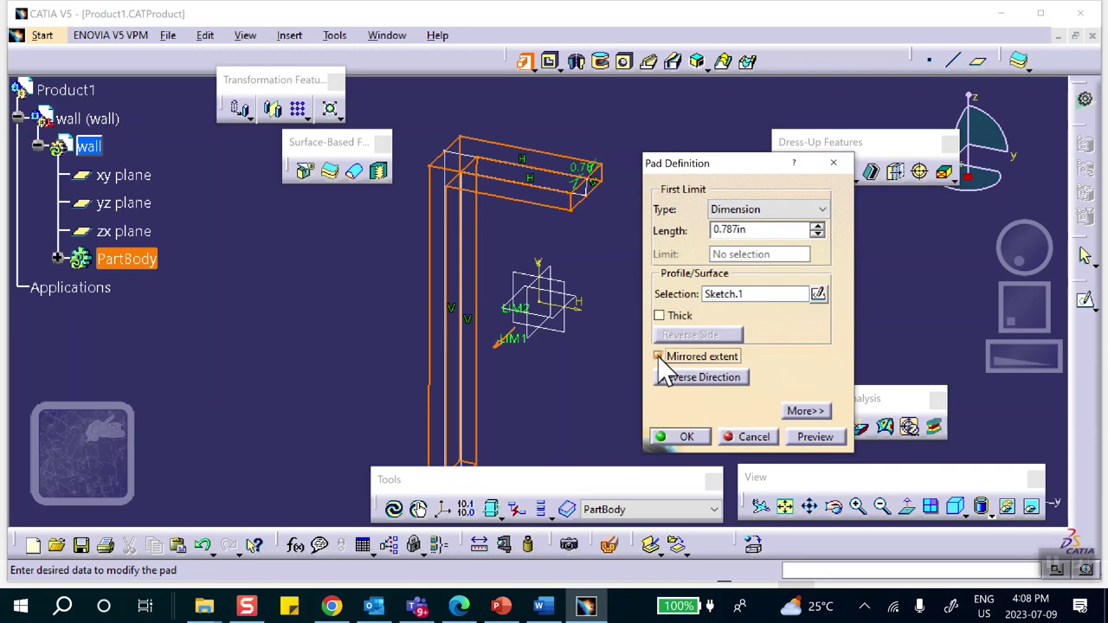
left_click(681, 438)
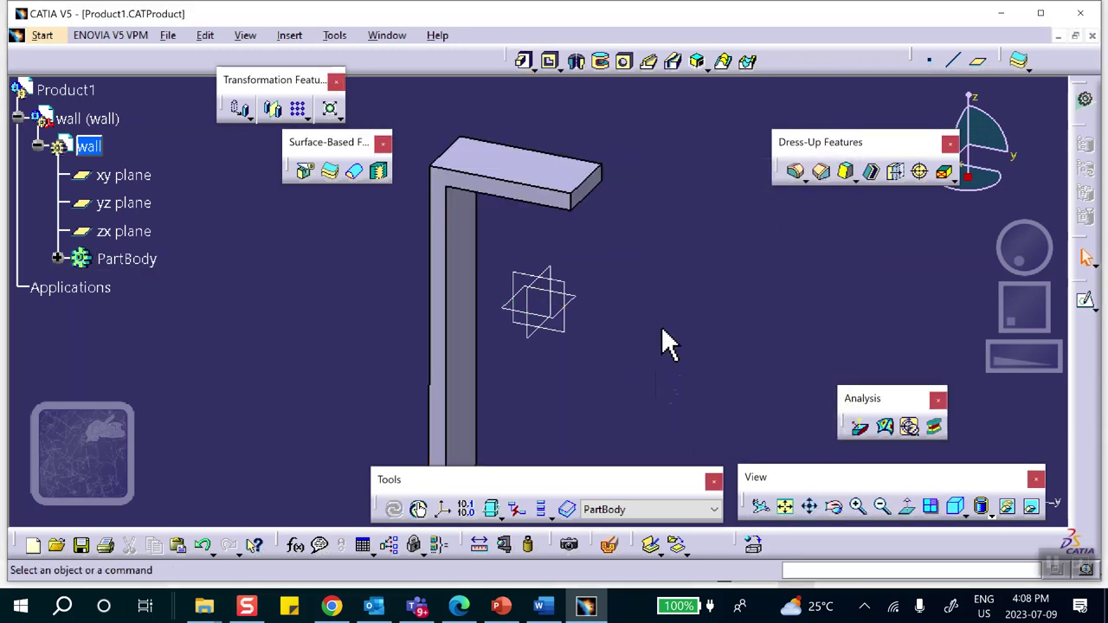
- Sketch a circle of about 0.17 in radius on the top face of the horizontal arm, centred on the vertical sketch axis below the origin
left_click(562, 186)
left_click(1085, 300)
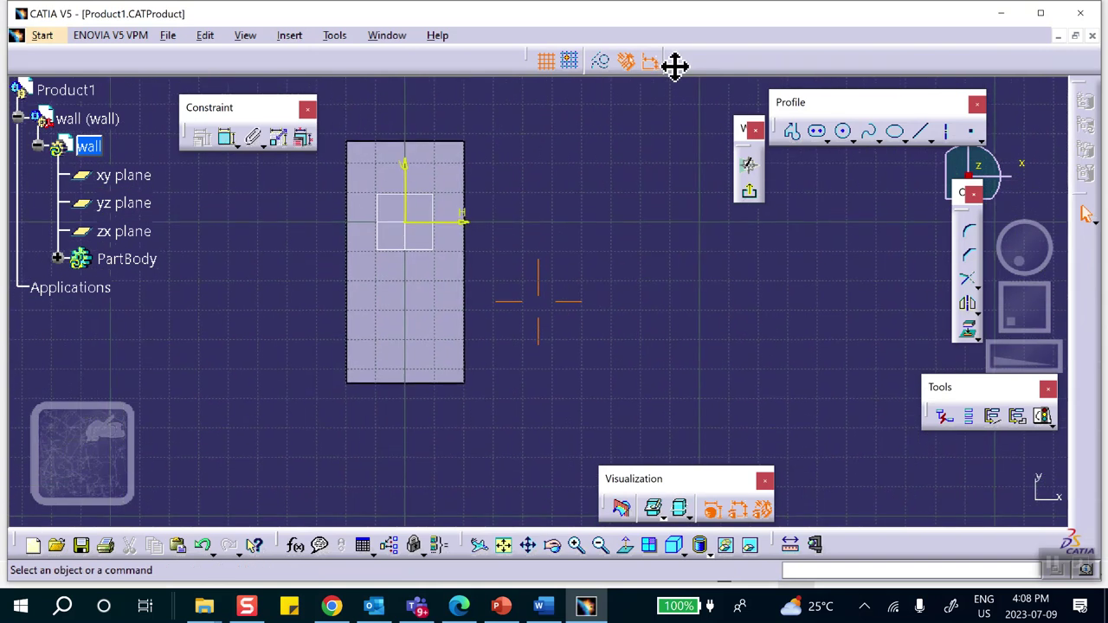
middle_click_drag(602, 270, 489, 287)
left_click(839, 133)
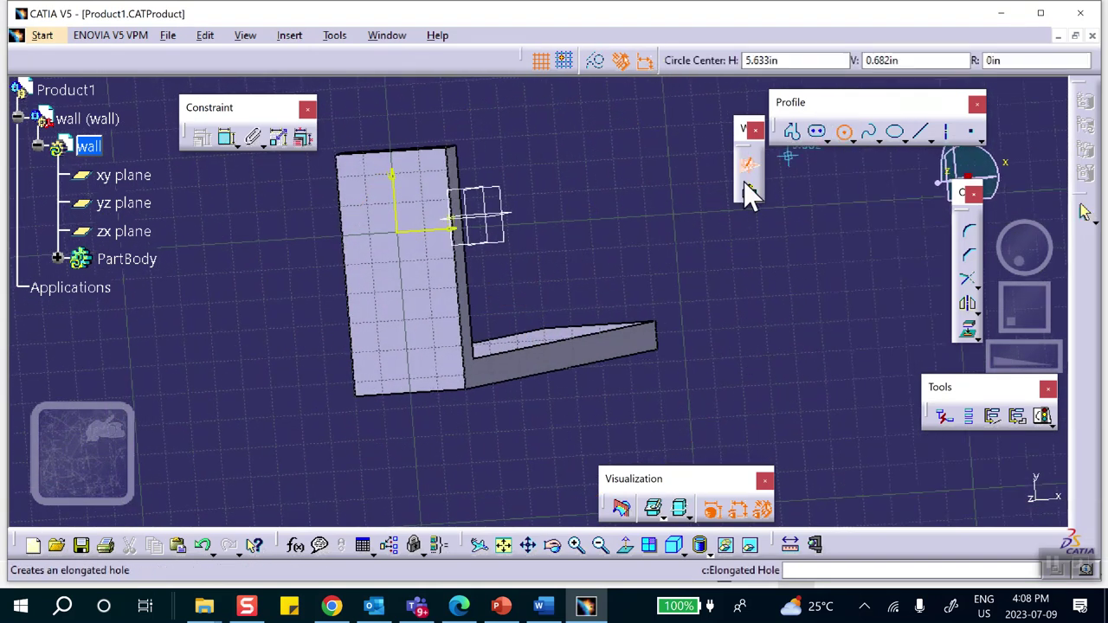
left_click(399, 263)
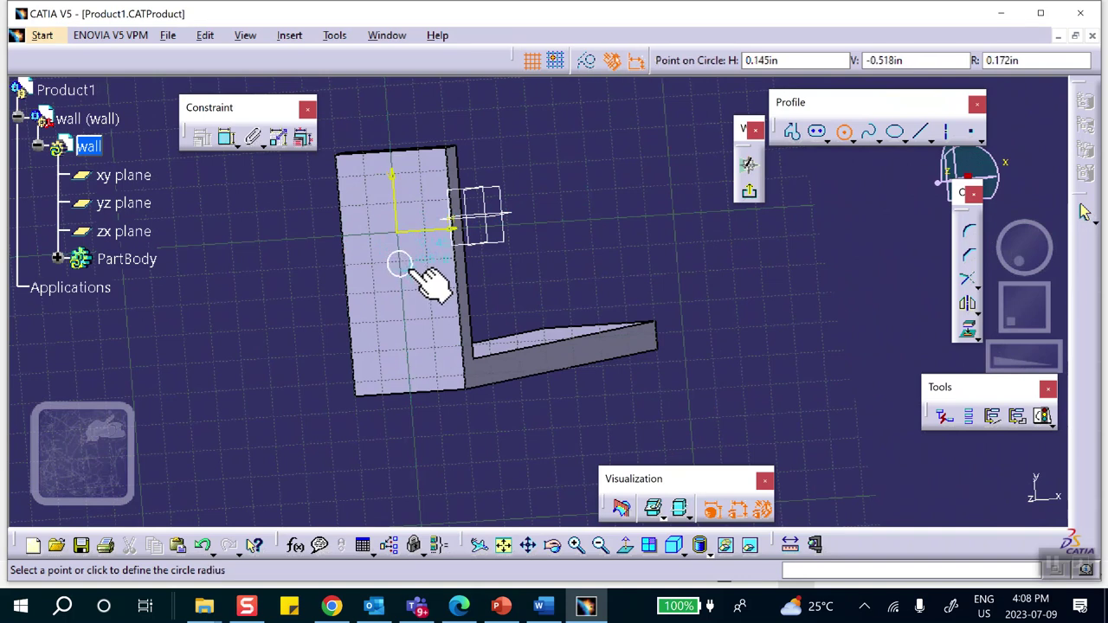
left_click(410, 266)
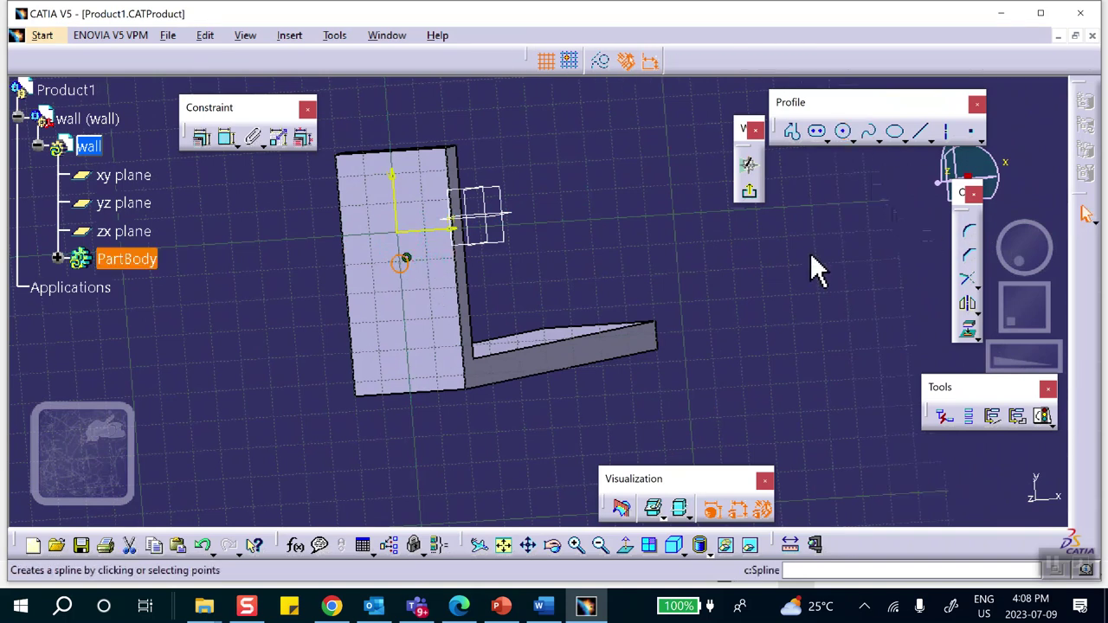
- Cut the circle through the wall's horizontal arm with a pocket 0.787 in deep
left_click(754, 195)
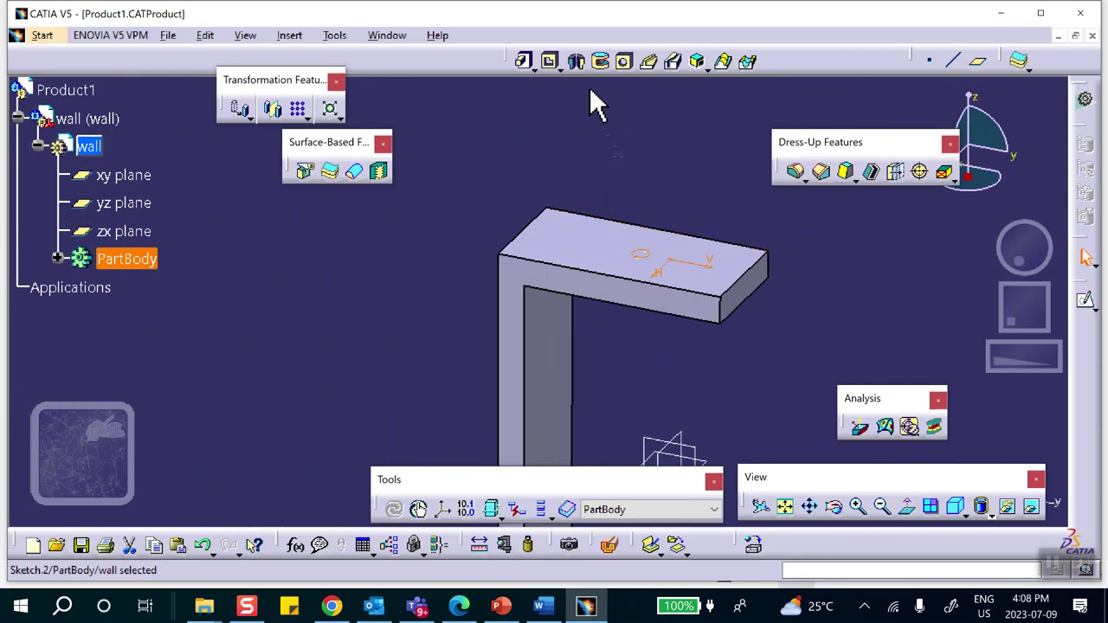
left_click(548, 61)
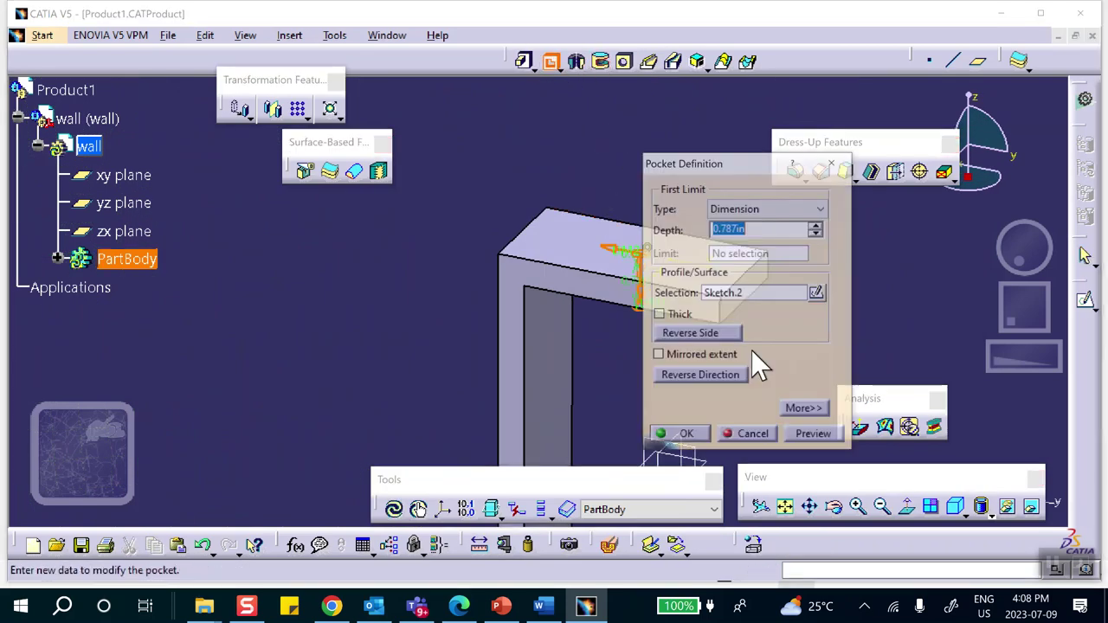
left_click(700, 436)
middle_click_drag(658, 390, 610, 277)
- Reactivate the wall part and open a sketch on the inner face of its vertical leg
double_click(64, 90)
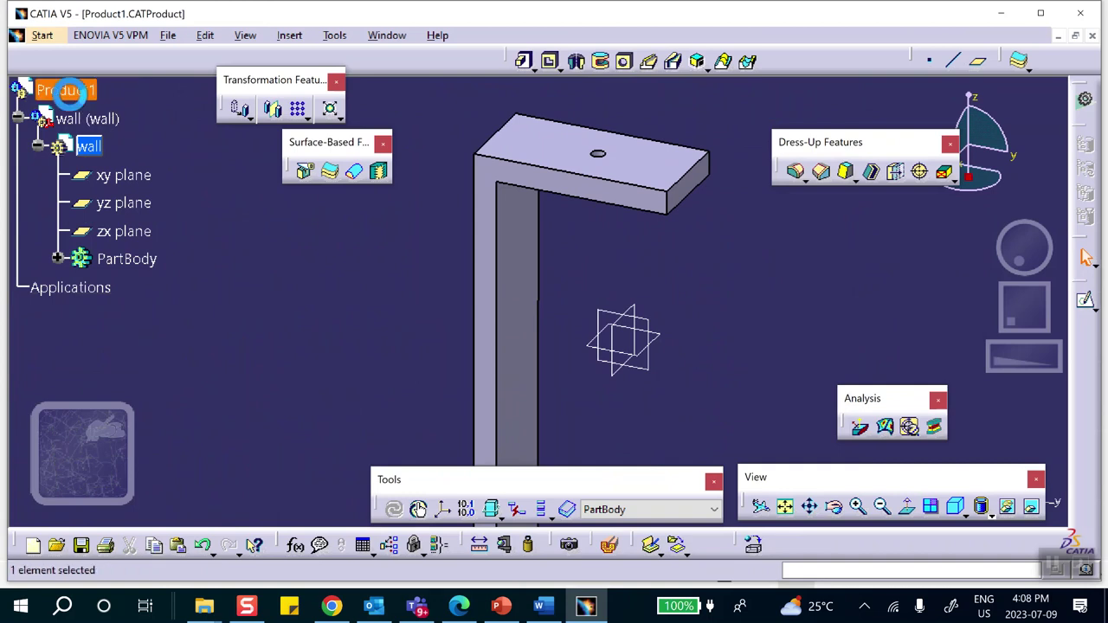
double_click(88, 146)
left_click(553, 442)
middle_click_drag(521, 420, 556, 284)
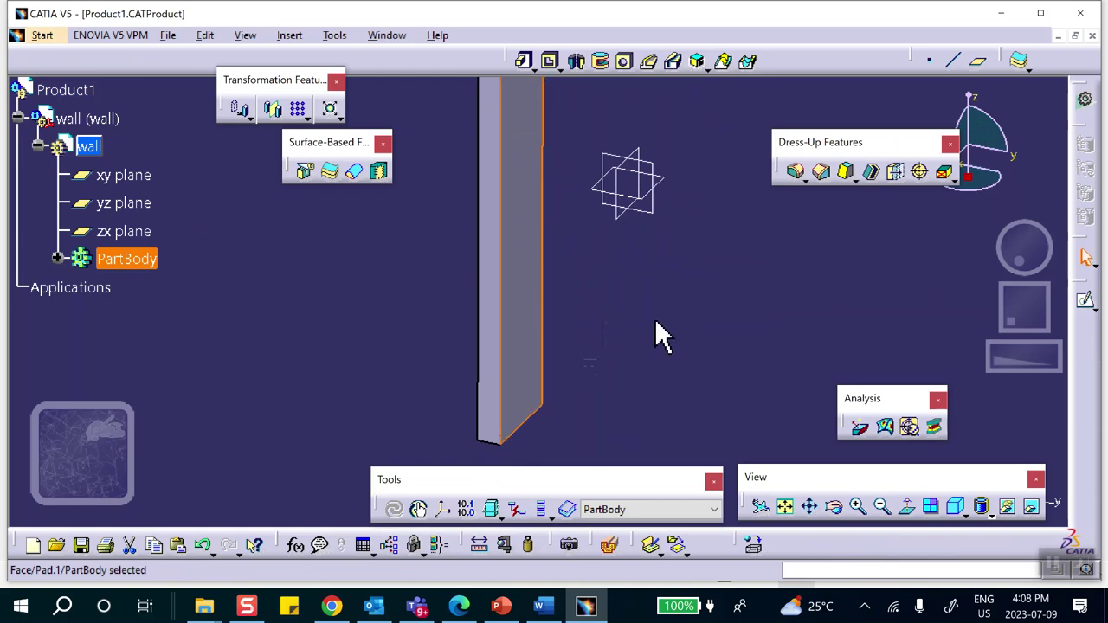
left_click(1079, 303)
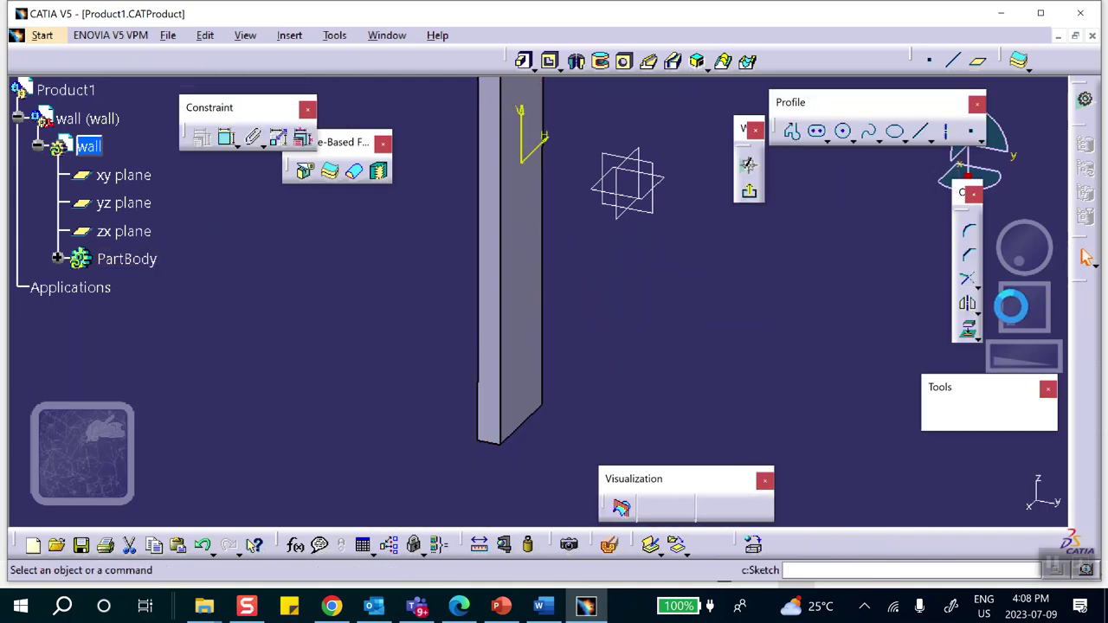
left_click(844, 134)
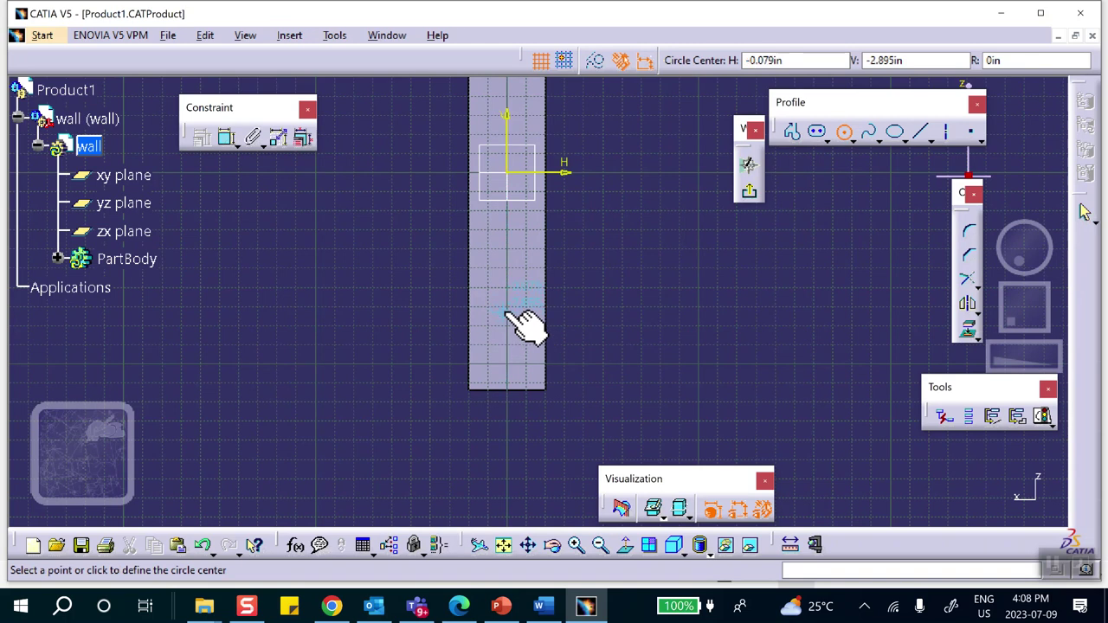
left_click(504, 312)
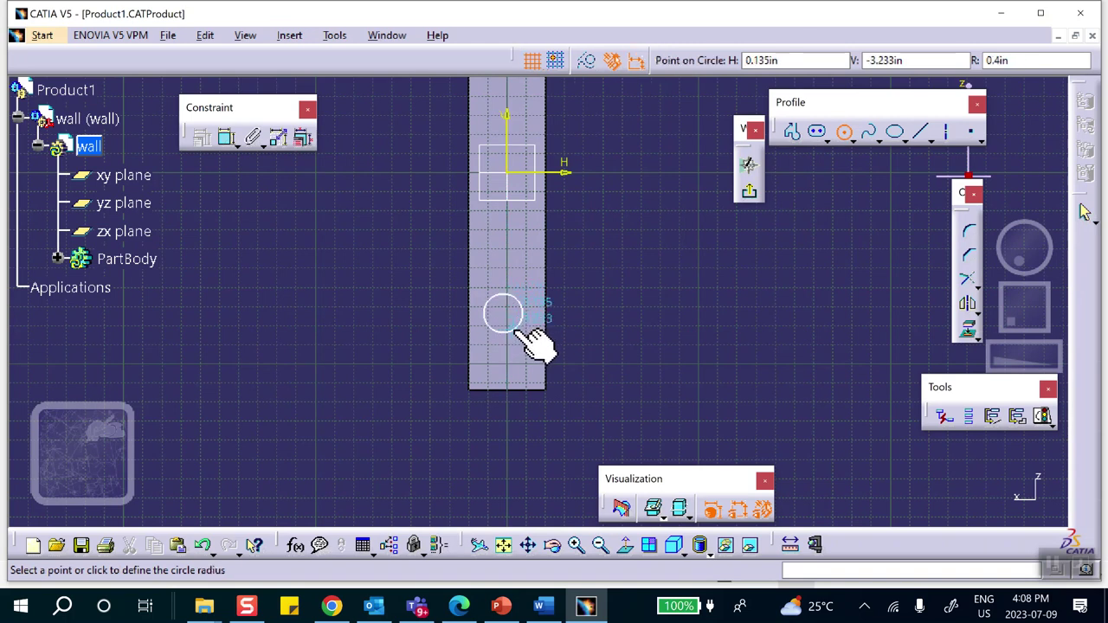
key("Escape")
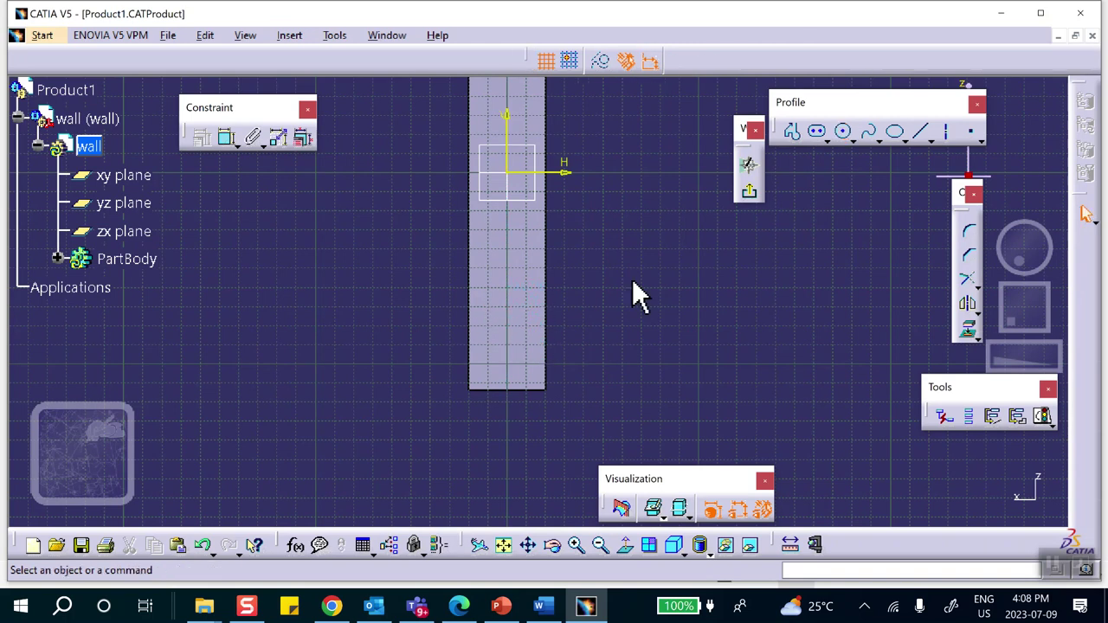
- Sketch a circle centred on the vertical sketch axis near the lower end of the wall's vertical leg and exit the sketch
left_click(844, 134)
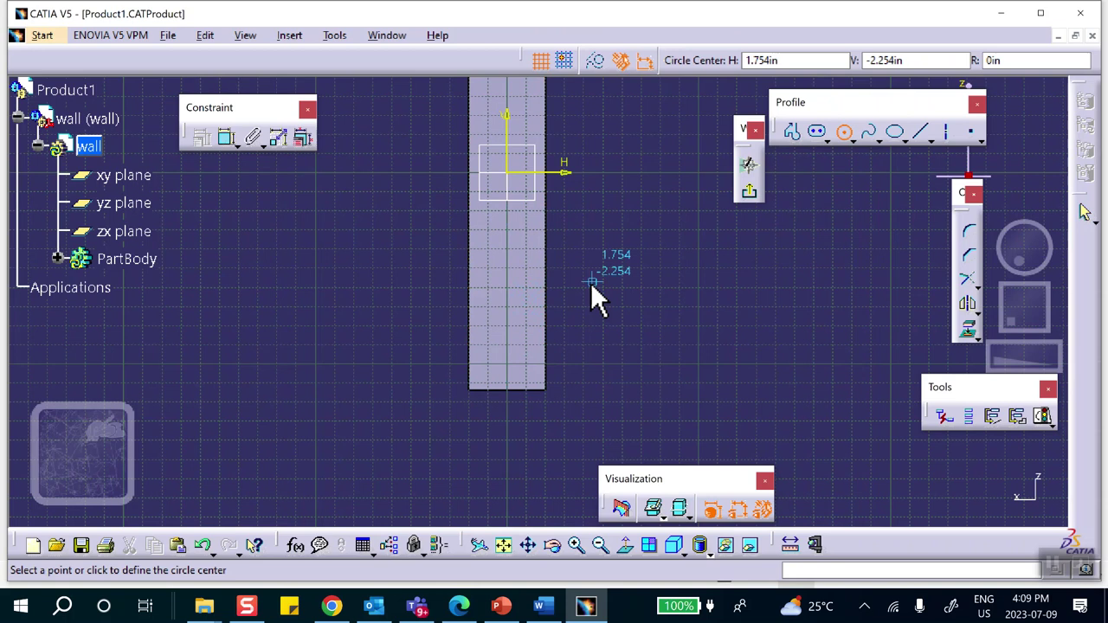
left_click(509, 321)
left_click(524, 336)
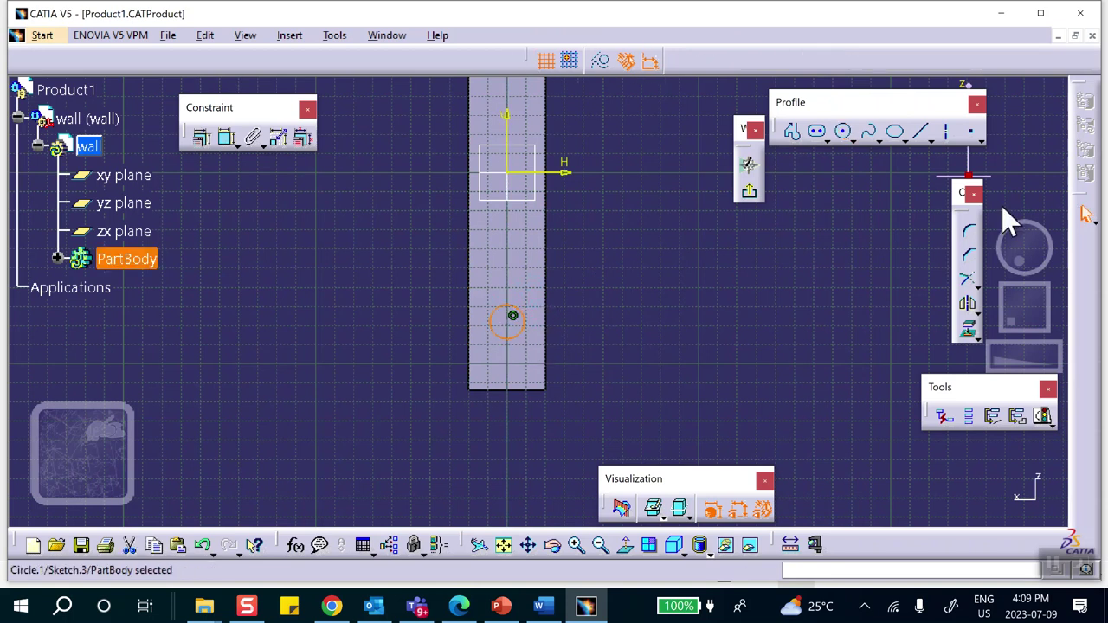
left_click(749, 191)
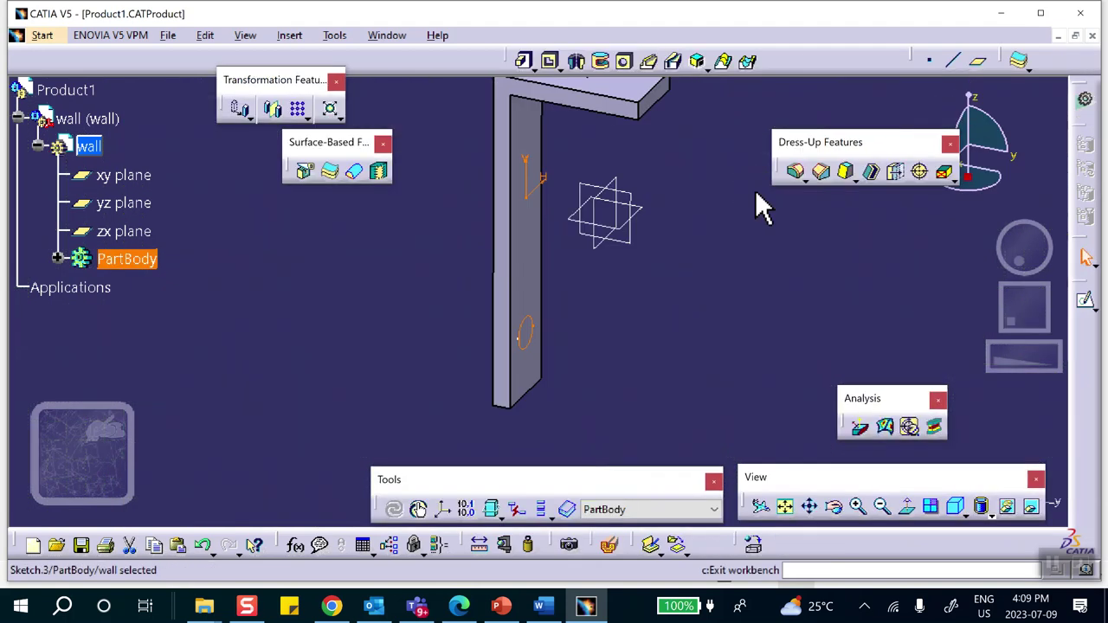
- Cut the circle through the wall's vertical leg with a pocket 0.787 in deep
left_click(552, 69)
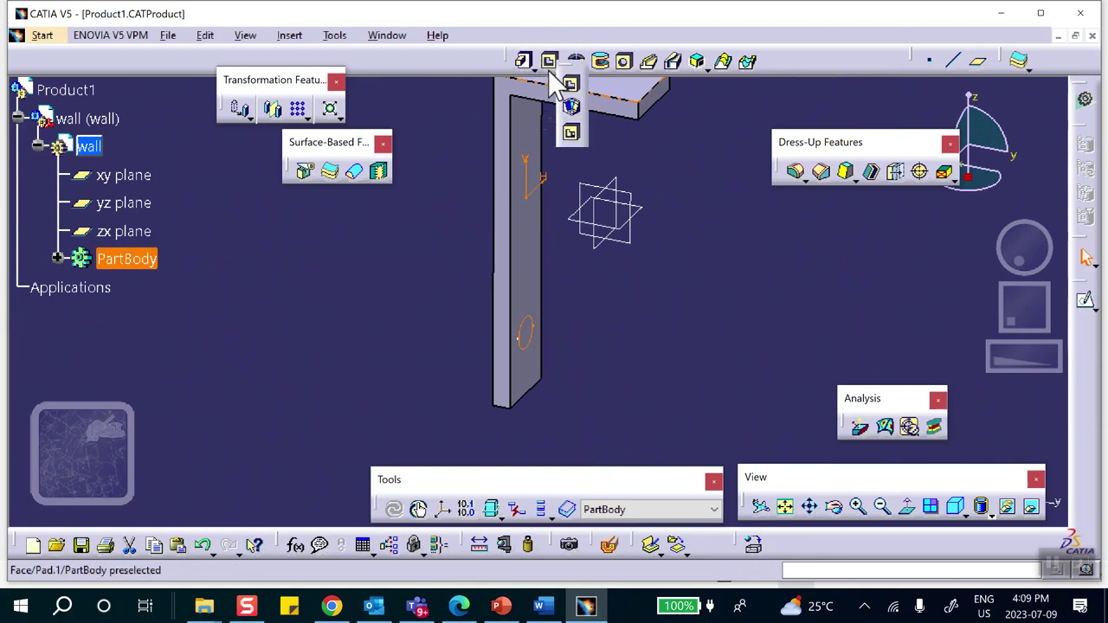
left_click(570, 84)
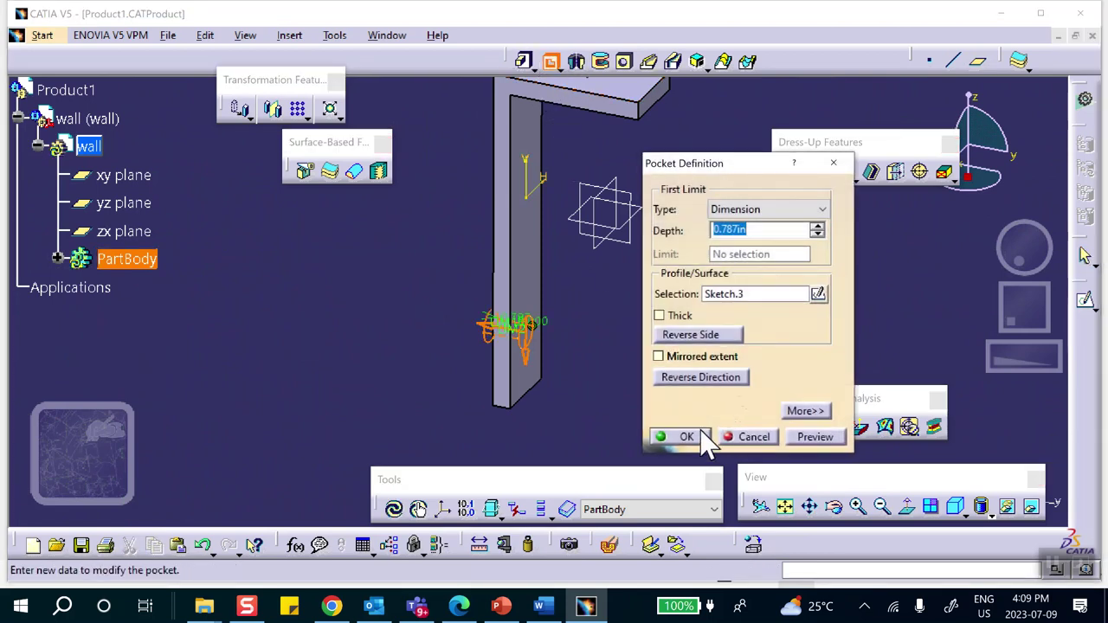
left_click(686, 437)
- Activate Product1 and save it together with its linked documents
left_click(65, 89)
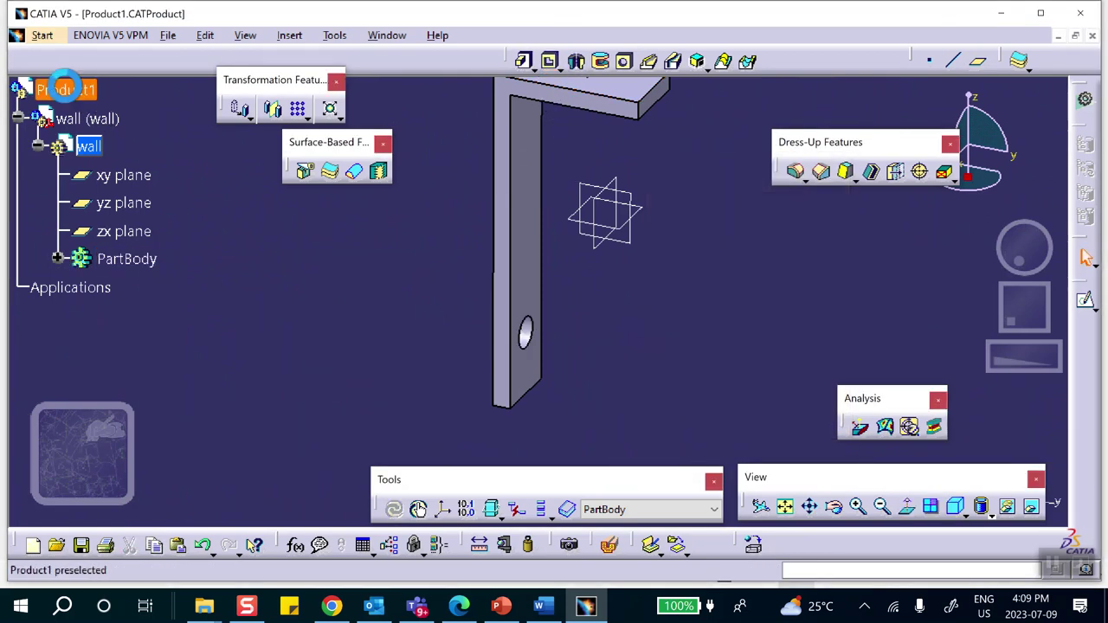
left_click(65, 89)
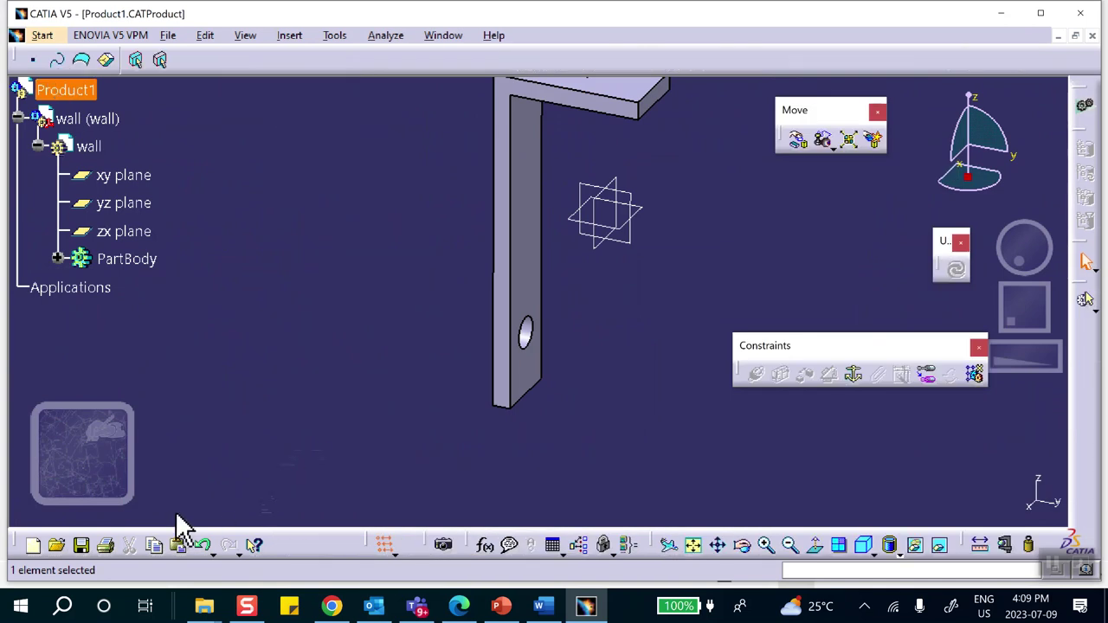
left_click(81, 544)
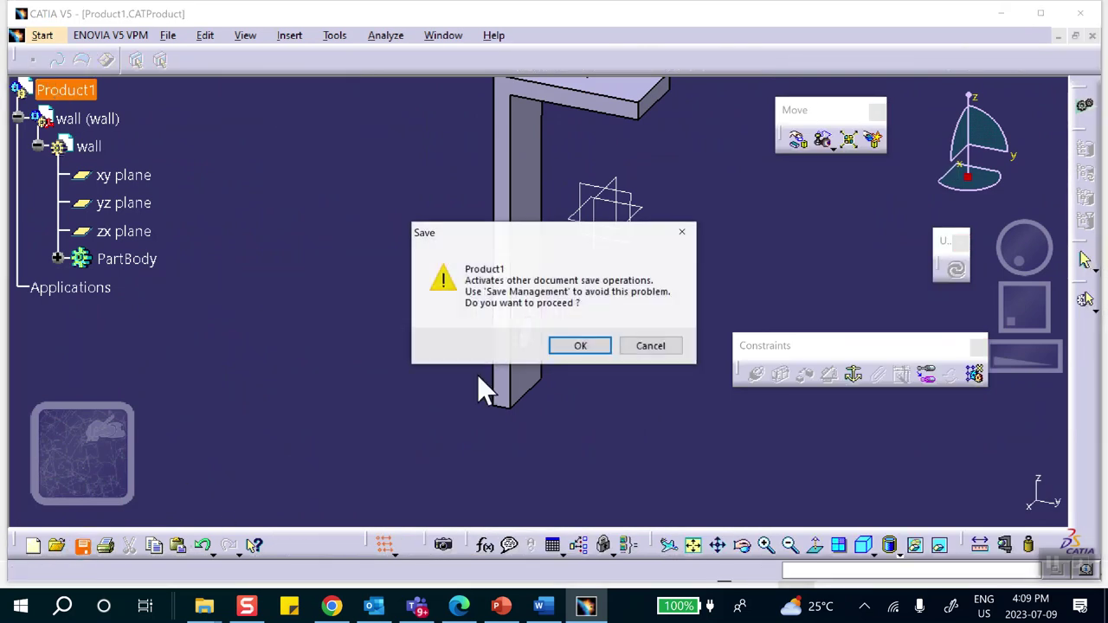
left_click(580, 346)
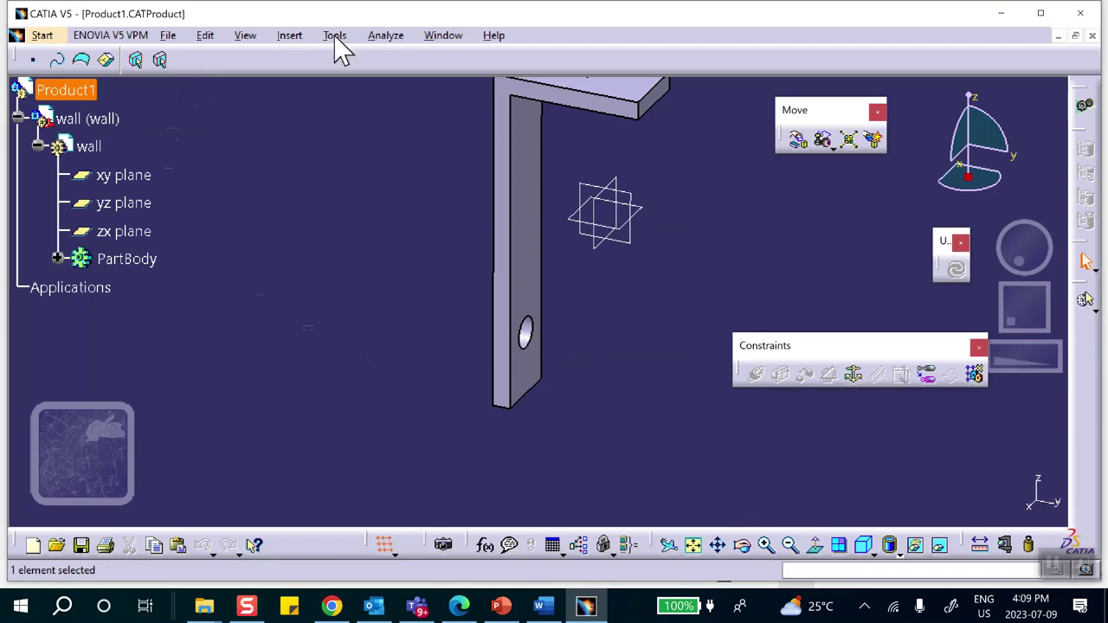
left_click(292, 35)
left_click(339, 303)
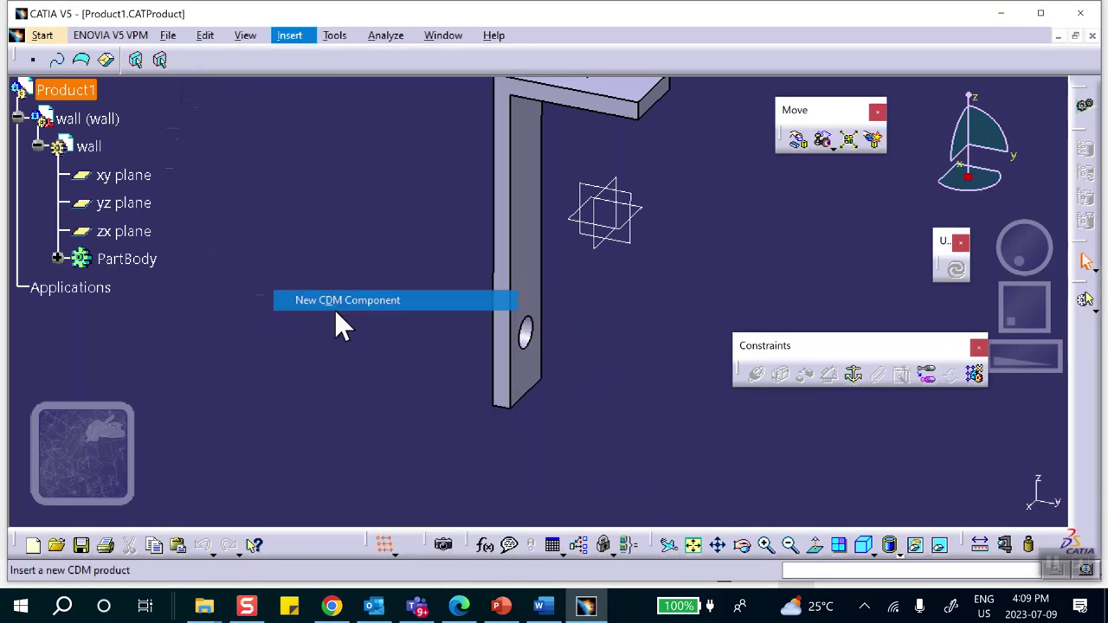
left_click(1021, 499)
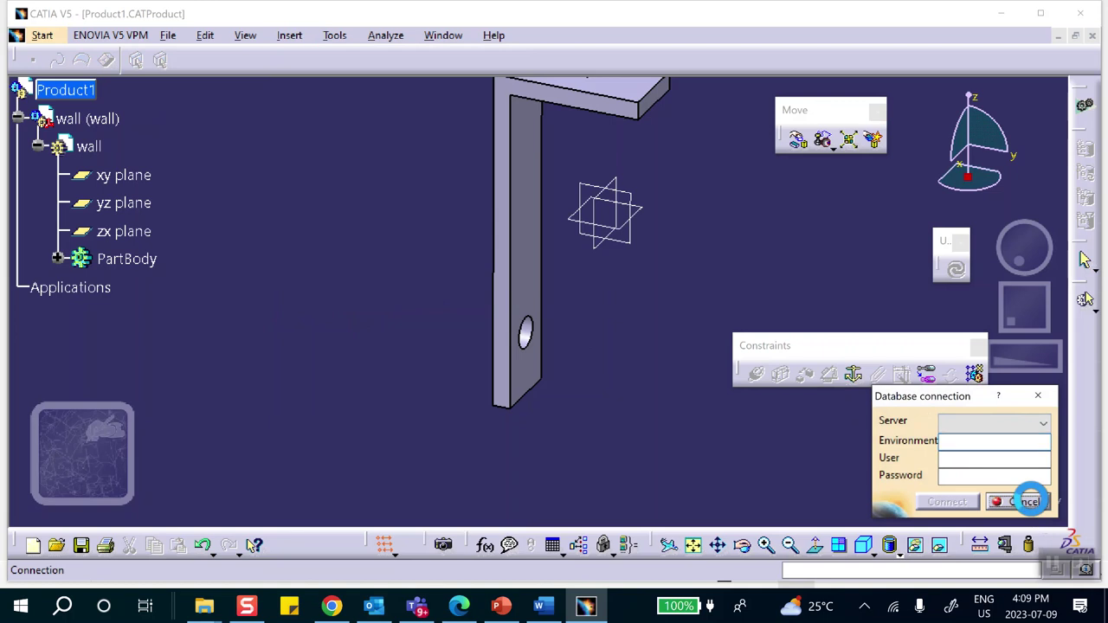
- Insert a new part into Product1, using the assembly's origin as its origin point
left_click(289, 35)
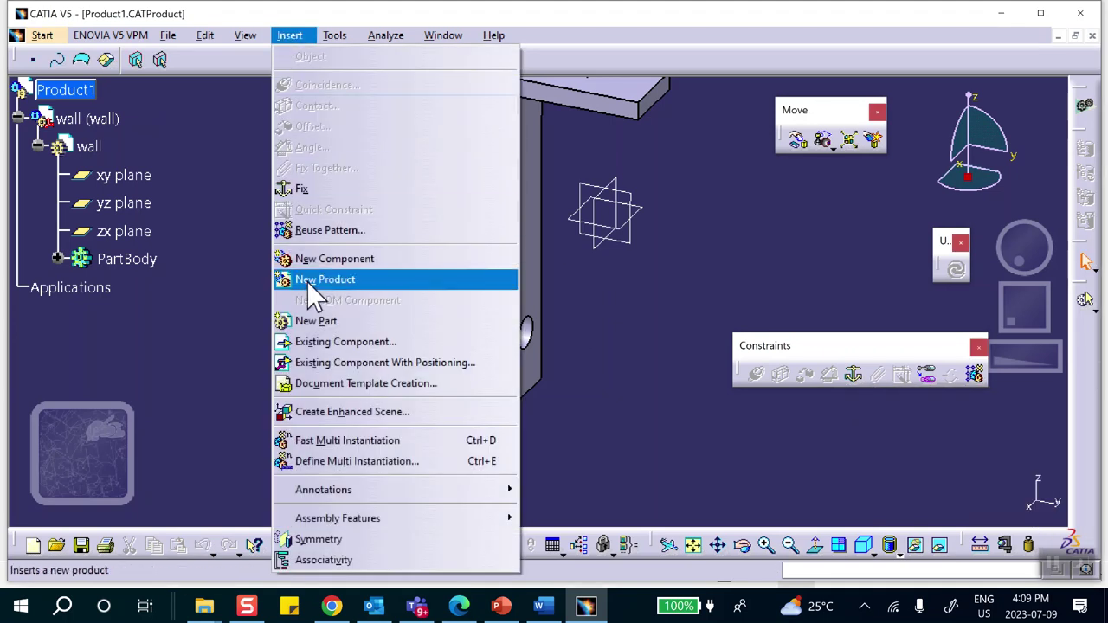
left_click(310, 322)
left_click(71, 90)
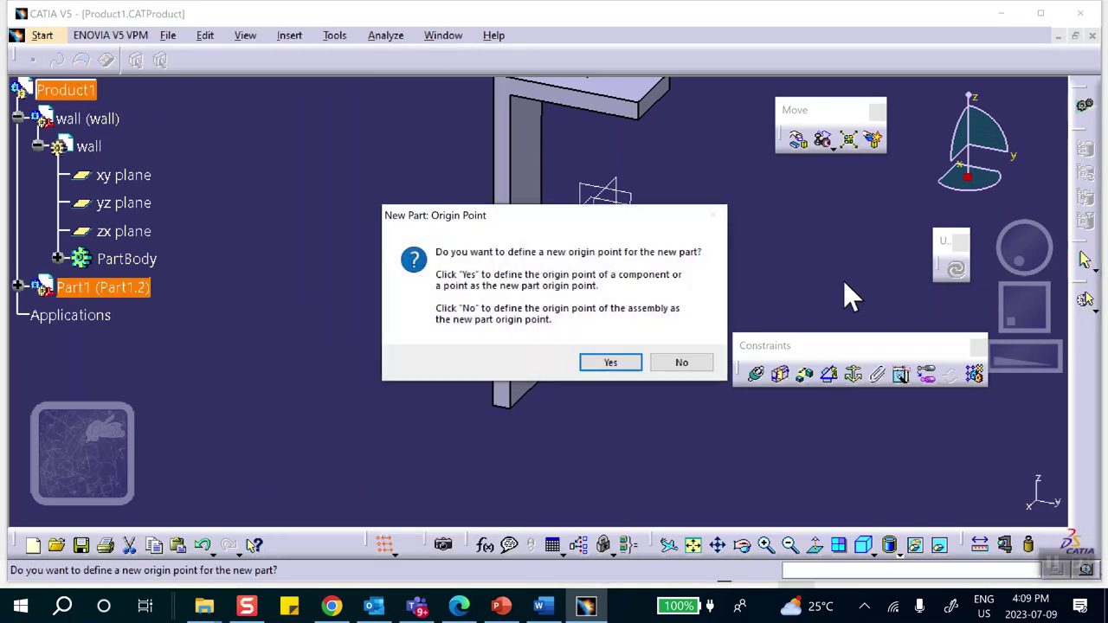
left_click(679, 363)
- Set both the instance name and the part number of the new part to cam
left_click(18, 287)
scroll(104, 197, "down", 1)
right_click(113, 199)
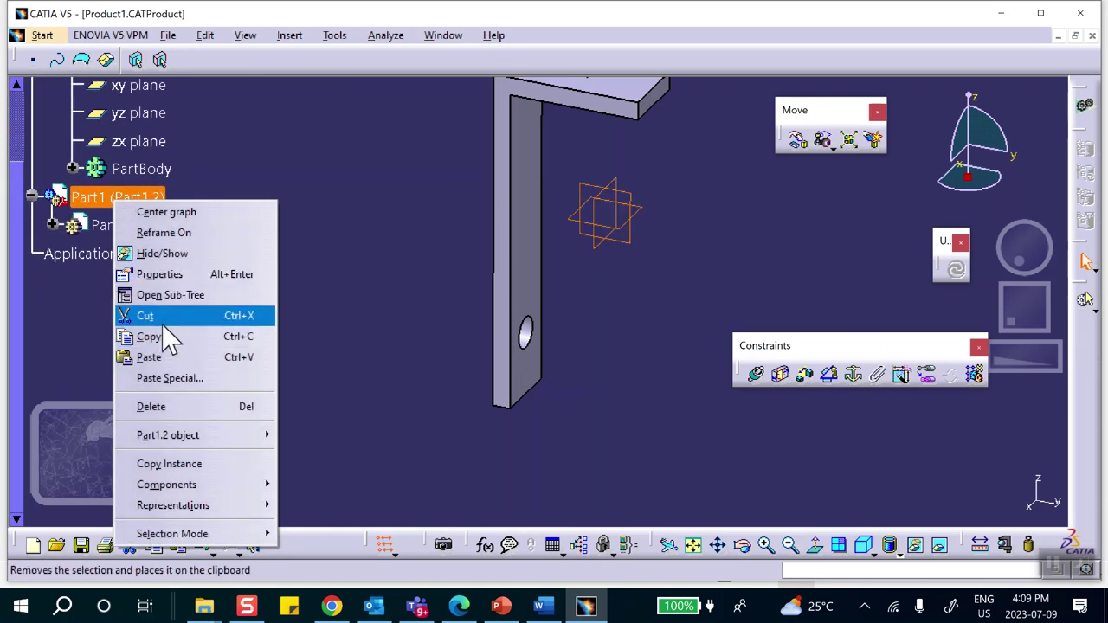
left_click(163, 274)
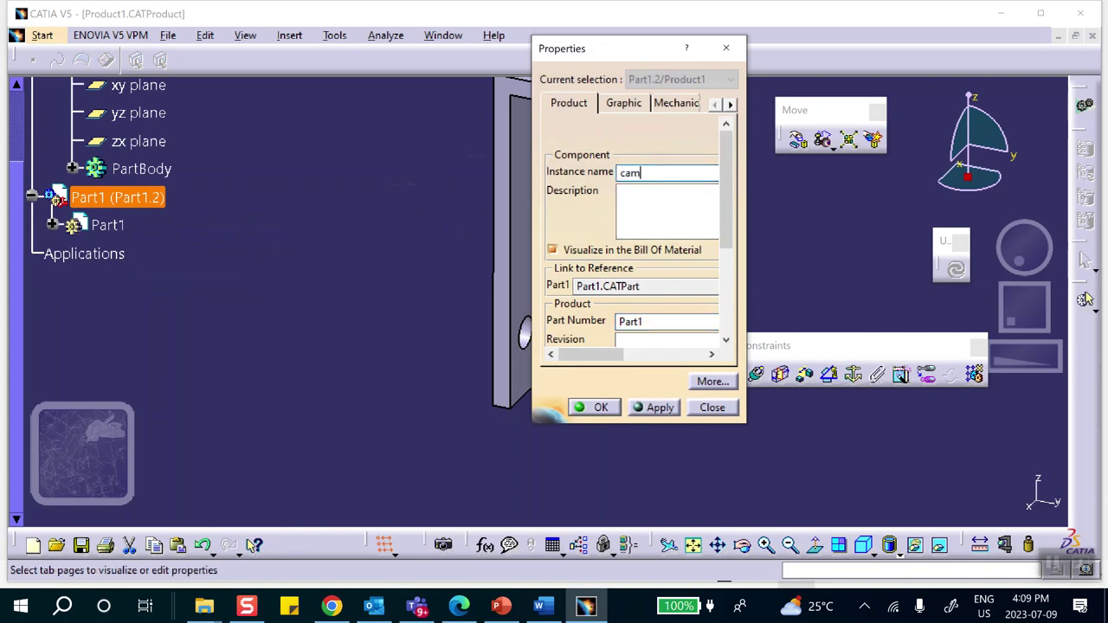
left_click(655, 321)
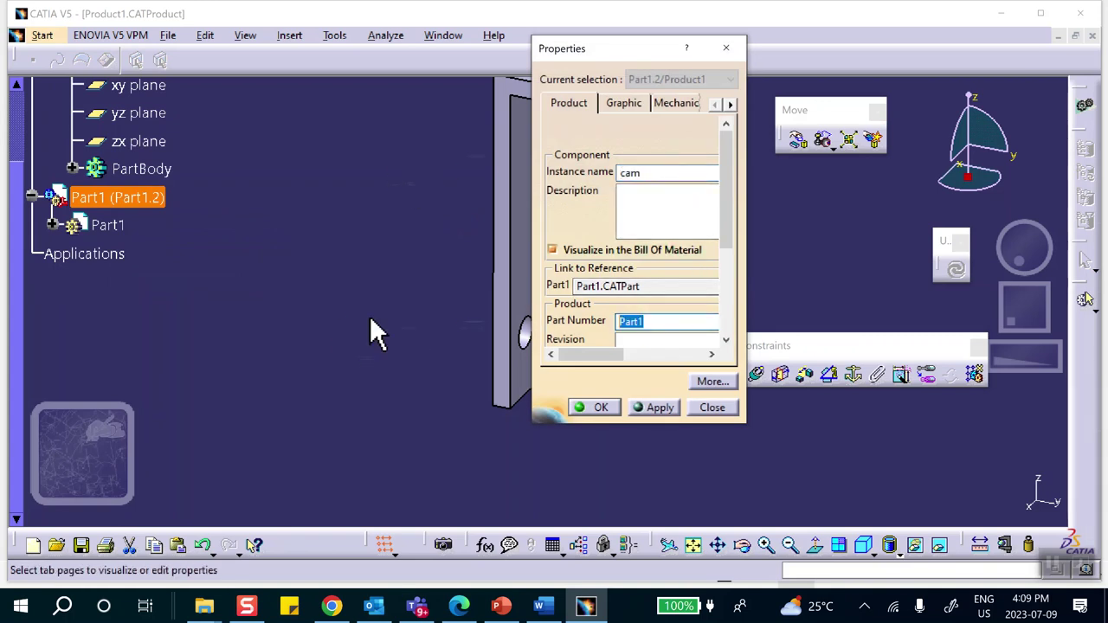
left_click(606, 405)
- Activate the cam part, open a sketch on the inner face of the wall's vertical leg and project the hole's edge into it
left_click(104, 221)
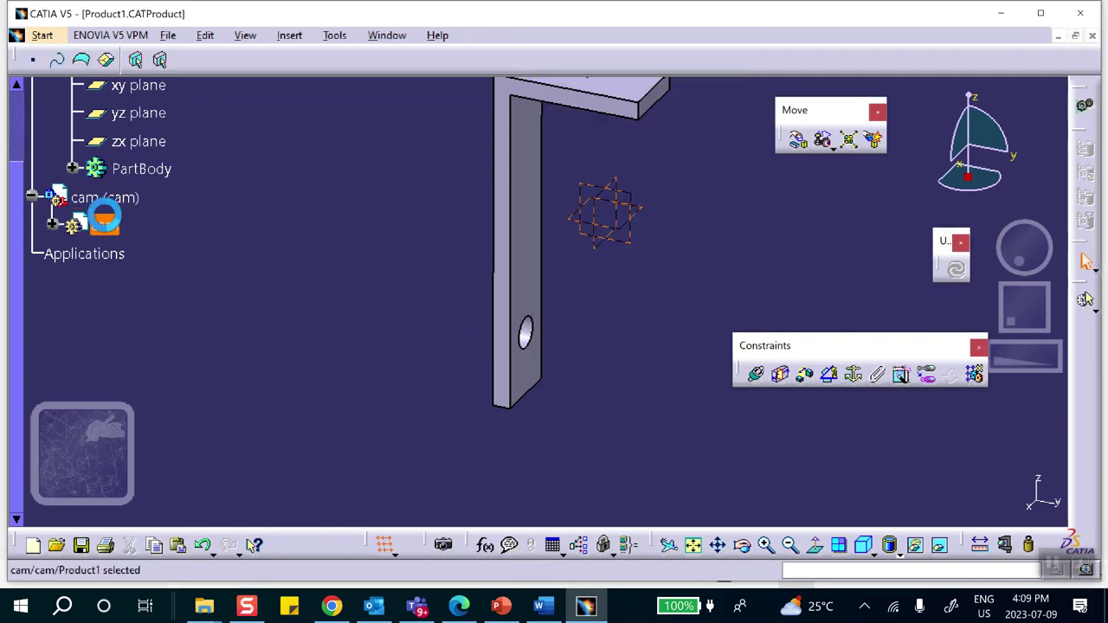
left_click(530, 286)
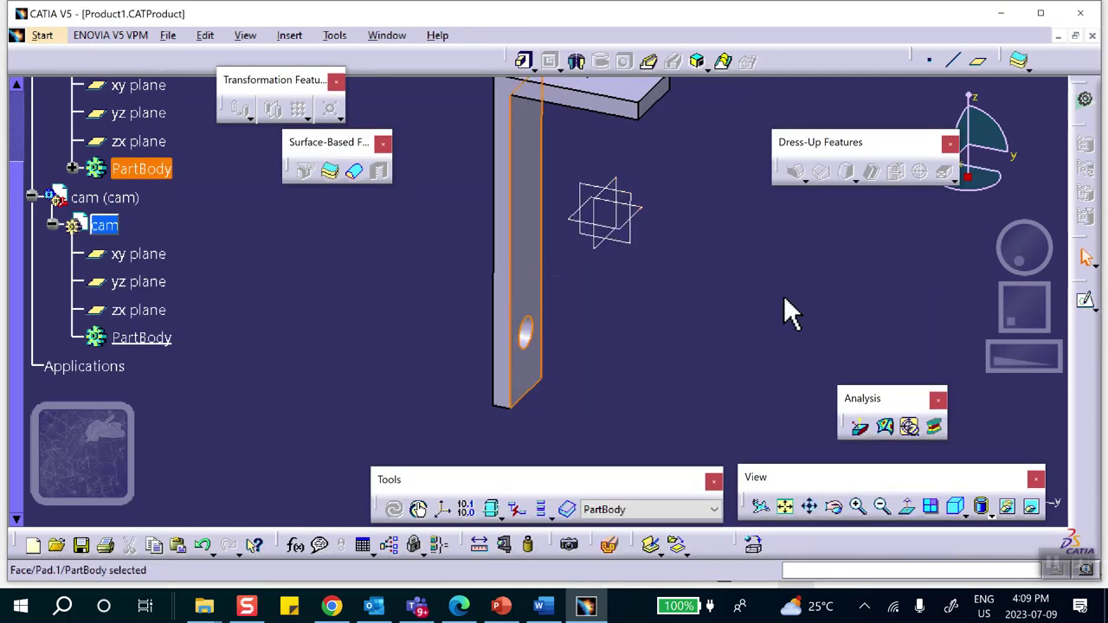
left_click(1092, 312)
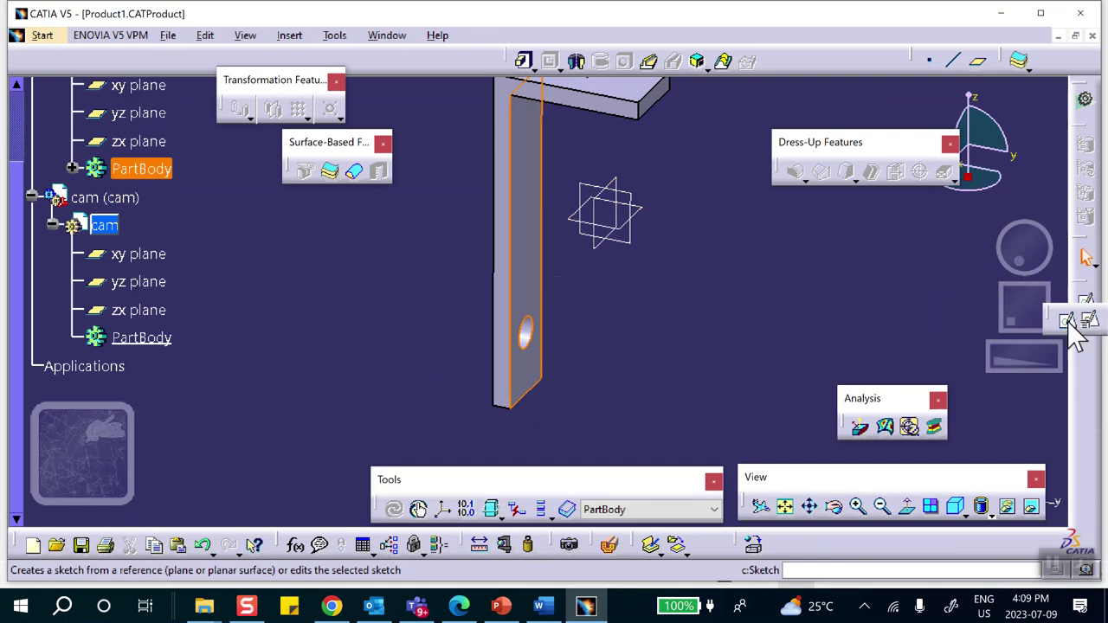
left_click(1066, 320)
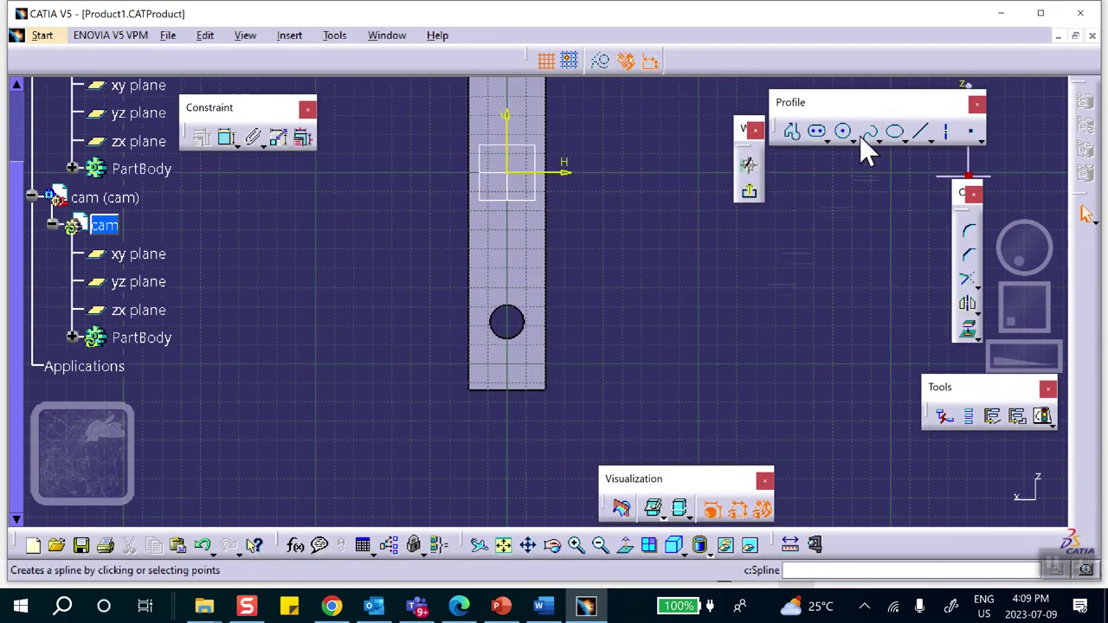
left_click(966, 330)
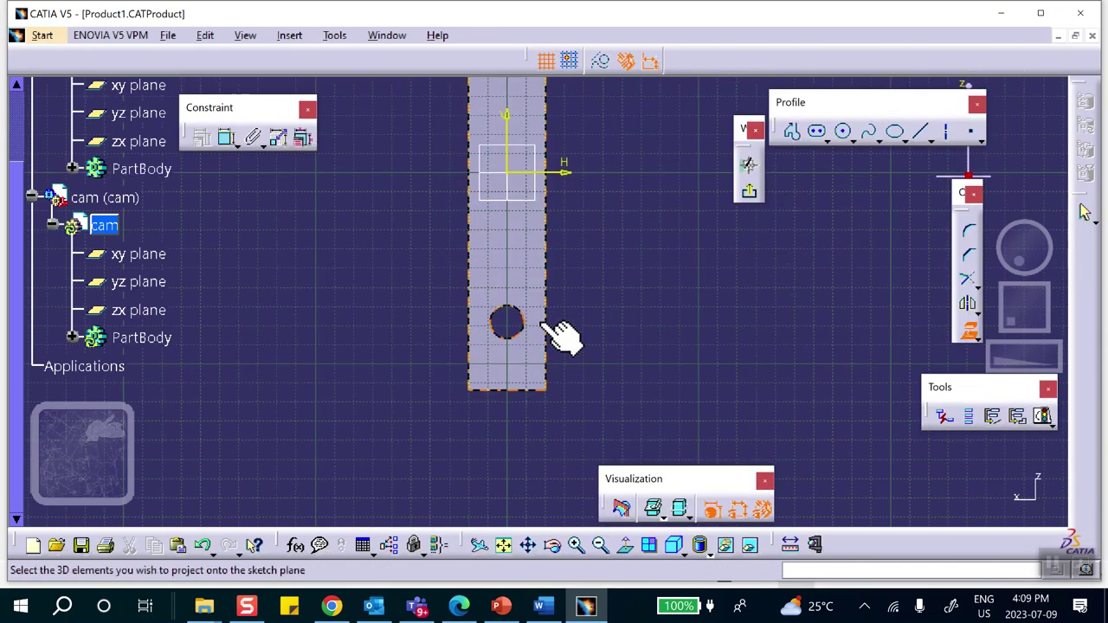
left_click(525, 329)
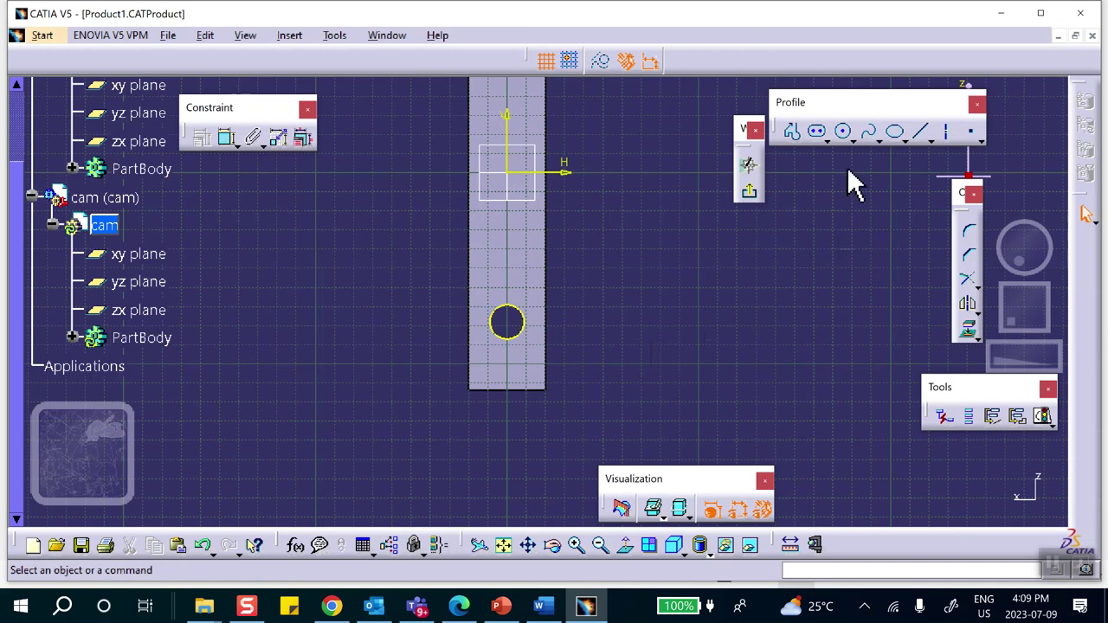
- Sketch a closed cam outline of two lines and two arcs around the projected hole, starting at about H -1.29 in, V -2.29 in
left_click(791, 132)
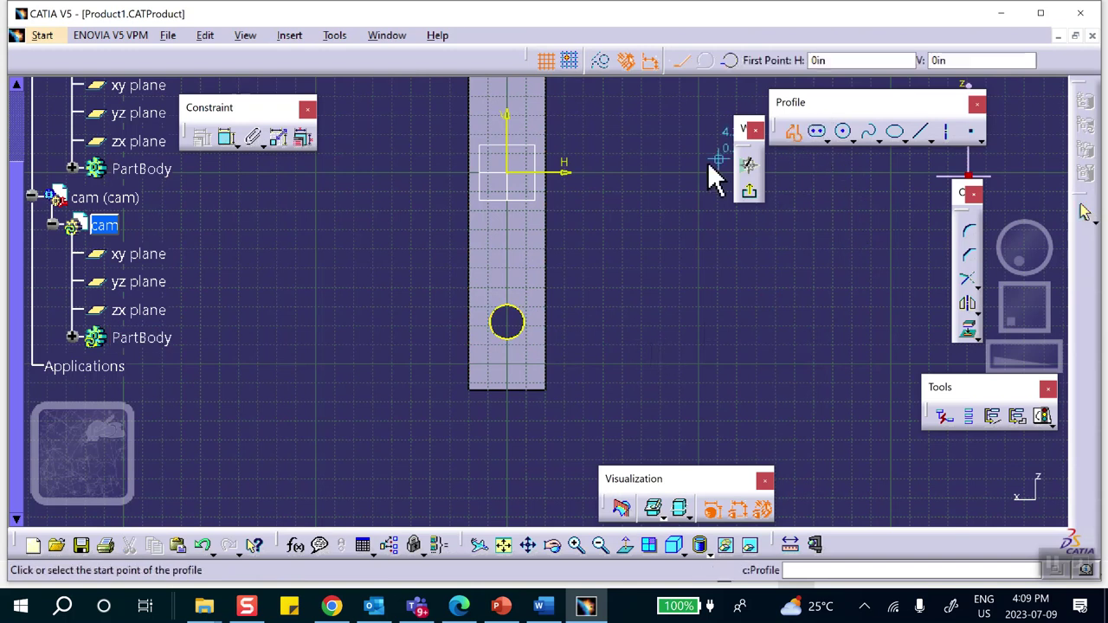
left_click(445, 284)
left_click(638, 208)
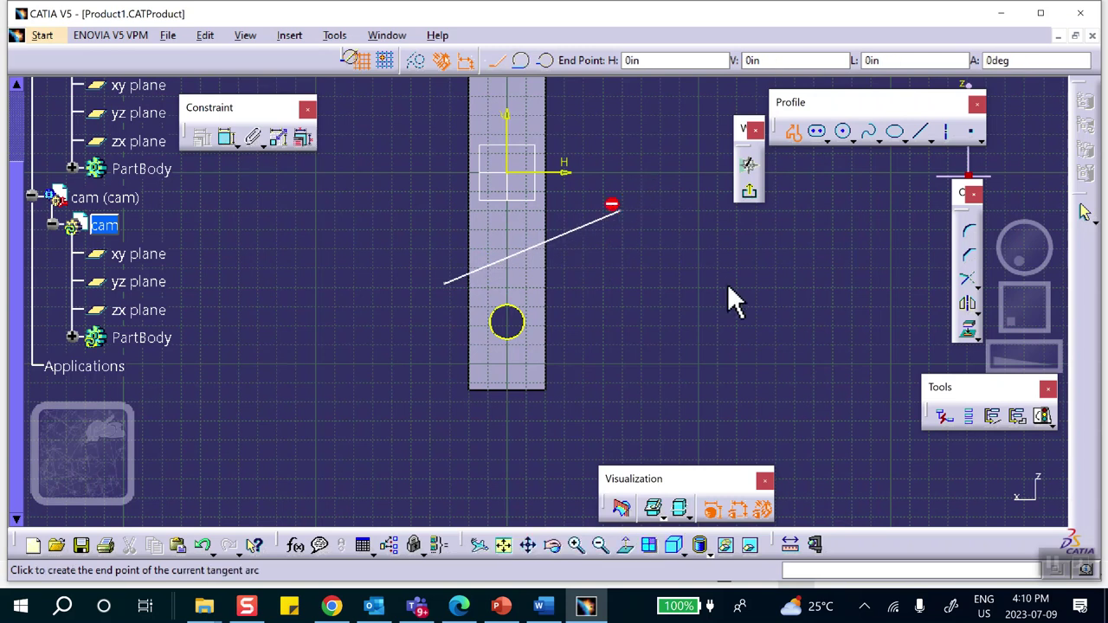
left_click(656, 284)
left_click(489, 414)
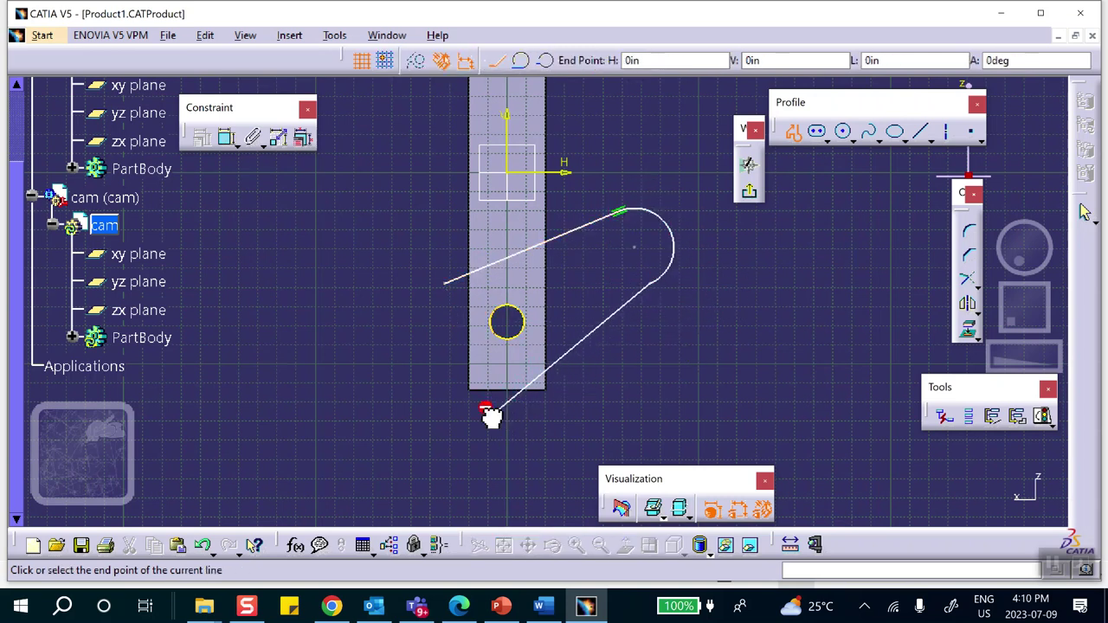
double_click(445, 283)
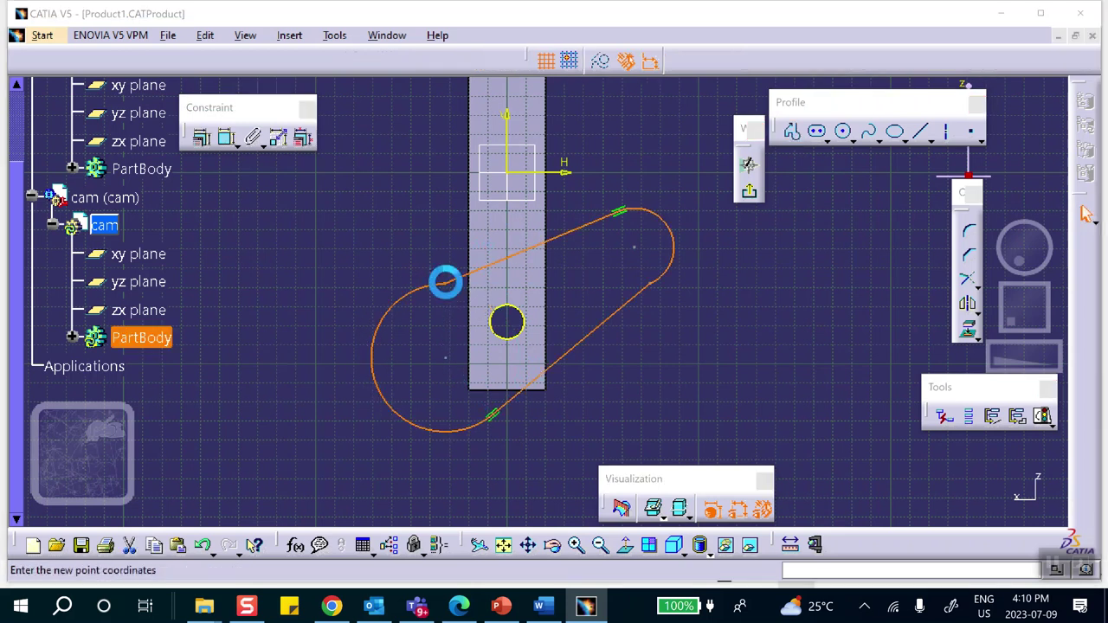
middle_click_drag(662, 353, 773, 351)
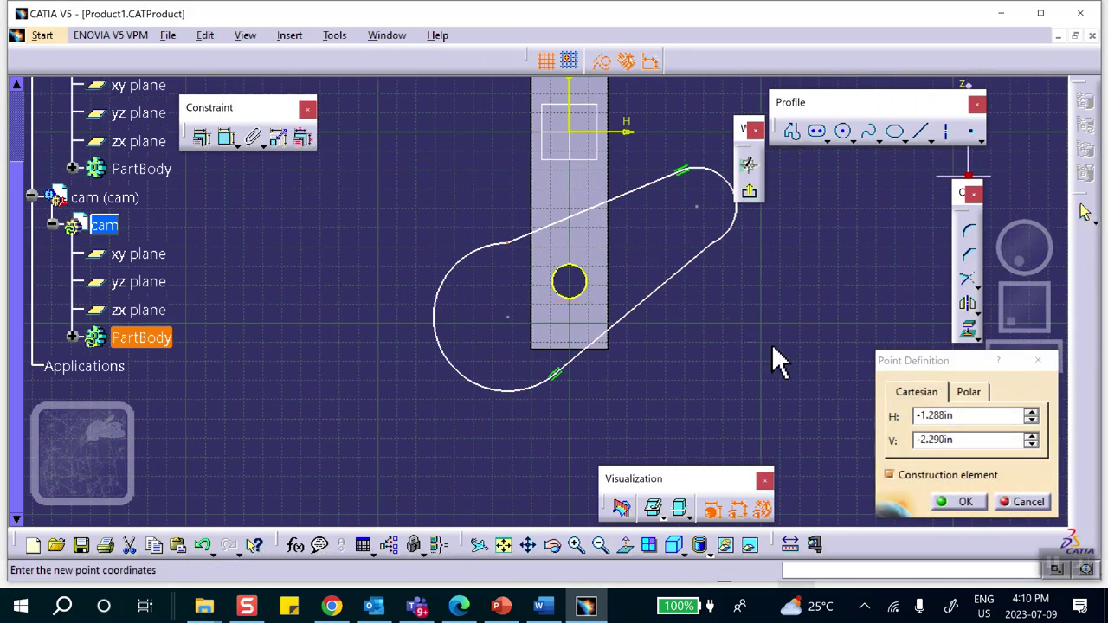
- Make the large arc of the cam outline concentric with the projected hole edge
left_click(981, 504)
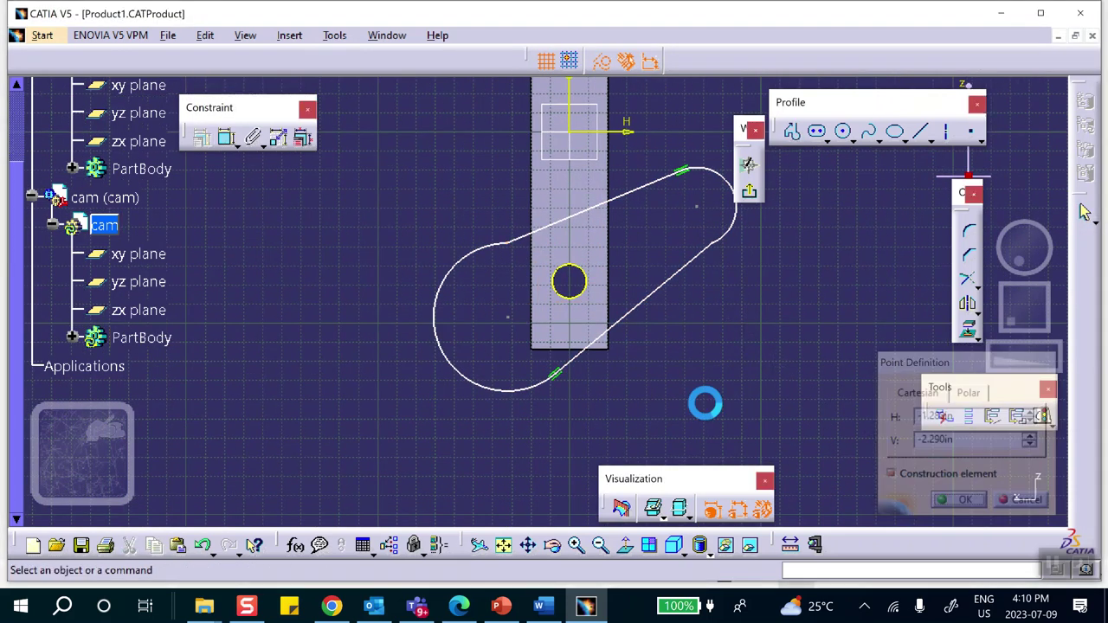
left_click(439, 333)
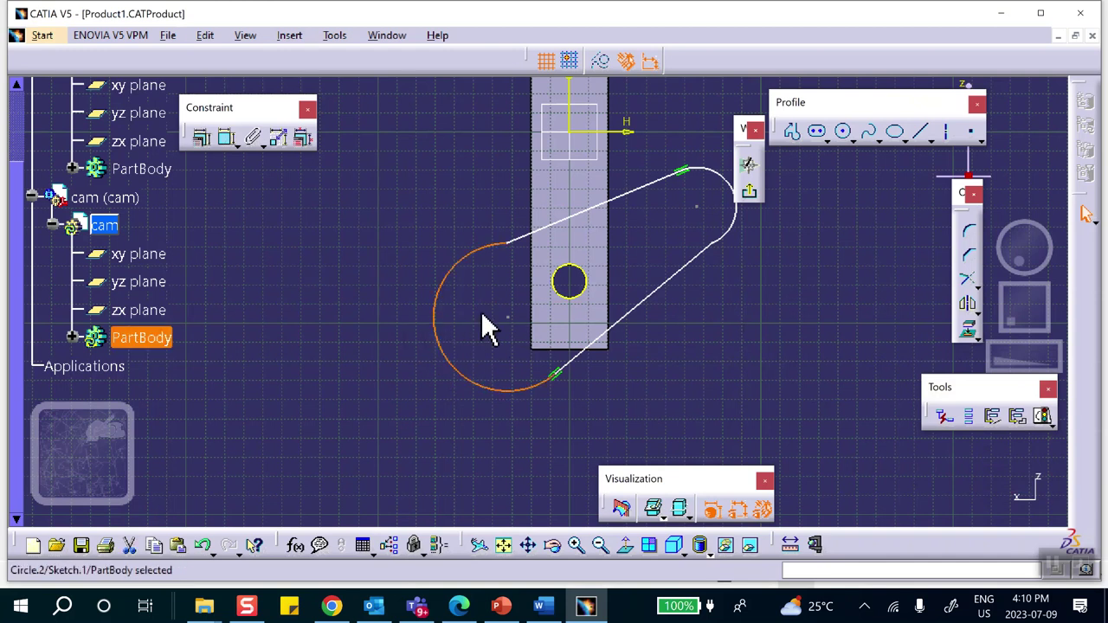
left_click(589, 279, "ctrl")
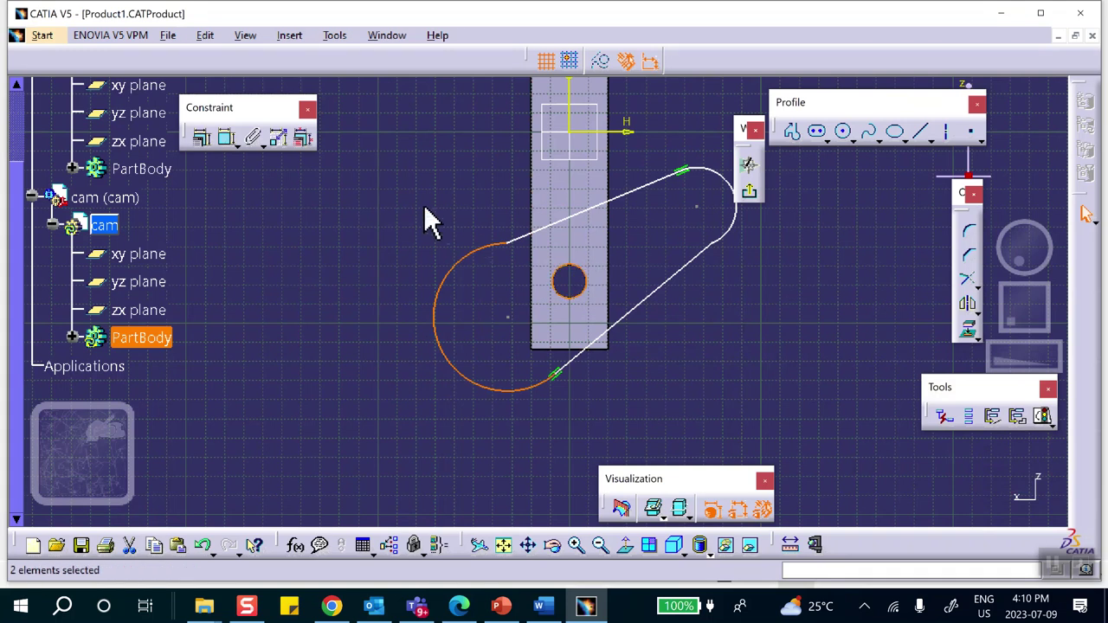
left_click(201, 139)
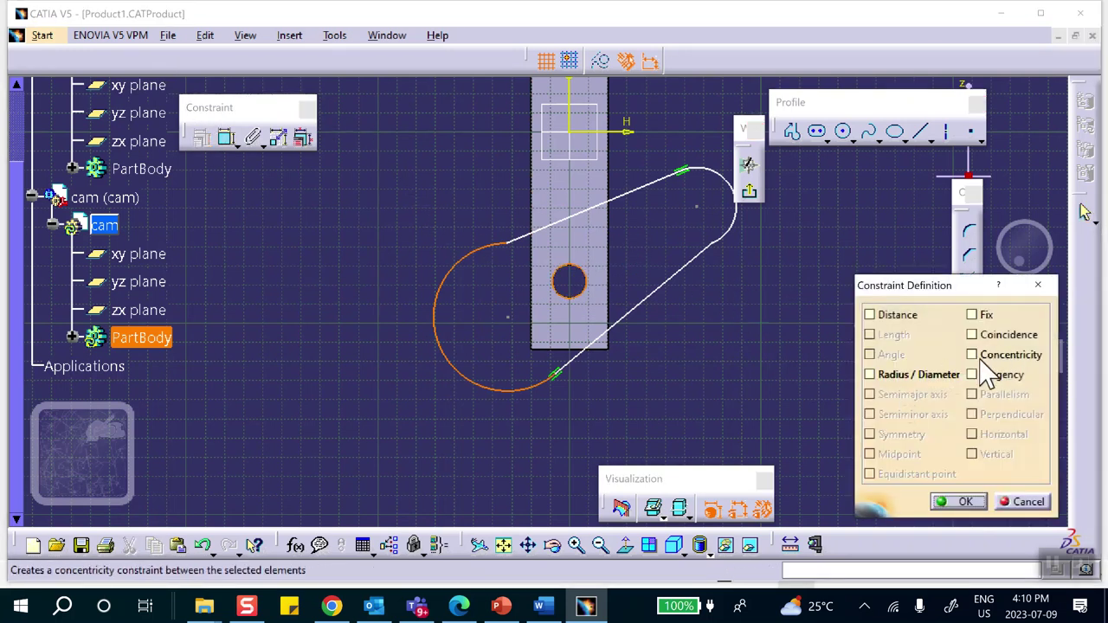
left_click(976, 356)
left_click(956, 502)
mouse_move(792, 440)
middle_mouse_down()
mouse_move(778, 376)
mouse_move(660, 416)
mouse_move(649, 453)
middle_mouse_up()
left_click(660, 415)
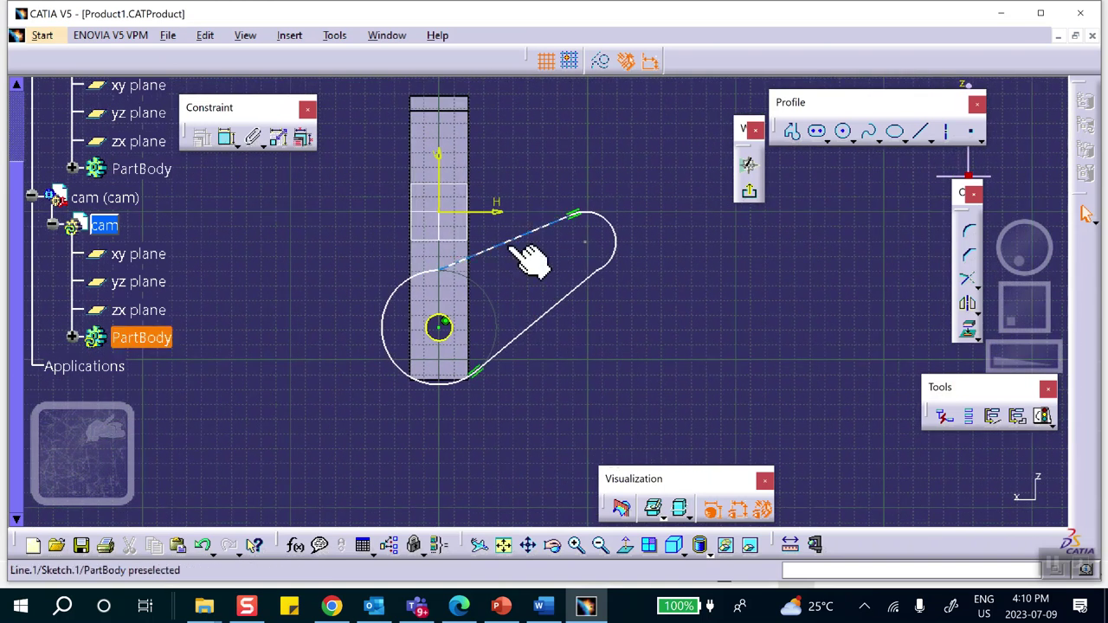
- Constrain the cam outline's upper line tangent to the large arc
left_click(526, 243)
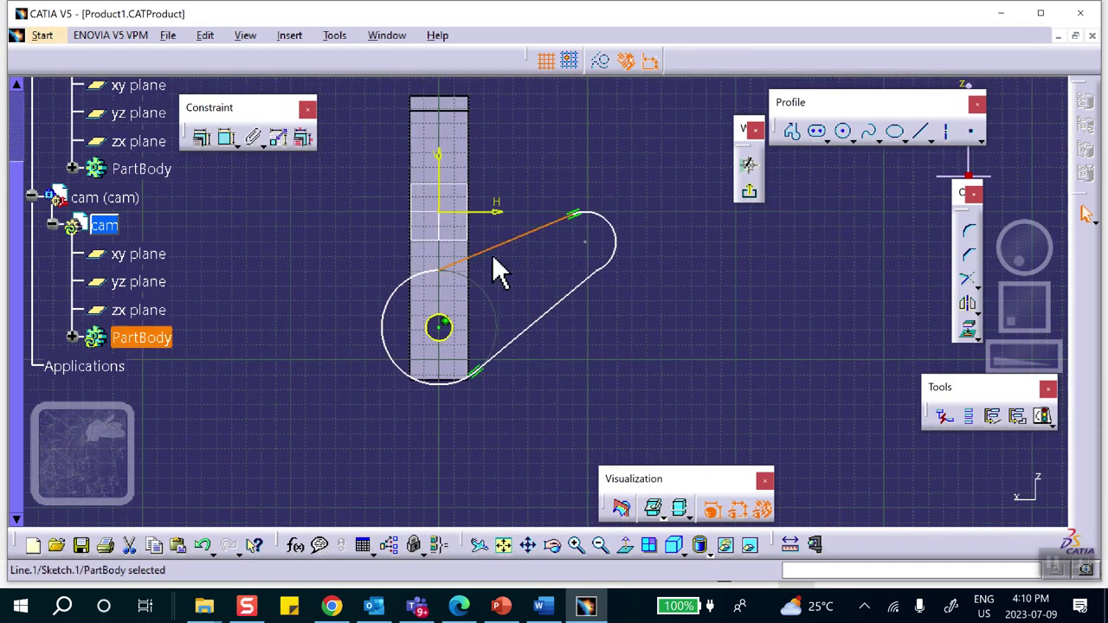
left_click(385, 322, "ctrl")
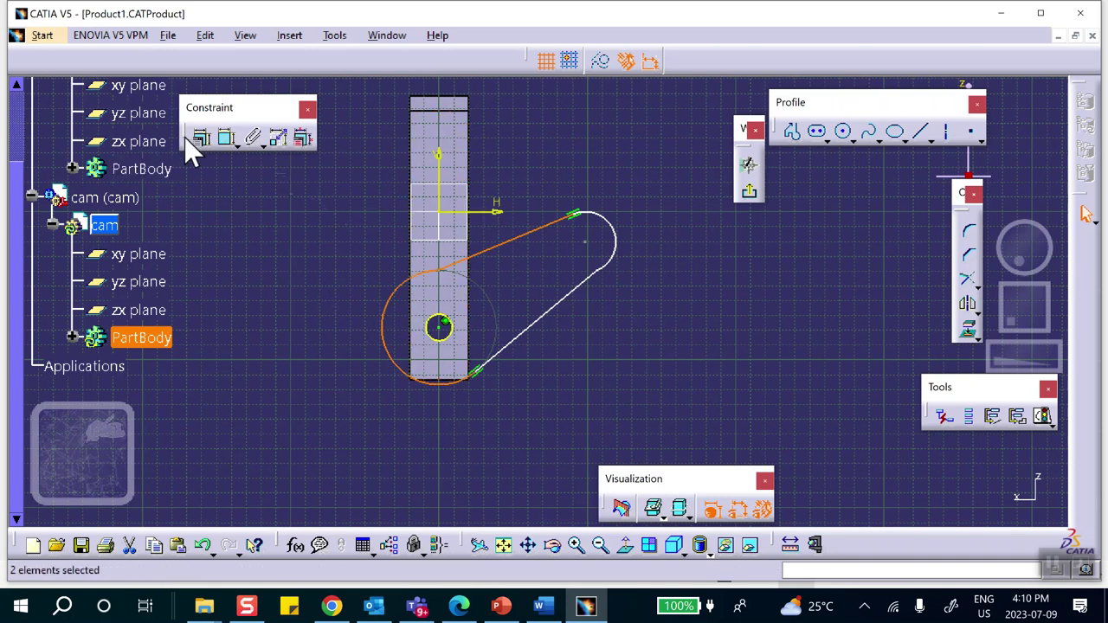
left_click(226, 139)
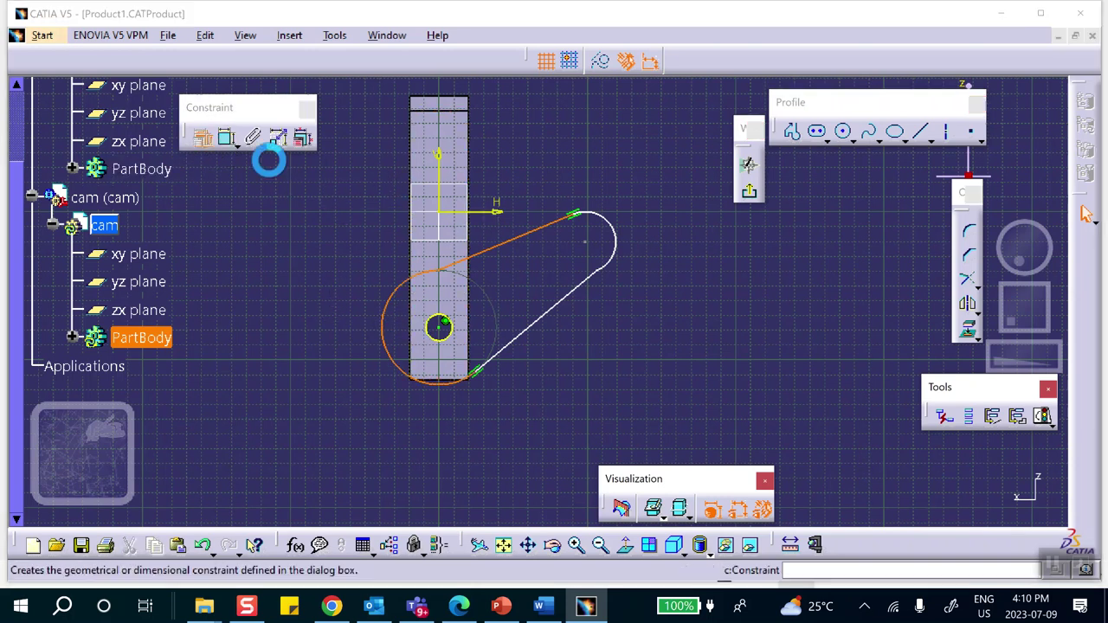
left_click(973, 378)
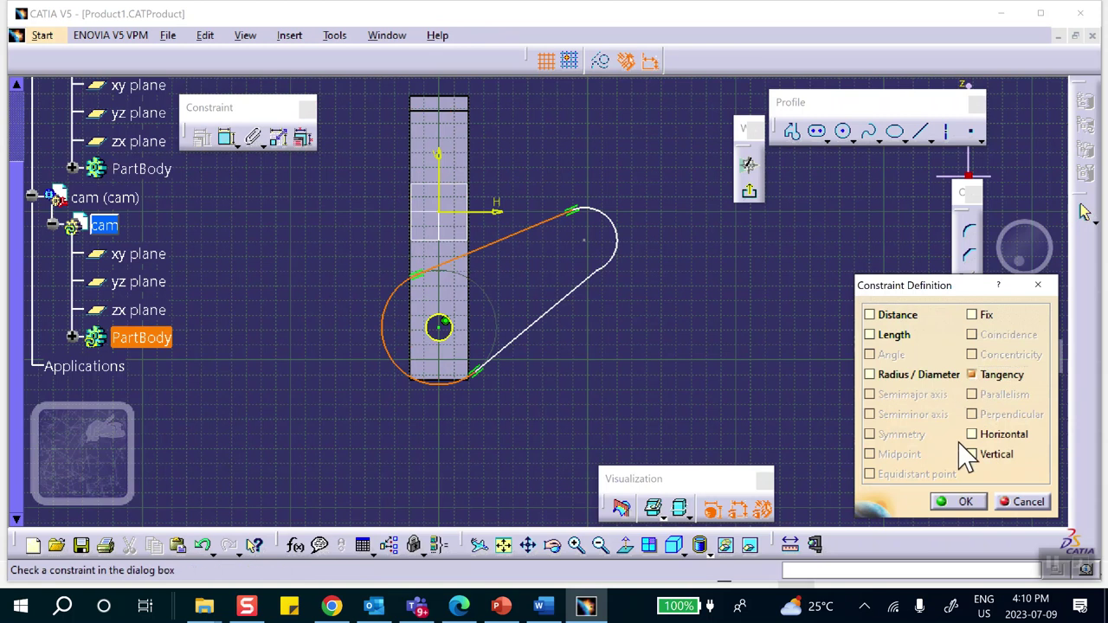
left_click(962, 504)
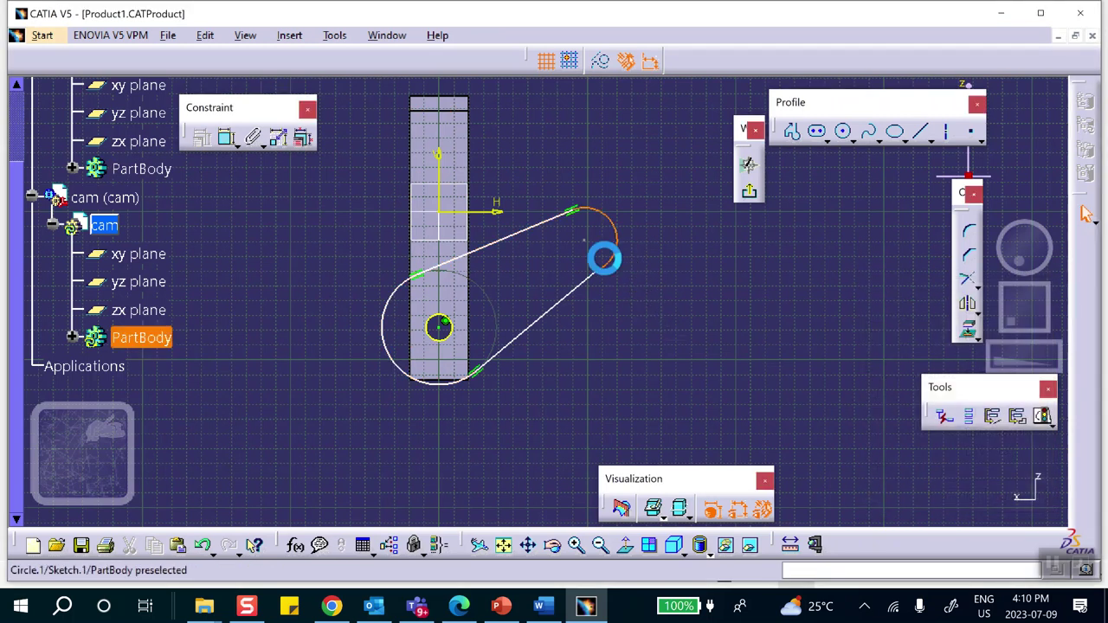
- Constrain the cam outline's lower line tangent to the small arc
left_click(590, 313, "ctrl")
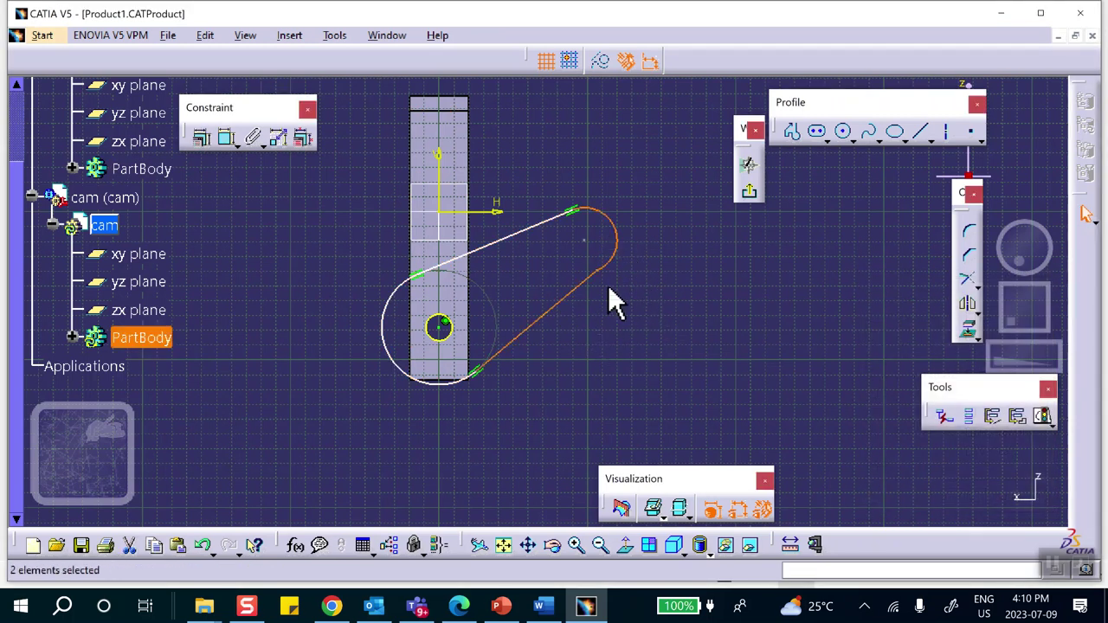
left_click(199, 139)
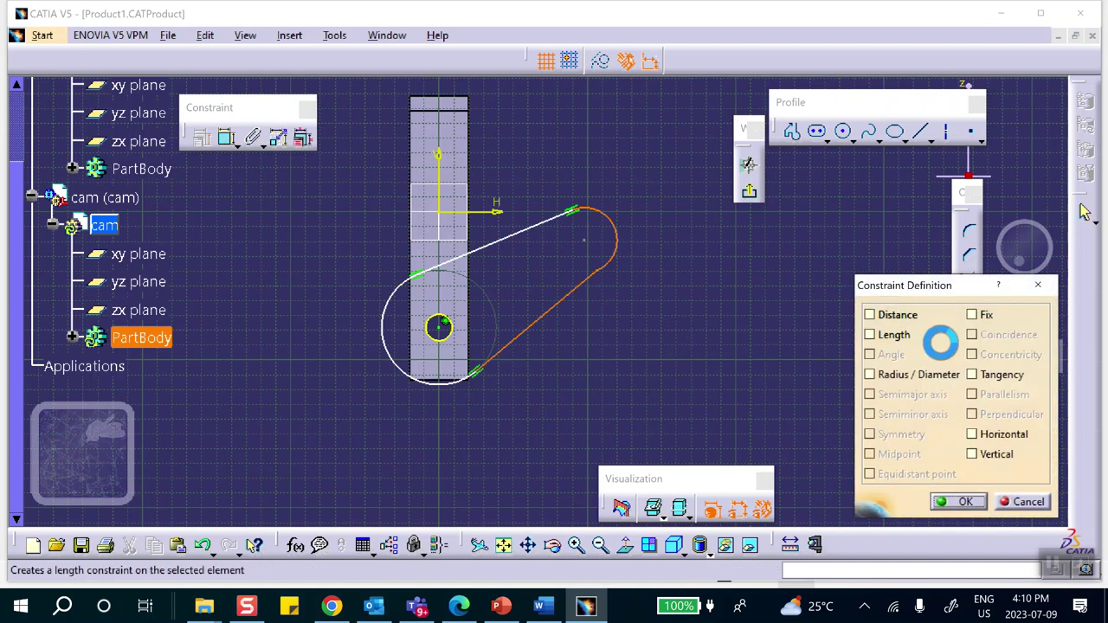
left_click(971, 374)
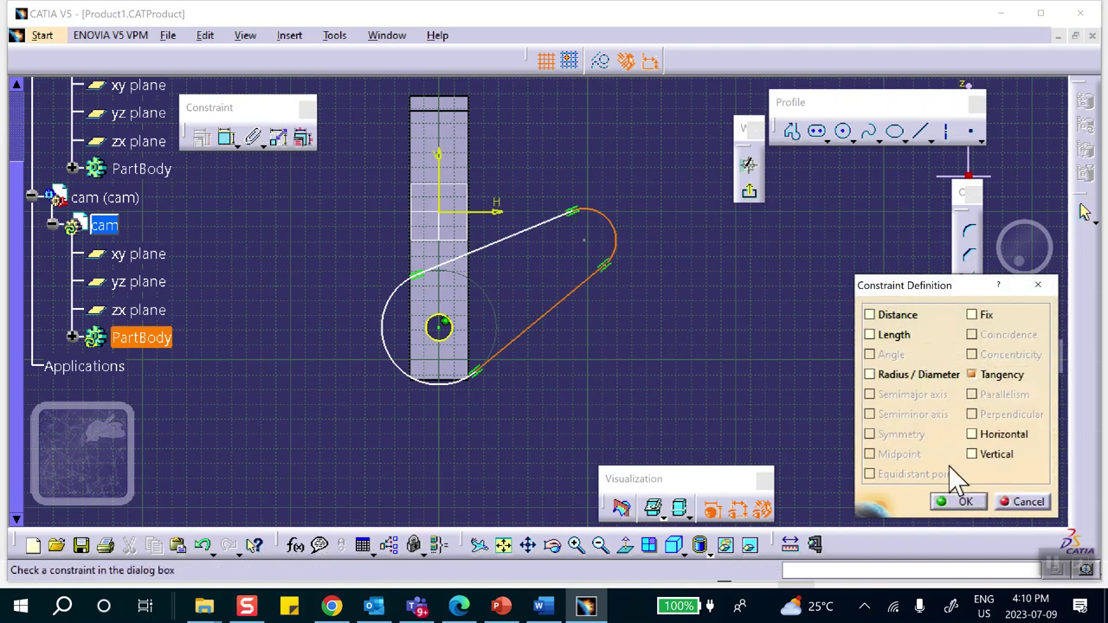
left_click(957, 501)
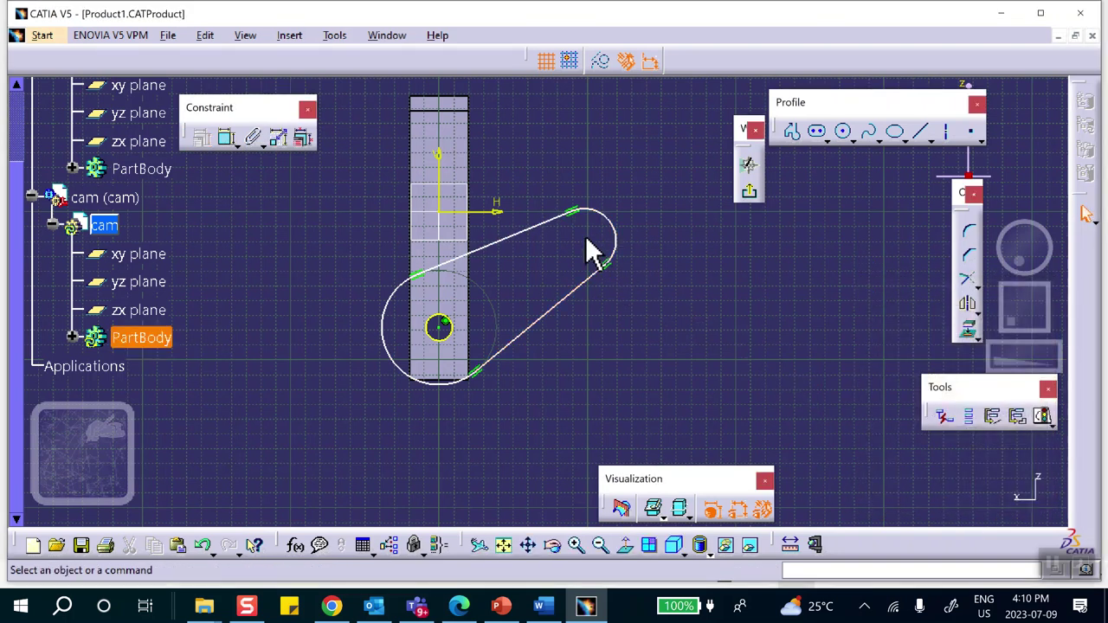
- Shorten the cam by moving the small arc's centre closer to the large arc, and exit the sketch
left_click_drag(598, 251, 514, 258)
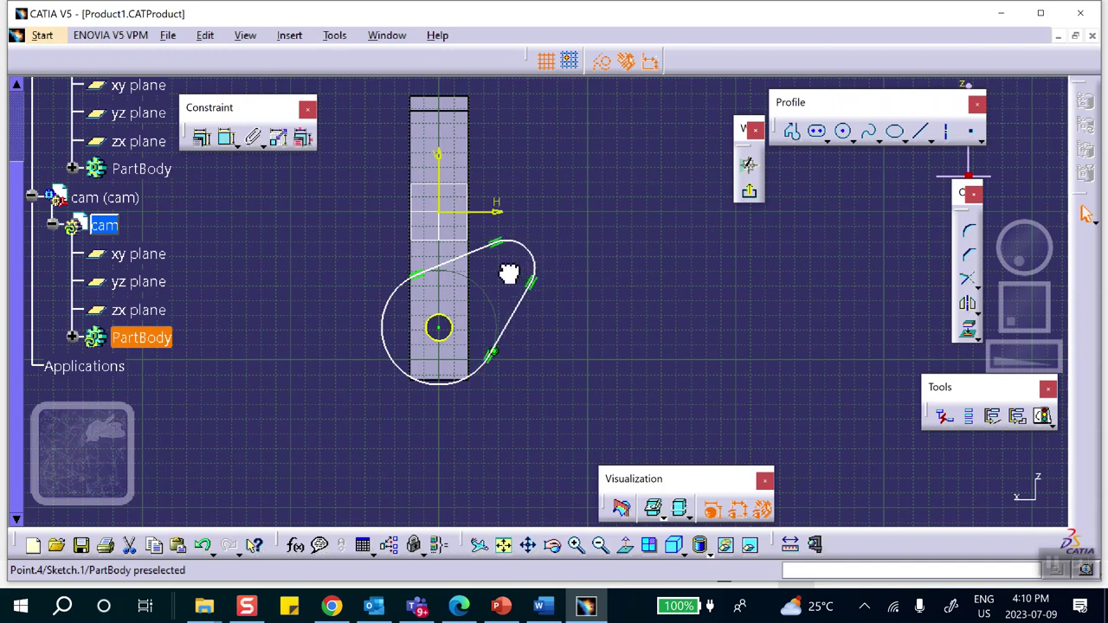
left_click_drag(504, 273, 505, 274)
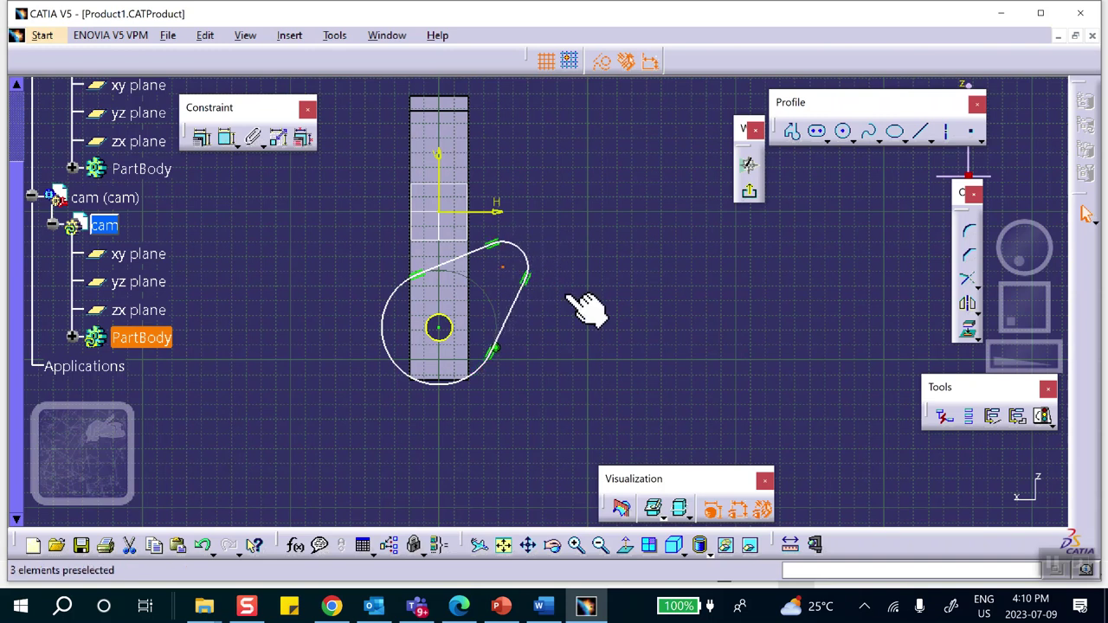
left_click(757, 192)
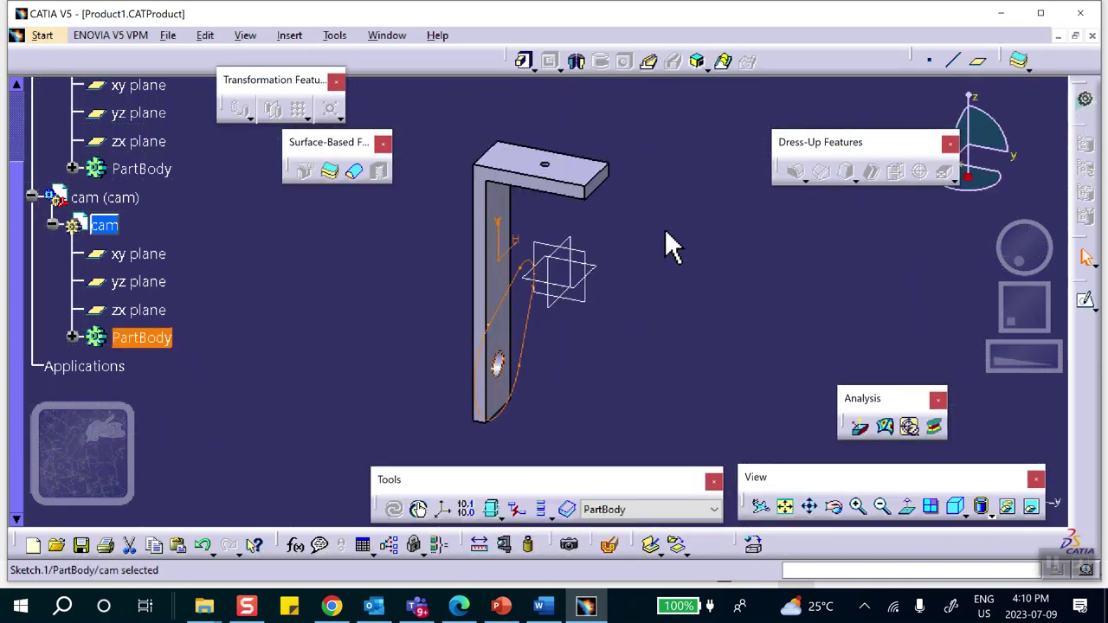
- Extrude the sketch as a Multi-Pad, with the cam outline domain 1 in thick and the hole circle domain 2 in
left_click(531, 69)
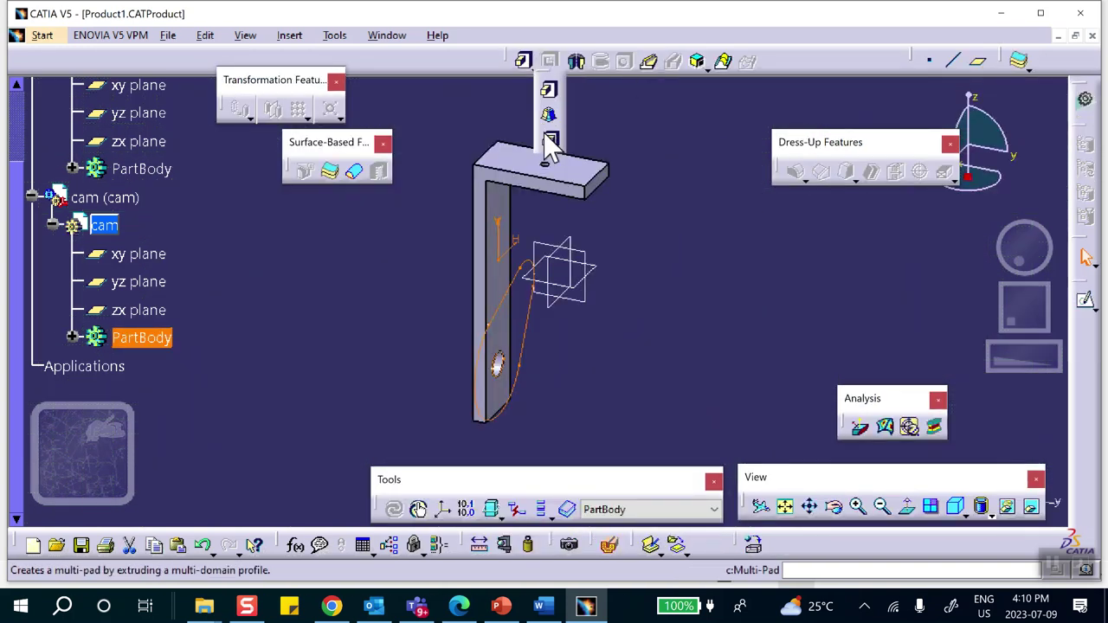
left_click(546, 141)
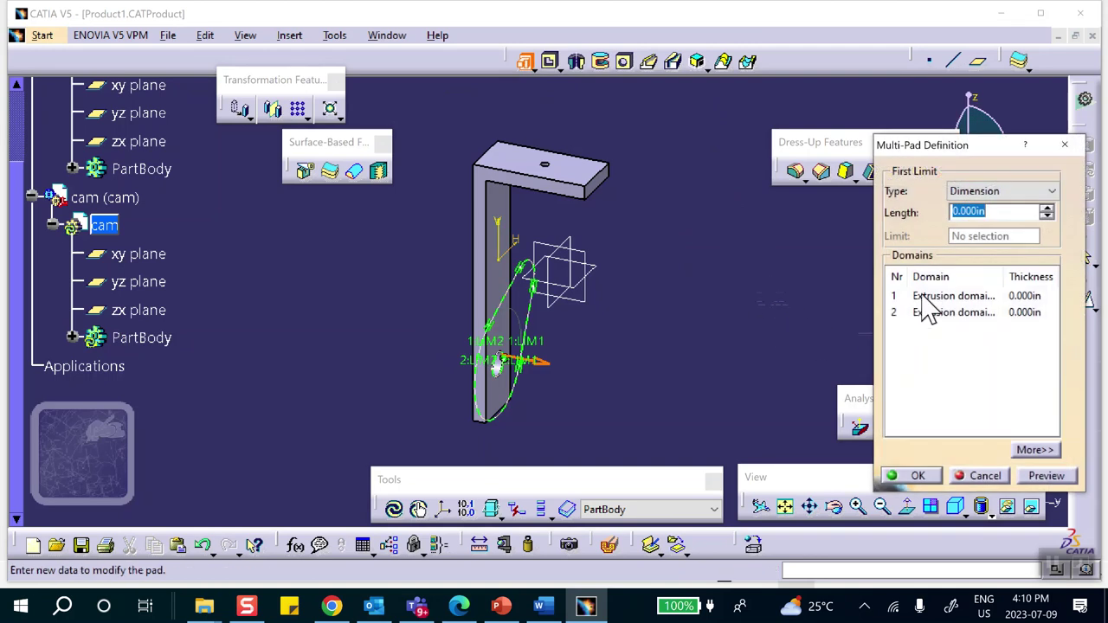
left_click(926, 298)
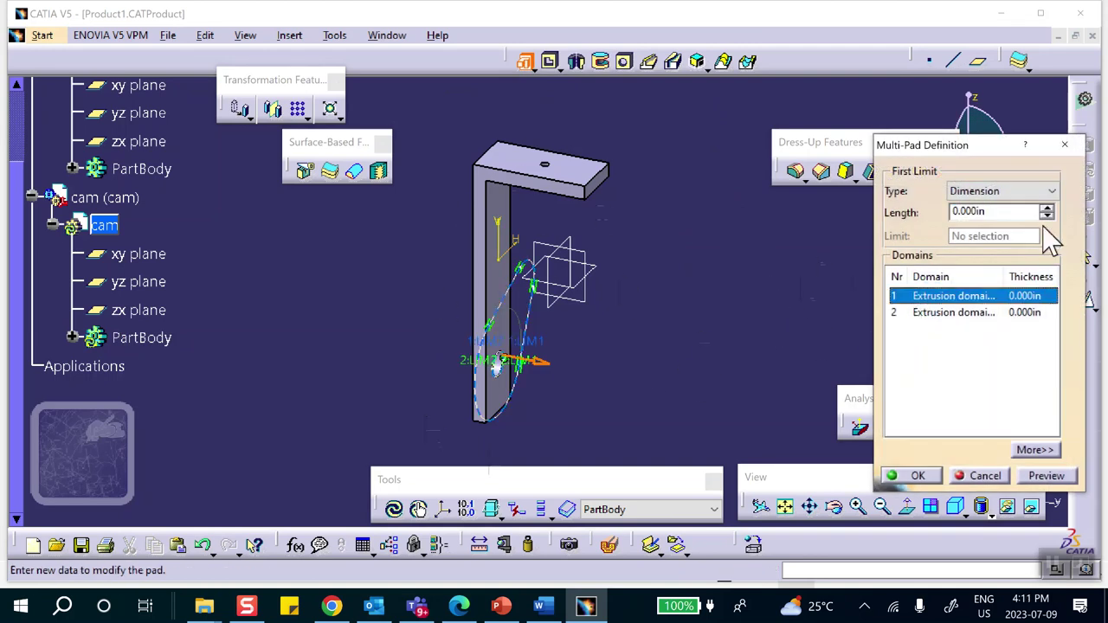
double_click(1006, 212)
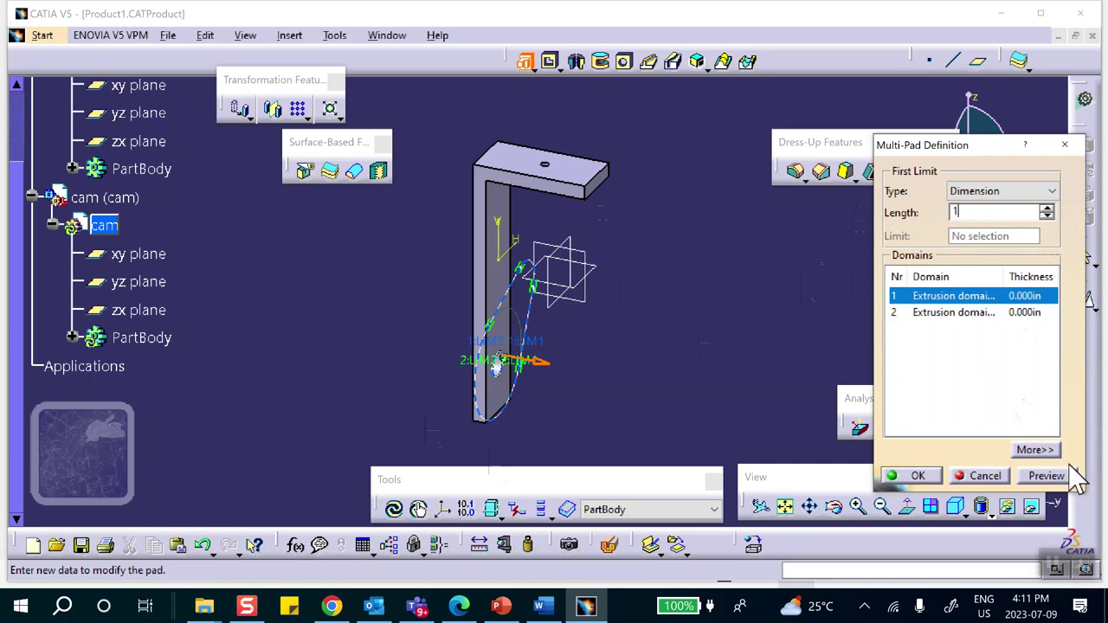
left_click(1019, 312)
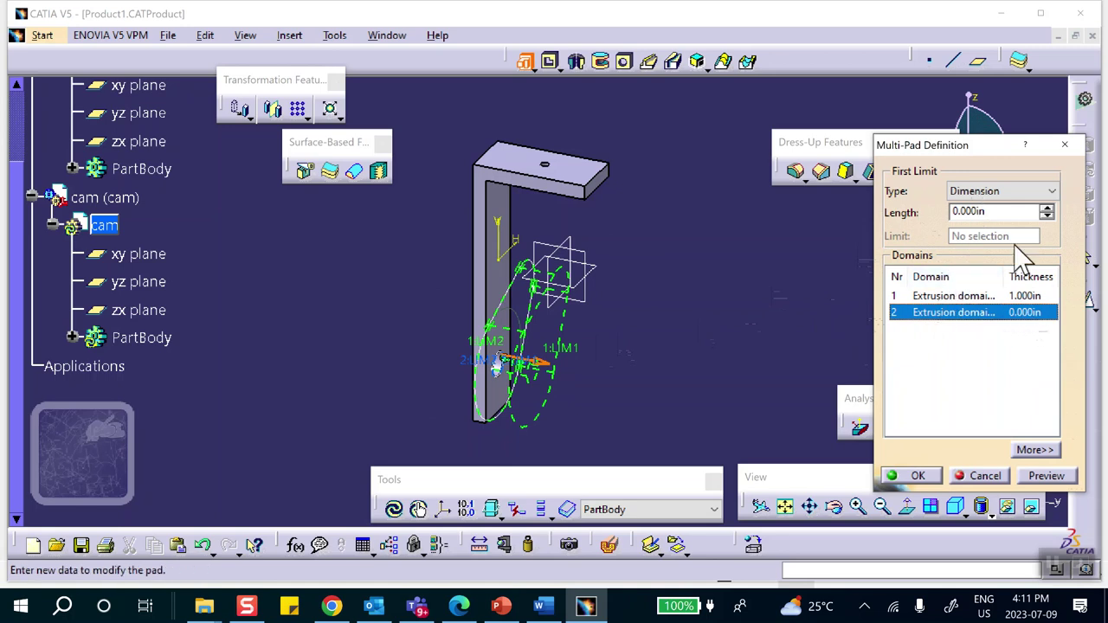
double_click(961, 211)
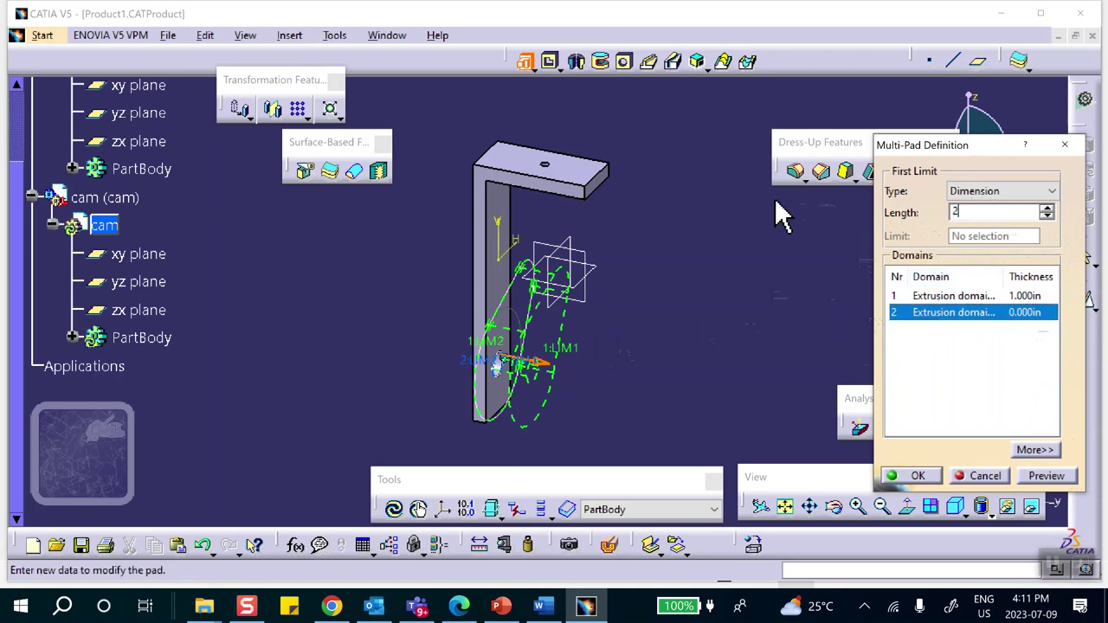
left_click(917, 476)
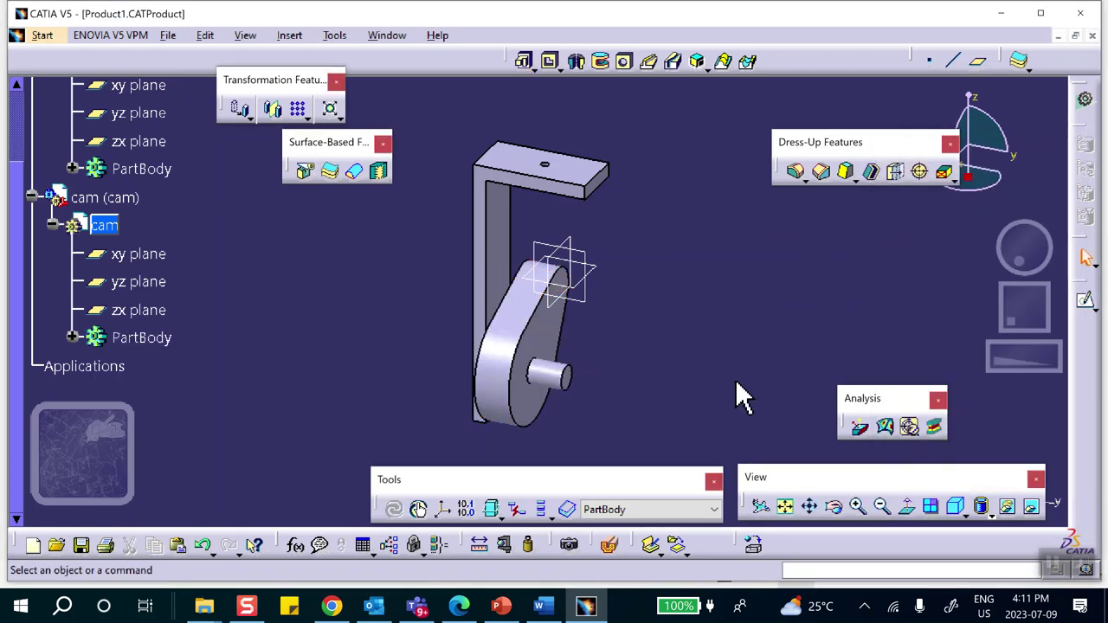
- Activate the top-level Product1 assembly and save it
left_click(41, 36)
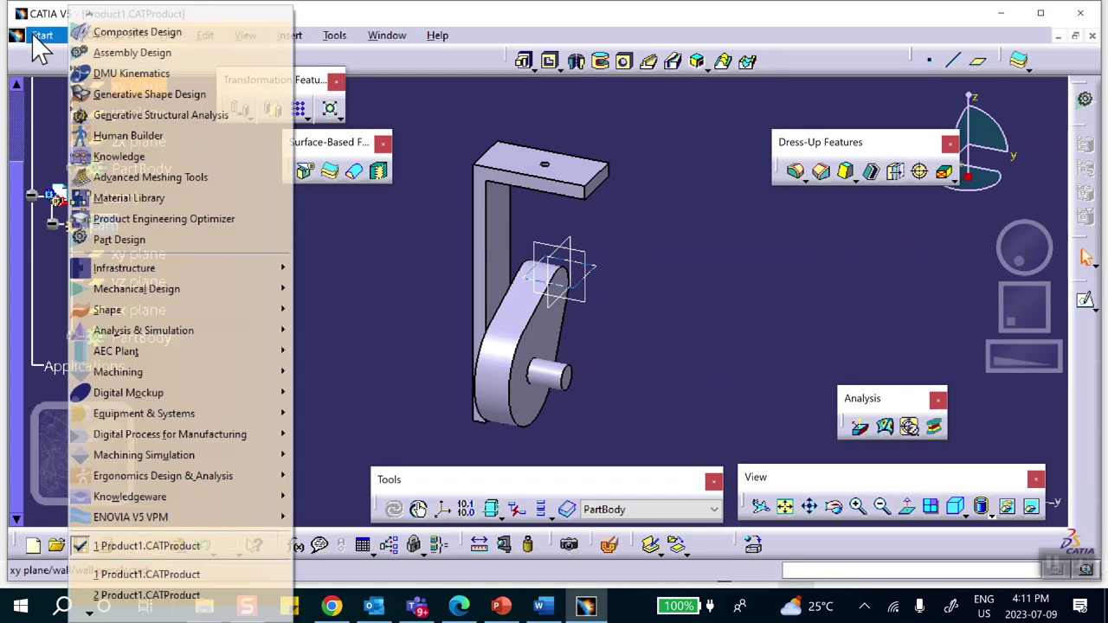
left_click(41, 37)
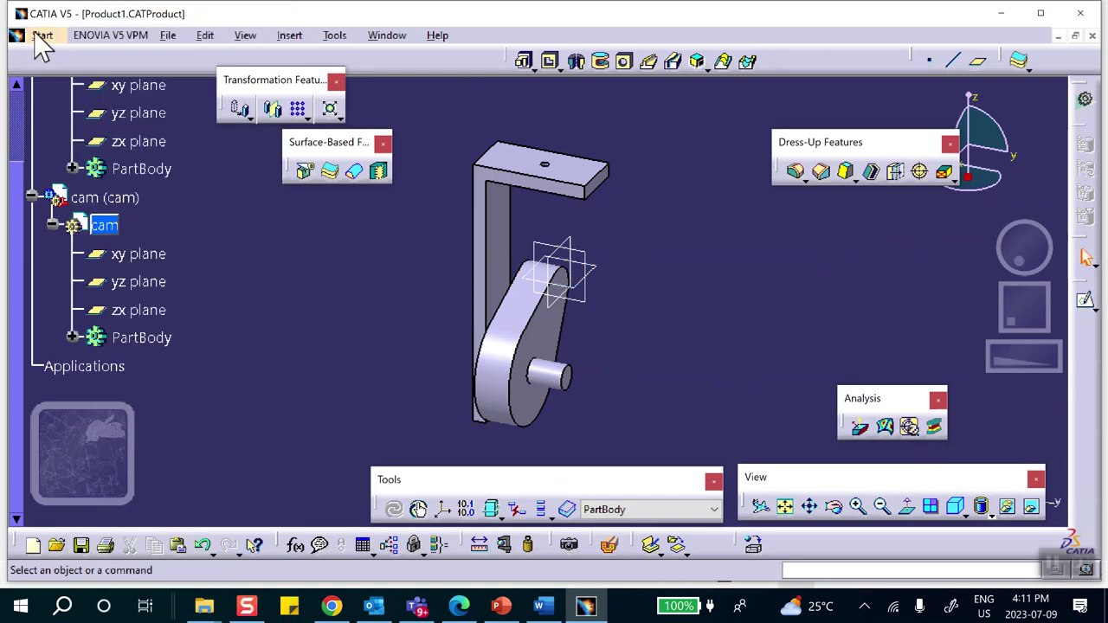
scroll(183, 208, "up", 3)
left_click(69, 134)
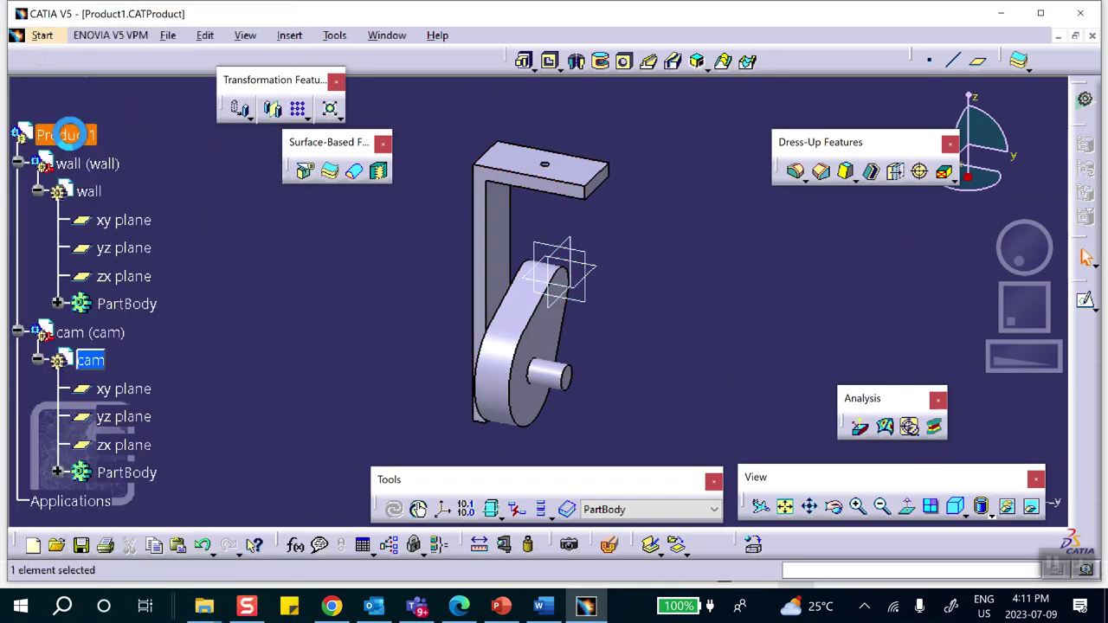
double_click(69, 134)
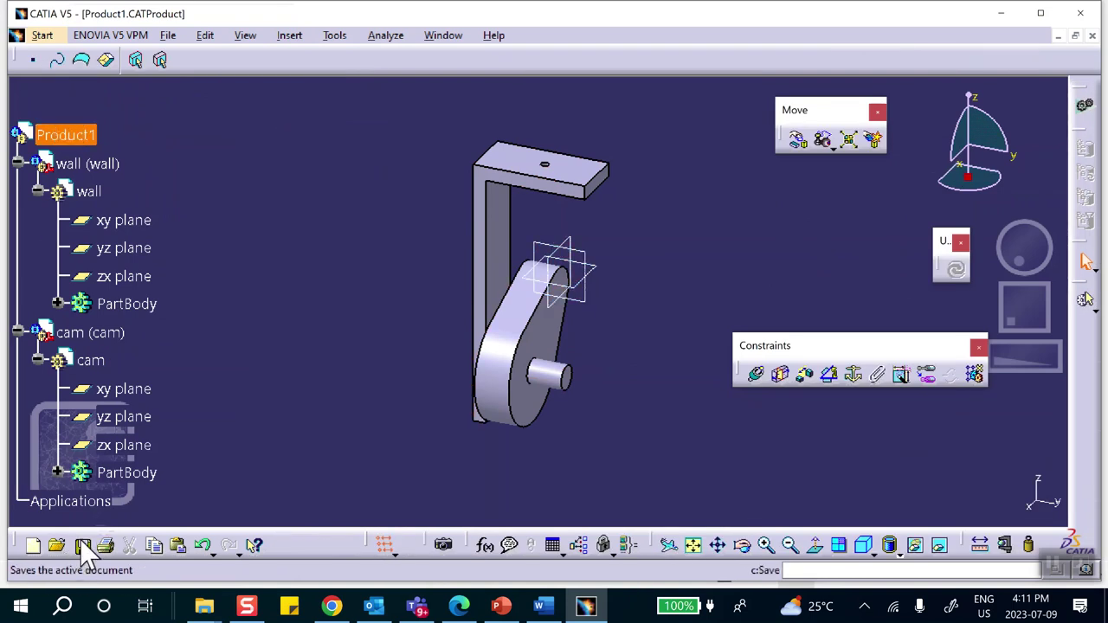
left_click(82, 545)
left_click(580, 347)
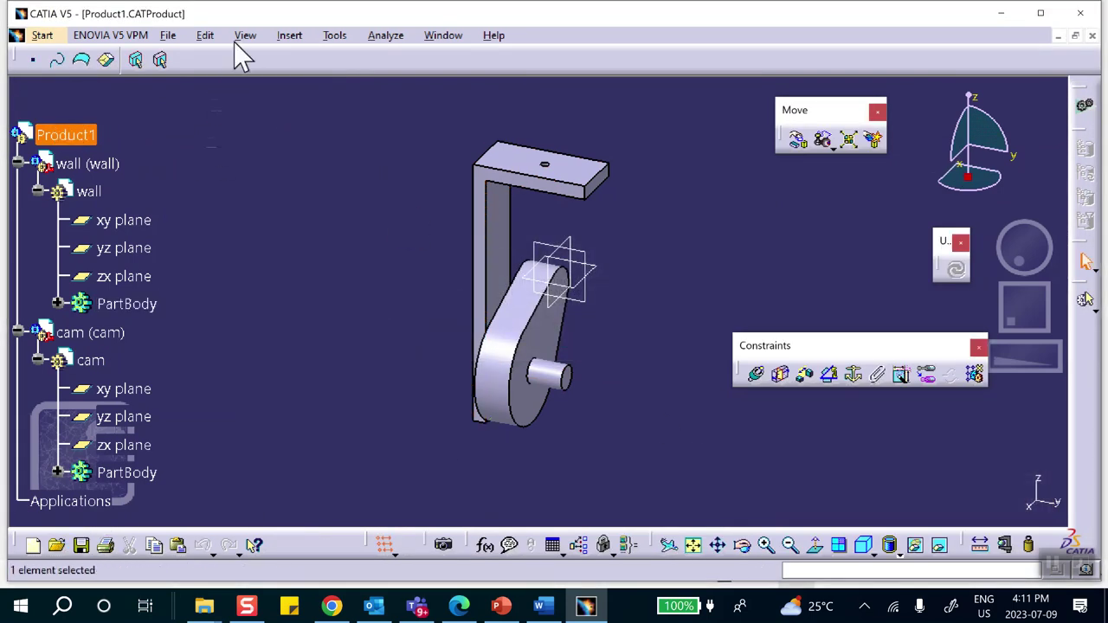
- Insert another new part into Product1, with the assembly's origin as its origin point
left_click(283, 38)
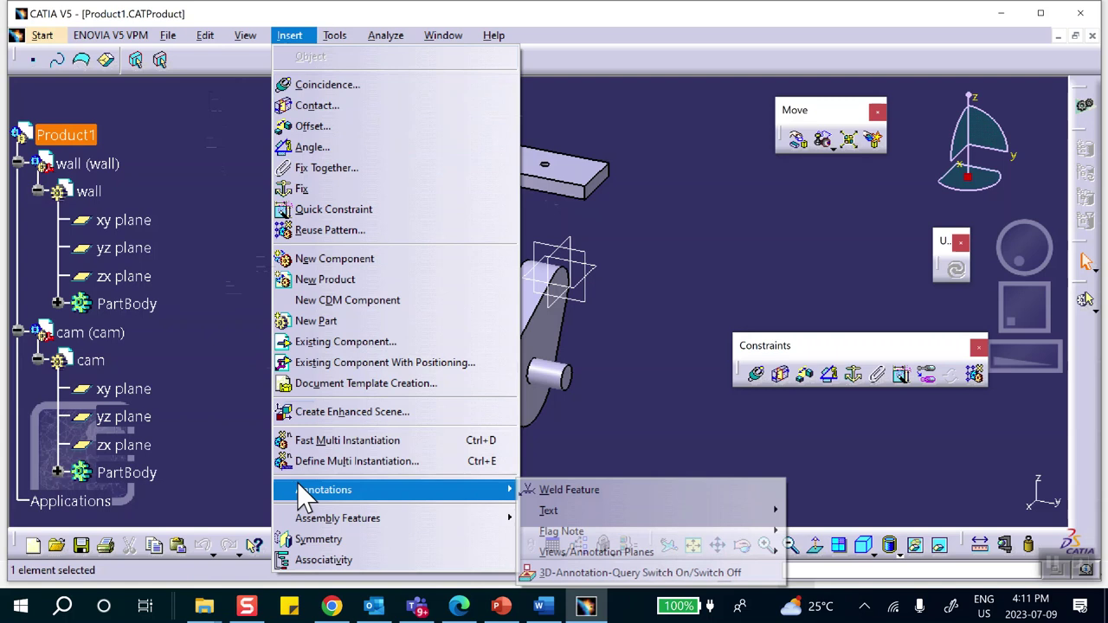
left_click(303, 322)
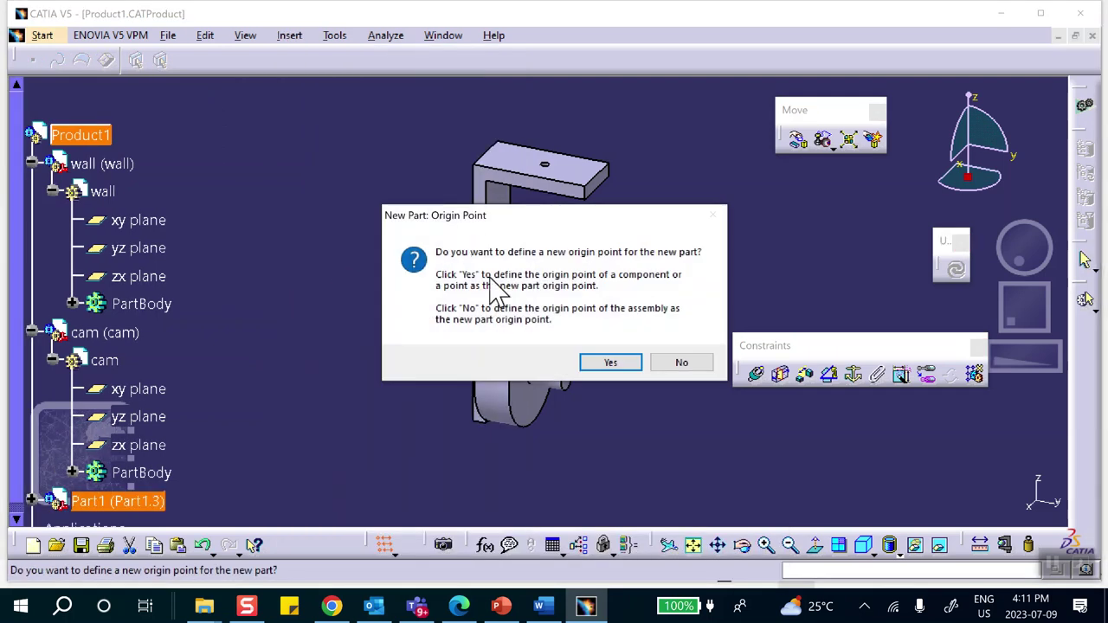
left_click(682, 362)
- Set the new part's instance name and part number to follower, and open the follower part for editing
scroll(277, 303, "down", 4)
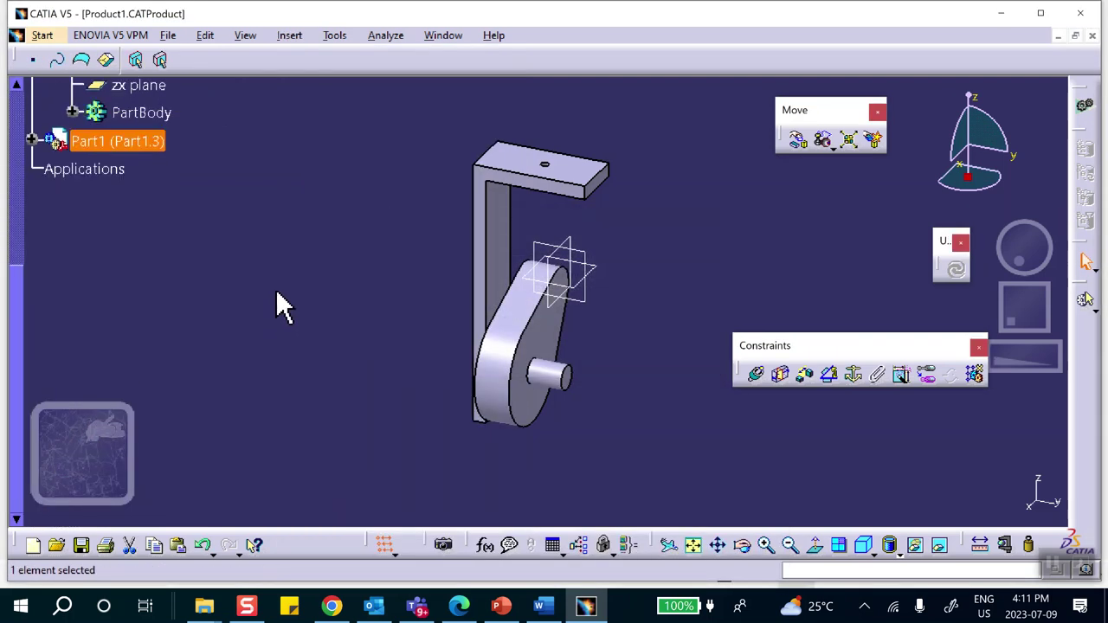
left_click(31, 140)
right_click(121, 142)
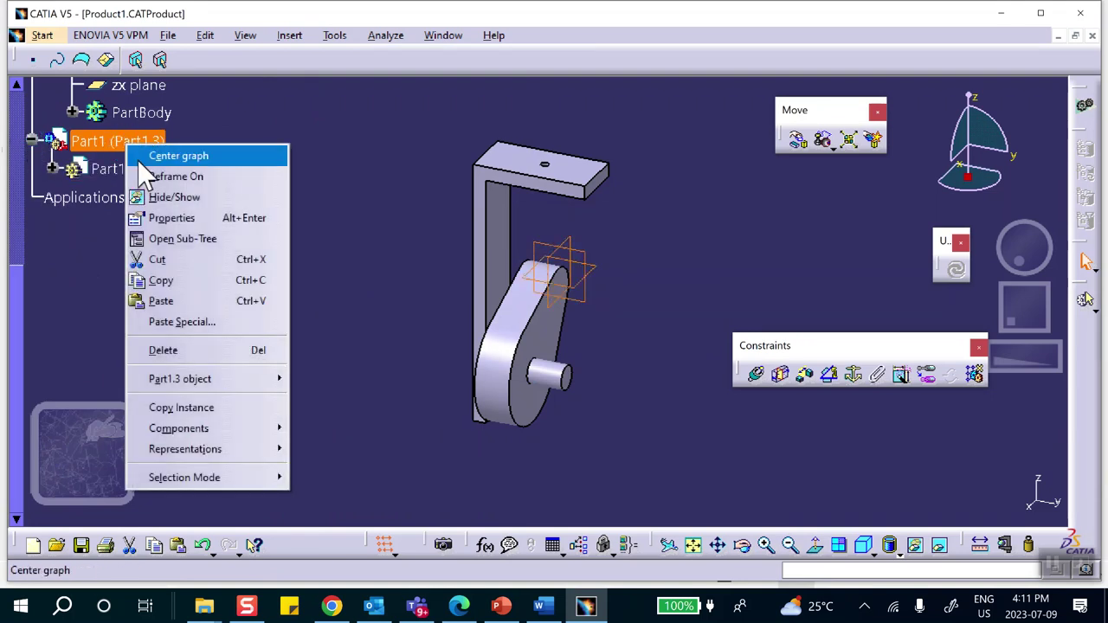
left_click(173, 218)
left_click_drag(668, 174, 624, 172)
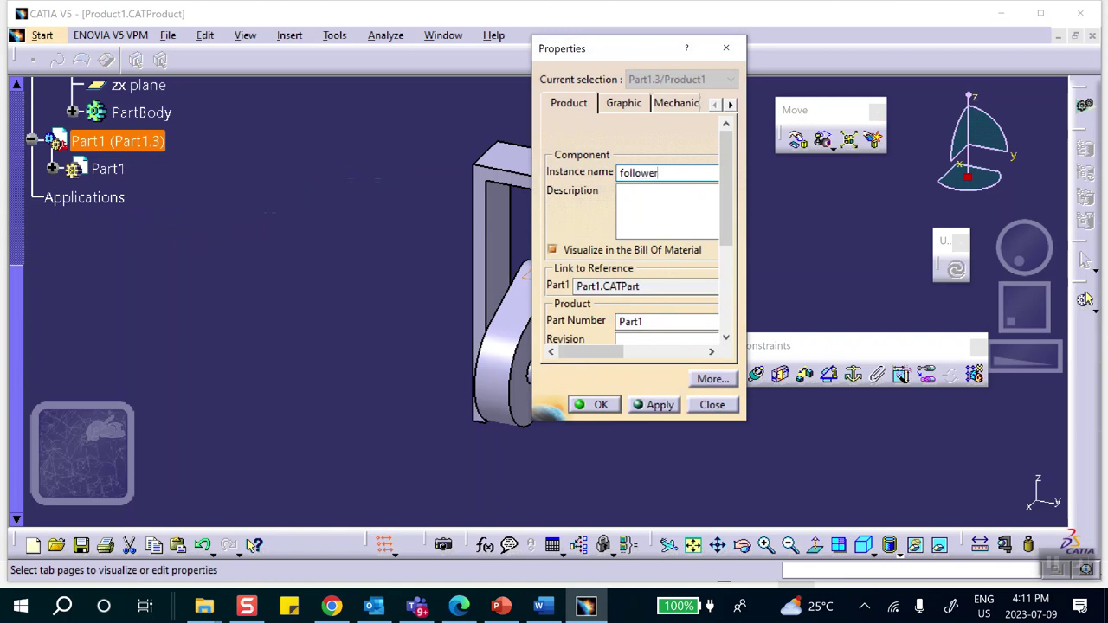
left_click_drag(667, 321, 413, 342)
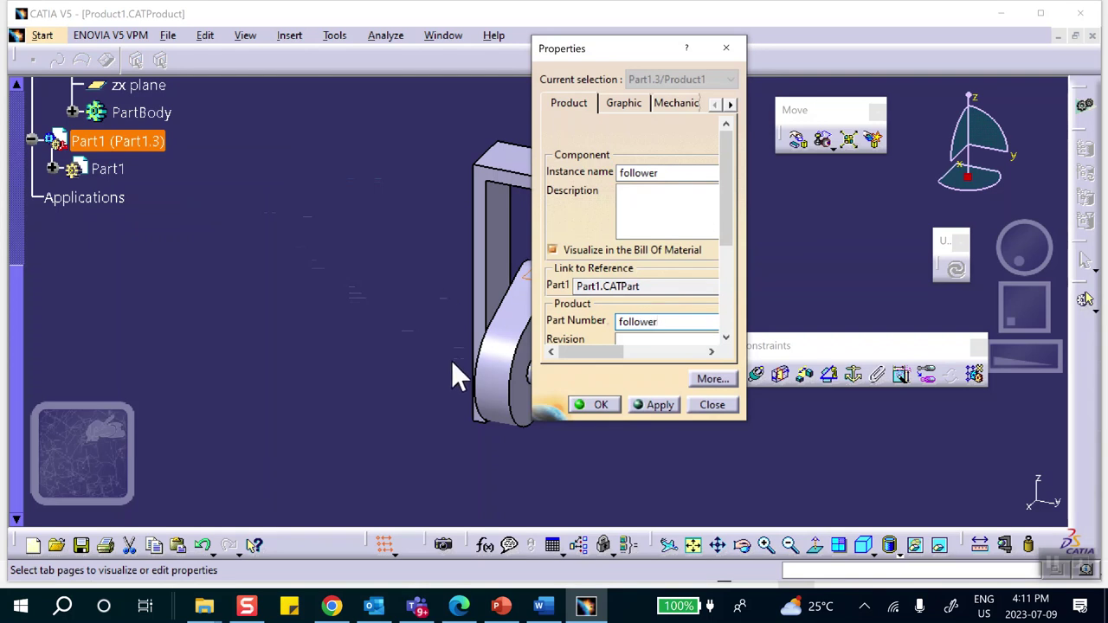
left_click(610, 405)
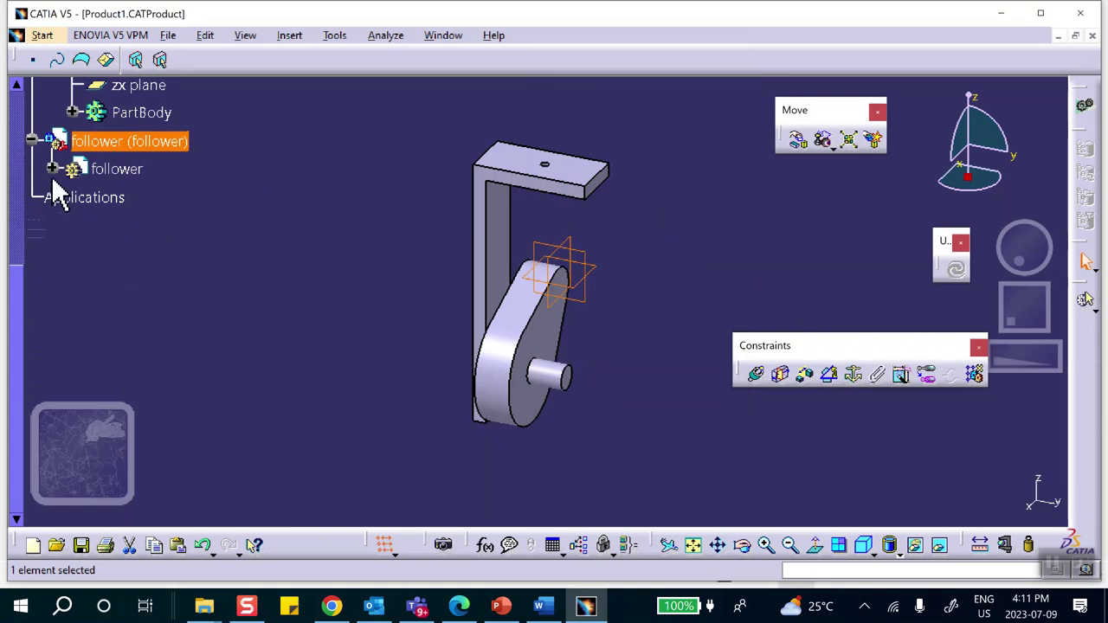
left_click(119, 169)
double_click(120, 170)
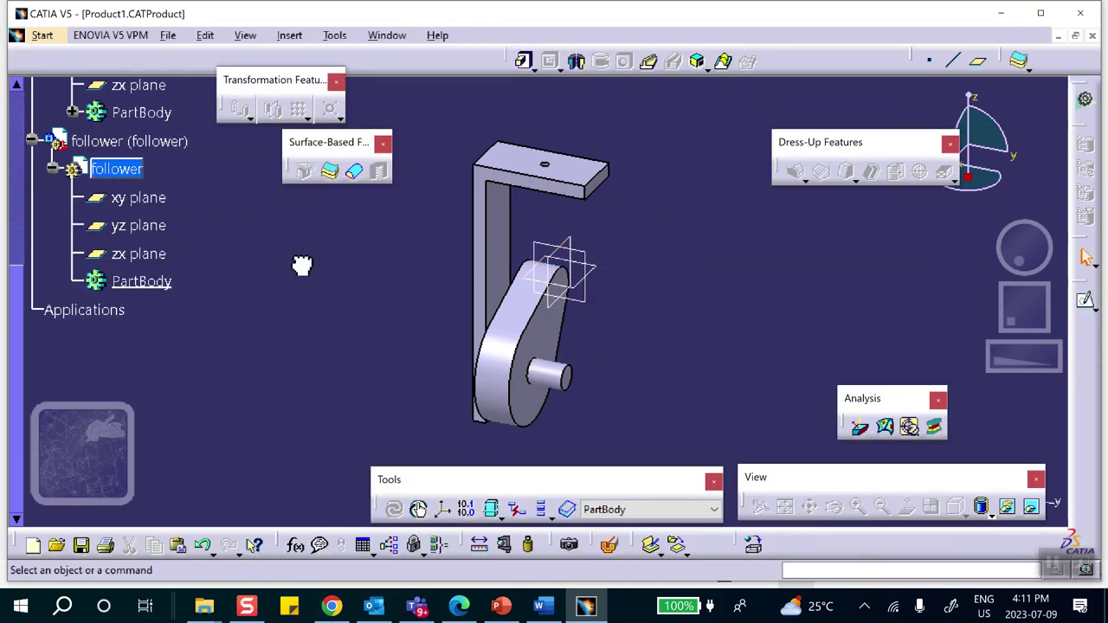
left_click(592, 172)
left_click(1083, 299)
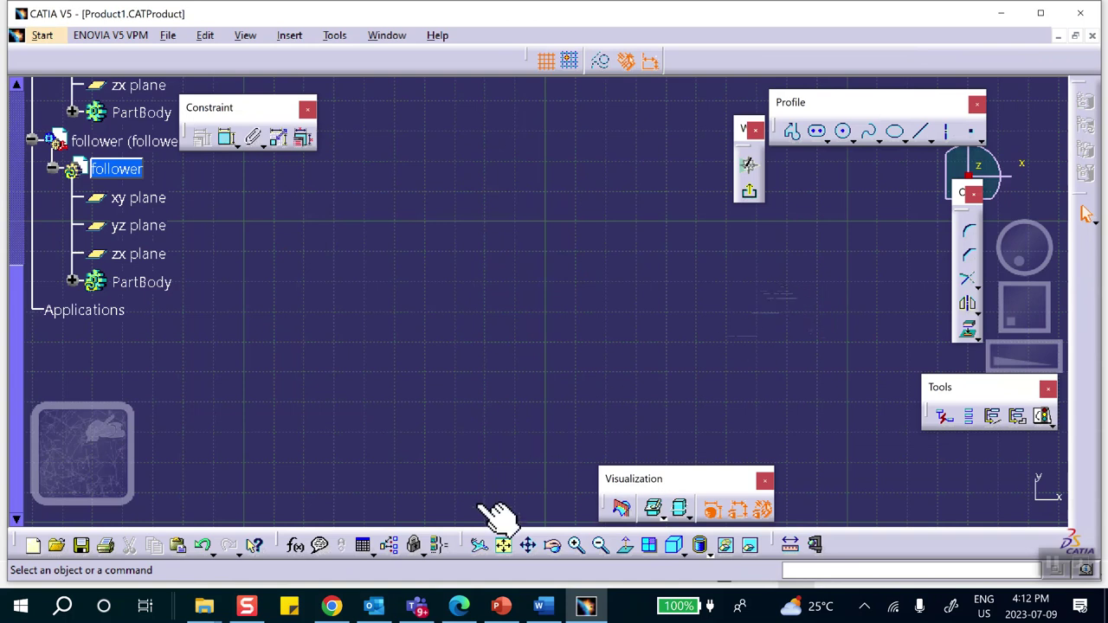
left_click(503, 544)
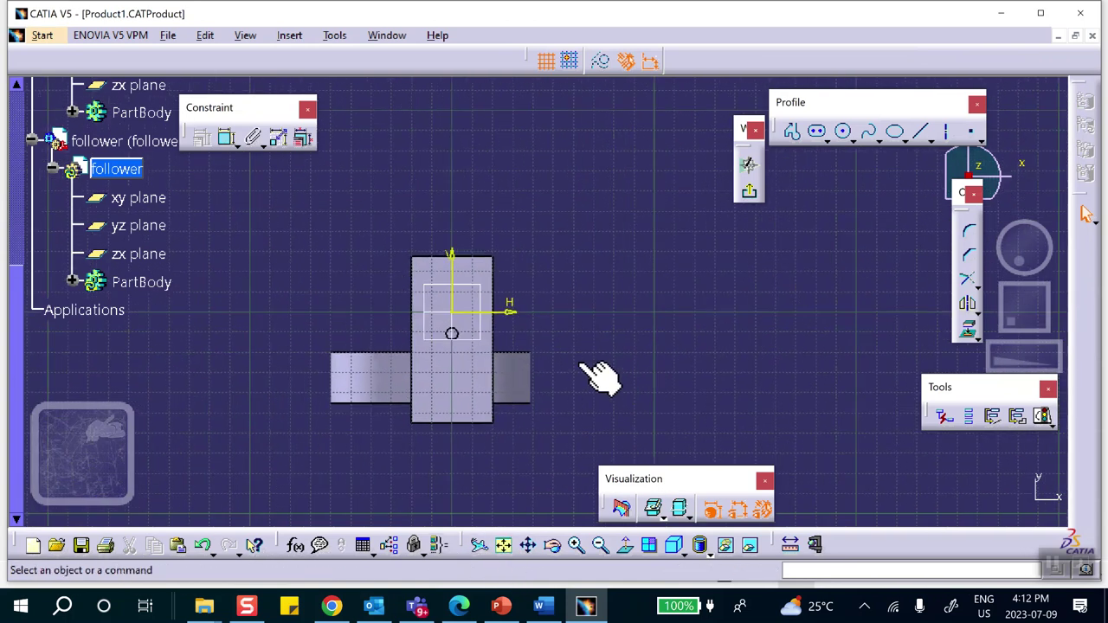
middle_click_drag(653, 316, 664, 176, "ctrl")
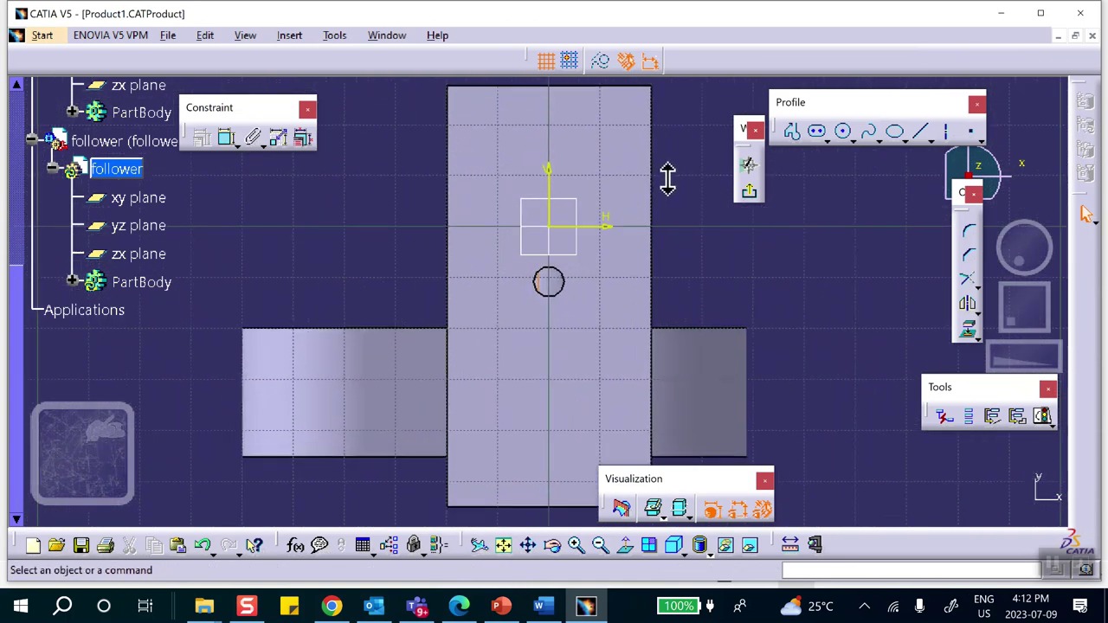
mouse_move(617, 366)
middle_mouse_down()
mouse_move(559, 345)
mouse_move(531, 317)
mouse_move(579, 300)
middle_mouse_up()
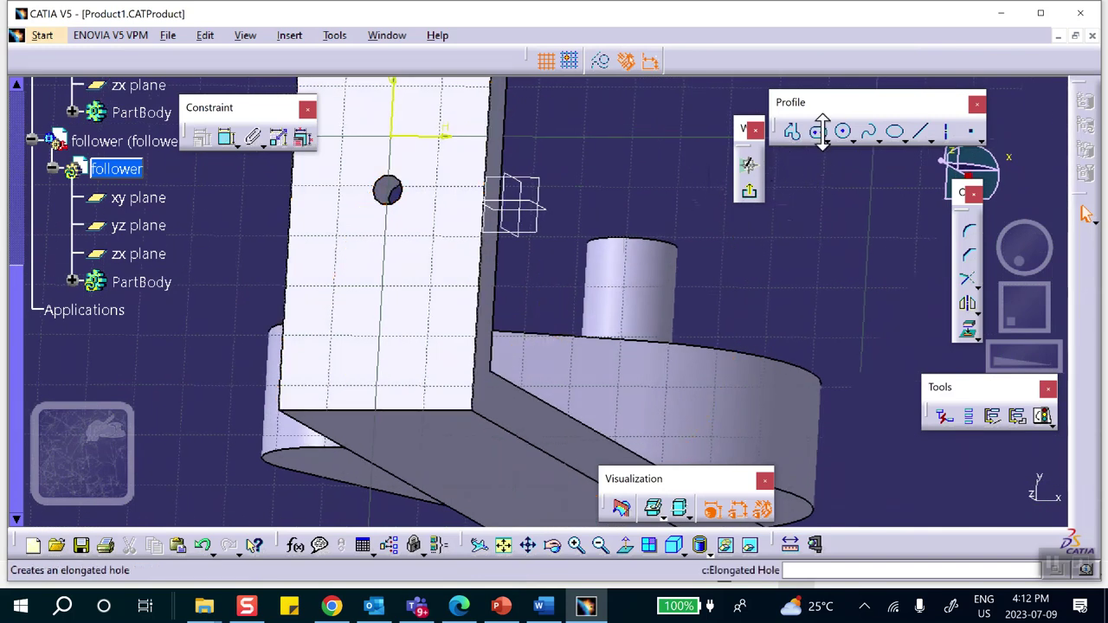
left_click(752, 194)
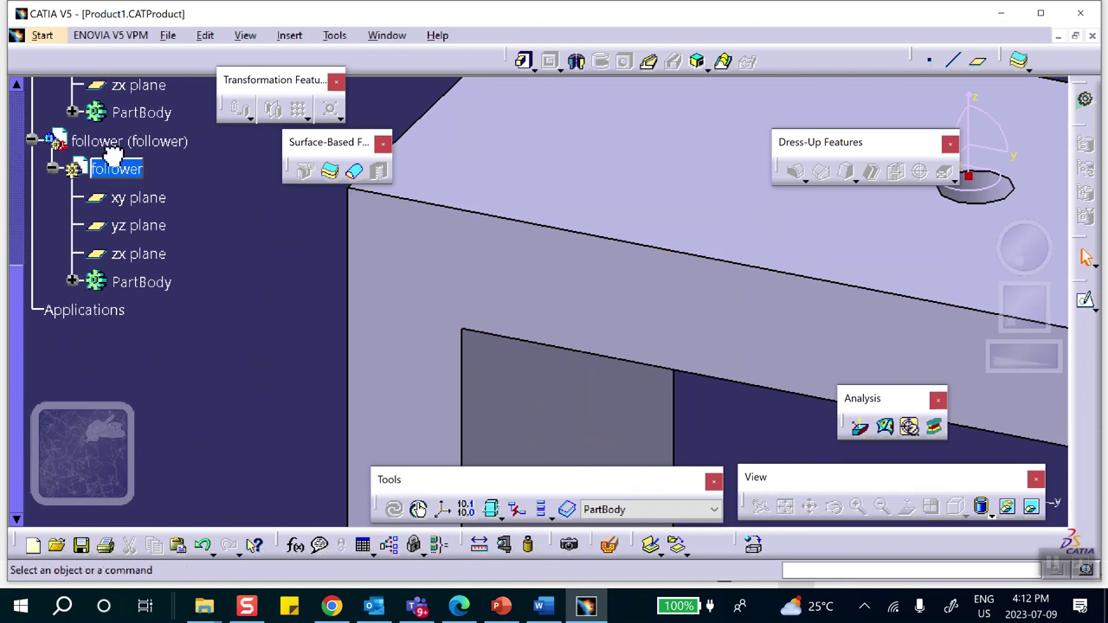
- Sketch on the top face of the wall's upper arm, projecting the edge of its hole, and exit the sketch
mouse_move(230, 315)
middle_mouse_down("ctrl")
mouse_move(206, 515)
mouse_move(225, 389)
mouse_move(225, 274)
mouse_move(198, 431)
middle_mouse_up("ctrl")
left_click(655, 247)
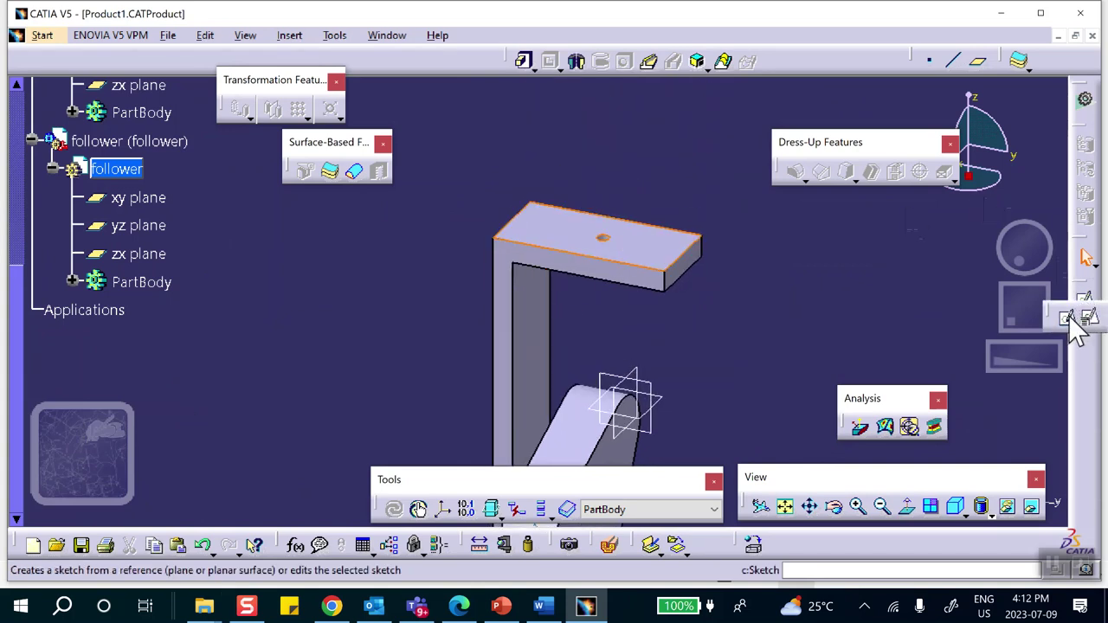
left_click(1070, 317)
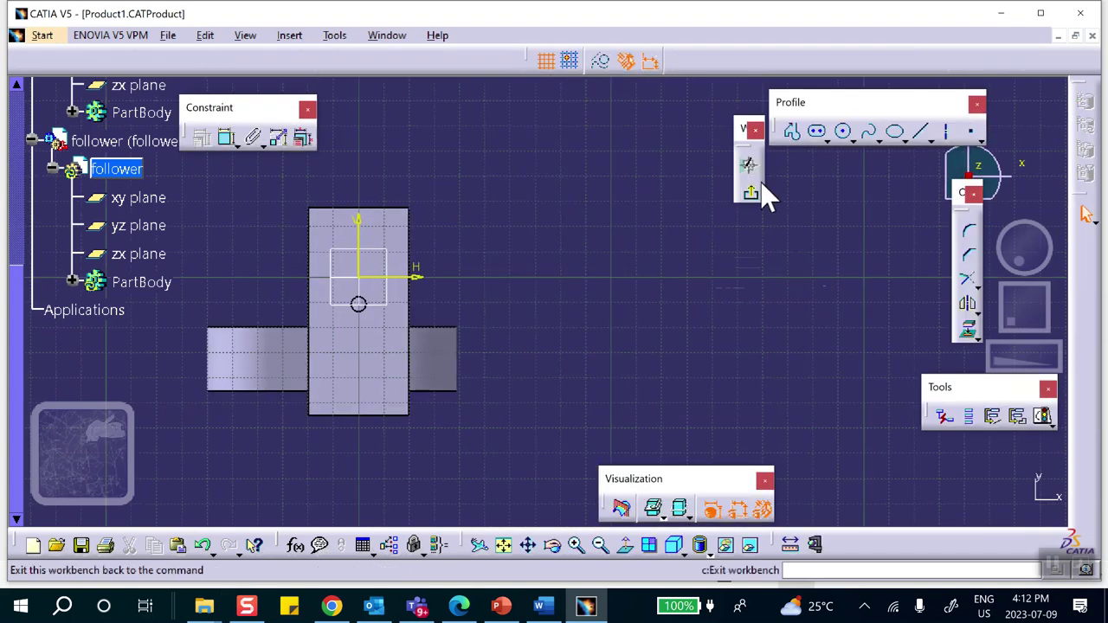
left_click(965, 332)
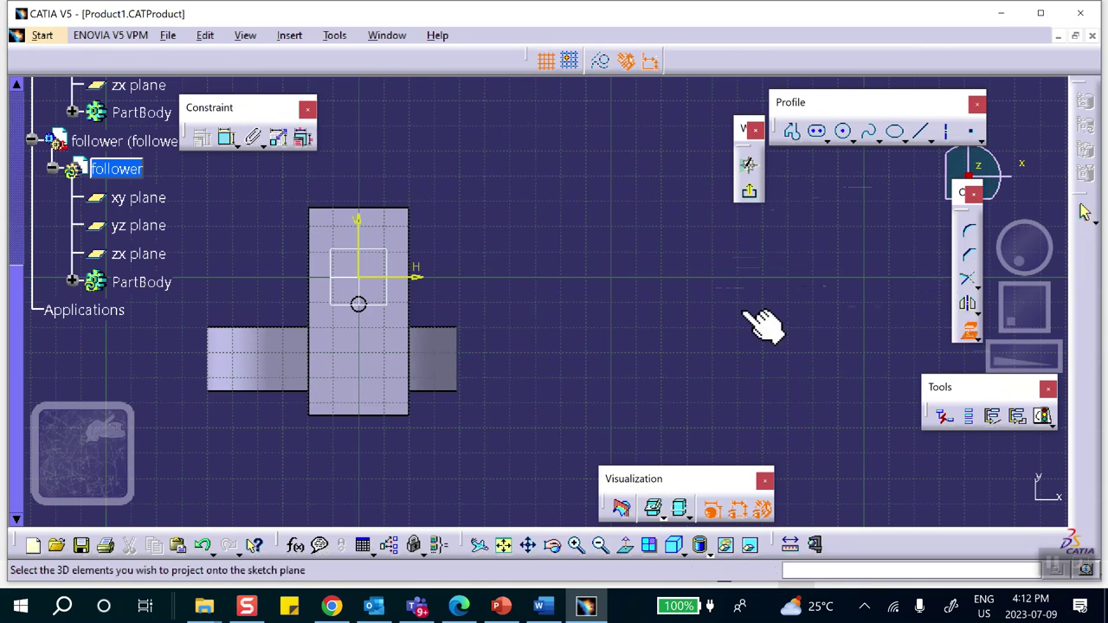
left_click(380, 316)
left_click(597, 327)
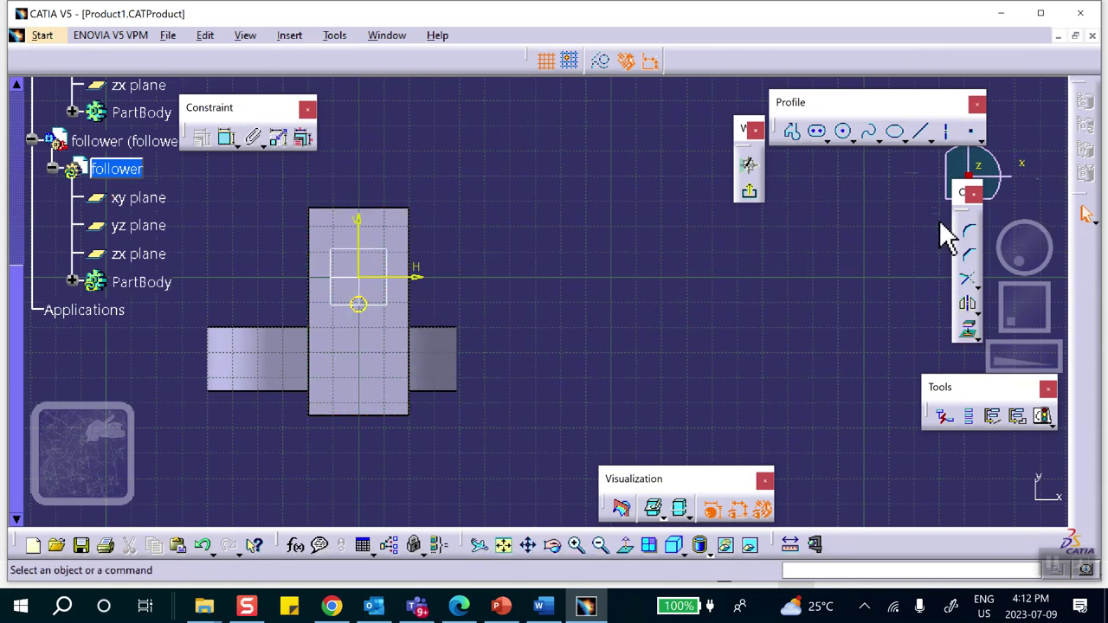
left_click(749, 192)
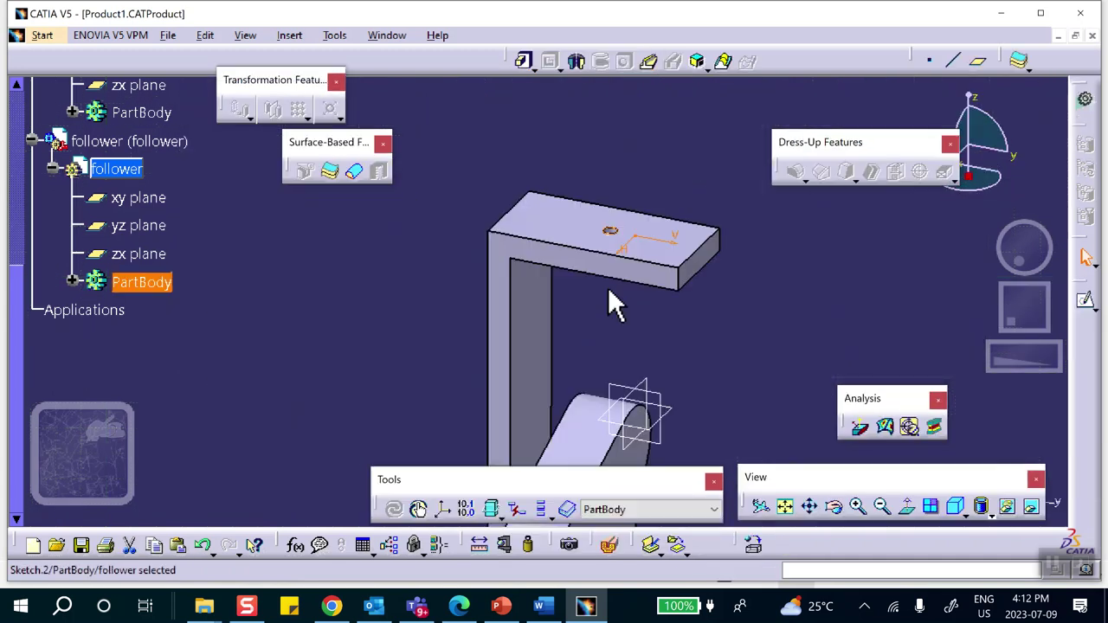
- Pad the projected hole circle with mirrored extent and a length of 4.787 in to form the follower rod
left_click(523, 62)
key("Escape")
left_click(525, 63)
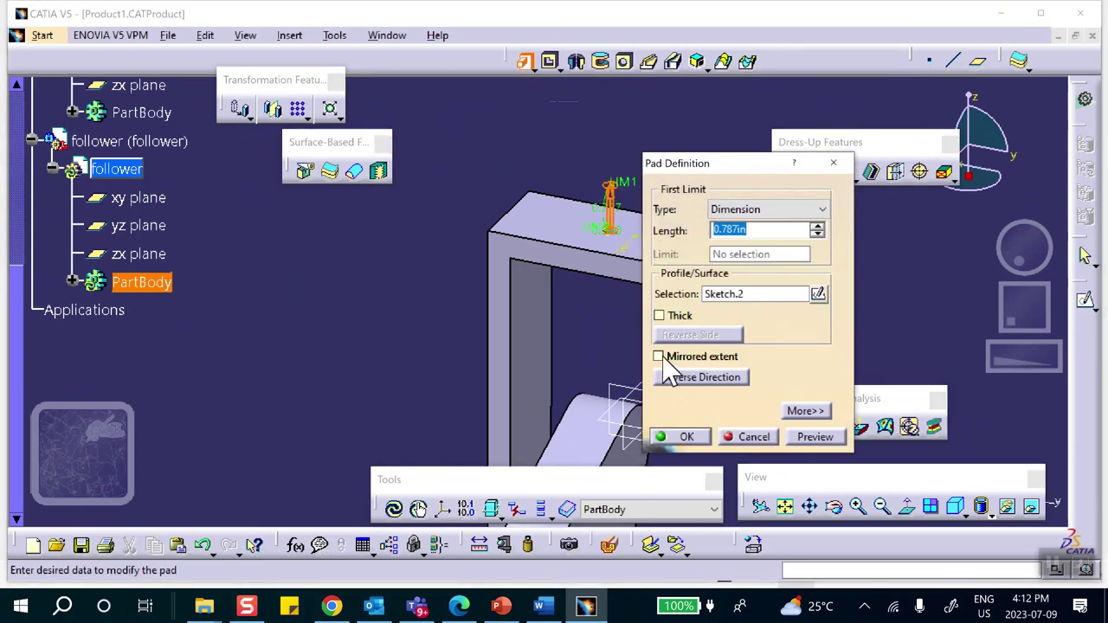
left_click(664, 369)
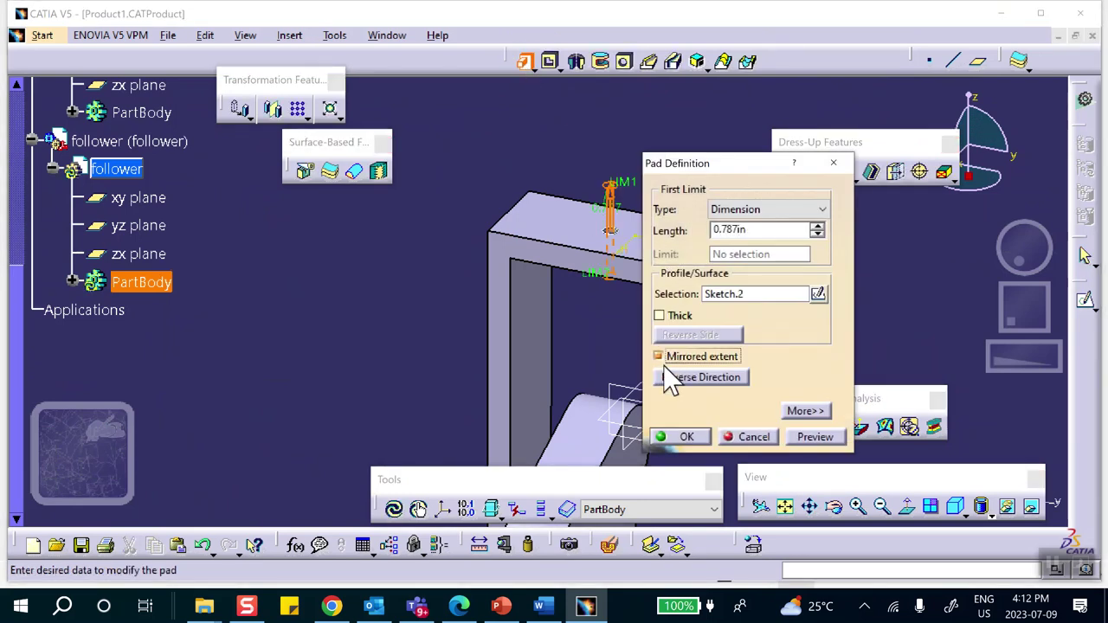
left_click(816, 225)
left_click(816, 225)
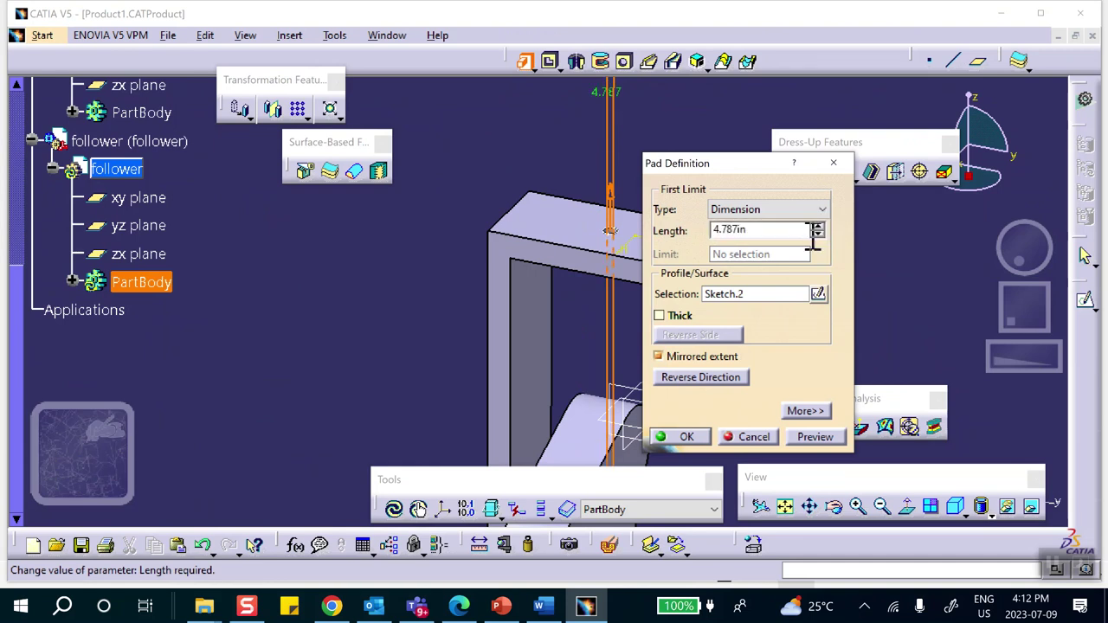
left_click(668, 436)
- Sketch a circle of about 0.365 in radius on the rod's upper end face, centred on the rod, and exit the sketch
middle_click_drag(696, 364, 666, 433)
middle_click_drag(630, 176, 614, 285)
left_click(674, 177)
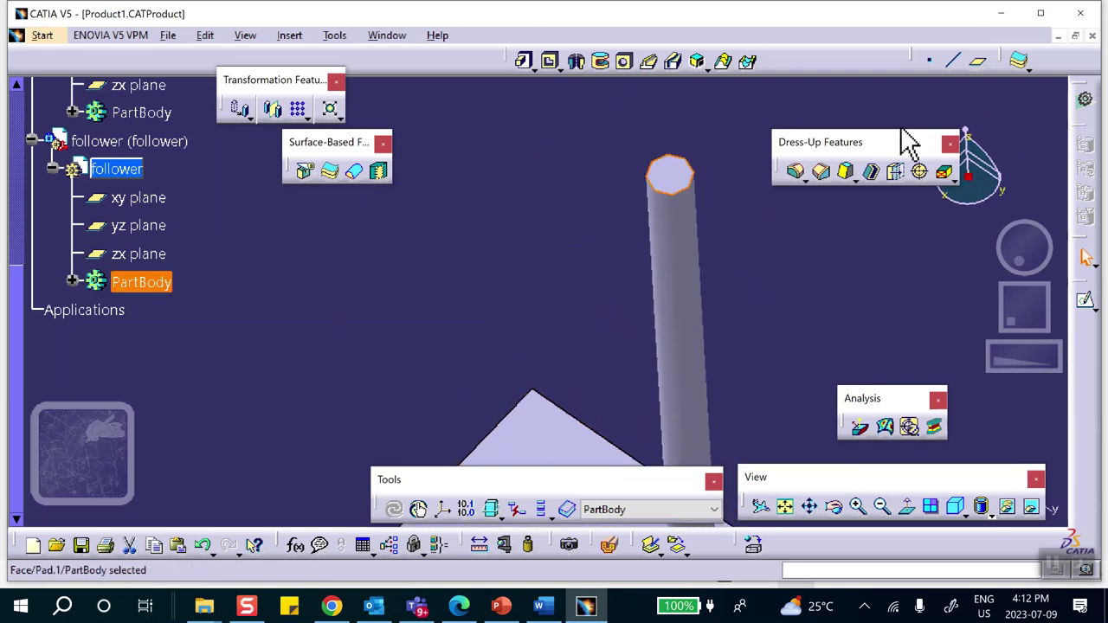
left_click(1087, 303)
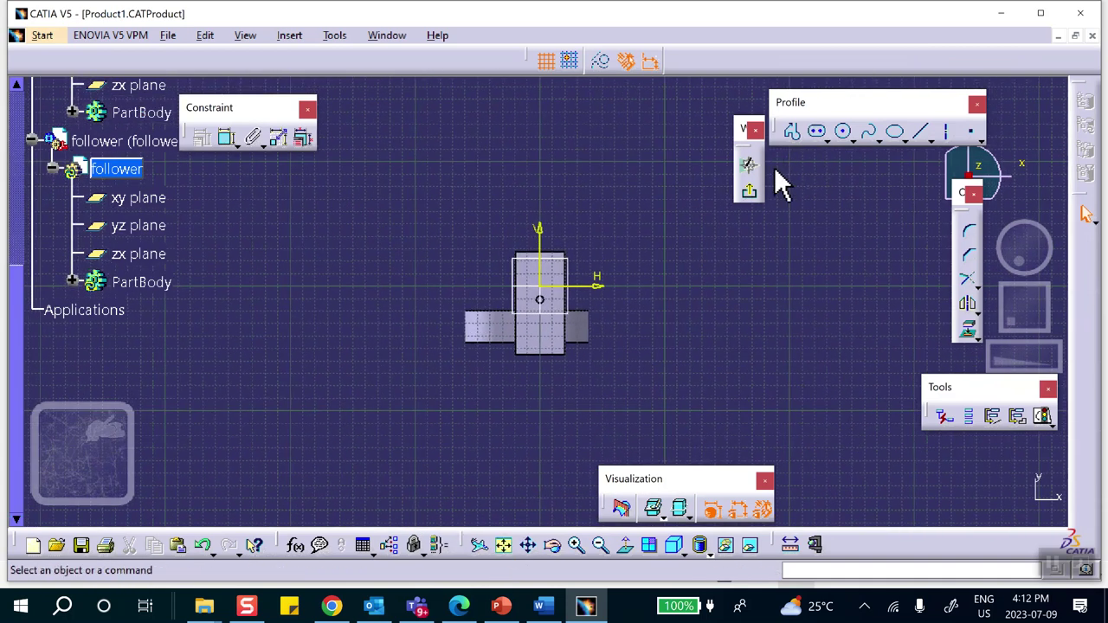
left_click(845, 134)
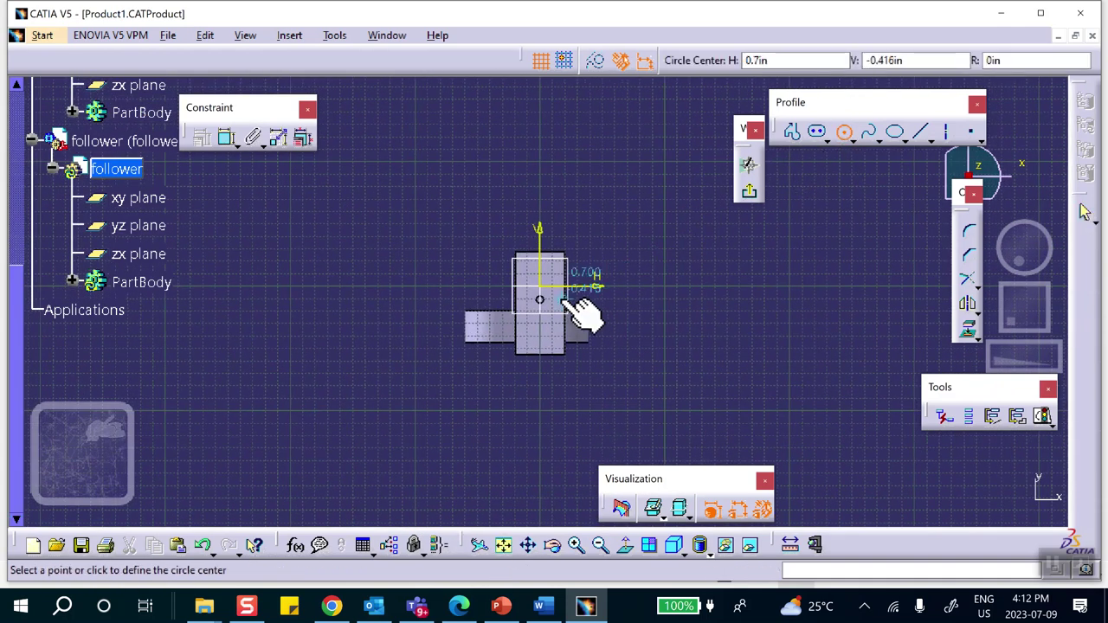
scroll(543, 286, "up", 5)
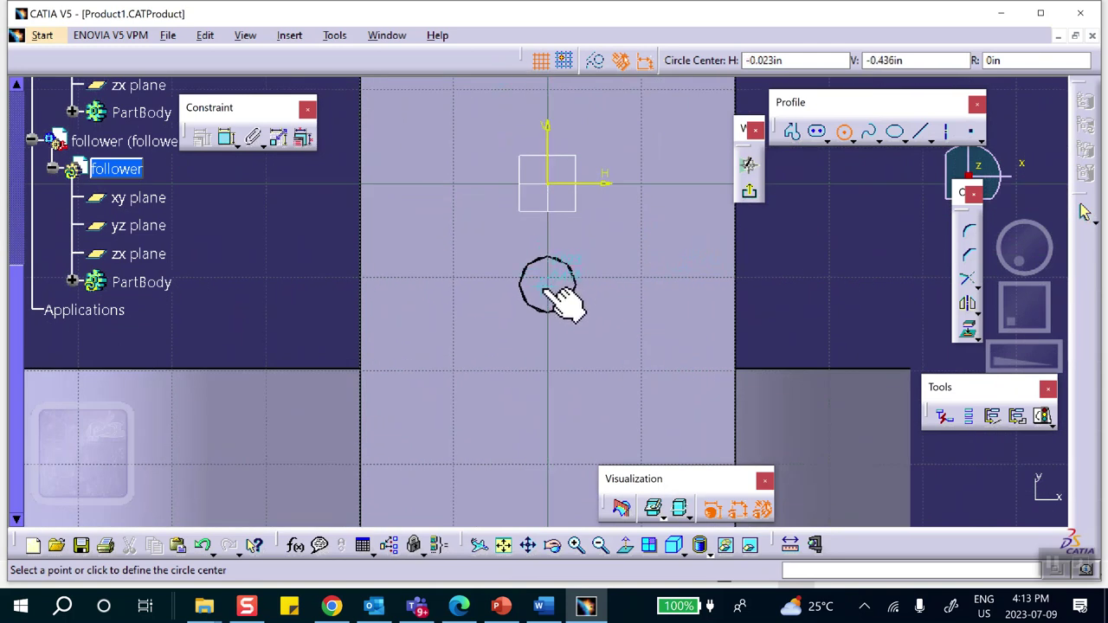
left_click(548, 277)
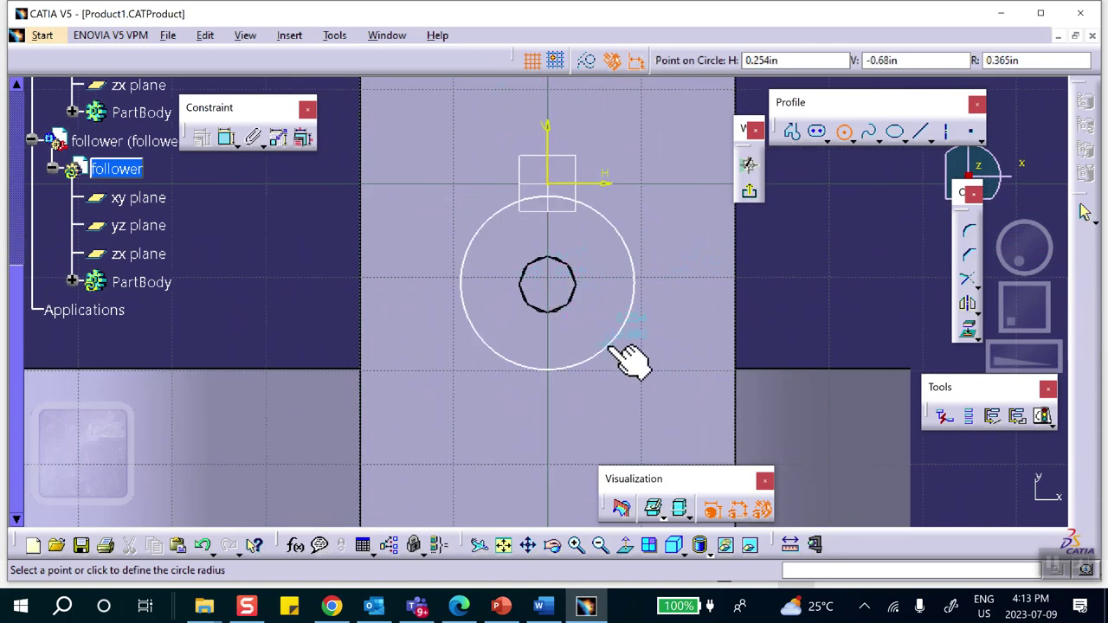
left_click(608, 344)
left_click(750, 192)
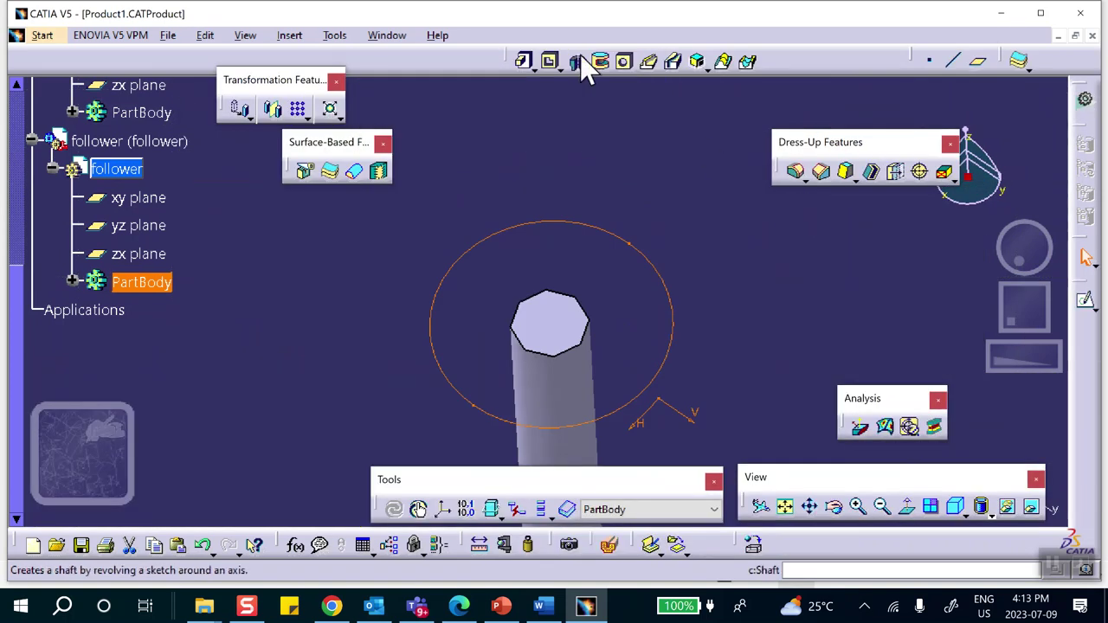
- Pad the larger circle 0.2 in to form a disc on the rod's end
left_click(524, 60)
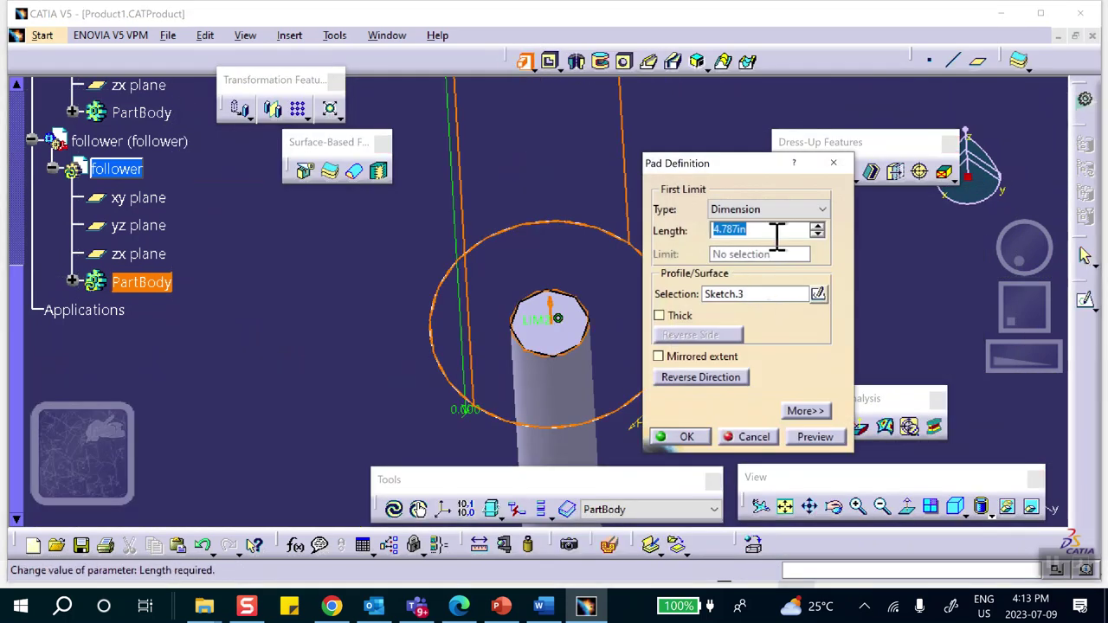
key("BackSpace")
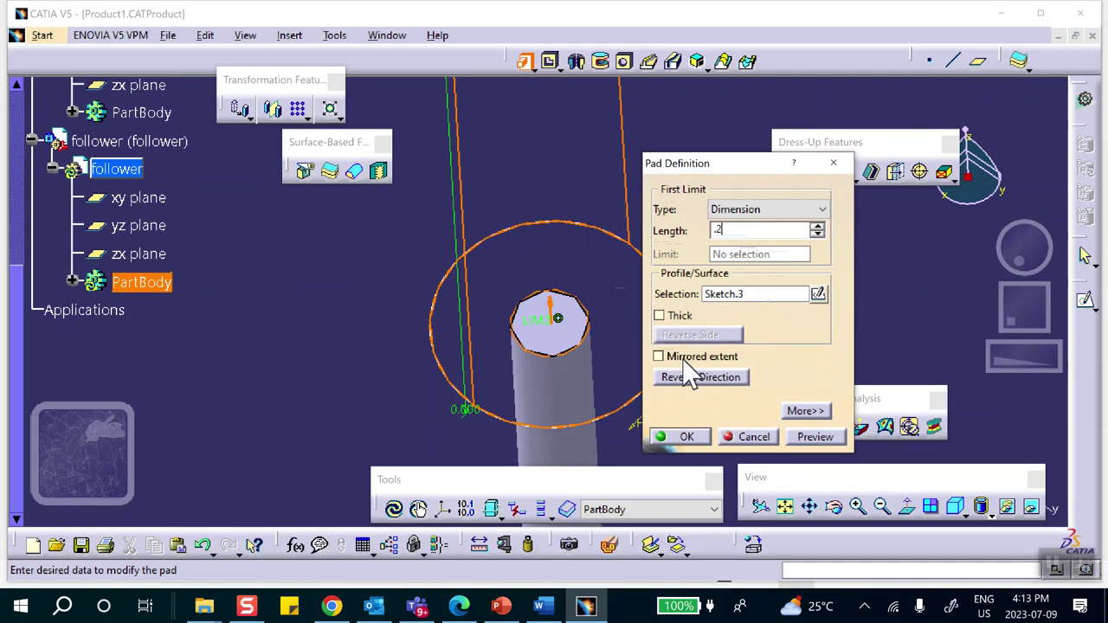
type(".2")
left_click(813, 437)
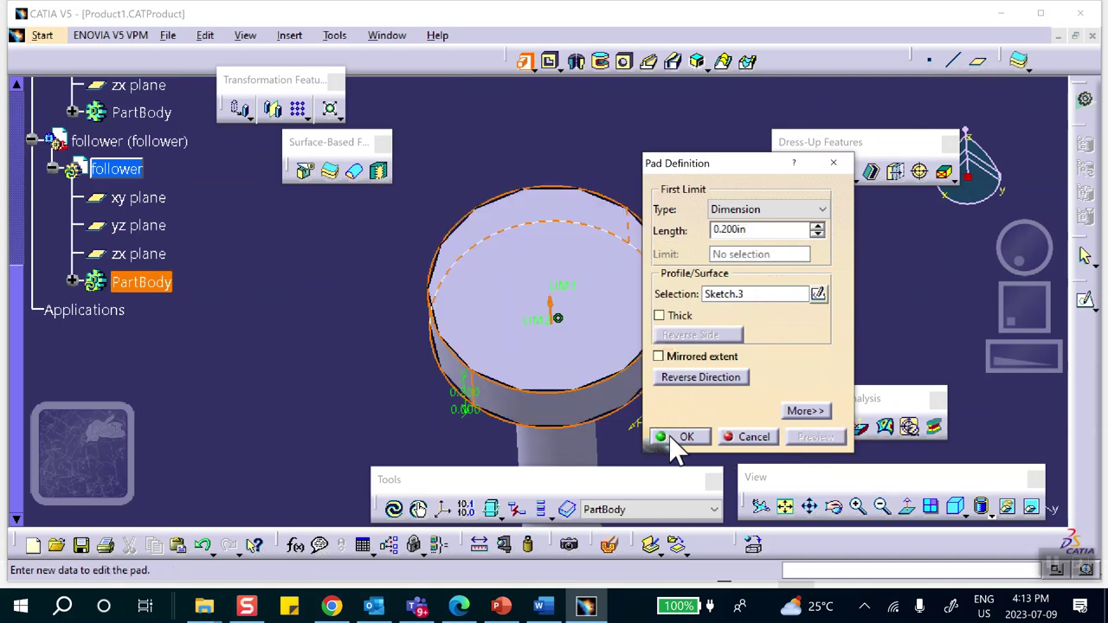
left_click(684, 437)
- Create a centre point on the circular edge at the rod's lower end, using the Circle / Sphere / Ellipse centre type
middle_click_drag(697, 372, 655, 173)
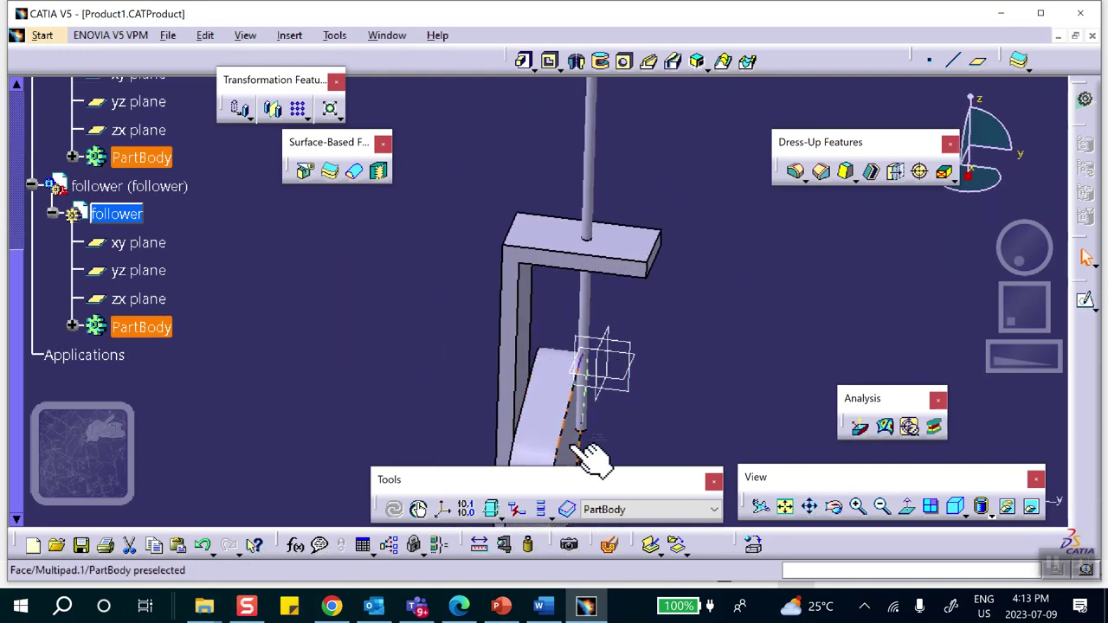
middle_click_drag(657, 347, 798, 170)
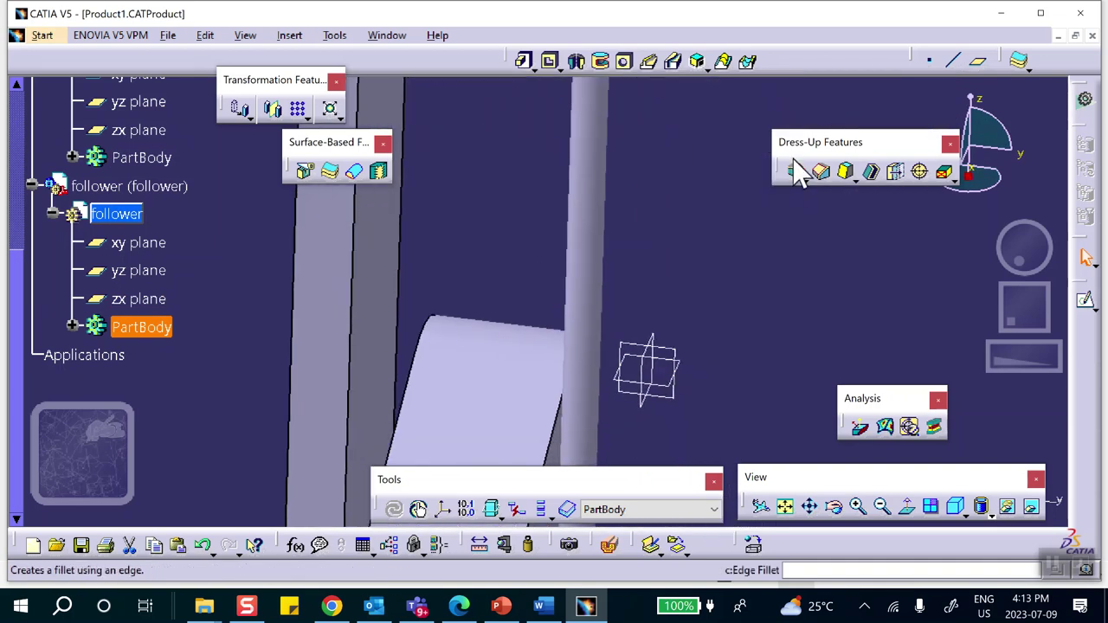
left_click(929, 62)
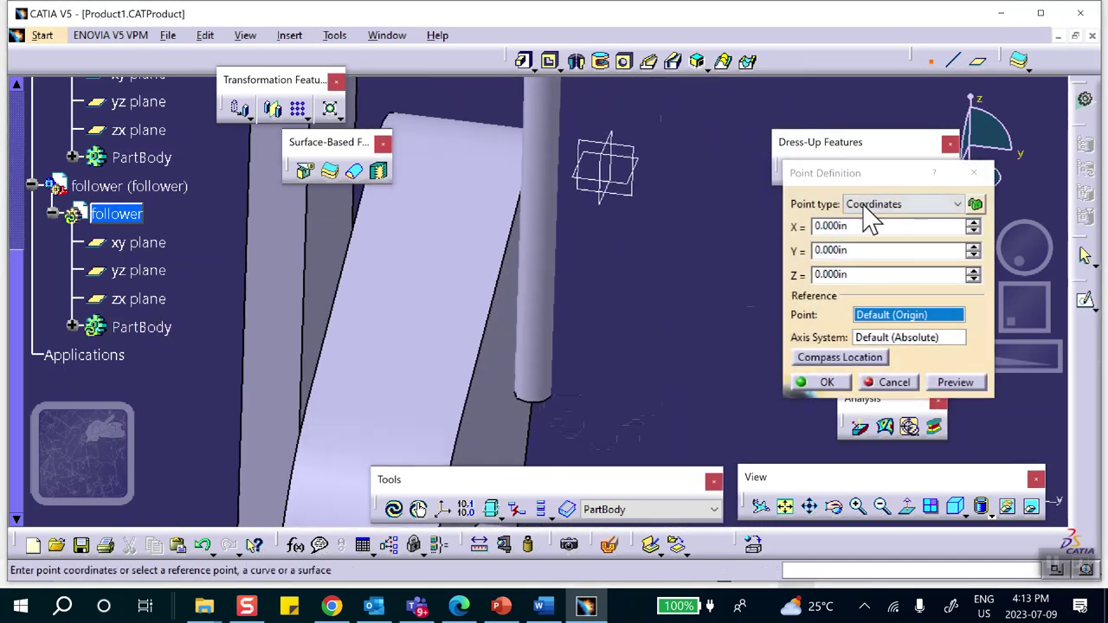
left_click(891, 208)
left_click(903, 272)
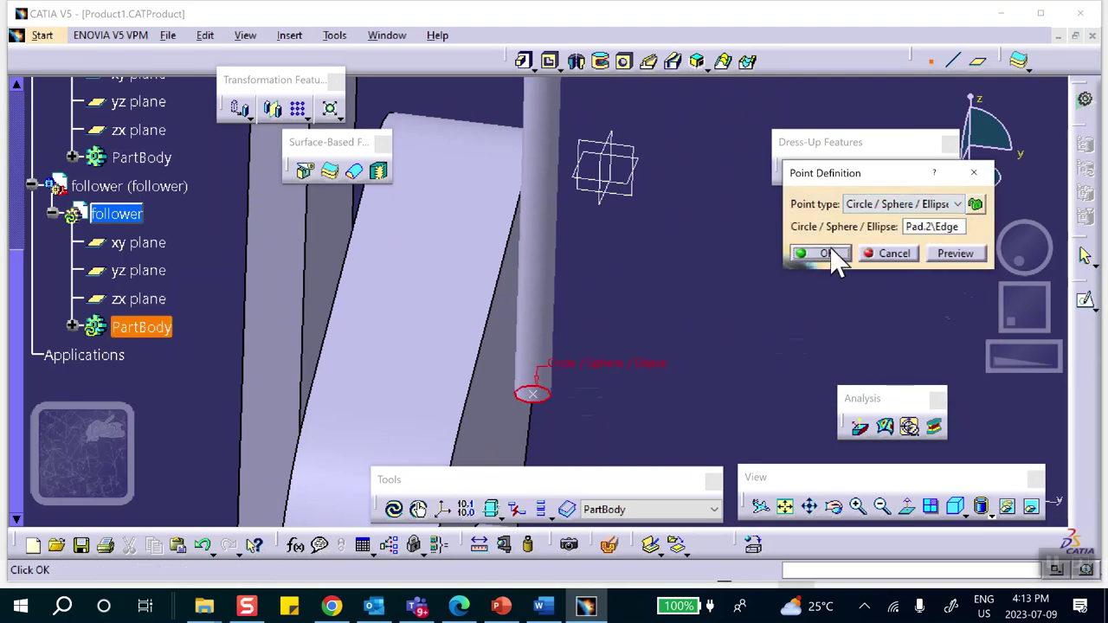
left_click(821, 254)
- Shorten the follower rod by setting its mirrored pad length to 0.3 in
mouse_move(780, 297)
middle_mouse_down()
mouse_move(708, 352)
mouse_move(612, 198)
mouse_move(635, 277)
middle_mouse_up()
double_click(538, 186)
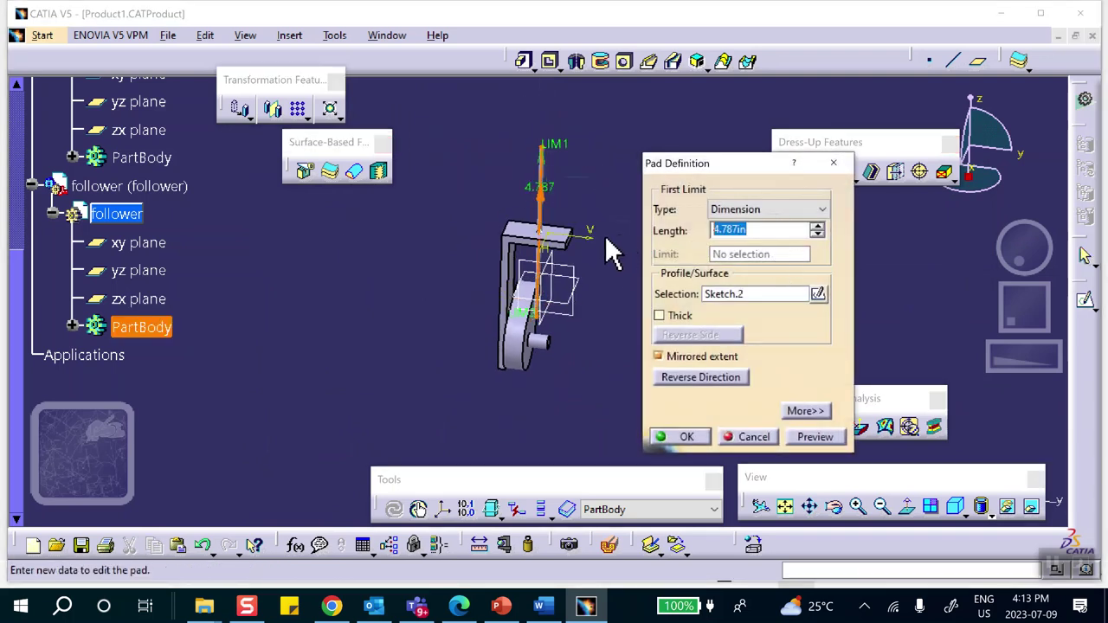
type(".3")
left_click(693, 437)
- Undo the last change to the follower rod's pad length
middle_click_drag(622, 343, 650, 230)
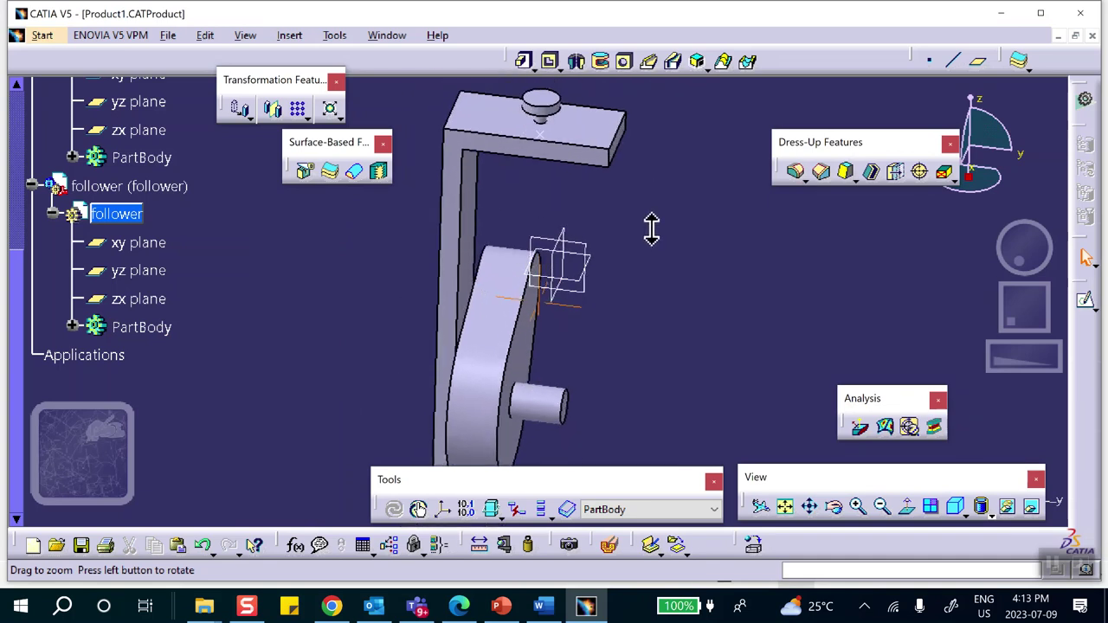
left_click(73, 326)
scroll(185, 346, "down", 2)
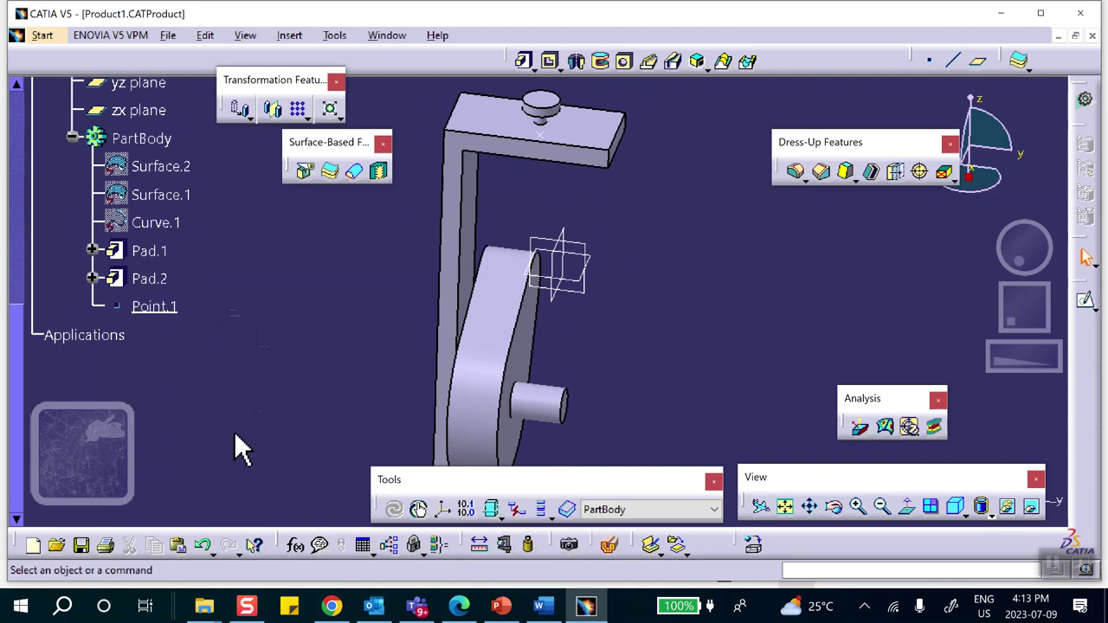
left_click(207, 545)
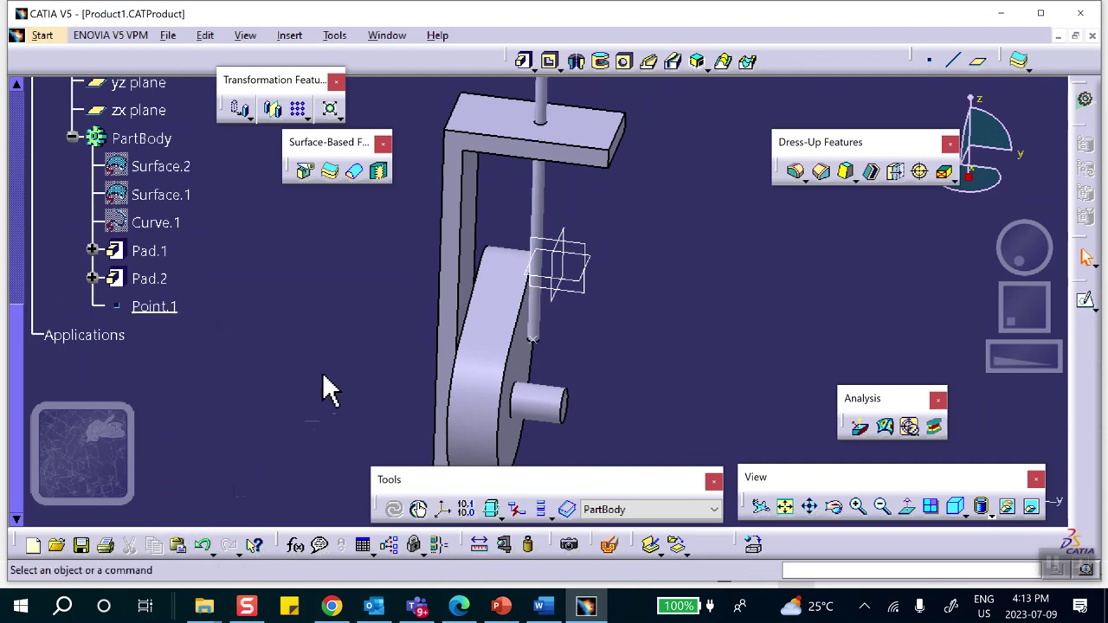
- Review the follower rod's pad length in its pad definition
scroll(220, 333, "up", 4)
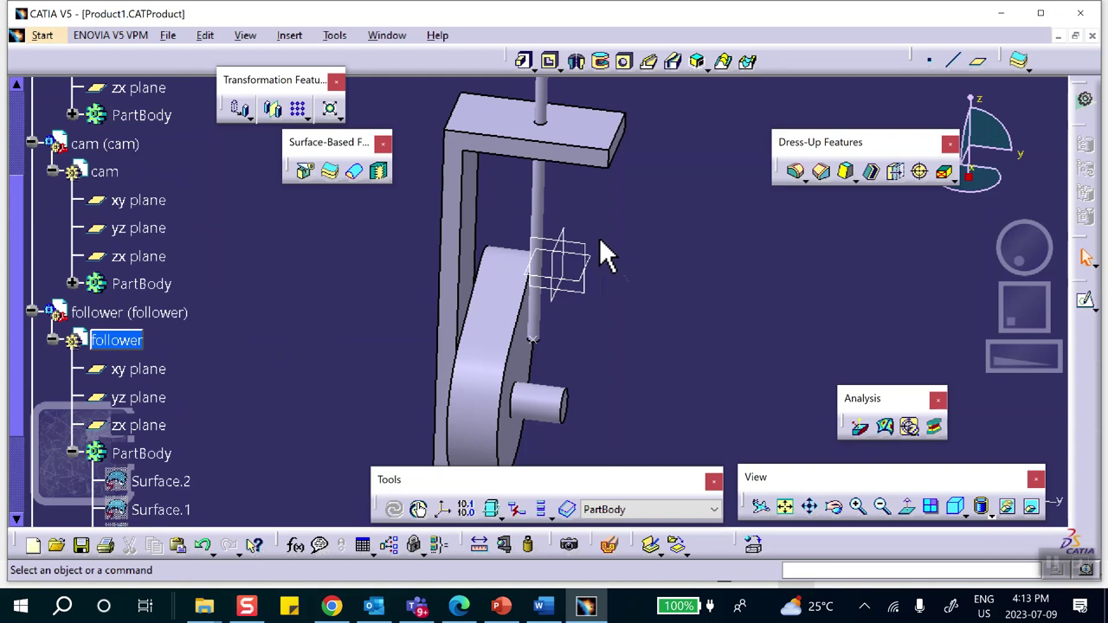
scroll(238, 318, "down", 5)
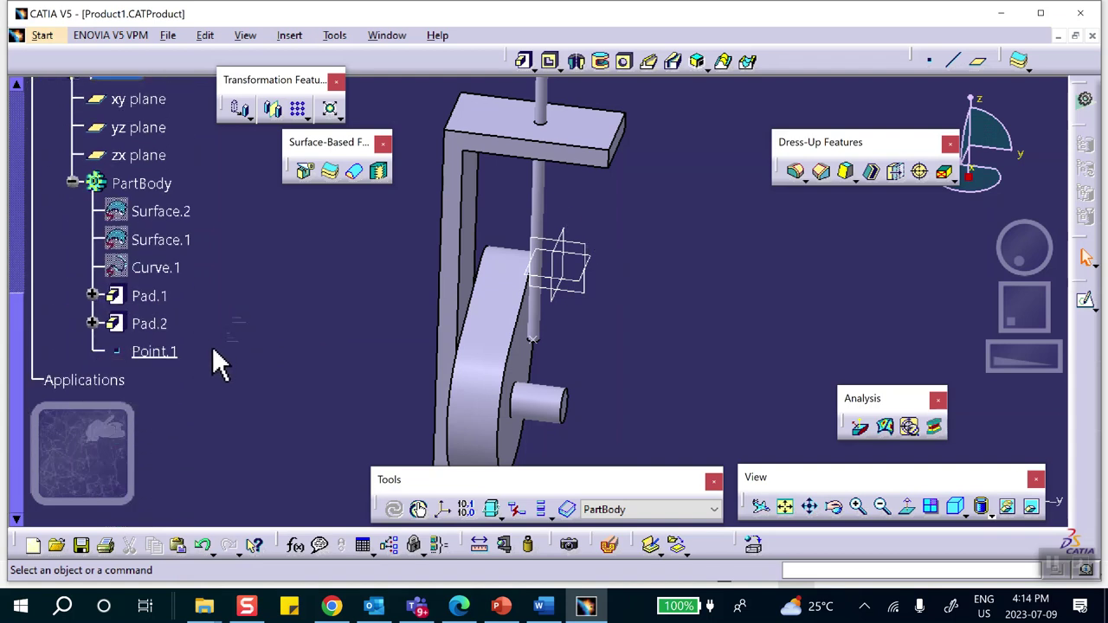
left_click(165, 323)
double_click(162, 322)
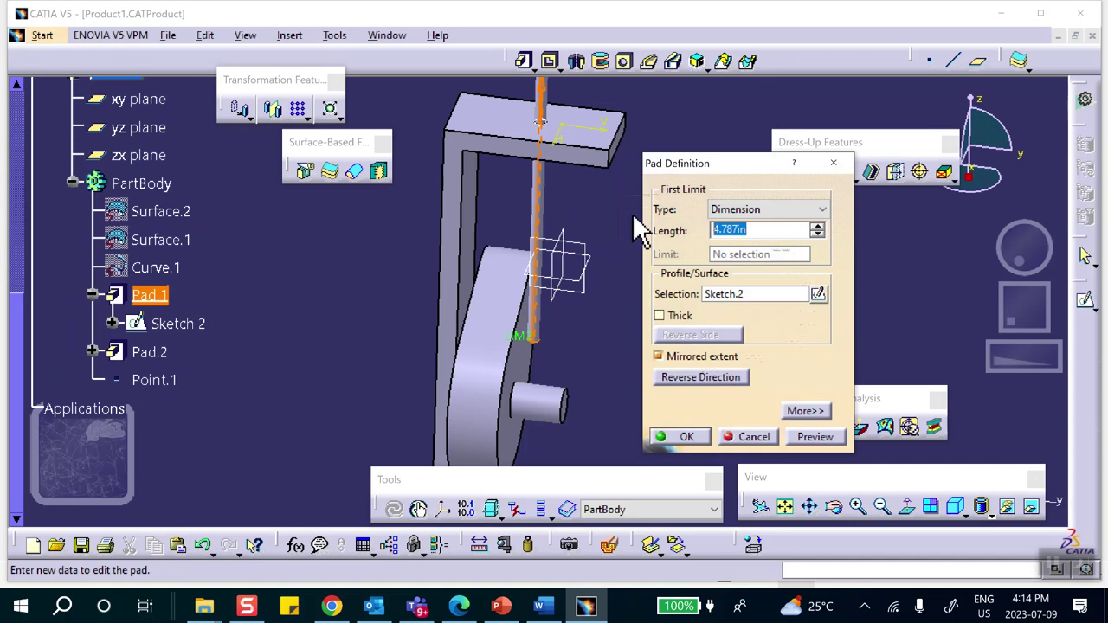
left_click(687, 437)
- Activate the top-level Product1 for assembly work
middle_click_drag(655, 363, 598, 304)
scroll(156, 201, "up", 3)
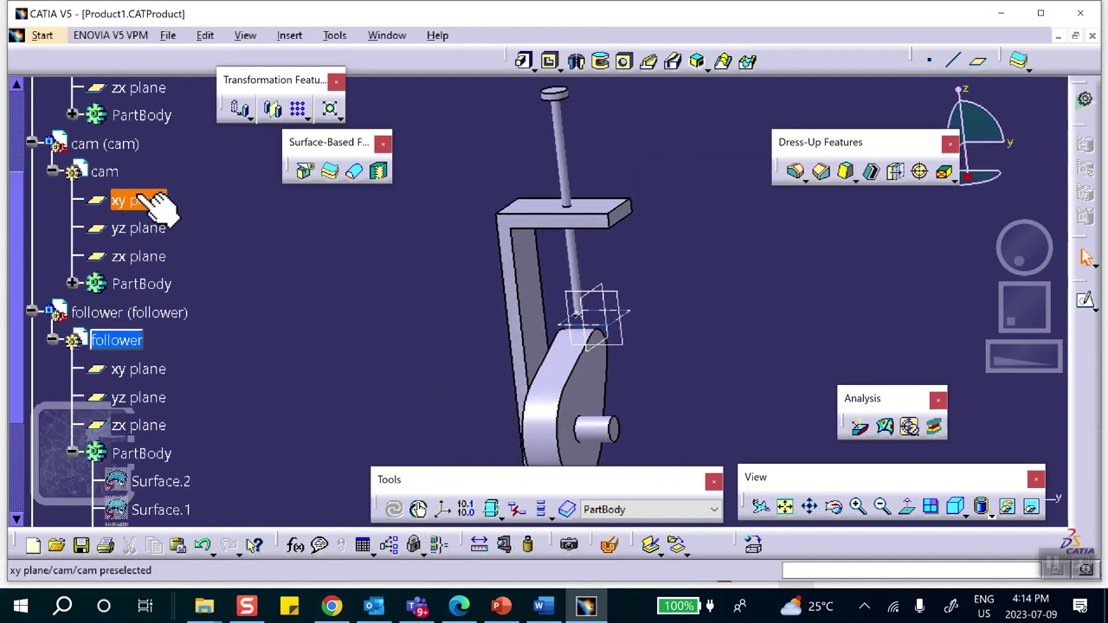
scroll(156, 201, "up", 5)
double_click(73, 171)
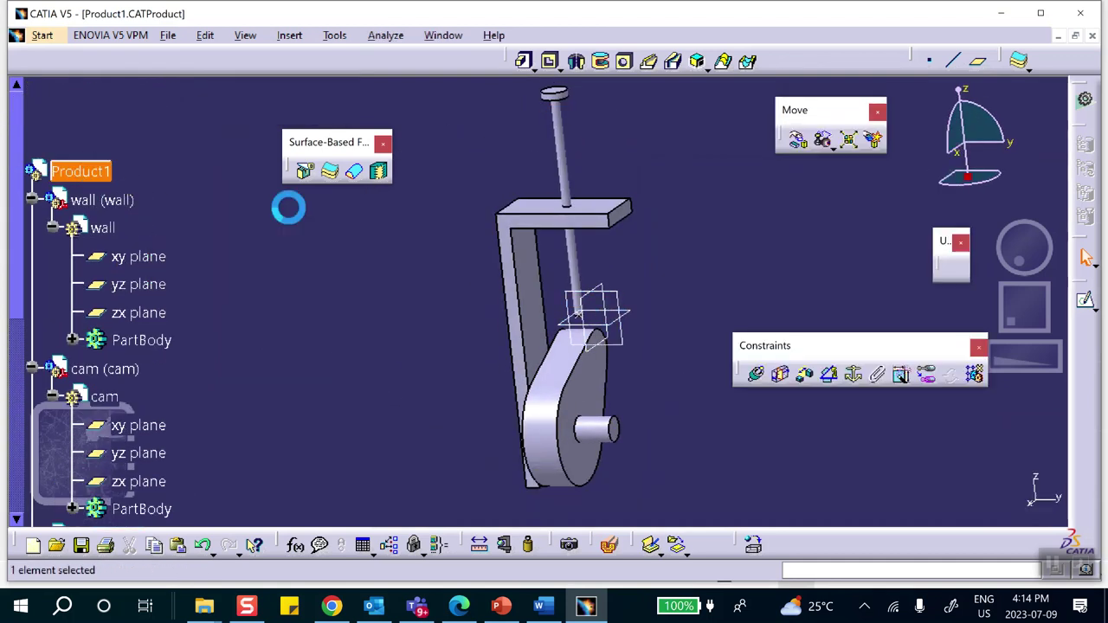
- Anchor the wall component in place with a Fix constraint
middle_click_drag(747, 254, 725, 302)
scroll(648, 338, "up", 5)
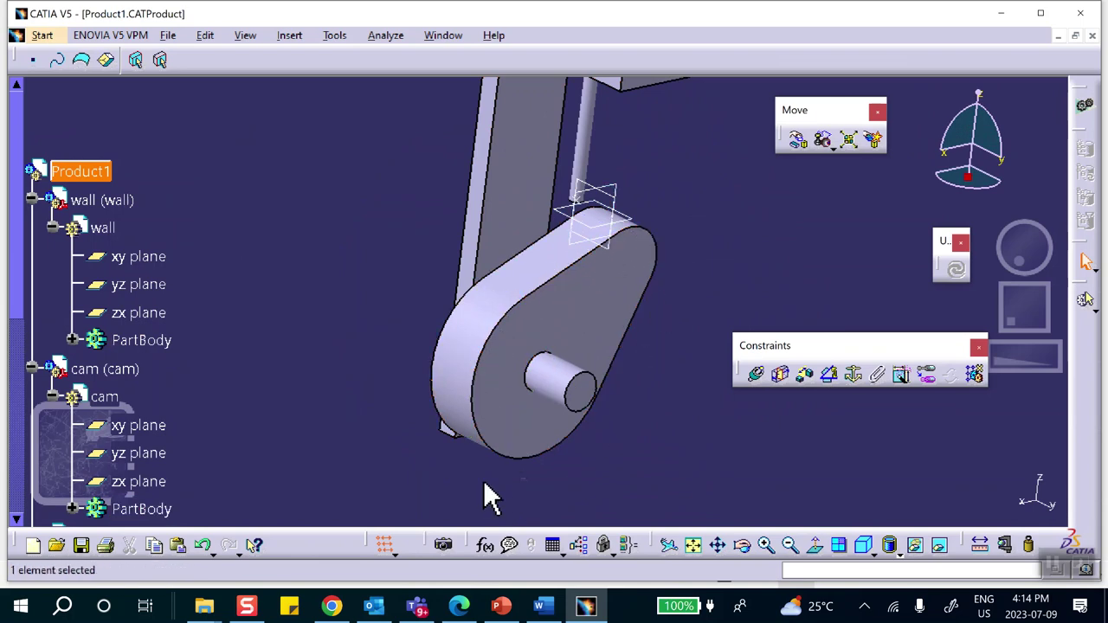
middle_click_drag(363, 228, 294, 323)
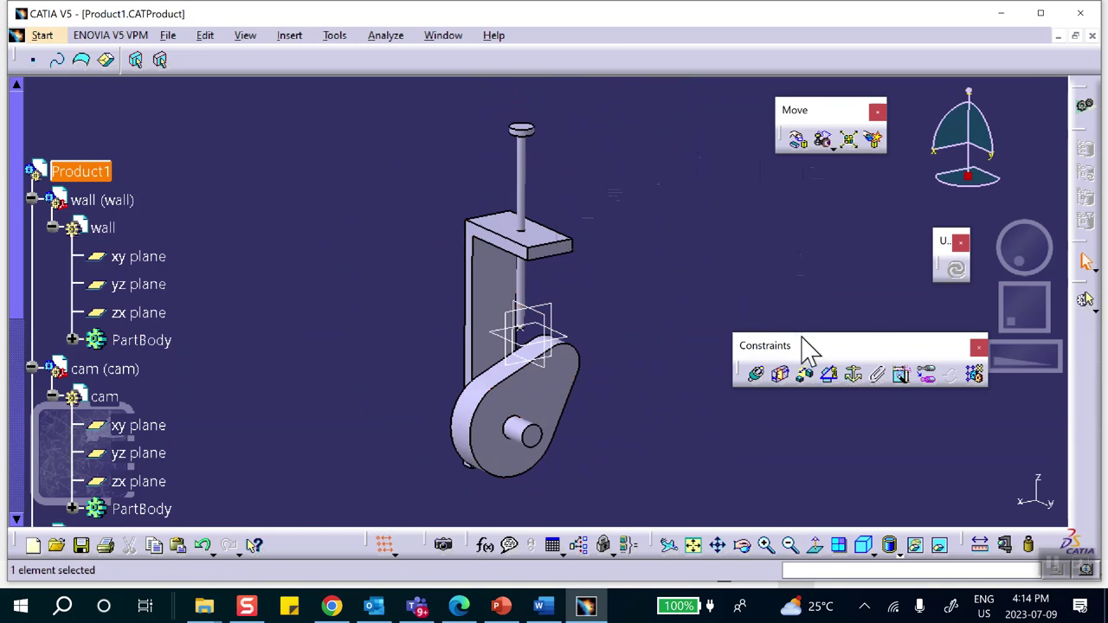
left_click(854, 374)
left_click(501, 251)
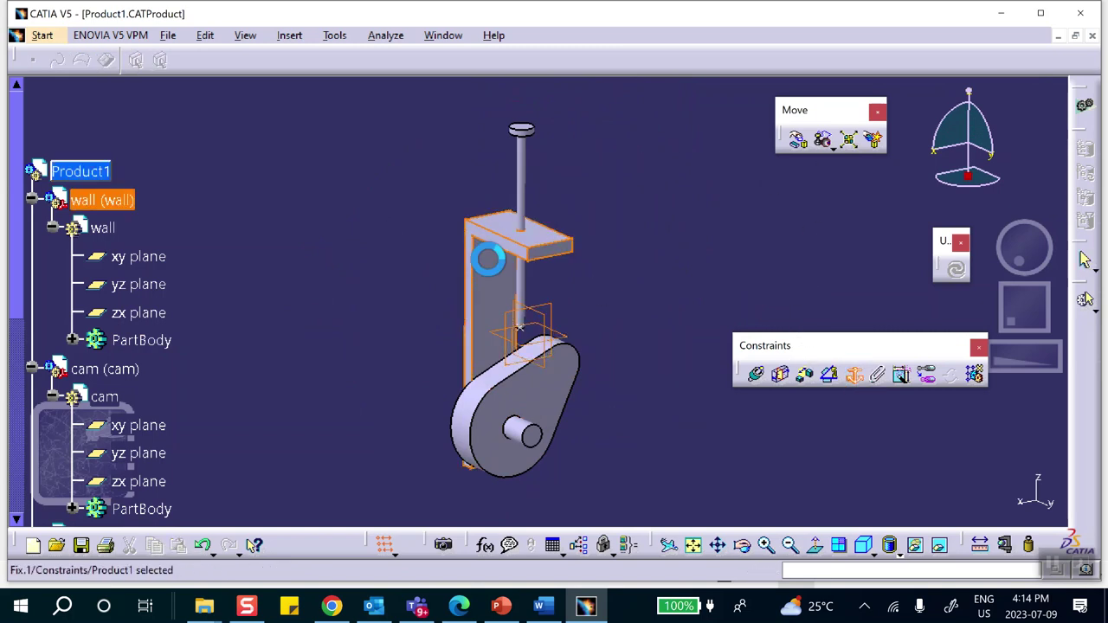
- Add a coincidence constraint between the cam shaft's axis and the axis of the wall's lower hole
left_click(756, 373)
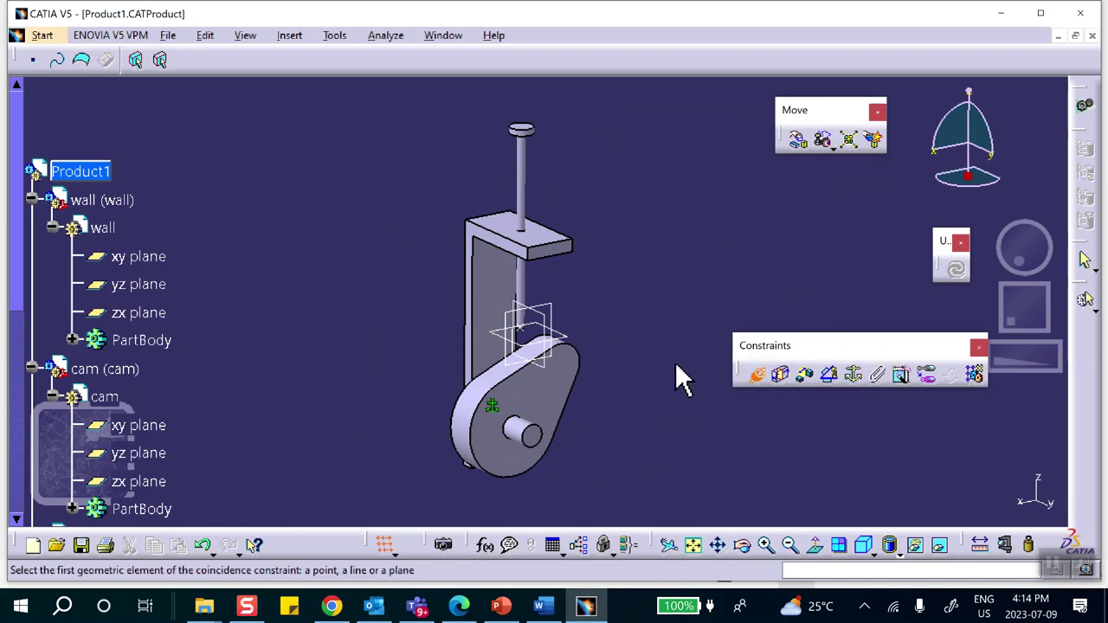
middle_click_drag(678, 359, 561, 178)
left_click(579, 466)
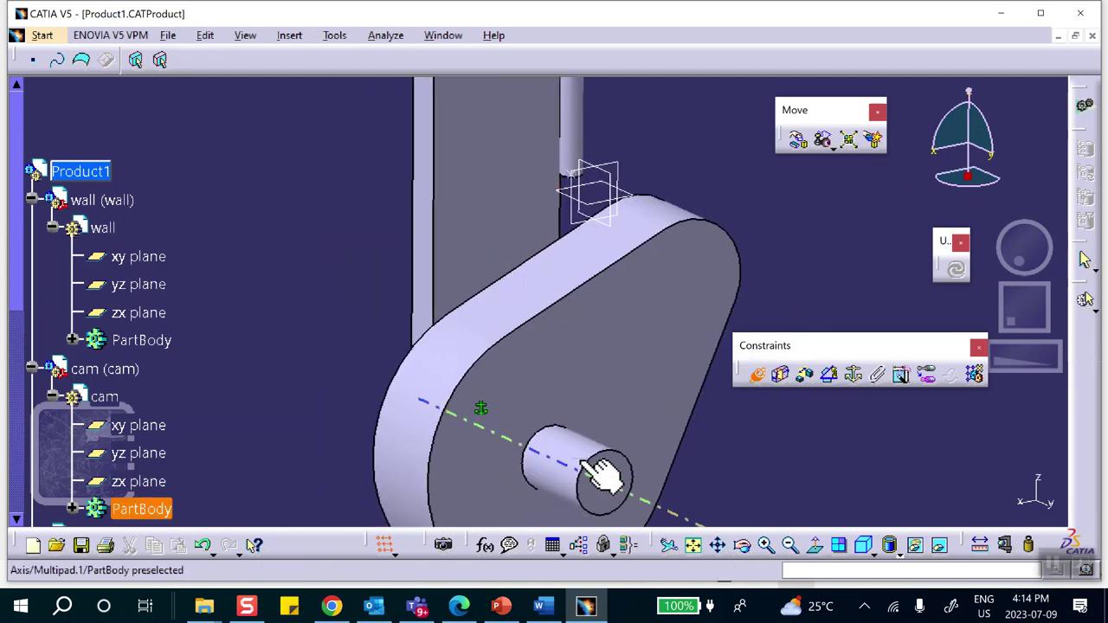
middle_click_drag(416, 446, 433, 420)
left_click(400, 406)
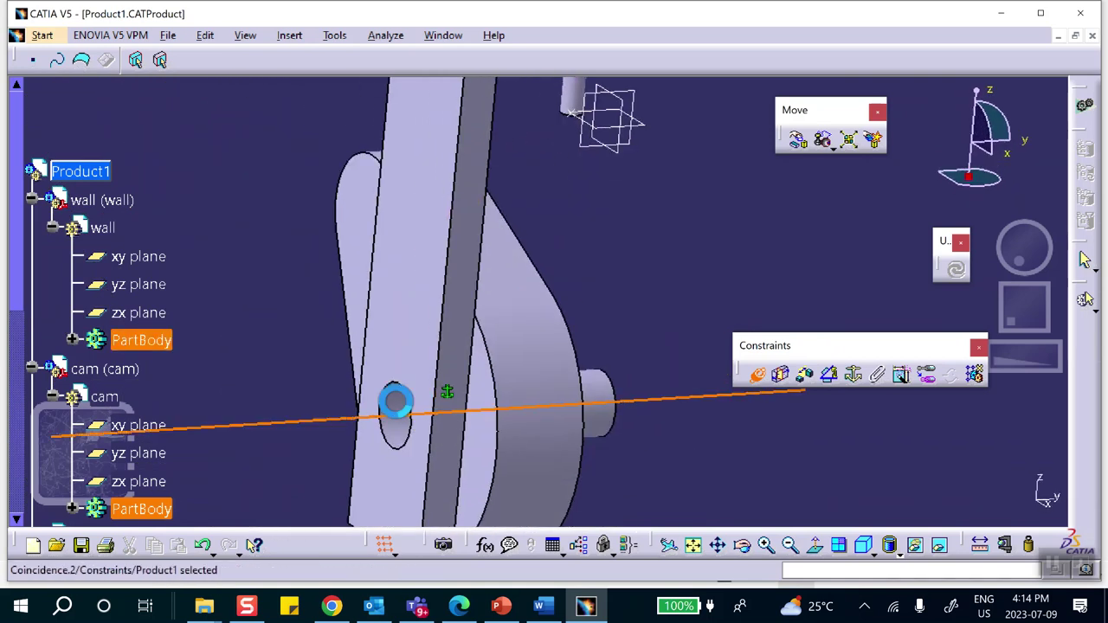
- Add a coincidence constraint with Same orientation between the wall's inner face and the cam's shaft-side face, and update the assembly
left_click(756, 380)
middle_click_drag(662, 306, 541, 255)
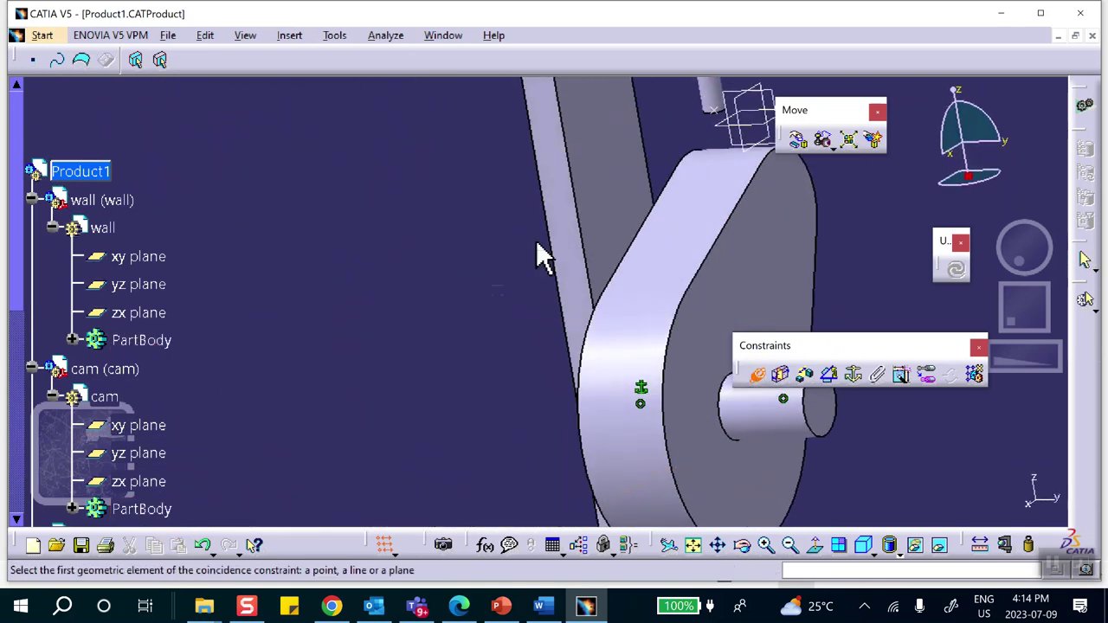
left_click(632, 214)
left_click(783, 257)
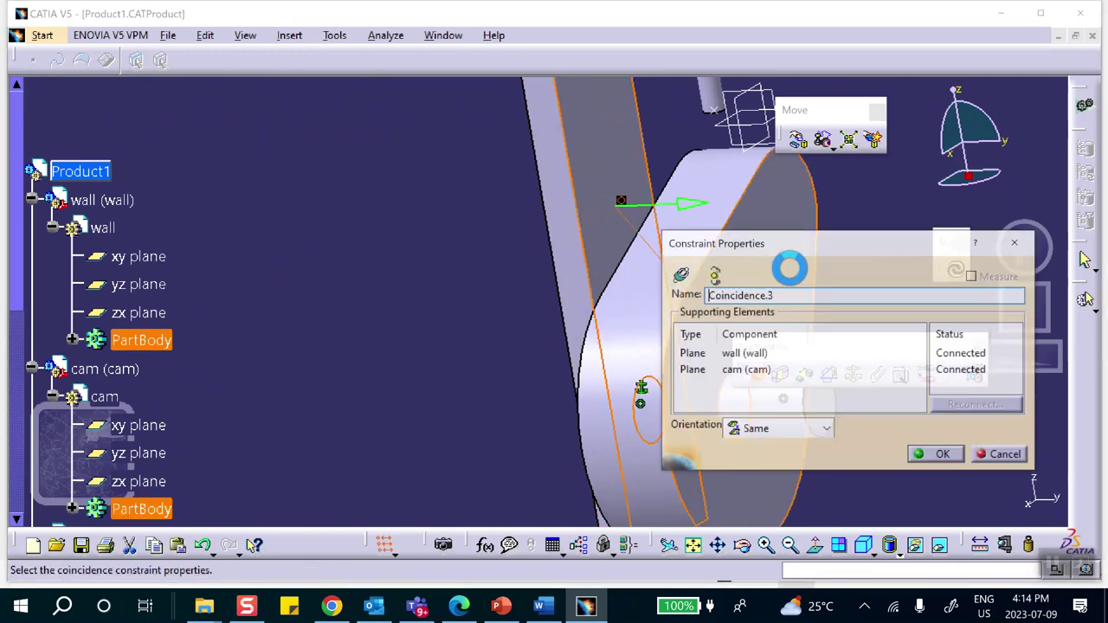
left_click(956, 460)
left_click(954, 269)
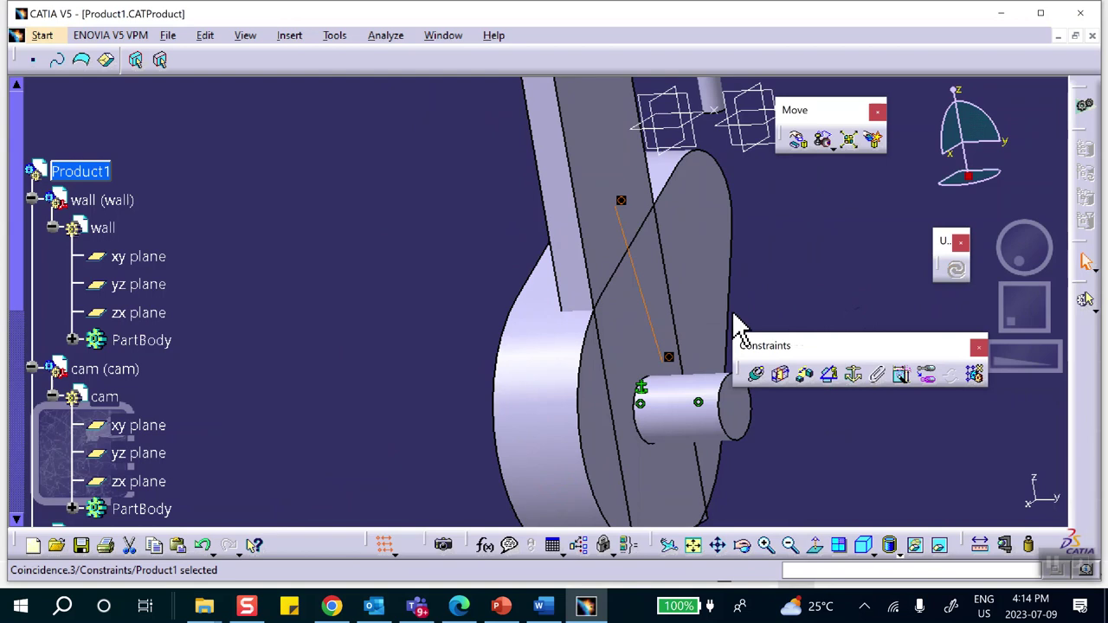
- Reverse the orientation of the wall-cam face coincidence and update the assembly so the cam's shaft points into the wall's hole
scroll(185, 346, "down", 7)
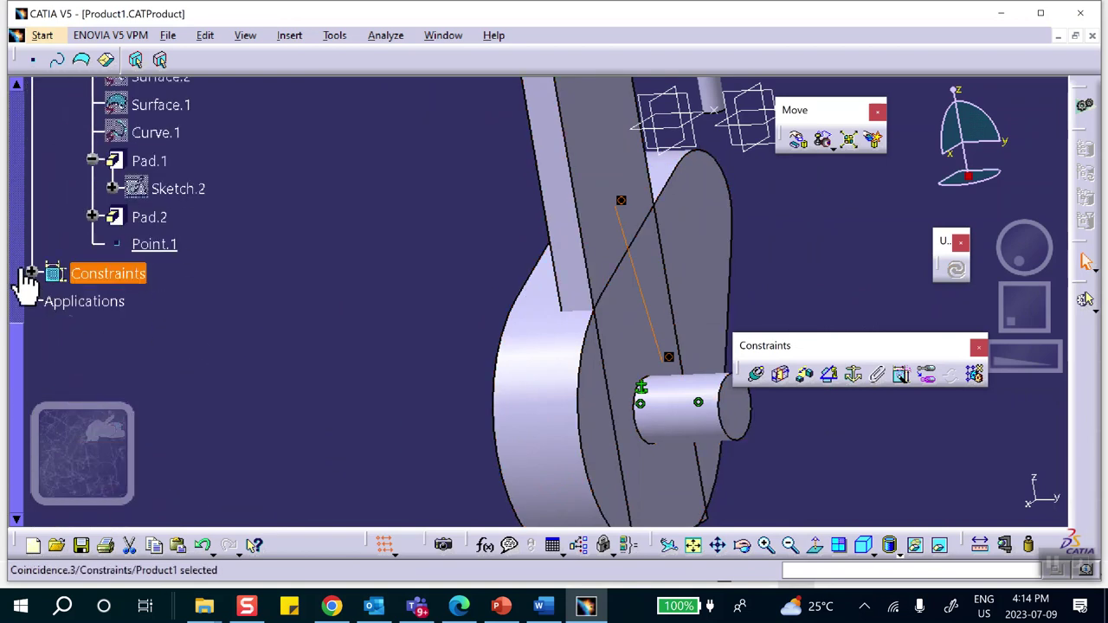
left_click(32, 274)
double_click(143, 356)
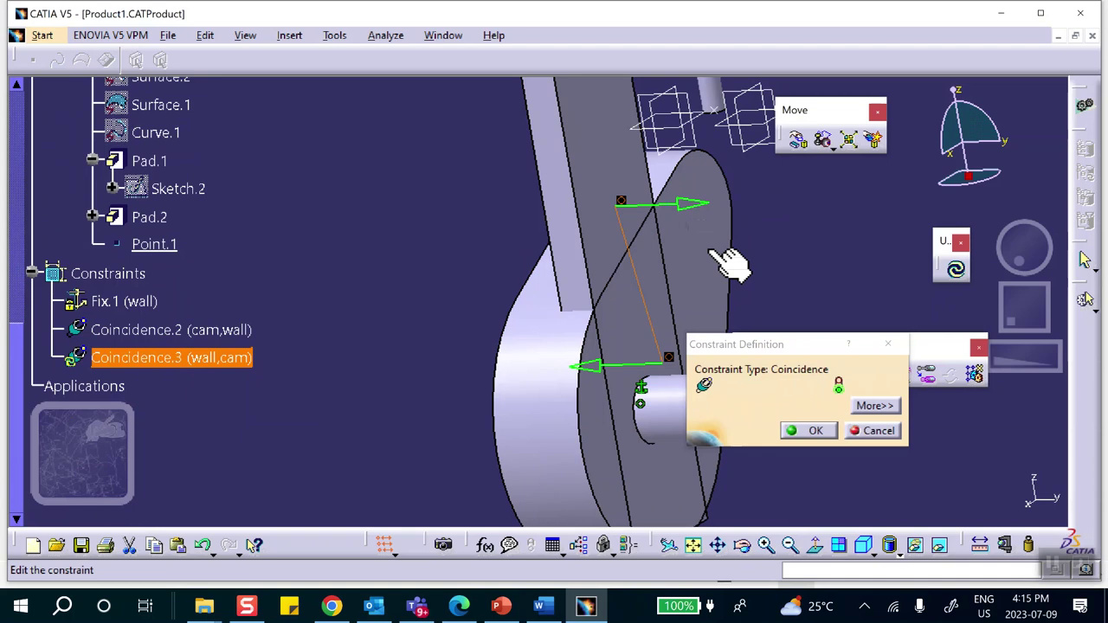
left_click(814, 430)
left_click(954, 270)
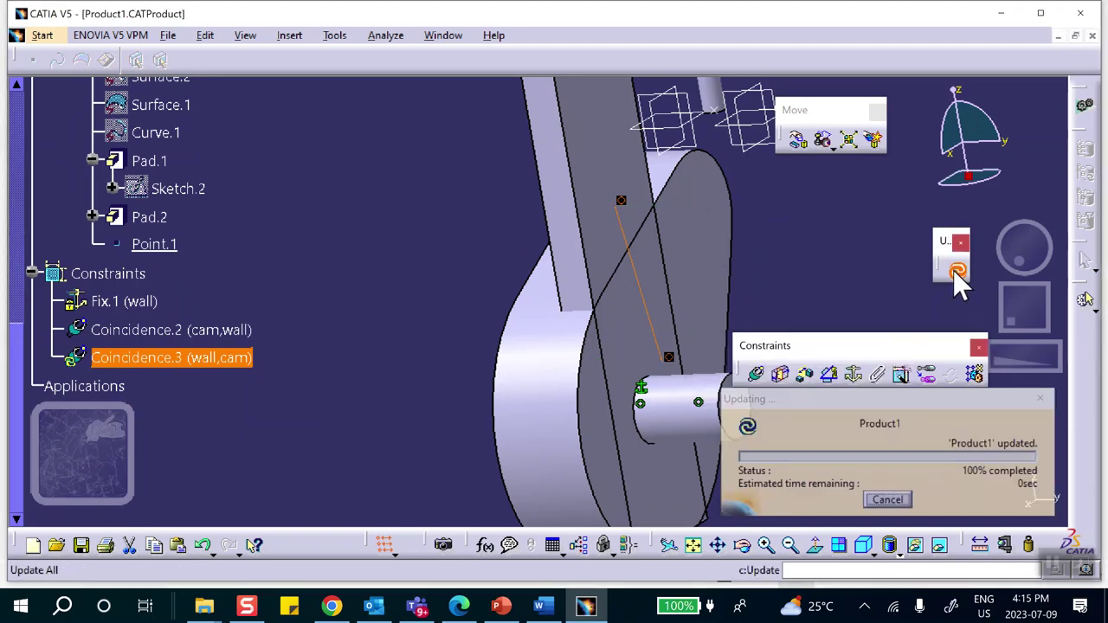
- Rotate the cam about its shaft axis with the Manipulation tool, respecting the constraints
middle_click_drag(847, 279, 536, 319)
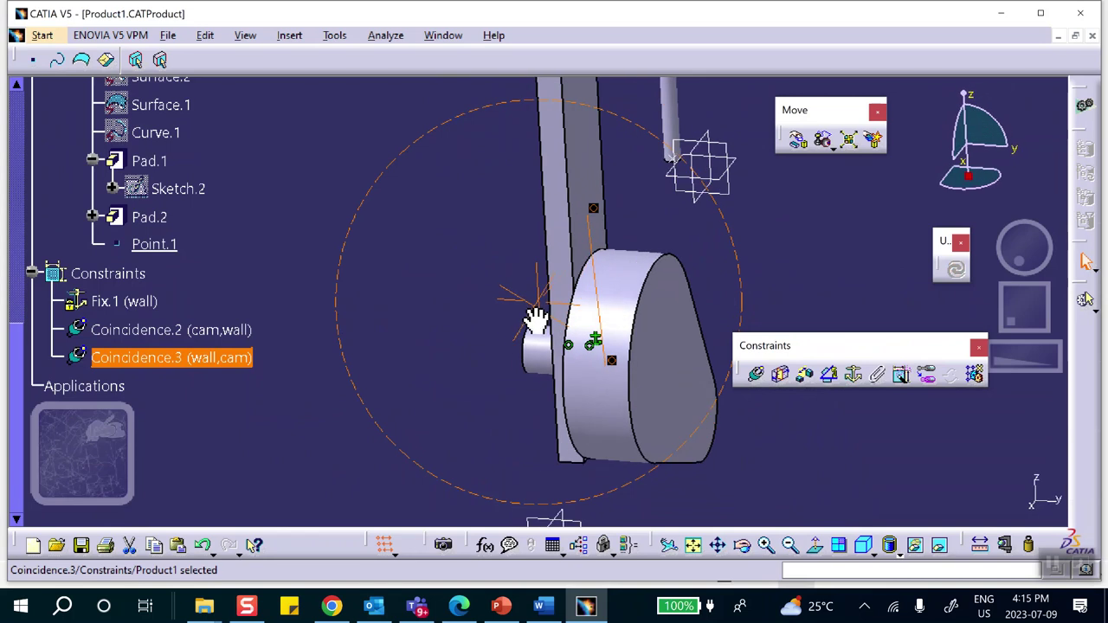
middle_click_drag(719, 322, 683, 405)
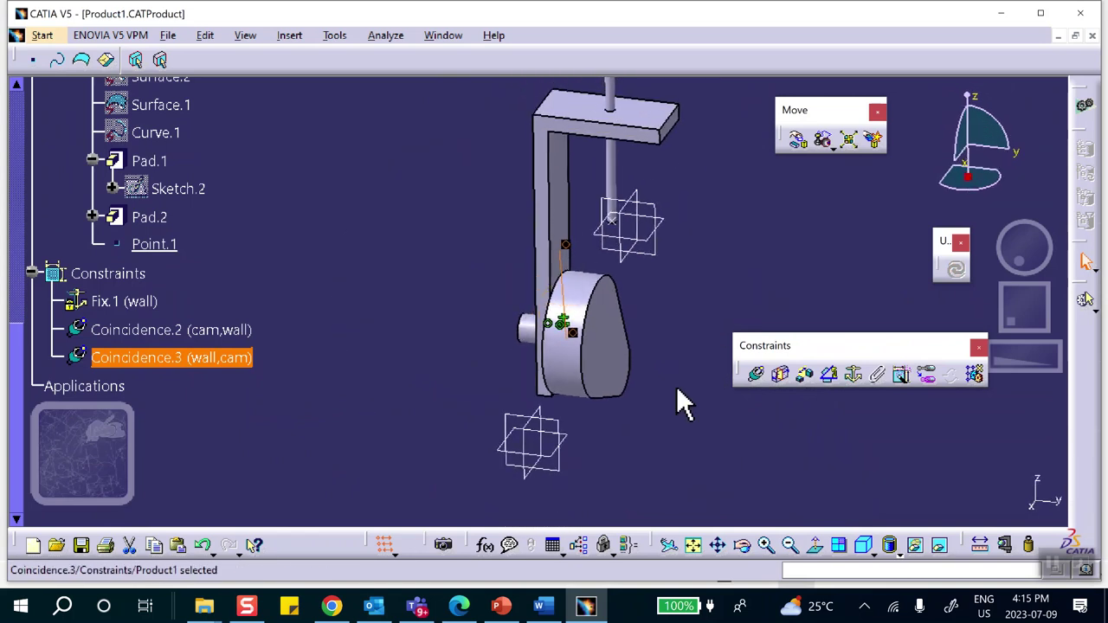
left_click(796, 145)
middle_click_drag(651, 324, 576, 334)
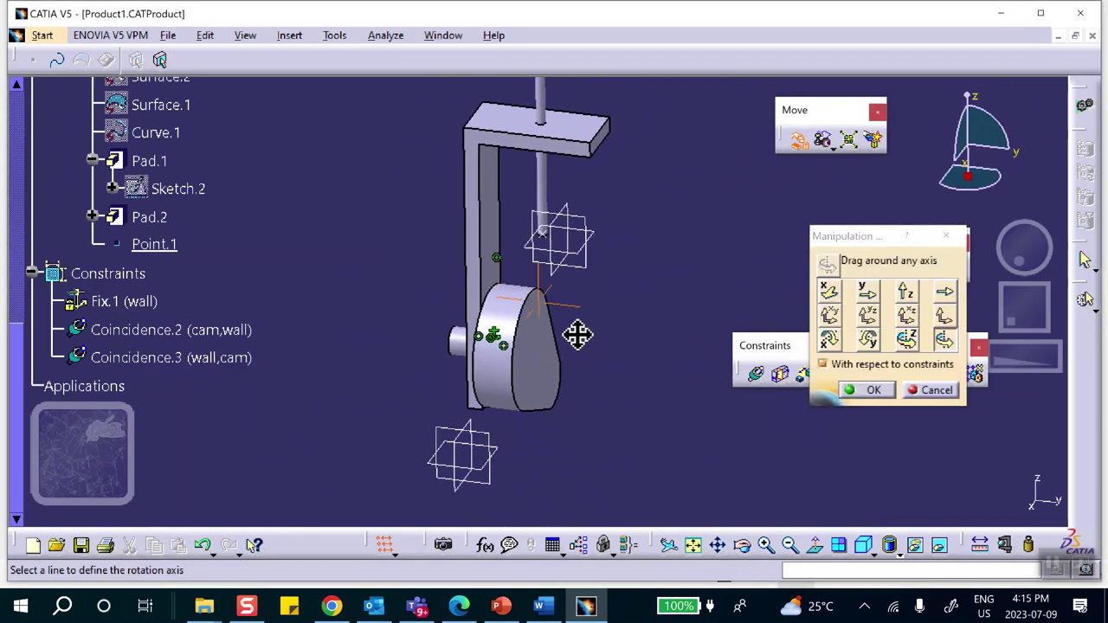
left_click(944, 340)
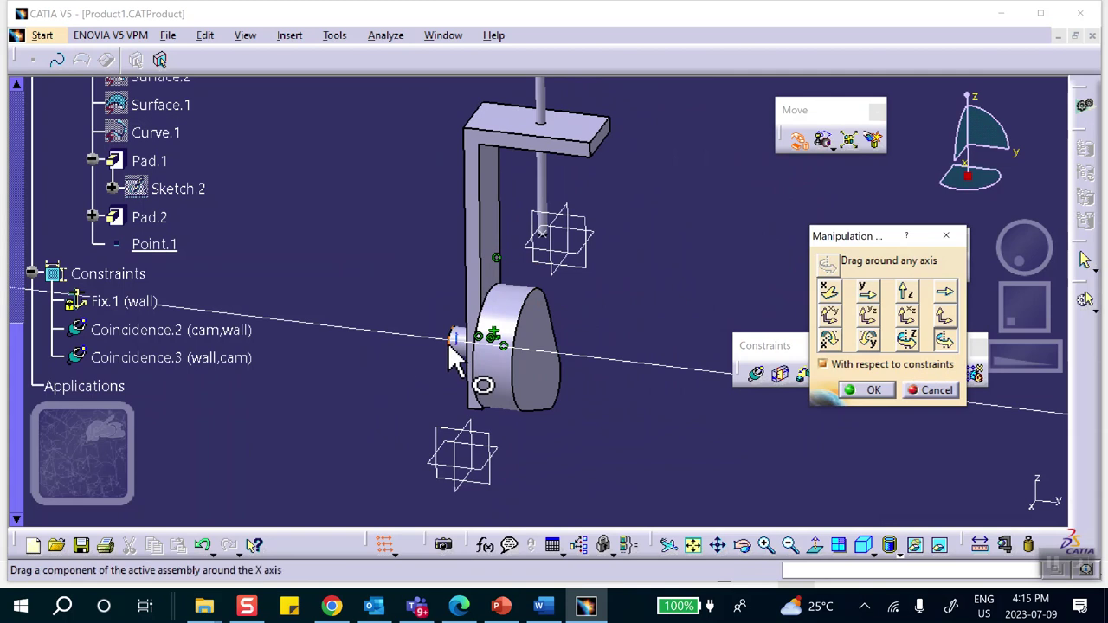
left_click_drag(541, 393, 559, 353)
left_click(852, 388)
- Add a coincidence constraint between the follower rod's lower end point and the cam's rim face, and update the assembly
middle_click_drag(657, 403, 577, 247)
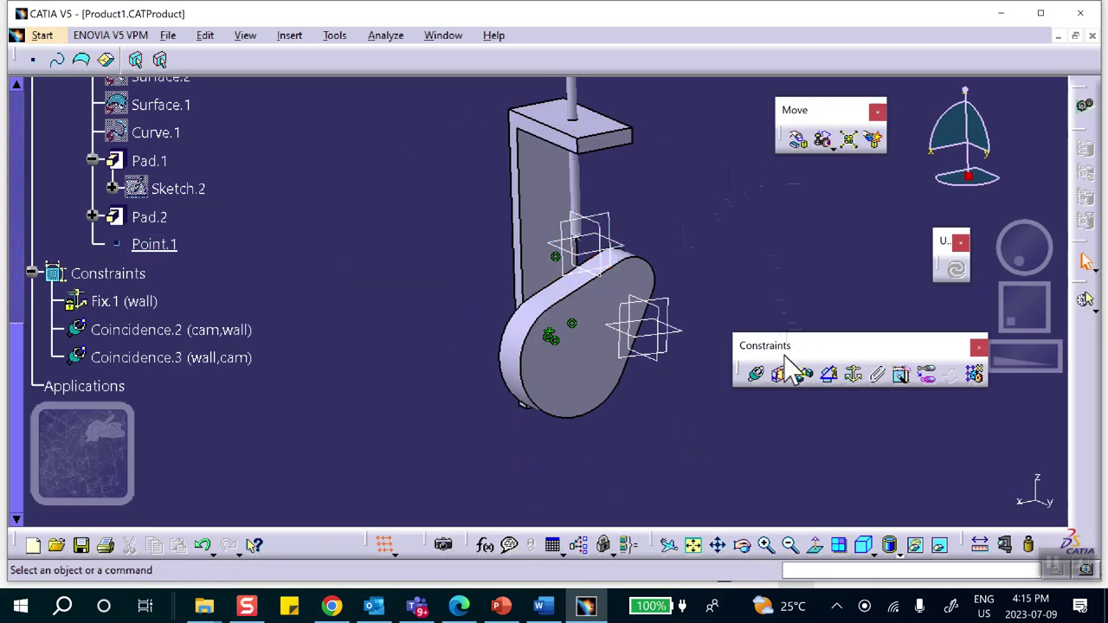
left_click(754, 375)
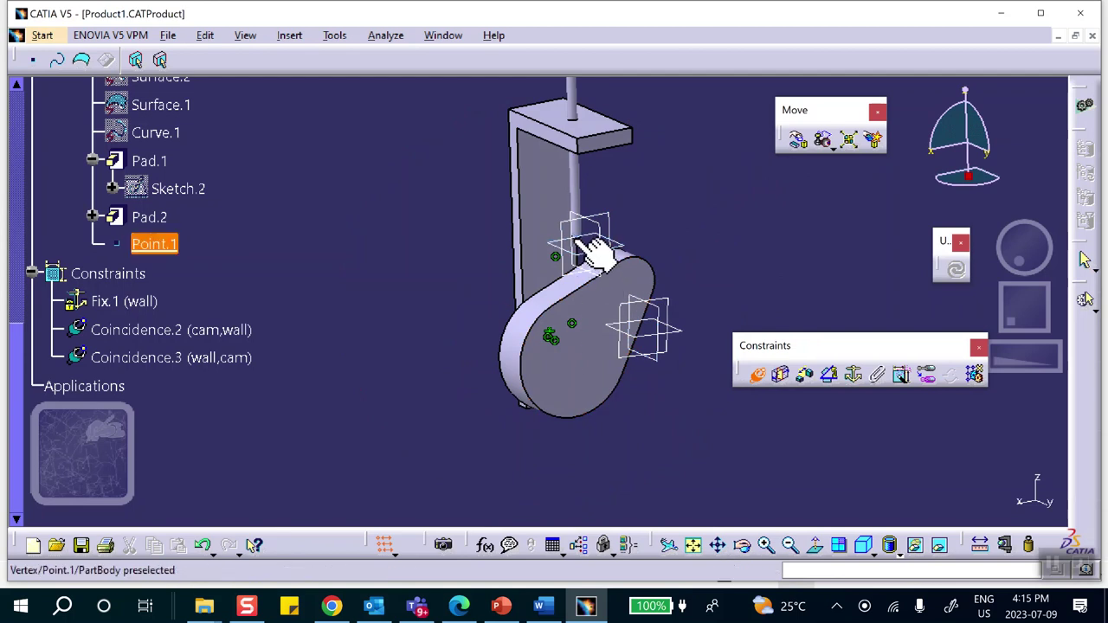
left_click(584, 245)
left_click(565, 289)
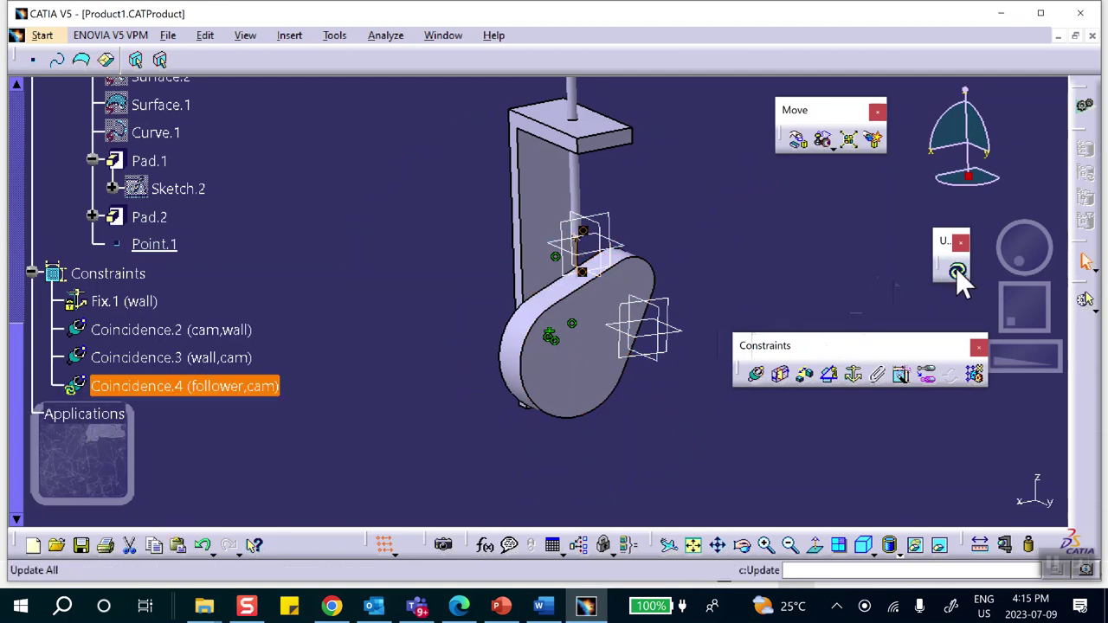
left_click(956, 269)
- Expand the cam's PartBody in the specification tree down to its multi-pad feature
middle_click_drag(649, 320, 727, 252)
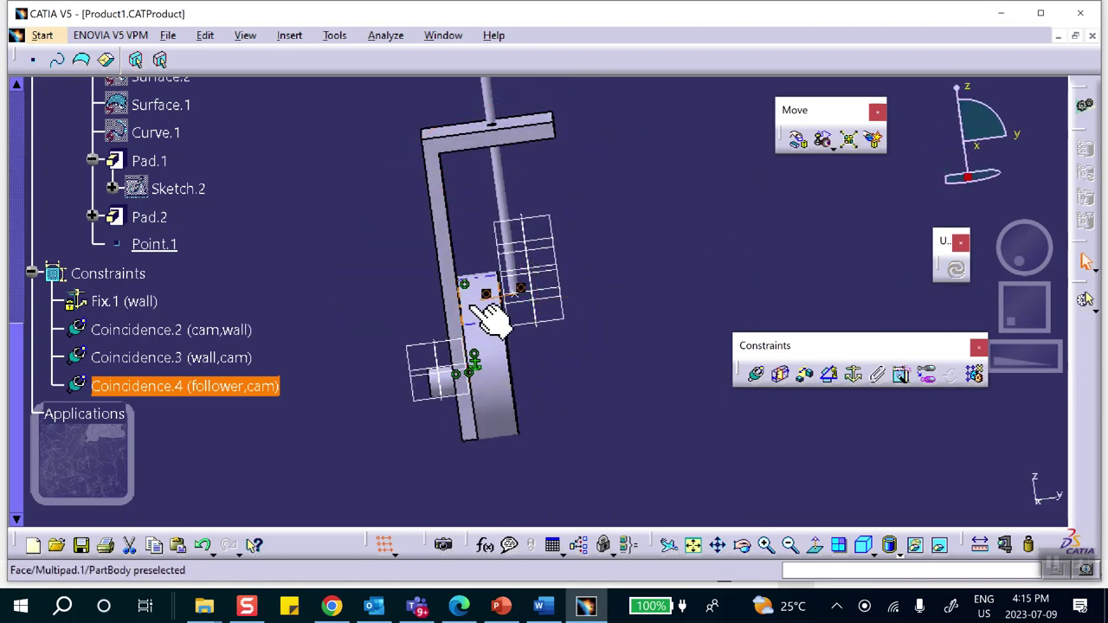
left_click(694, 260)
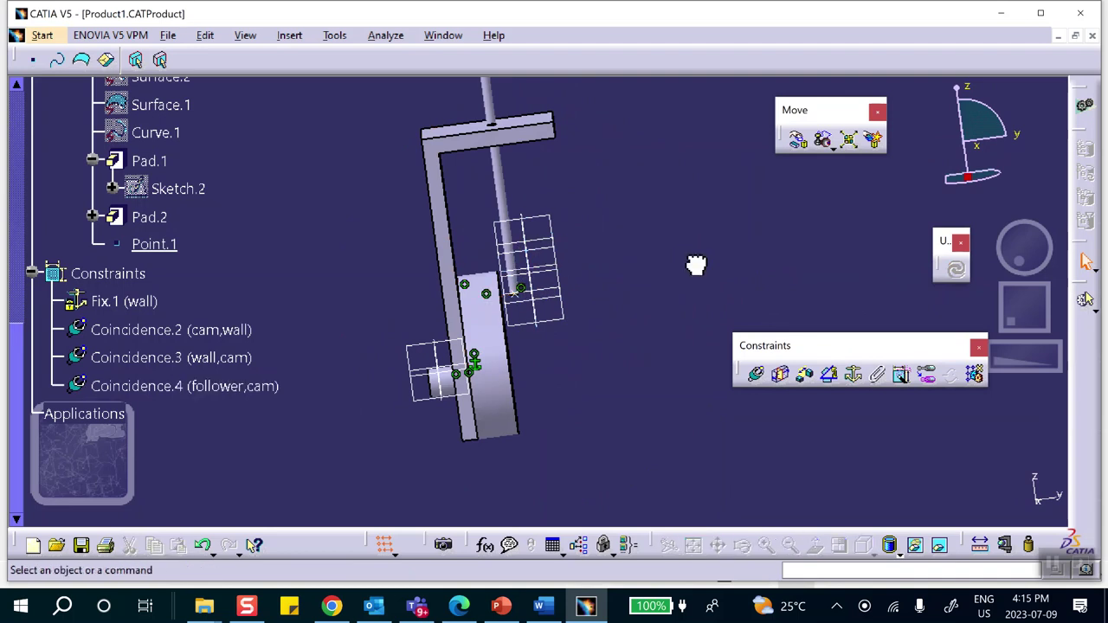
scroll(219, 356, "up", 3)
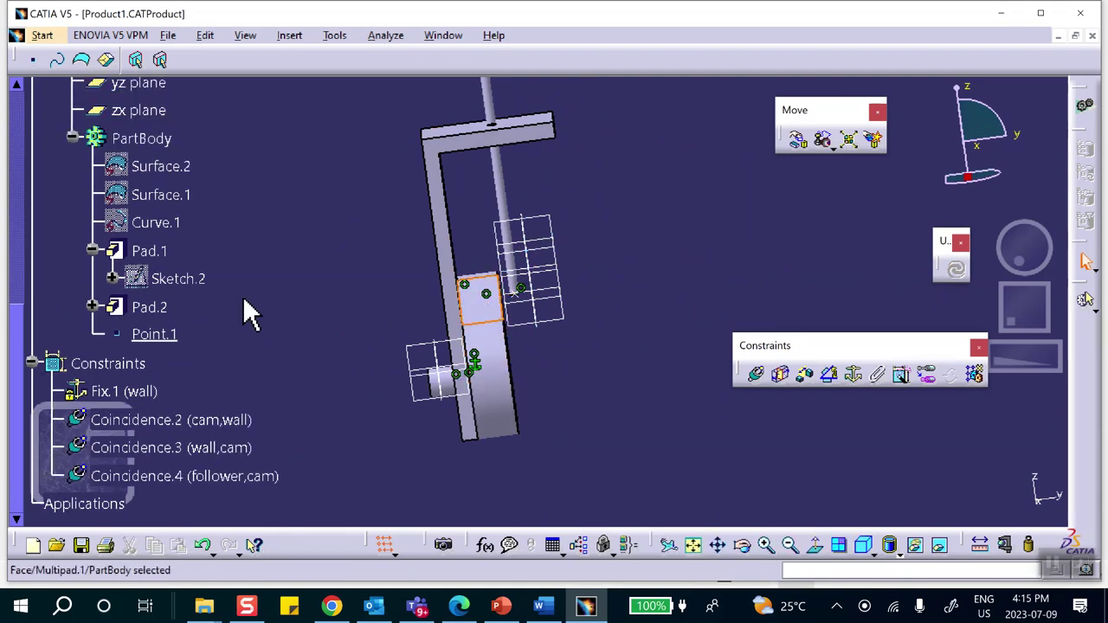
scroll(197, 290, "up", 6)
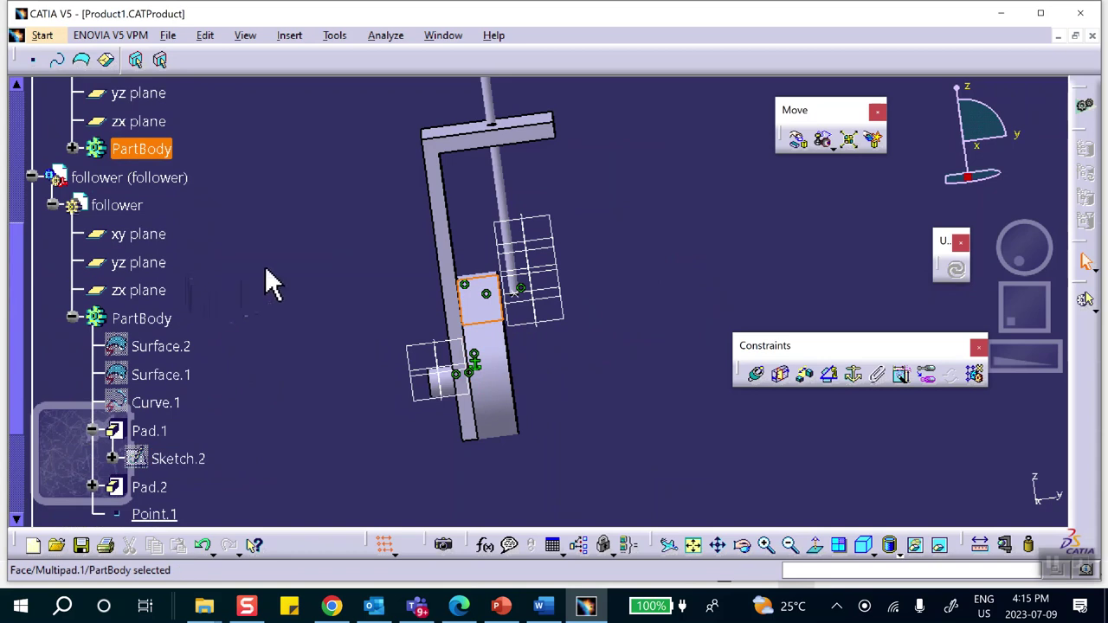
left_click(511, 134)
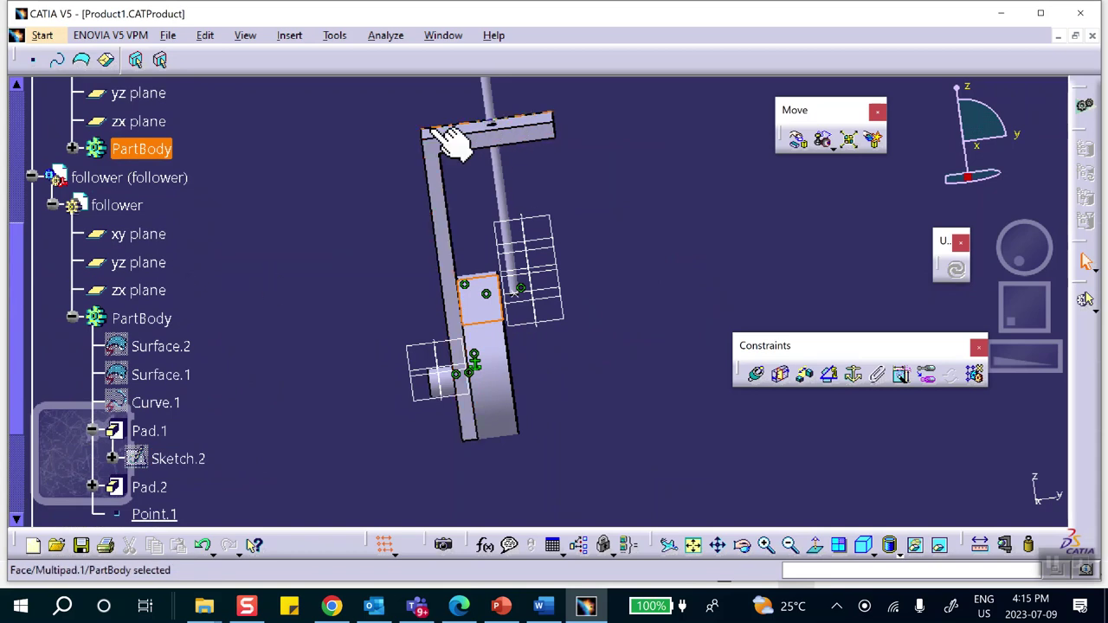
scroll(208, 289, "up", 5)
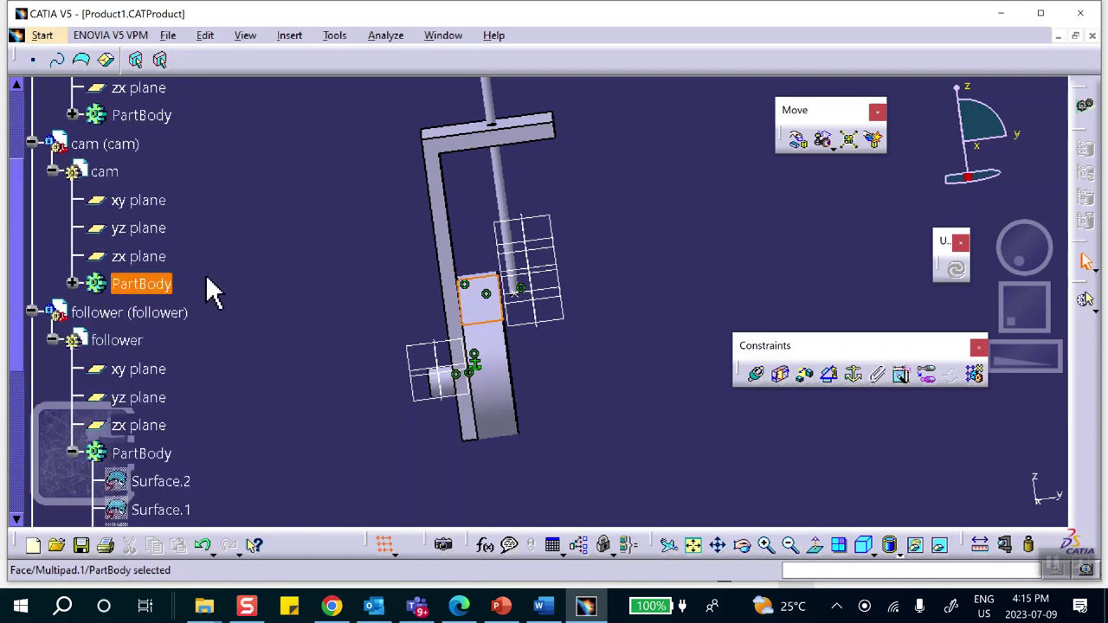
scroll(234, 335, "up", 3)
scroll(242, 333, "up", 2)
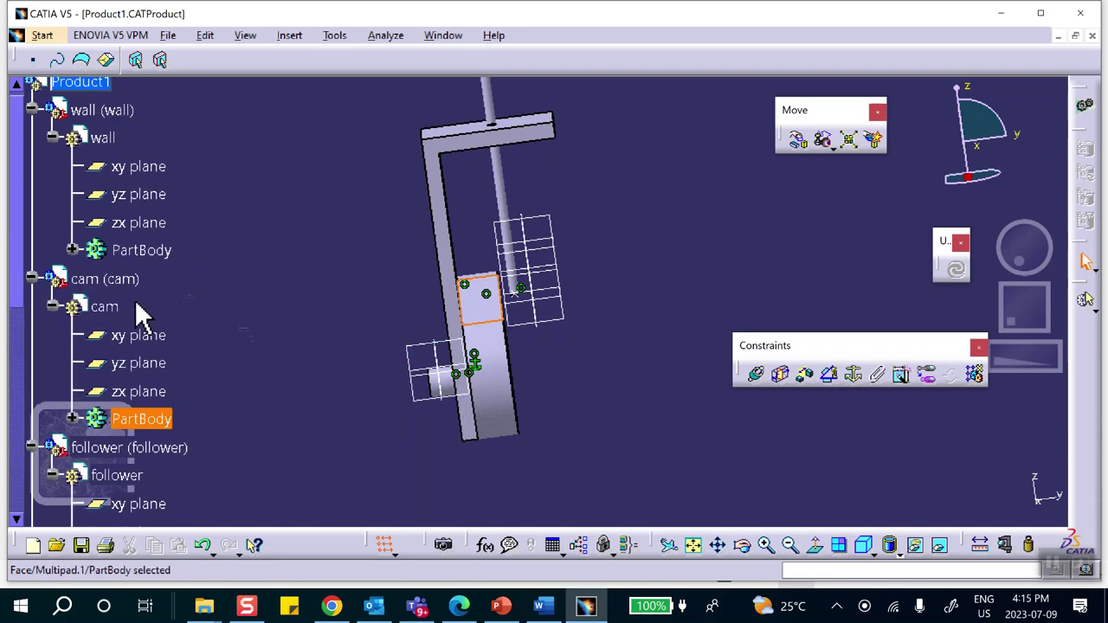
scroll(143, 315, "down", 4)
left_click(72, 330)
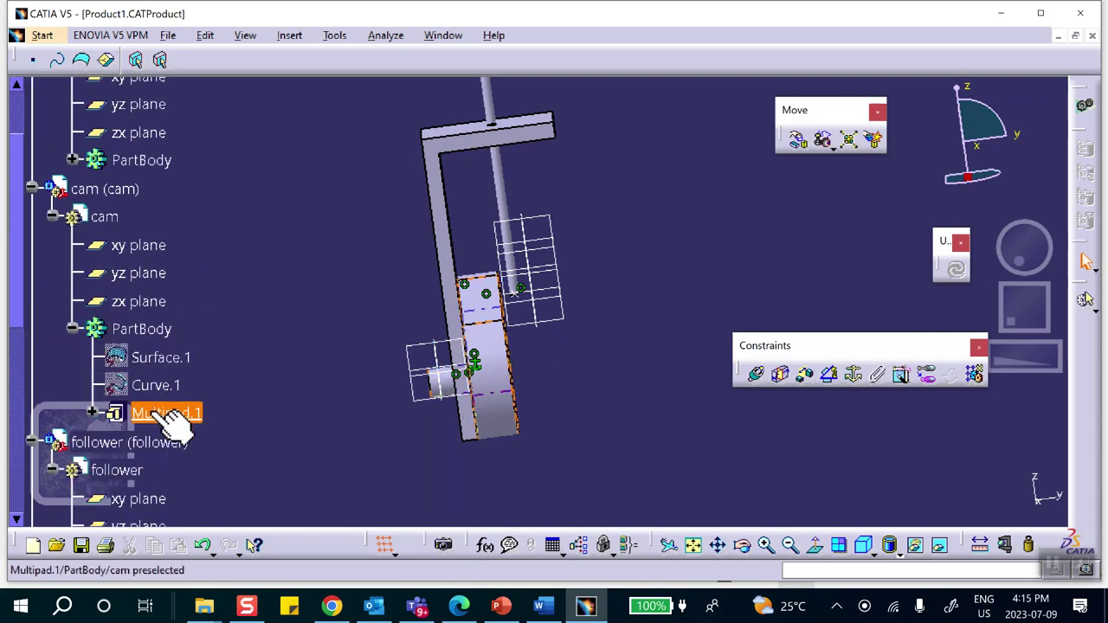
scroll(151, 316, "down", 5)
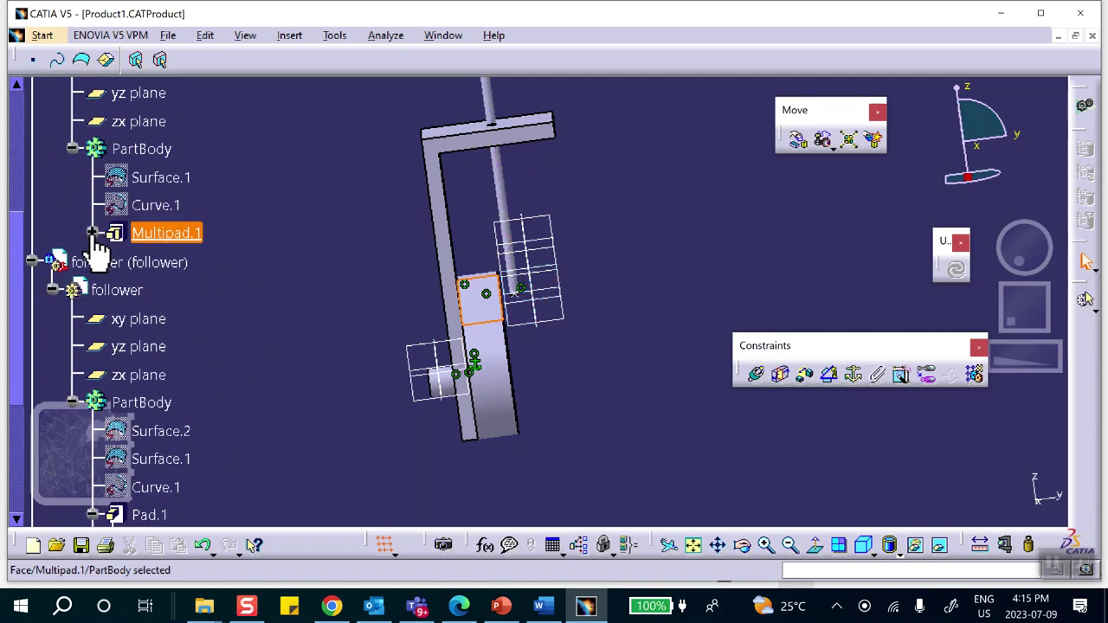
left_click(93, 233)
- Set the first extrusion domain of the cam's multi-pad to 2 in and reactivate the top-level product
double_click(170, 234)
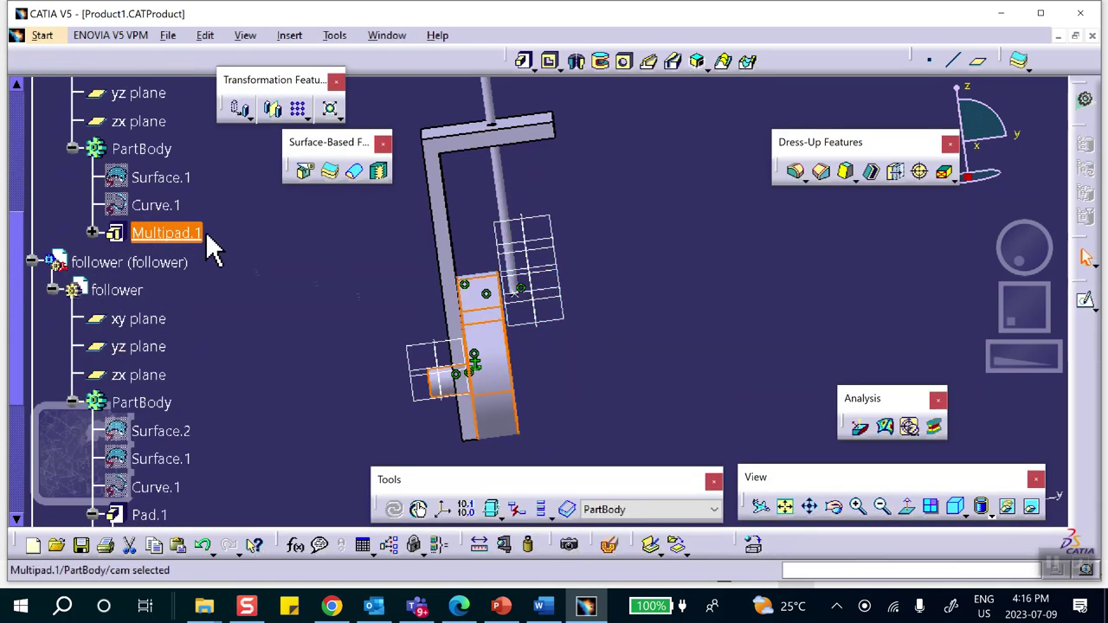
double_click(169, 232)
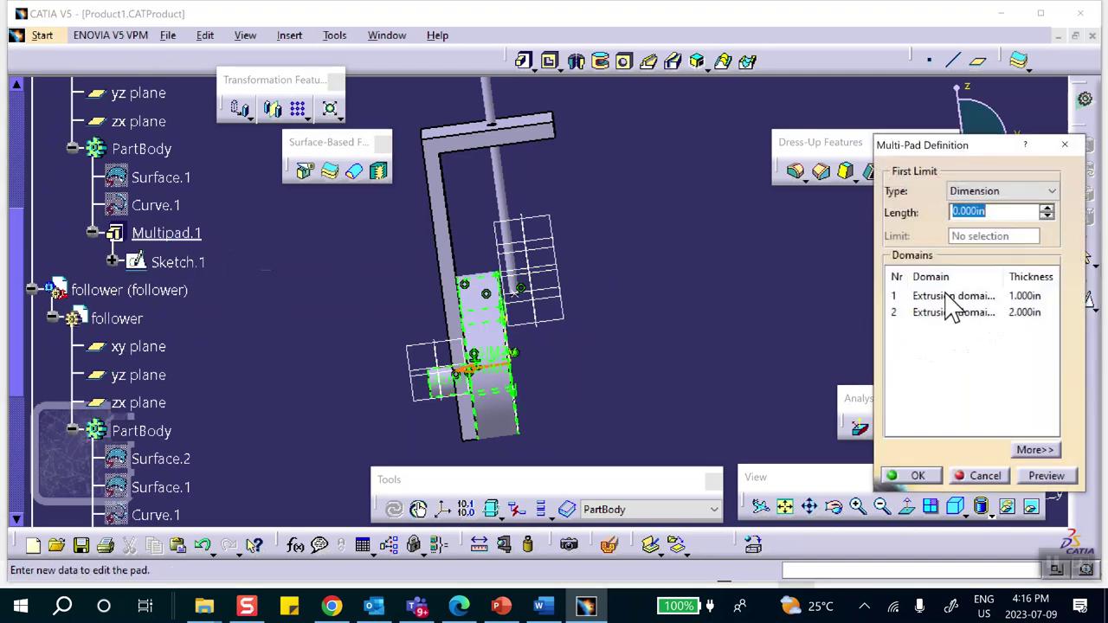
left_click(943, 295)
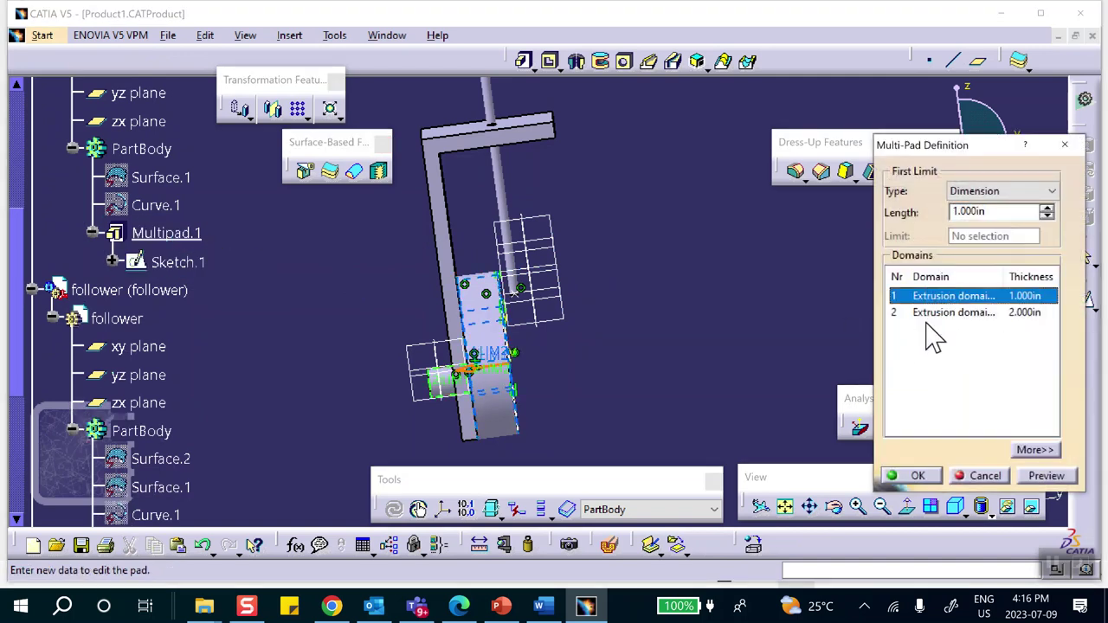
double_click(1006, 213)
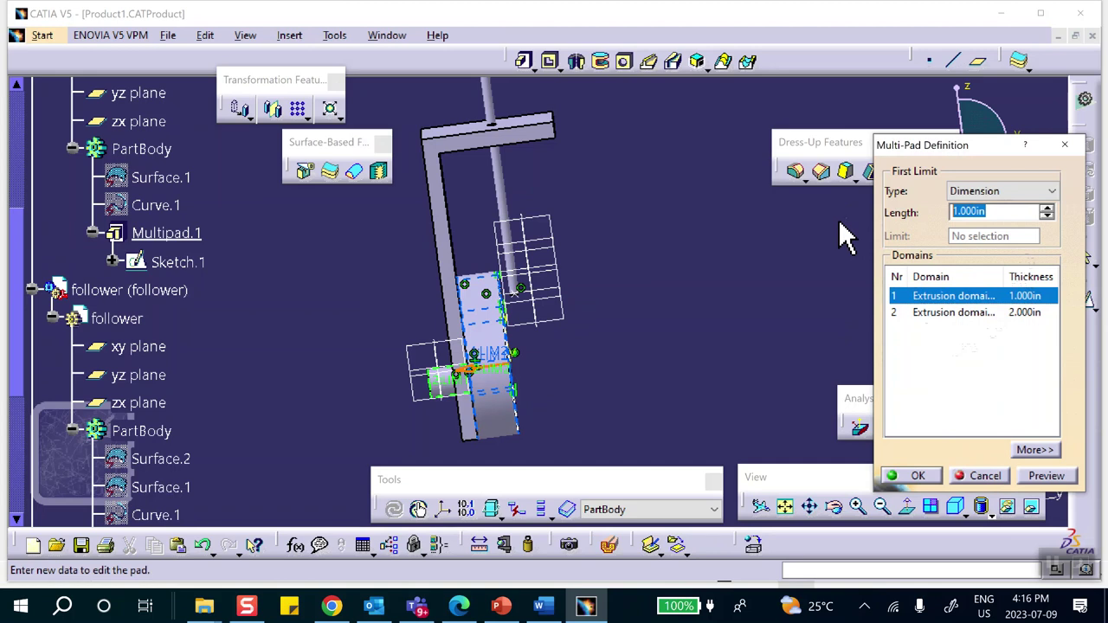
left_click(916, 475)
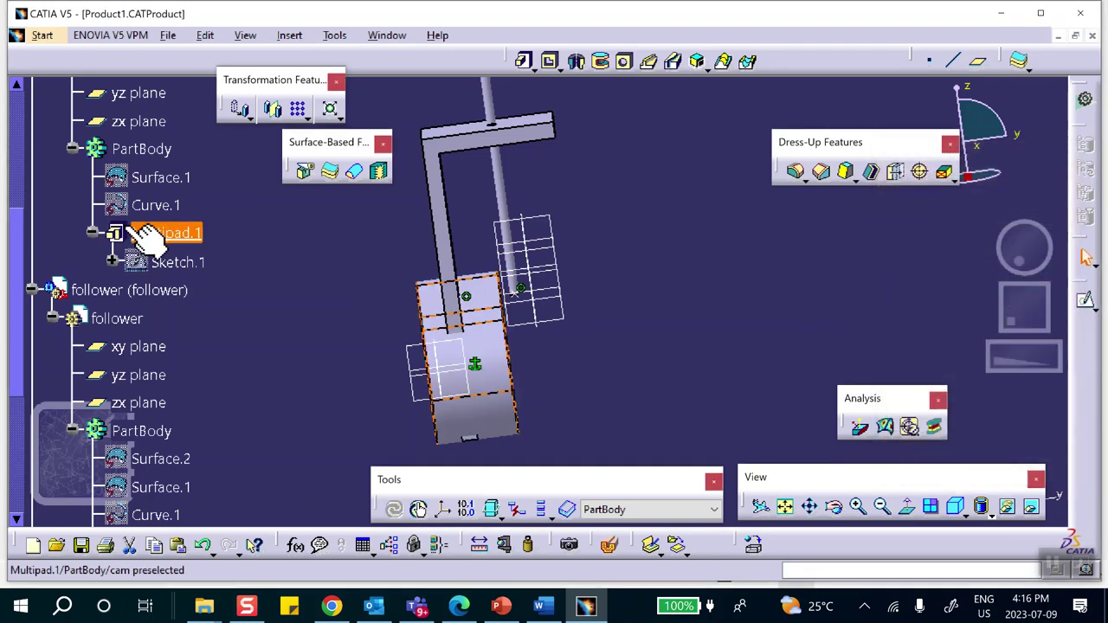
scroll(148, 210, "up", 5)
double_click(54, 262)
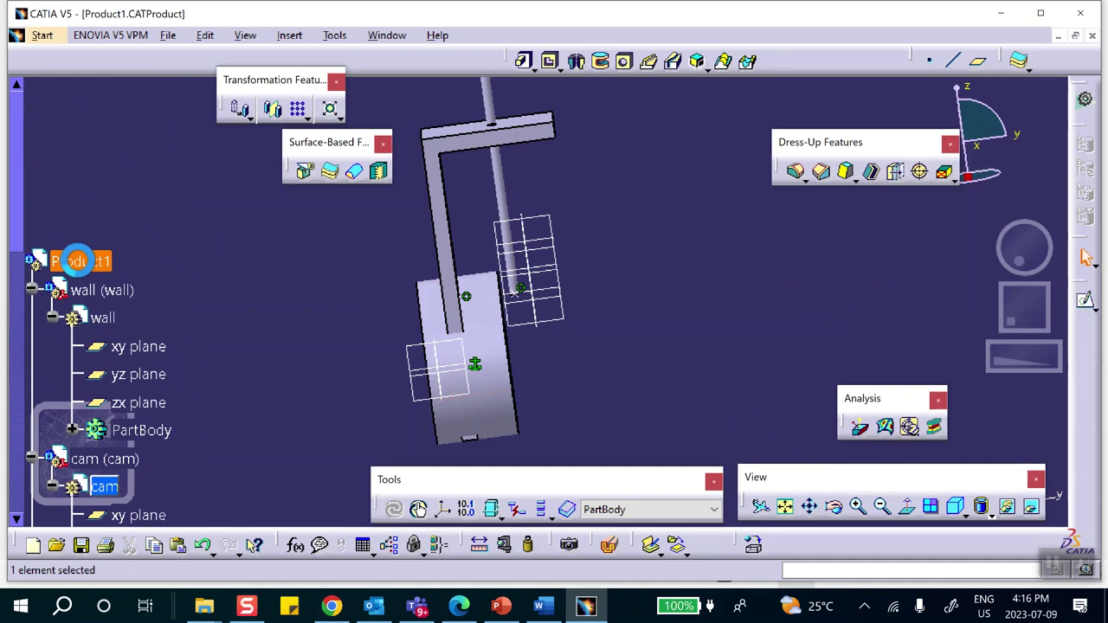
- Set the second extrusion domain of the cam's multi-pad, the shaft, to a length of 3 in
middle_click_drag(693, 285, 684, 316)
scroll(227, 330, "down", 7)
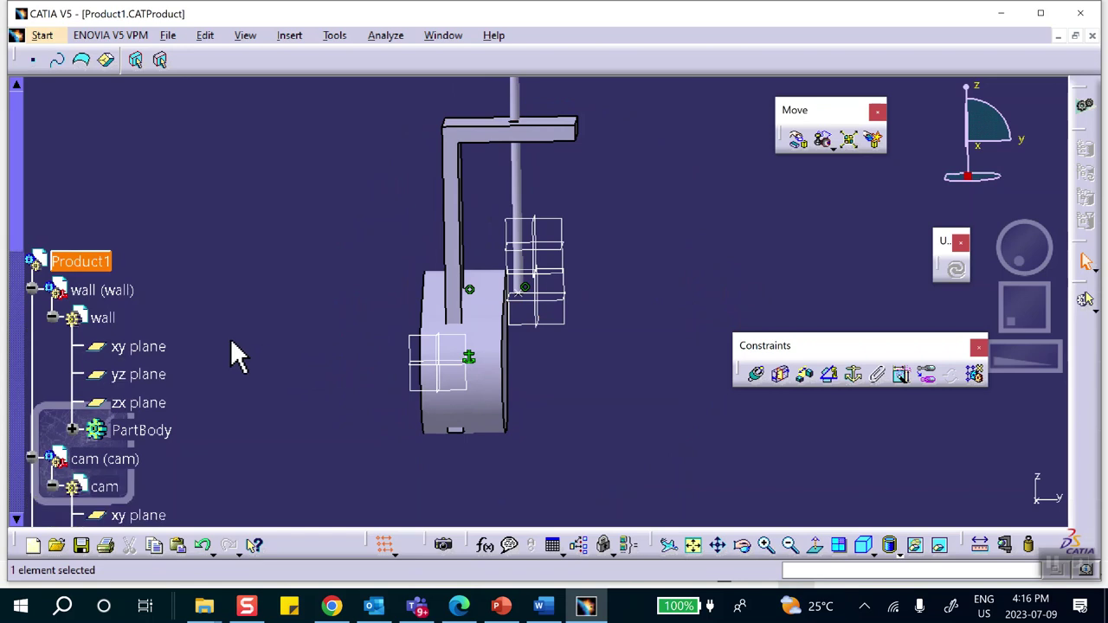
scroll(207, 248, "up", 3)
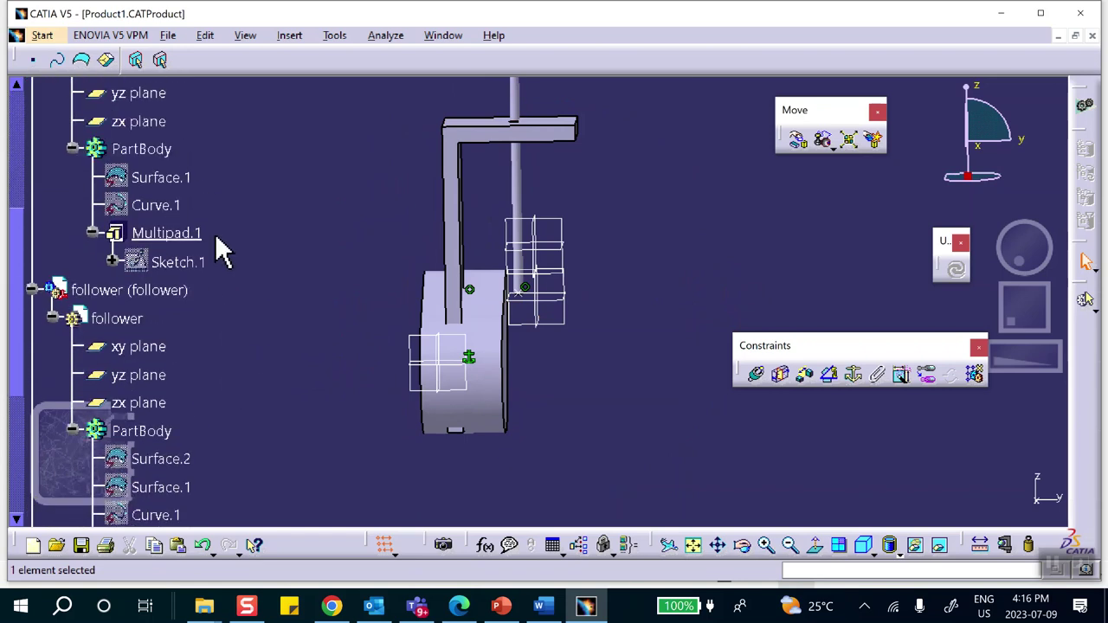
double_click(166, 233)
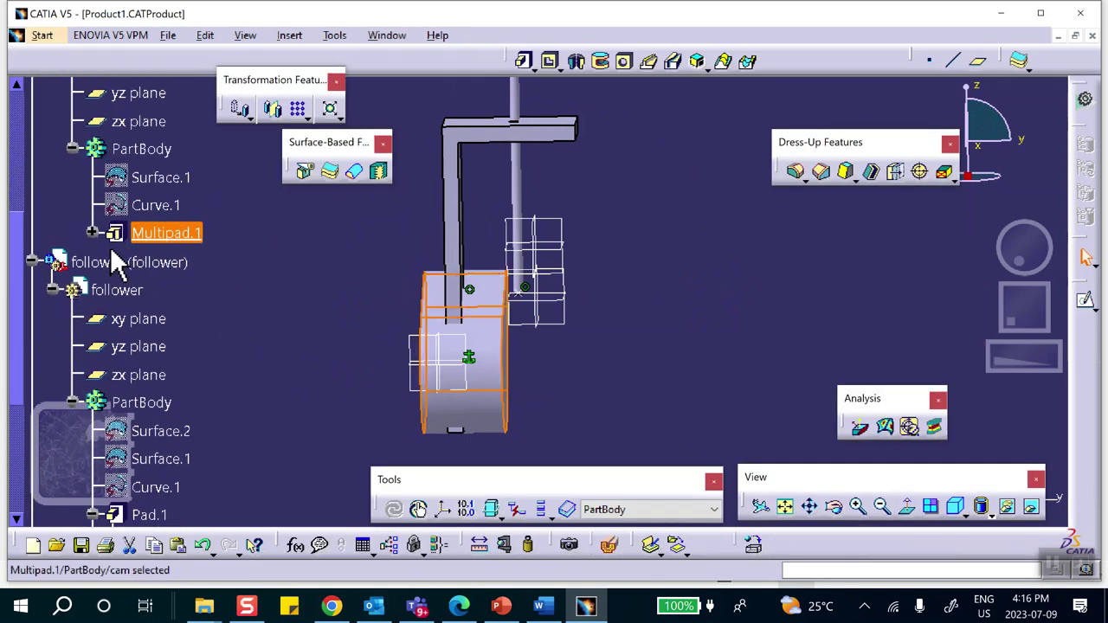
double_click(169, 234)
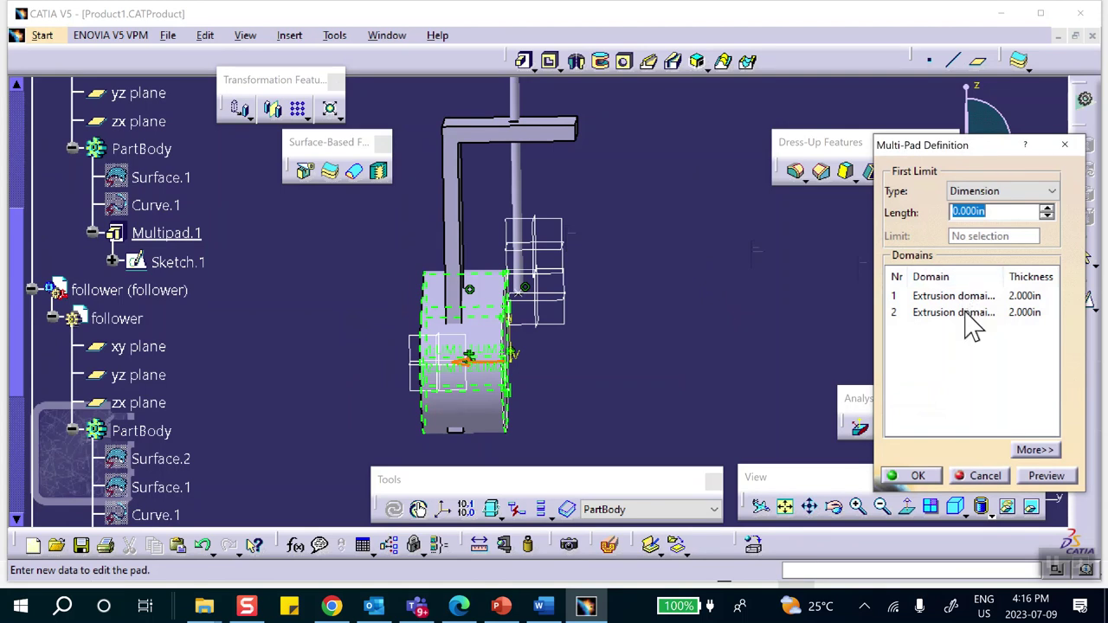
left_click(967, 313)
double_click(999, 212)
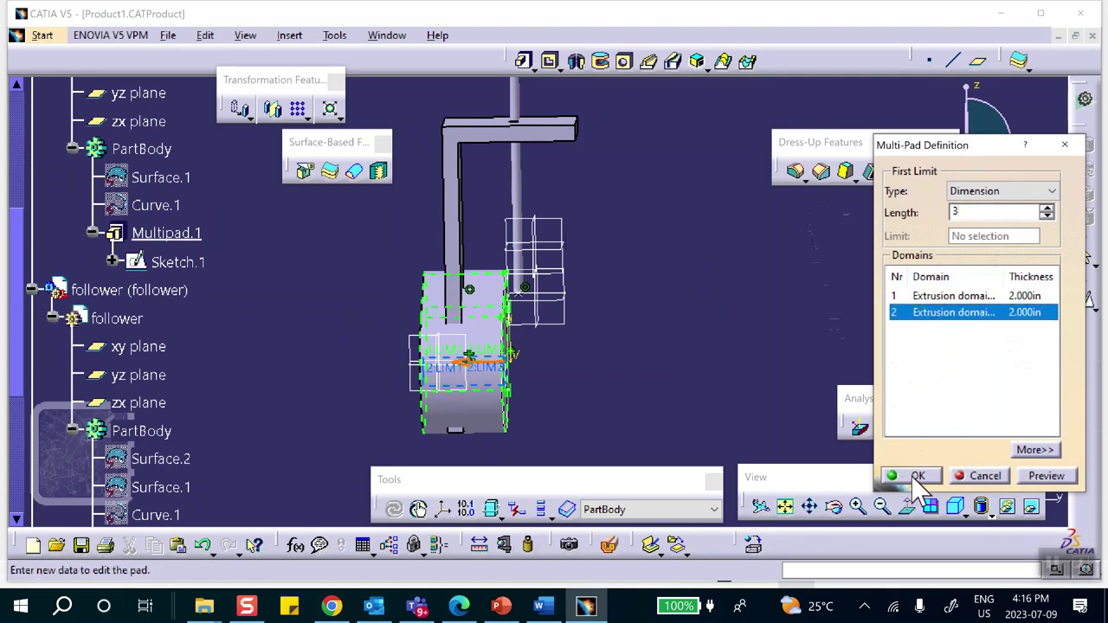
type("3")
left_click(917, 478)
- Reactivate the top-level product and update the assembly with the thicker cam
scroll(346, 320, "up", 3)
scroll(212, 332, "up", 3)
double_click(95, 217)
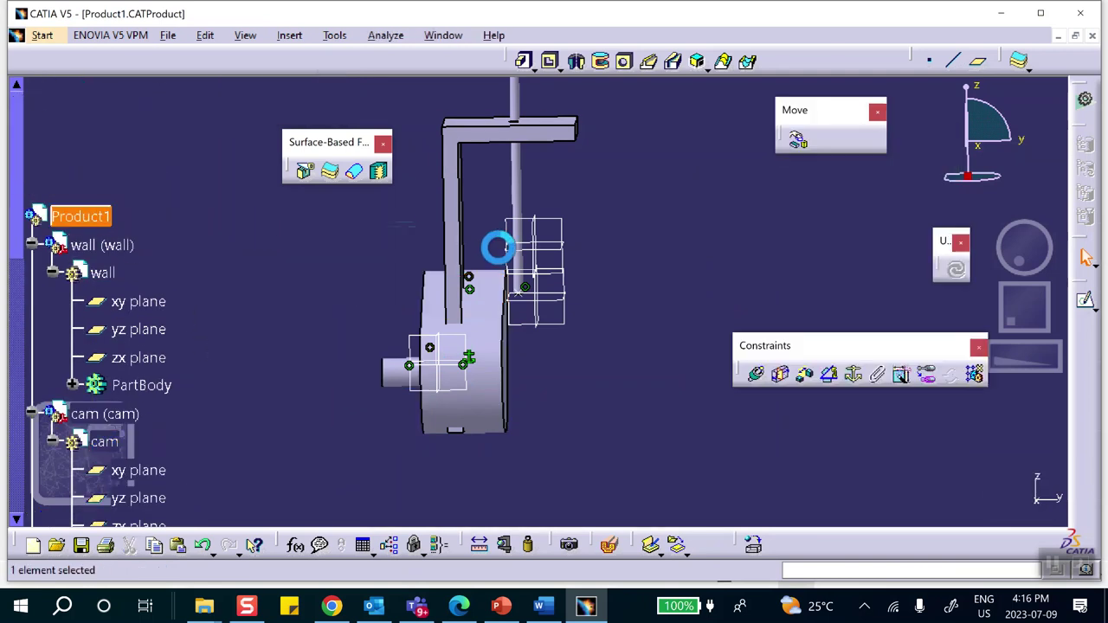
left_click(957, 272)
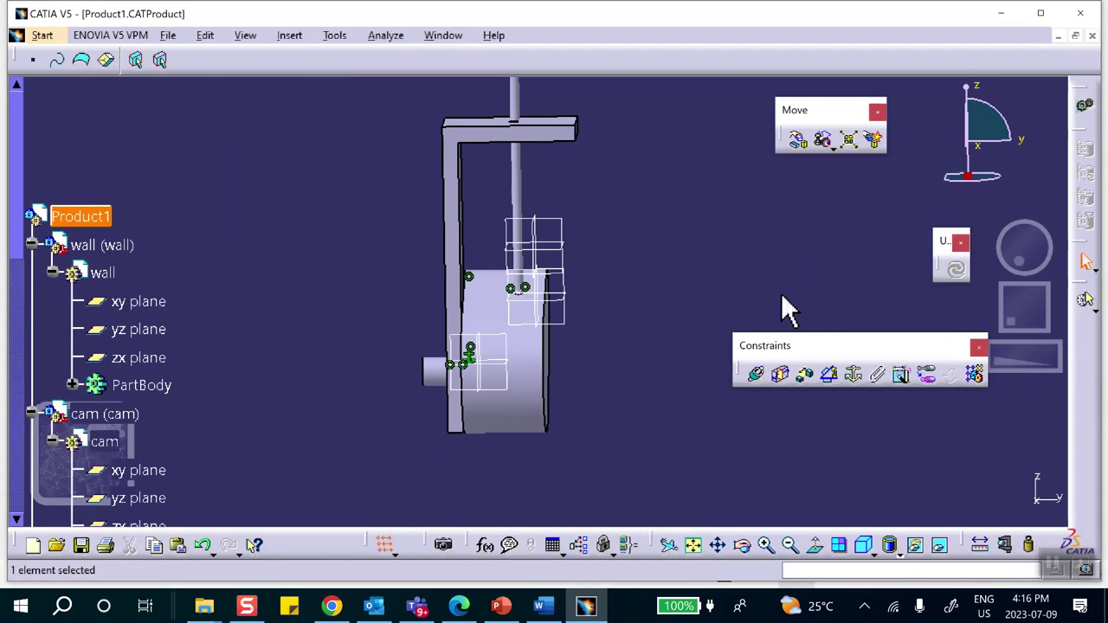
- Add a coincidence constraint between the follower rod's axis and the axis of the hole in the wall's upper arm
middle_click_drag(667, 287, 559, 243)
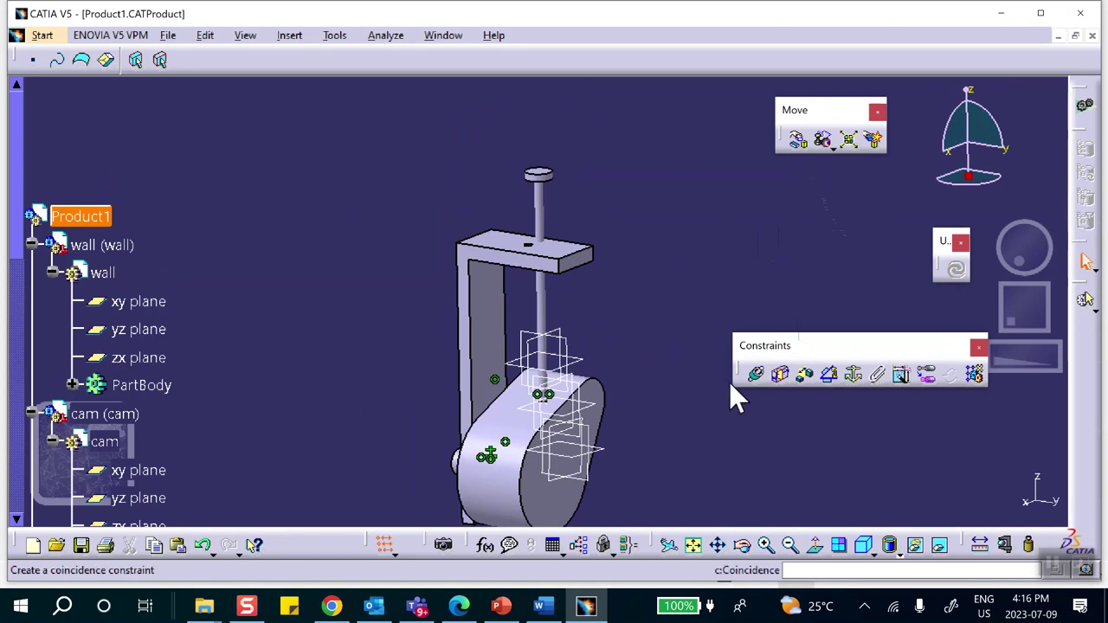
middle_click_drag(755, 381, 668, 328)
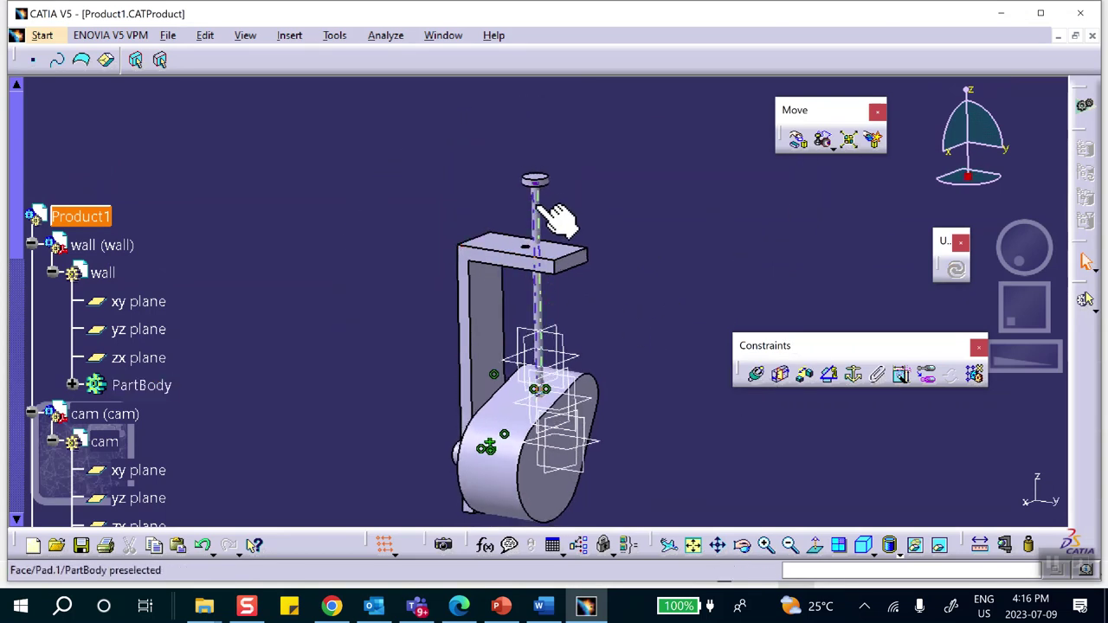
middle_click_drag(539, 246, 568, 185)
left_click(516, 204)
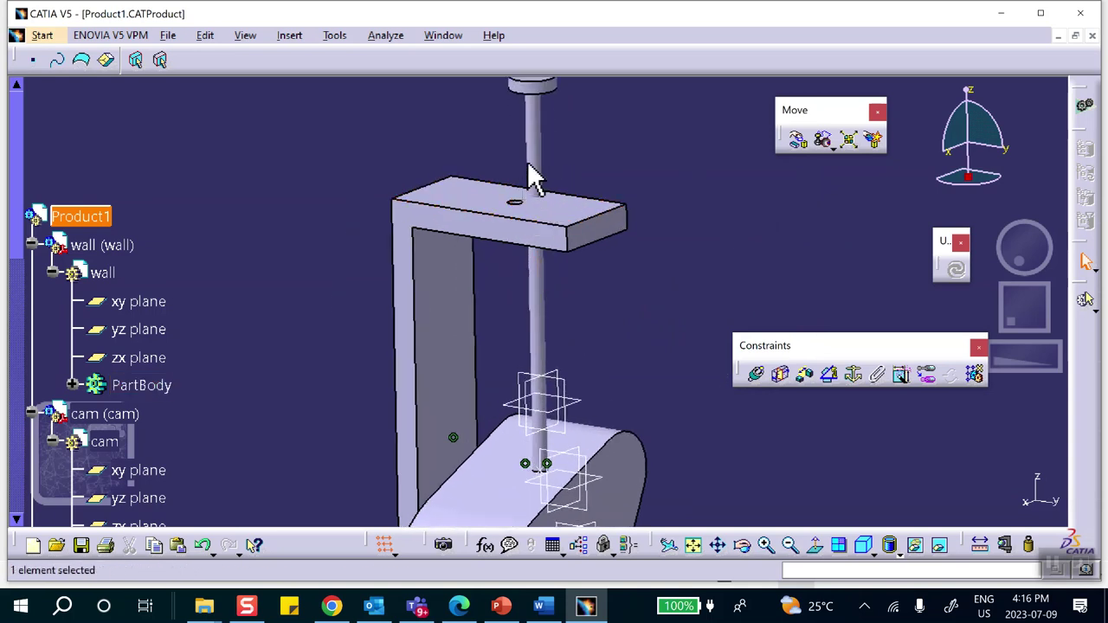
middle_click_drag(559, 183, 638, 297)
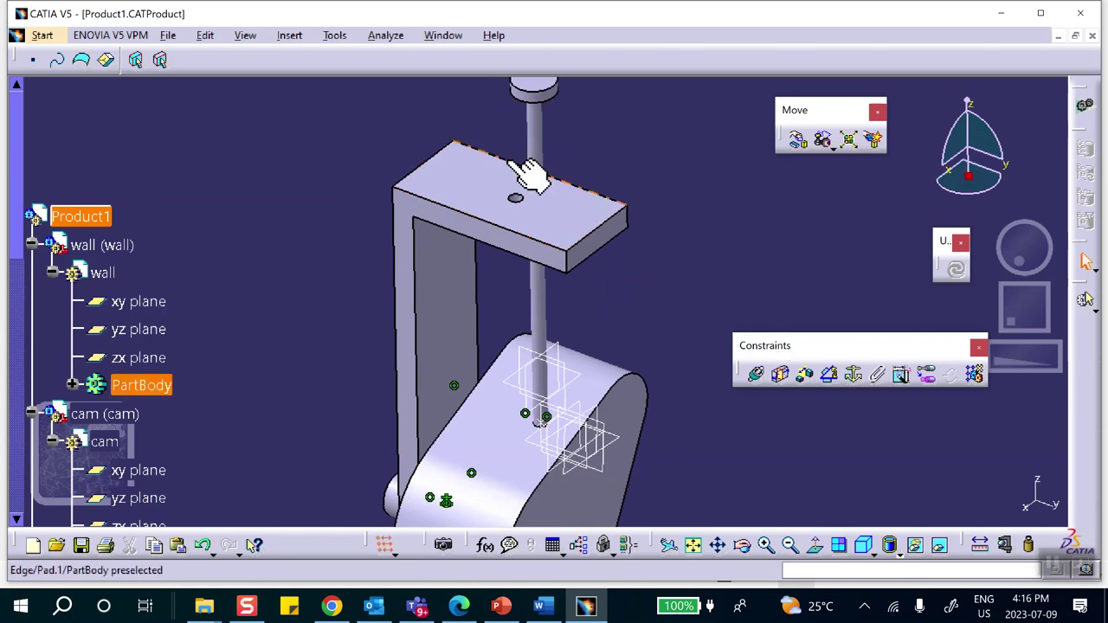
left_click(542, 170)
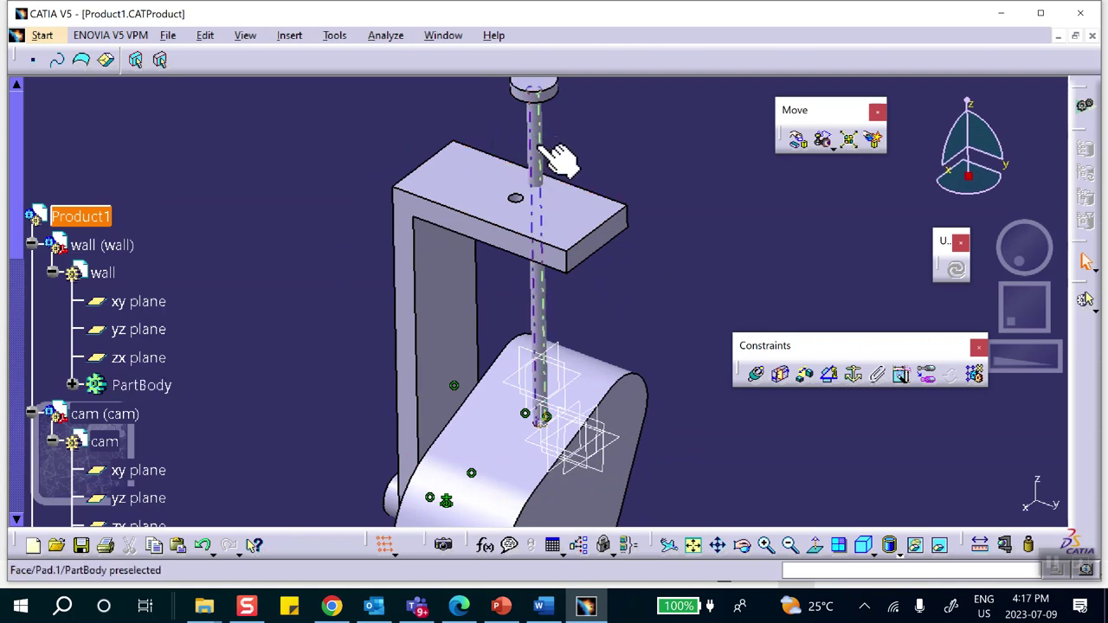
left_click(543, 155)
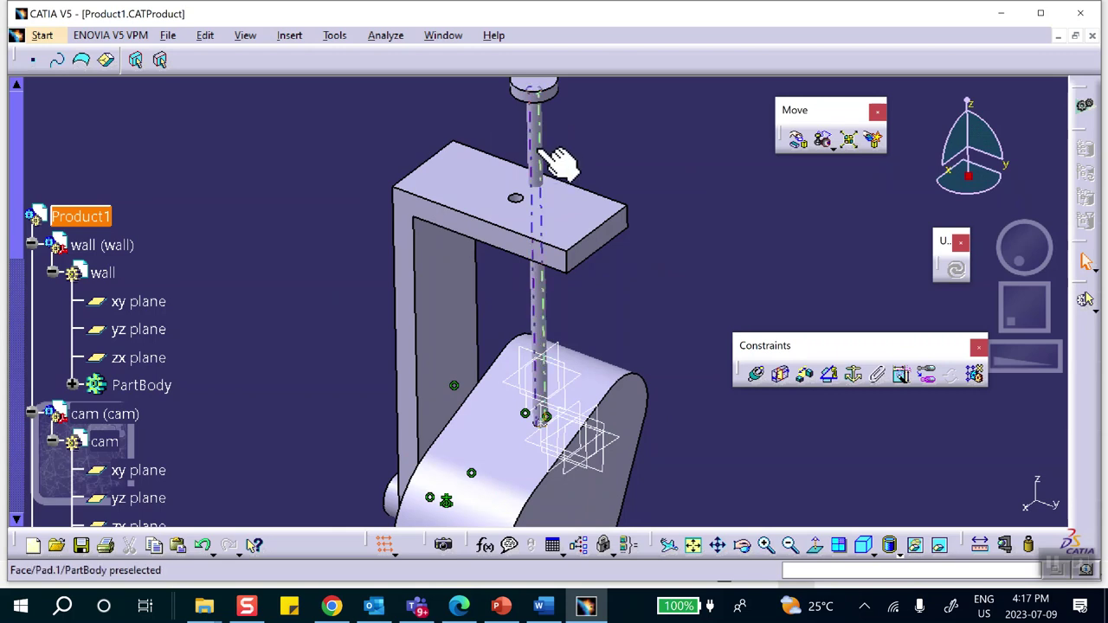
left_click(757, 376)
left_click(535, 160)
middle_click_drag(568, 178, 554, 34)
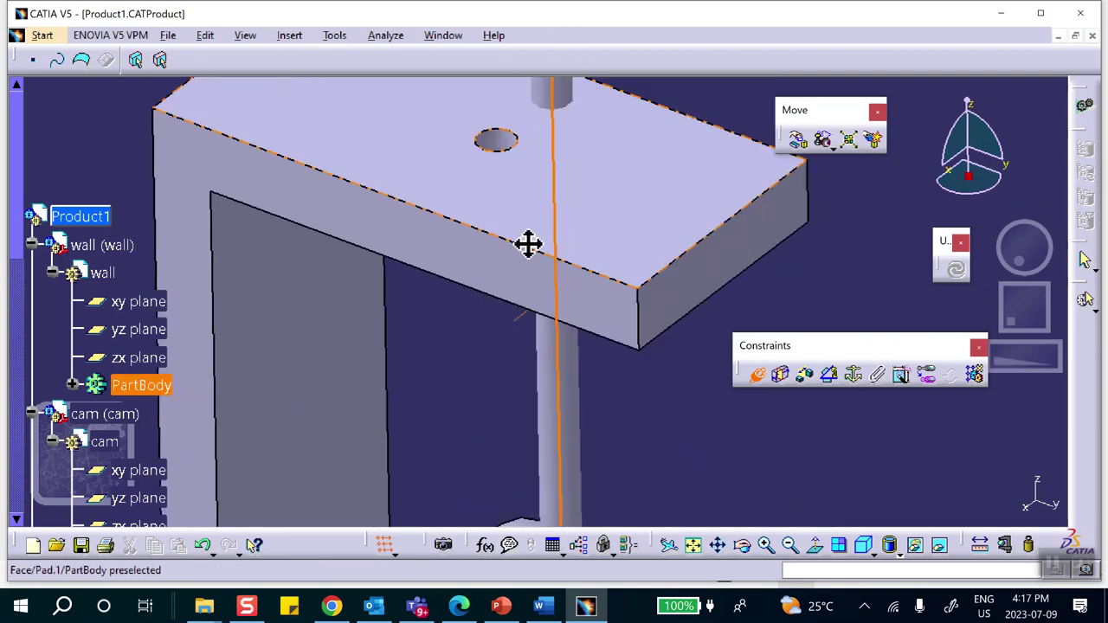
middle_click_drag(528, 244, 529, 302)
left_click(509, 263)
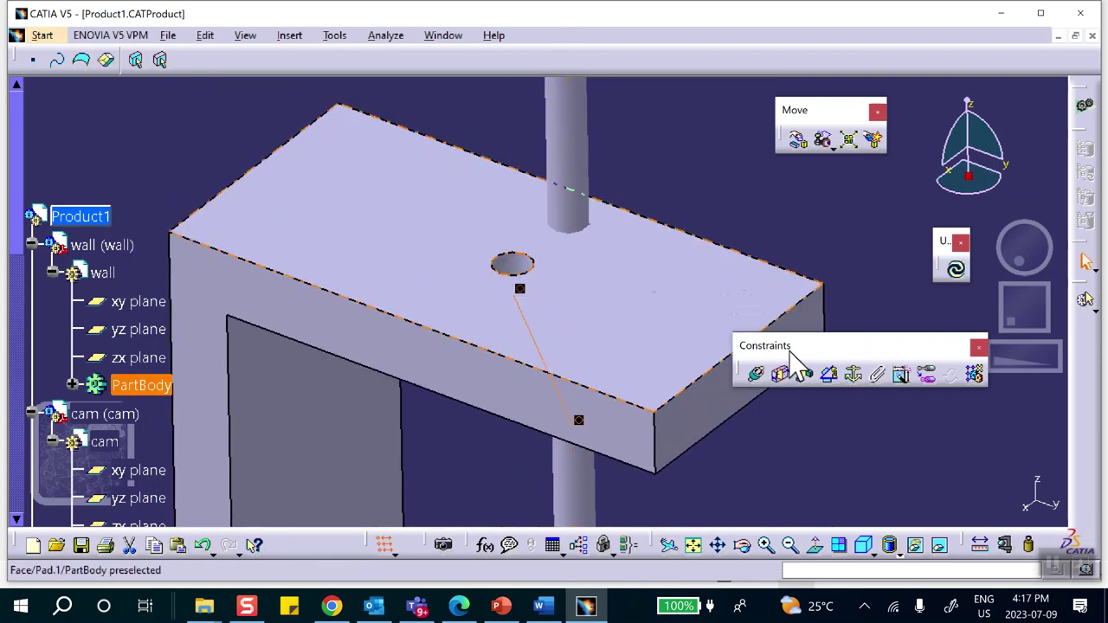
- Add an angle constraint between the follower's yz plane and the wall's yz plane and update the assembly
left_click(780, 373)
left_click(805, 376)
left_click(830, 378)
middle_click_drag(687, 210, 666, 367)
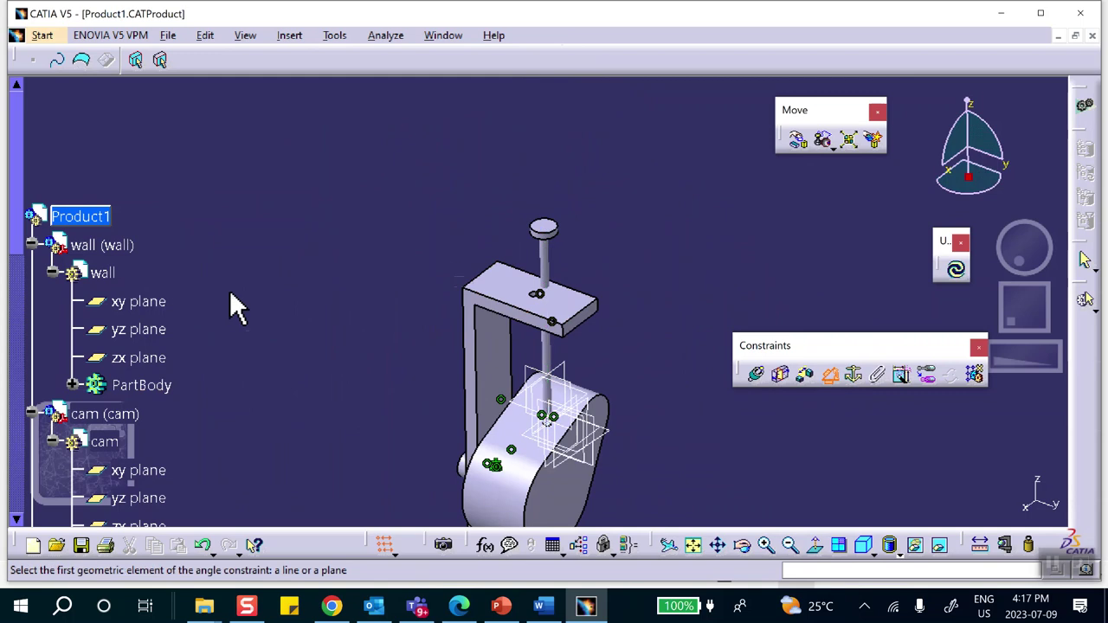
scroll(212, 286, "down", 5)
scroll(212, 285, "down", 3)
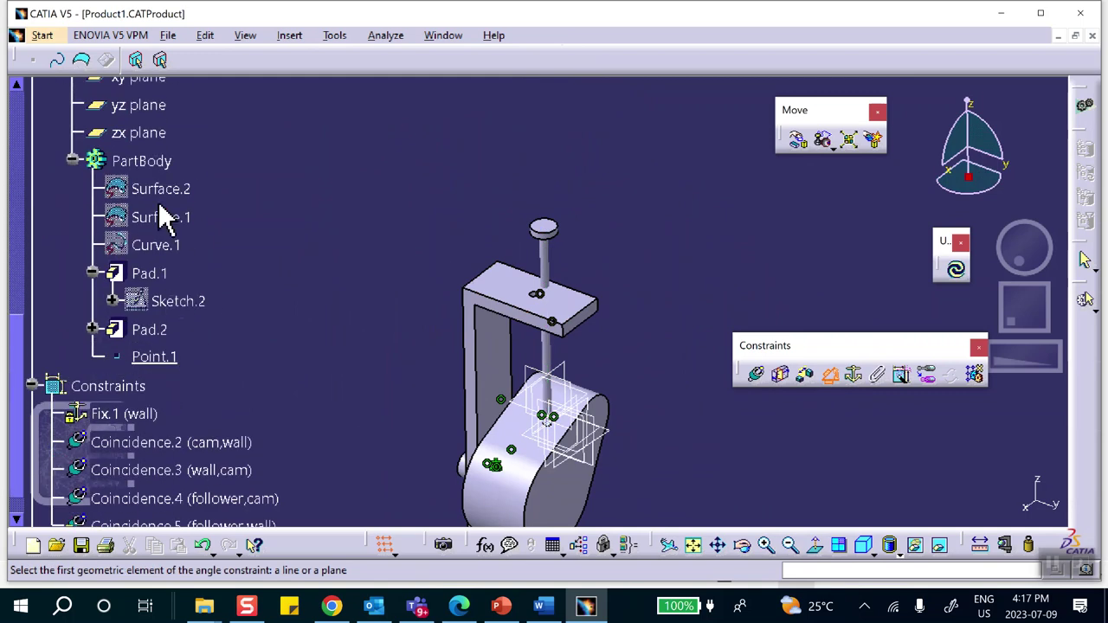
scroll(199, 188, "up", 1)
left_click(143, 195)
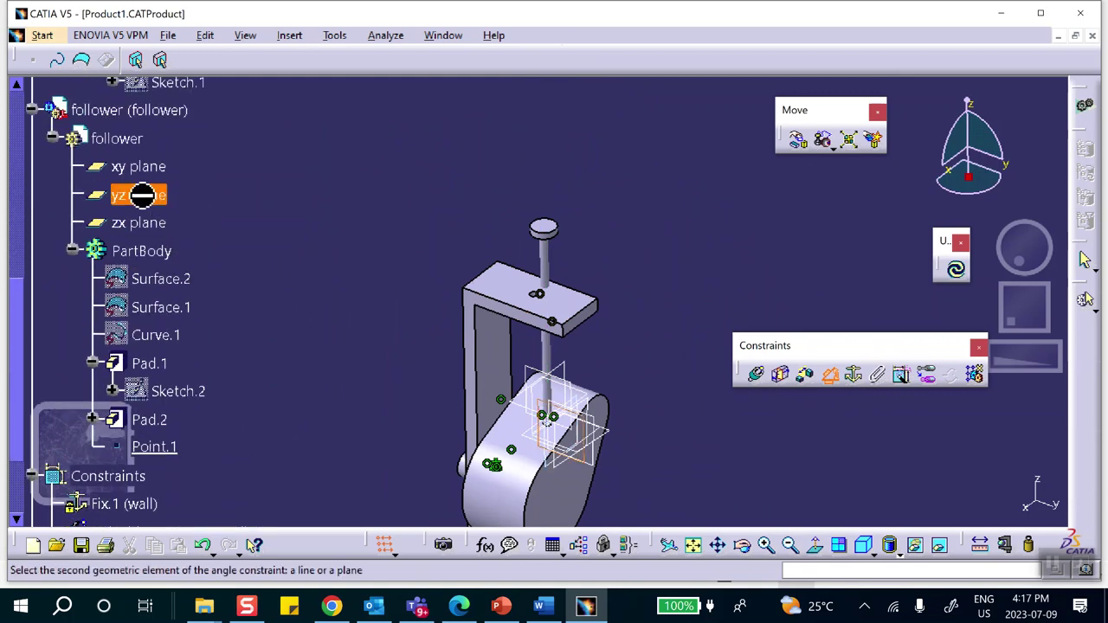
scroll(286, 267, "up", 2)
scroll(285, 286, "up", 5)
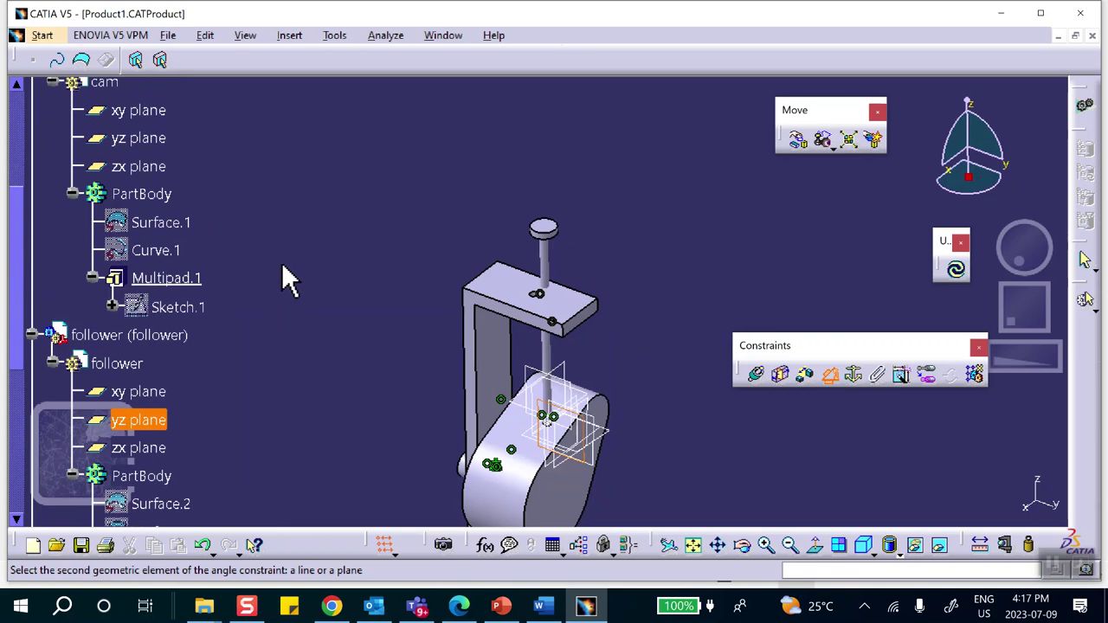
left_click(131, 194)
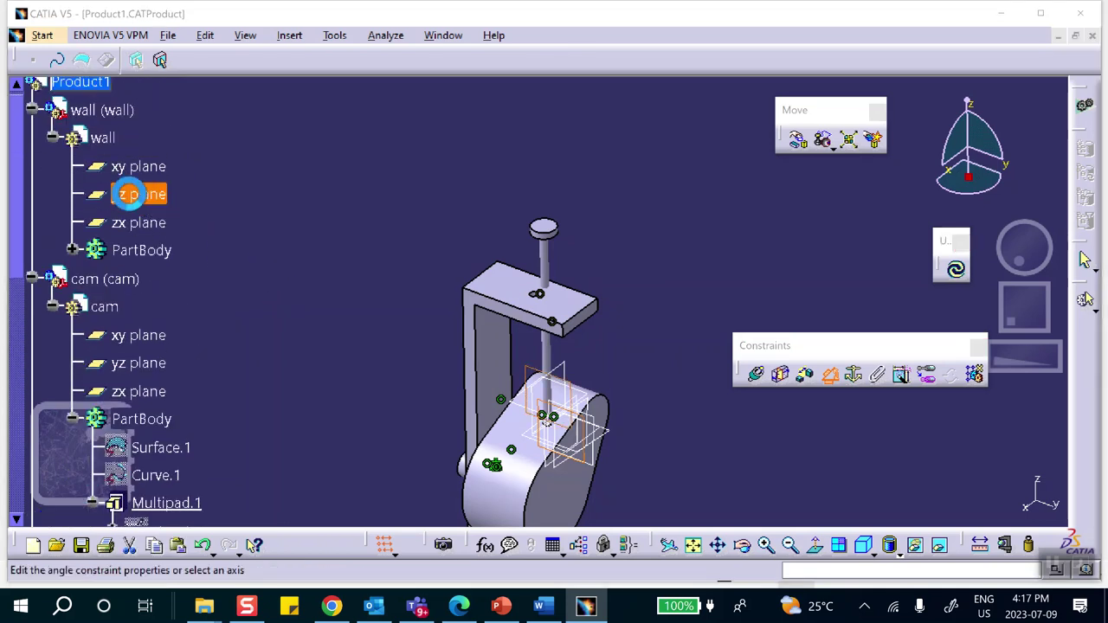
left_click(996, 483)
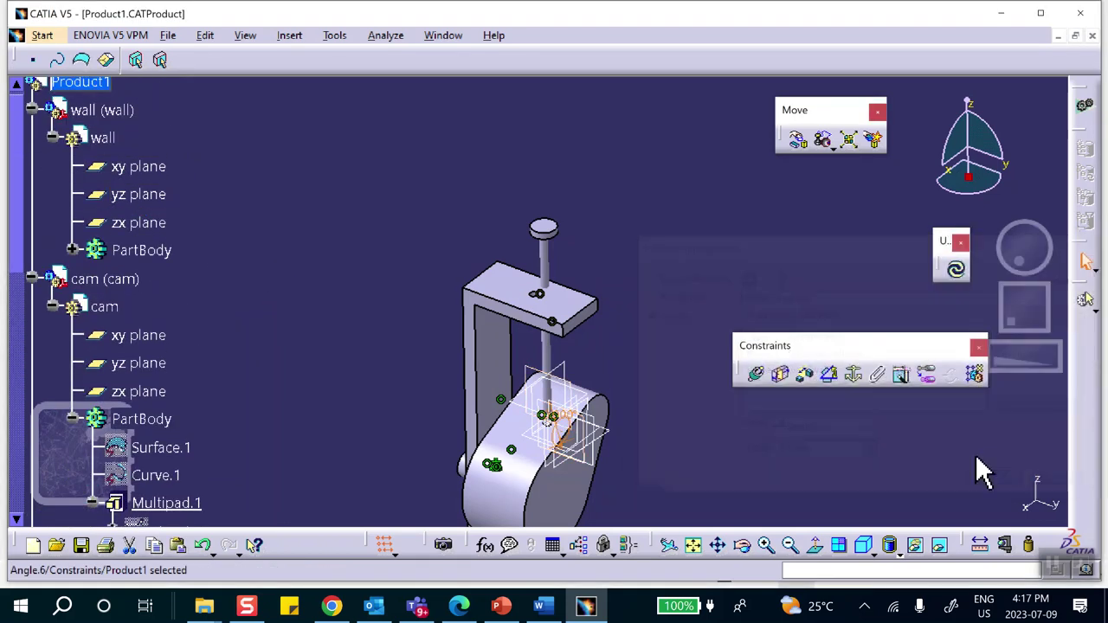
left_click(956, 272)
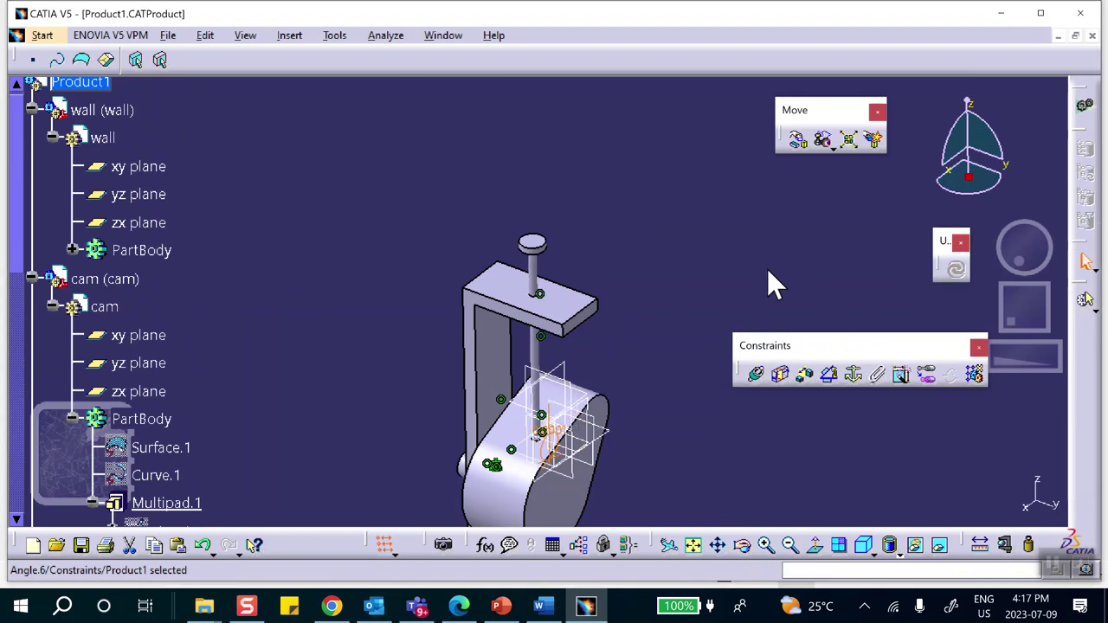
- Manipulate the cam around its shaft axis with respect to constraints to try out the follower's motion
middle_click_drag(727, 314, 399, 345)
scroll(383, 334, "down", 11)
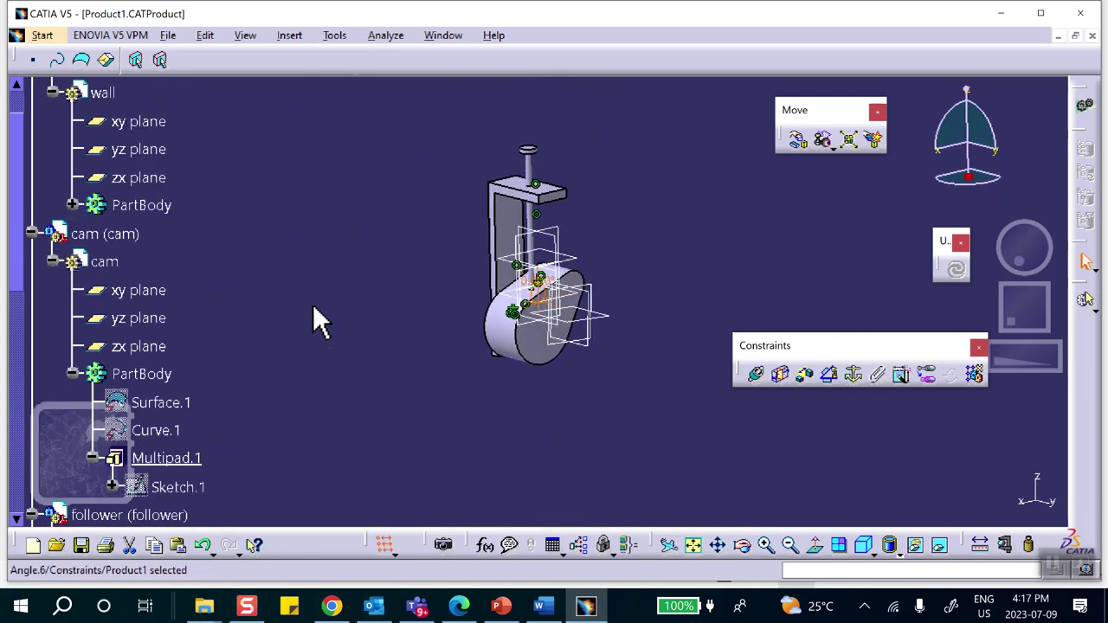
left_click(797, 141)
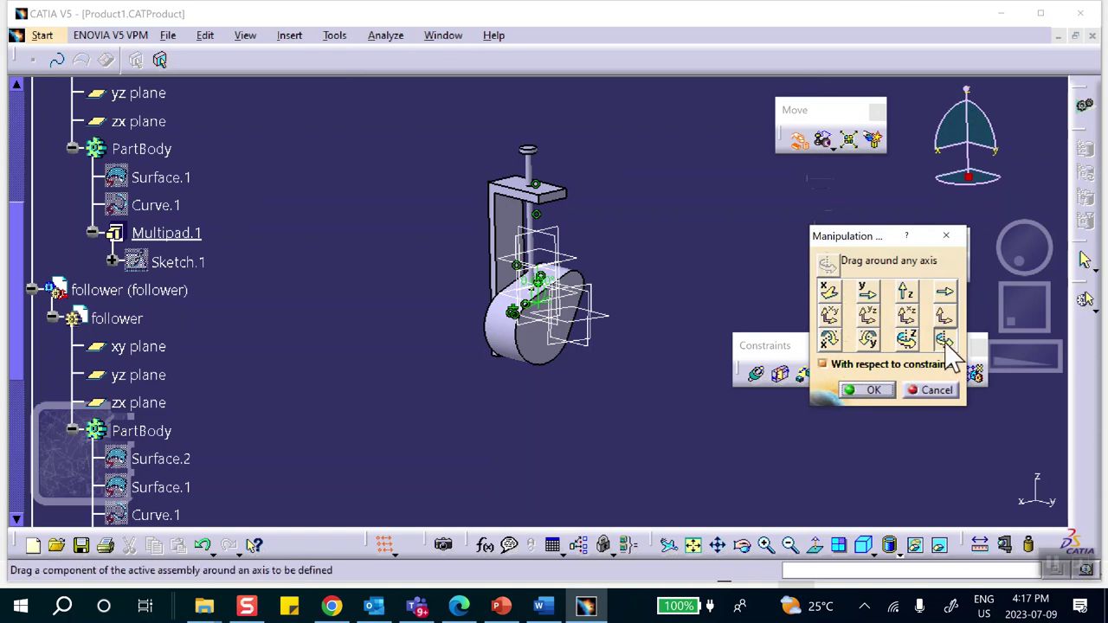
left_click(548, 334)
left_click_drag(593, 395, 597, 397)
middle_click_drag(597, 396, 598, 346)
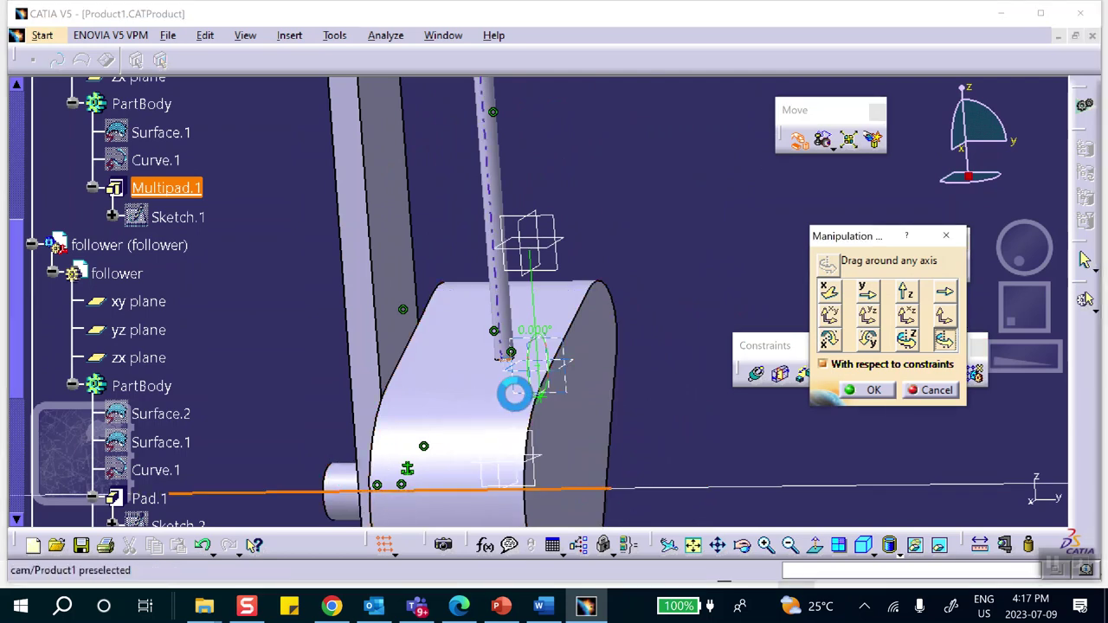
middle_click_drag(698, 346, 617, 359)
left_click_drag(606, 327, 575, 319)
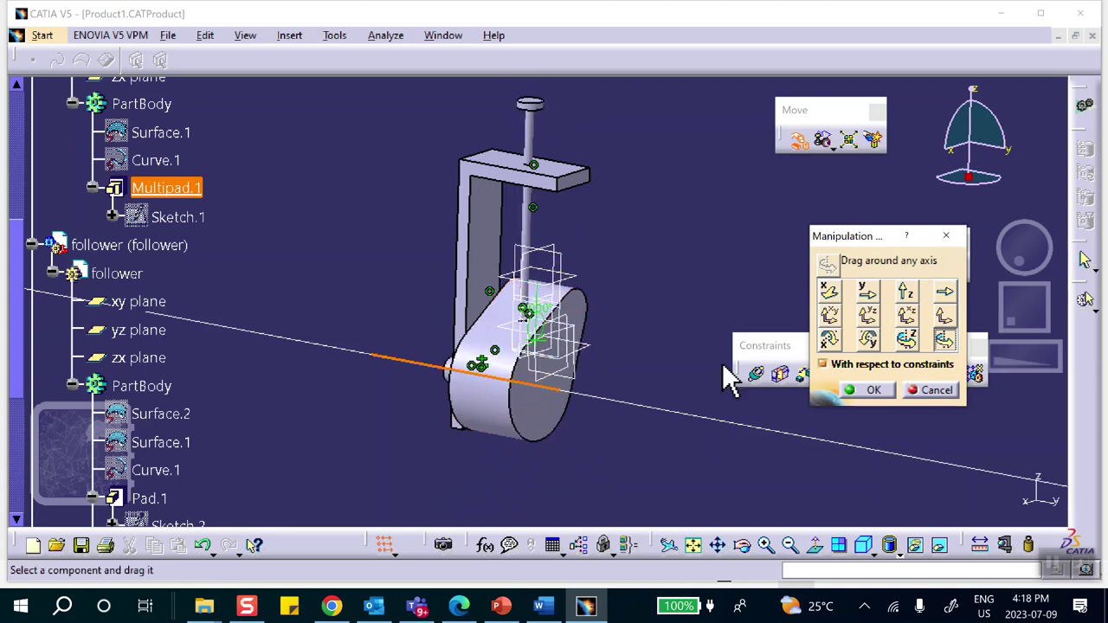
left_click(872, 390)
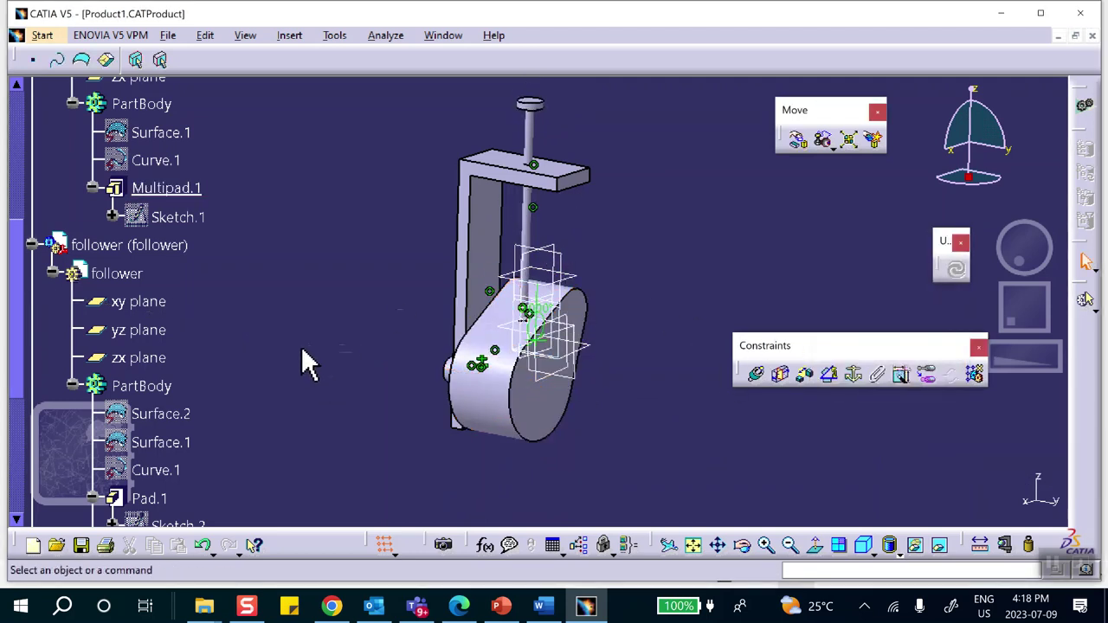
- Review the assembly constraints and switch to the DMU Kinematics workbench
scroll(292, 277, "down", 6)
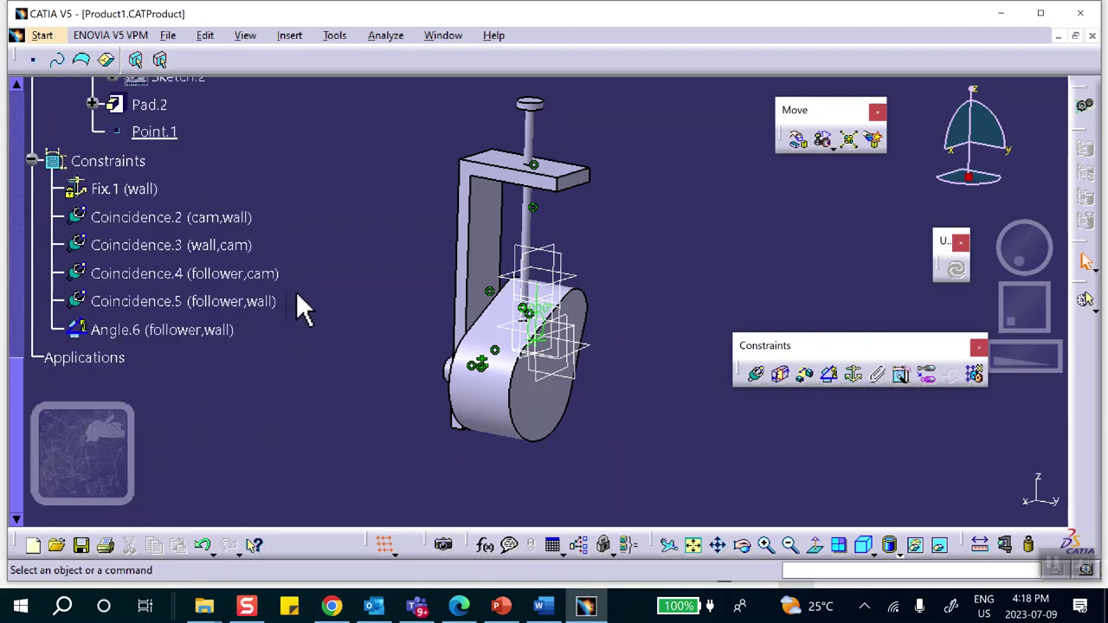
left_click(43, 37)
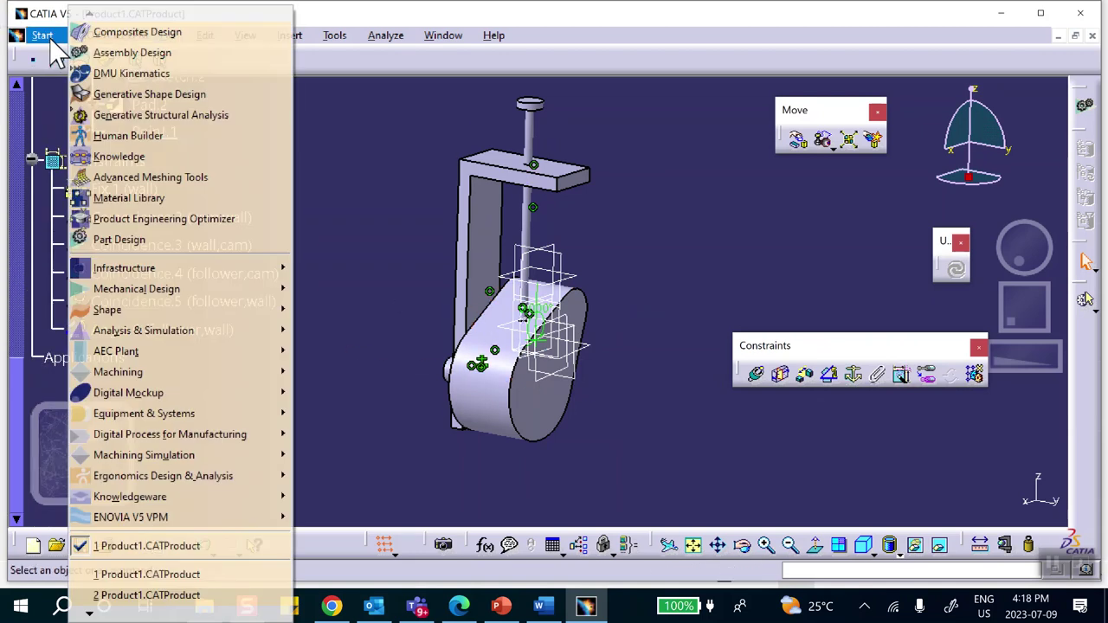
mouse_move(179, 395)
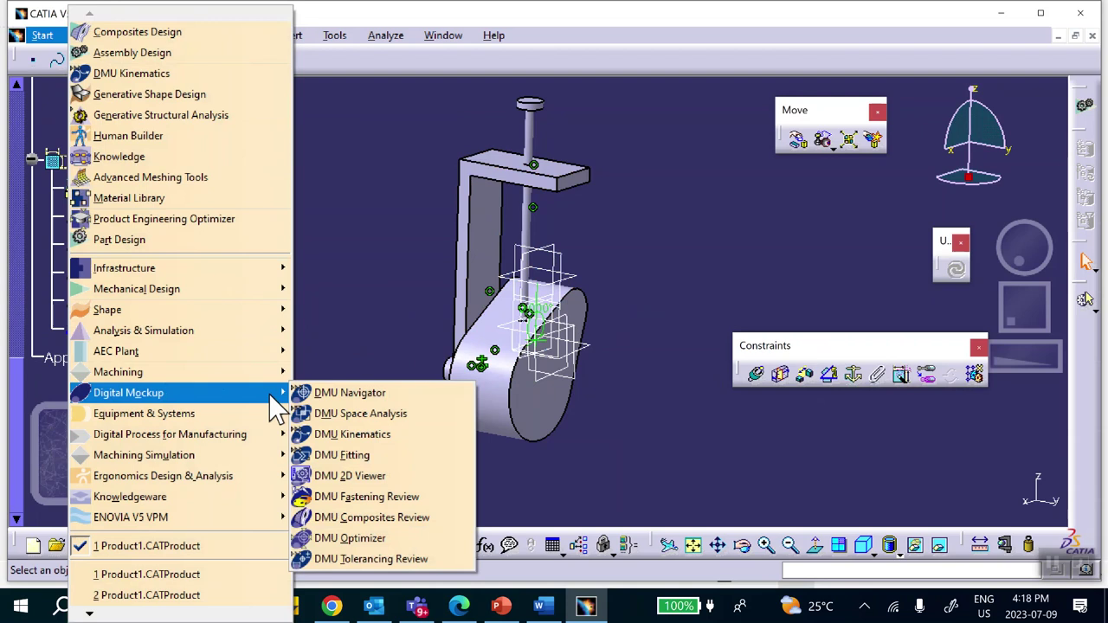
left_click(349, 440)
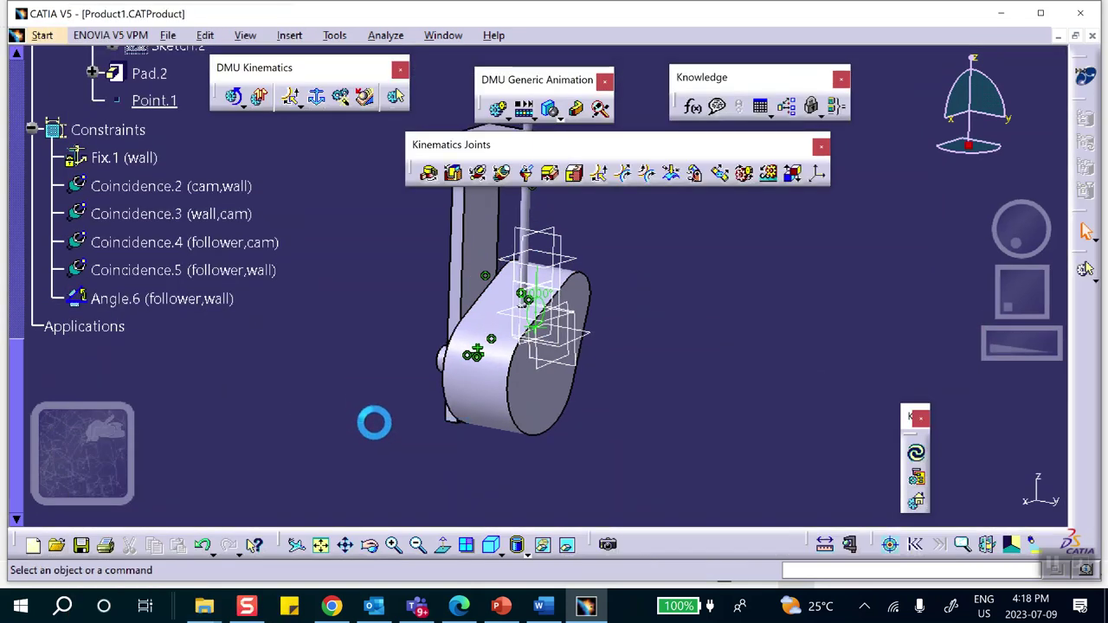
- Create a new mechanism named Mechanism.1 and automatically convert the assembly constraints into its joints
left_click(343, 96)
left_click(930, 193)
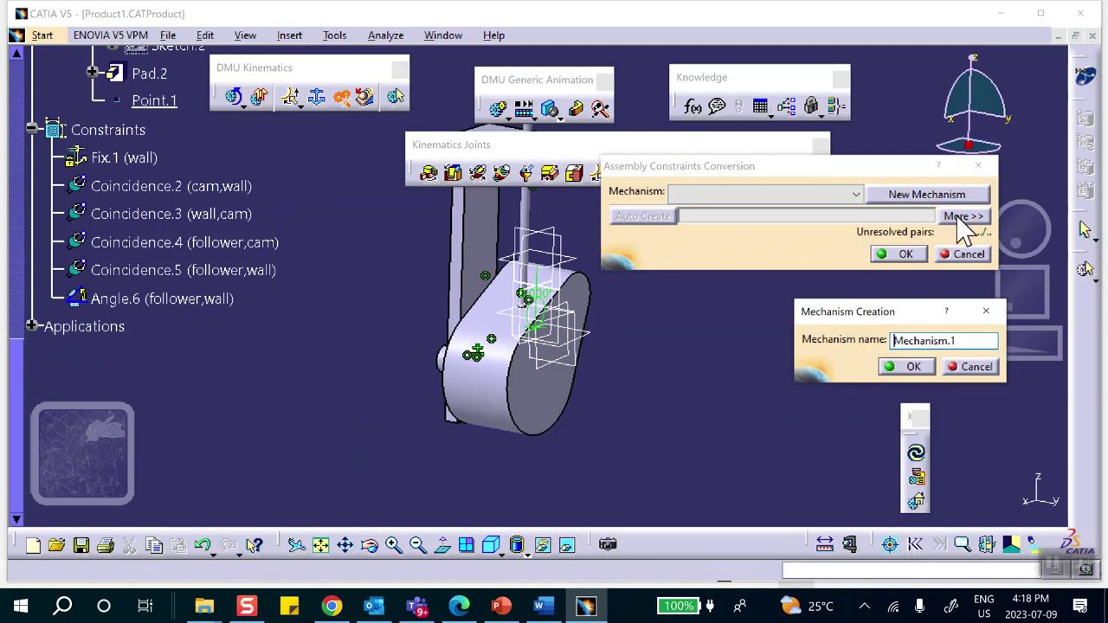
left_click(915, 367)
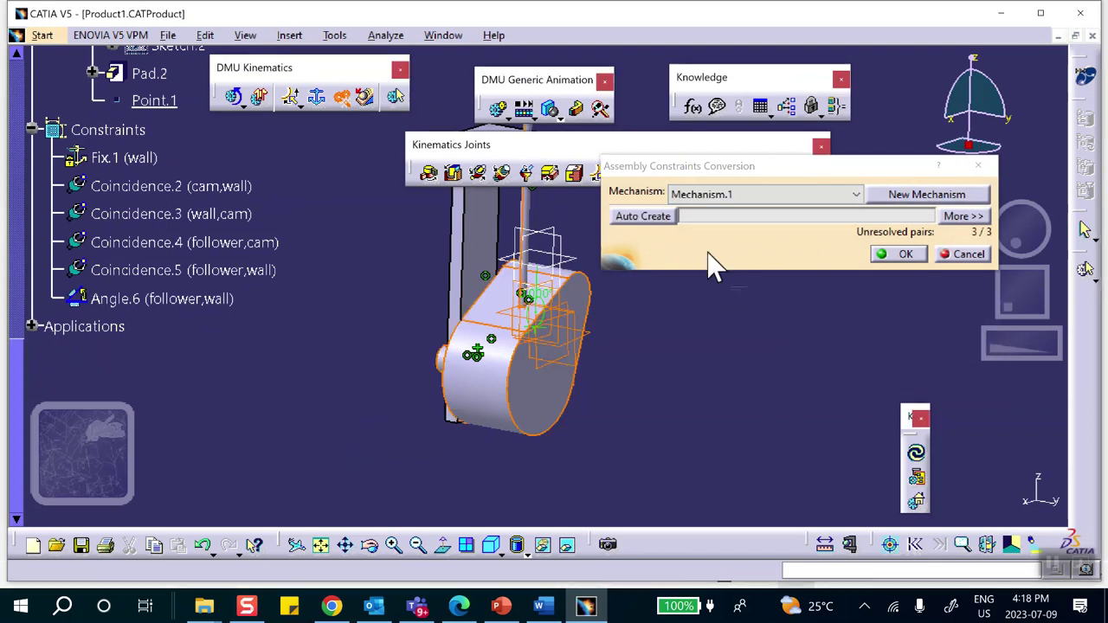
left_click(660, 227)
left_click(907, 260)
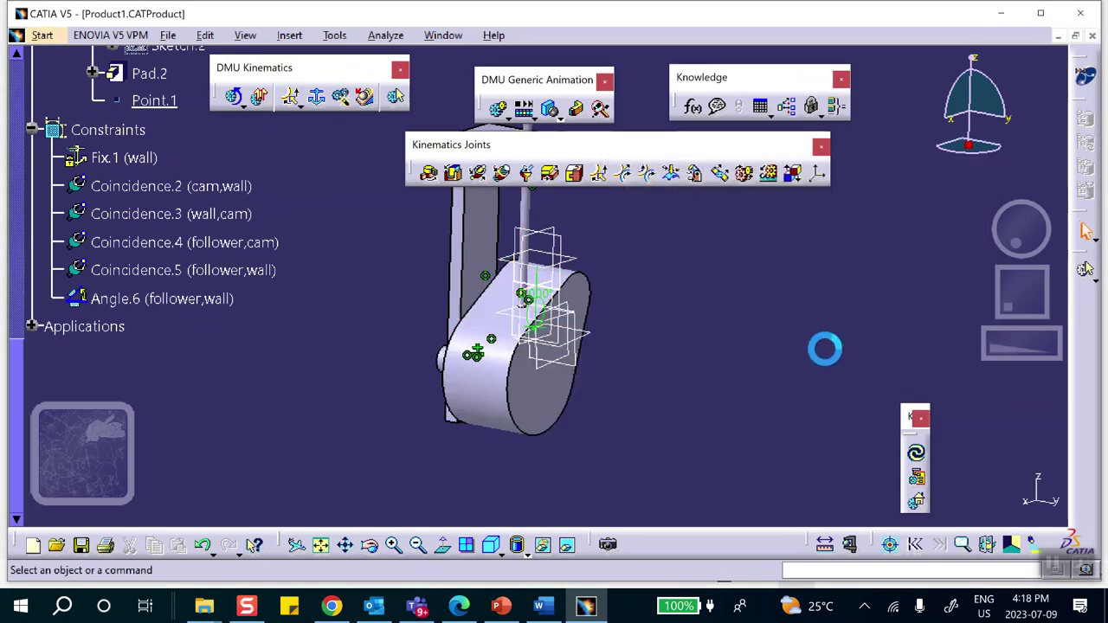
- Expand the applications branch of the tree down to the joints of Mechanism.1 to examine them
middle_click_drag(773, 371, 752, 302)
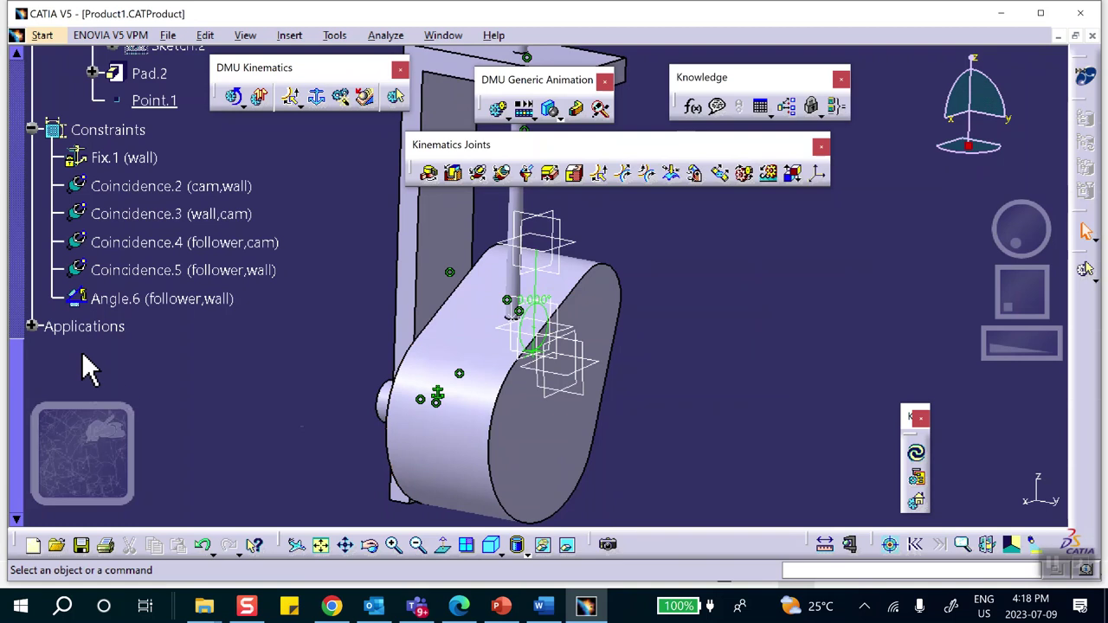
scroll(81, 363, "down", 1)
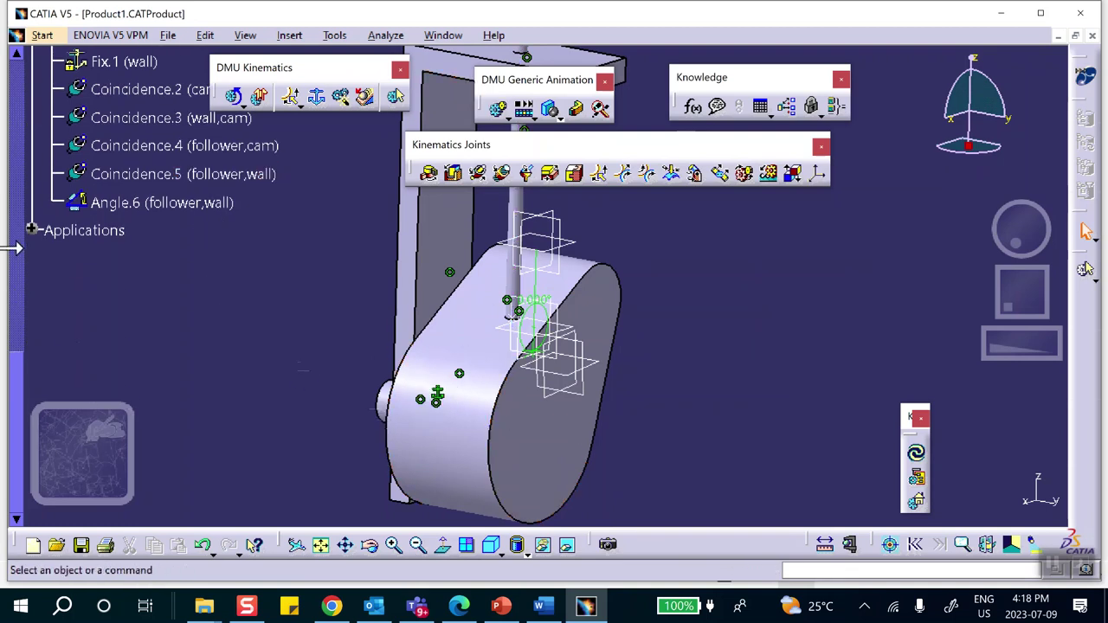
left_click(52, 260)
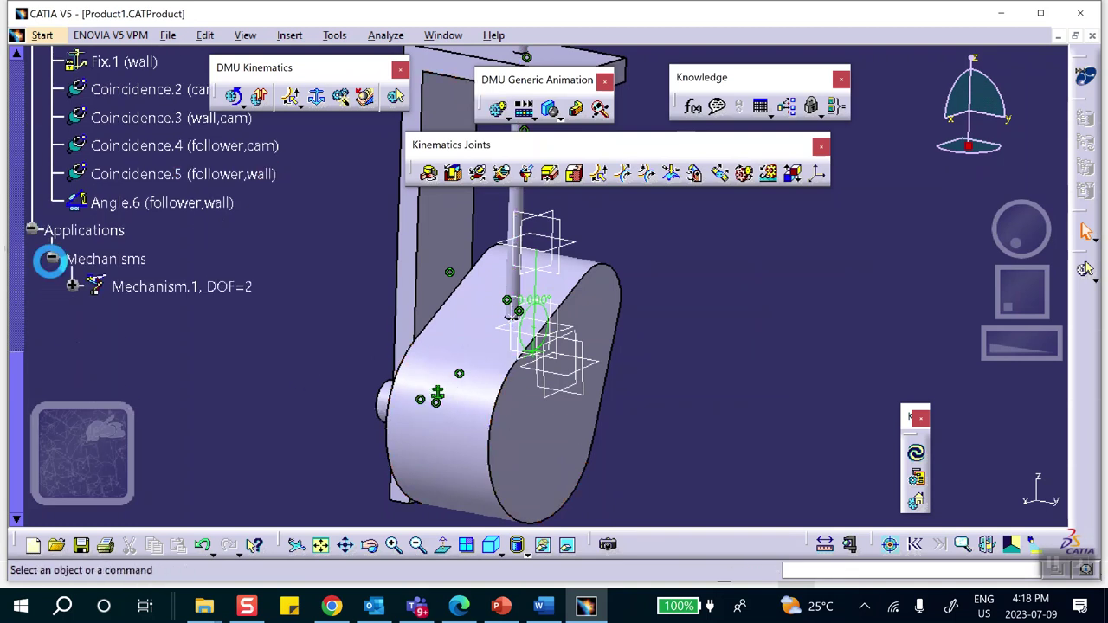
left_click(72, 287)
left_click(92, 315)
scroll(154, 274, "down", 1)
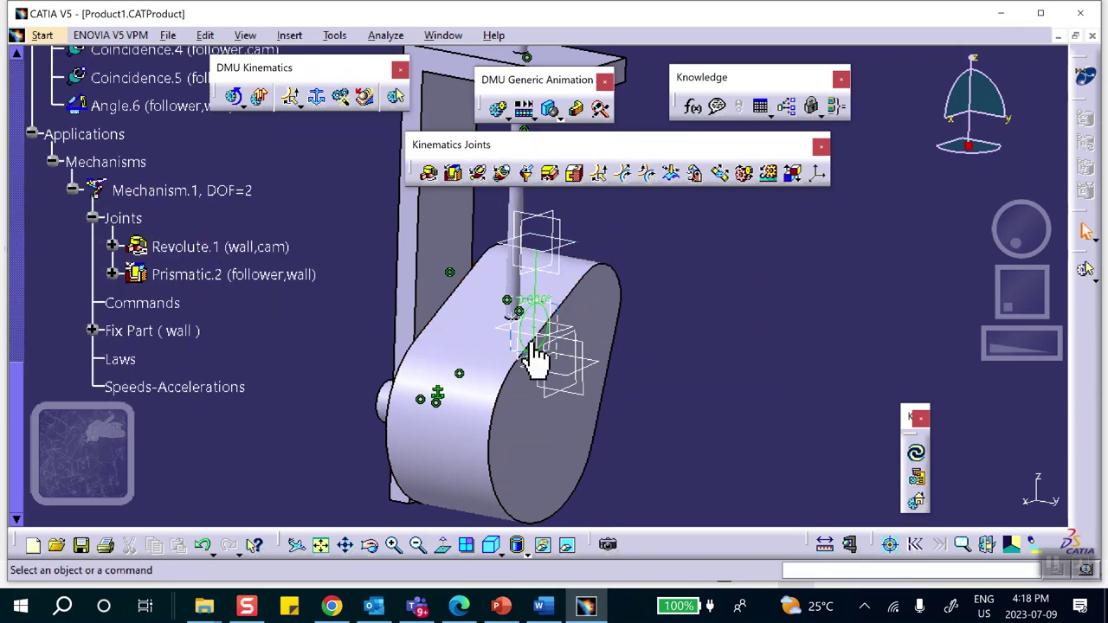
- Create a point surface joint between the cam's flat upper flank and the point at the follower rod's lower end
middle_click_drag(519, 339, 506, 319, "ctrl")
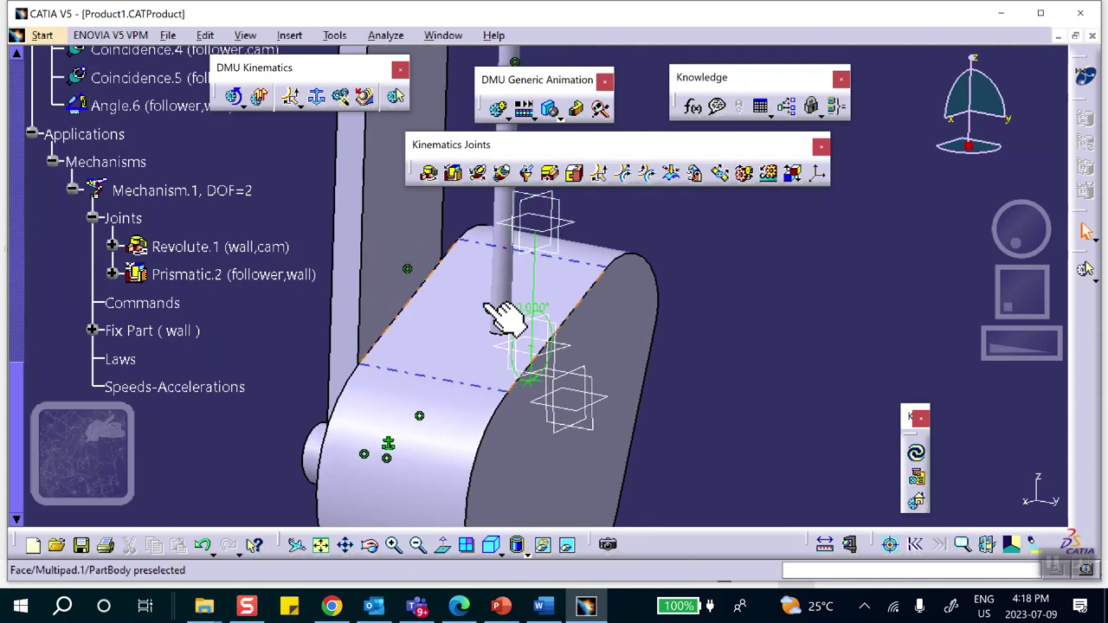
left_click(674, 177)
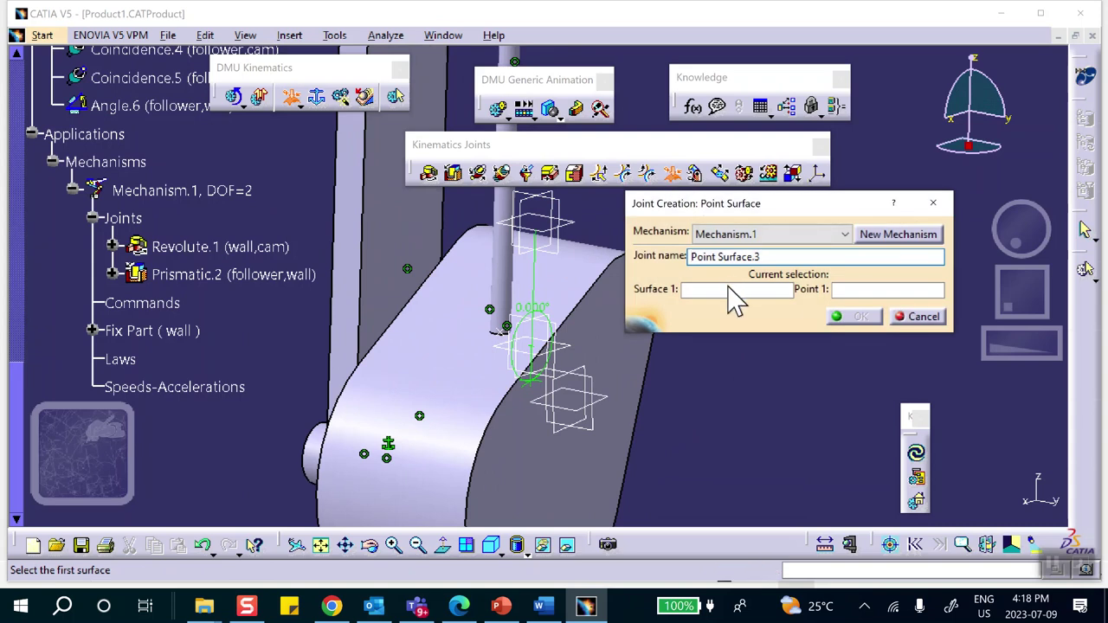
left_click(463, 364)
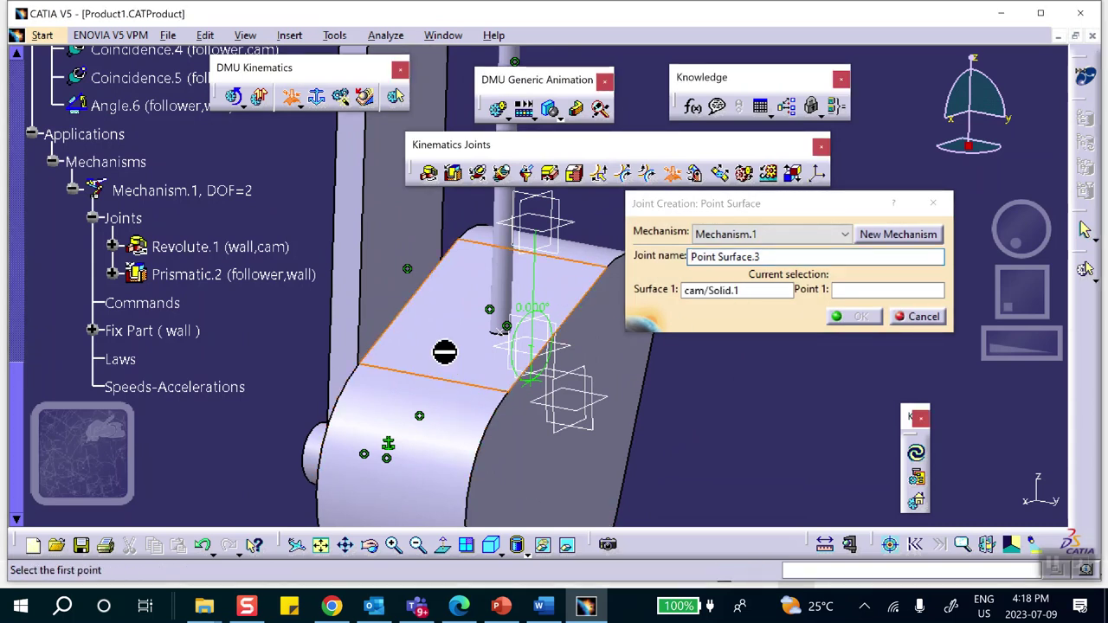
left_click(507, 327)
left_click(857, 317)
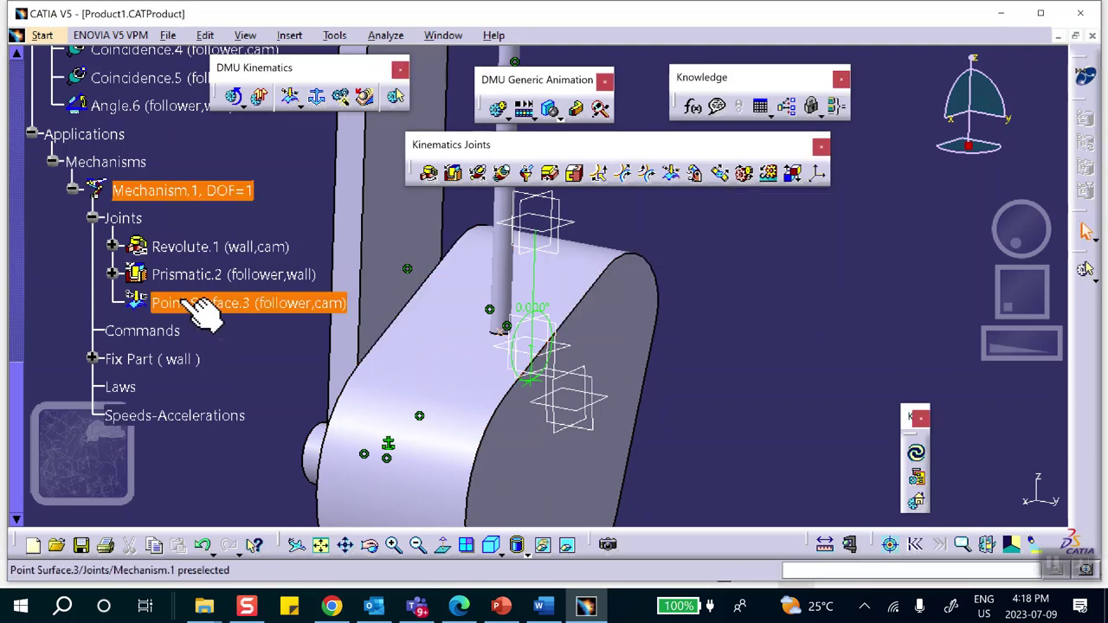
- Make the revolute joint between wall and cam angle driven, with joint limits of 0 and 360 deg
left_click(213, 195)
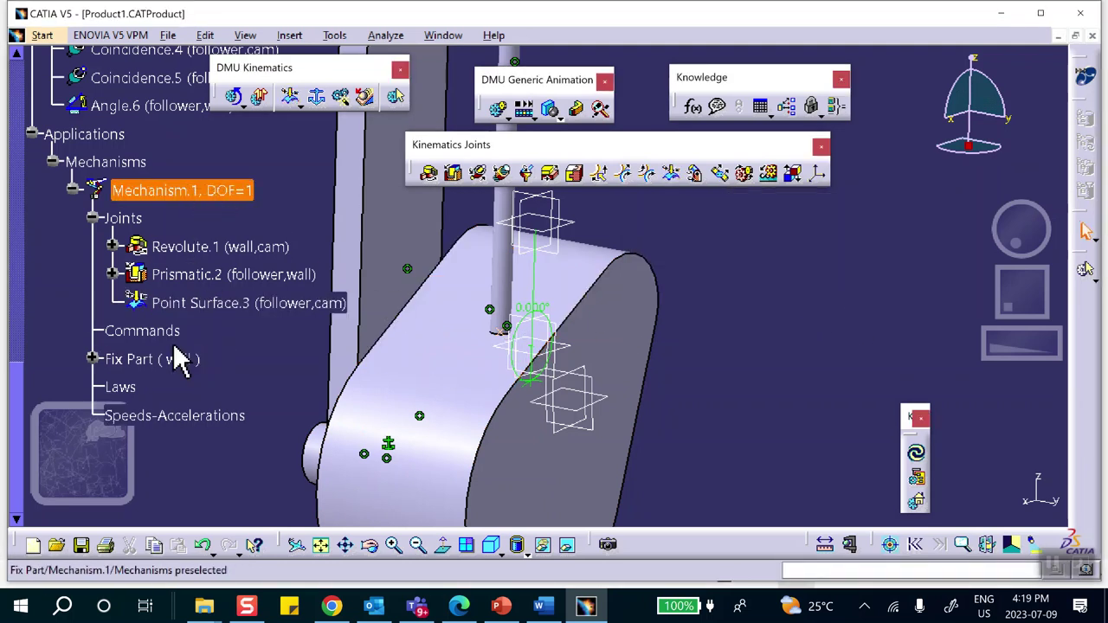
double_click(182, 249)
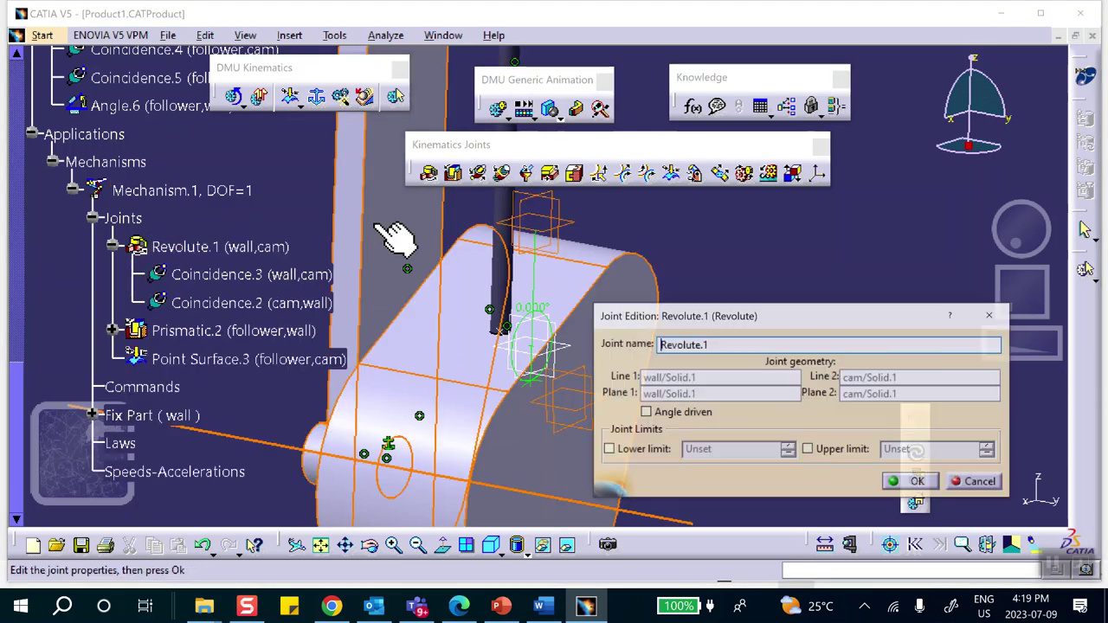
left_click(646, 412)
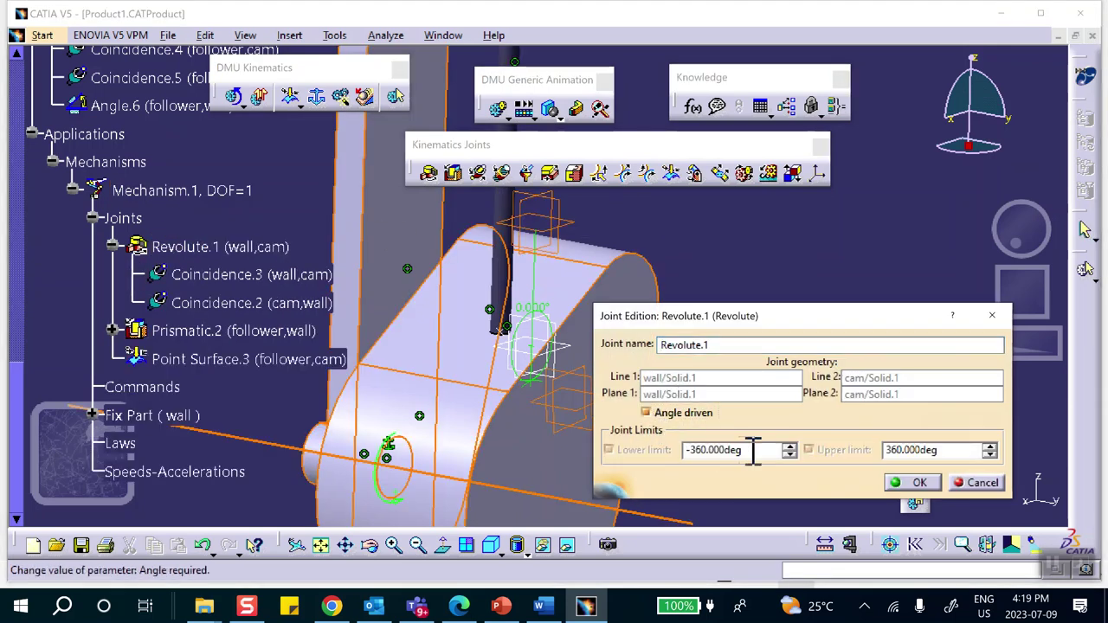
left_click(919, 483)
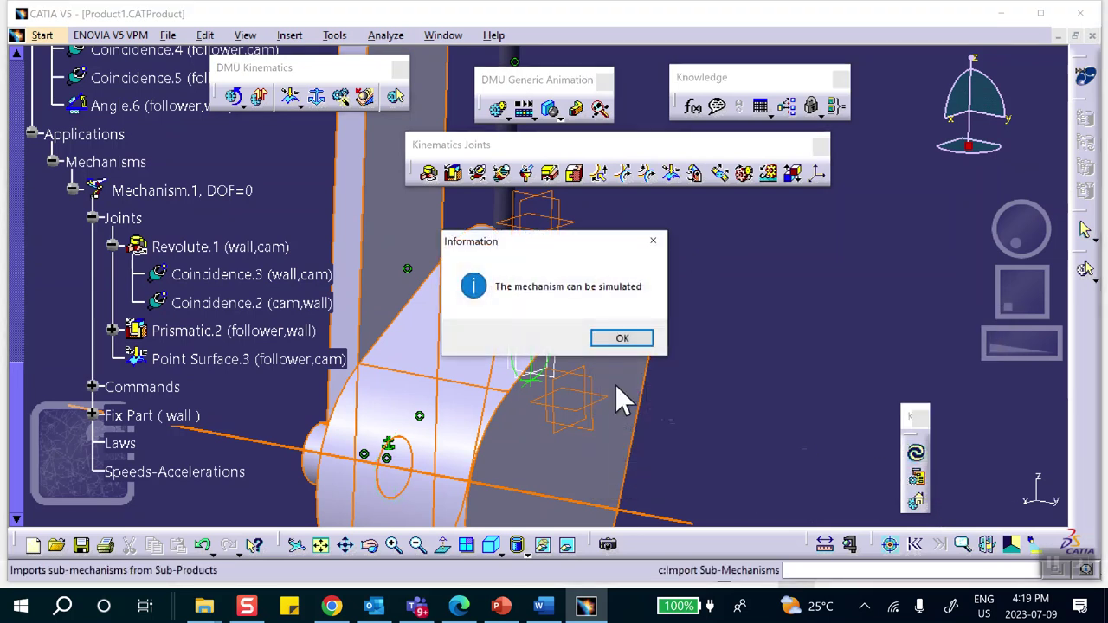
left_click(622, 338)
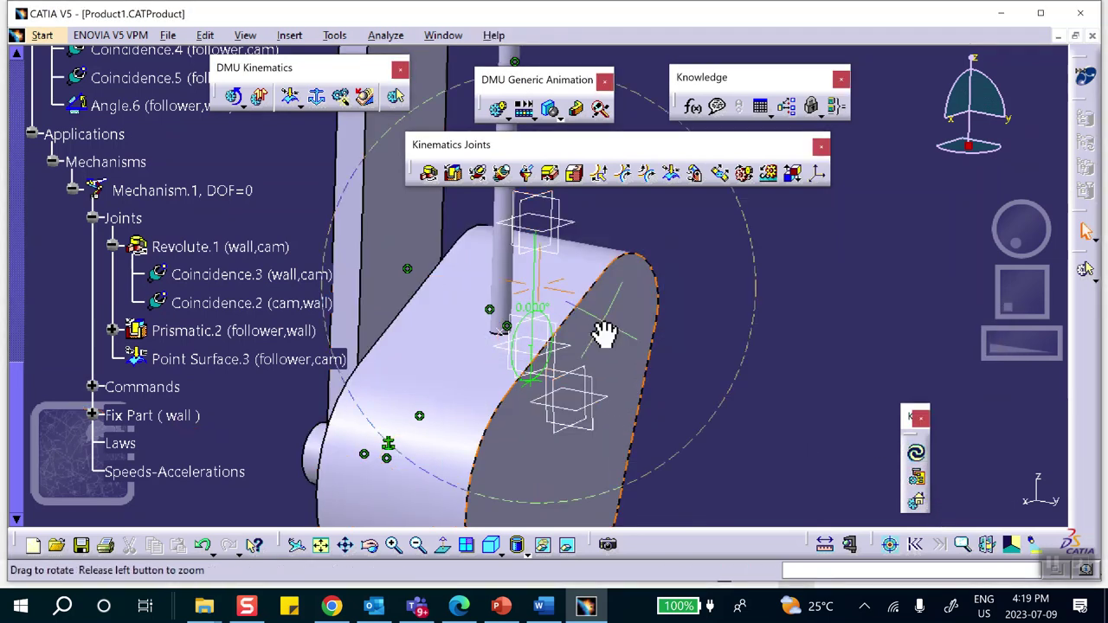
- Simulate Mechanism.1 with commands in immediate mode, varying the cam angle through Command.1, and close the simulation
middle_click_drag(603, 321, 586, 408)
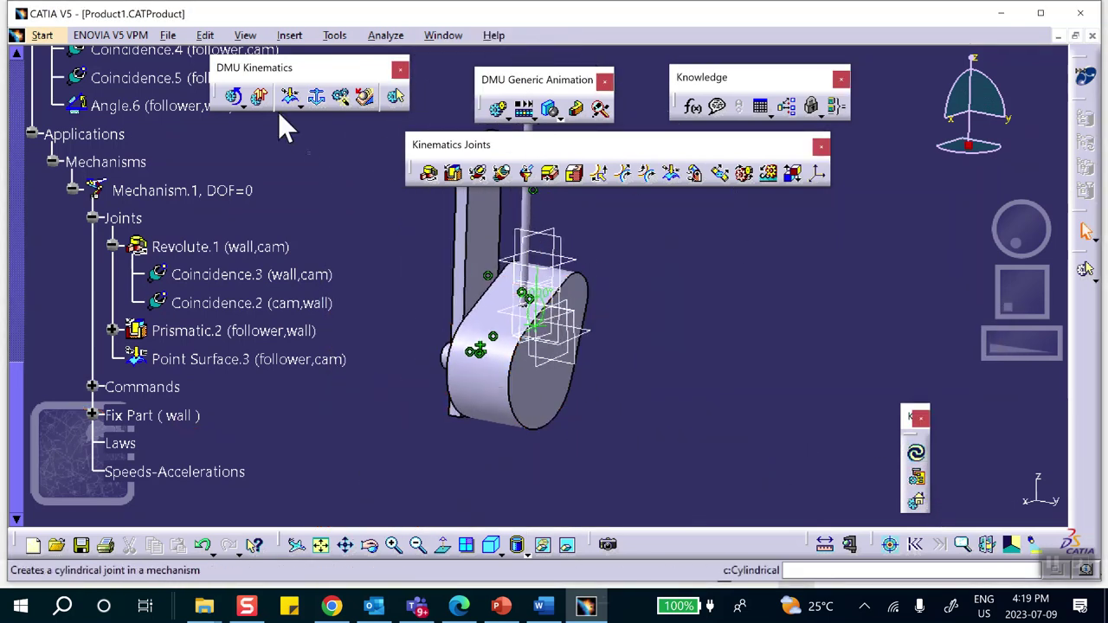
left_click(235, 97)
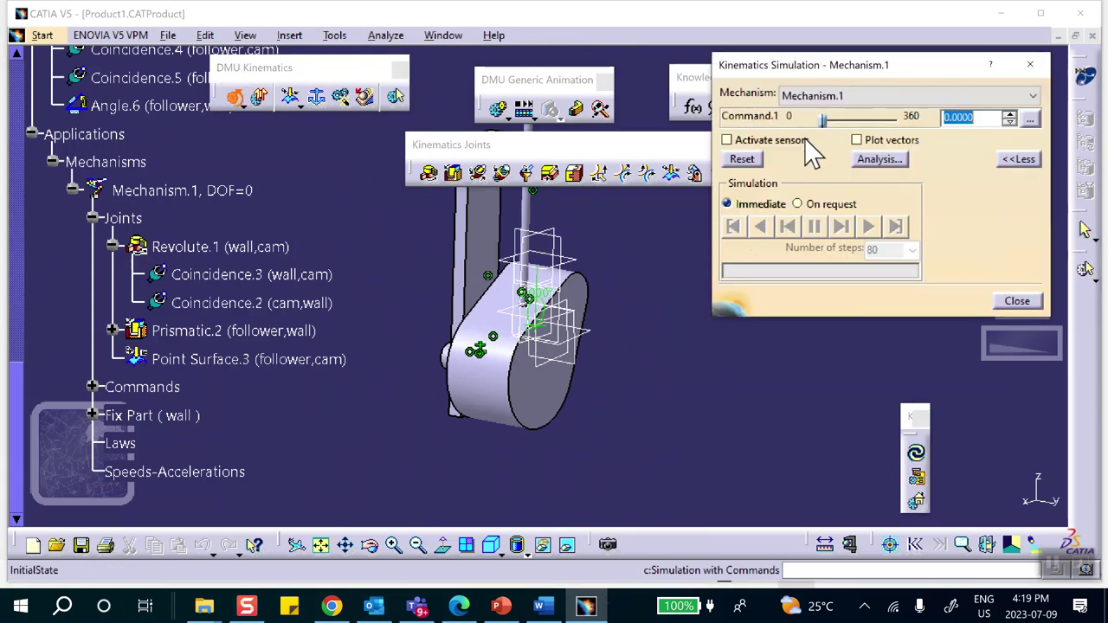
left_click_drag(823, 119, 816, 143)
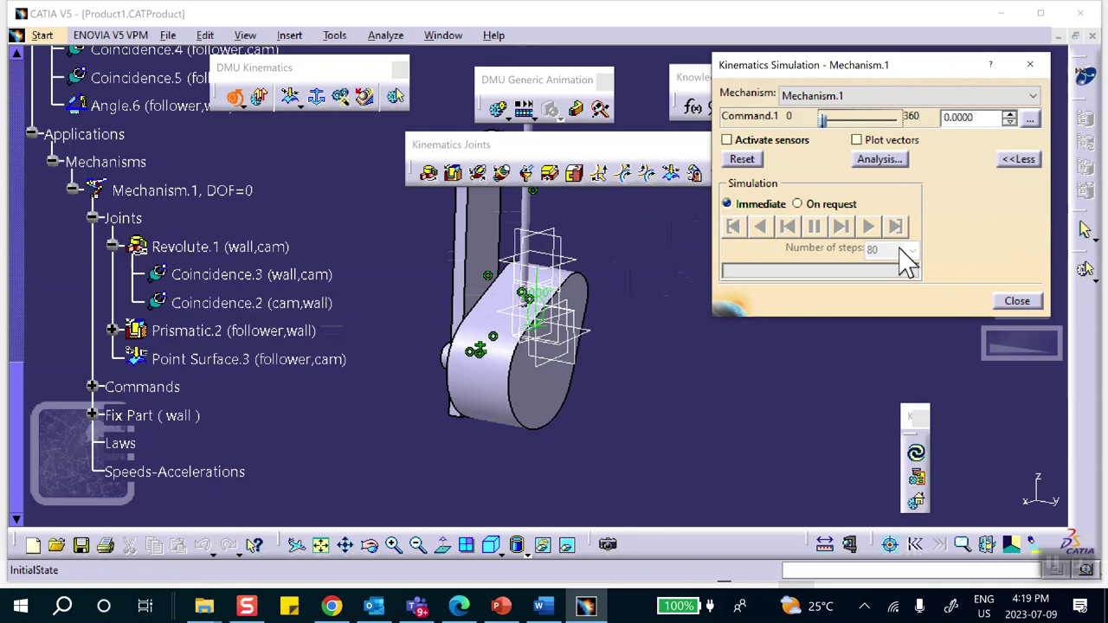
left_click(1017, 302)
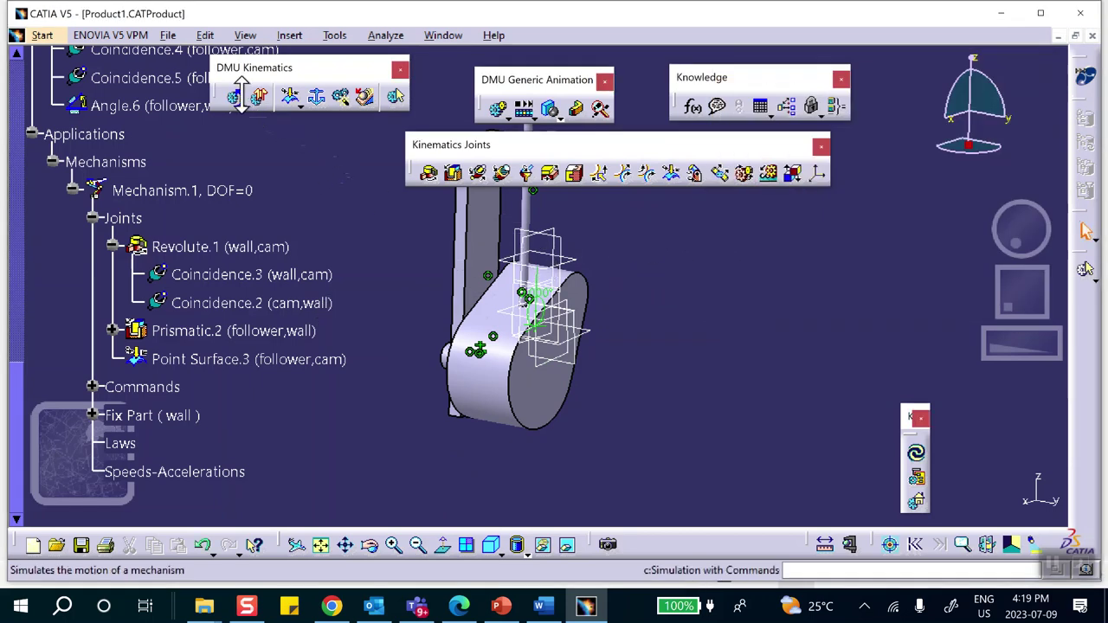
- Create a recorded simulation of Mechanism.1 and insert a shot with Command.1 at 360
left_click(498, 109)
left_click(753, 352)
left_click(932, 470)
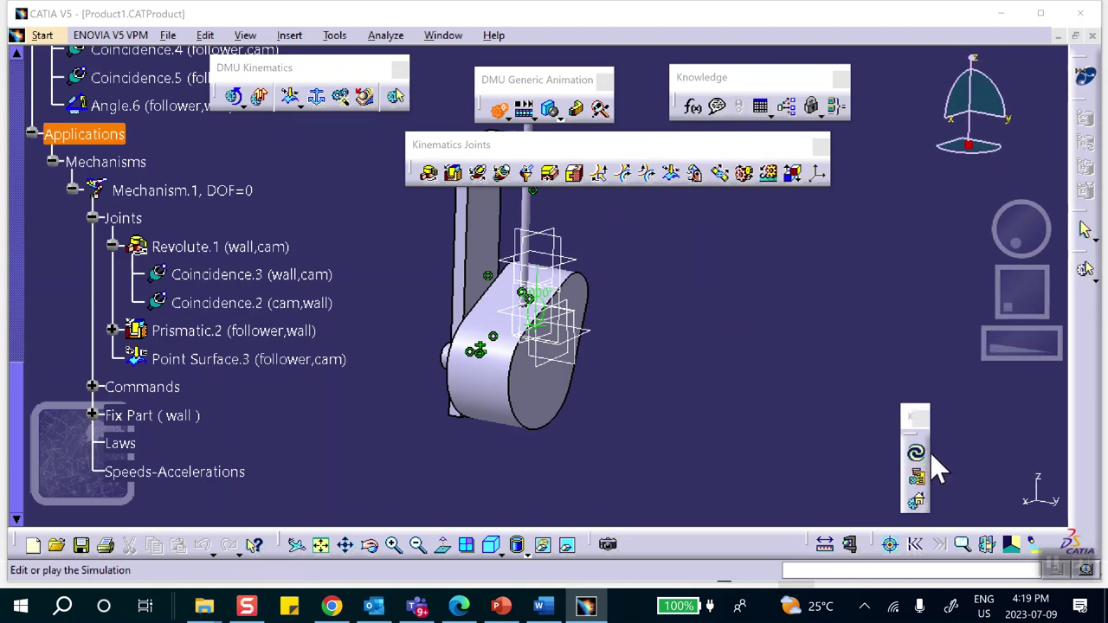
left_click_drag(824, 97, 909, 93)
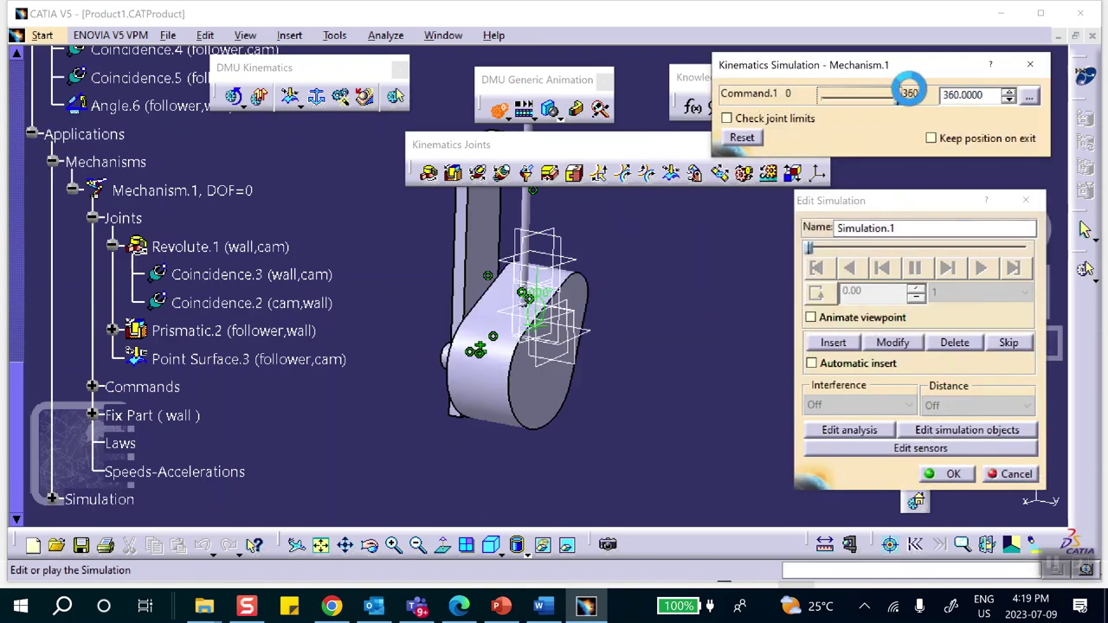
left_click(835, 341)
- Set the simulation's interpolation step to 0.01, play it with the whole assembly in view, and accept the simulation
left_click(947, 291)
left_click(940, 376)
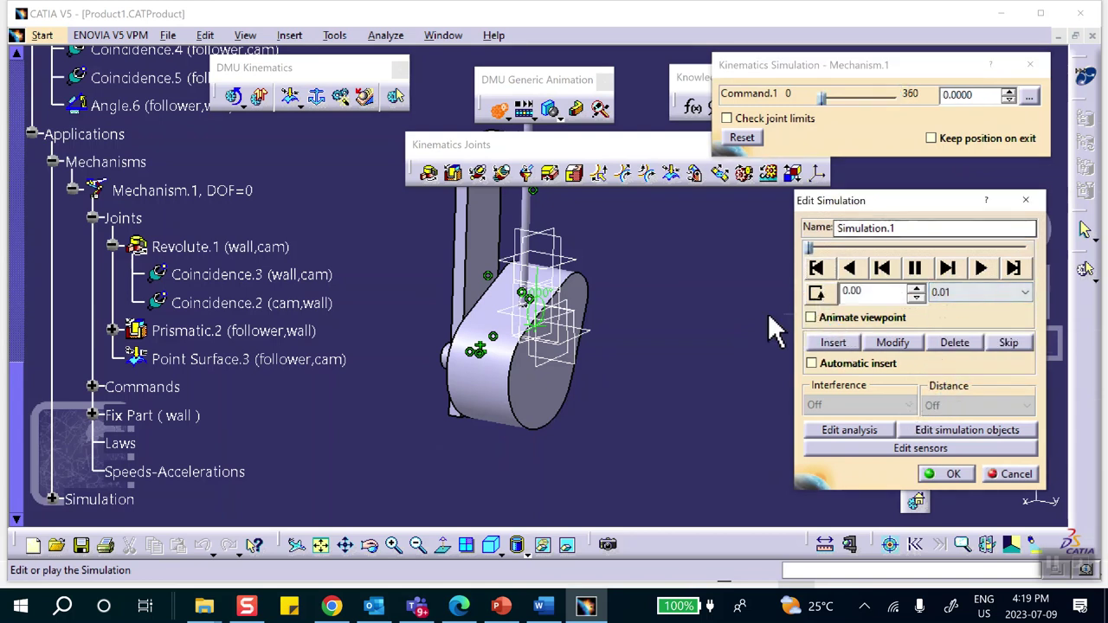
middle_click_drag(760, 317, 566, 206)
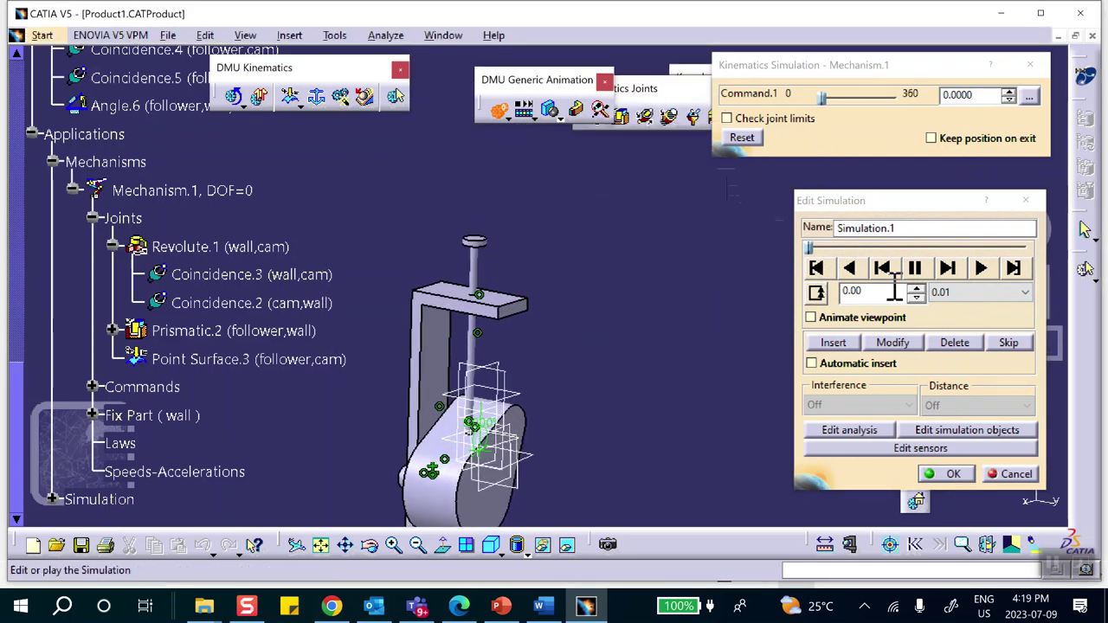
left_click(980, 268)
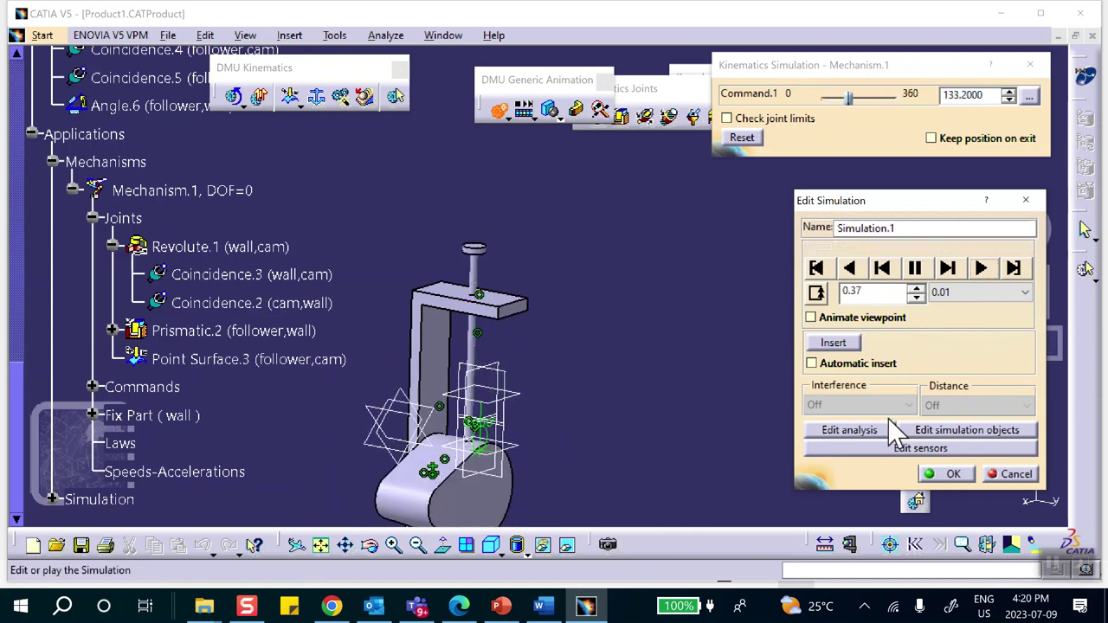
left_click(948, 475)
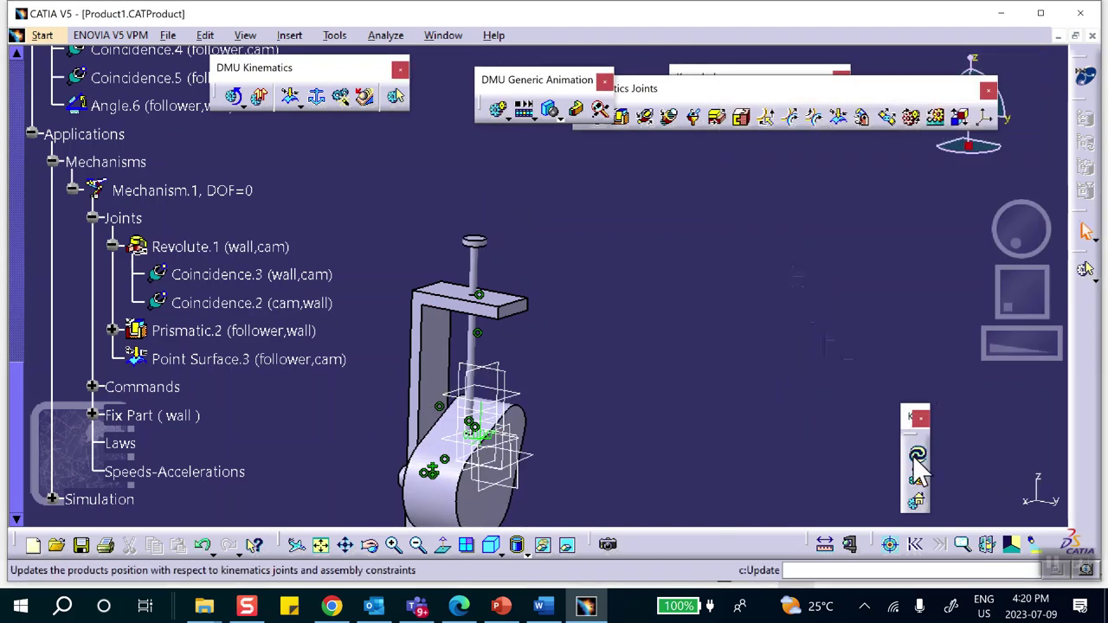